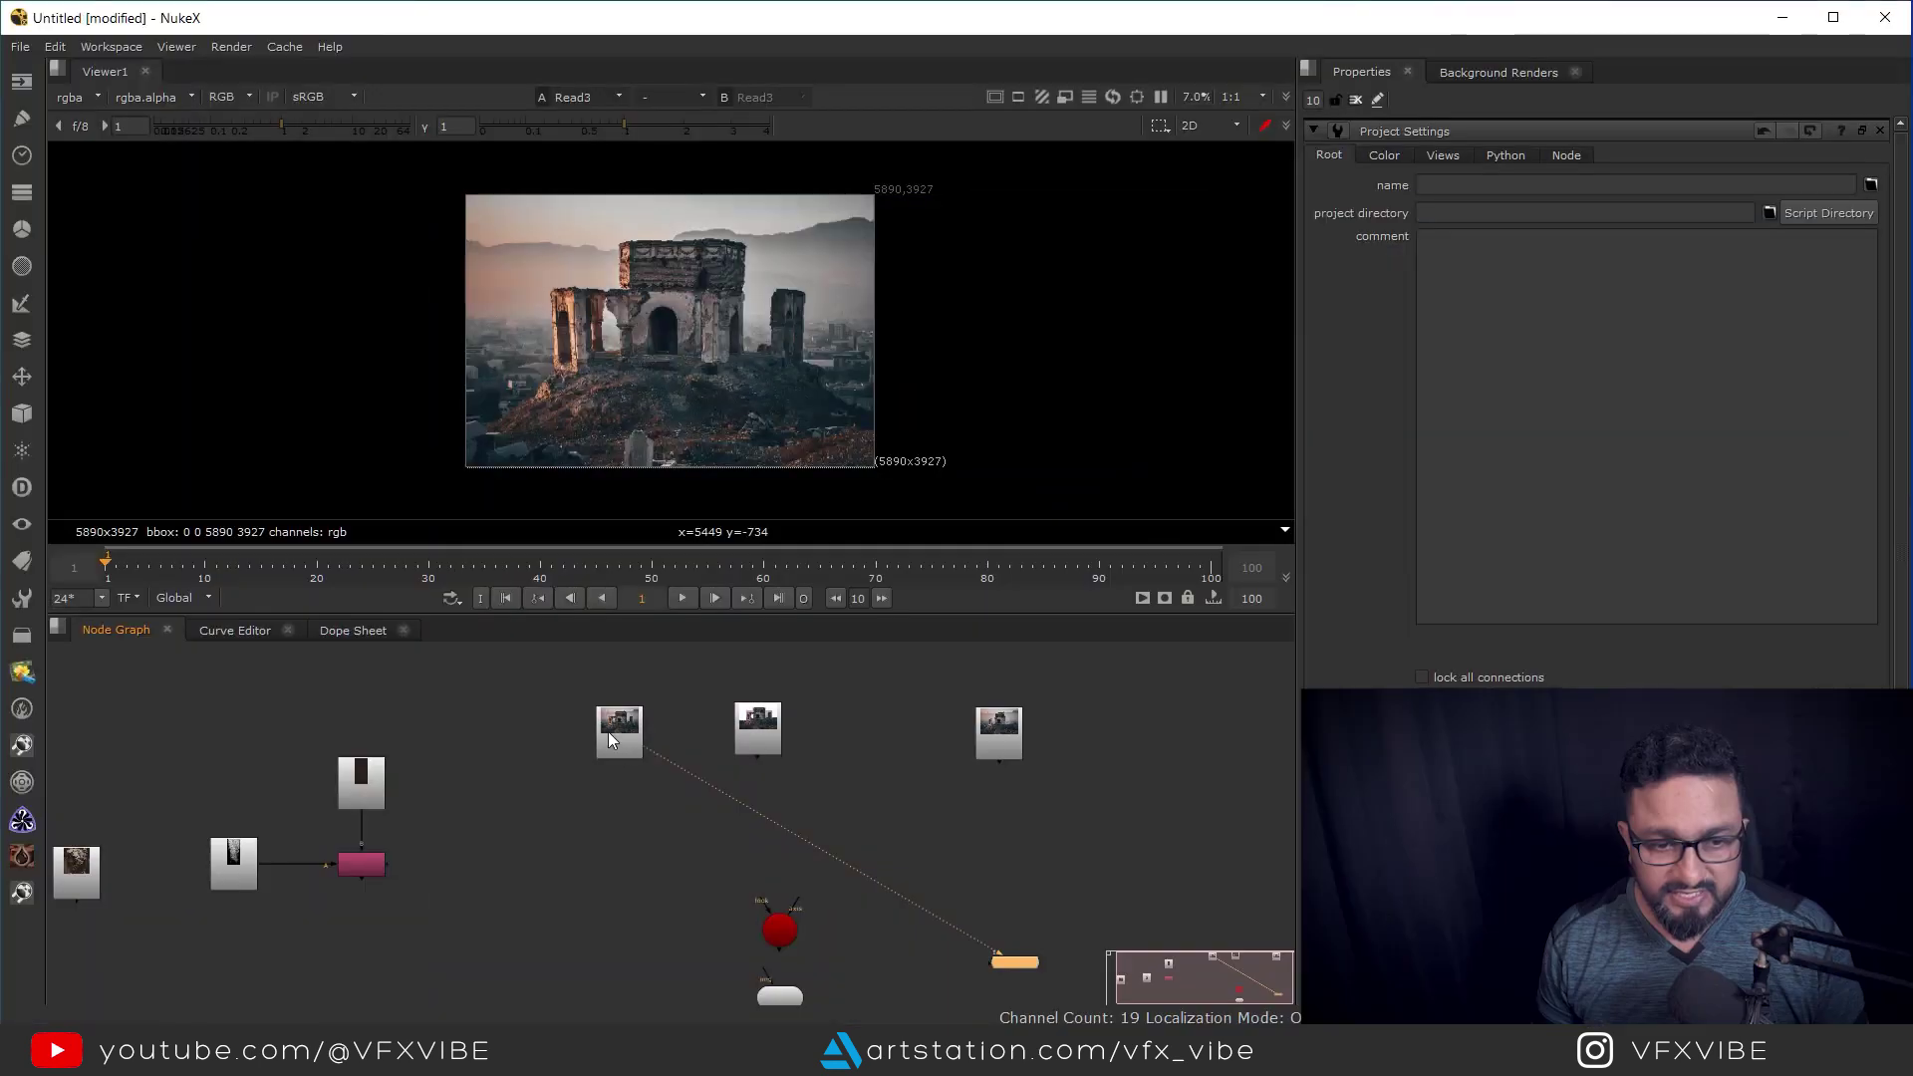
Examine the original ruins photo with the viewer enlarged, and display the Castle.png cut-out in the viewer.
key(space)
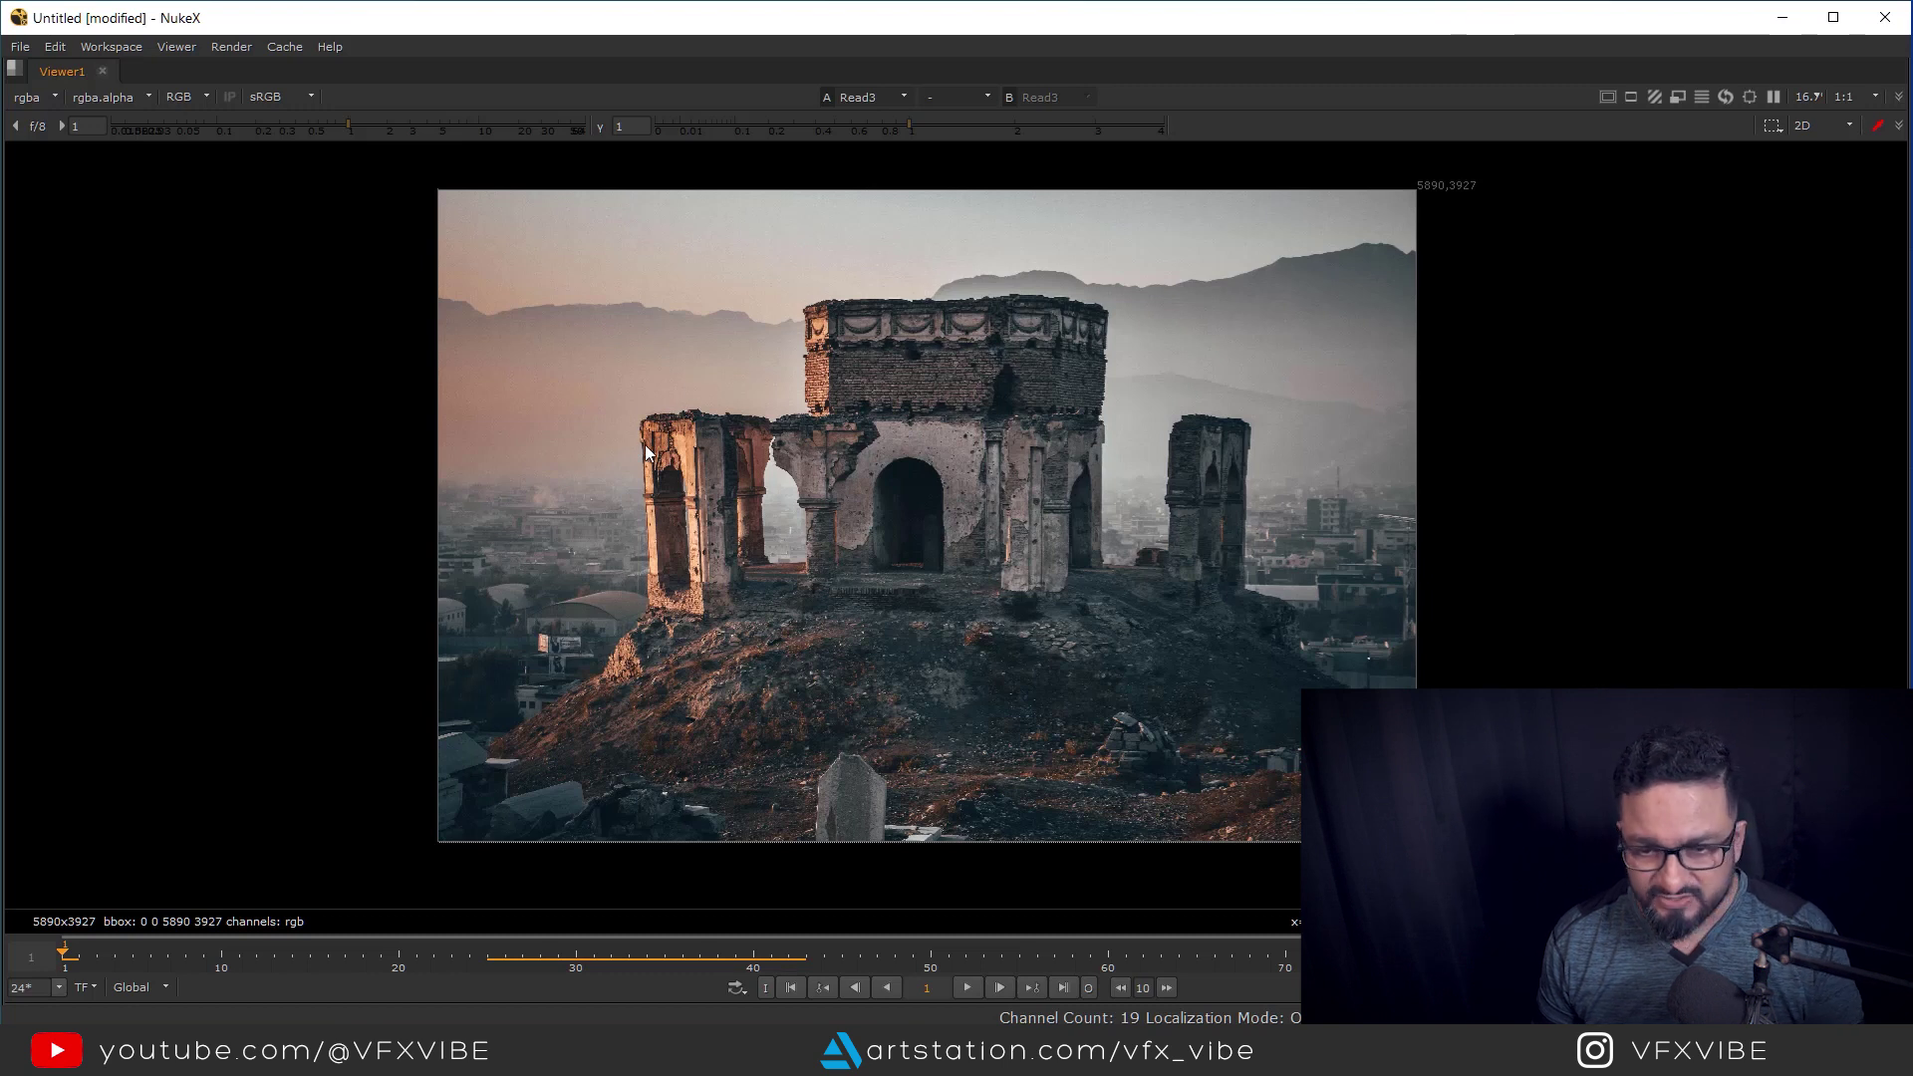
key(space)
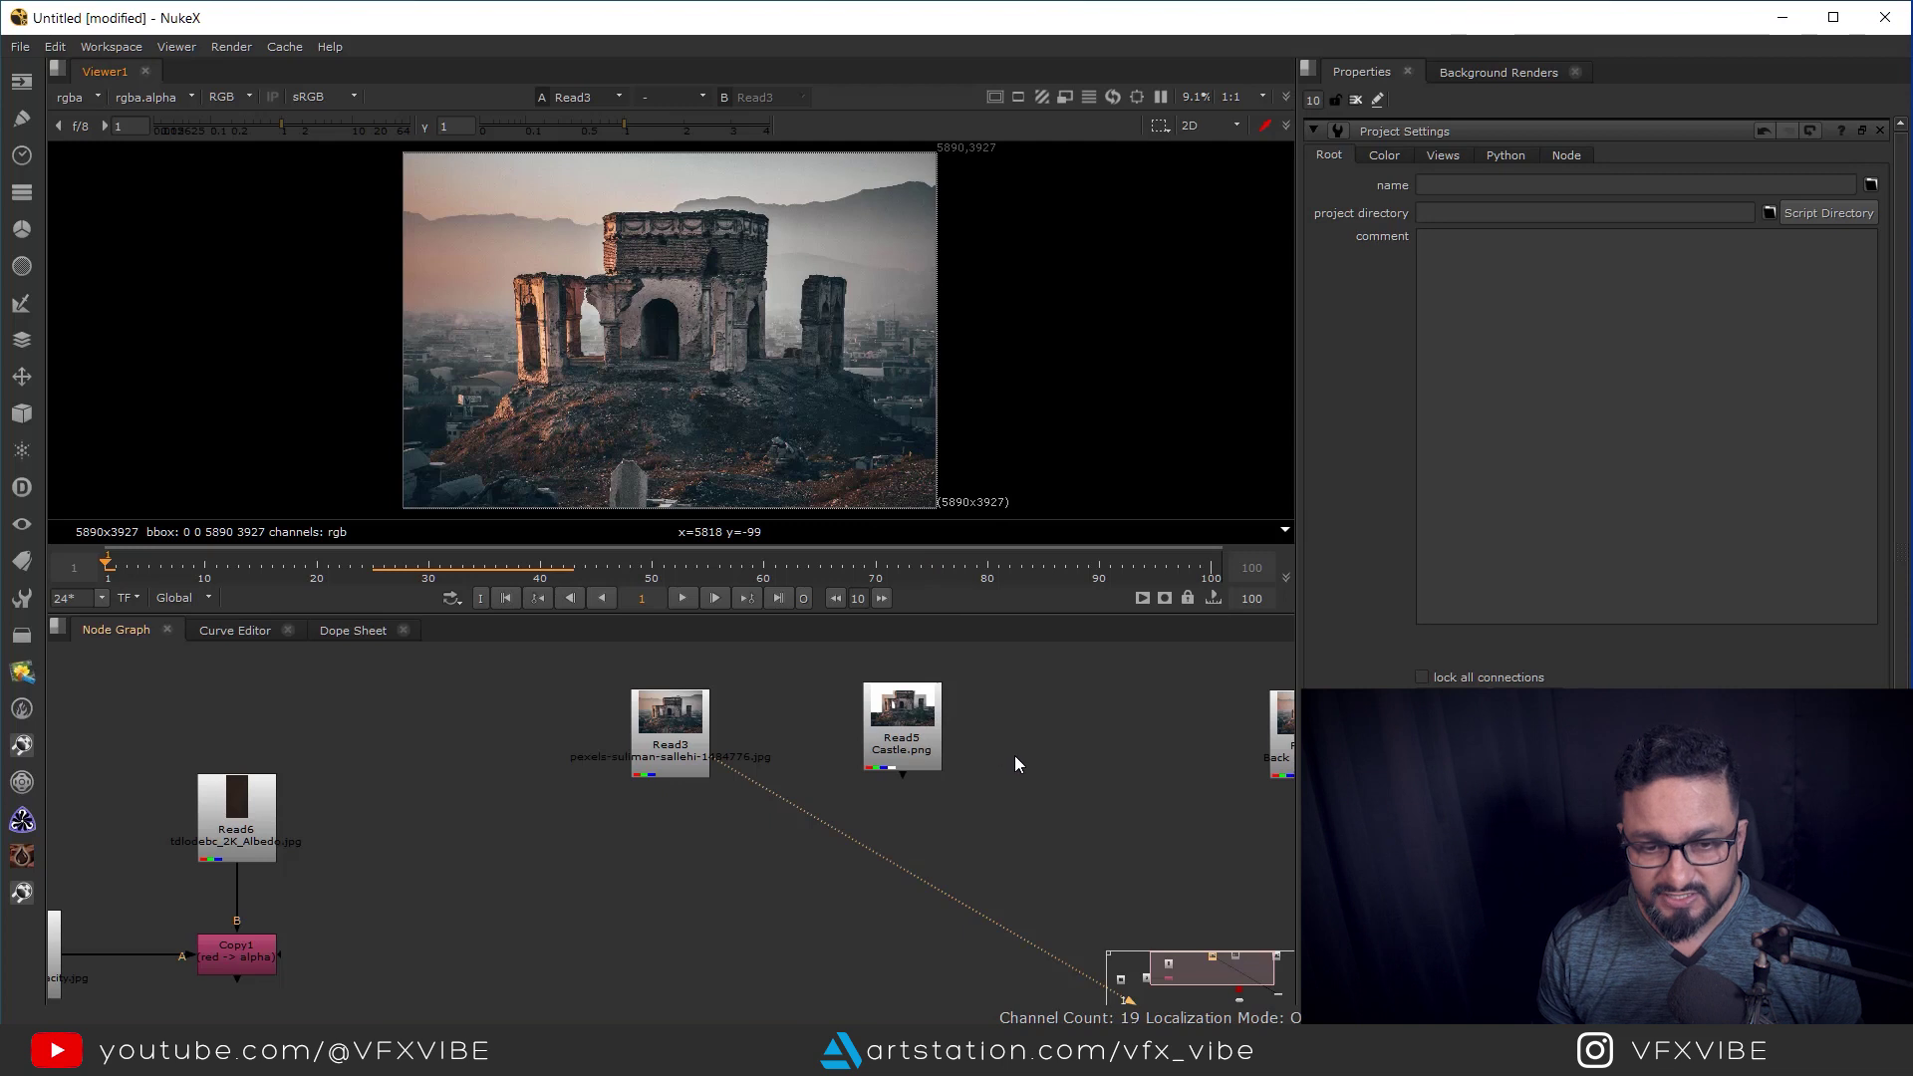
middle_drag(1014, 755, 994, 759)
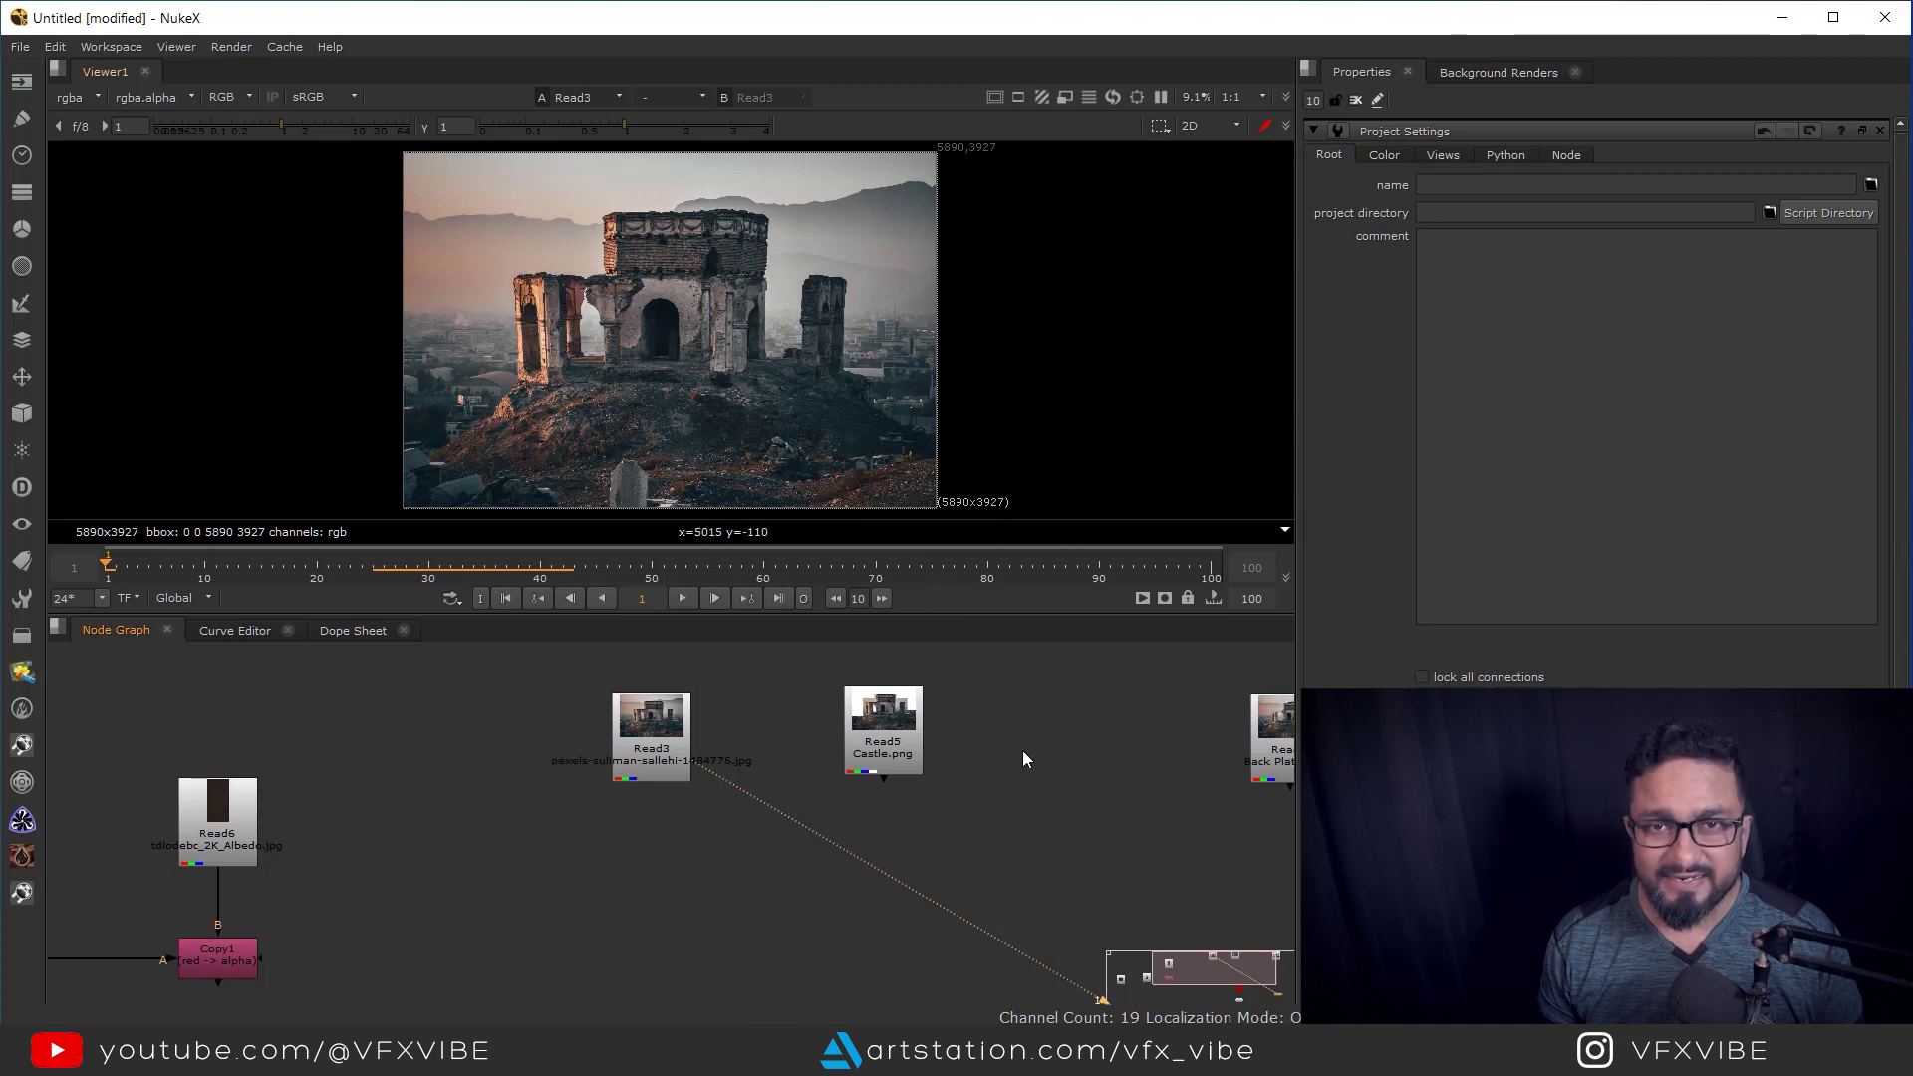
click(894, 731)
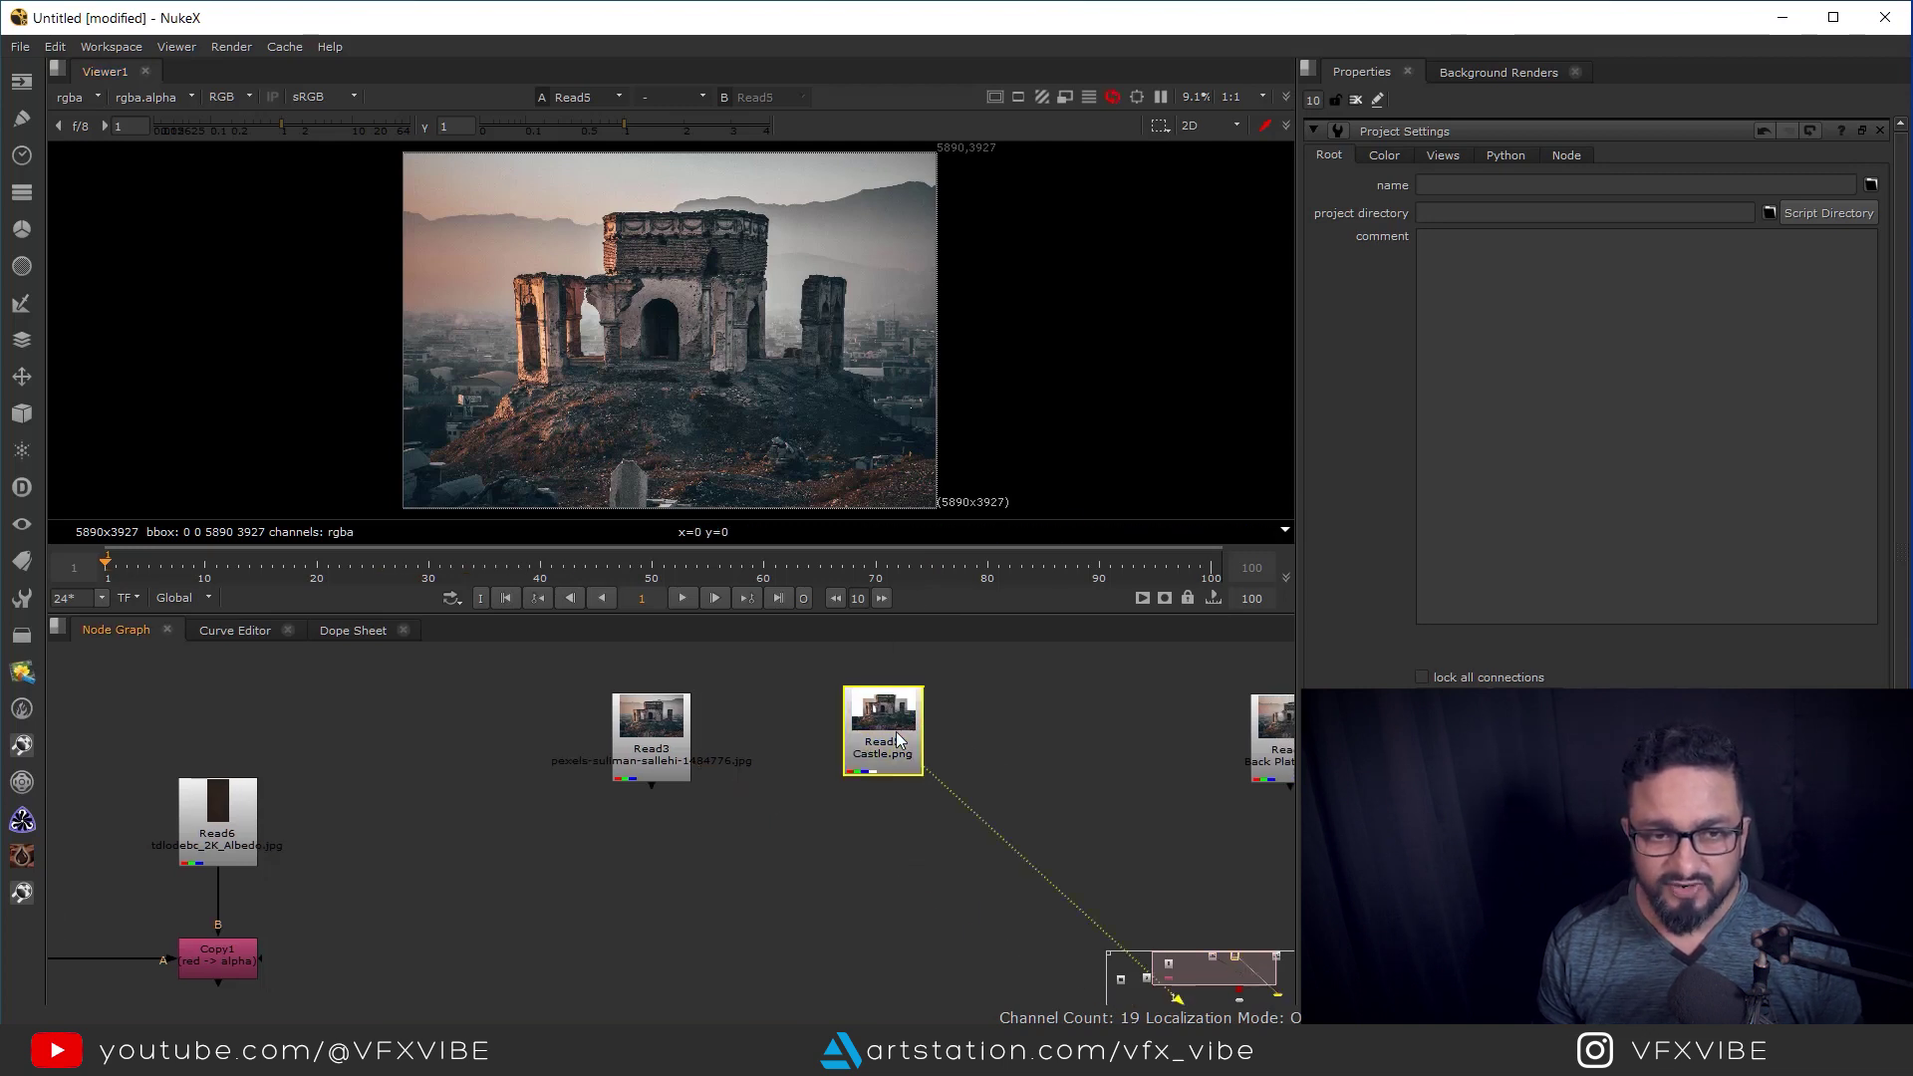
key(1)
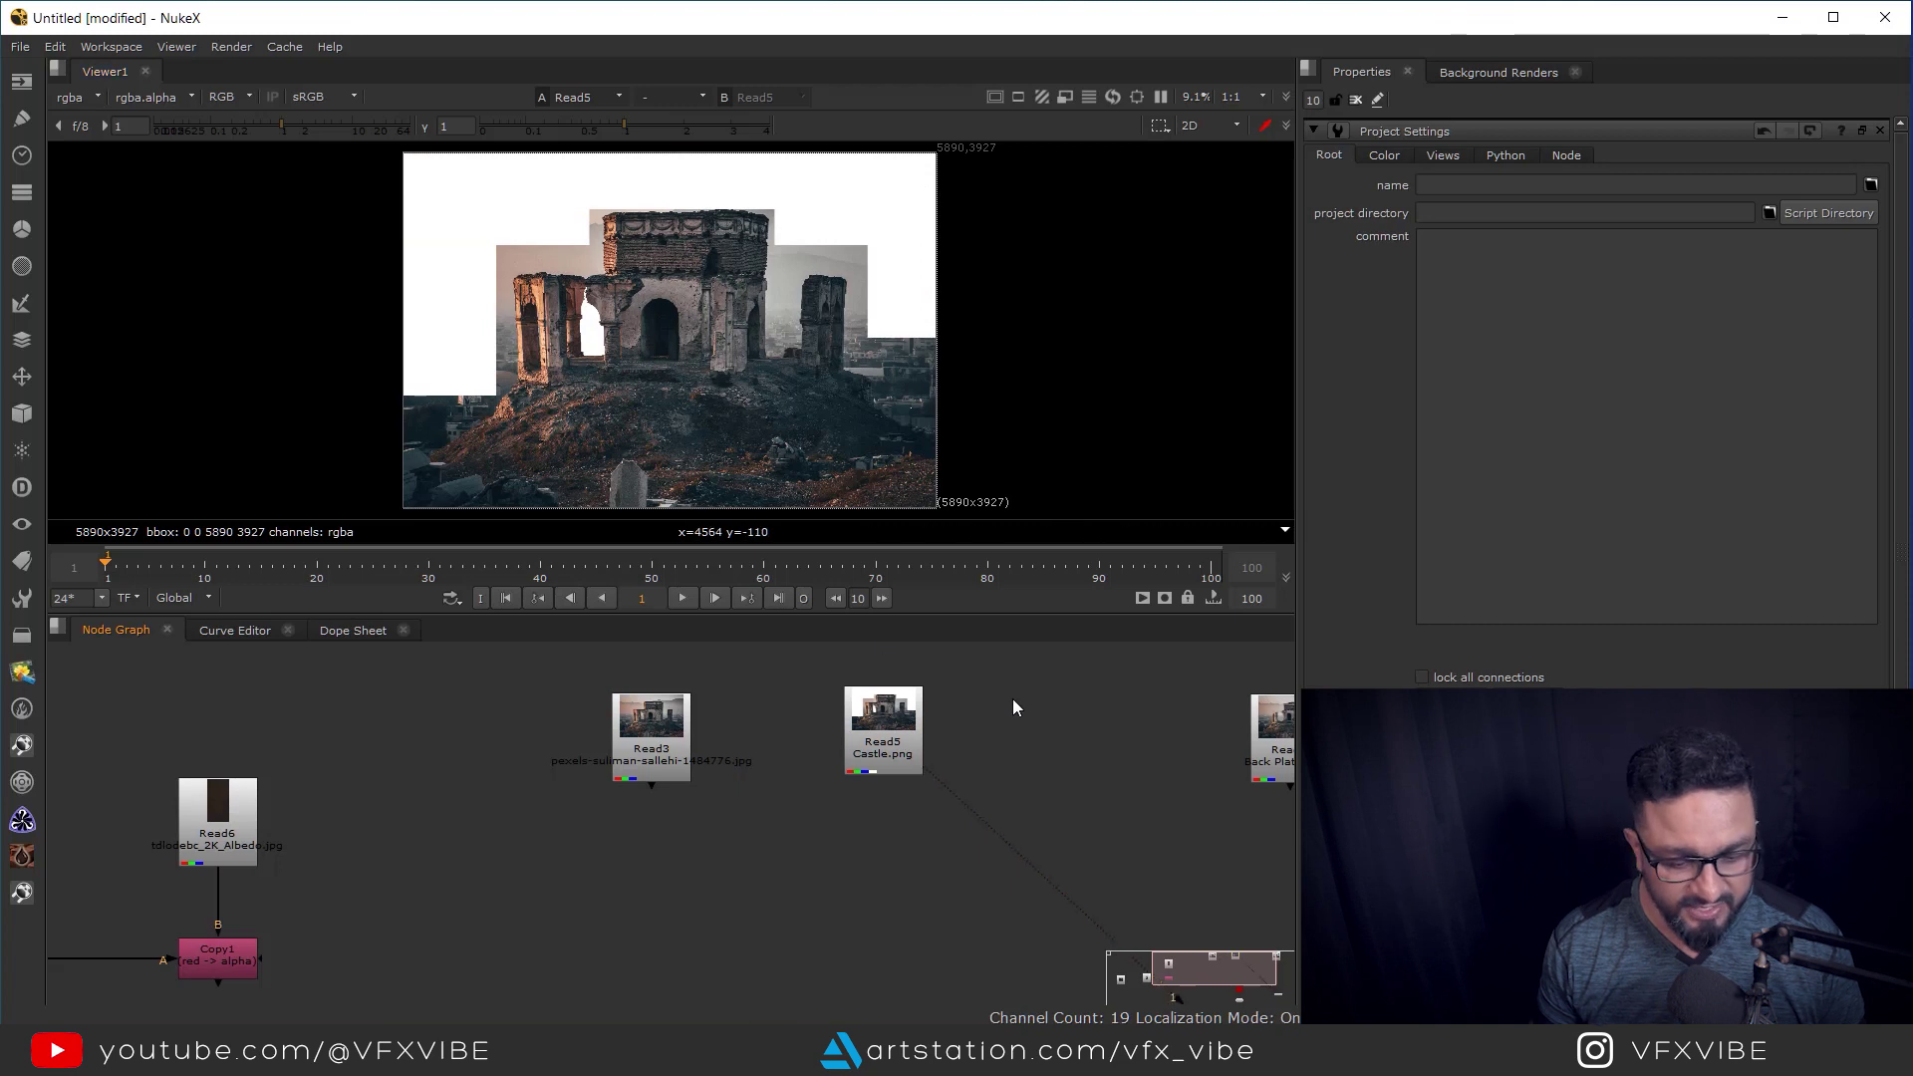
Add a Premult node and place it connected directly below the Castle.png read node.
key(Tab)
text(prem)
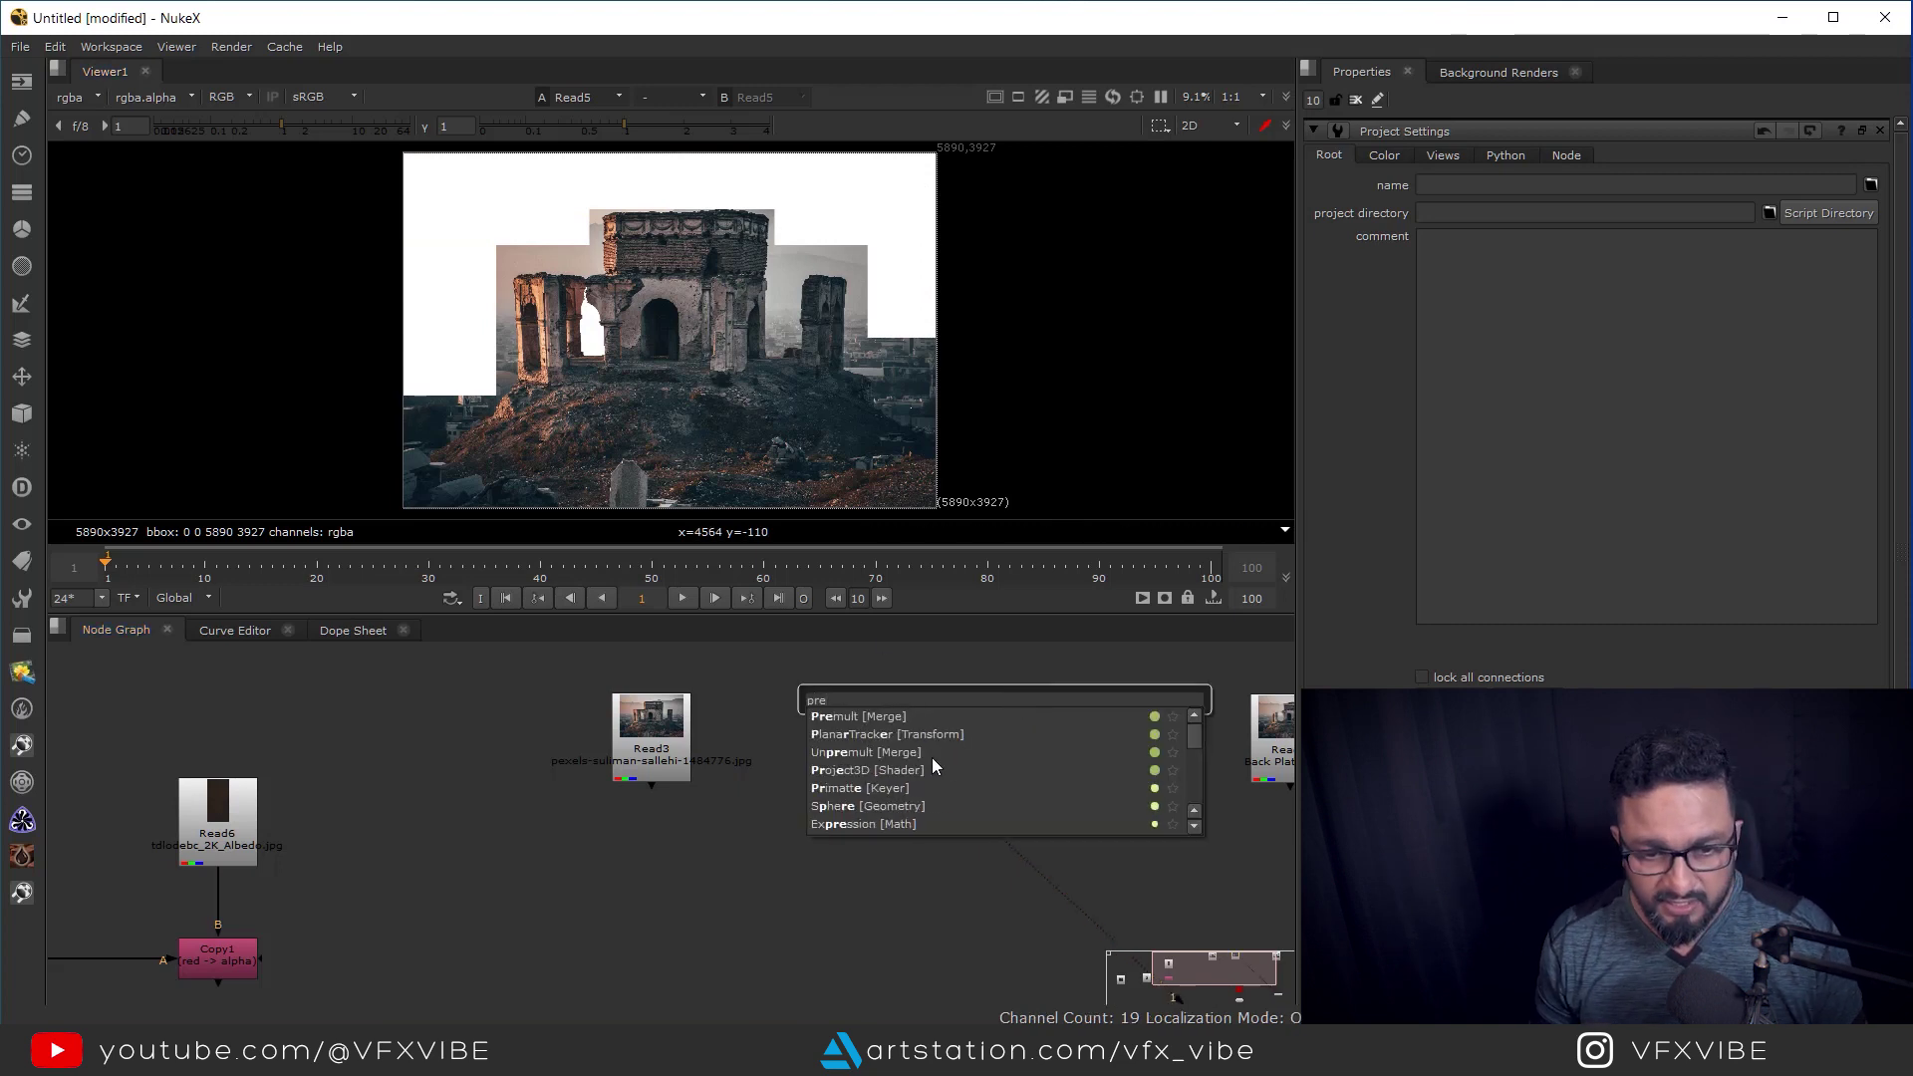
click(865, 717)
drag(1003, 707, 877, 832)
Compare the Back Plate1.png image with the premultiplied castle in the viewer, checking the painted-out areas.
middle_drag(1242, 821, 945, 803)
click(998, 739)
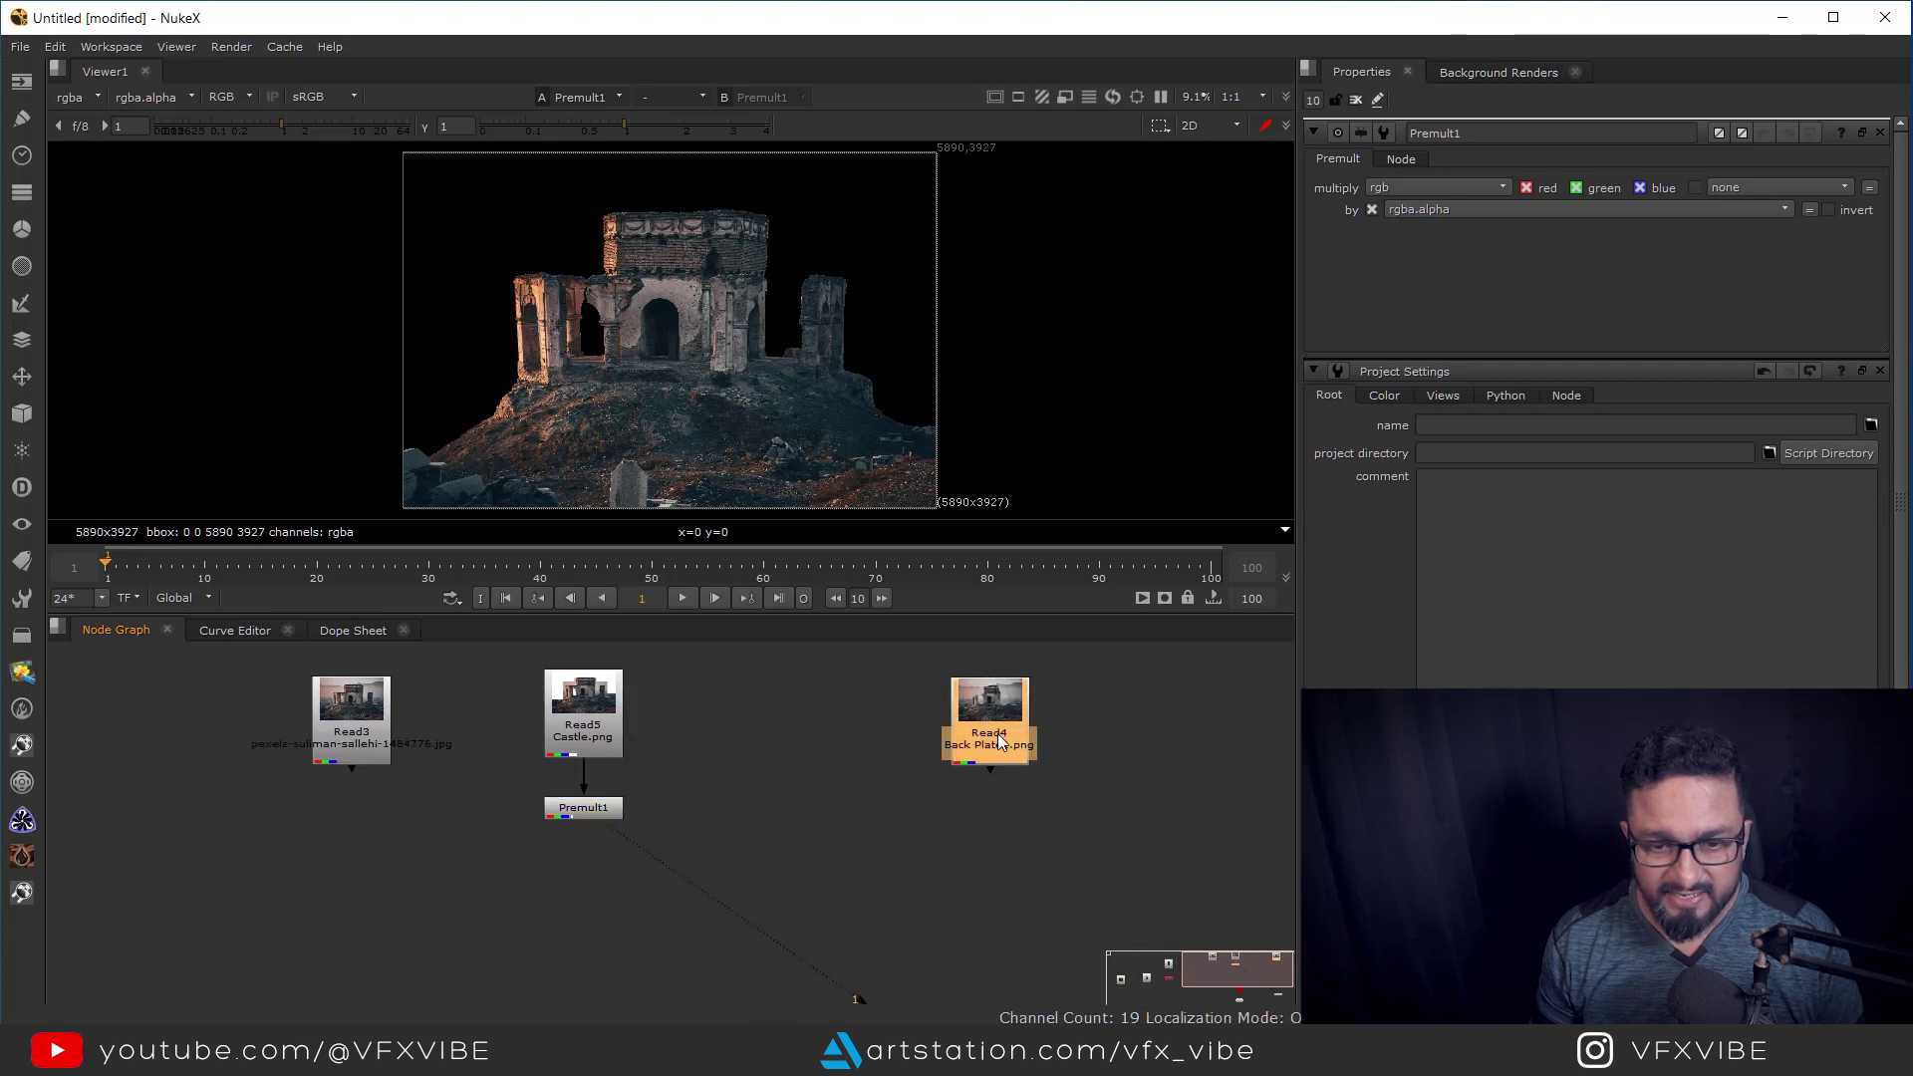
key(1)
click(1014, 795)
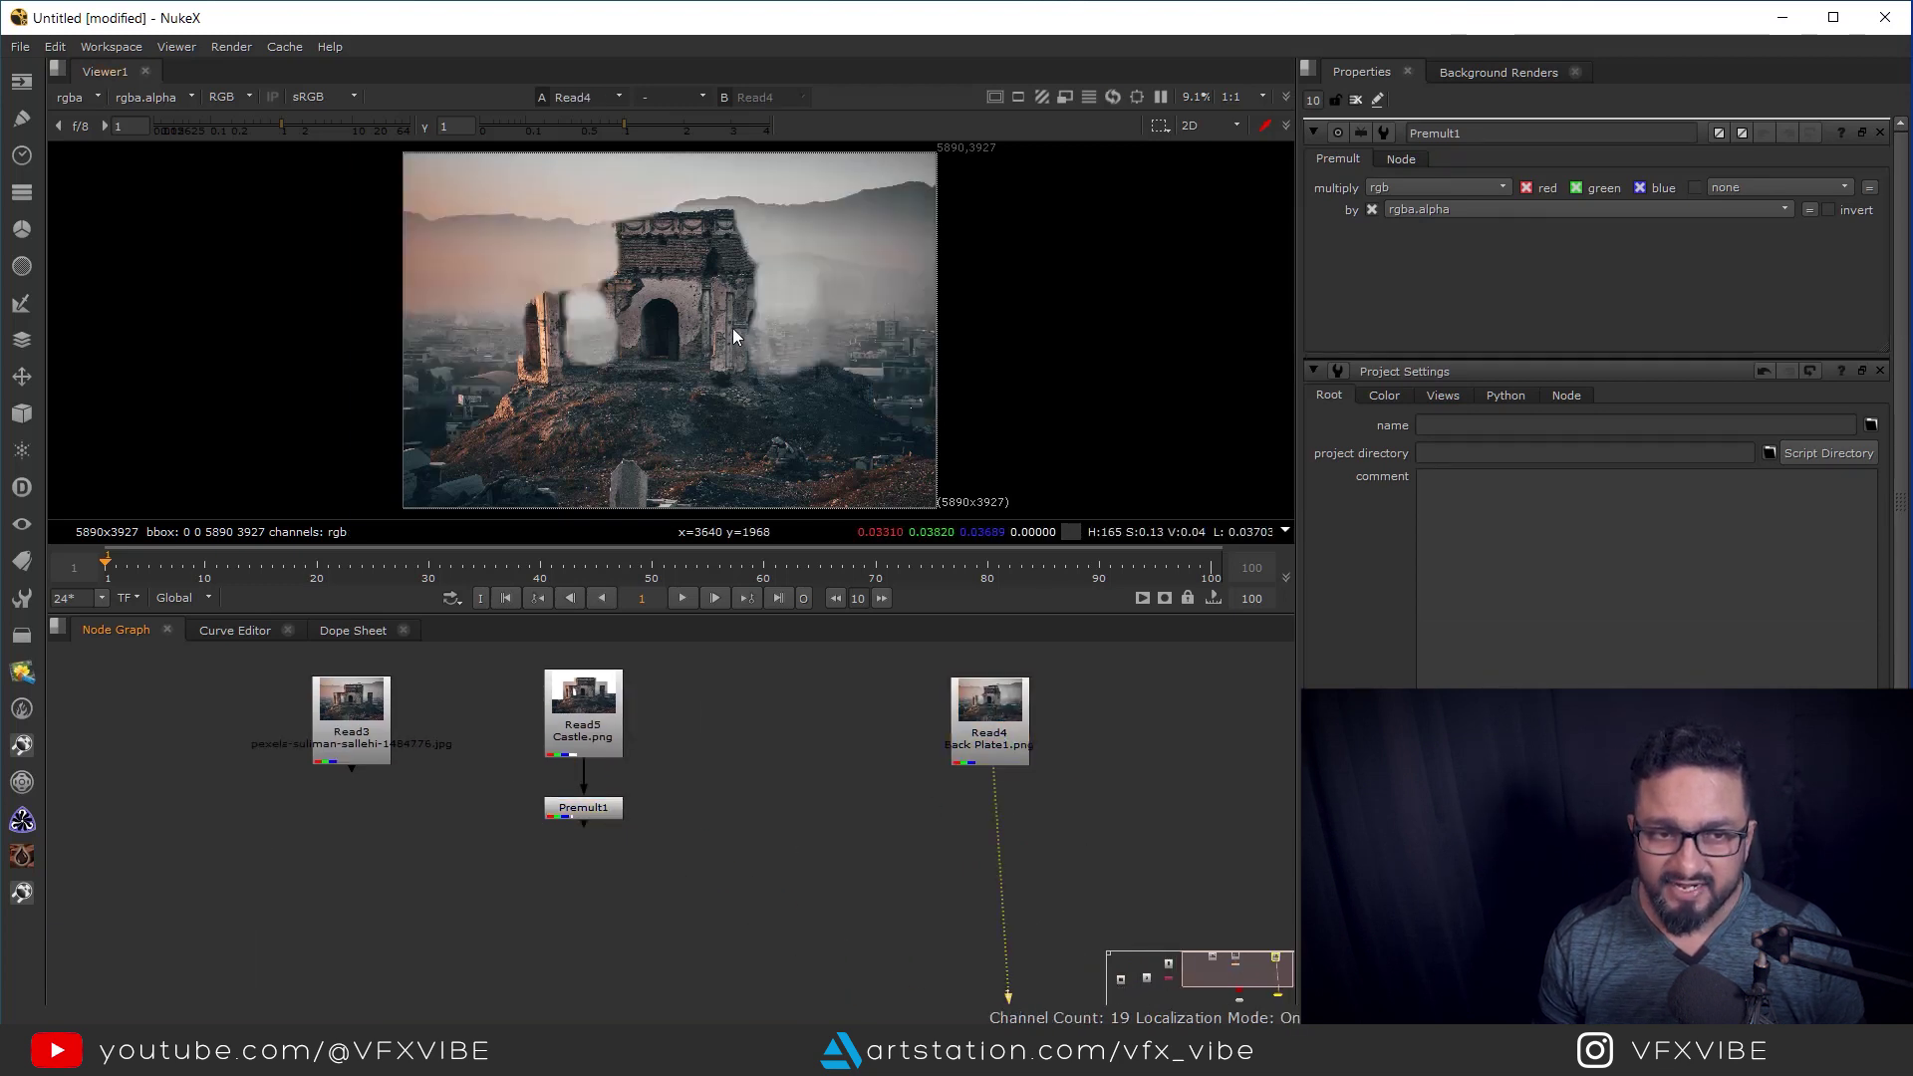
scroll(732, 328, up, 1)
middle_drag(696, 345, 787, 349)
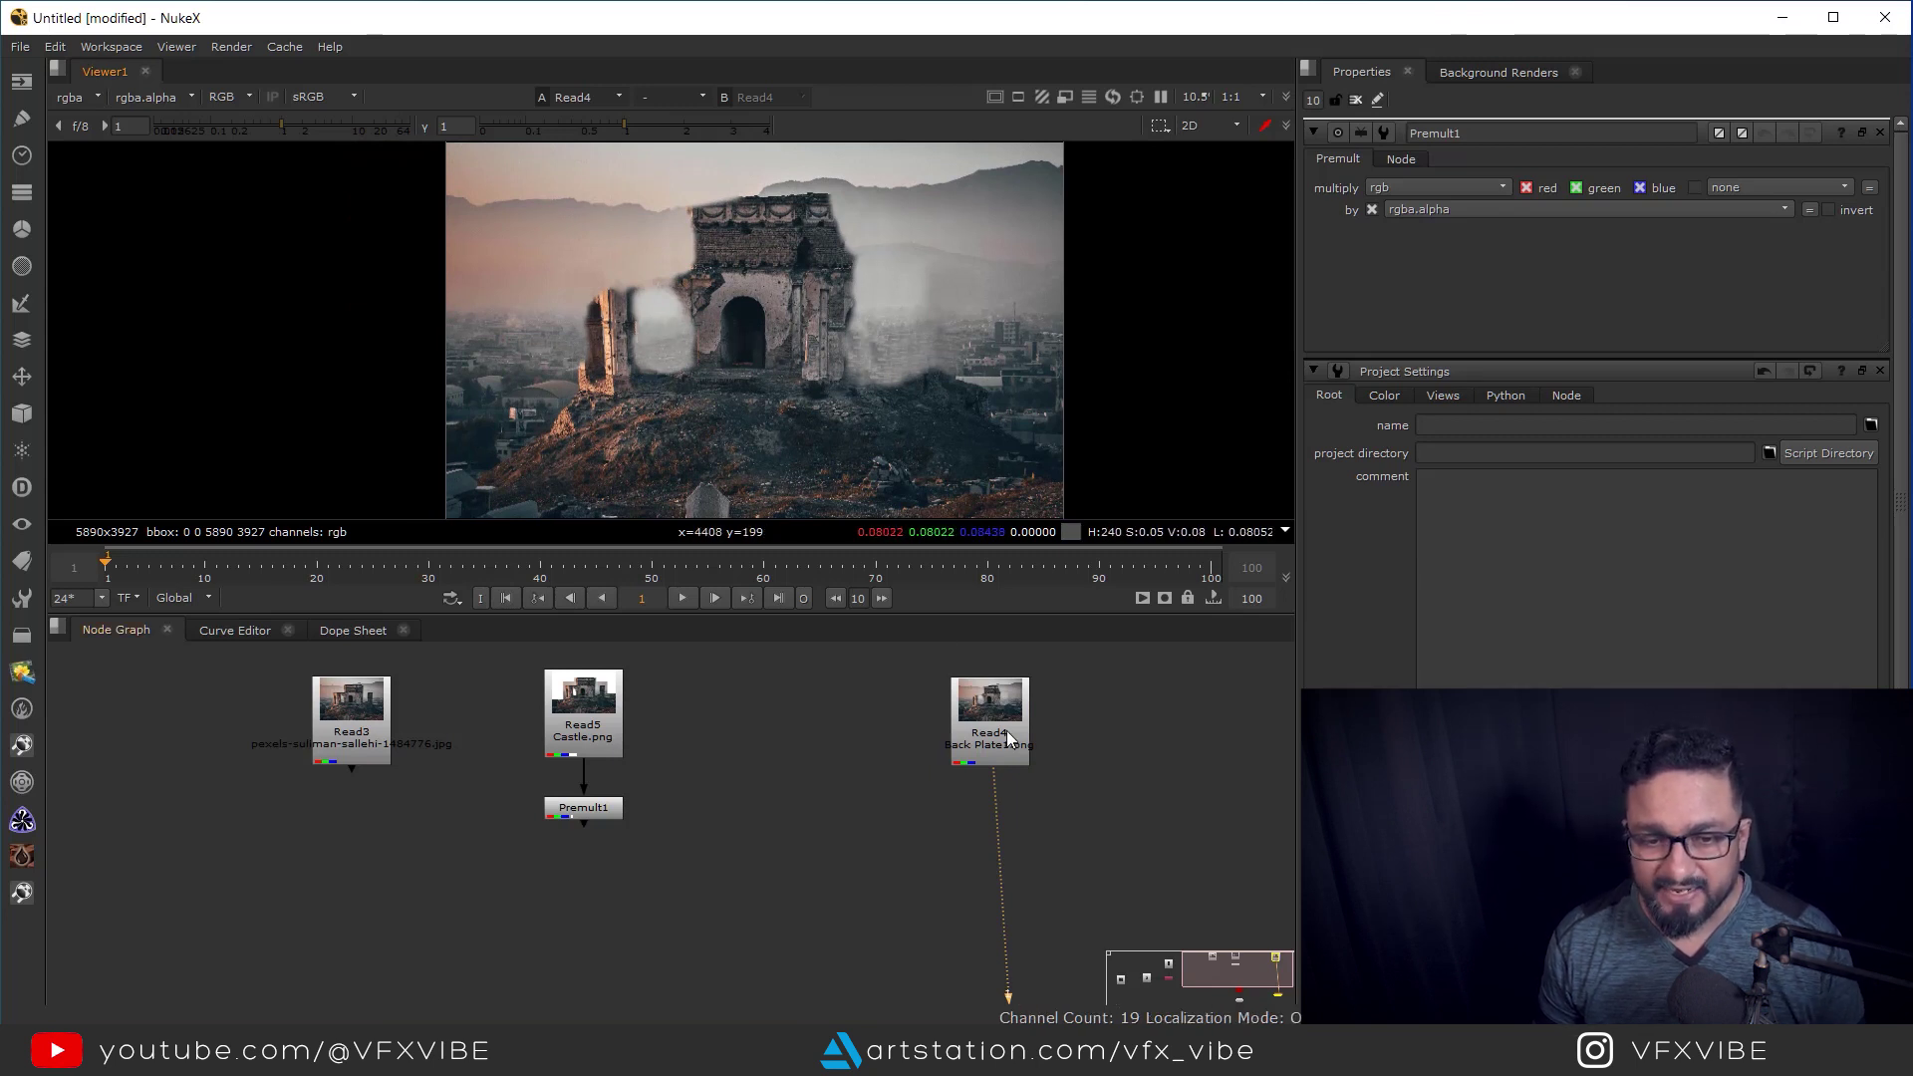
drag(1003, 730, 1013, 733)
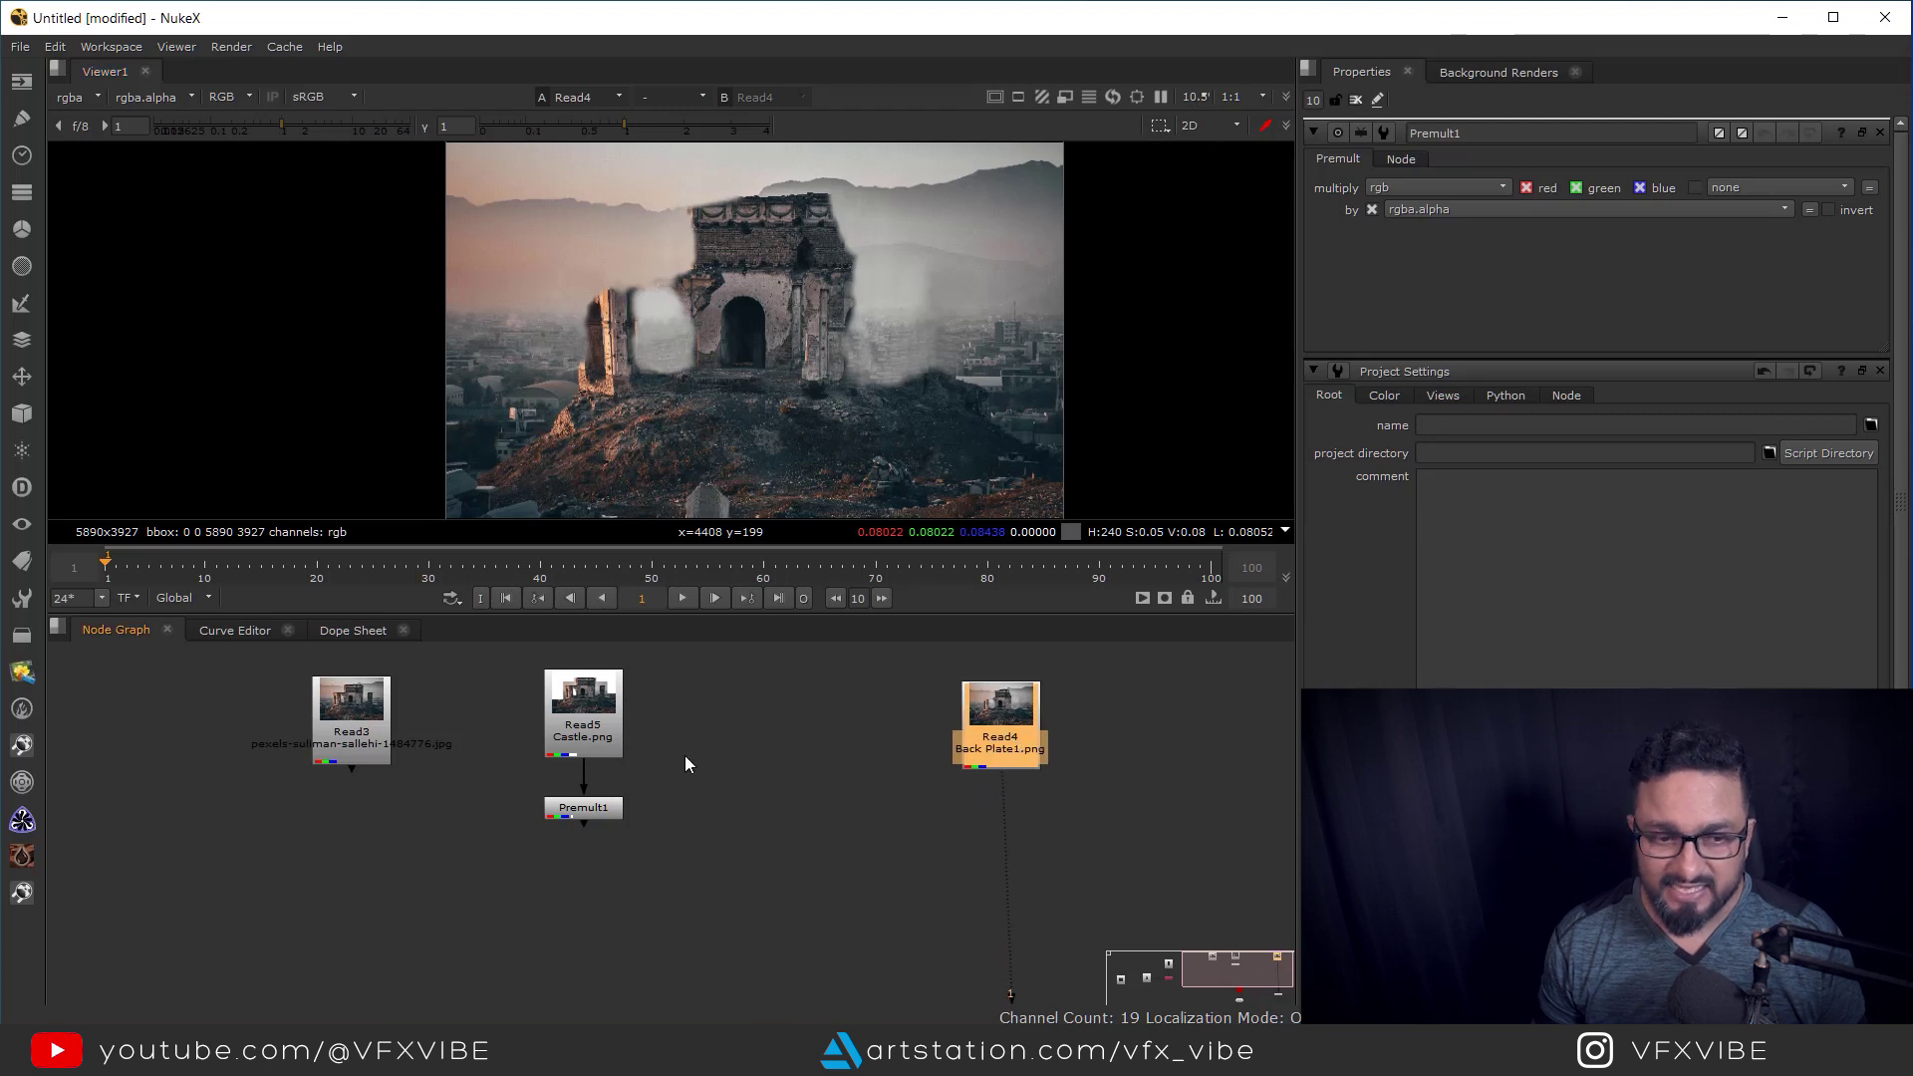
middle_drag(635, 755, 735, 757)
click(669, 811)
key(1)
click(1103, 754)
key(1)
Display the Read6 albedo texture in the viewer and frame the whole image for examination.
middle_drag(744, 835, 1046, 865)
scroll(665, 819, down, 2)
middle_drag(768, 773, 947, 687)
scroll(570, 825, up, 2)
click(622, 710)
key(1)
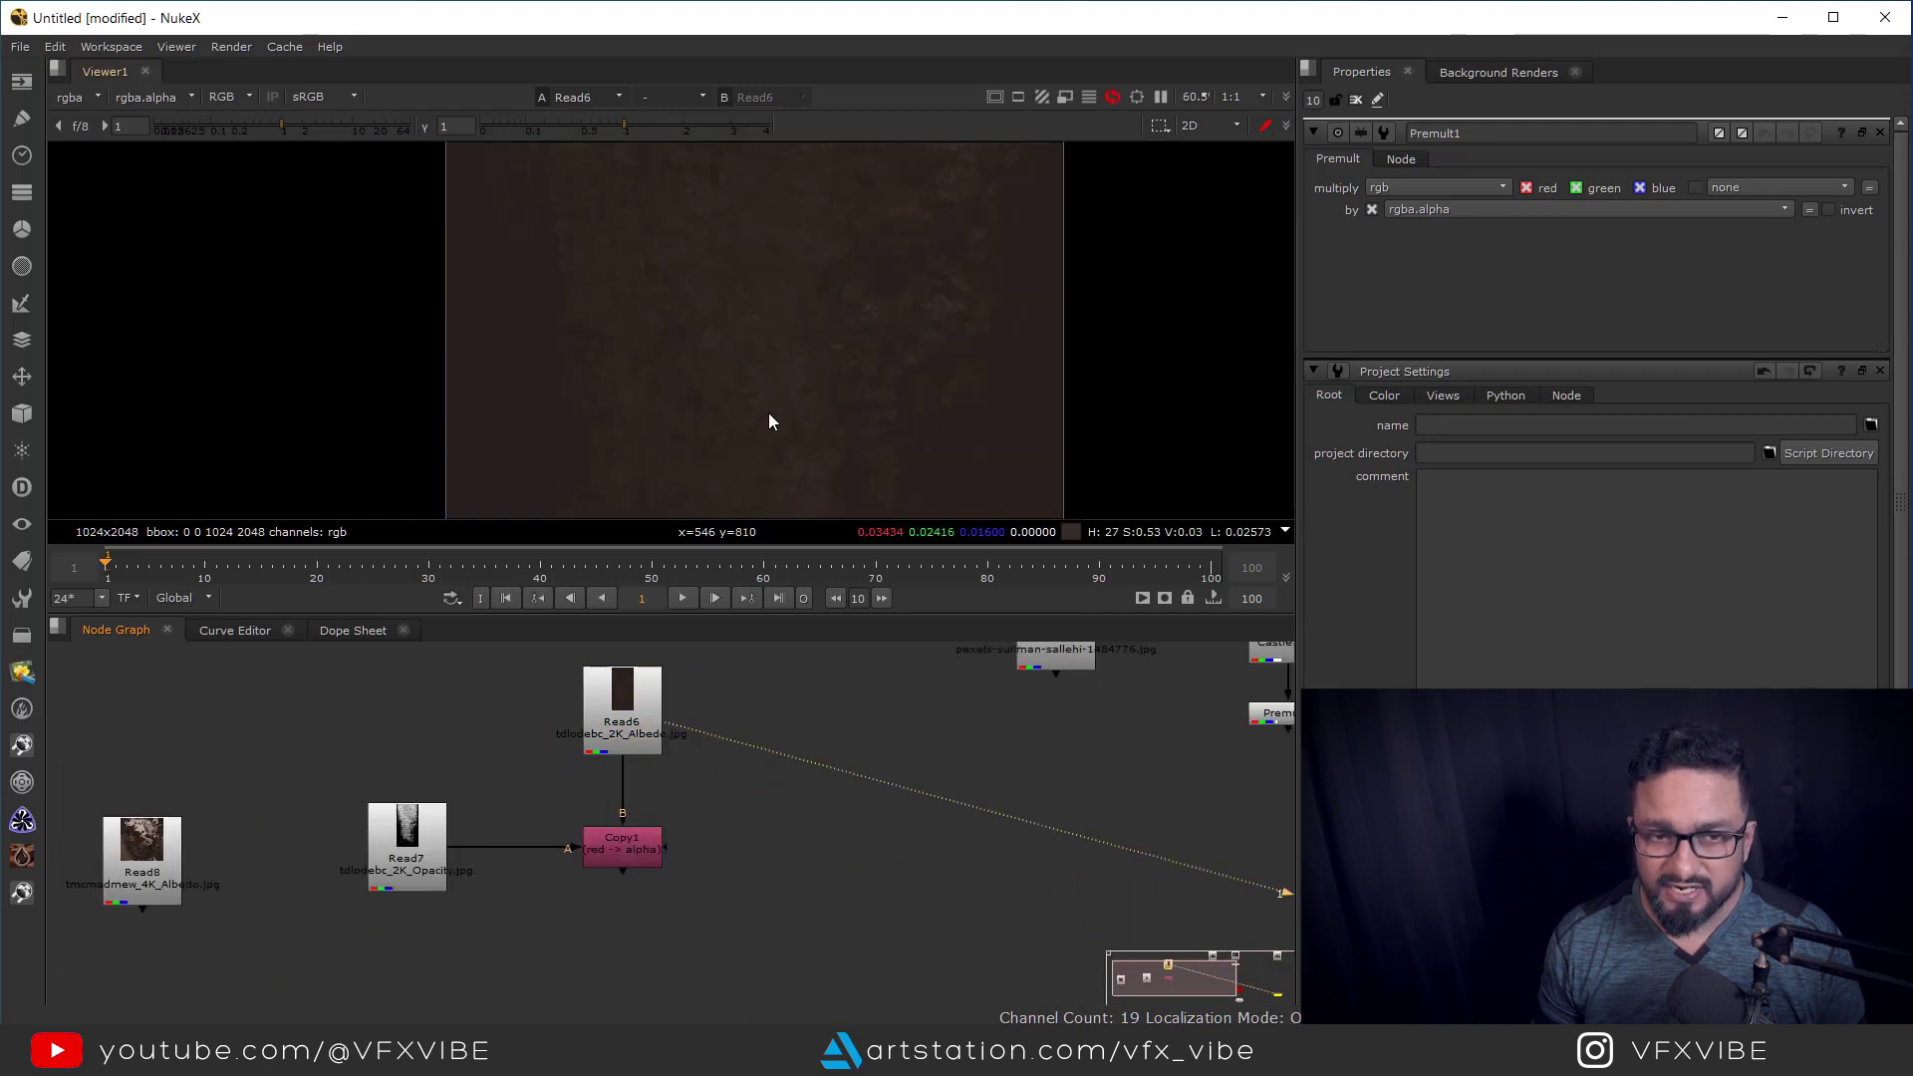
middle_drag(832, 423, 848, 488)
middle_drag(873, 308, 856, 548)
key(f)
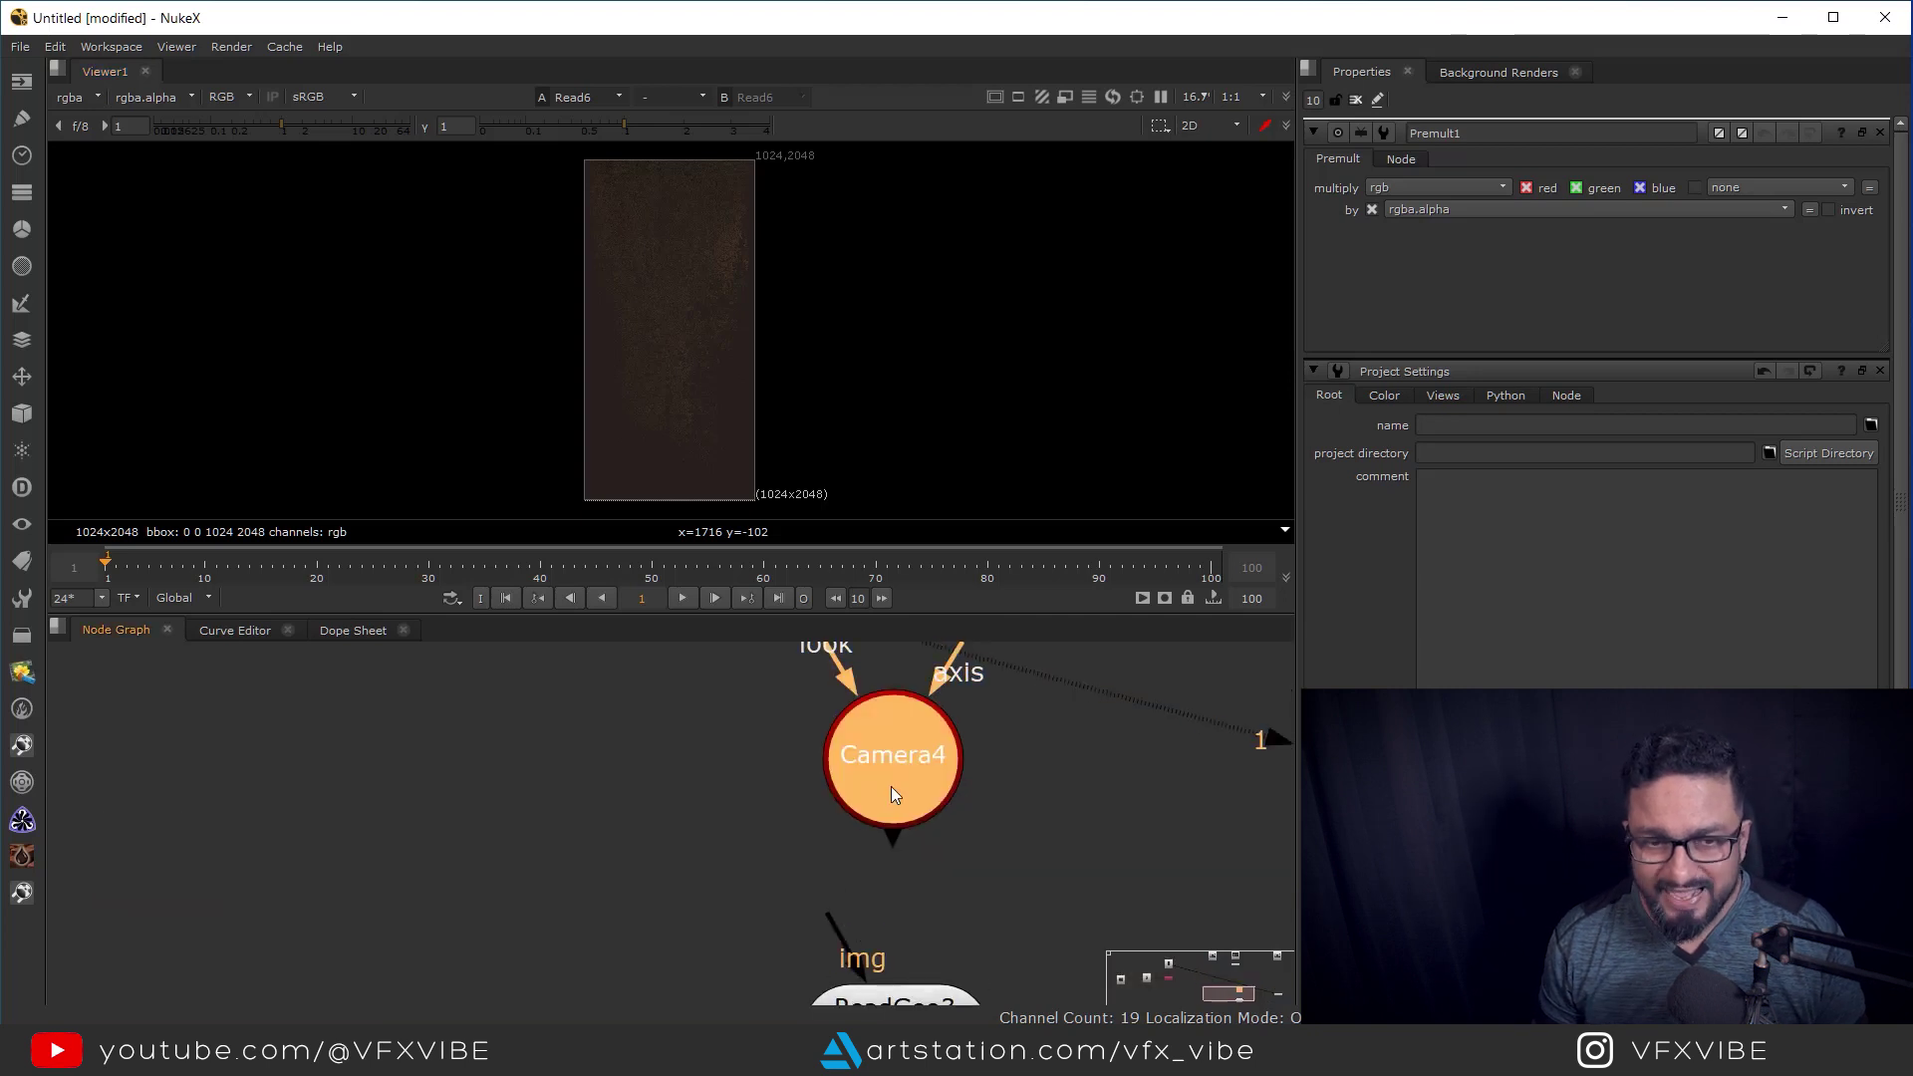
Open the Camera4 node and inspect the camera and the Mesh.fbx geometry in the 3D view.
double_click(891, 786)
scroll(805, 403, down, 5)
ctrl+drag(805, 402, 749, 335)
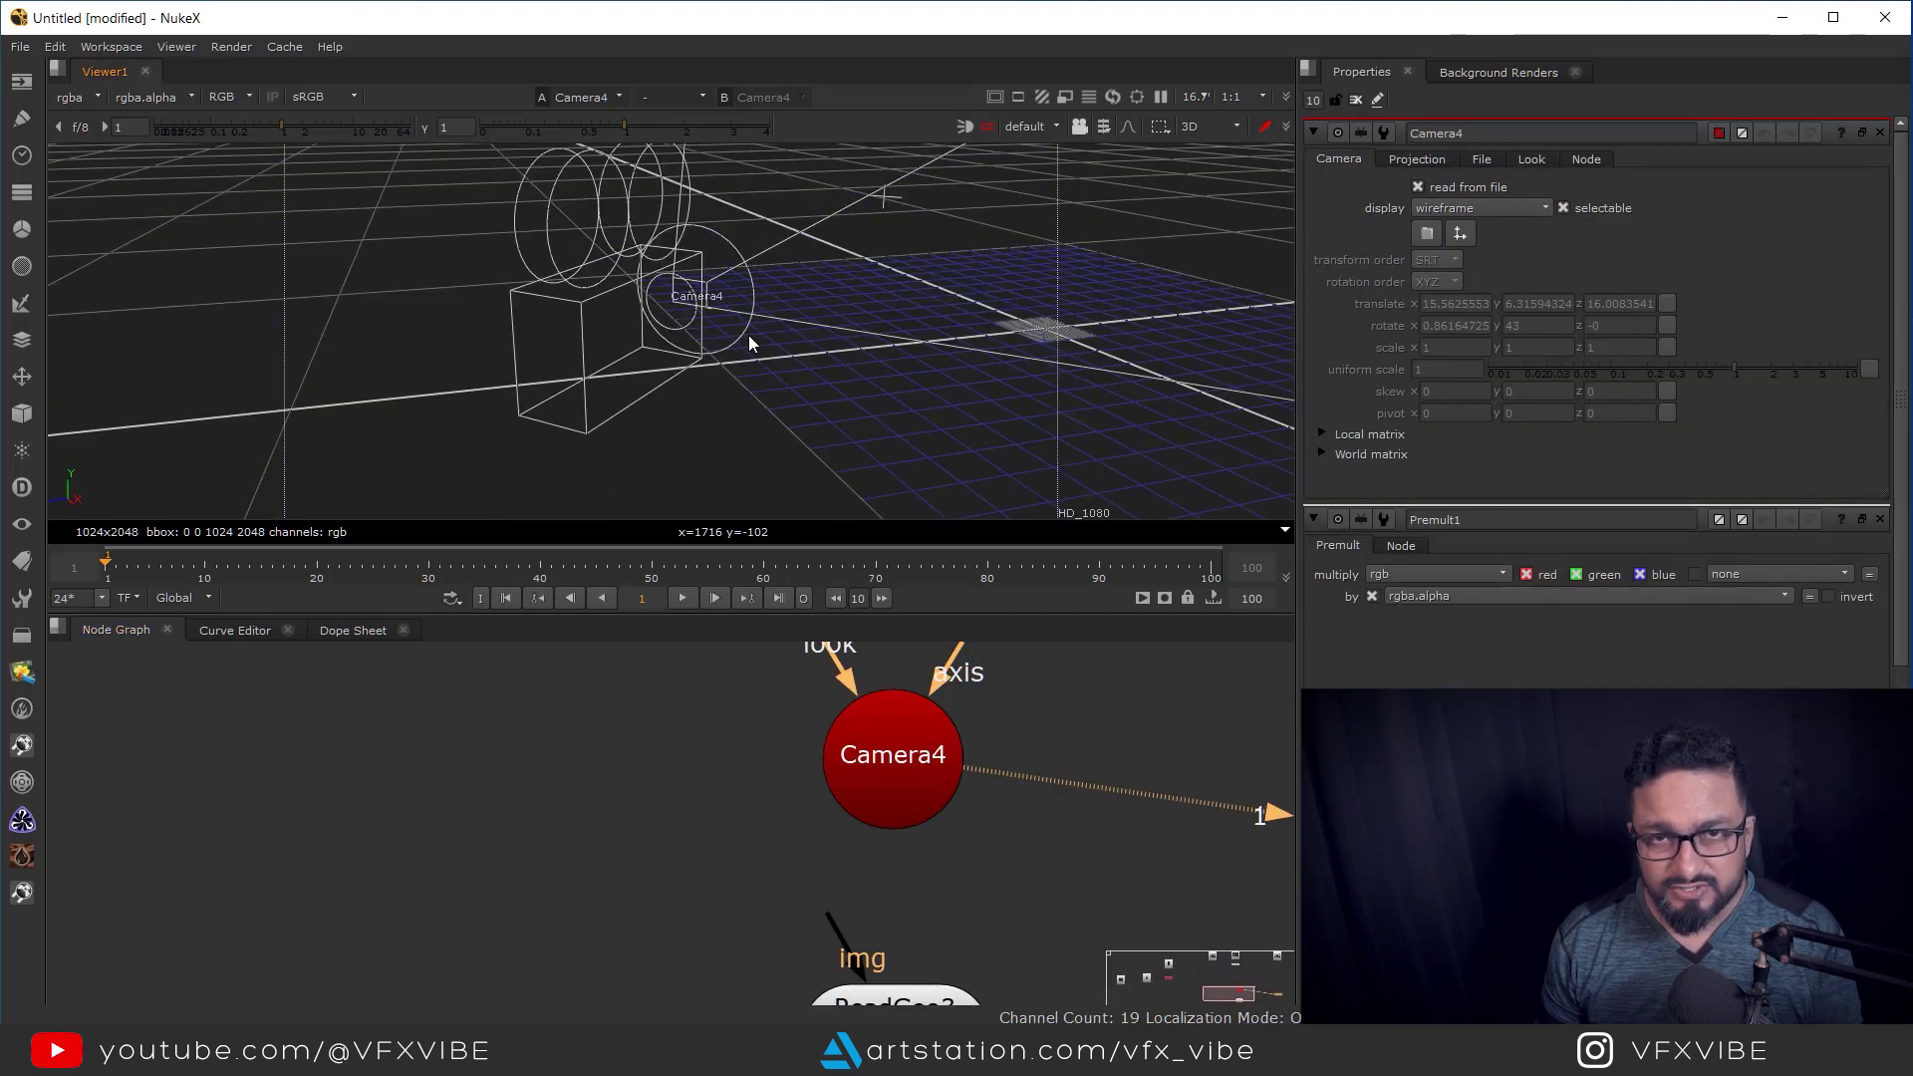
middle_drag(943, 893, 928, 763)
click(916, 889)
key(1)
scroll(903, 332, down, 2)
key(f)
ctrl+drag(957, 344, 823, 468)
click(965, 128)
mouse_move(751, 350)
ctrl+mouse_down()
mouse_move(1135, 294)
mouse_move(641, 359)
mouse_move(640, 393)
ctrl+mouse_up()
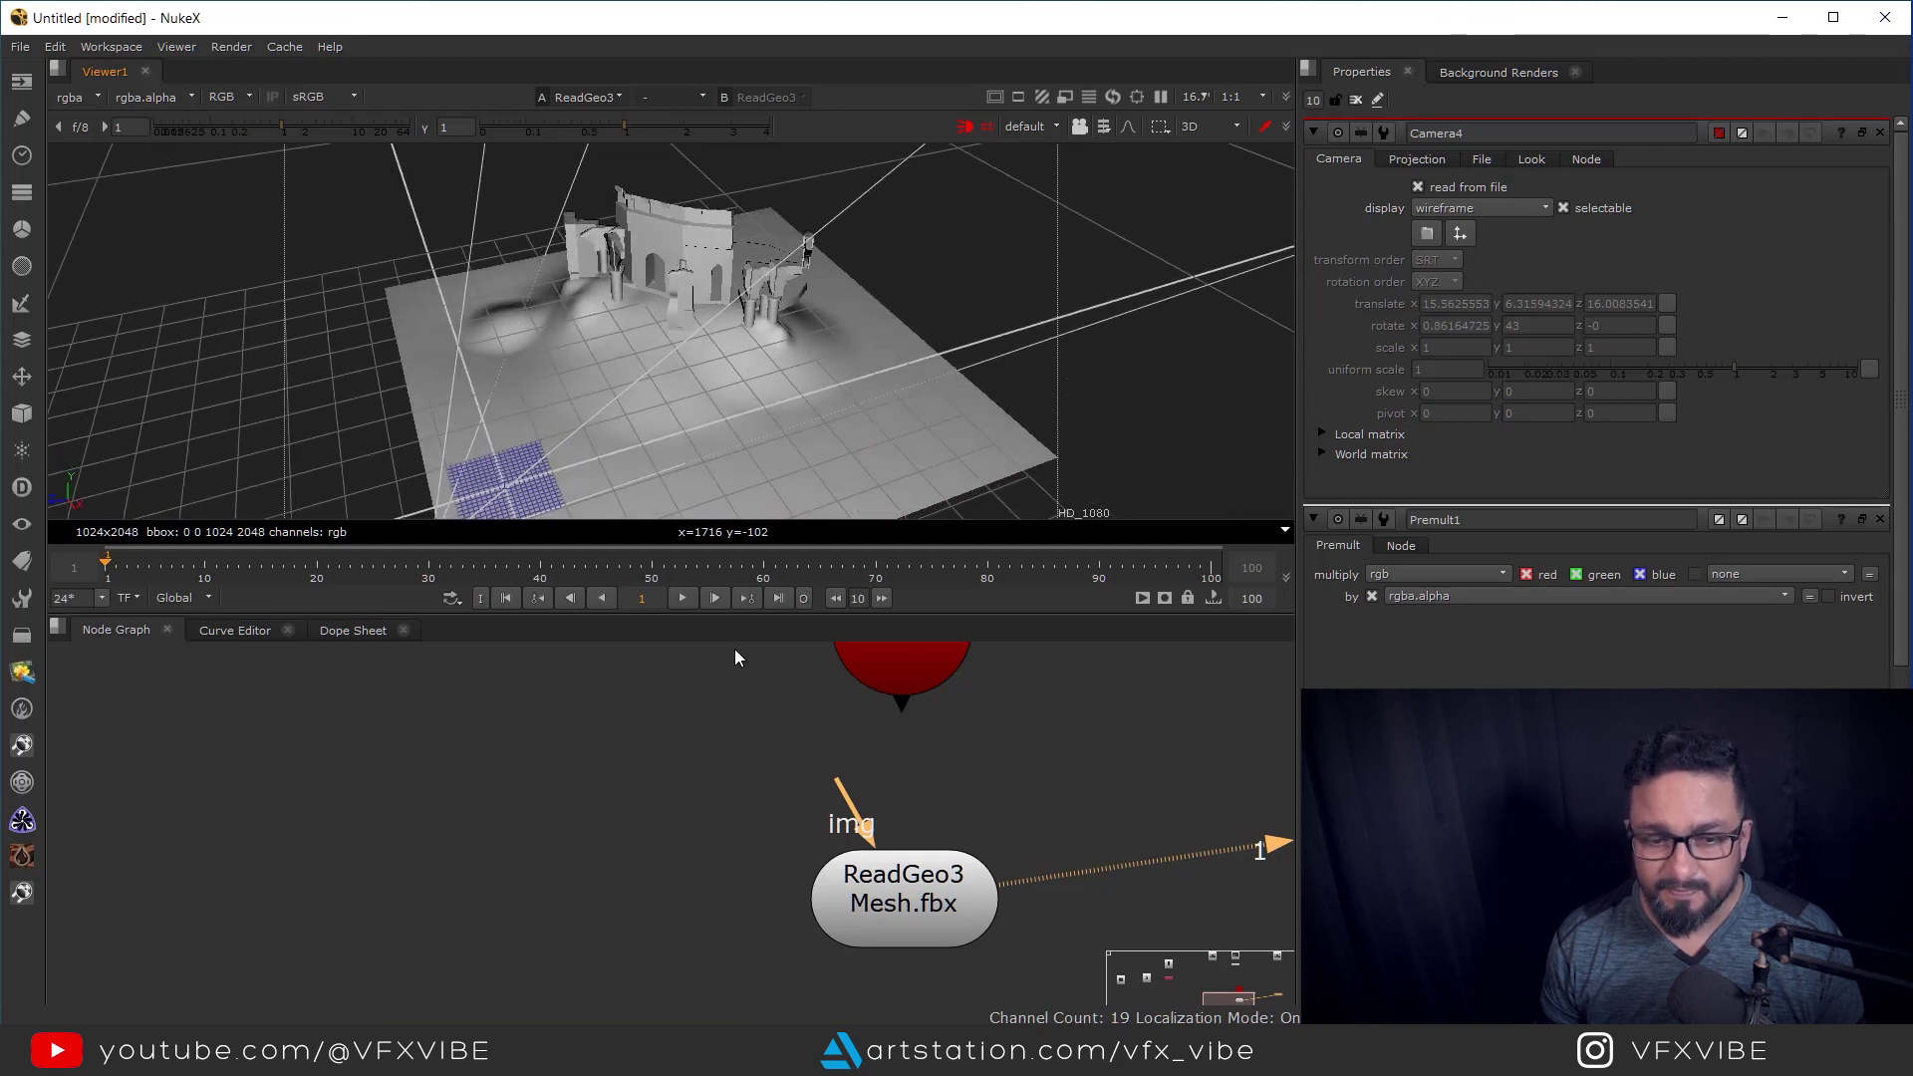
Review the imported Camera4 and Mesh.fbx nodes together in the node graph.
scroll(862, 851, down, 3)
click(902, 740)
click(863, 874)
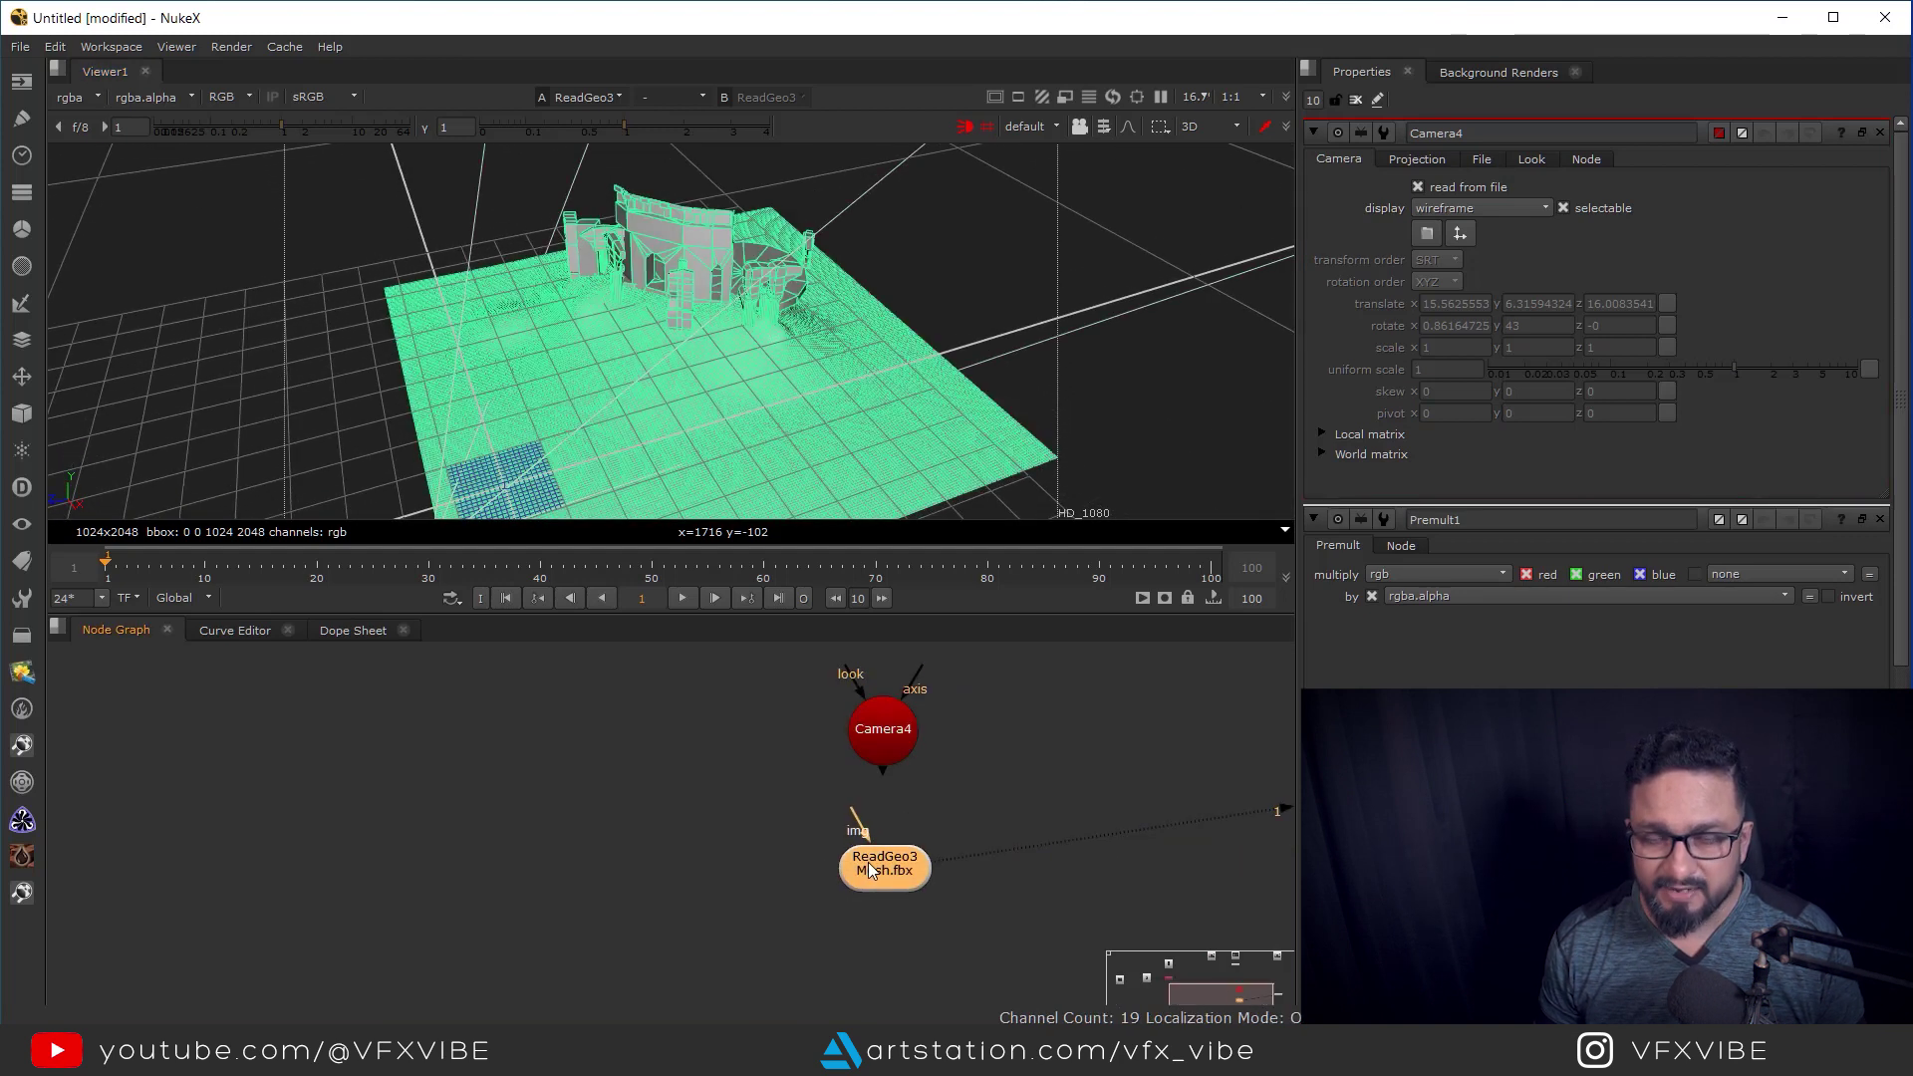
scroll(896, 857, down, 3)
scroll(1215, 852, down, 2)
middle_drag(998, 737, 1043, 751)
drag(1026, 886, 1061, 942)
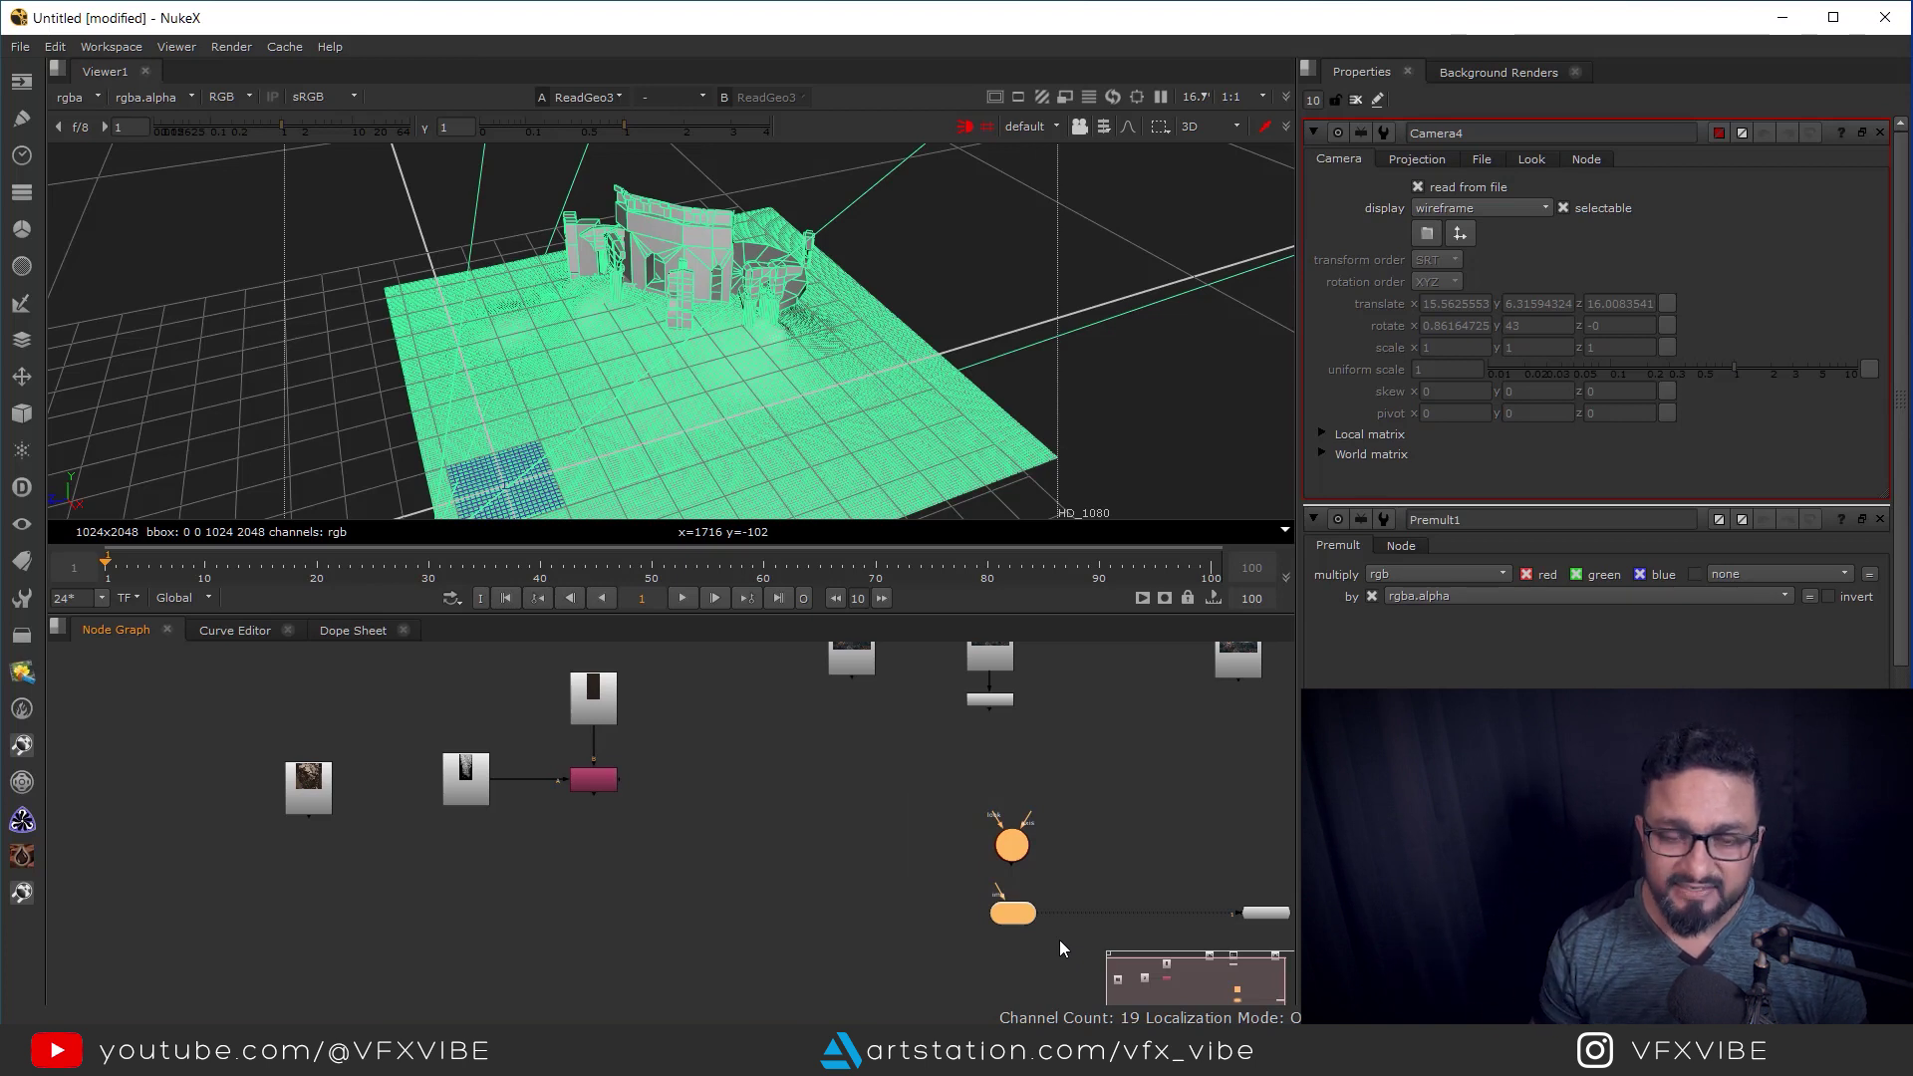
Add a Project3D node in the space between Premult1 and Camera4.
middle_drag(1034, 775, 1015, 830)
scroll(1015, 830, up, 2)
click(1015, 830)
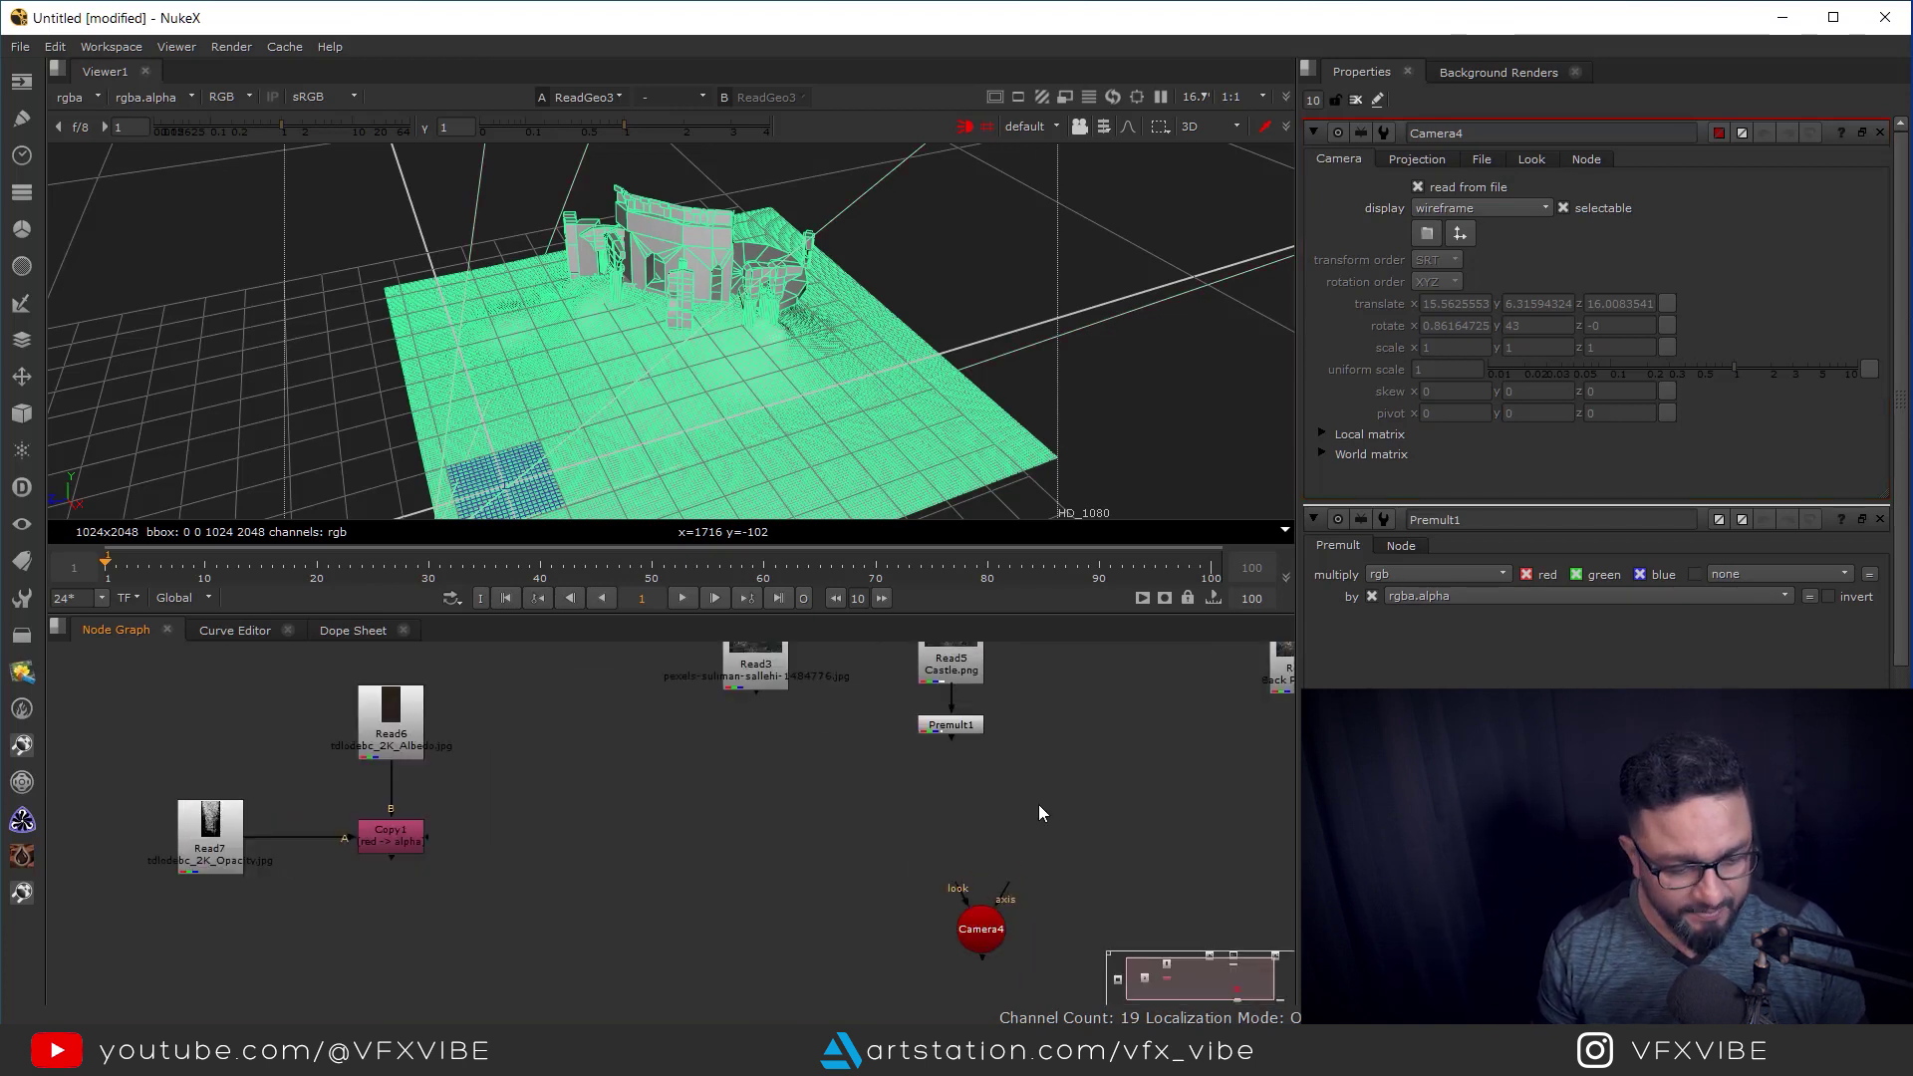
key(Tab)
text(proj)
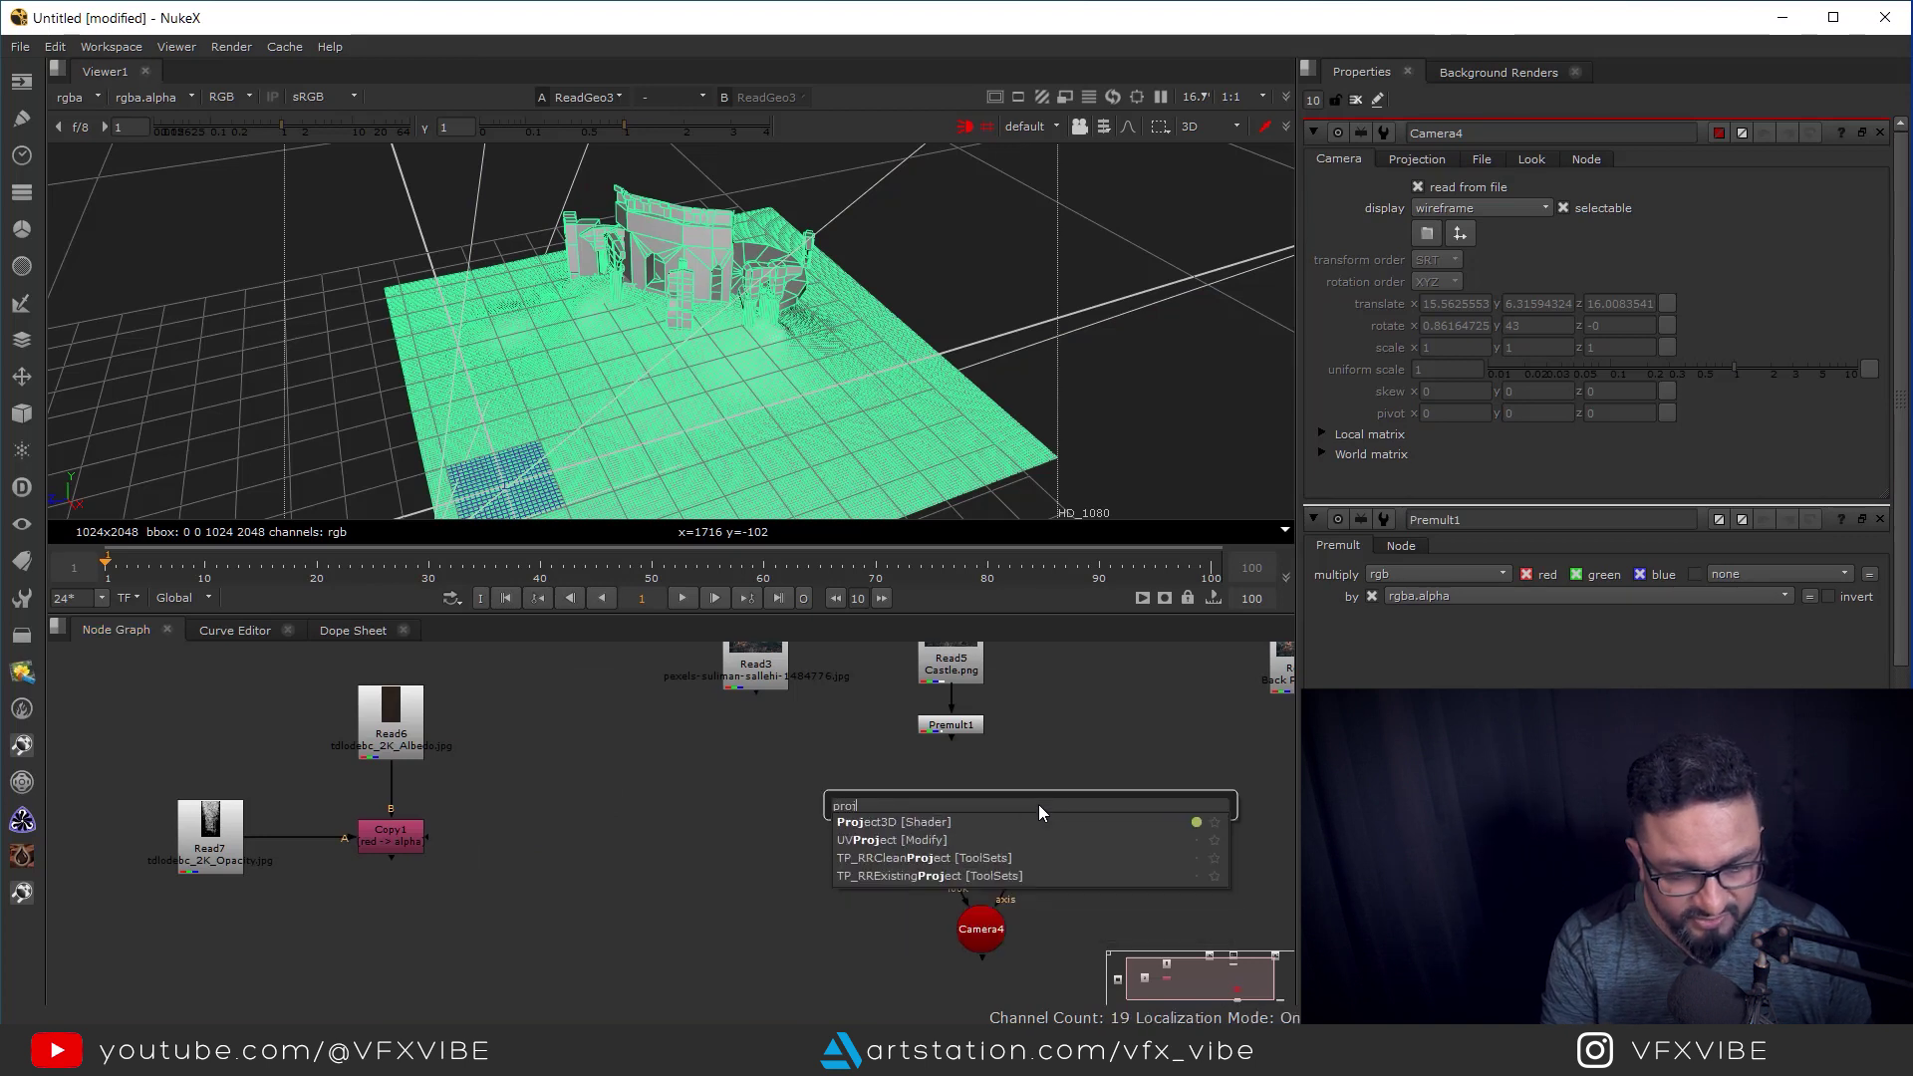
click(970, 825)
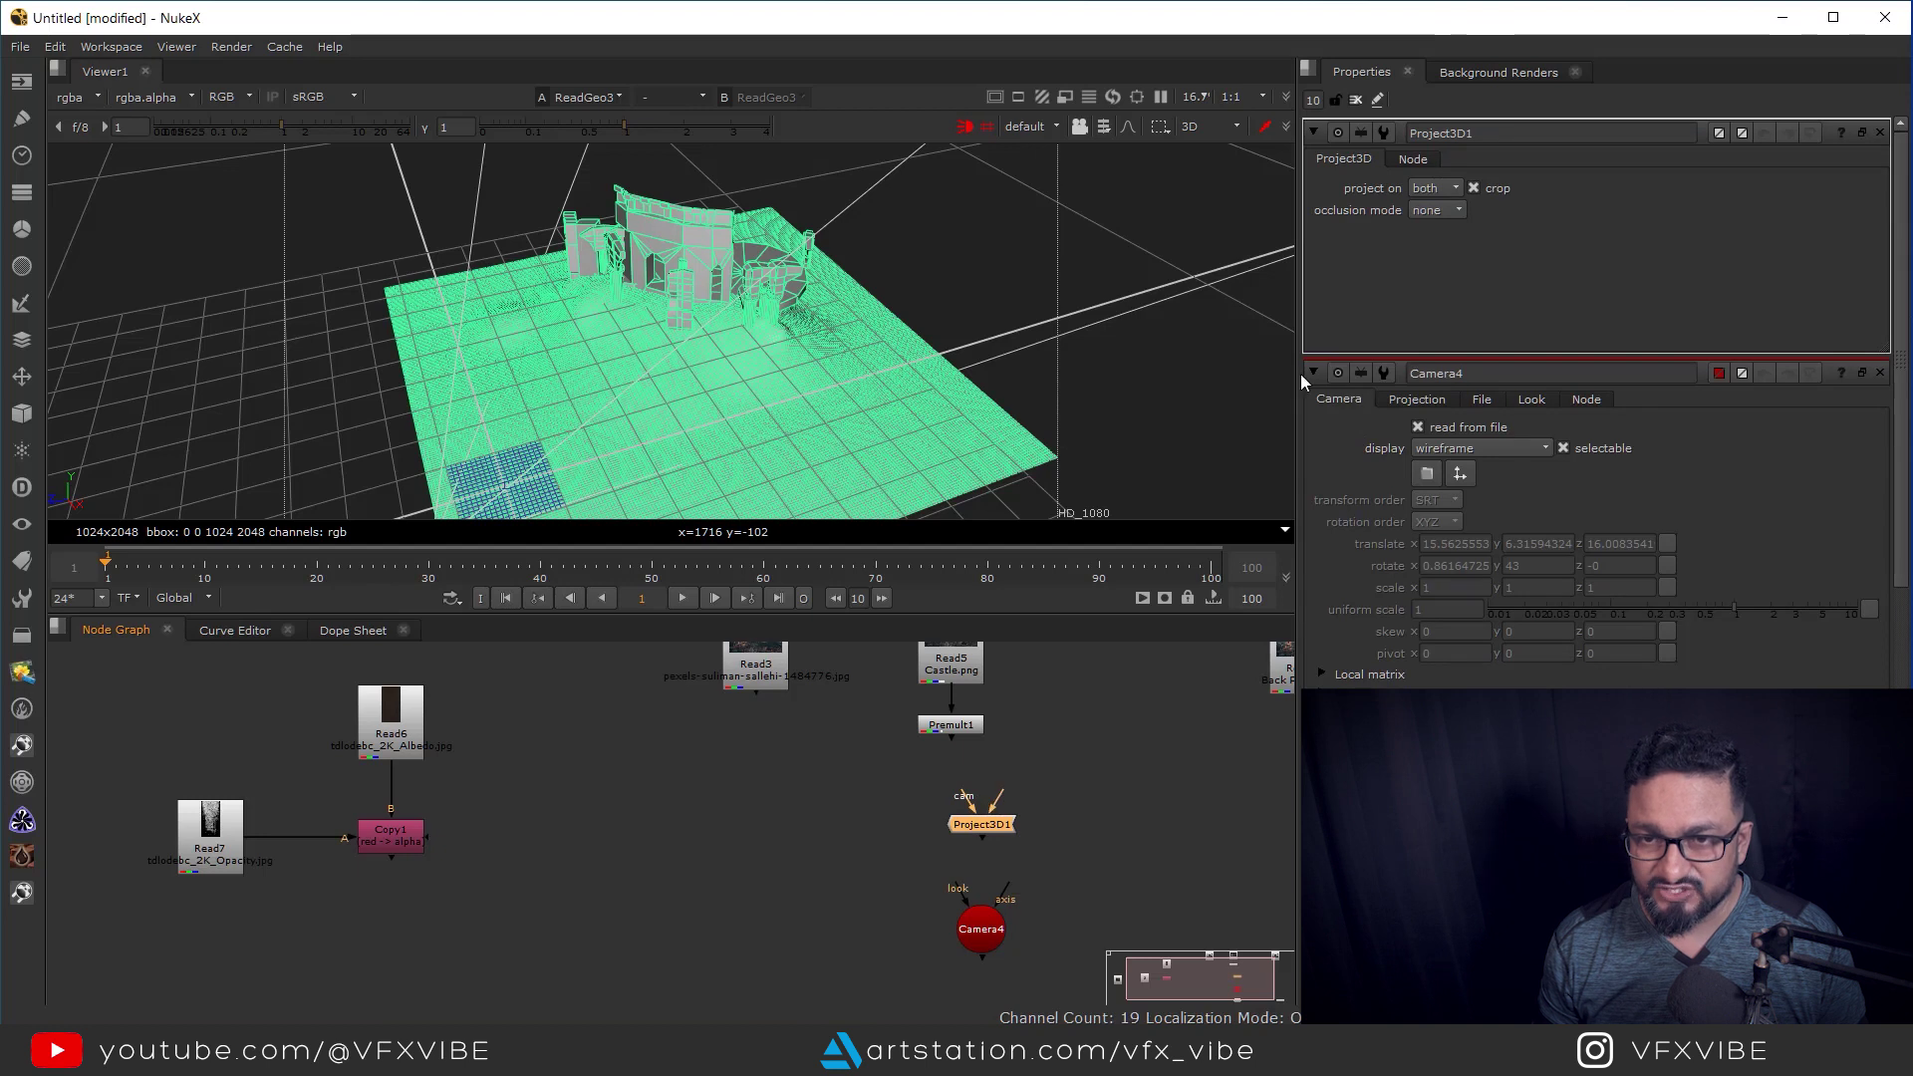
Limit the maximum number of open node property panels to 1.
drag(1325, 100, 1073, 149)
text(1)
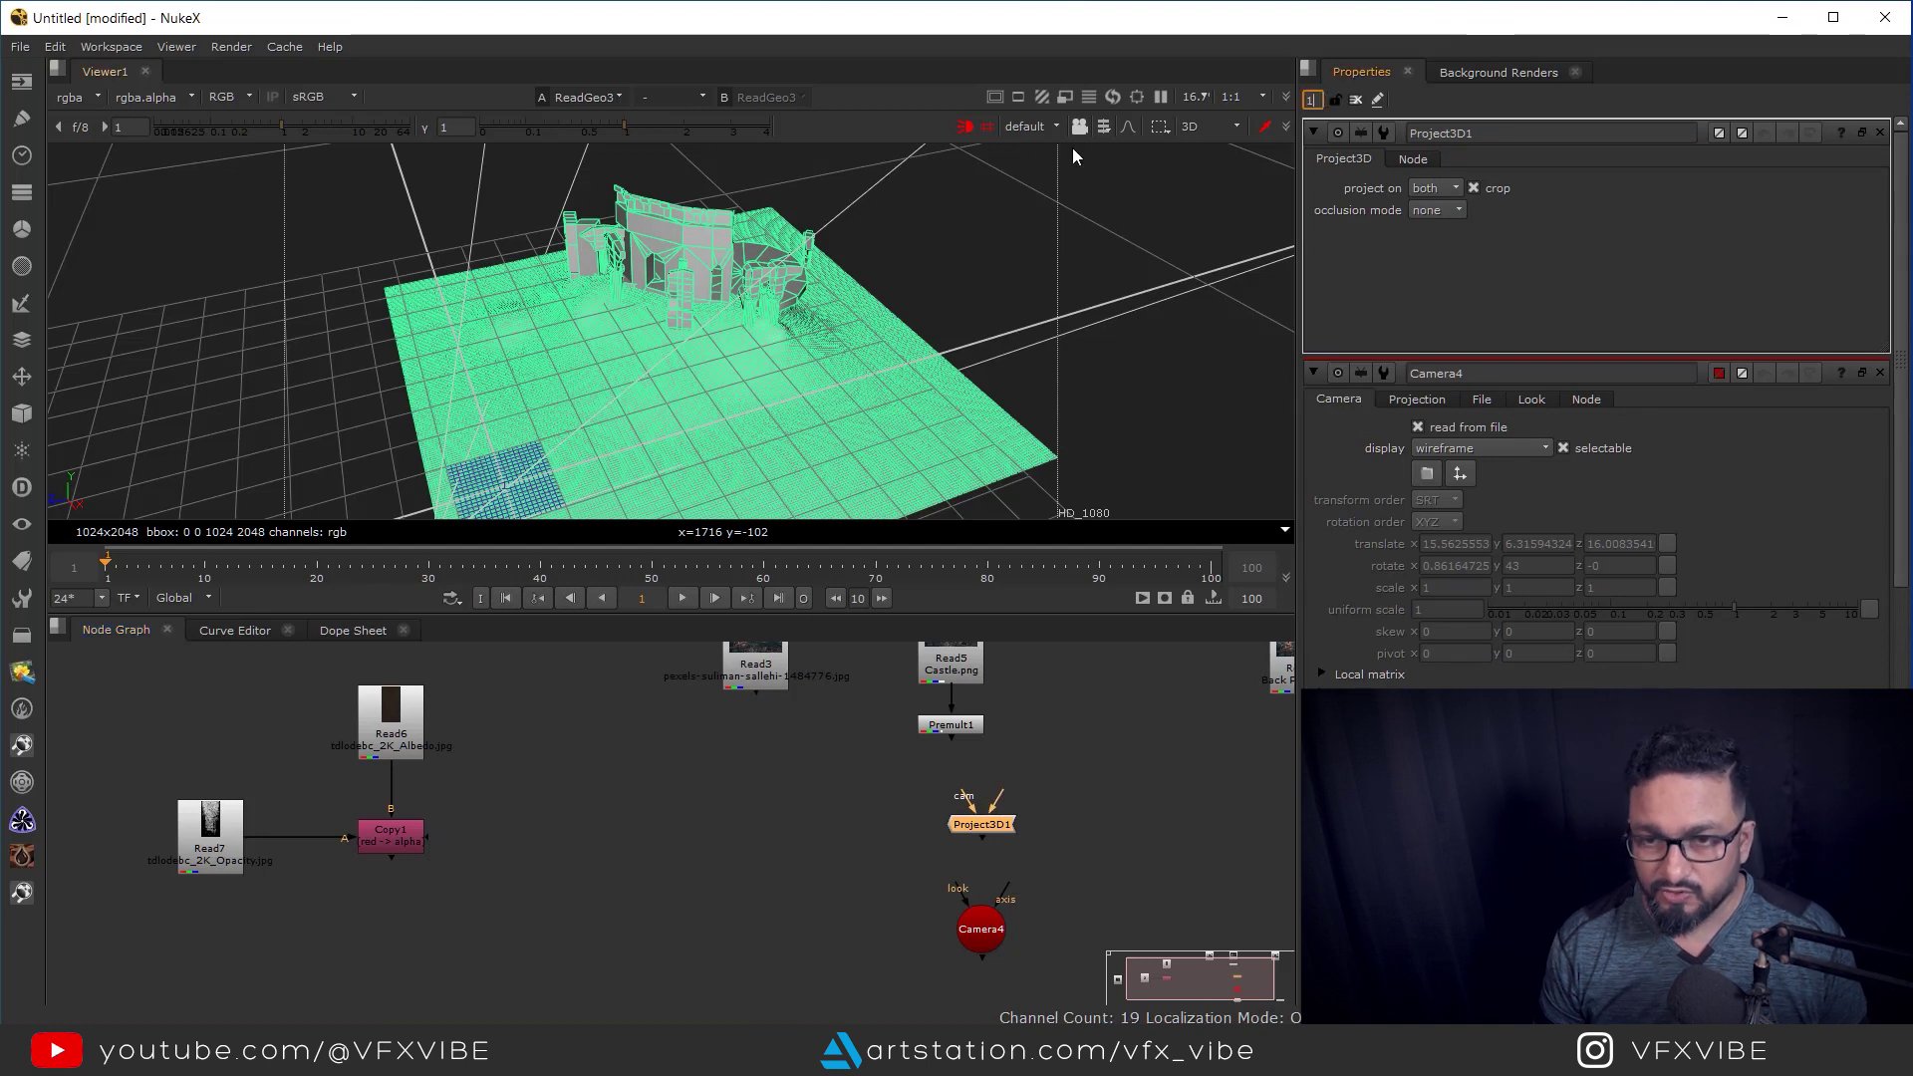
key(Return)
Place Camera4 beside Project3D1, connect it to the cam input, and align the Mesh.fbx node below Project3D1.
middle_drag(1050, 867, 830, 847)
scroll(902, 901, down, 2)
drag(837, 877, 982, 851)
scroll(863, 807, up, 2)
click(814, 814)
middle_drag(856, 898, 884, 795)
drag(849, 900, 837, 899)
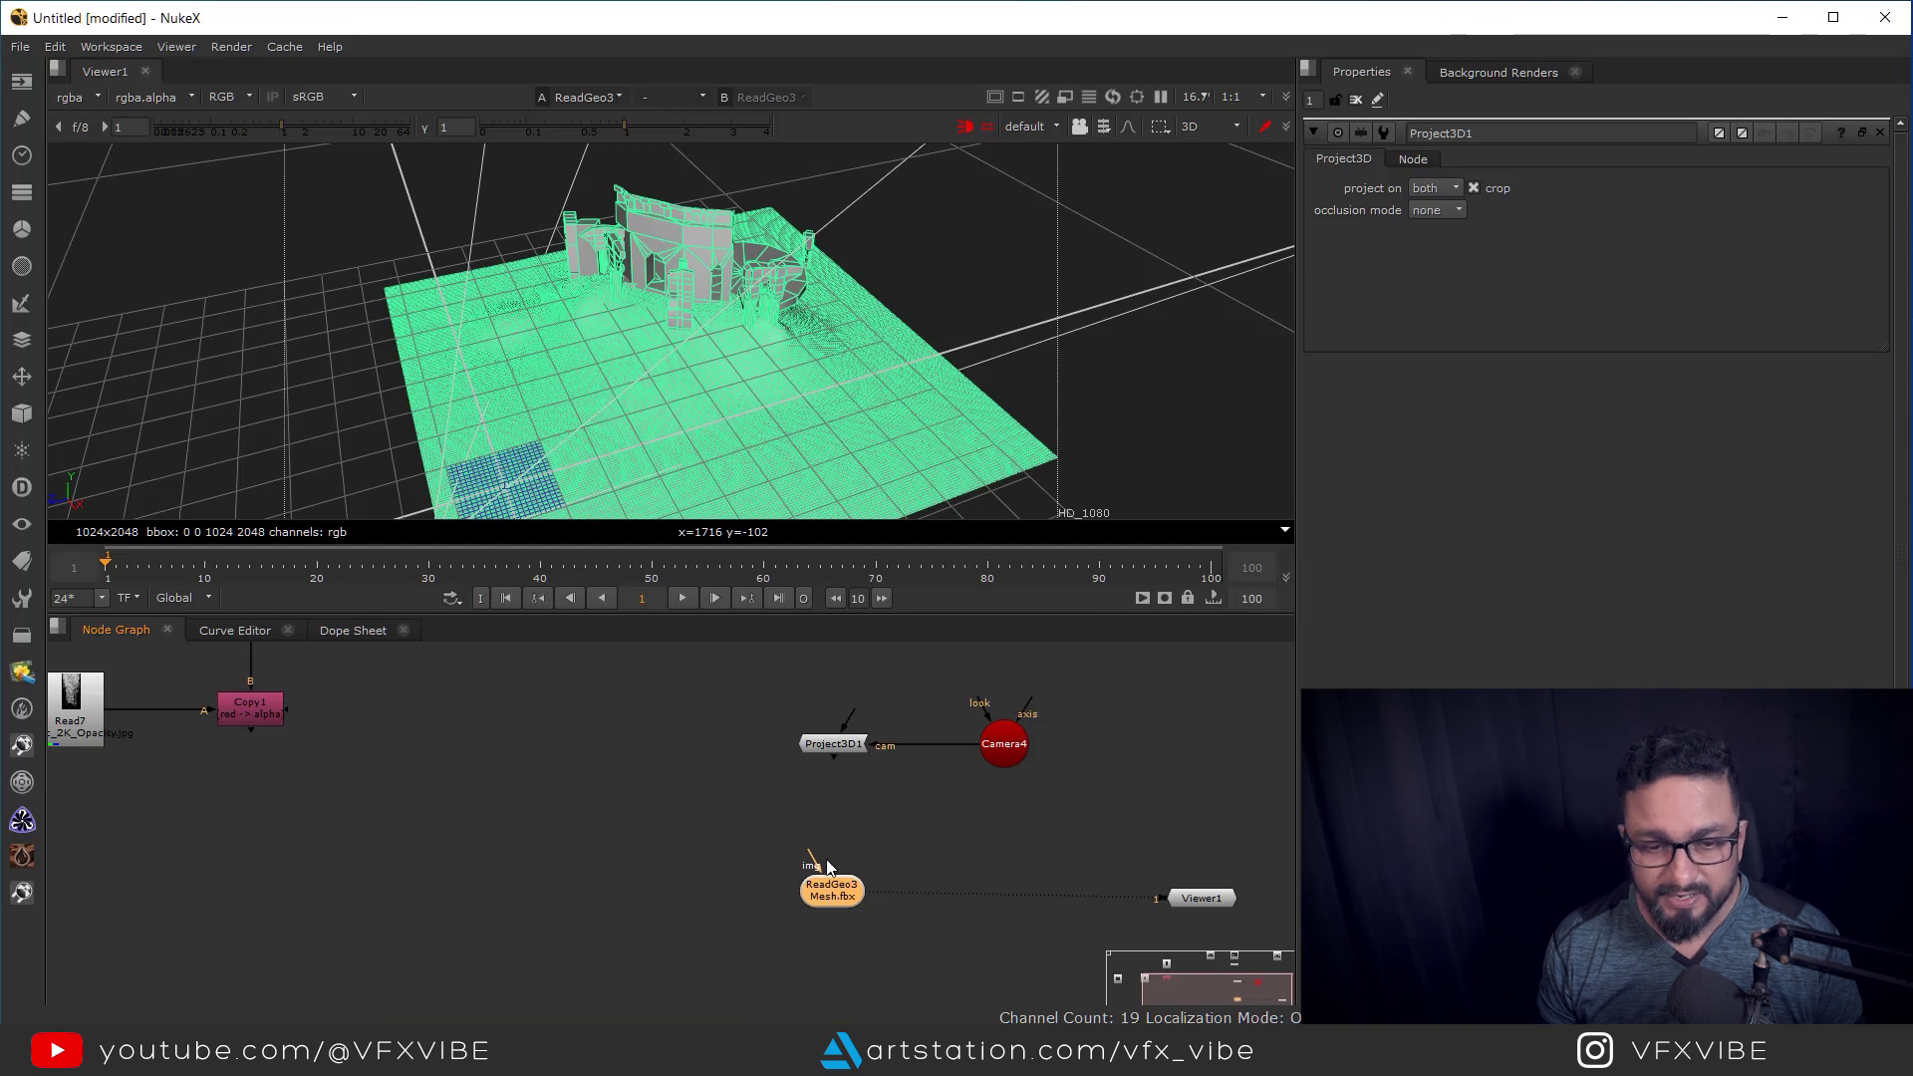
Align the Castle.png and Premult nodes above Project3D1 and connect the Premult output to Project3D1's image input.
scroll(738, 865, down, 5)
drag(771, 655, 894, 775)
drag(829, 707, 858, 706)
scroll(851, 821, up, 3)
drag(840, 833, 845, 694)
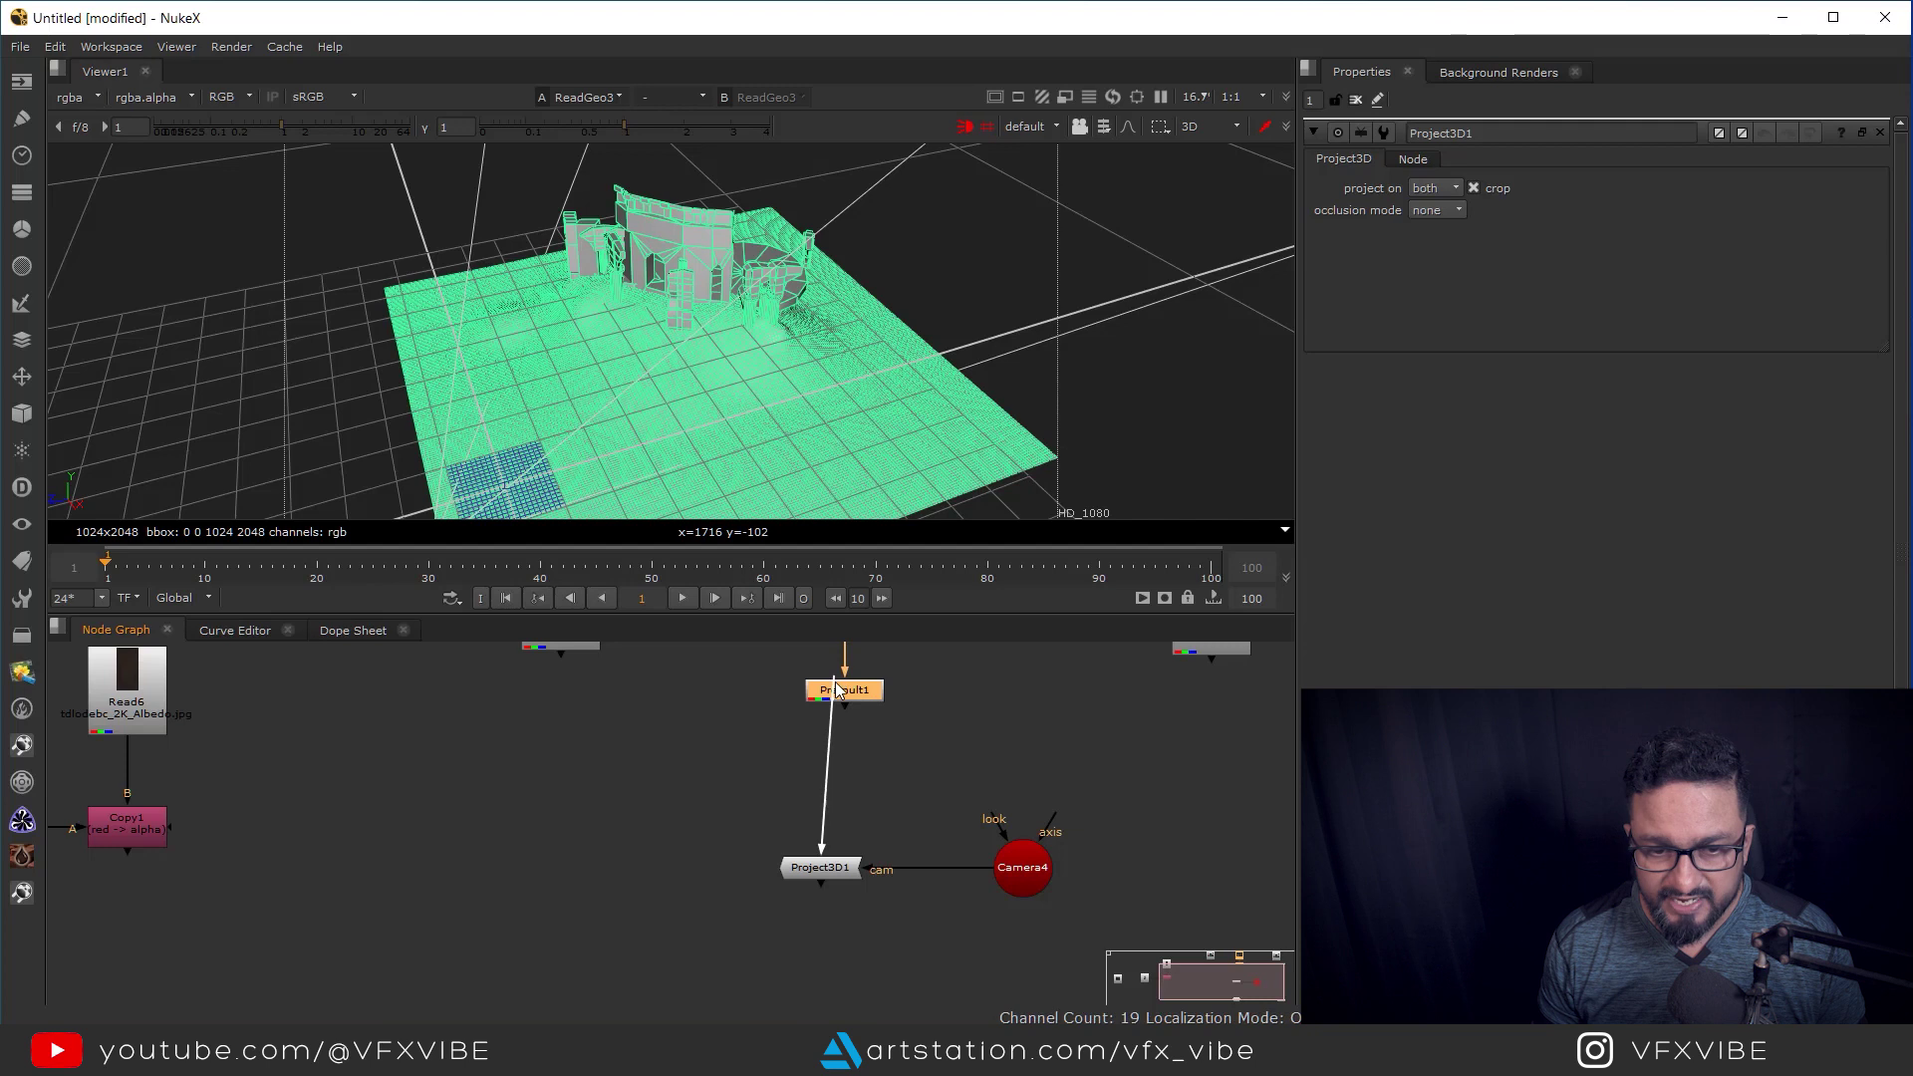
scroll(874, 761, down, 3)
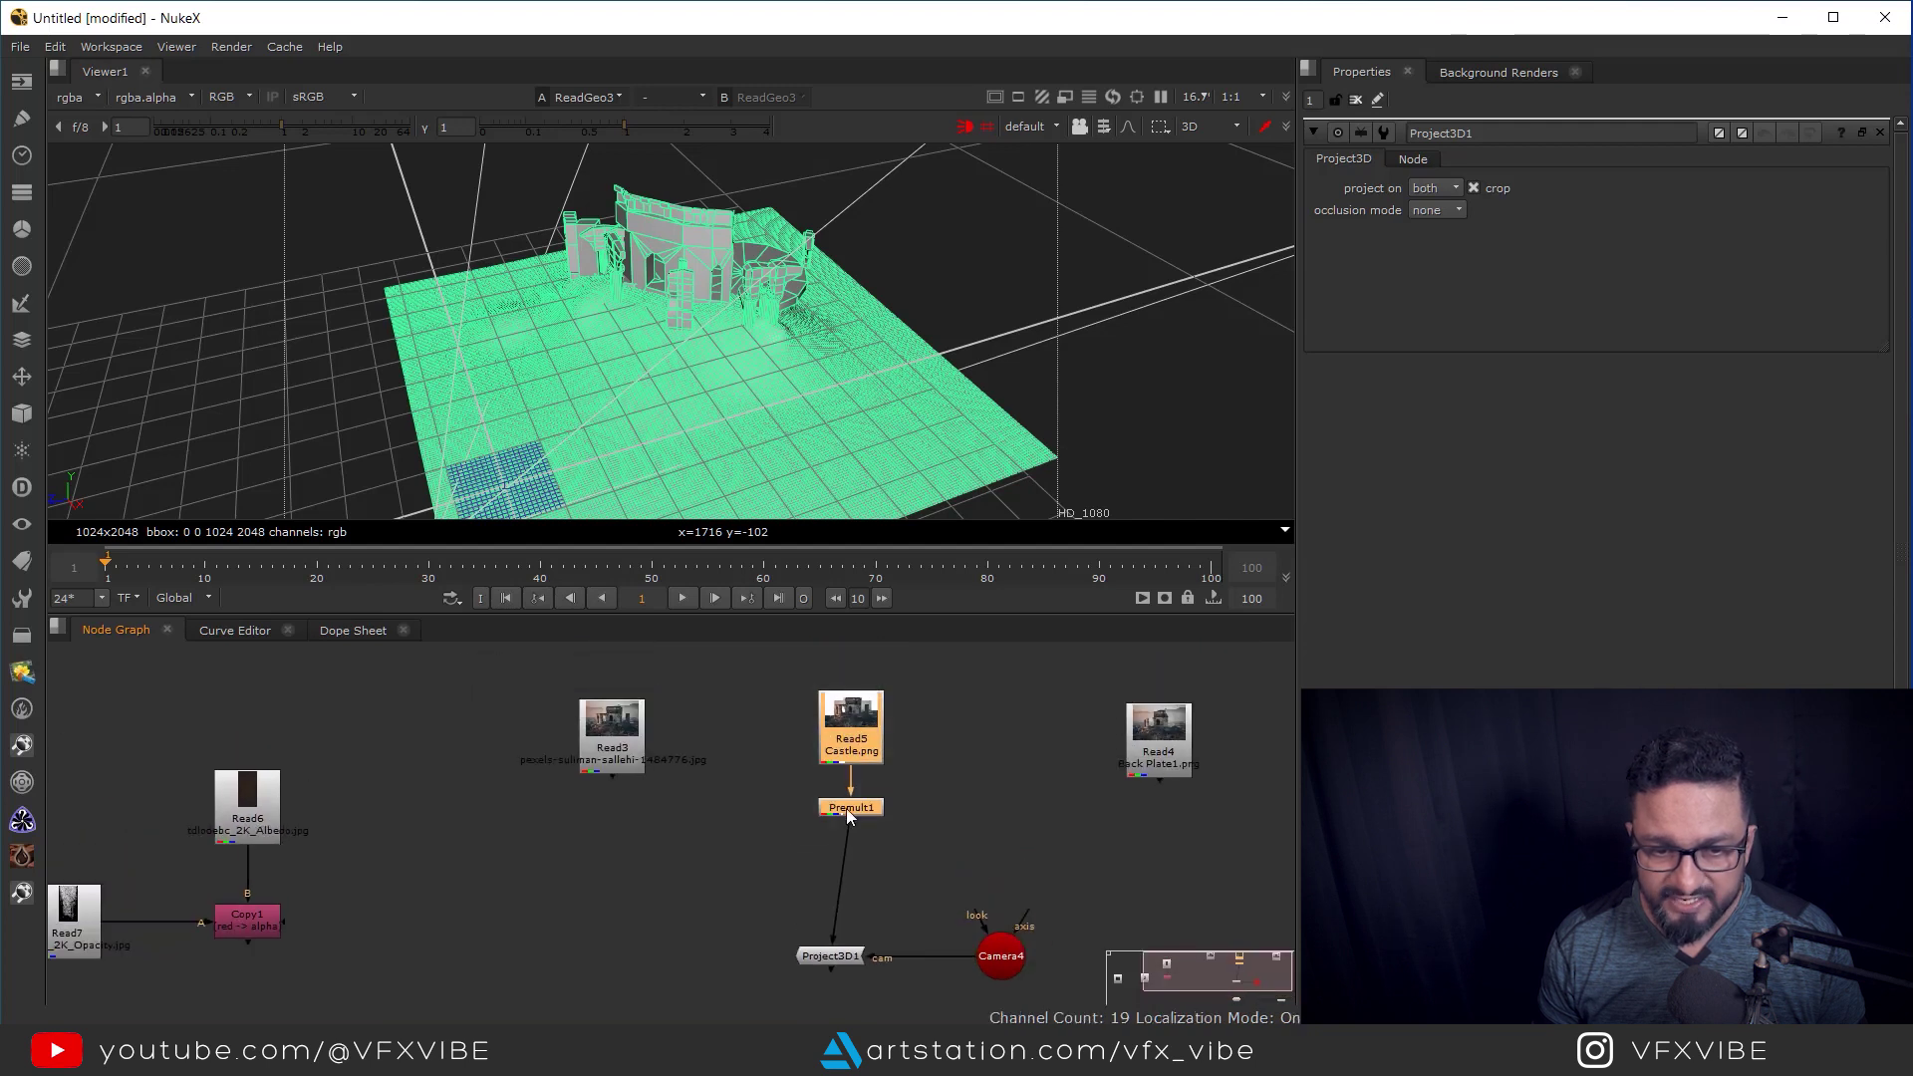
drag(851, 806, 834, 805)
Connect the img input of the Mesh.fbx node to Project3D1 and check the castle projection on the geometry.
middle_drag(863, 898, 881, 718)
drag(826, 890, 848, 789)
click(855, 929)
click(972, 264)
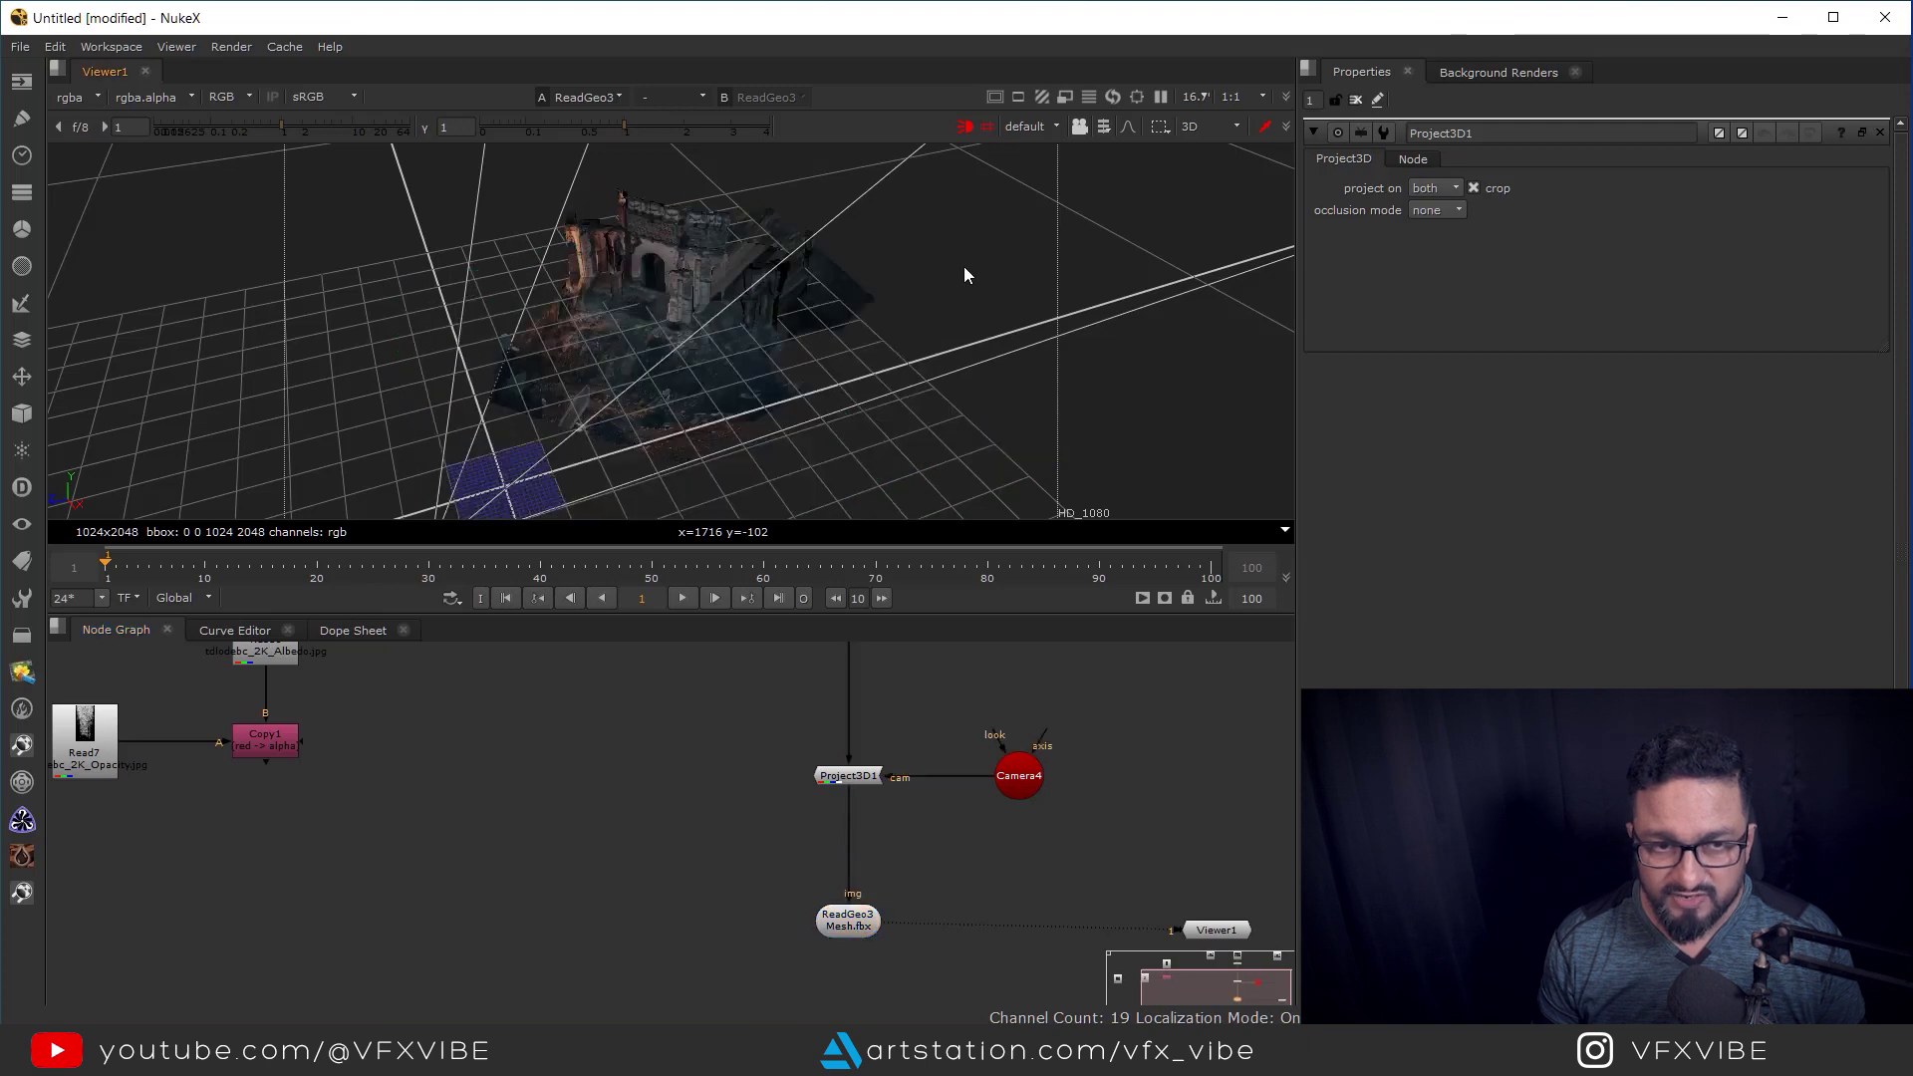
ctrl+drag(556, 341, 858, 347)
middle_drag(857, 806, 877, 976)
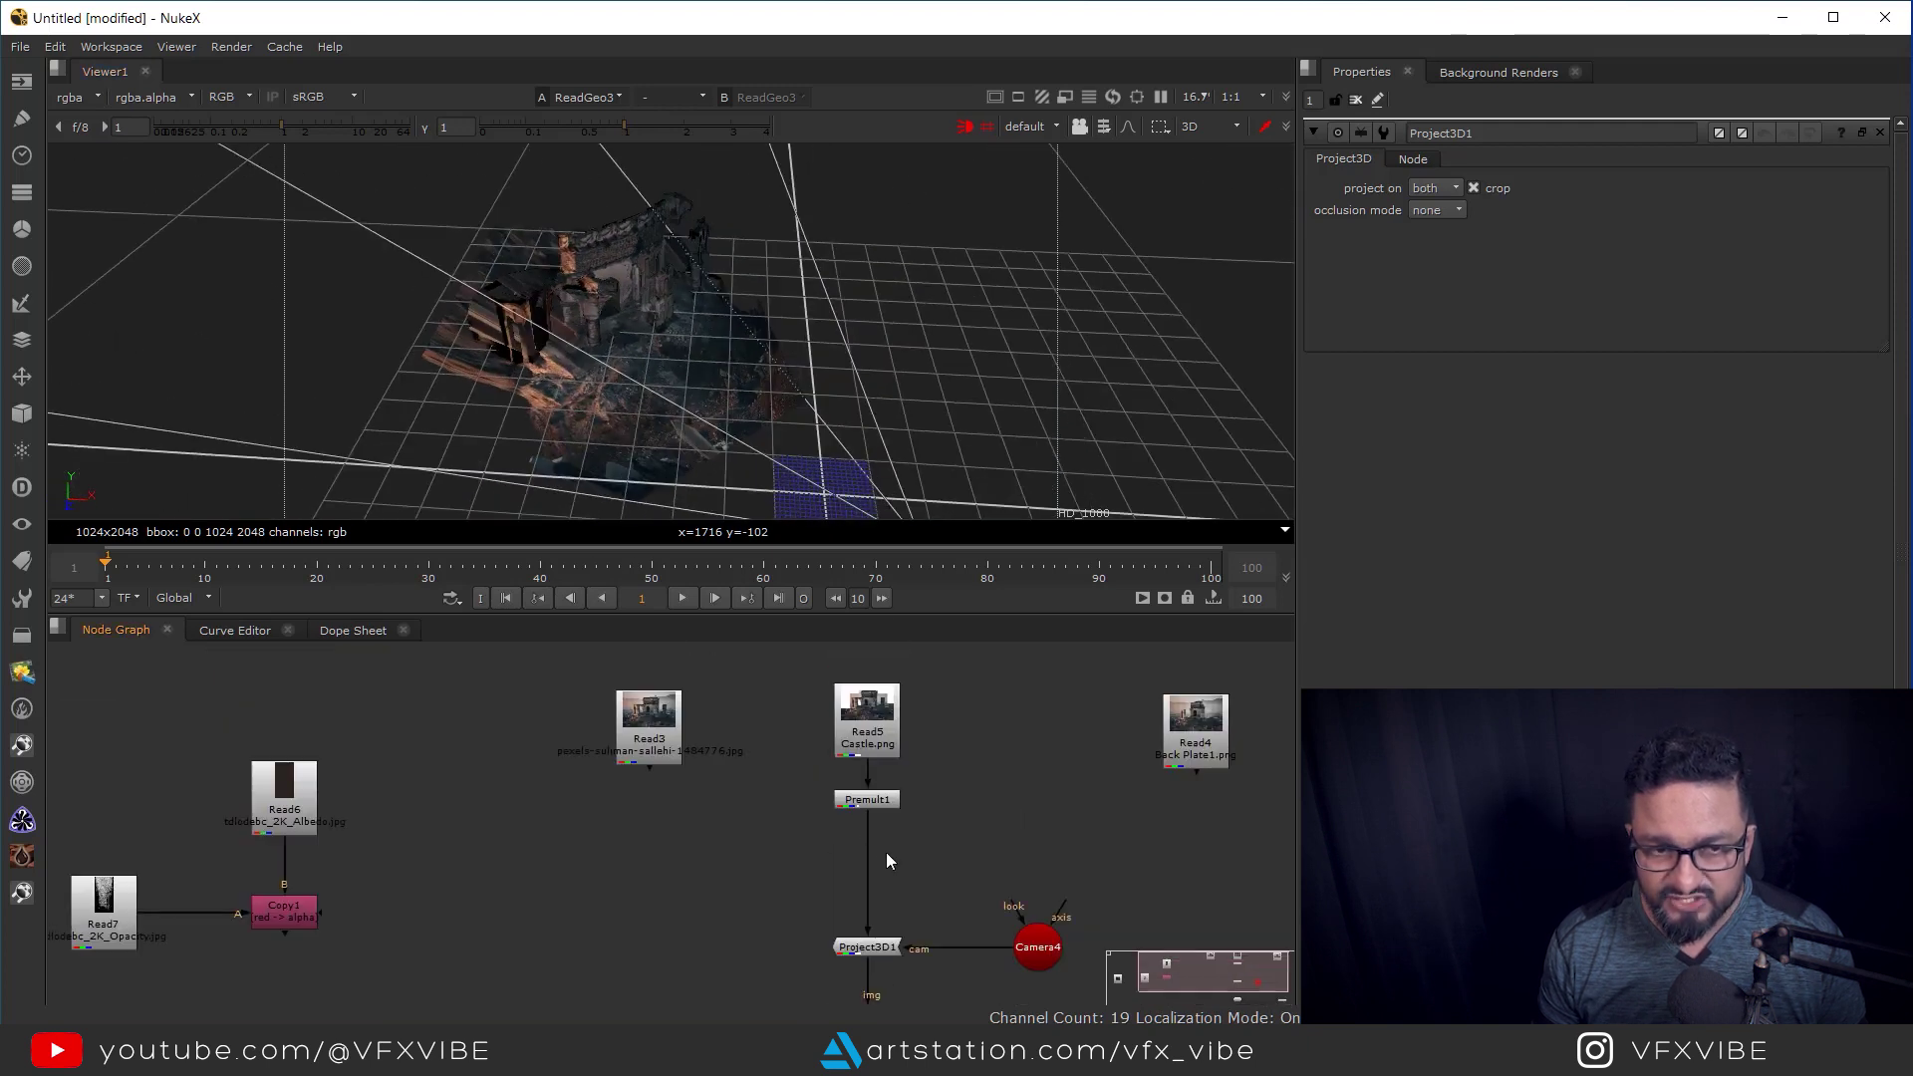
middle_drag(871, 840, 888, 813)
alt+right_drag(677, 454, 826, 372)
scroll(906, 846, down, 1)
Add a ScanlineRender node below the Mesh.fbx node with the mesh feeding its obj/scn input.
middle_drag(905, 847, 906, 660)
key(Tab)
text(scanline)
key(Return)
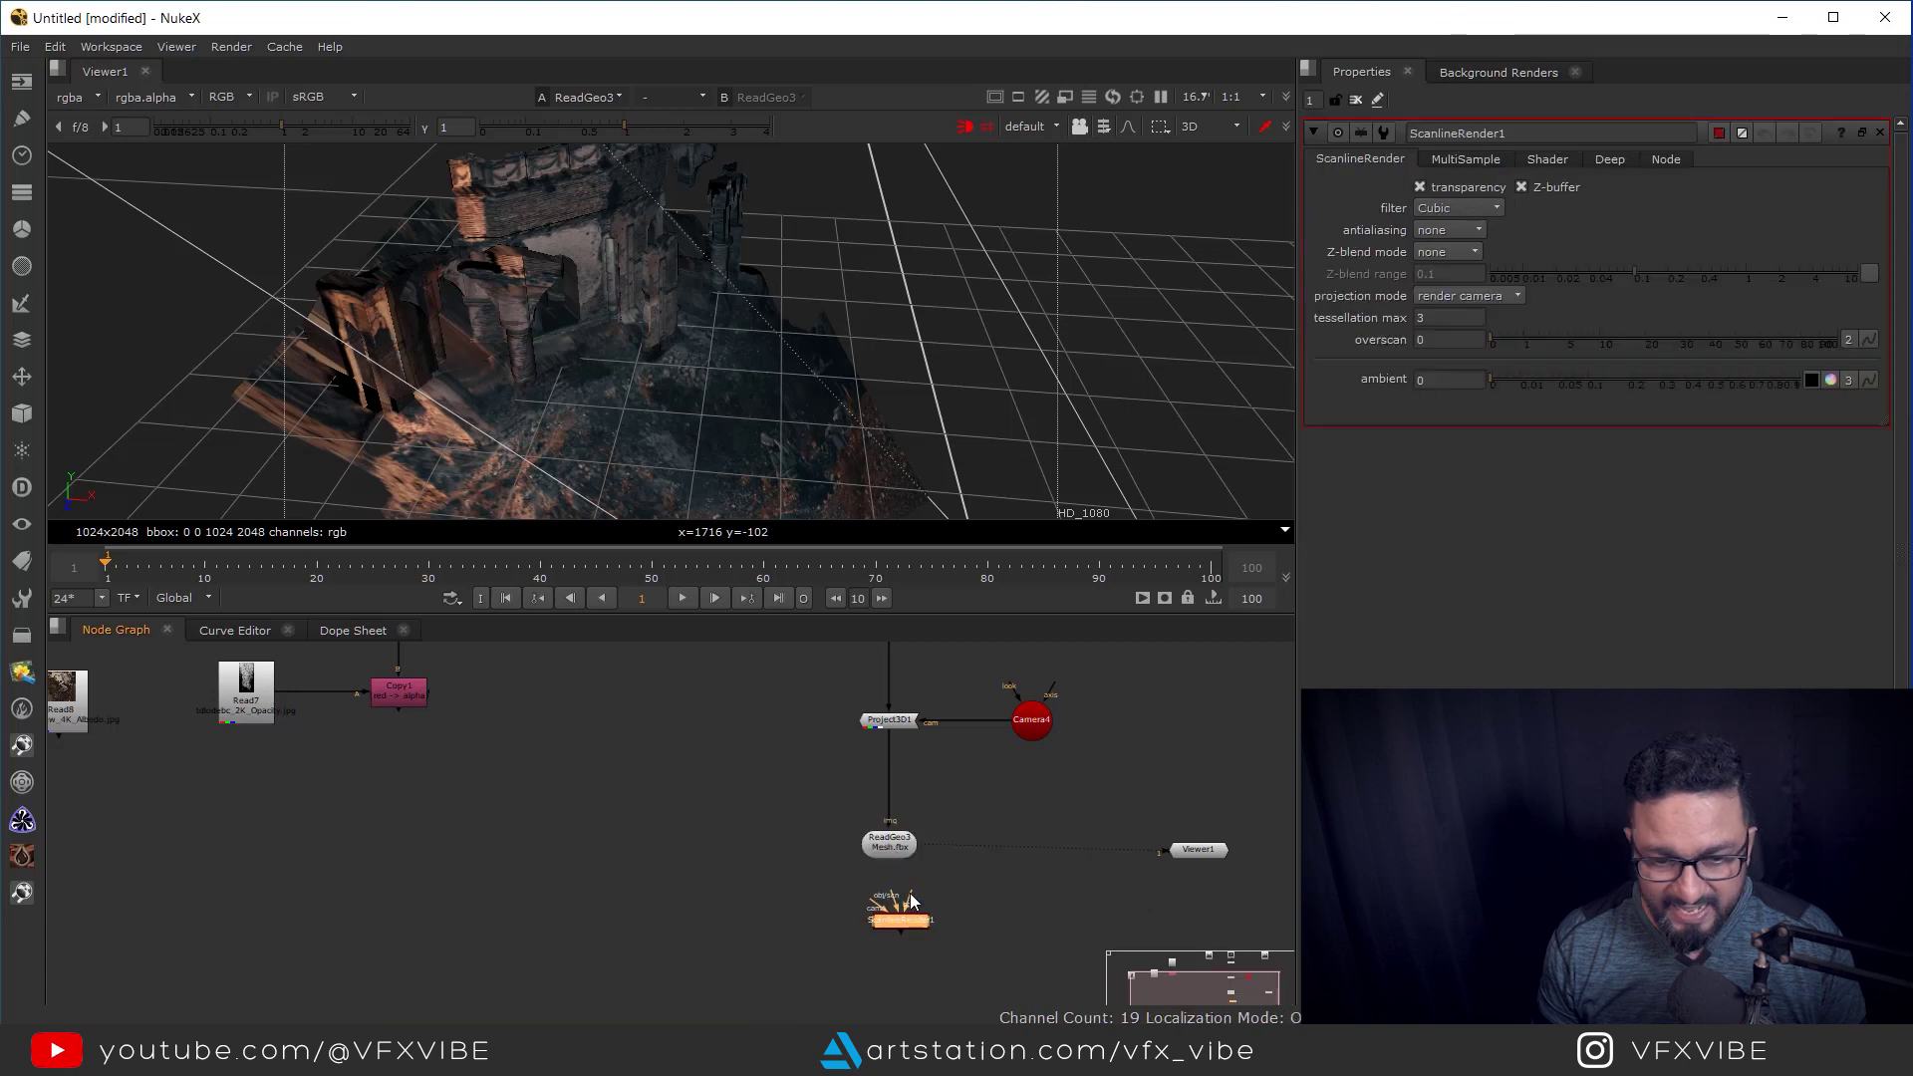
scroll(892, 841, up, 2)
drag(898, 932, 882, 971)
Add a Scene node and insert it between the Mesh.fbx node and the ScanlineRender.
click(979, 882)
key(Tab)
text(sce)
key(Return)
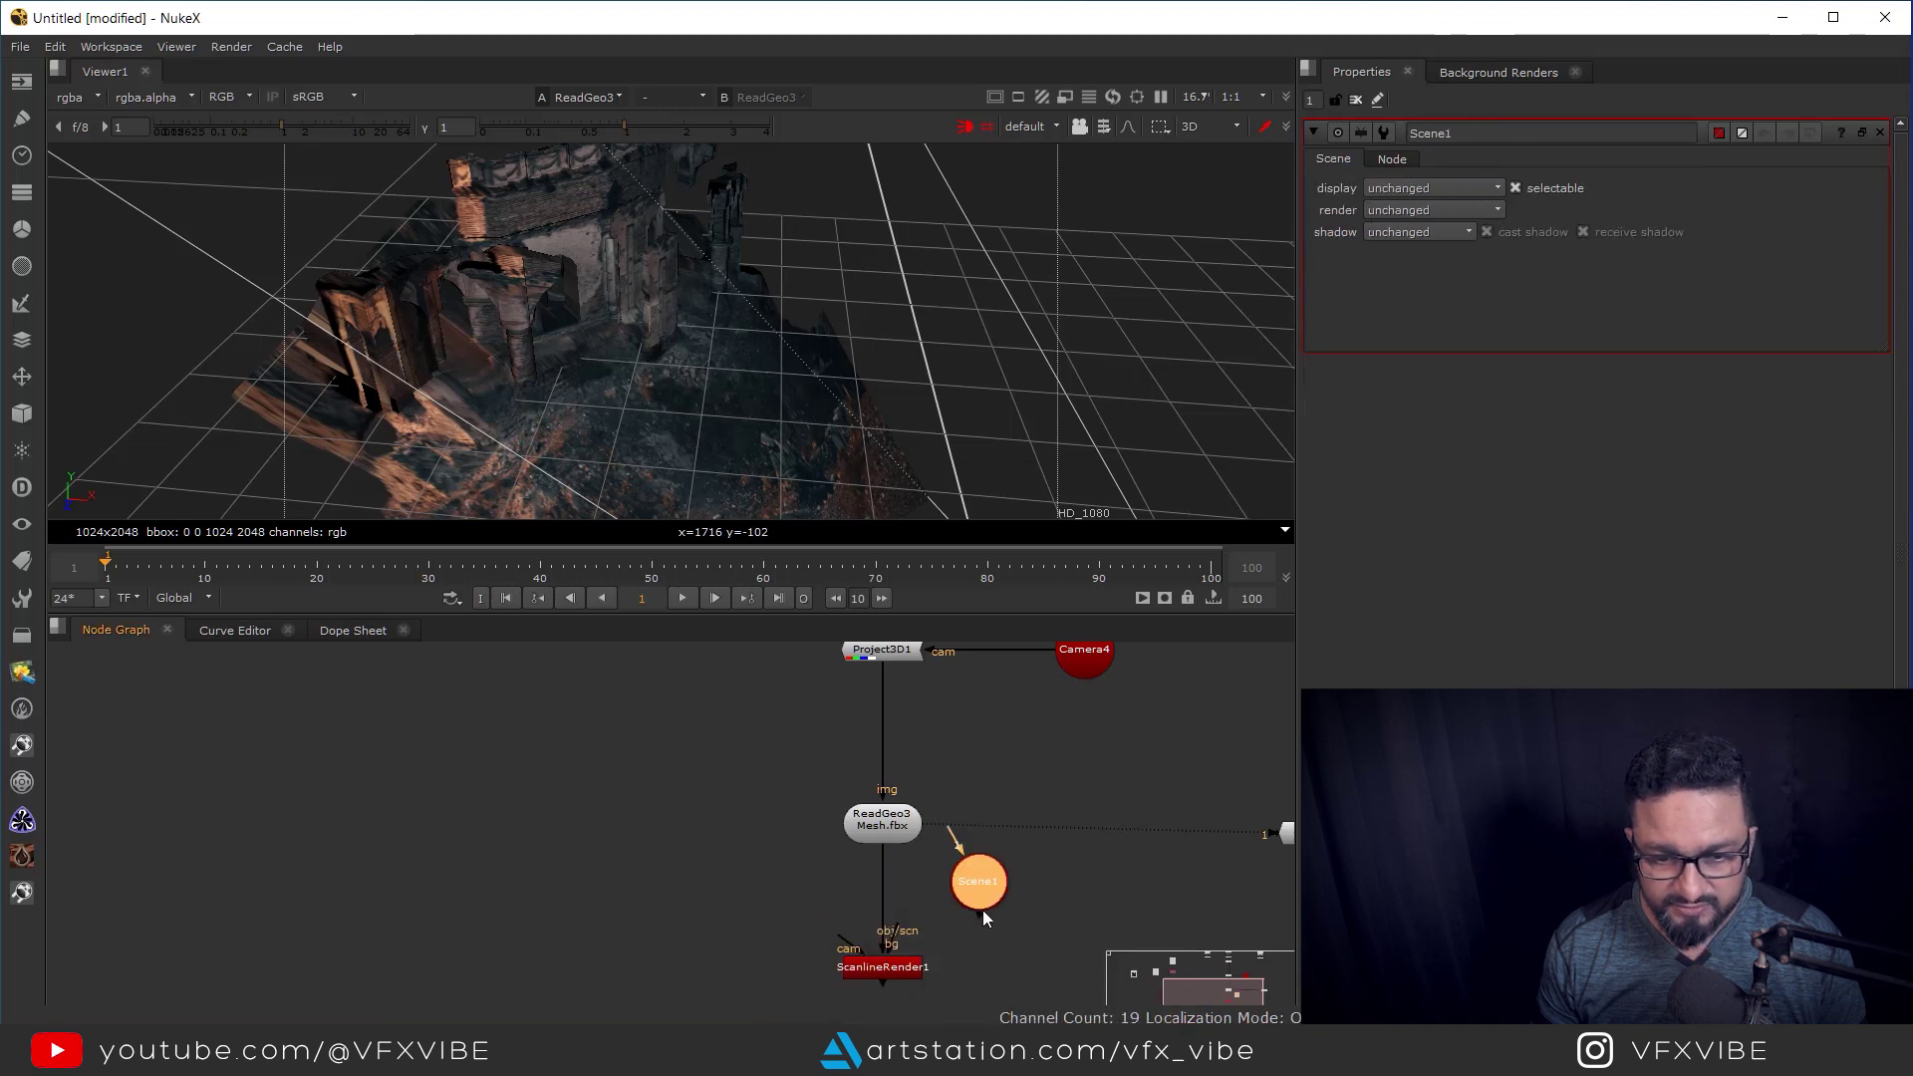
drag(896, 882, 910, 900)
drag(900, 975, 901, 998)
Duplicate Camera4, connect the copy to the ScanlineRender's cam input, and route the connection through a dot.
scroll(1036, 774, down, 2)
drag(1131, 646, 1006, 733)
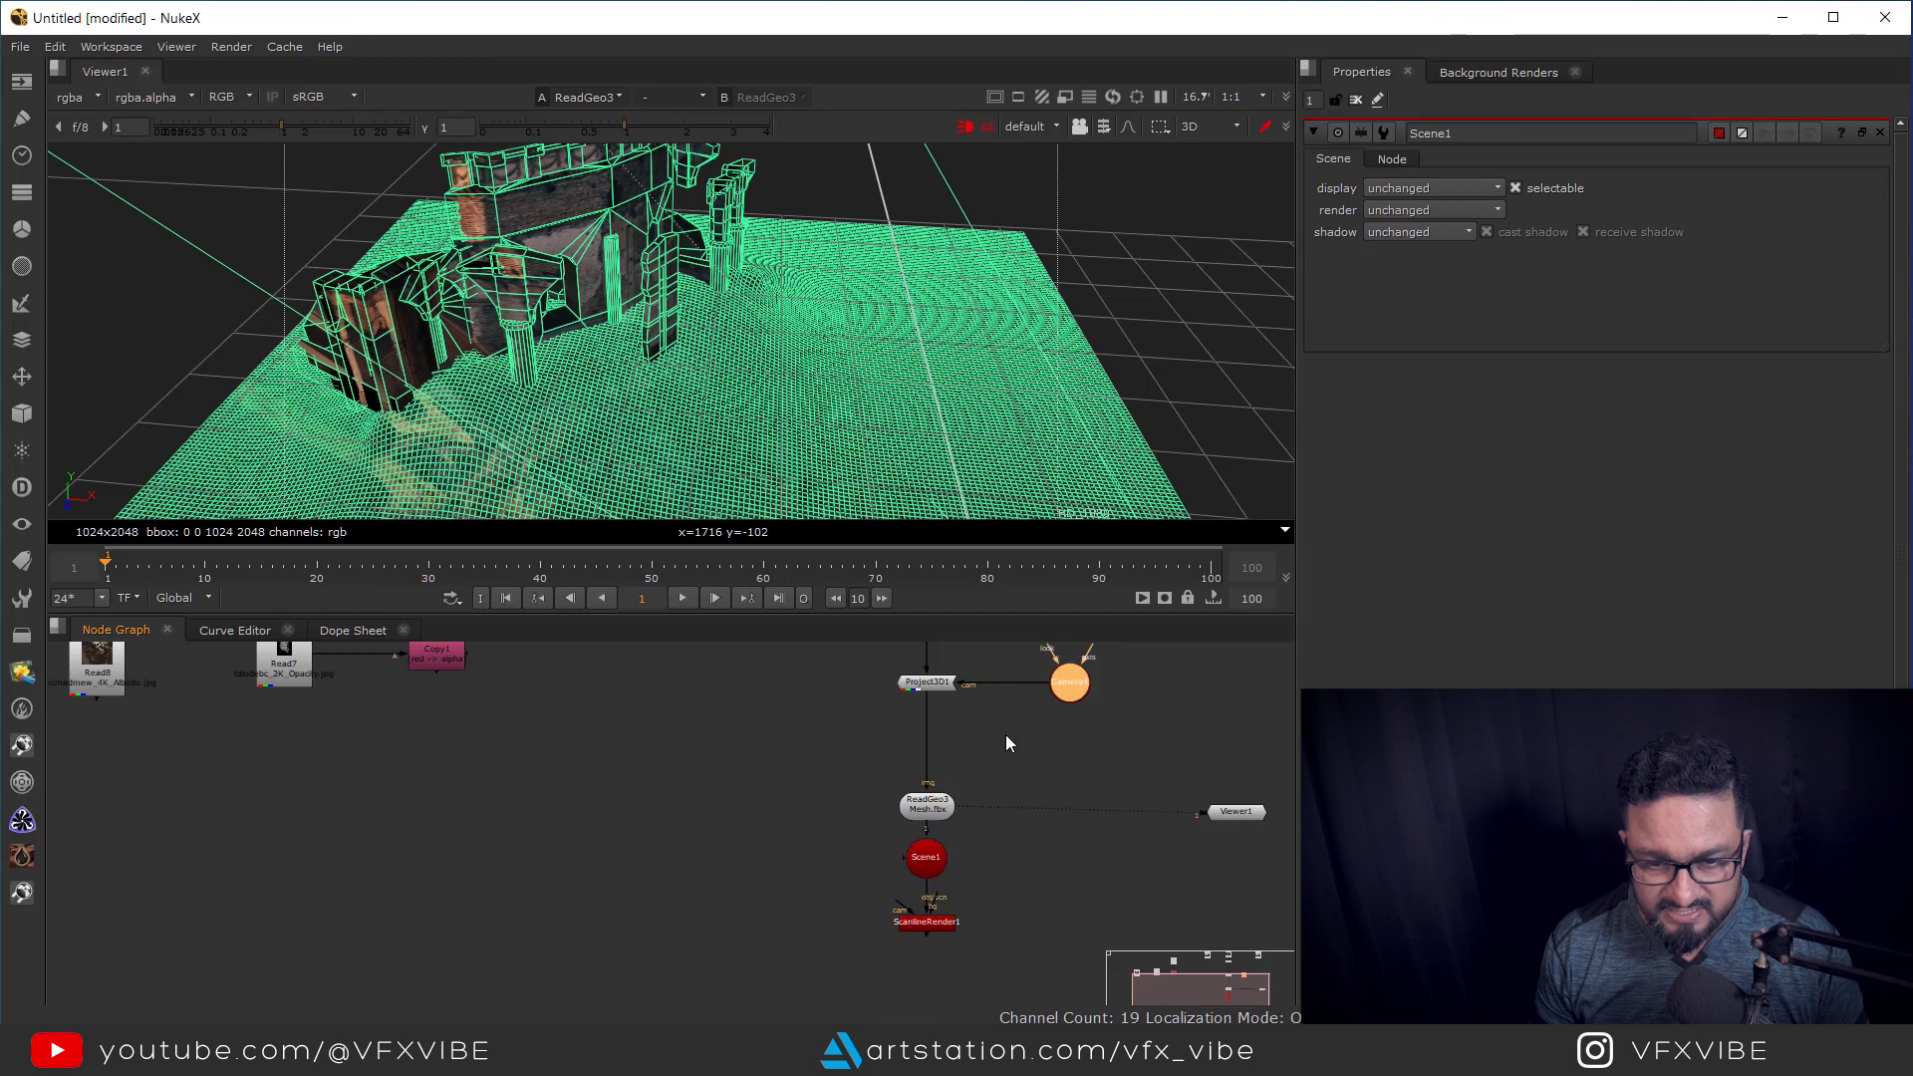
key(ctrl+c)
click(1076, 841)
key(ctrl+v)
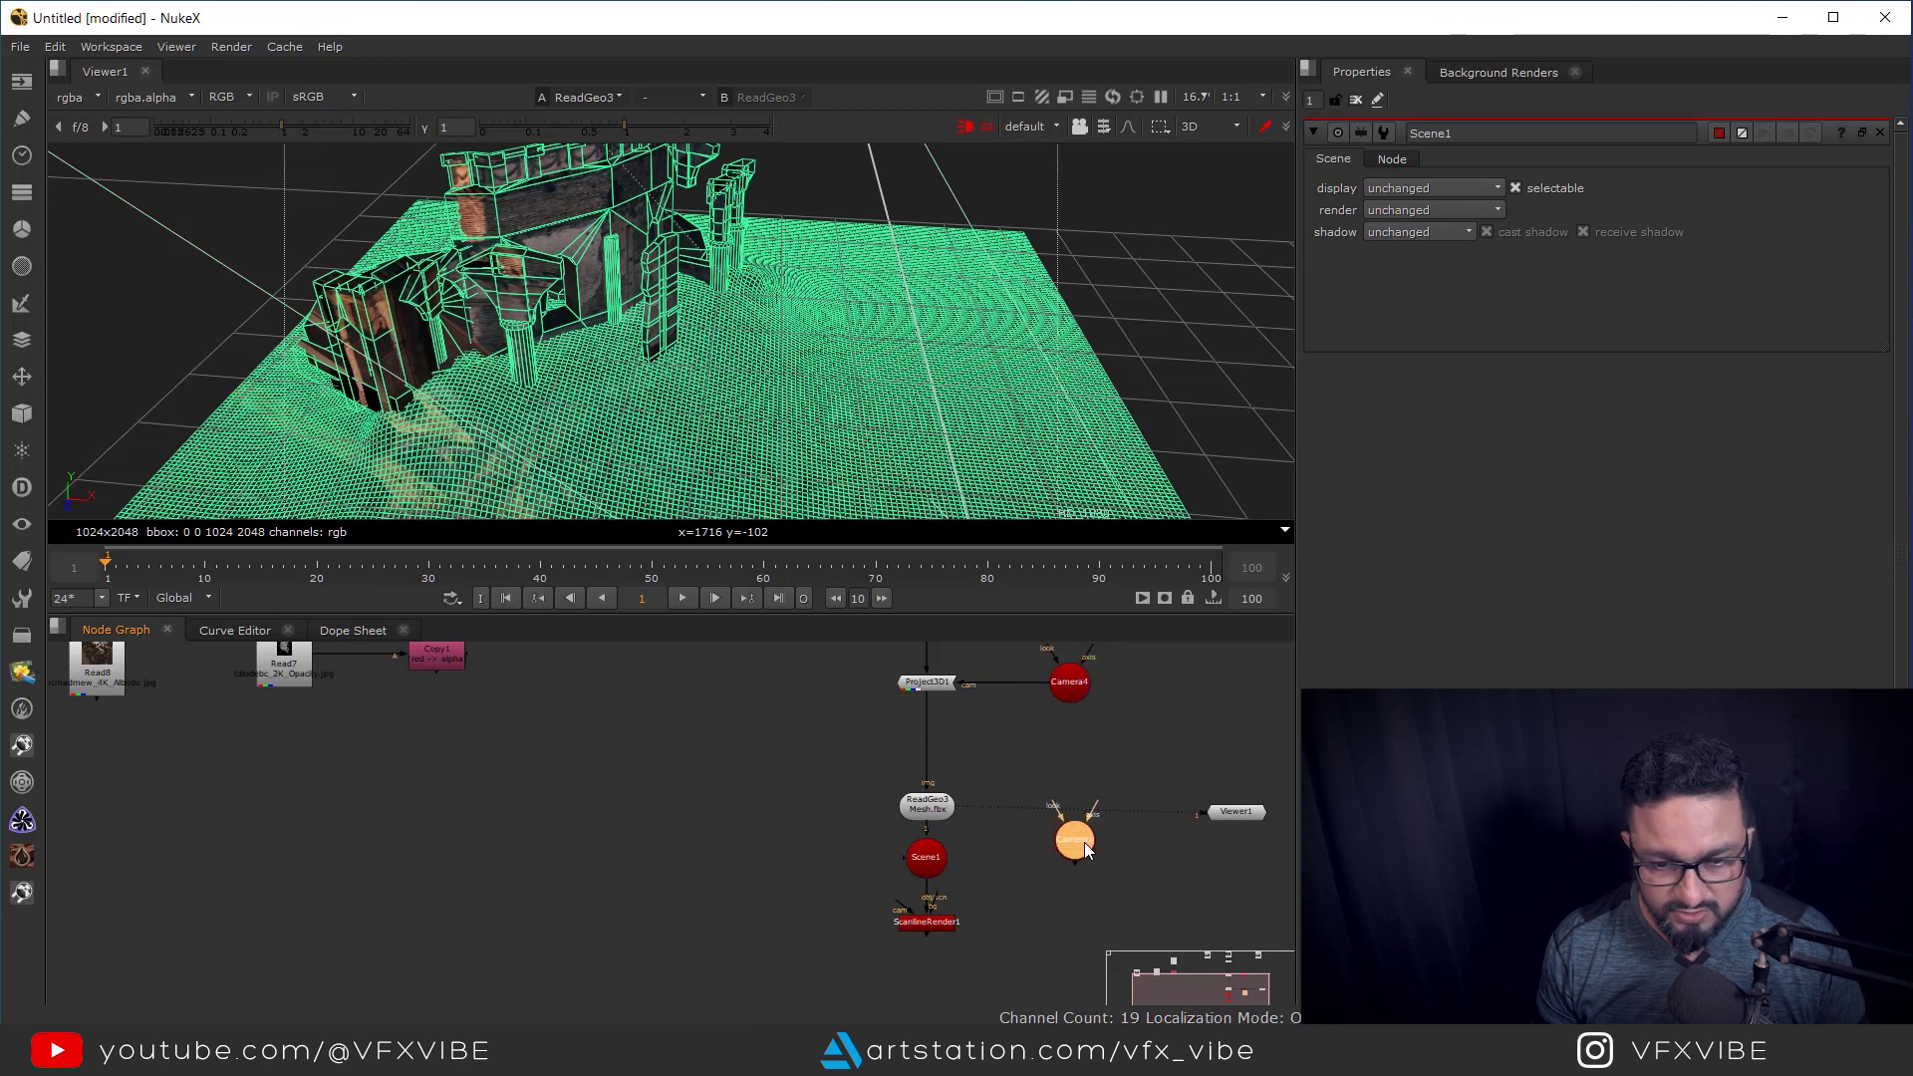
drag(1073, 854, 1169, 923)
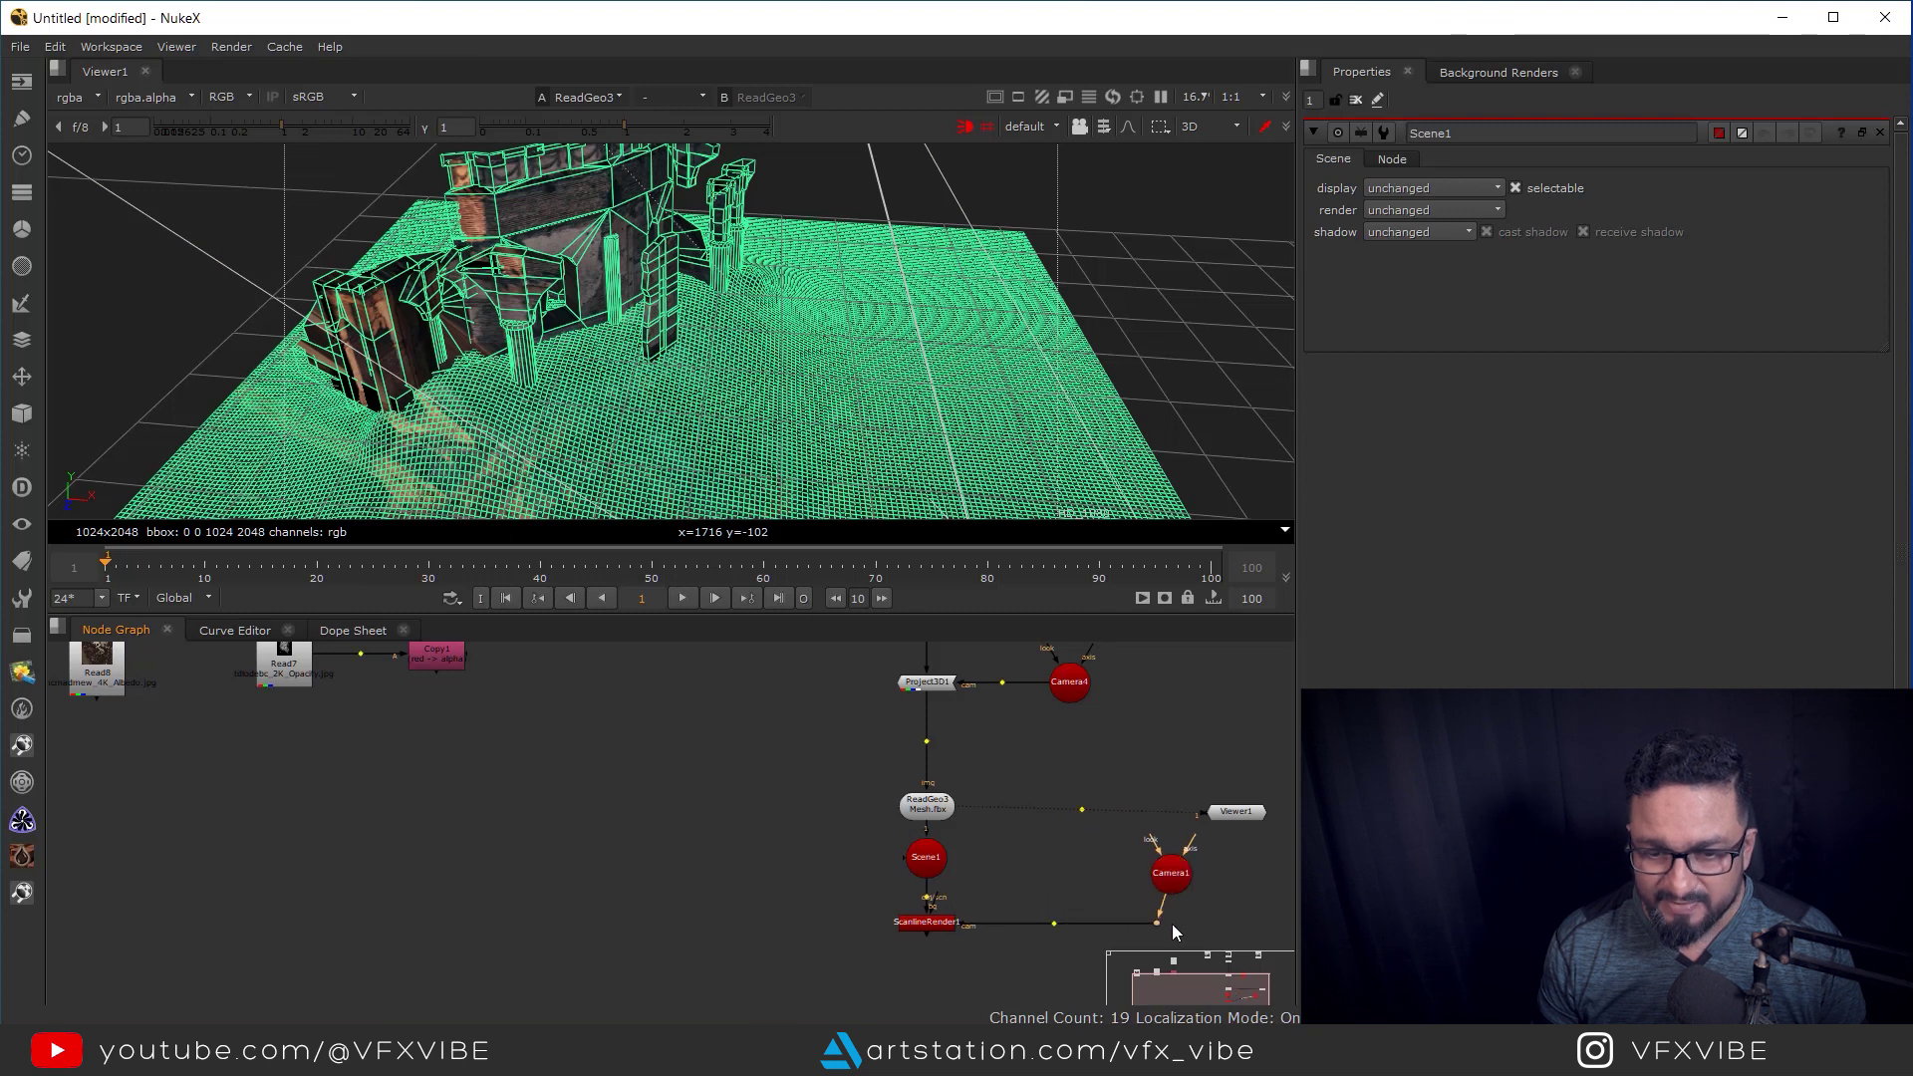
middle_drag(1170, 924, 1217, 901)
click(984, 895)
Move the Viewer node beside the ScanlineRender and display its rendered output in the 2D view.
middle_drag(1092, 863, 905, 877)
drag(1084, 808, 551, 899)
click(807, 918)
key(1)
key(Tab)
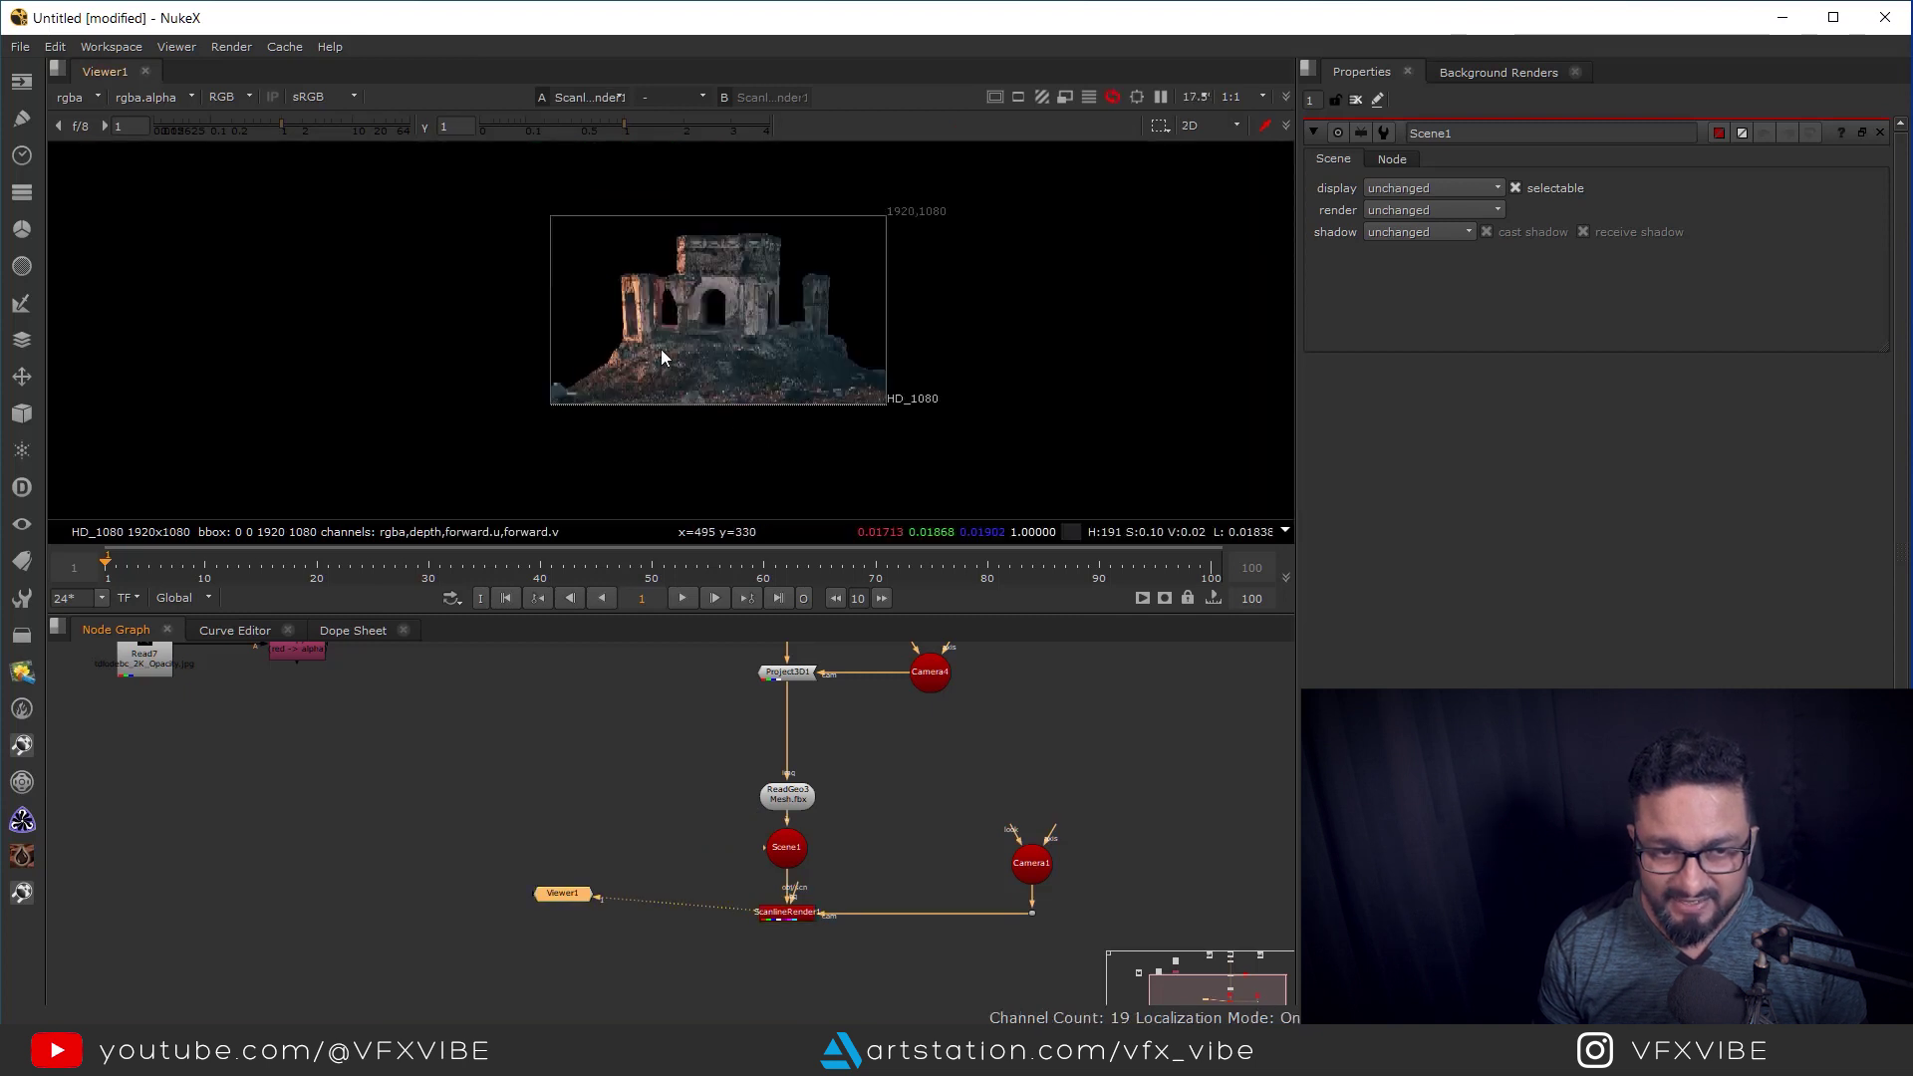
scroll(699, 360, up, 3)
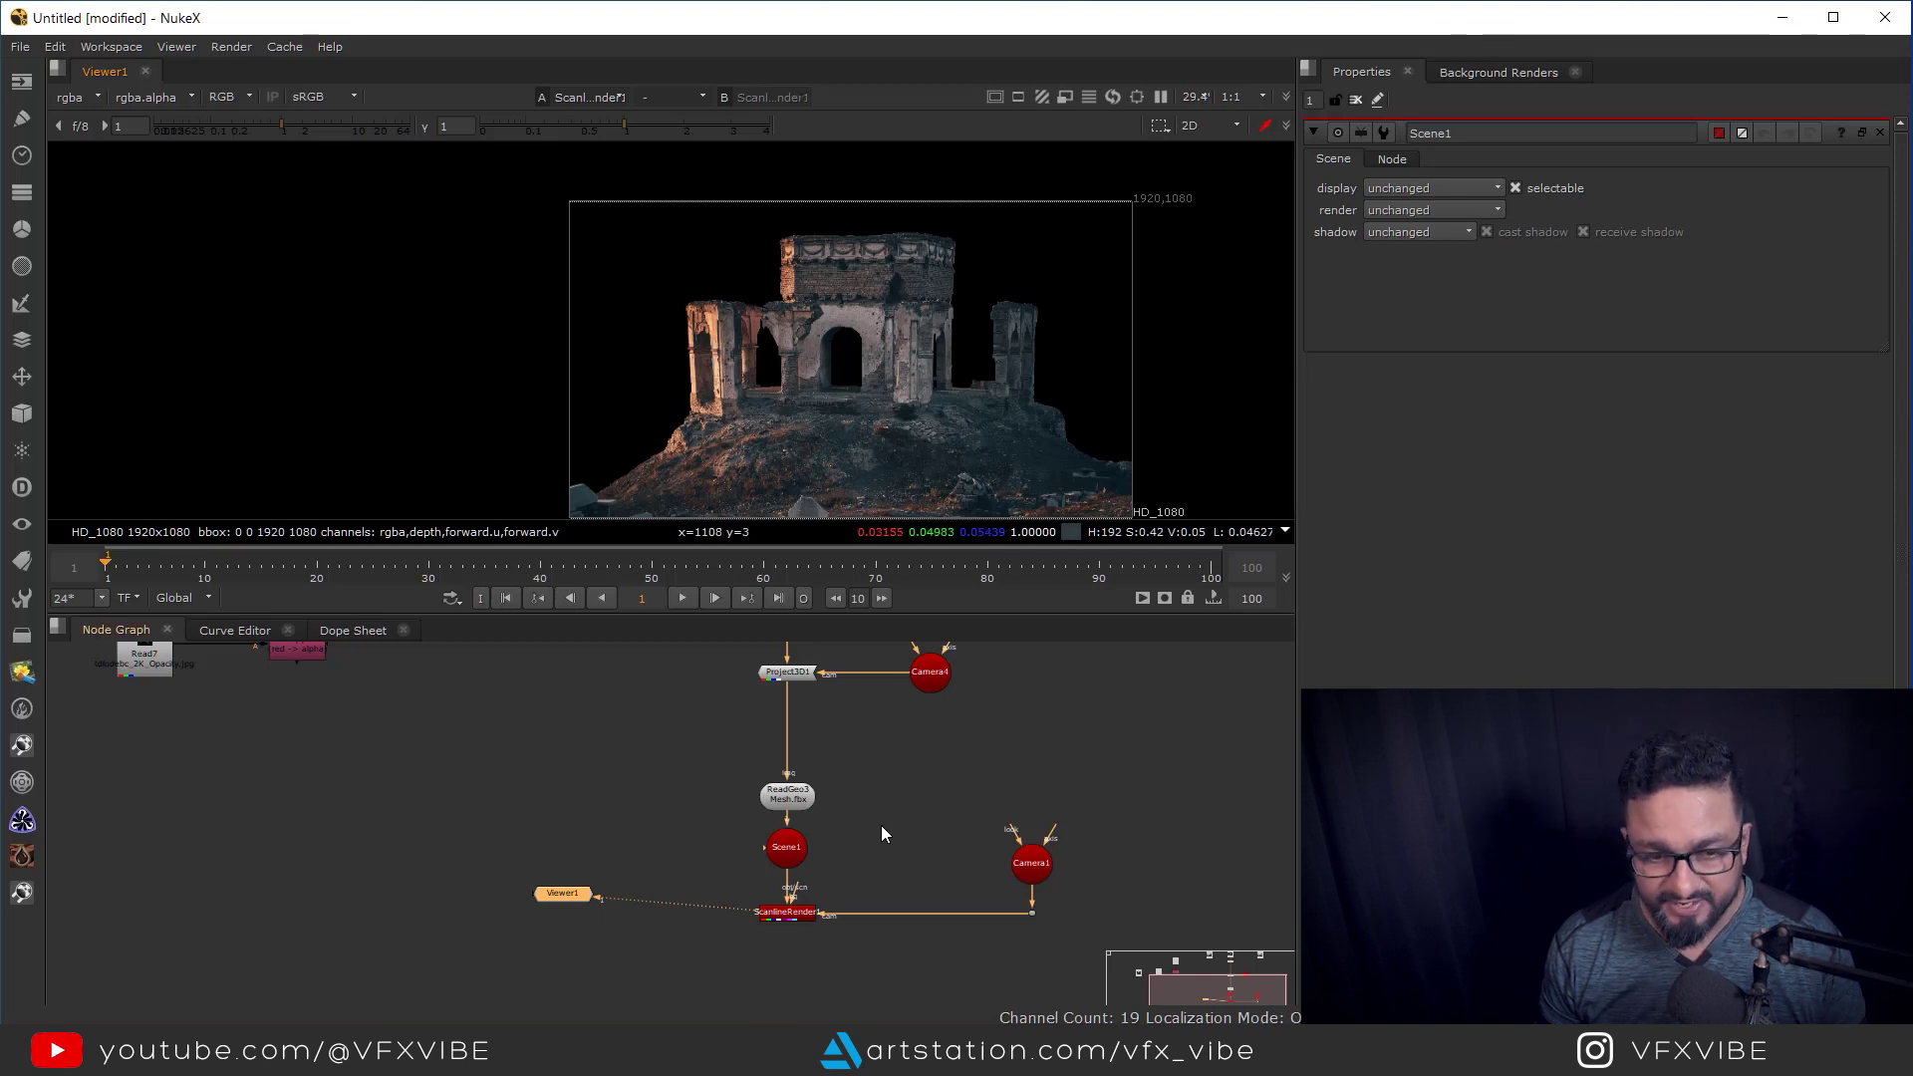
Display the Back Plate1.png image in the viewer and check its painted-out areas.
key(f)
scroll(980, 705, up, 3)
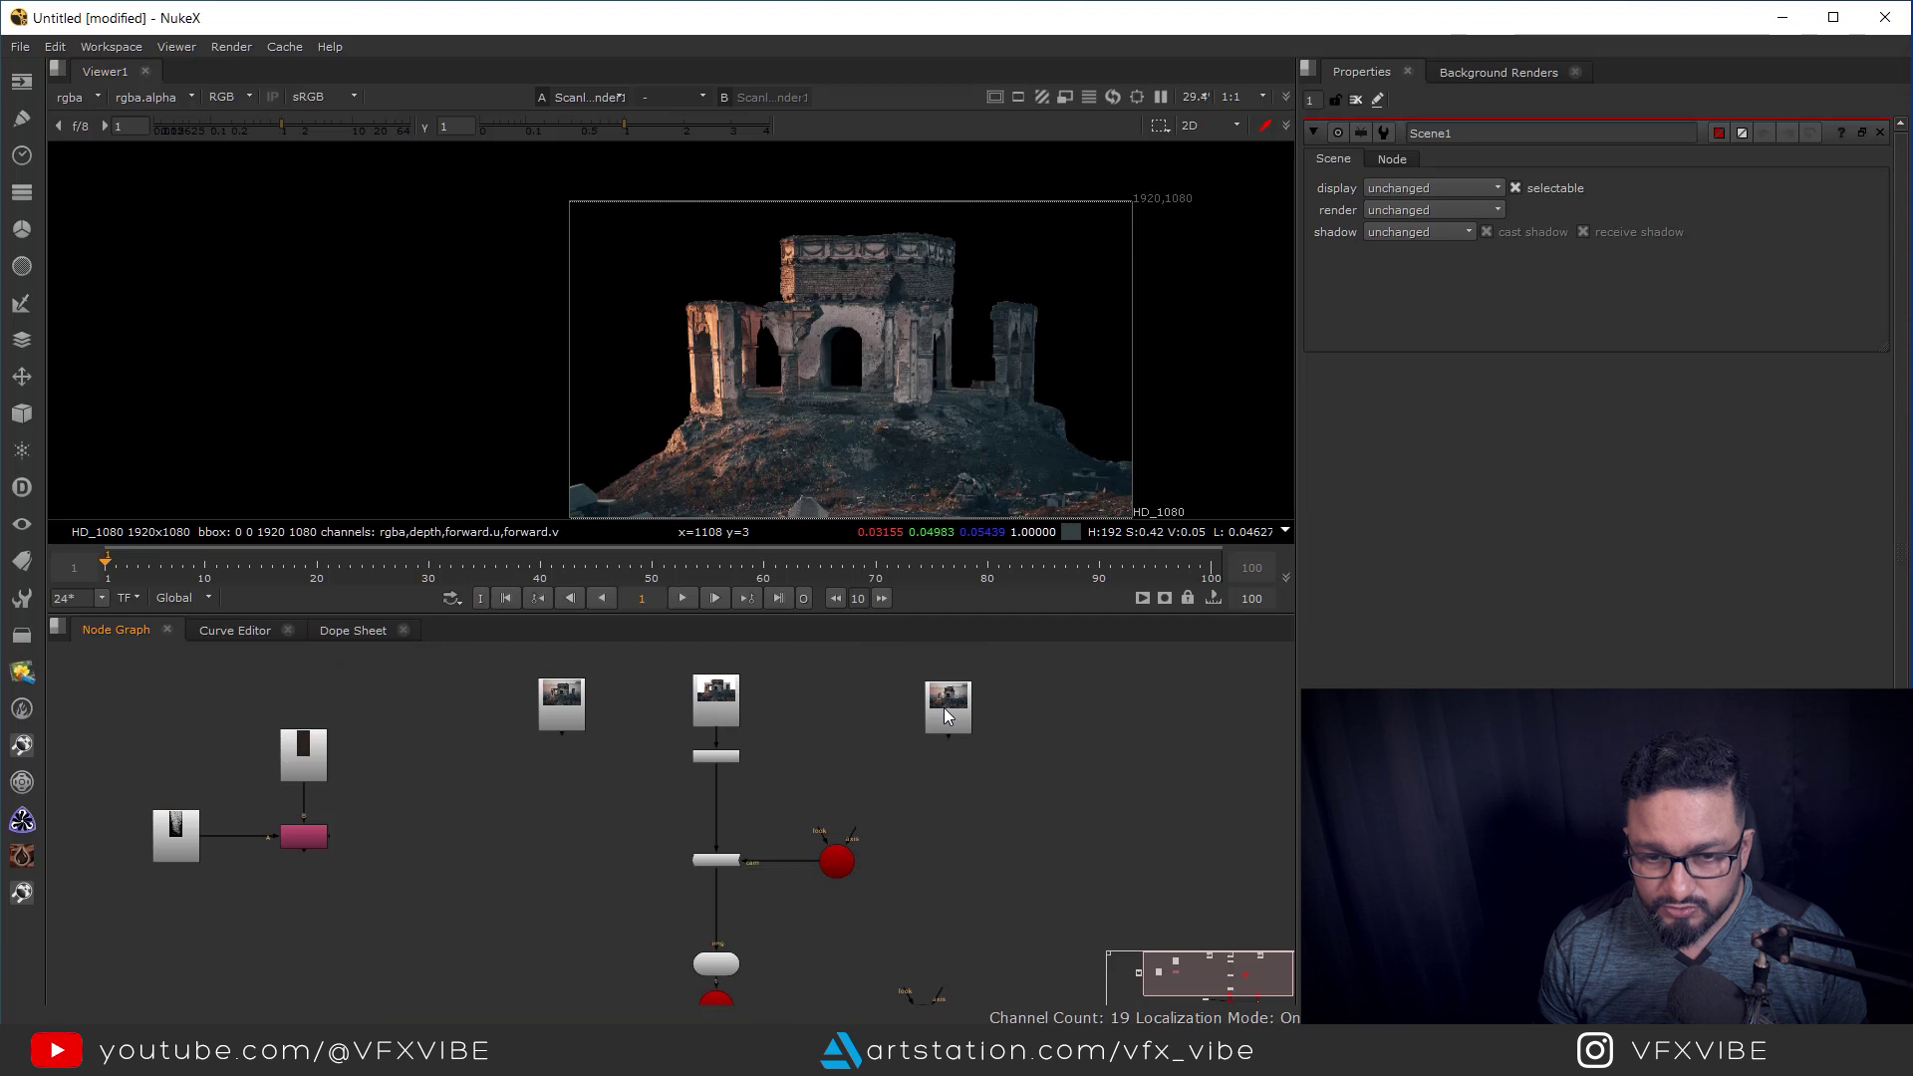
click(948, 712)
key(1)
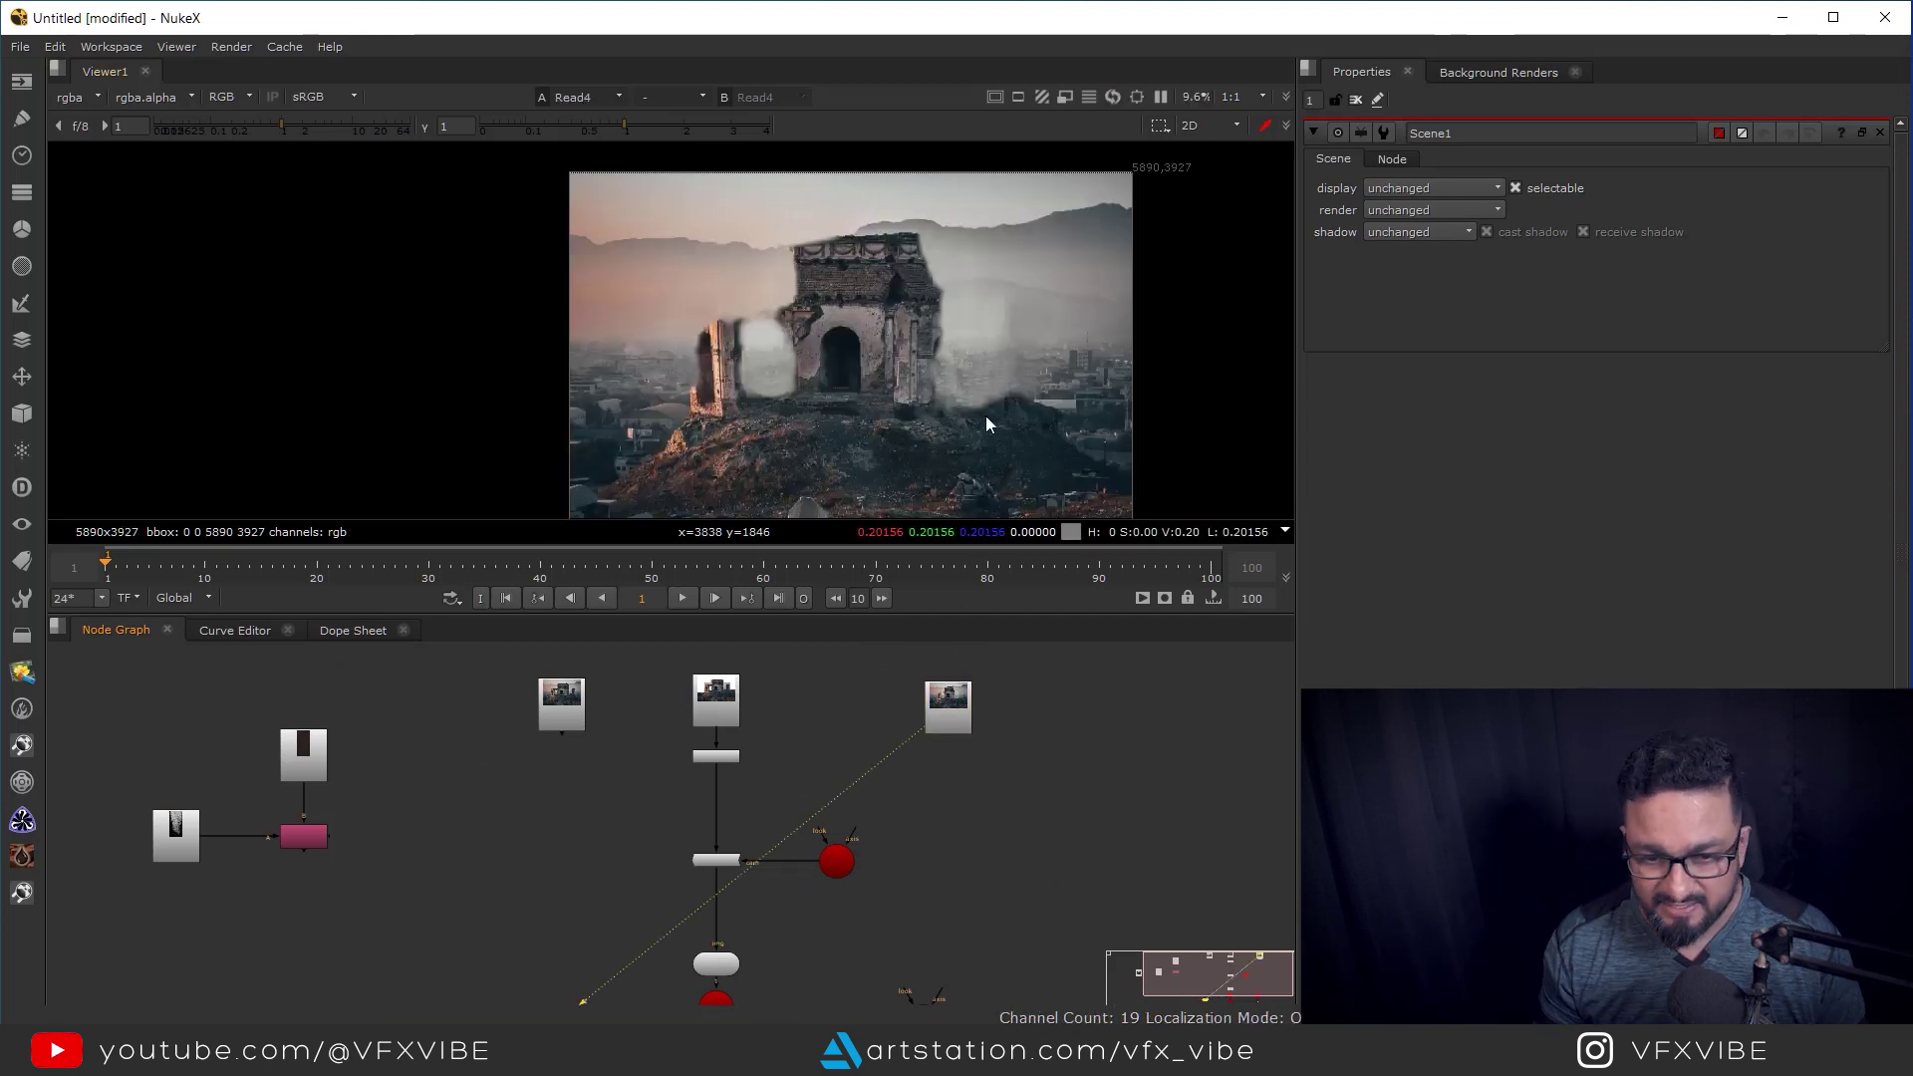
click(1054, 839)
middle_drag(833, 838, 870, 722)
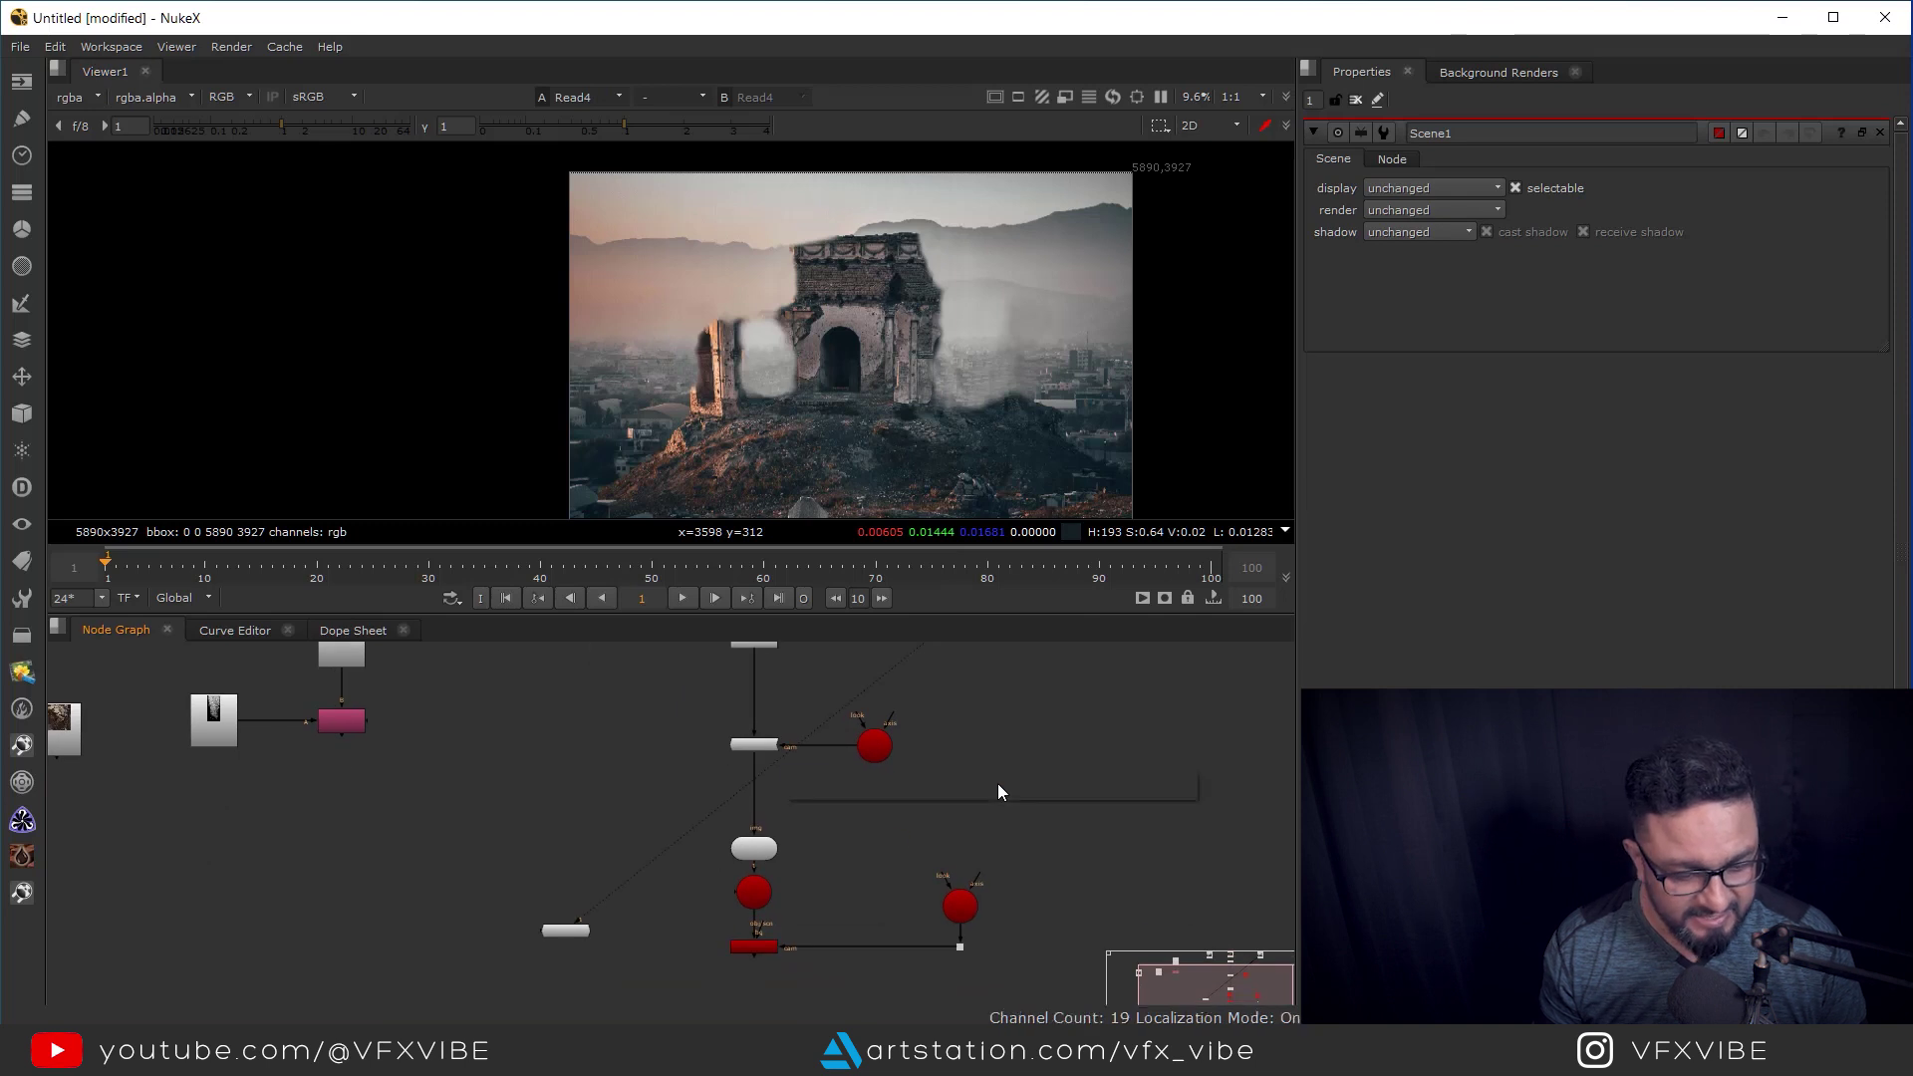
Add a Card node to the side of Camera4, connect it to the Scene node, and route the connection through a dot.
key(Tab)
text(card)
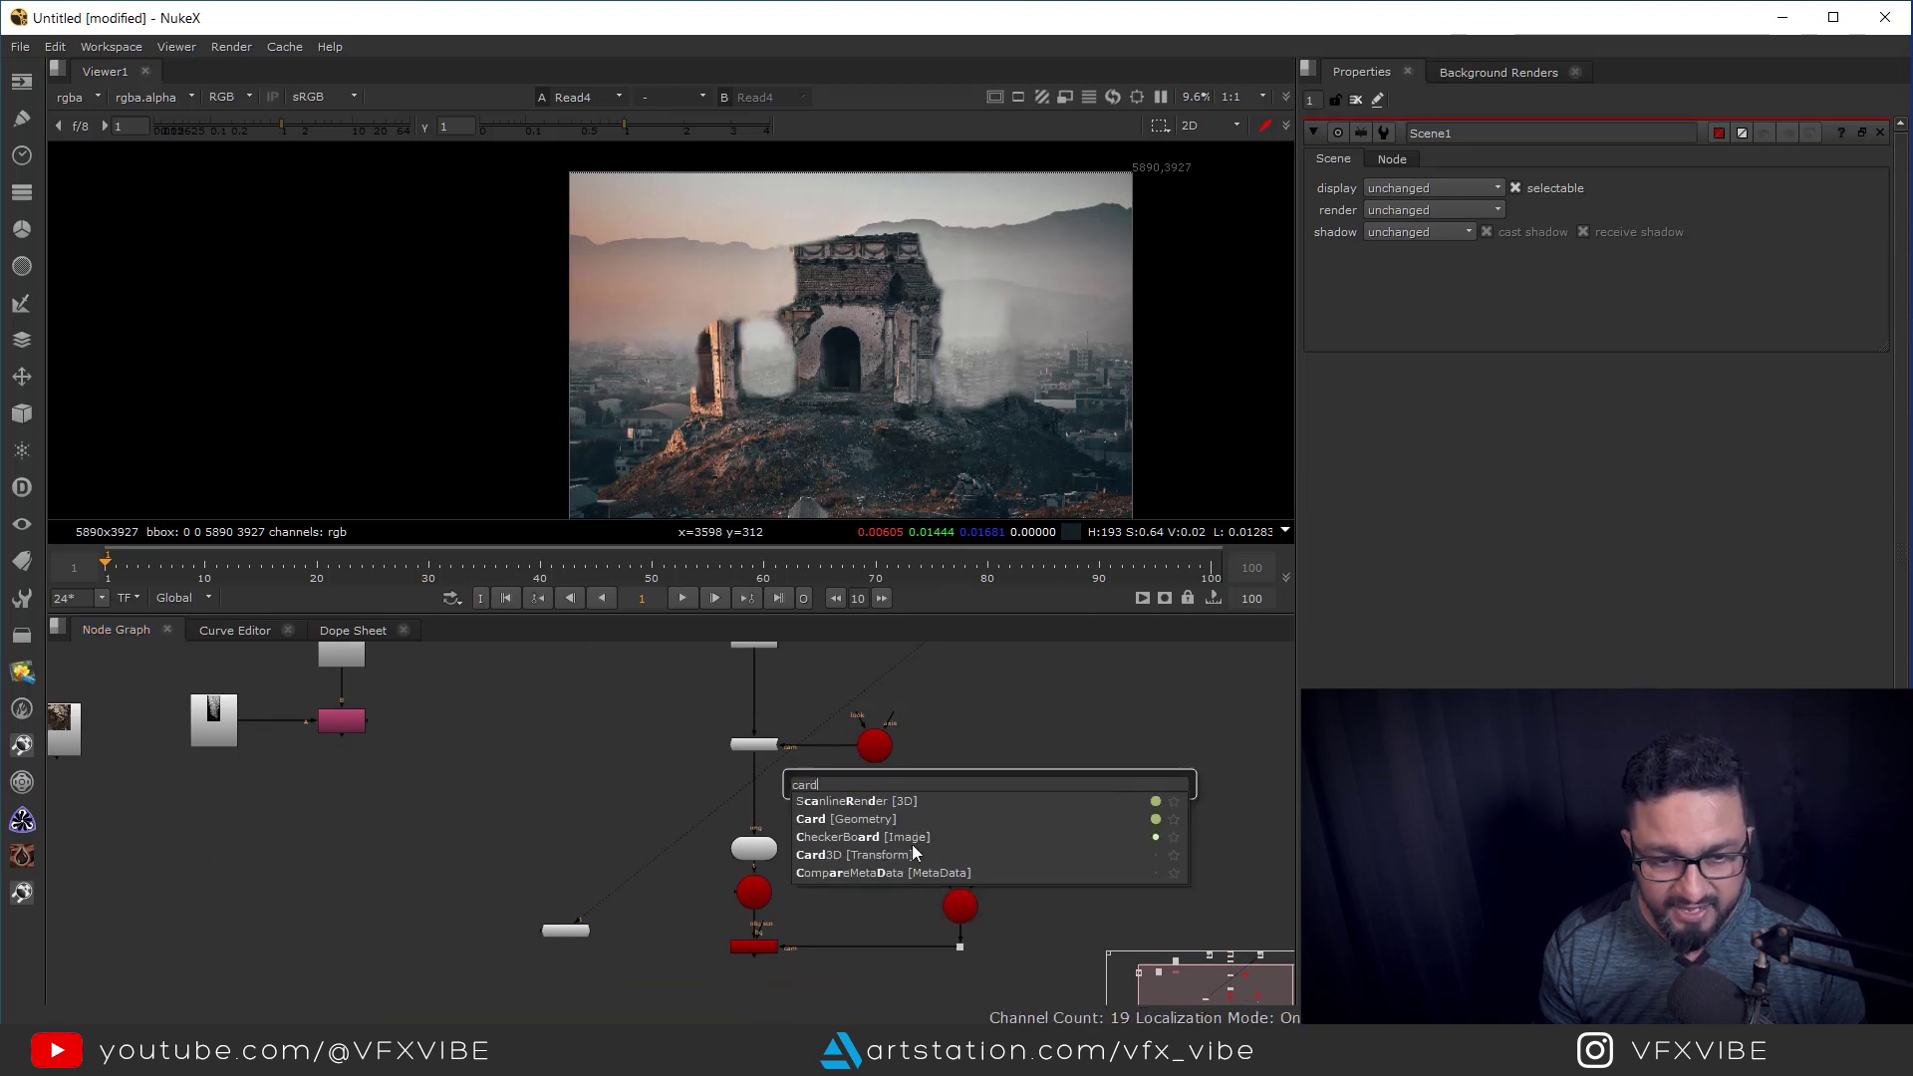
click(847, 817)
scroll(1004, 805, up, 2)
drag(996, 797, 682, 931)
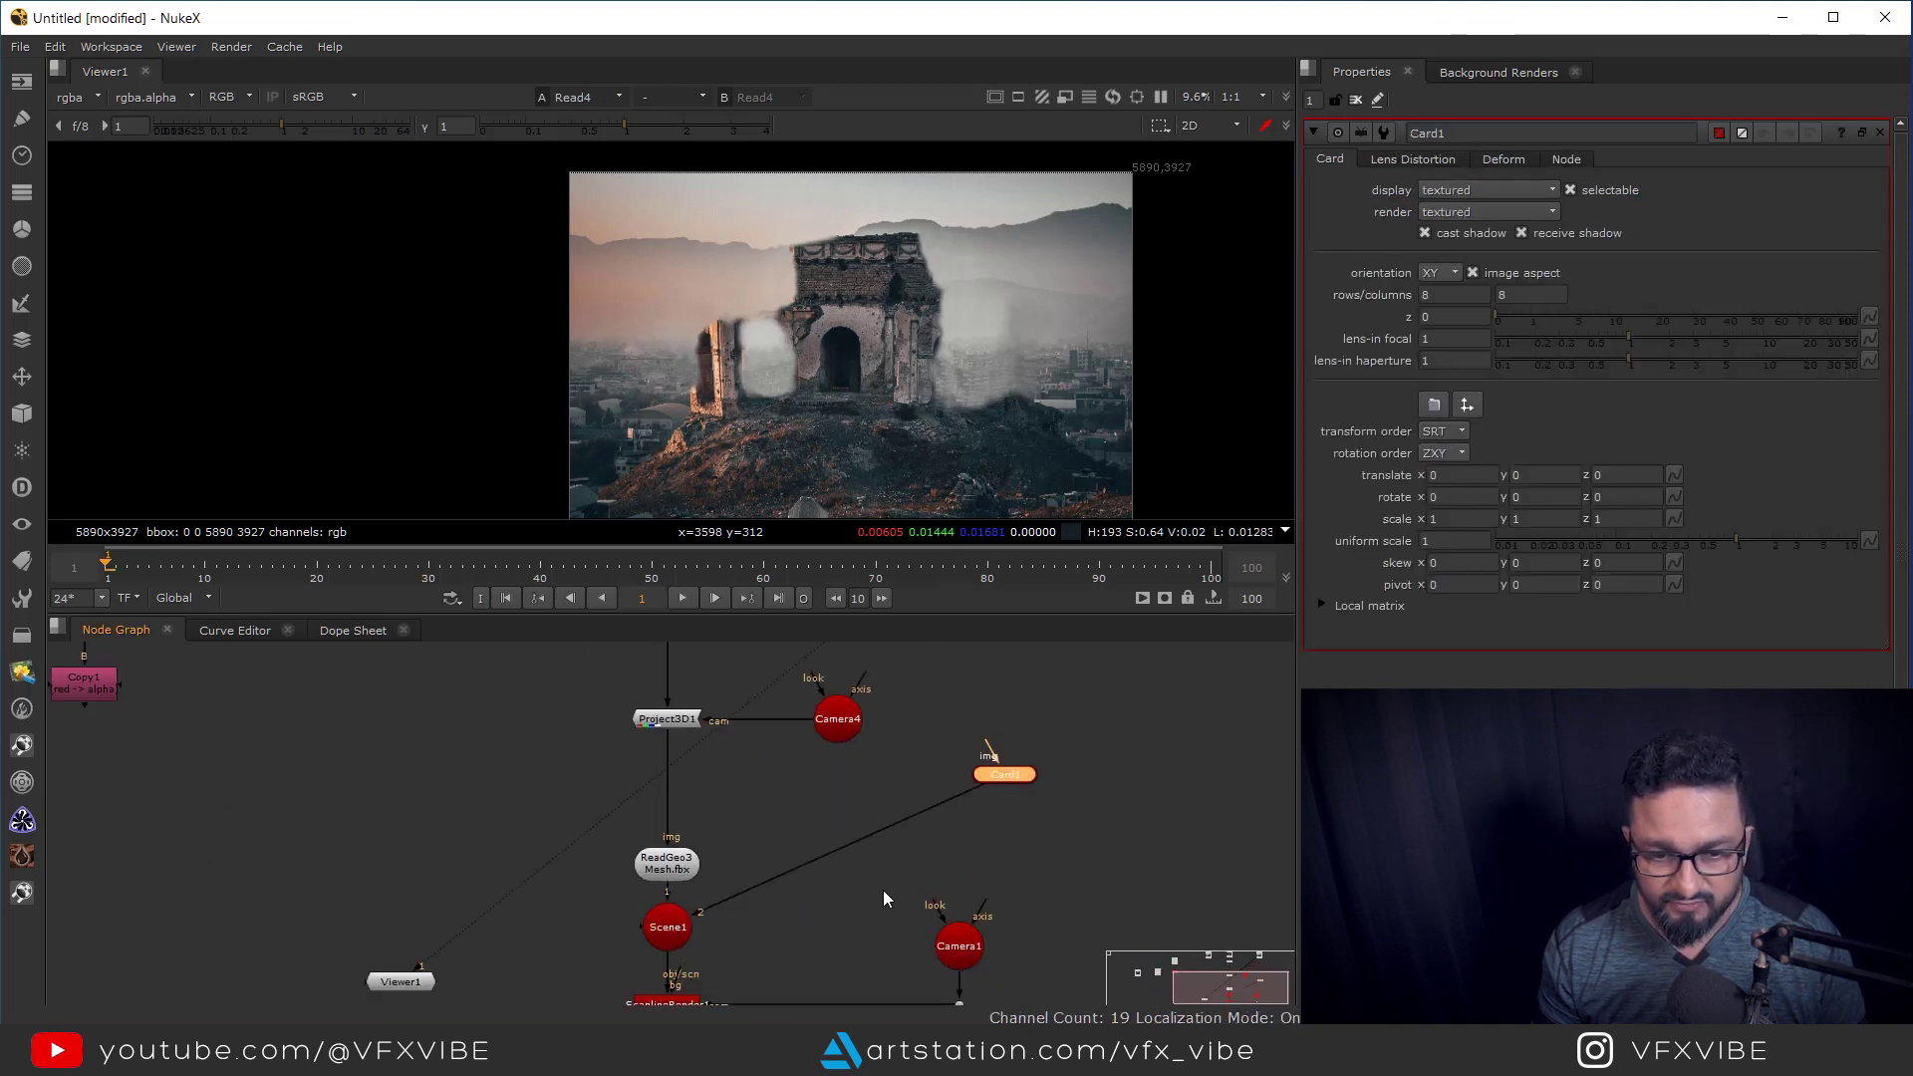
drag(1008, 785, 1178, 742)
ctrl+drag(917, 831, 1172, 929)
Display the Scene node's output in the 3D view and select the Card node.
click(674, 924)
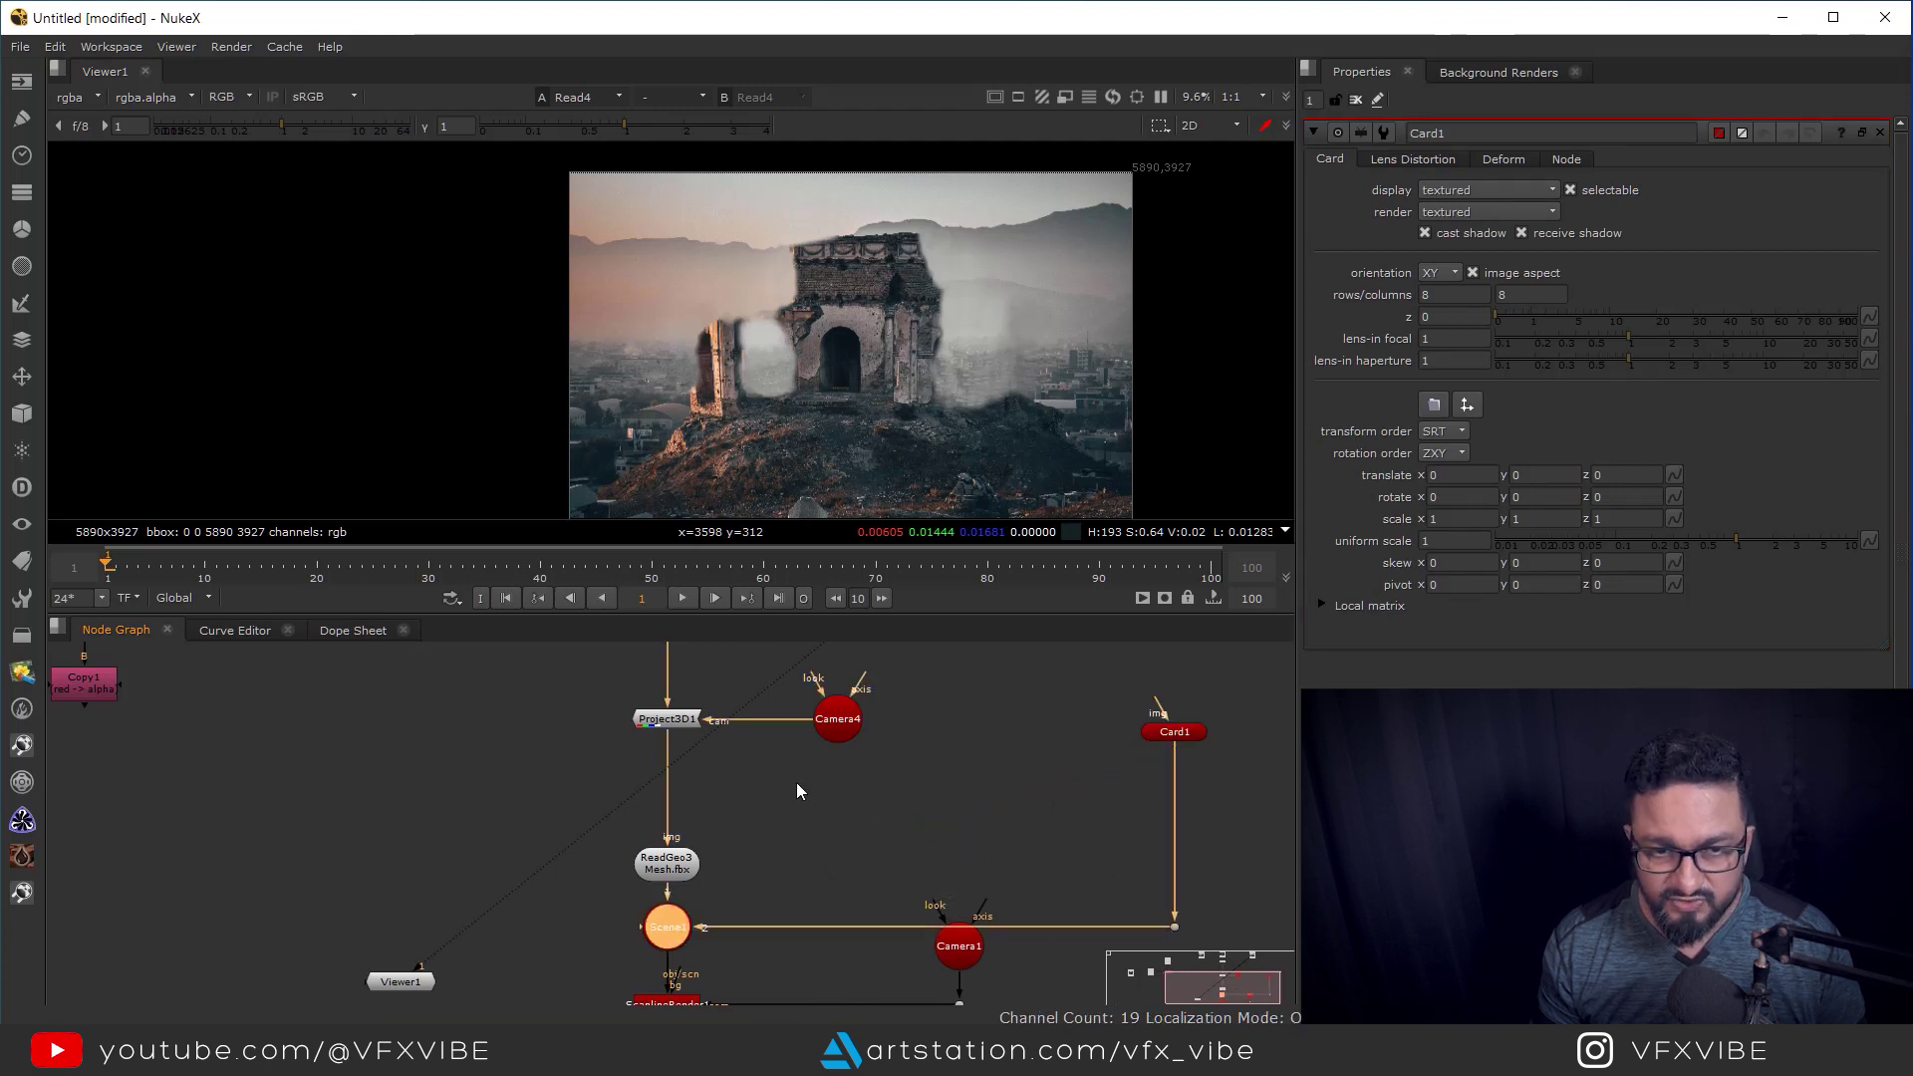
key(1)
scroll(942, 808, down, 3)
click(1070, 759)
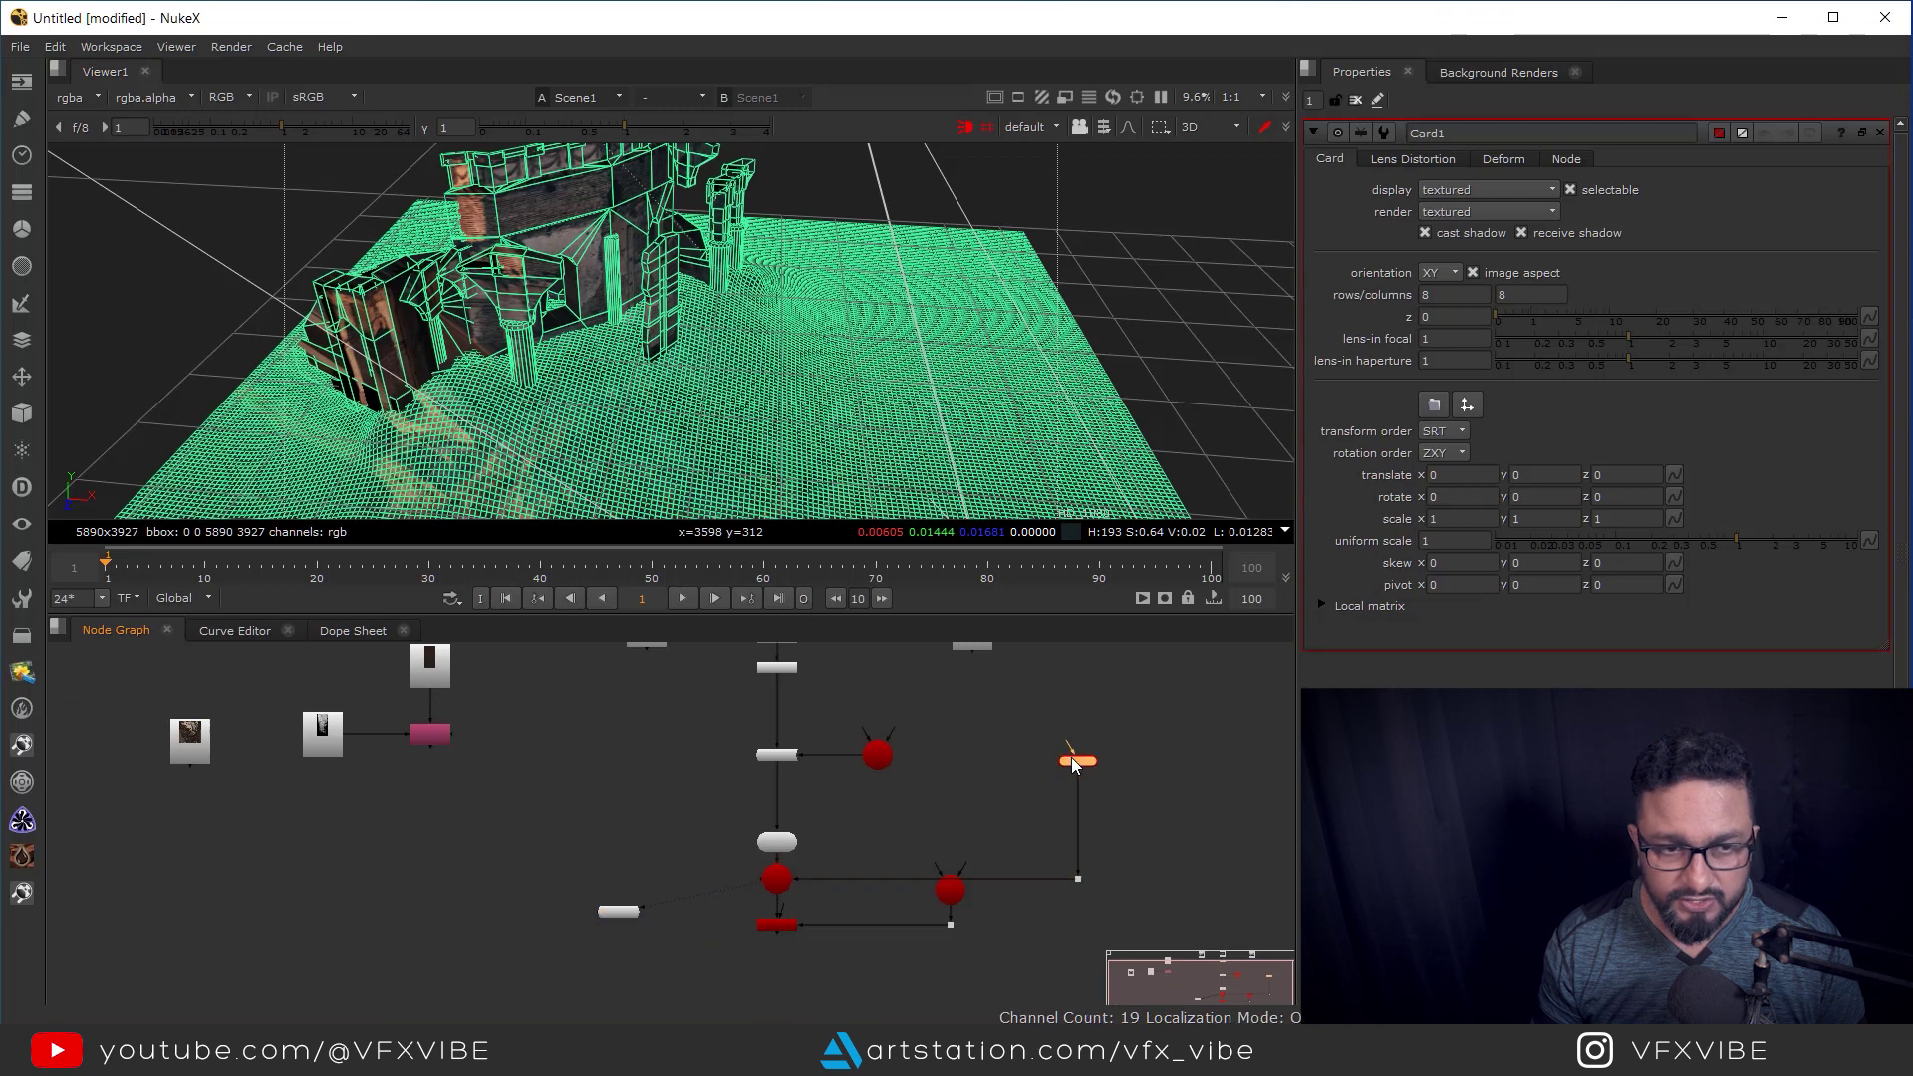
scroll(799, 456, down, 5)
ctrl+drag(801, 465, 627, 468)
Enlarge the card by setting its uniform scale to 300.
key(super)
click(1728, 548)
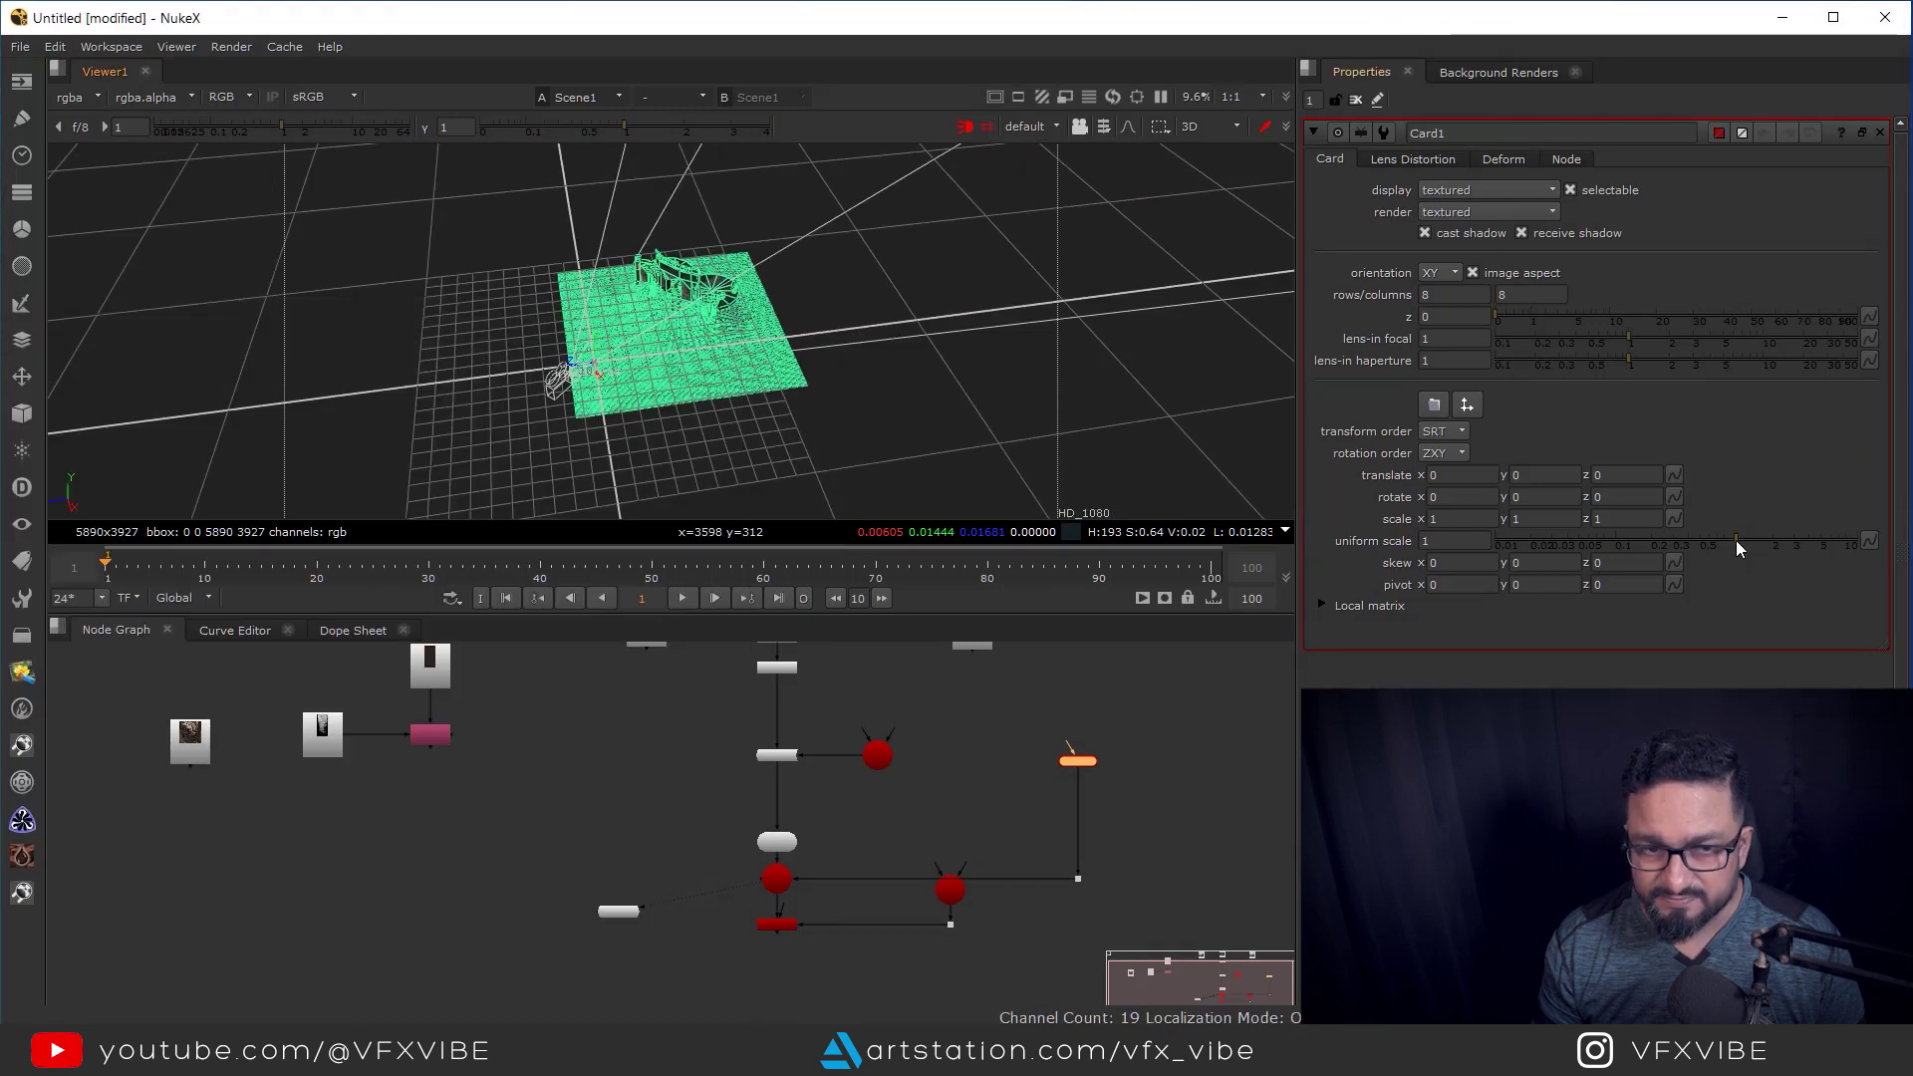
drag(1735, 541, 1903, 541)
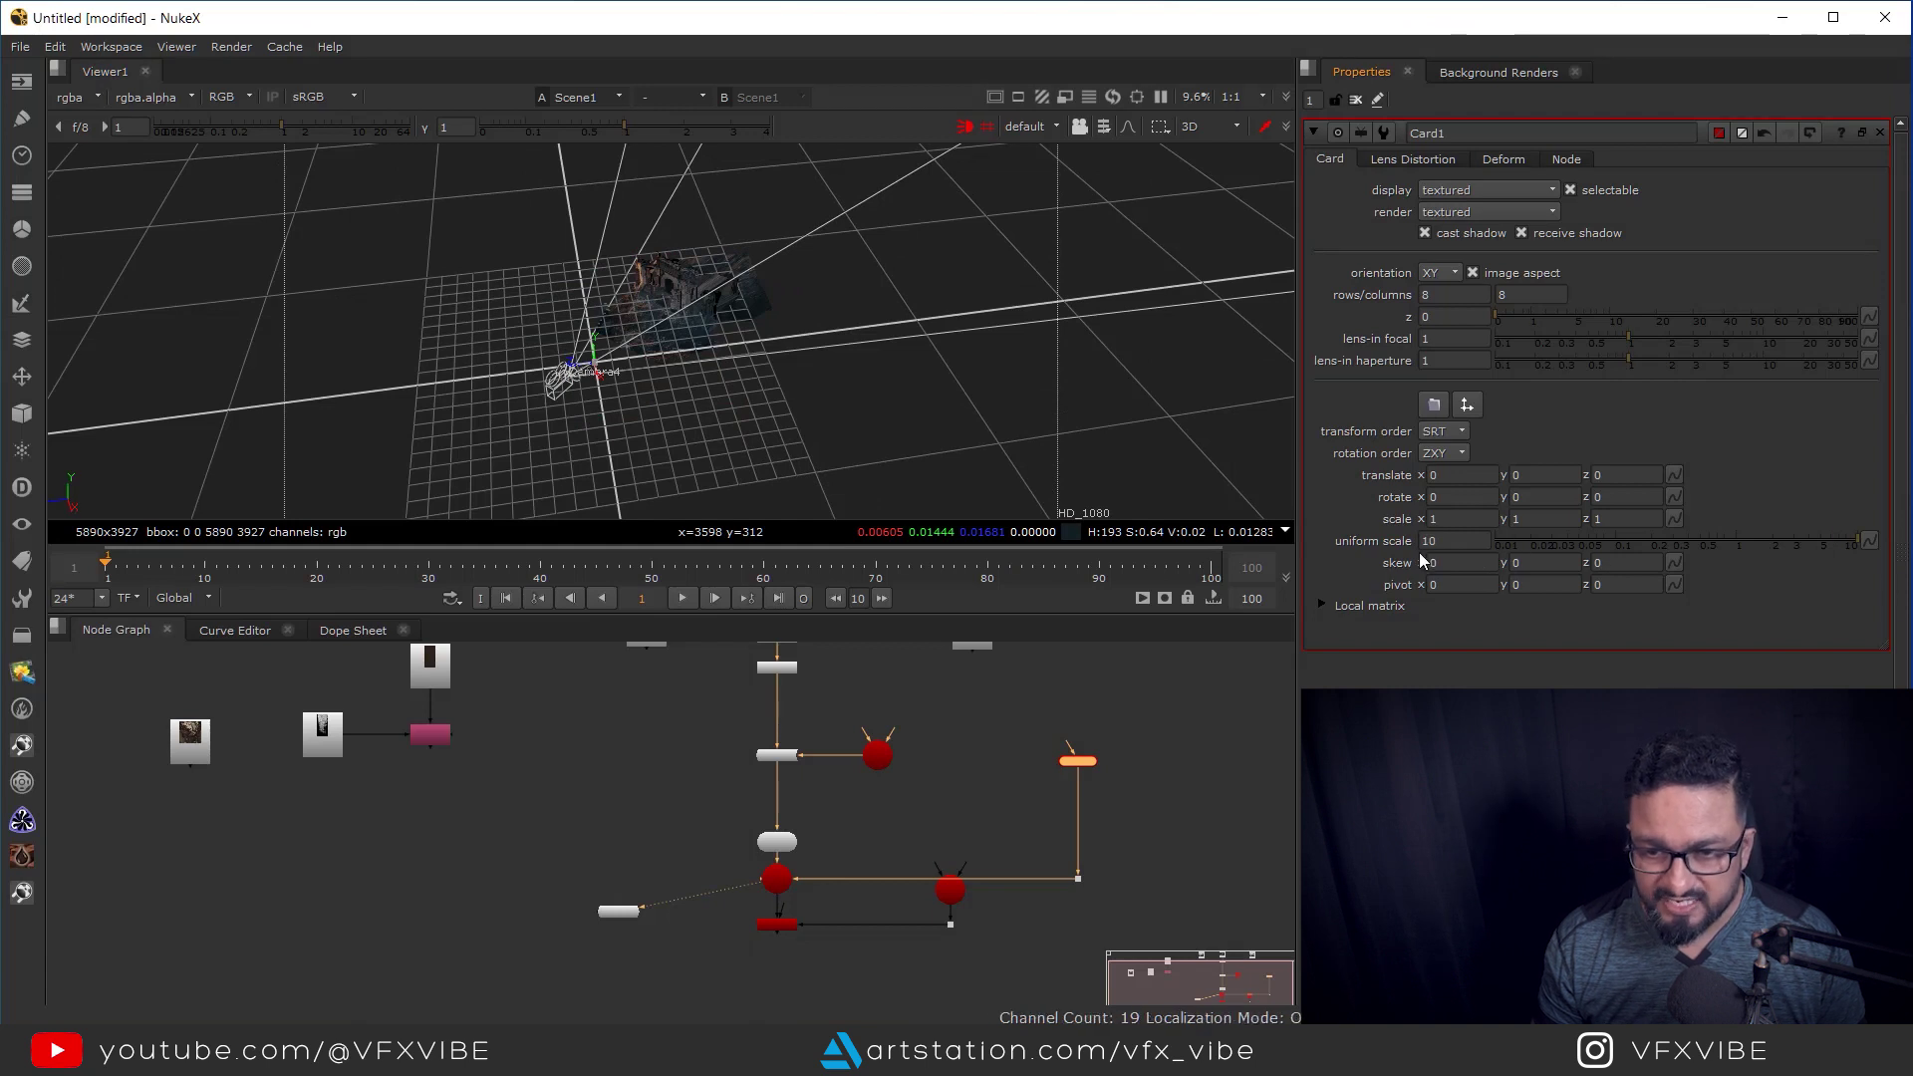
key(Return)
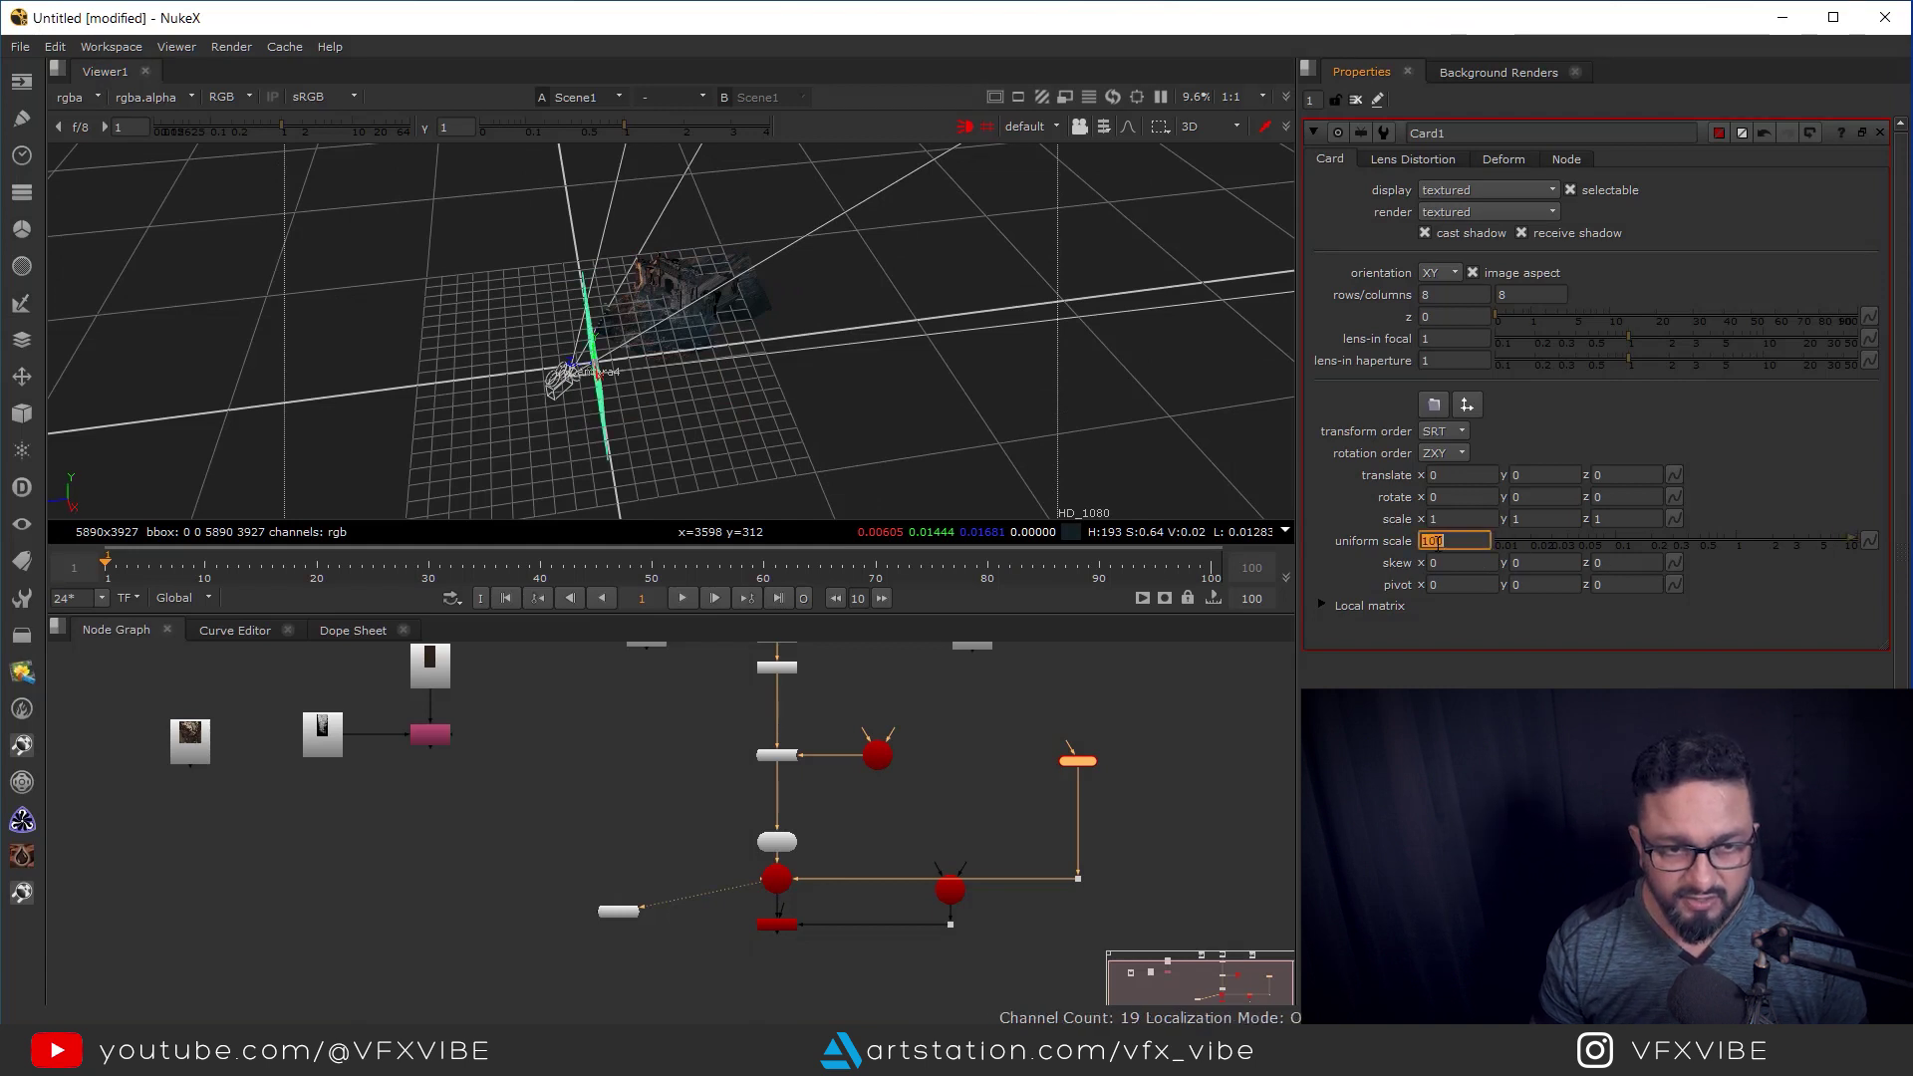
ctrl+drag(802, 378, 1027, 502)
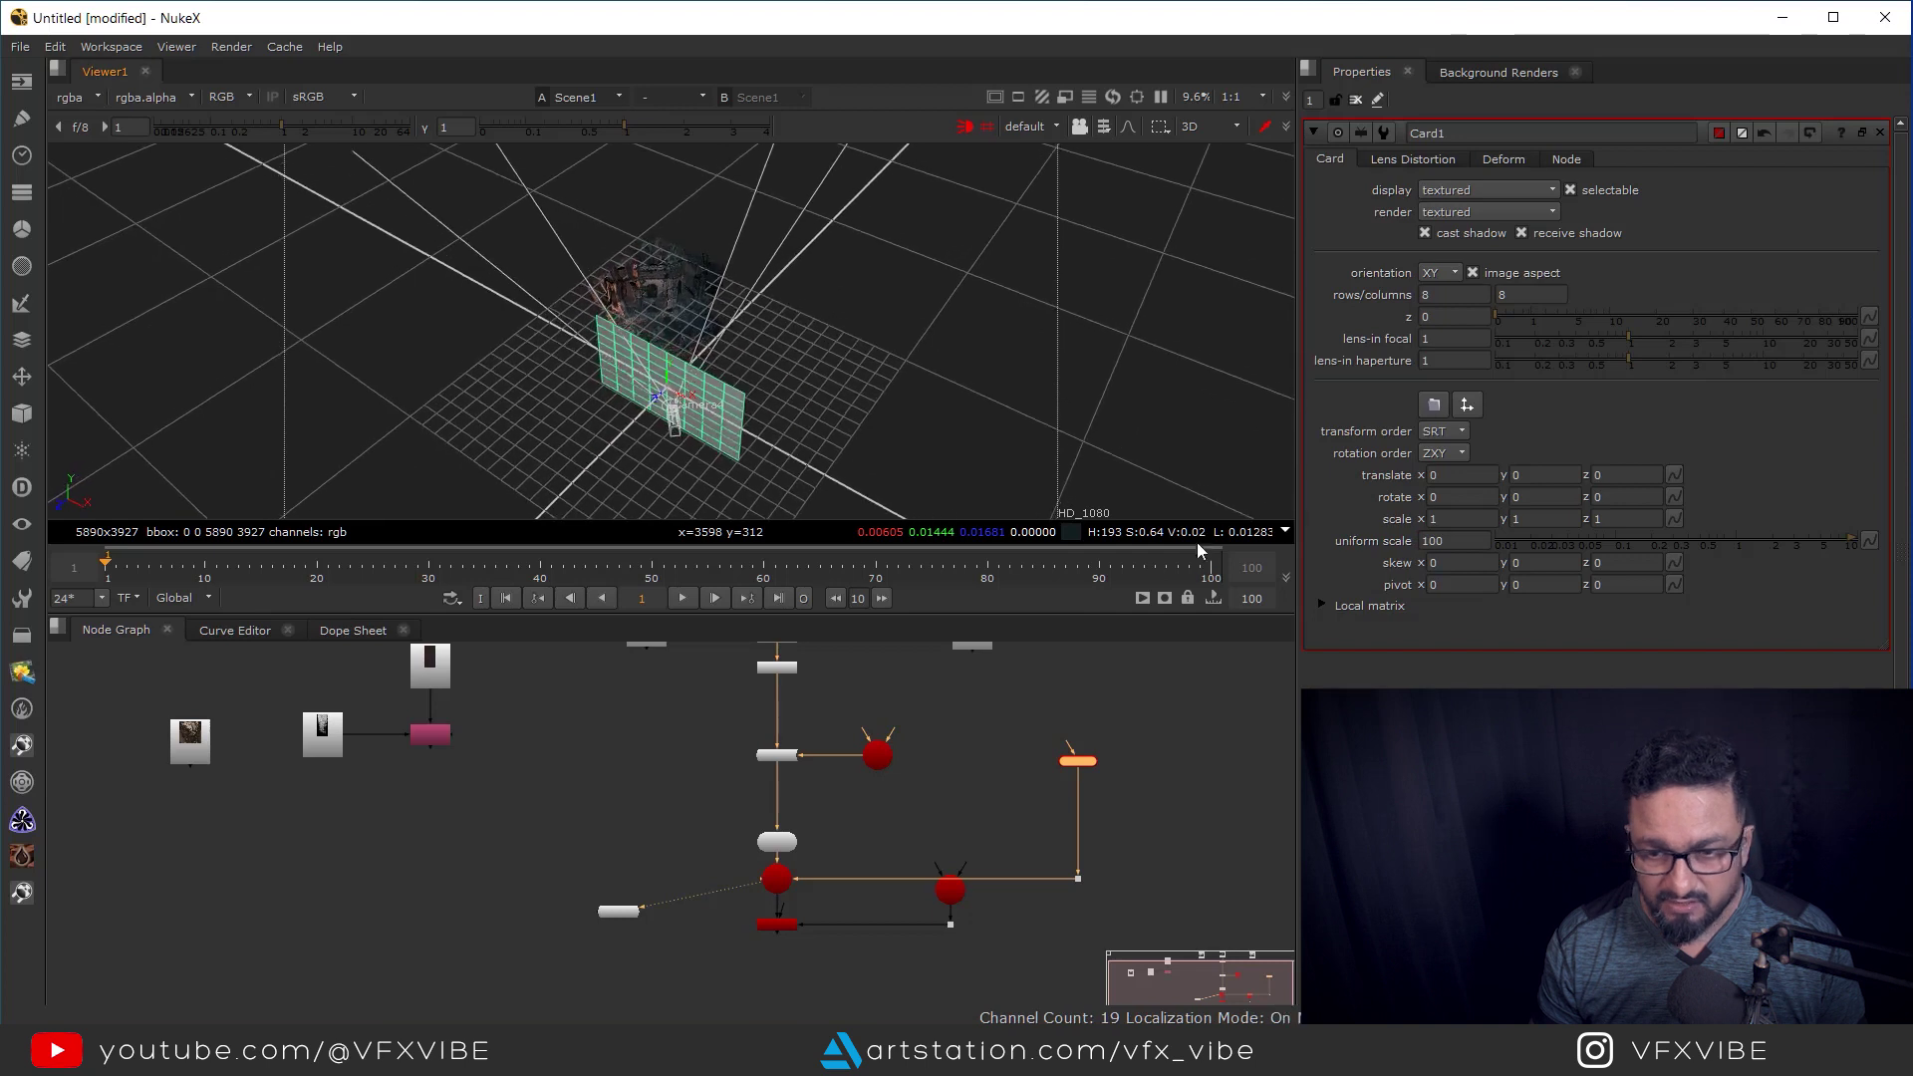
double_click(1444, 540)
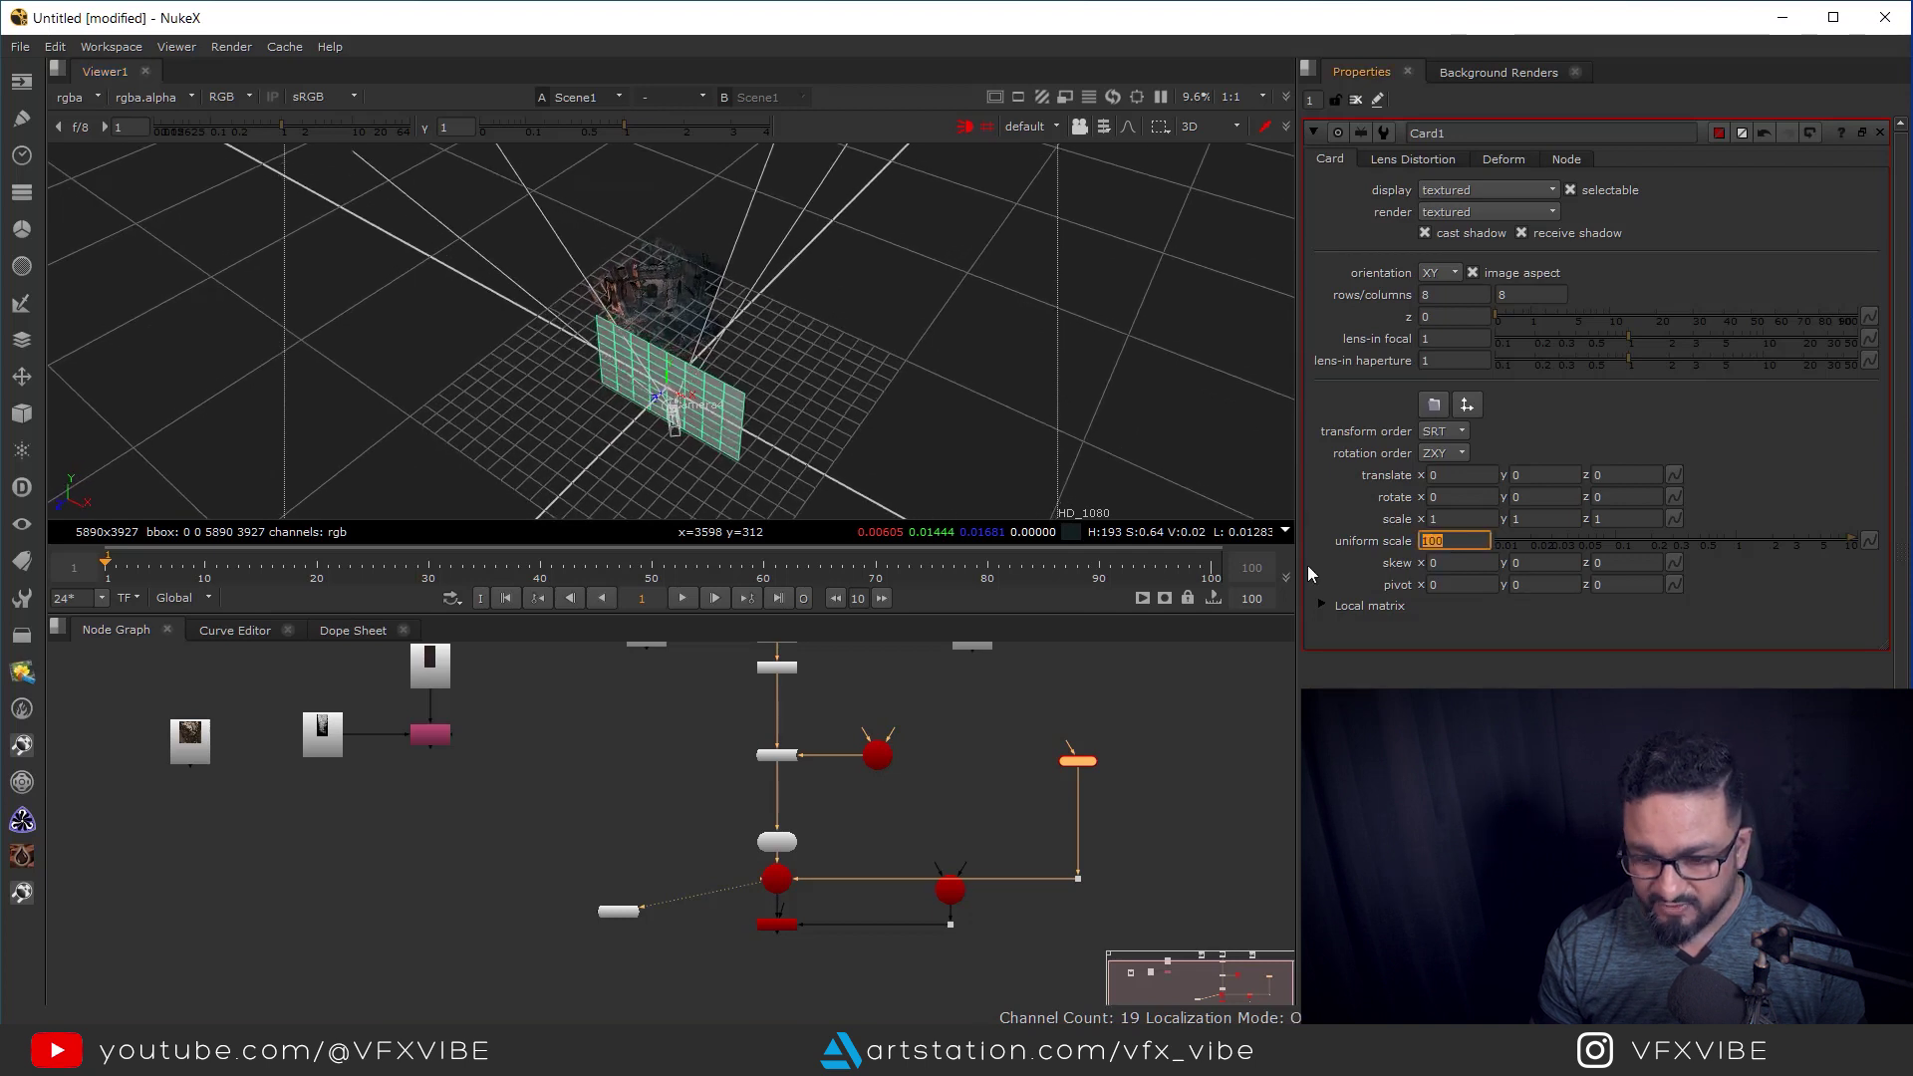
text(300)
key(Return)
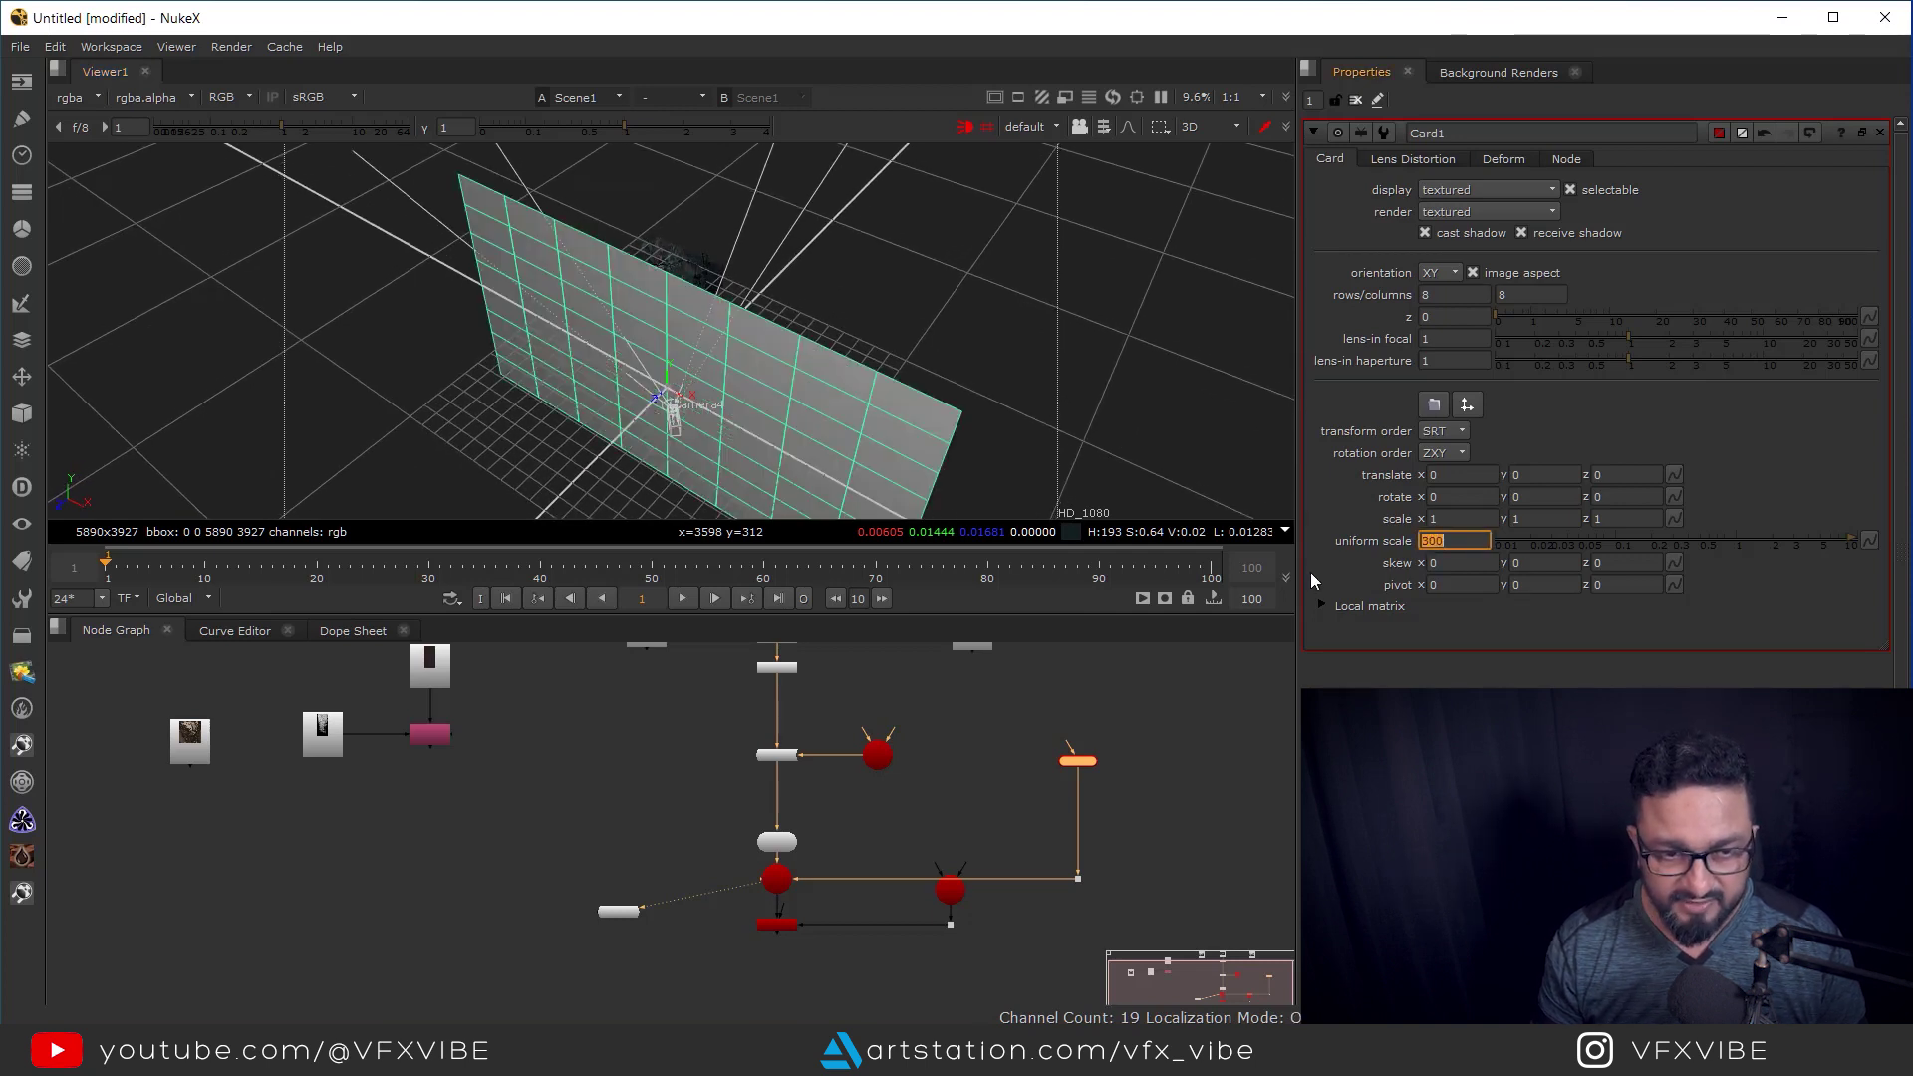
Rotate the card to 47 degrees around Y so it faces the projection camera.
ctrl+drag(877, 358, 811, 361)
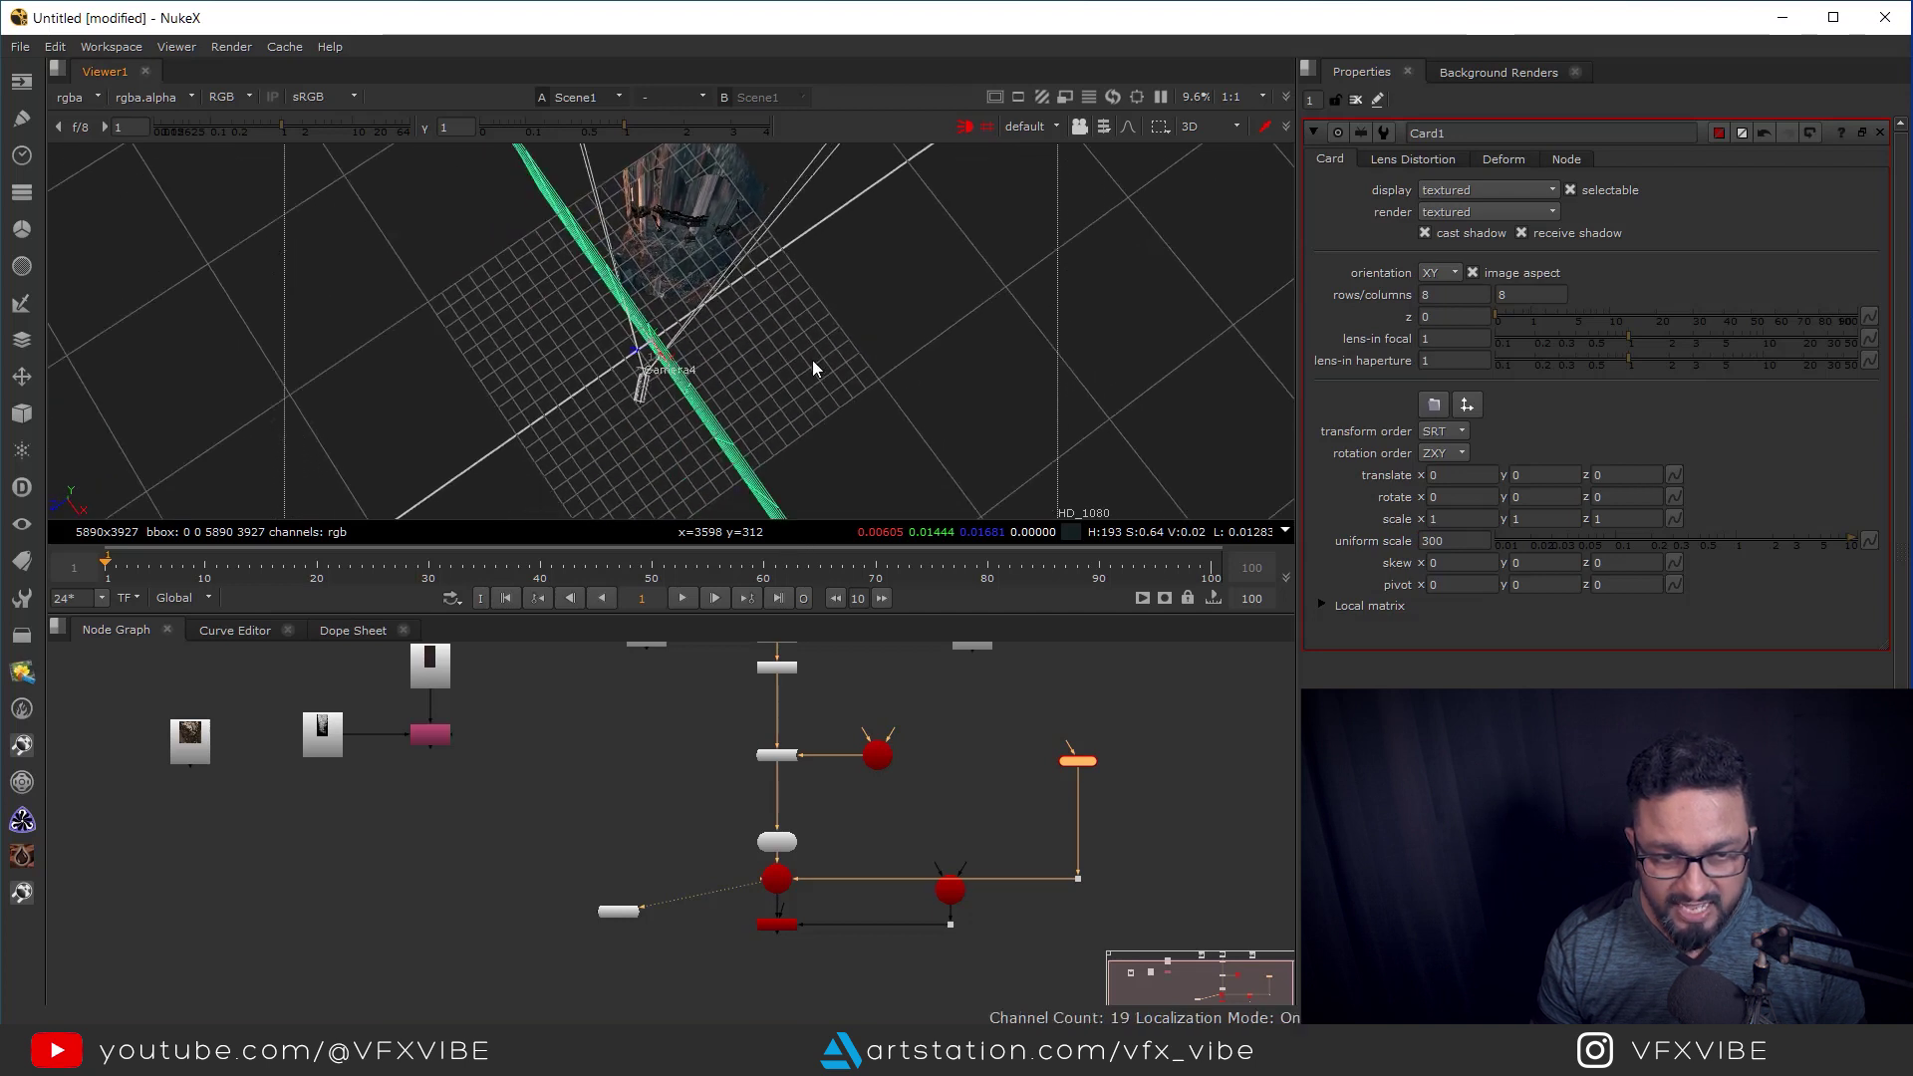
click(1535, 496)
drag(1514, 498, 1540, 490)
scroll(1540, 490, up, 7)
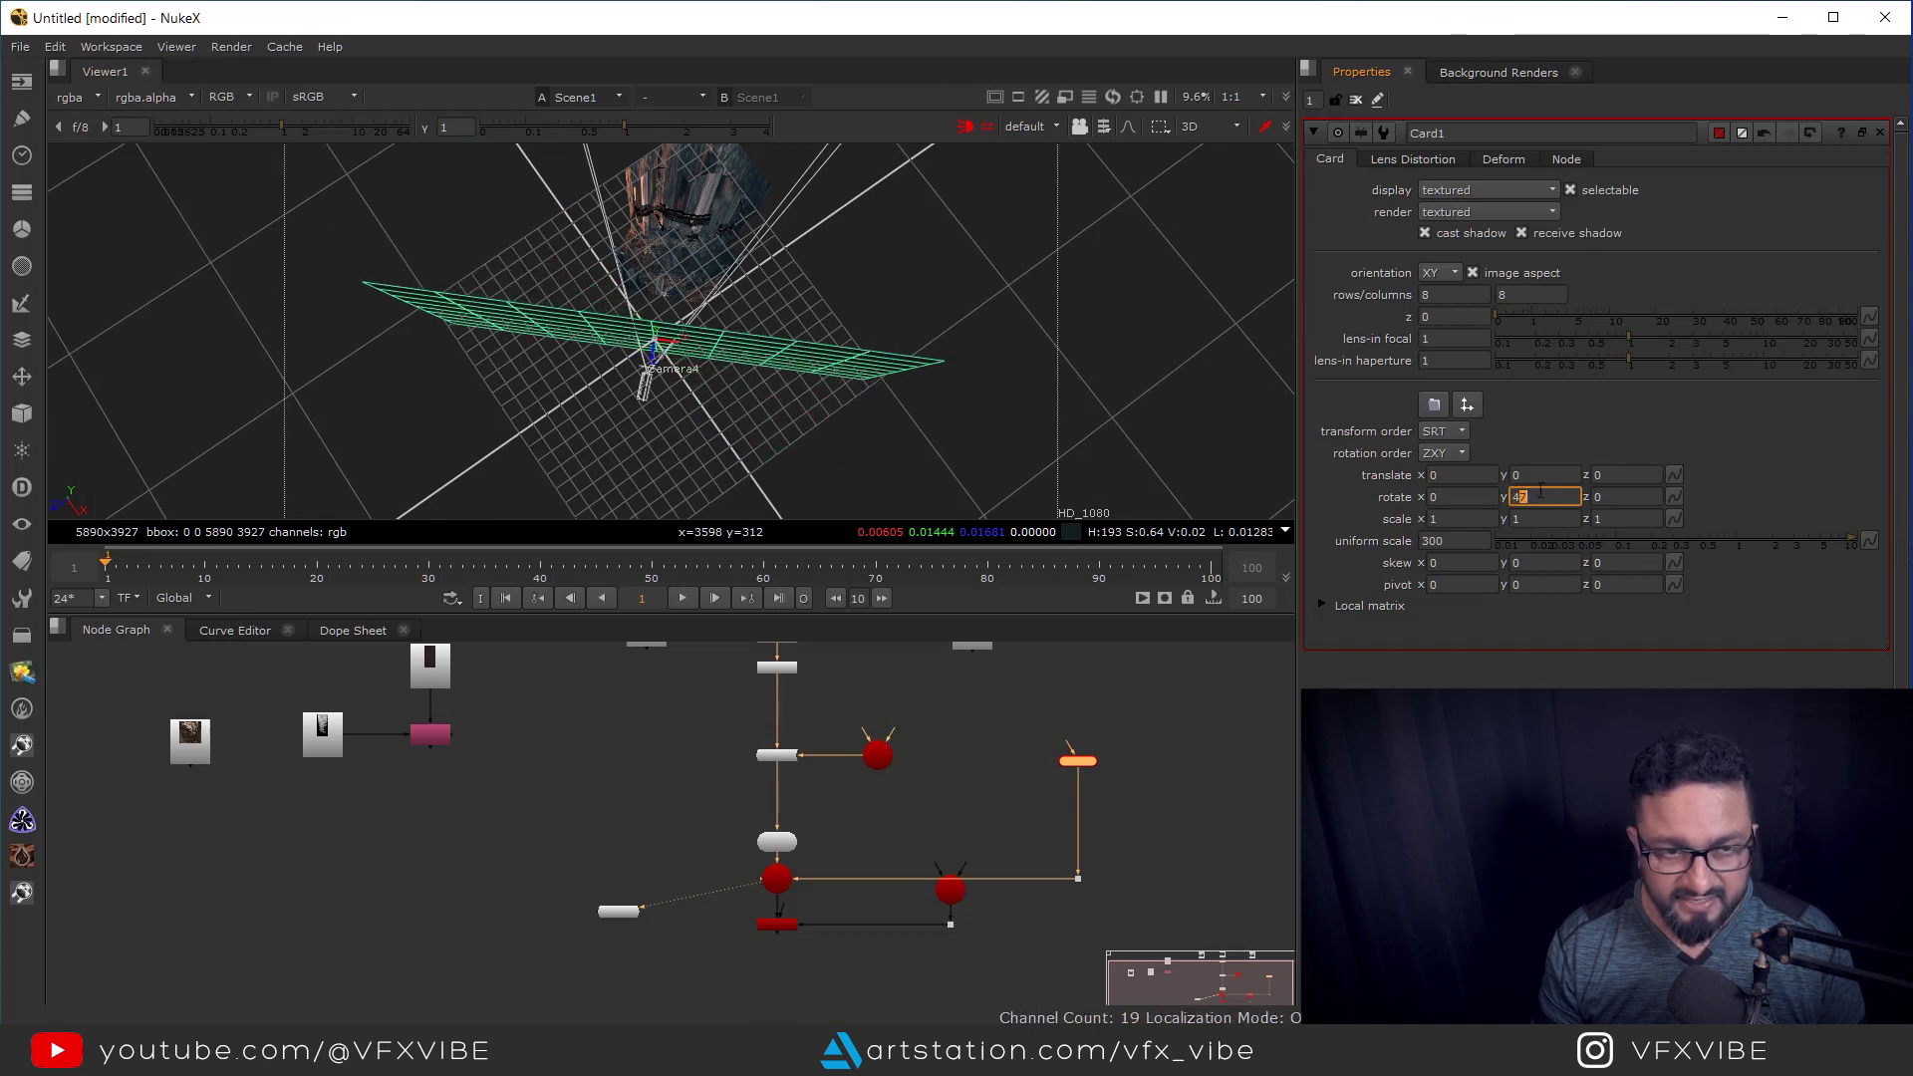
ctrl+drag(783, 416, 498, 231)
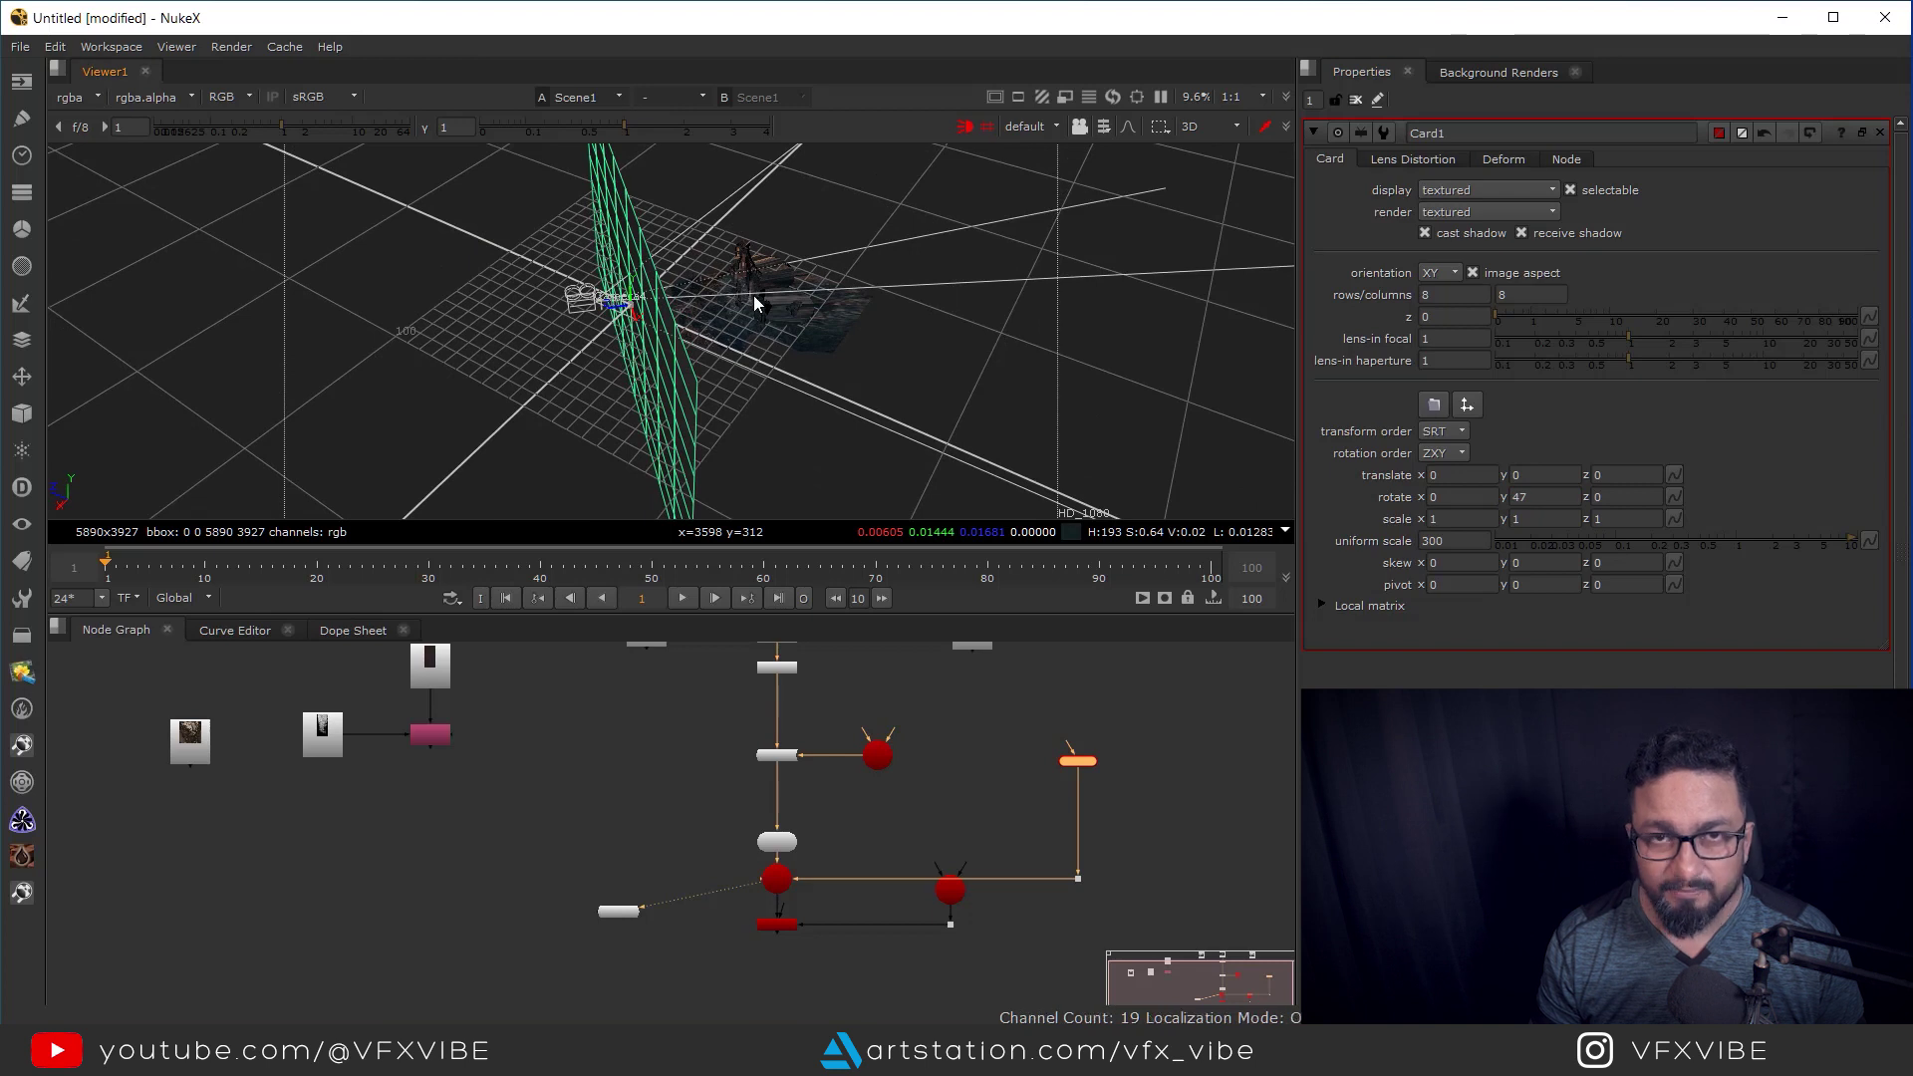
Move the card far behind the castle mesh, to about -315 in X and -333 in Z.
drag(612, 311, 749, 214)
ctrl+drag(887, 354, 971, 368)
drag(731, 177, 753, 180)
ctrl+drag(1001, 440, 887, 189)
Set the card's uniform scale to 700 so it spans the camera's view.
drag(1429, 541, 1287, 540)
text(5)
key(Return)
ctrl+drag(771, 498, 1146, 479)
drag(1431, 541, 1293, 528)
text(7)
key(Return)
ctrl+drag(956, 438, 904, 488)
Move the Back Plate1.png Read node closer to the card's column and display it in the viewer.
scroll(971, 792, down, 2)
scroll(968, 787, up, 3)
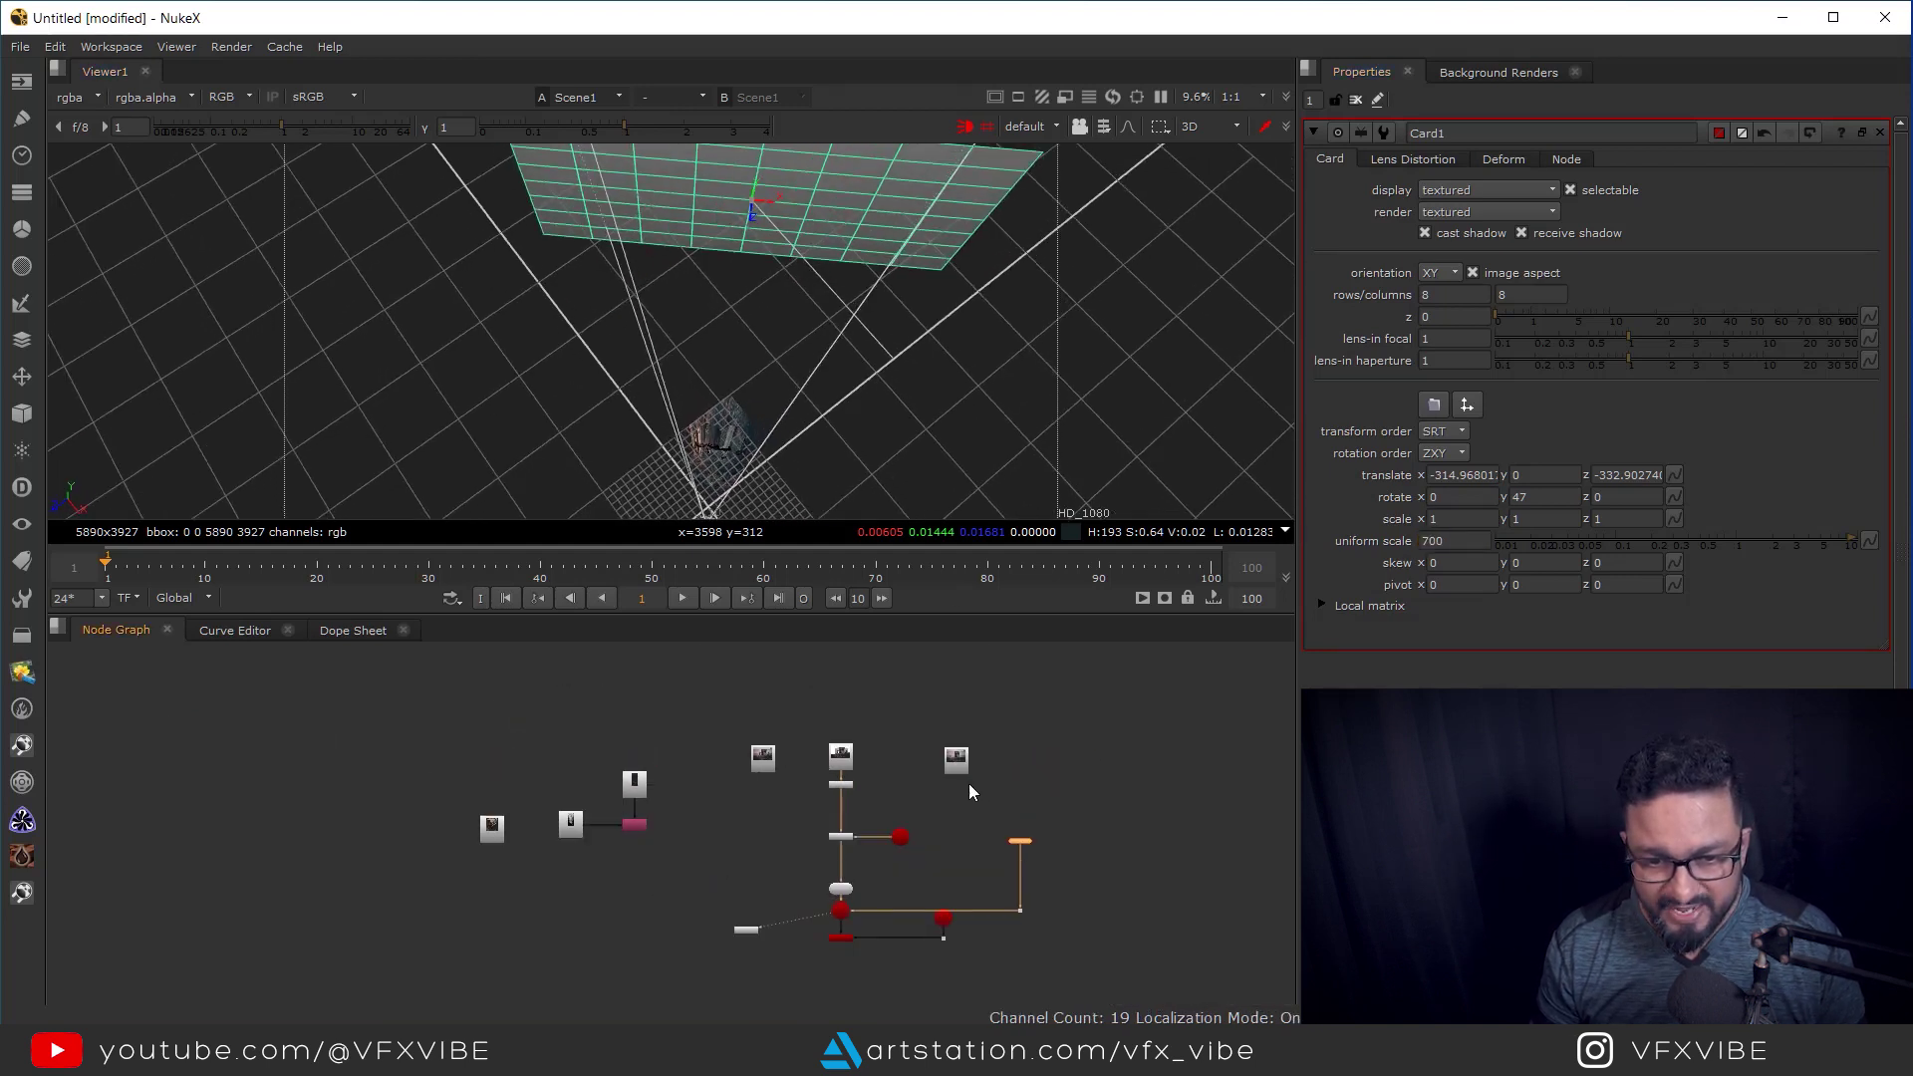
drag(953, 757, 1029, 762)
key(1)
click(1050, 772)
middle_drag(1096, 842, 1072, 729)
drag(1178, 768, 995, 858)
middle_drag(877, 897, 969, 917)
Add a Project3D node above the card, with Camera4 as its camera and Back Plate1.png as its image input.
click(893, 829)
click(1054, 769)
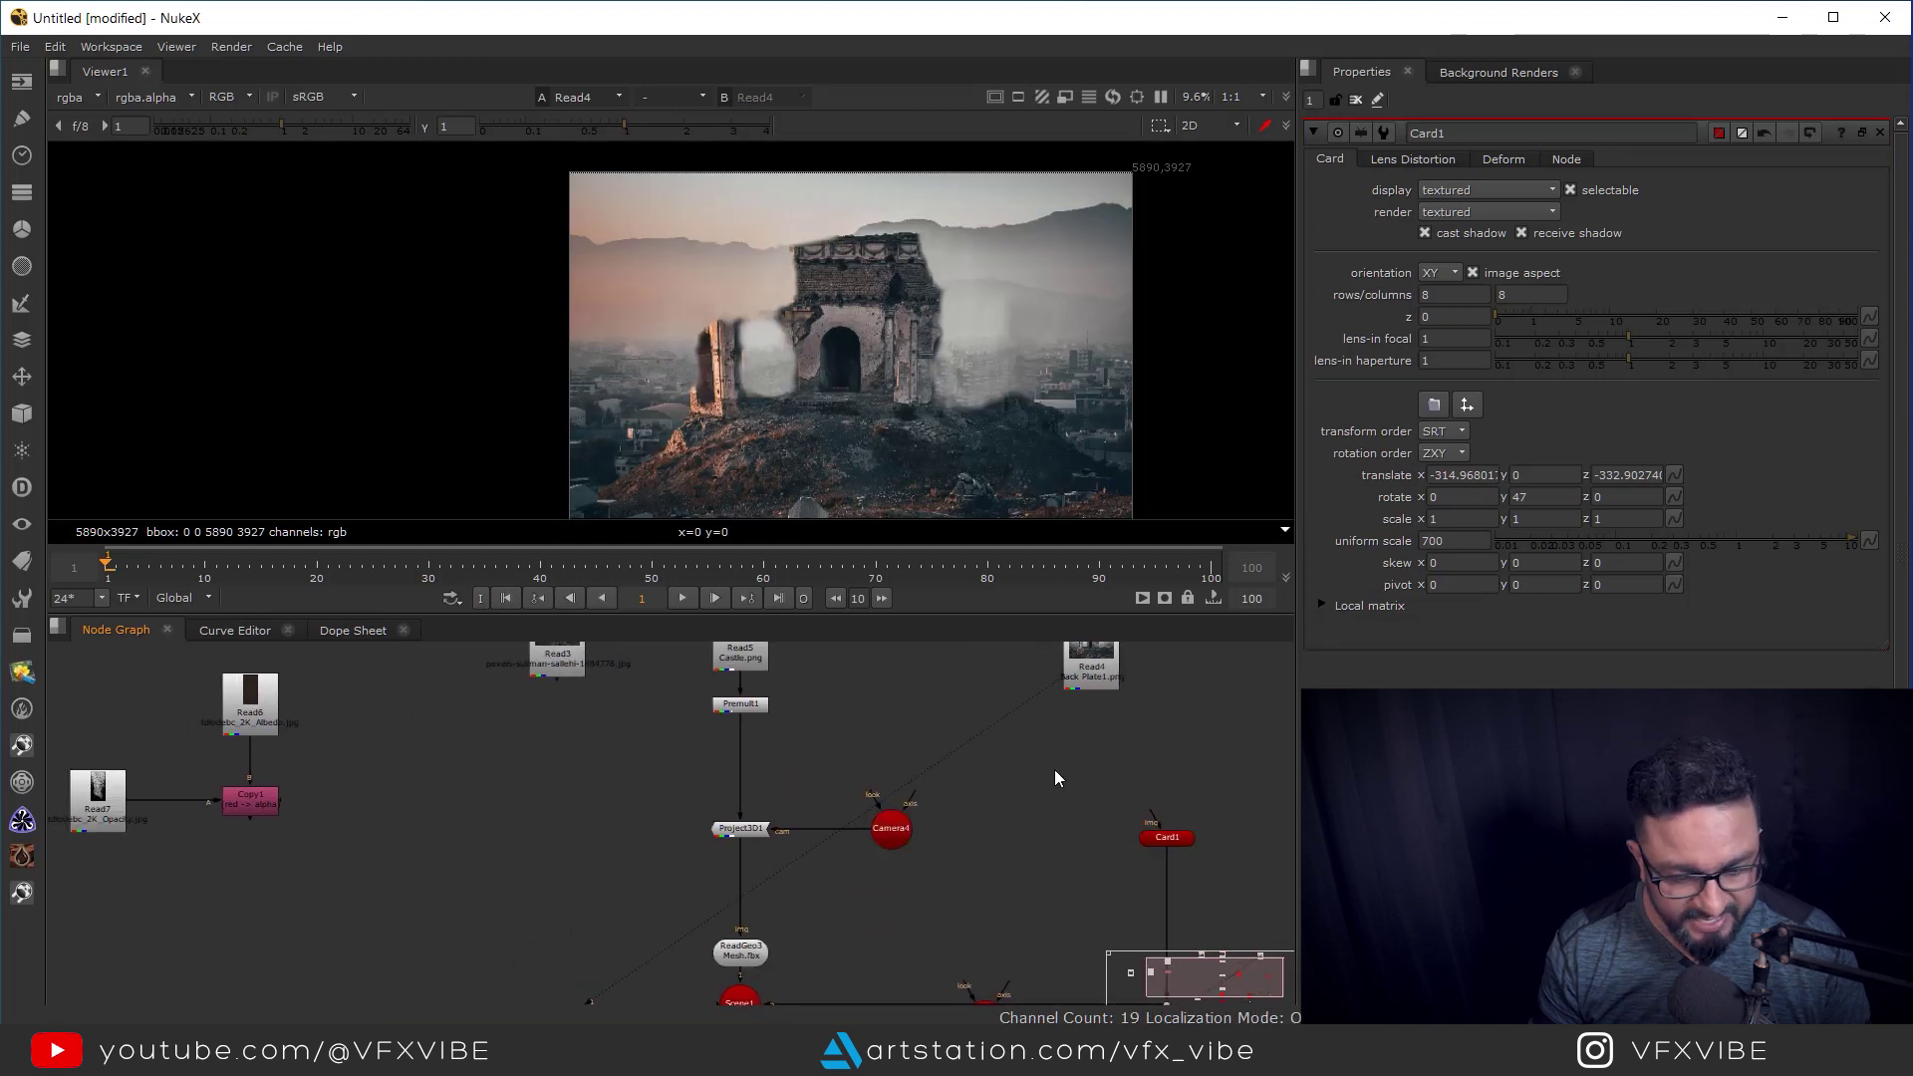
key(Tab)
text(pro)
key(Return)
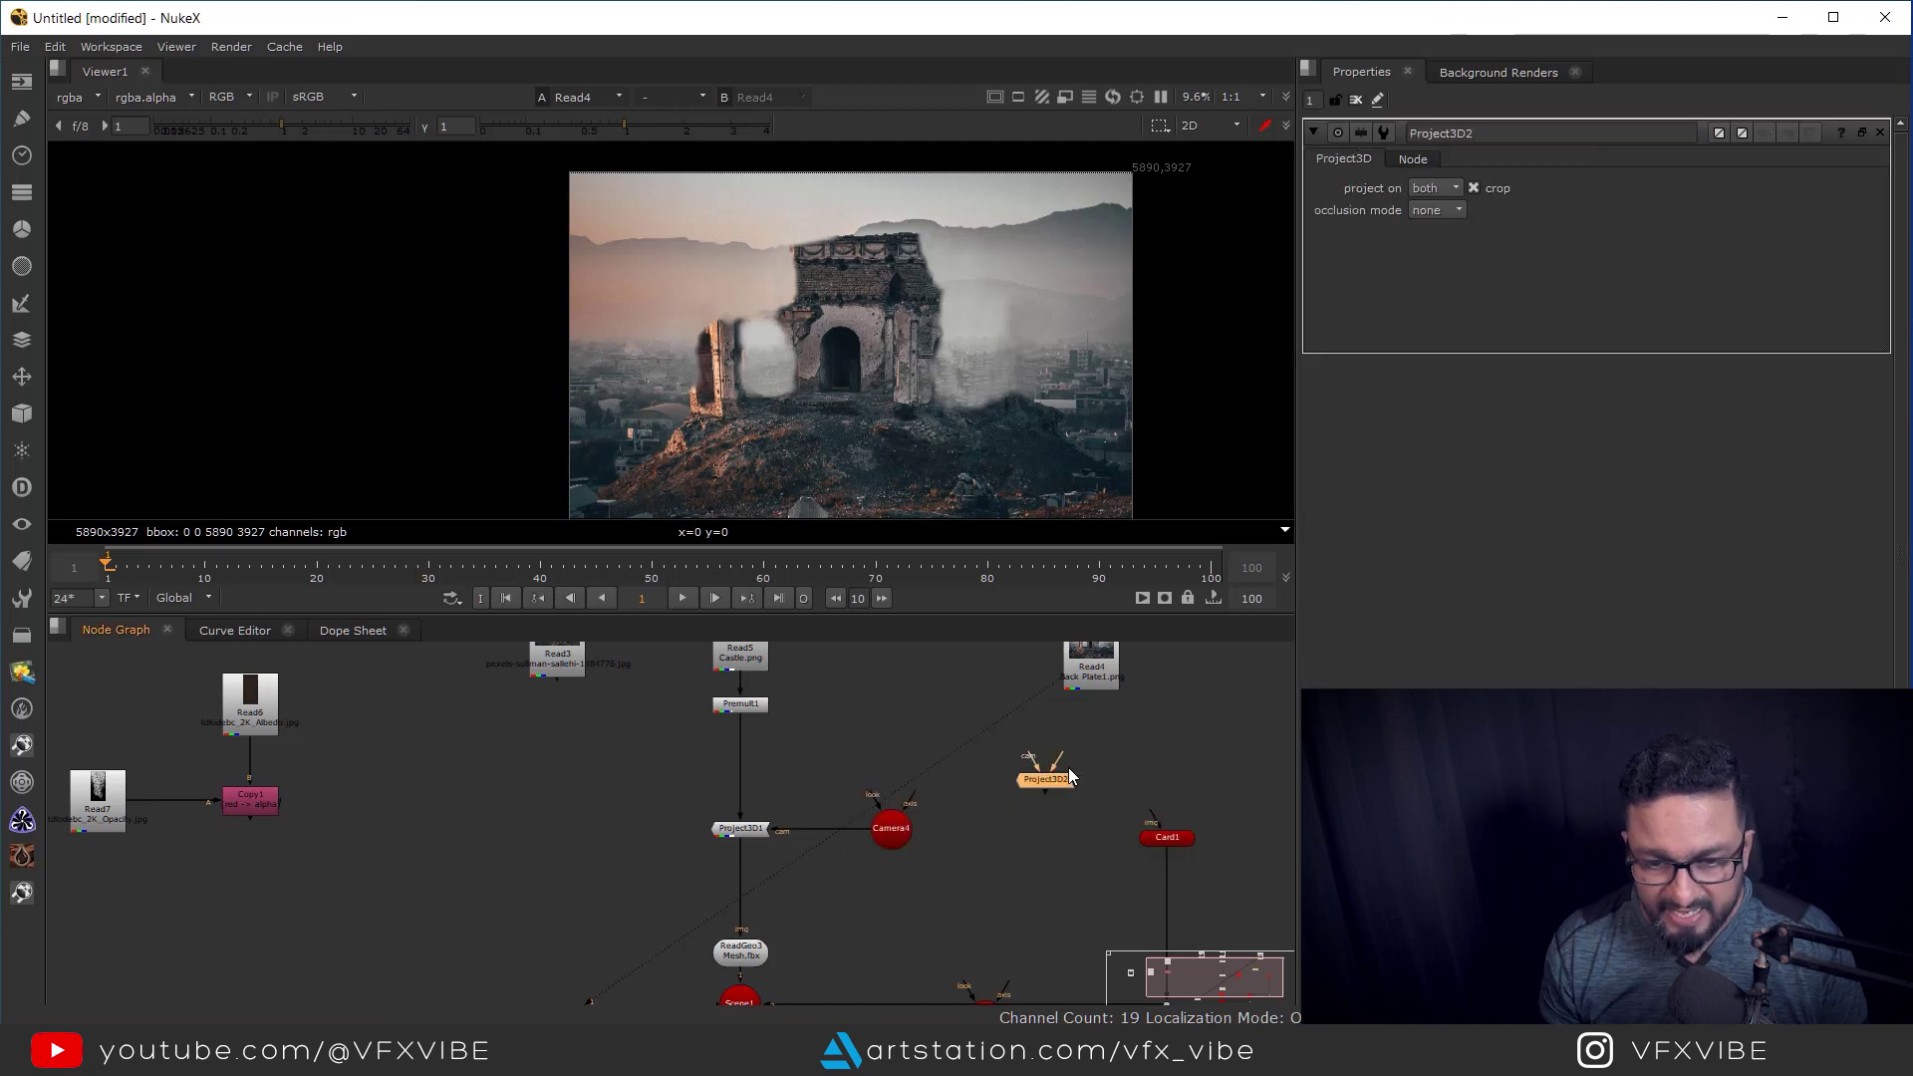
drag(1100, 802, 1107, 803)
drag(895, 833, 891, 829)
drag(1110, 811, 1157, 841)
scroll(1157, 757, down, 2)
drag(1202, 643, 1162, 805)
scroll(1171, 817, up, 3)
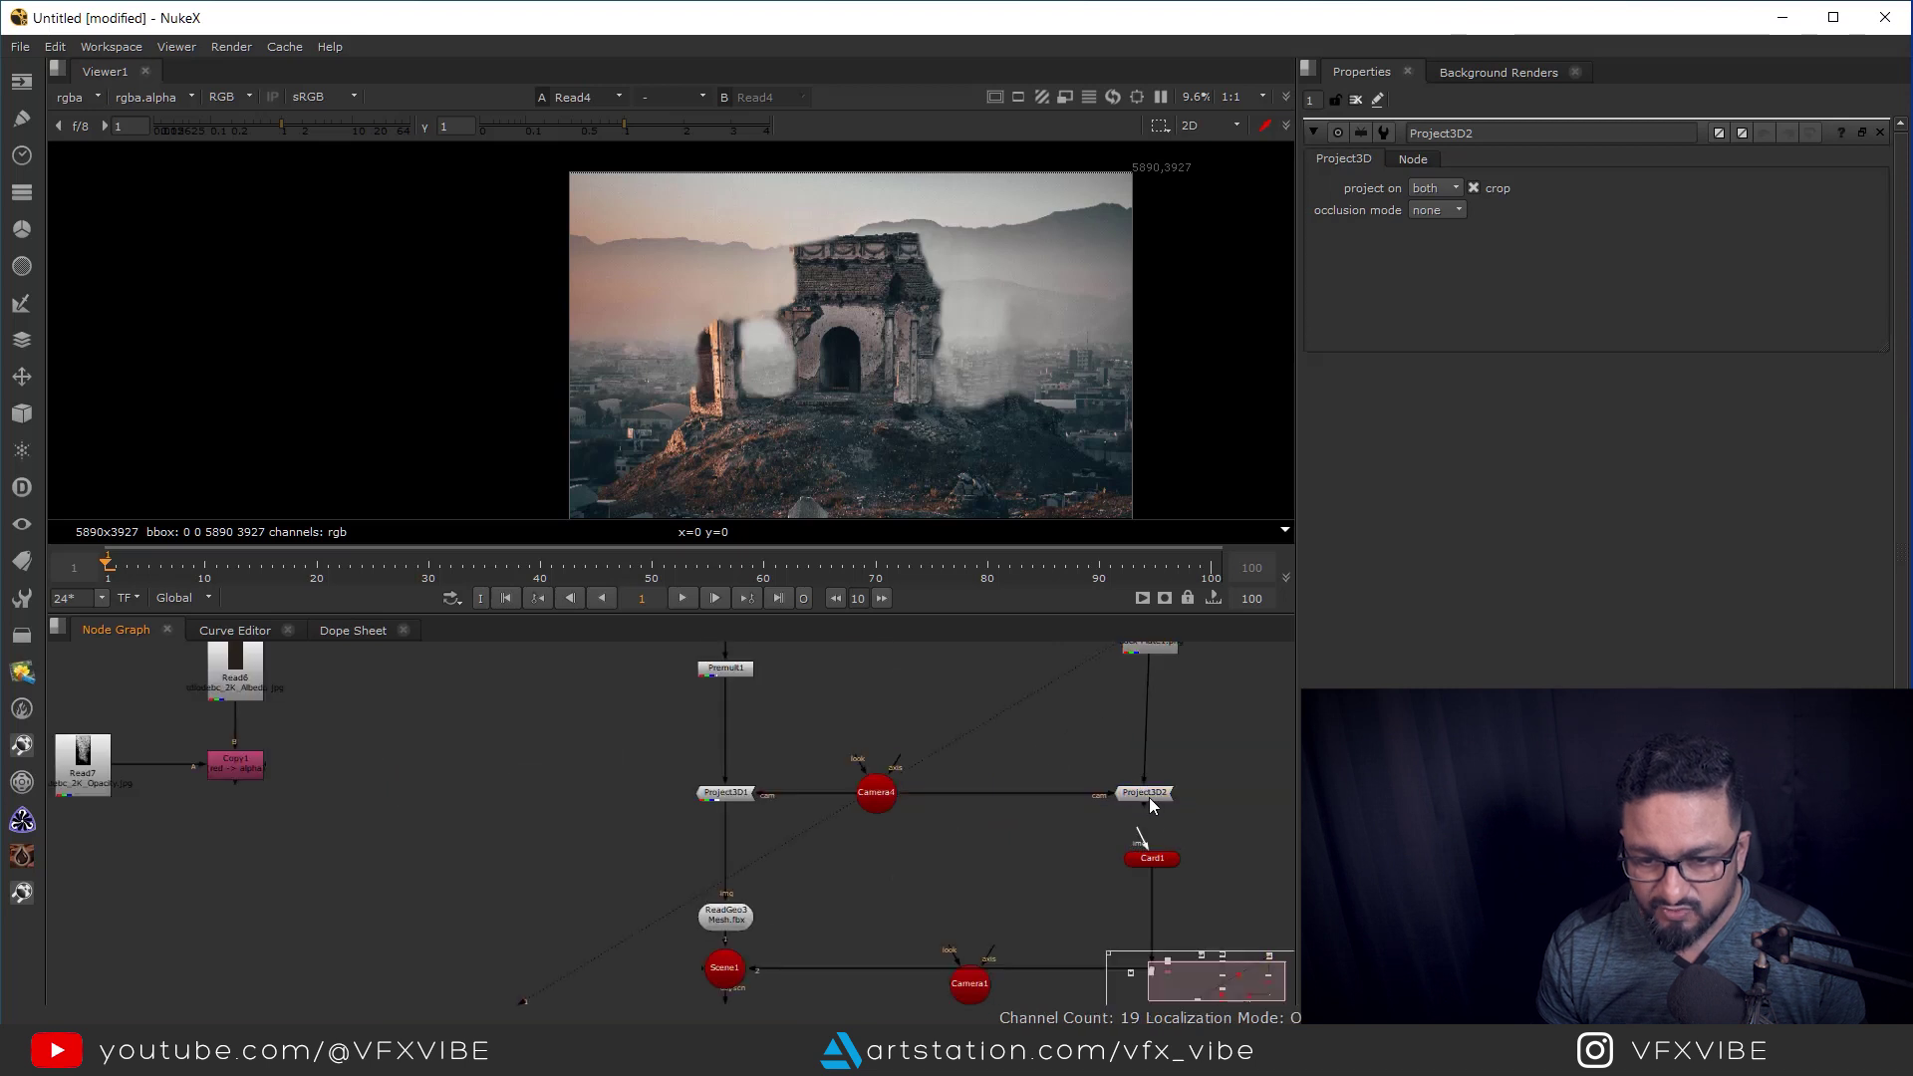
Feed the back plate's Project3D into the card's img input and display the ScanlineRender in the viewer.
scroll(1166, 812, down, 3)
drag(1184, 759, 1126, 791)
middle_drag(856, 919, 911, 859)
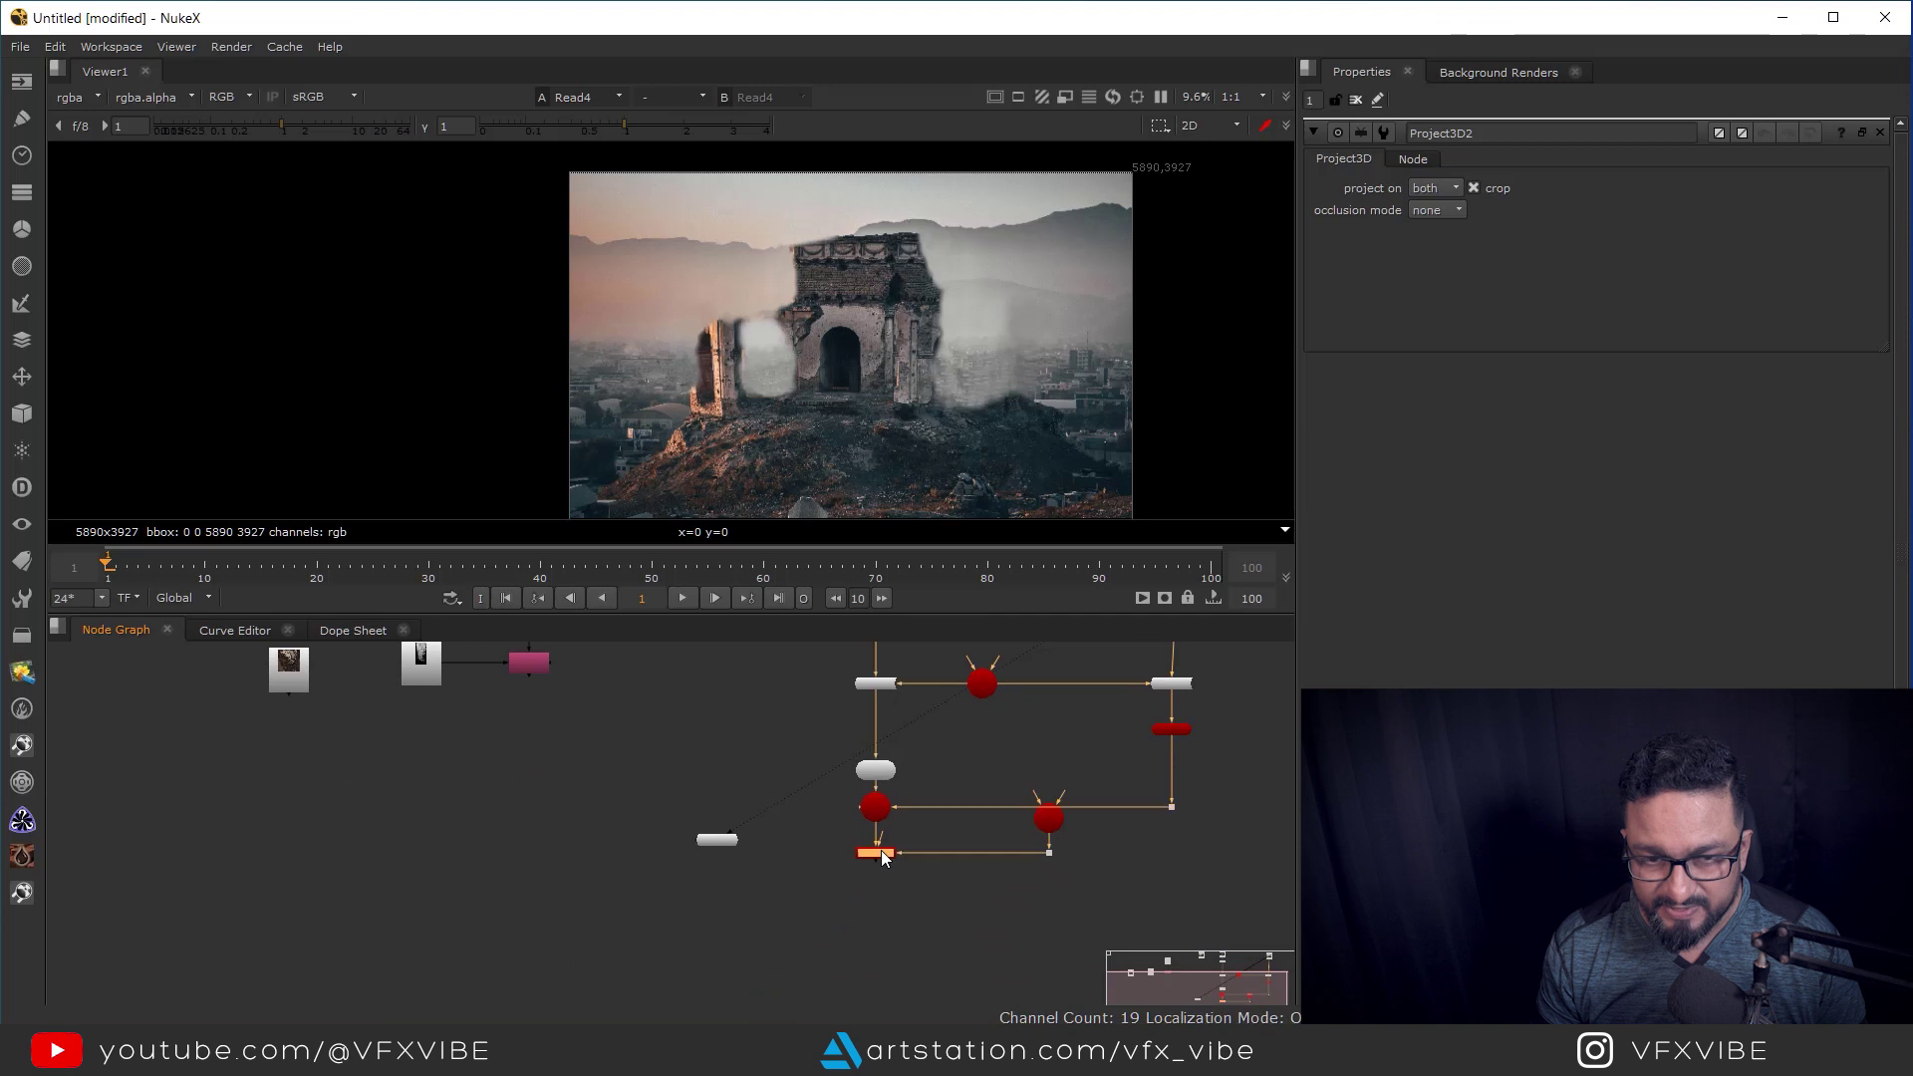
click(881, 851)
key(1)
key(Tab)
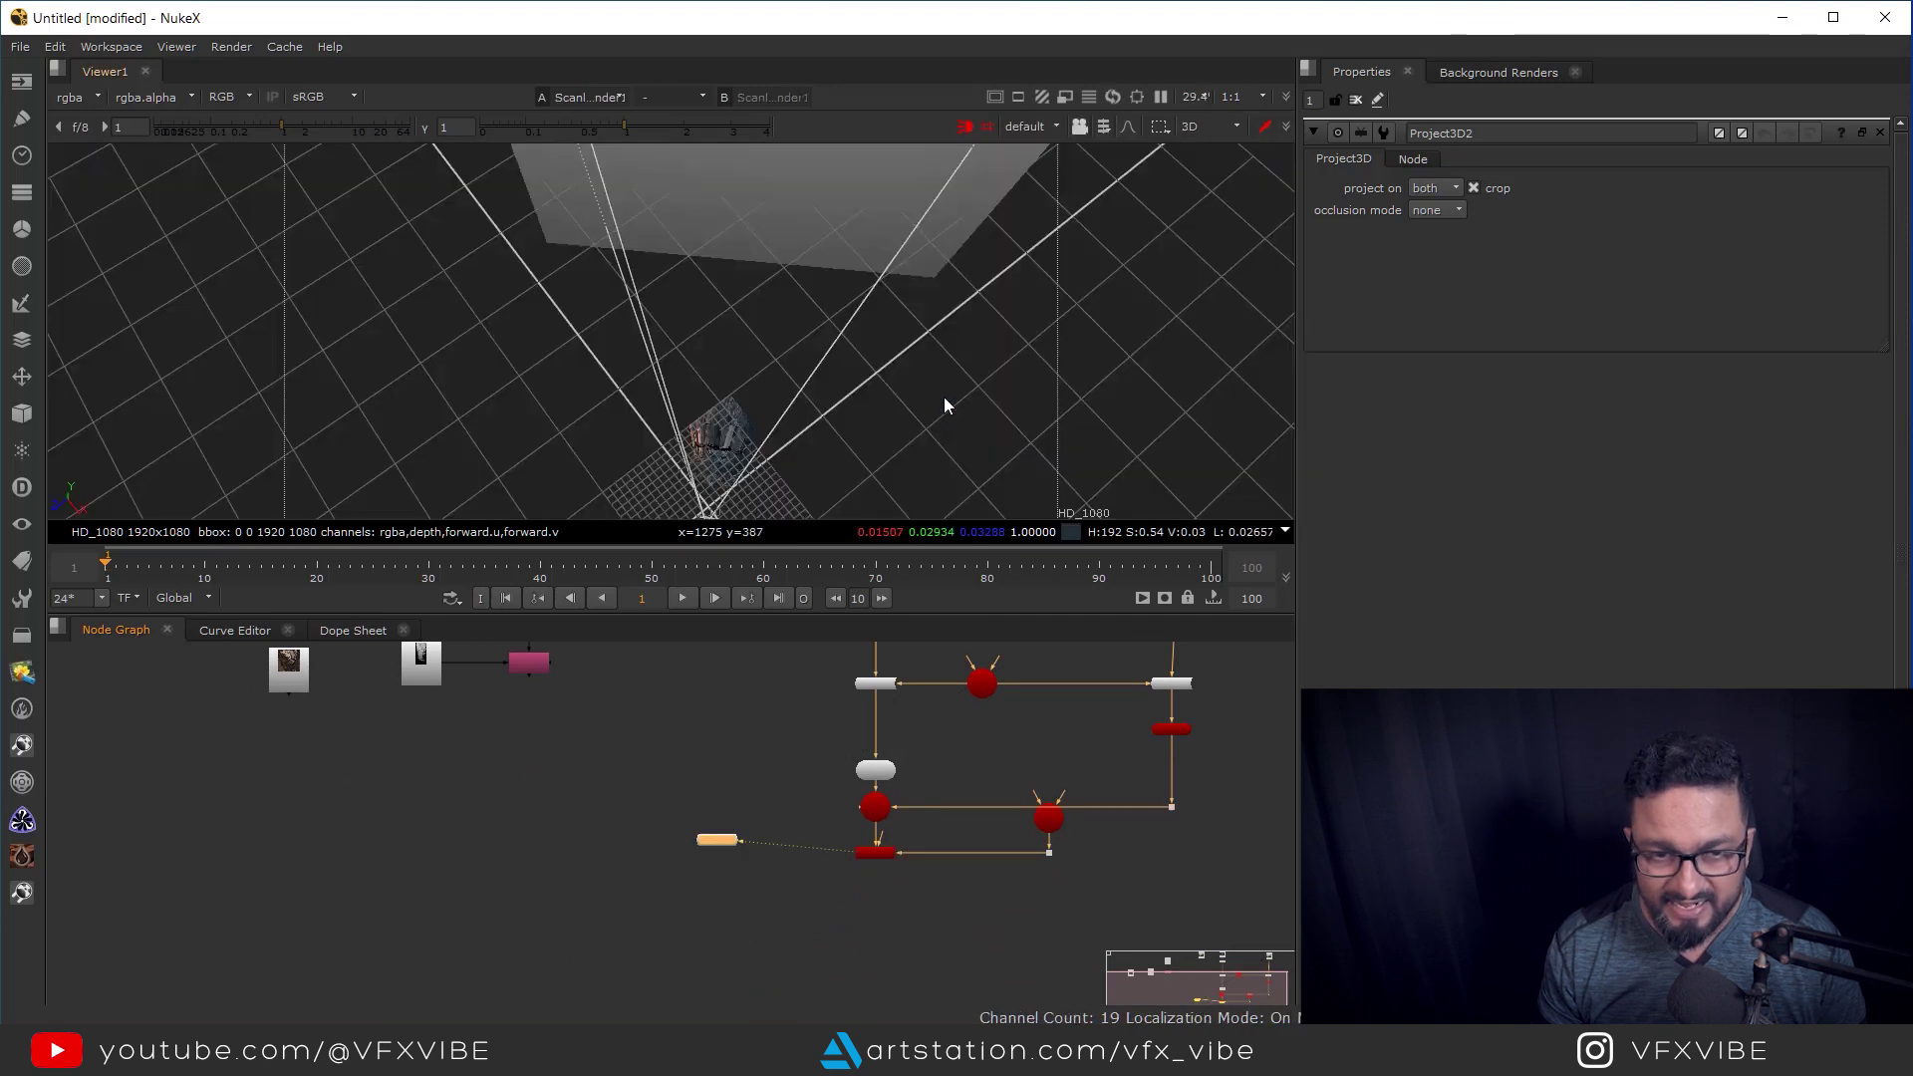
Space out the Viewer, ScanlineRender and Camera1 nodes below the Scene node.
ctrl+drag(923, 356, 1024, 869)
middle_drag(989, 856, 927, 827)
scroll(926, 827, up, 2)
drag(657, 914, 1096, 805)
drag(773, 825, 769, 920)
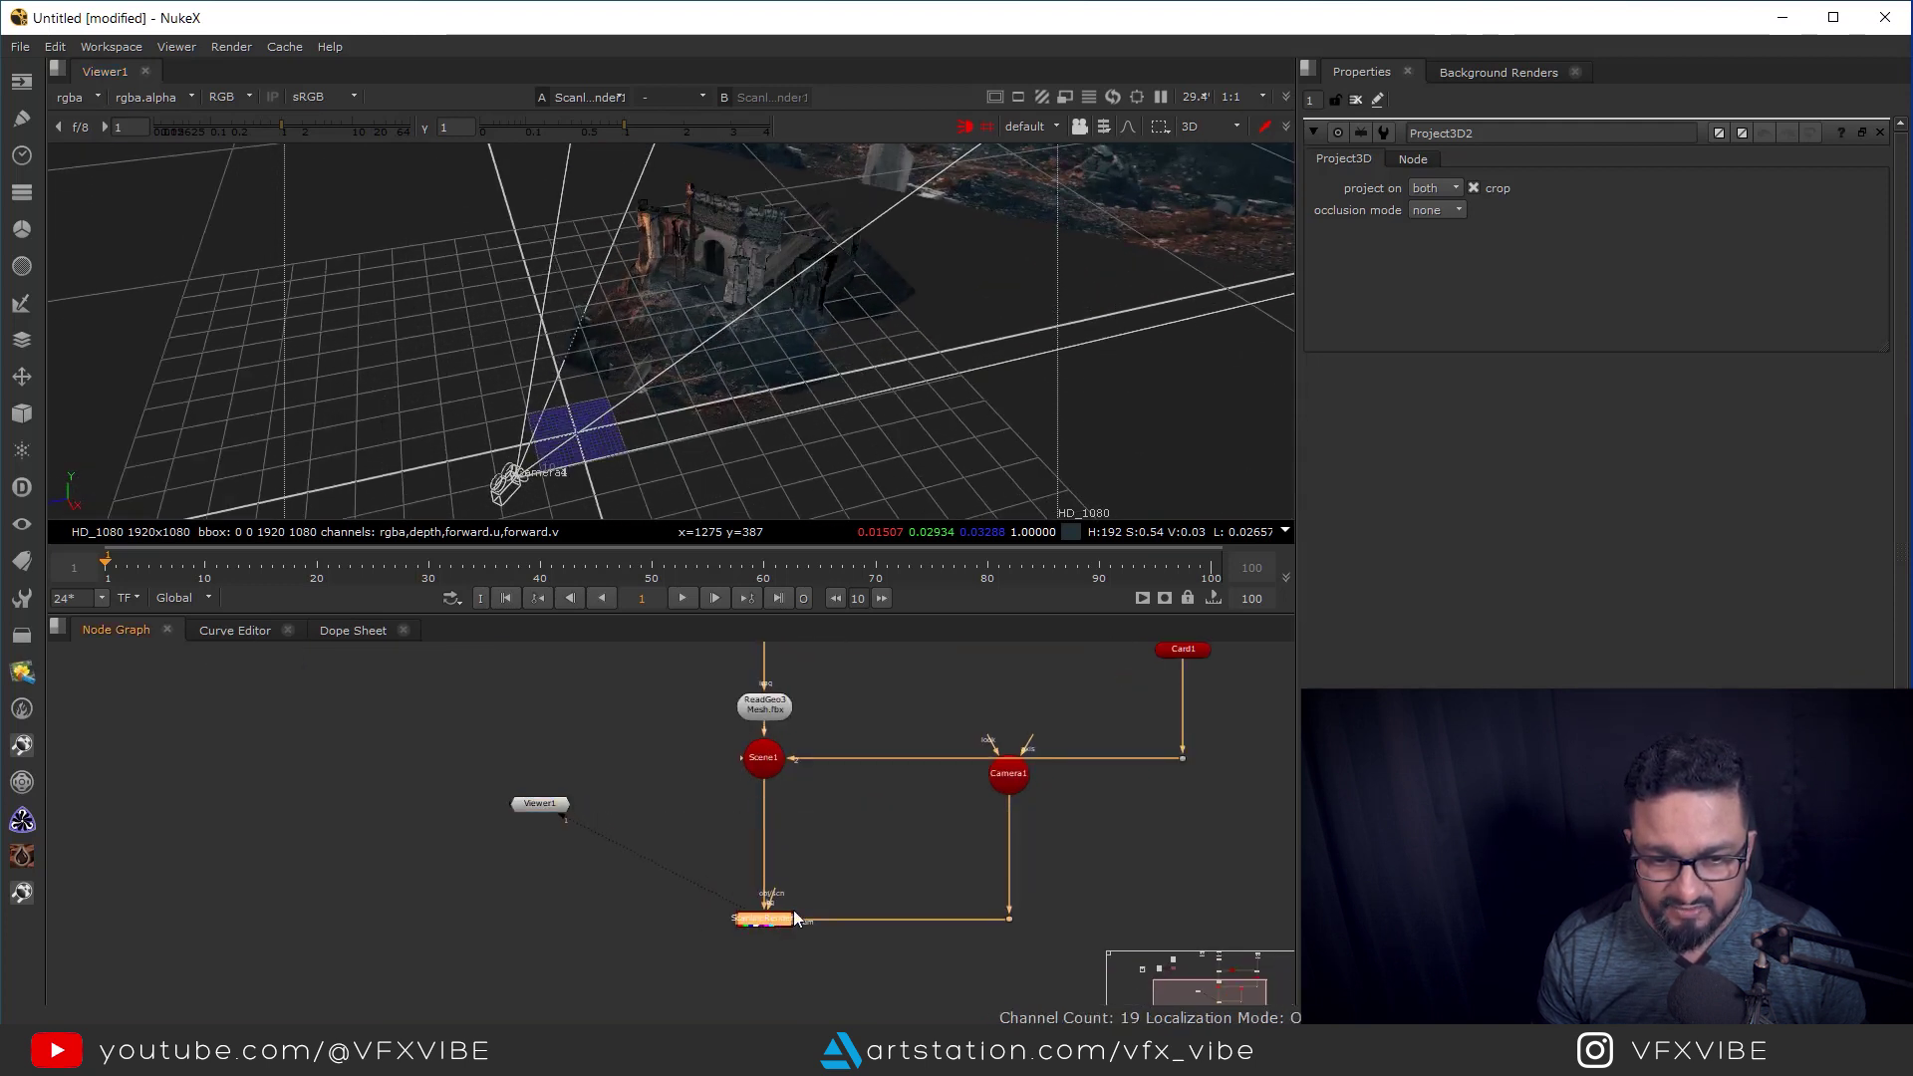
drag(1016, 783, 1016, 836)
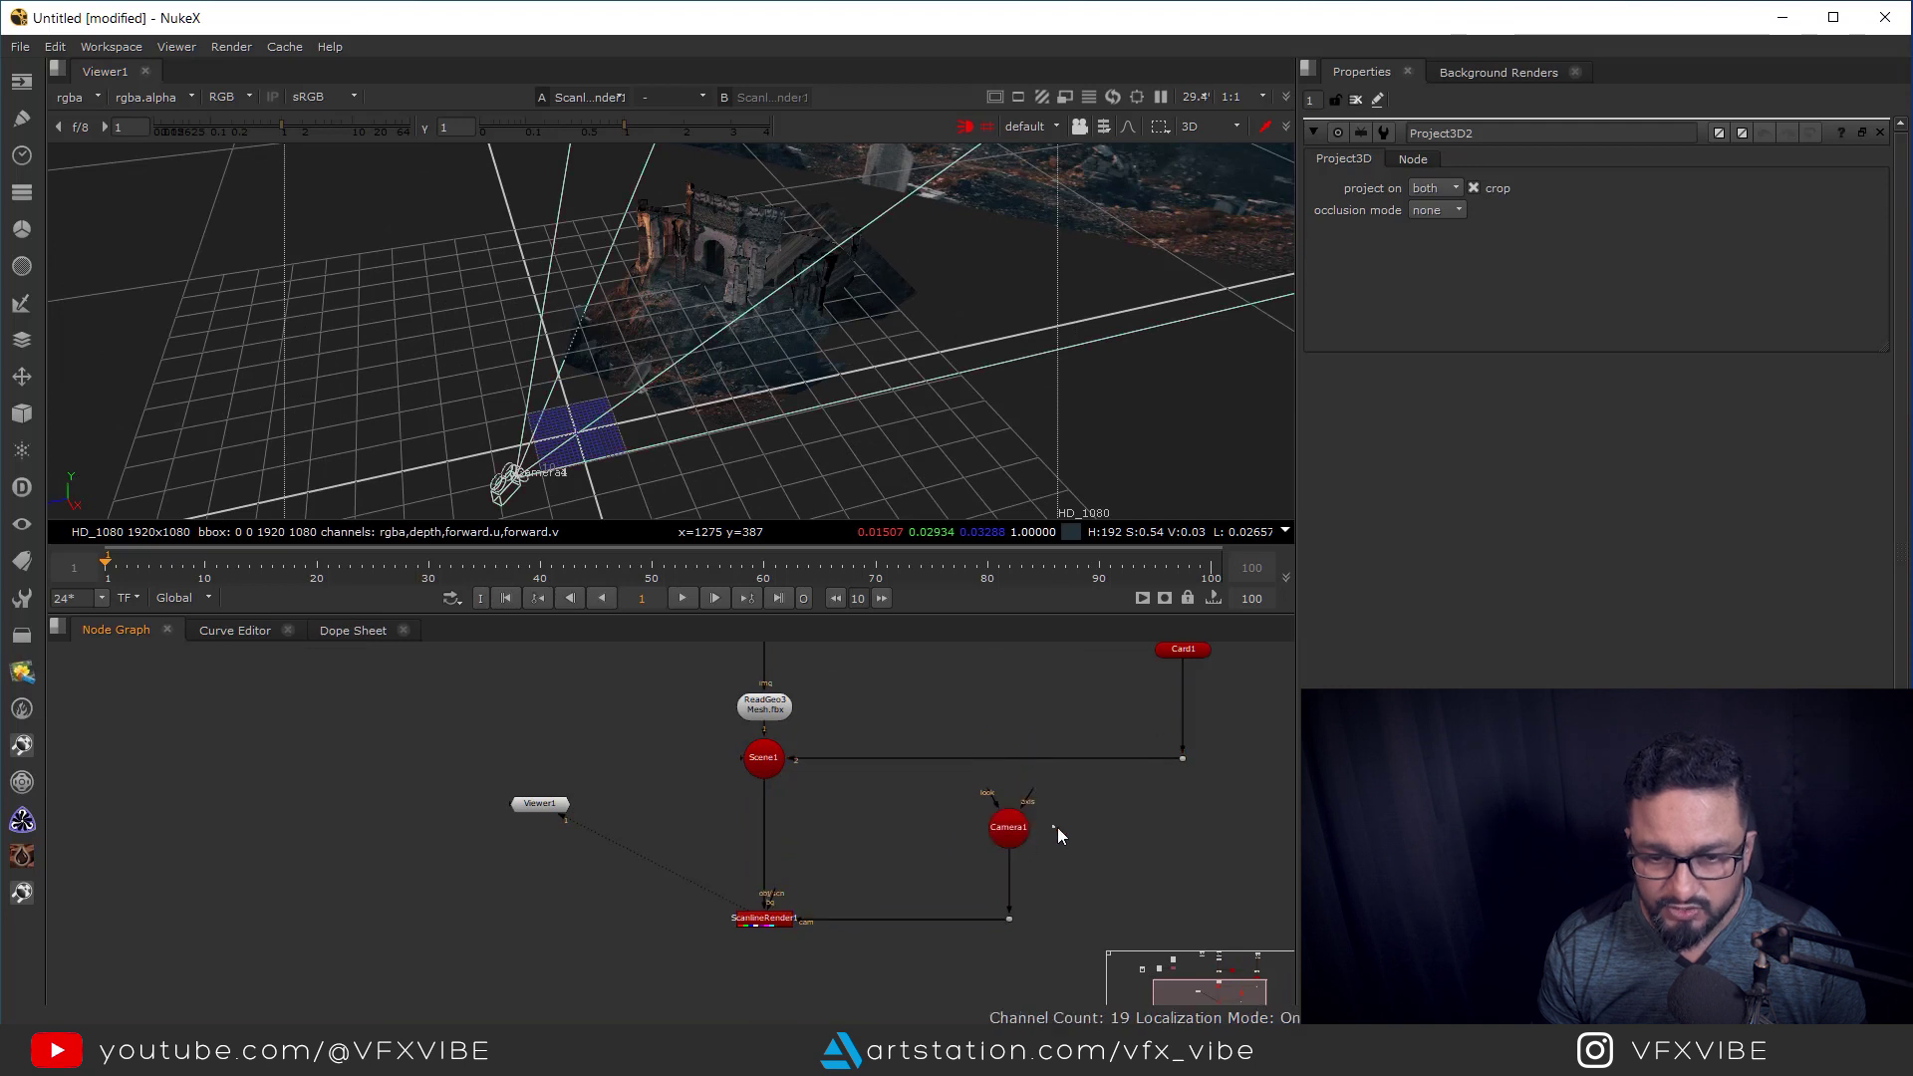
Turn off read from file on Camera1, key its translation at frame 1, and move it toward the castle at frame 100.
double_click(1018, 837)
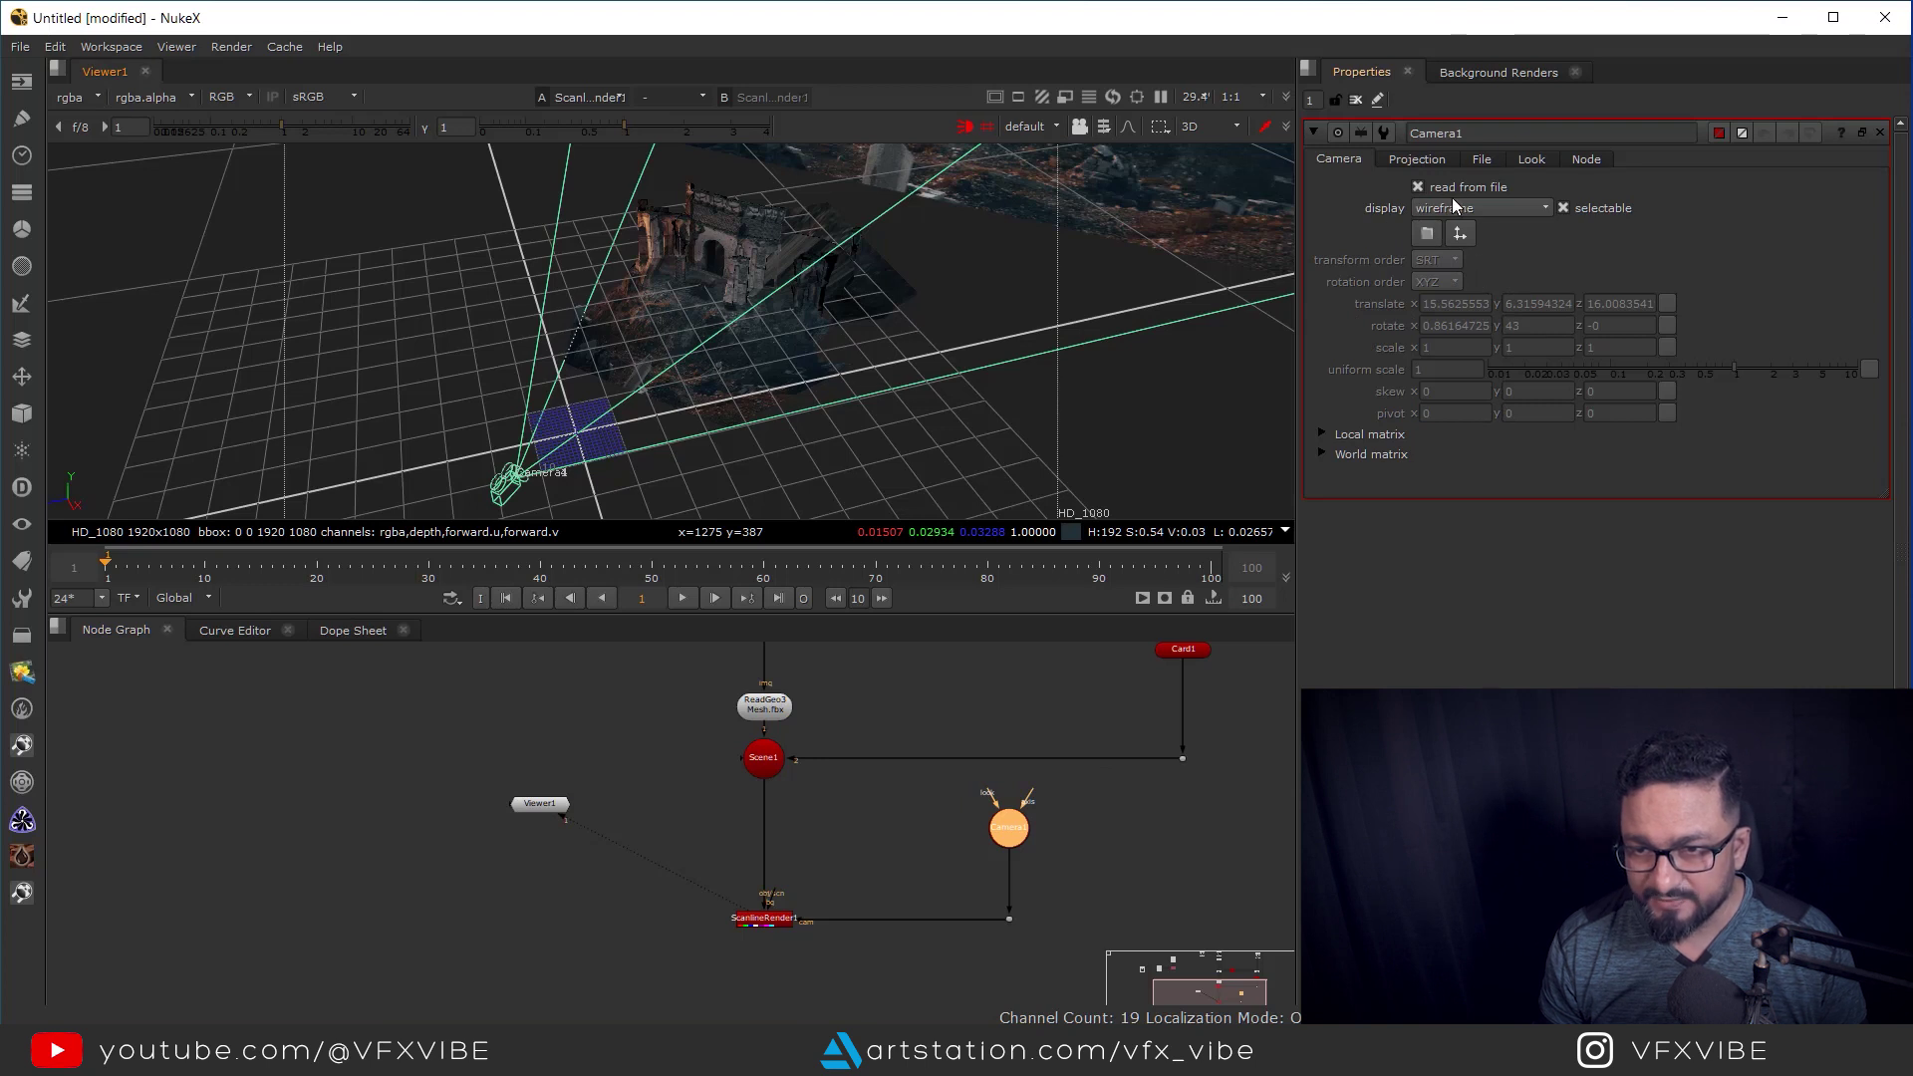
click(1417, 186)
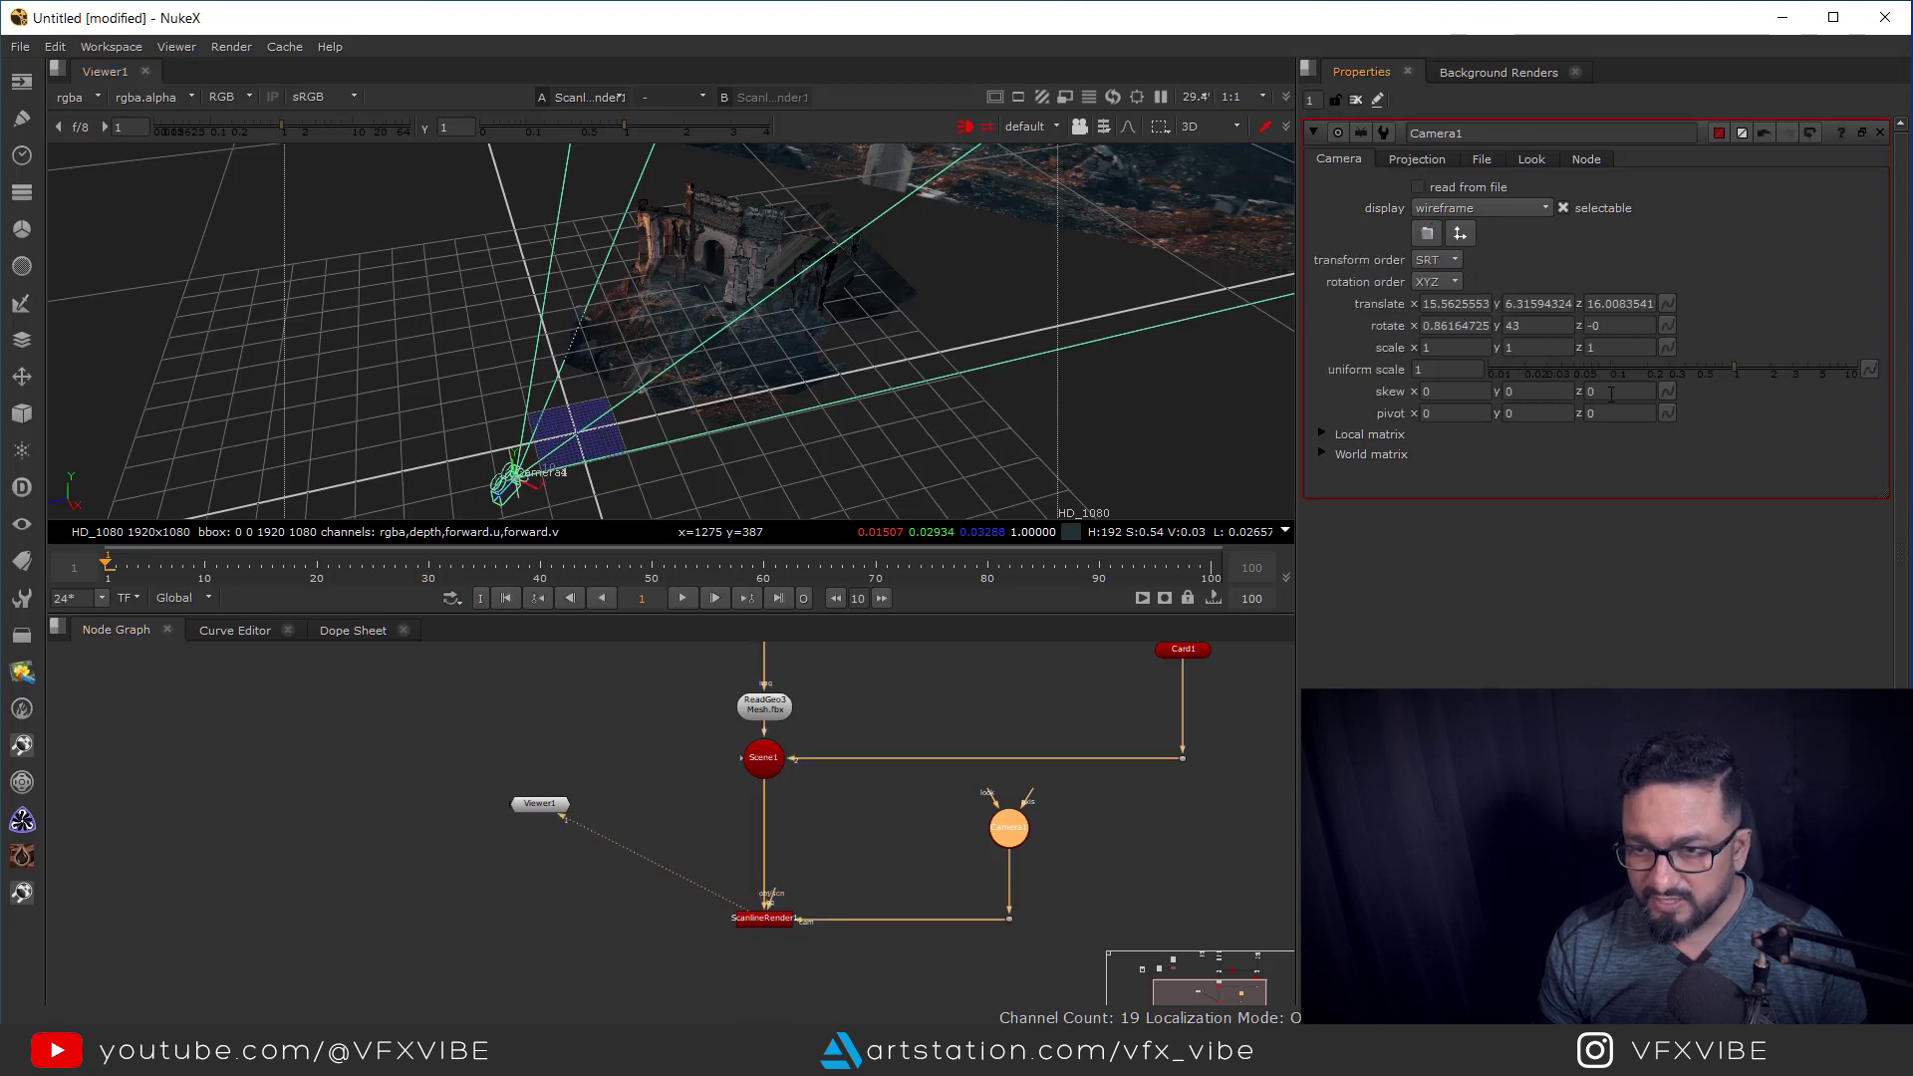
click(1667, 303)
click(1736, 306)
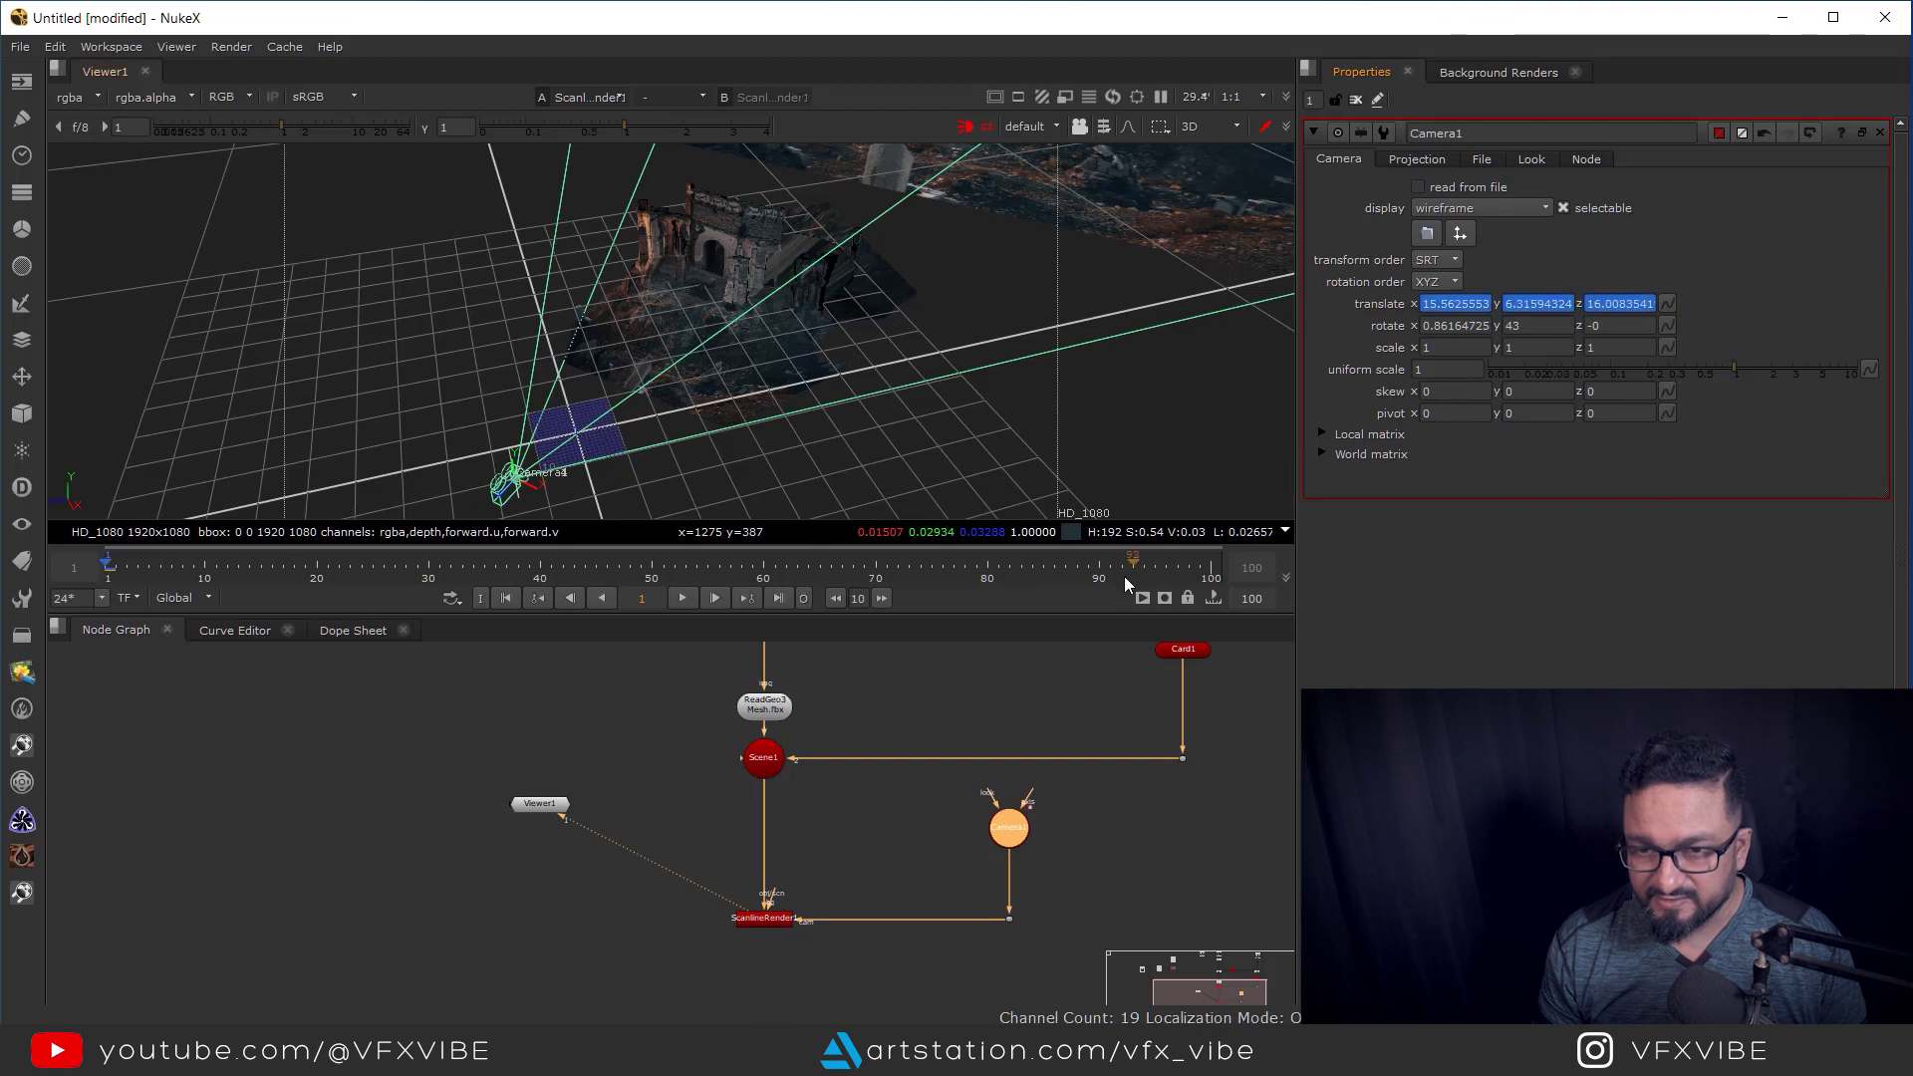
click(776, 600)
ctrl+drag(833, 423, 583, 362)
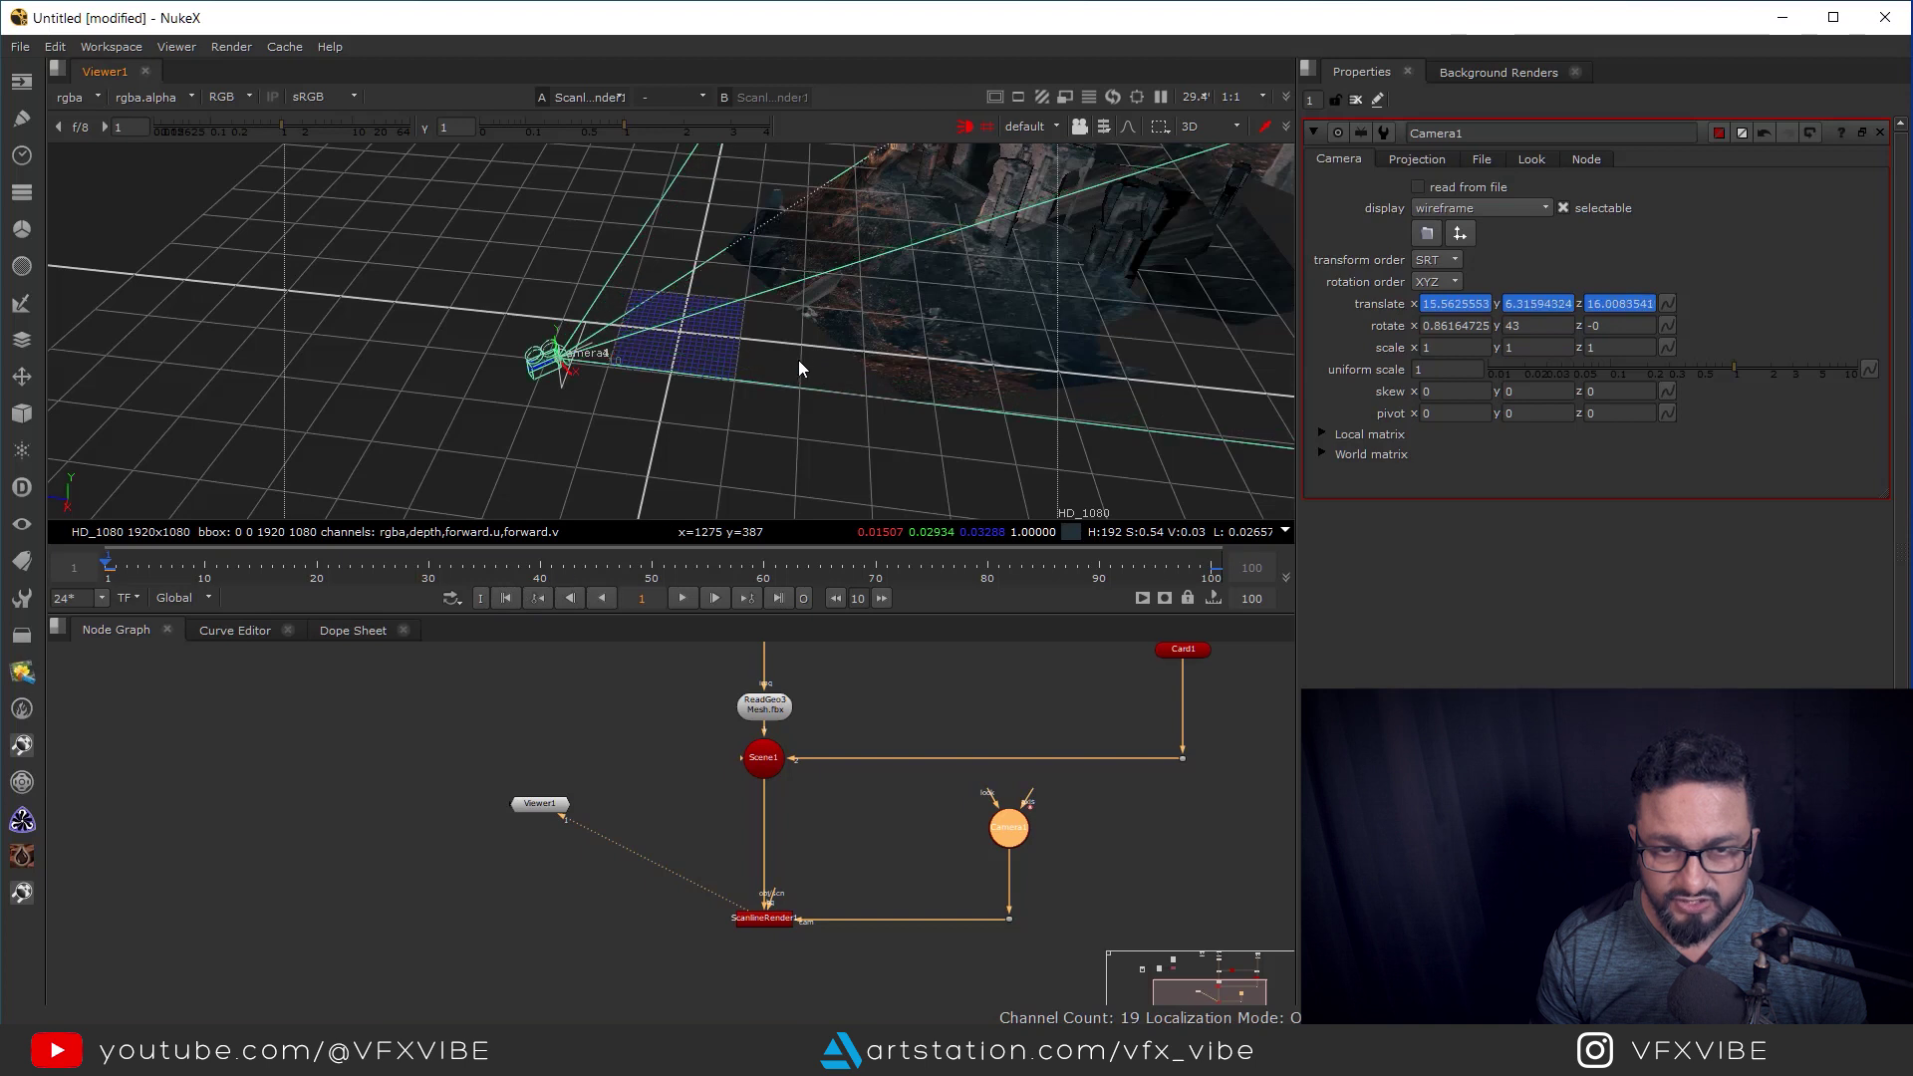
Play the animated camera move in the 2D view and check the rendered projection.
key(Tab)
click(682, 597)
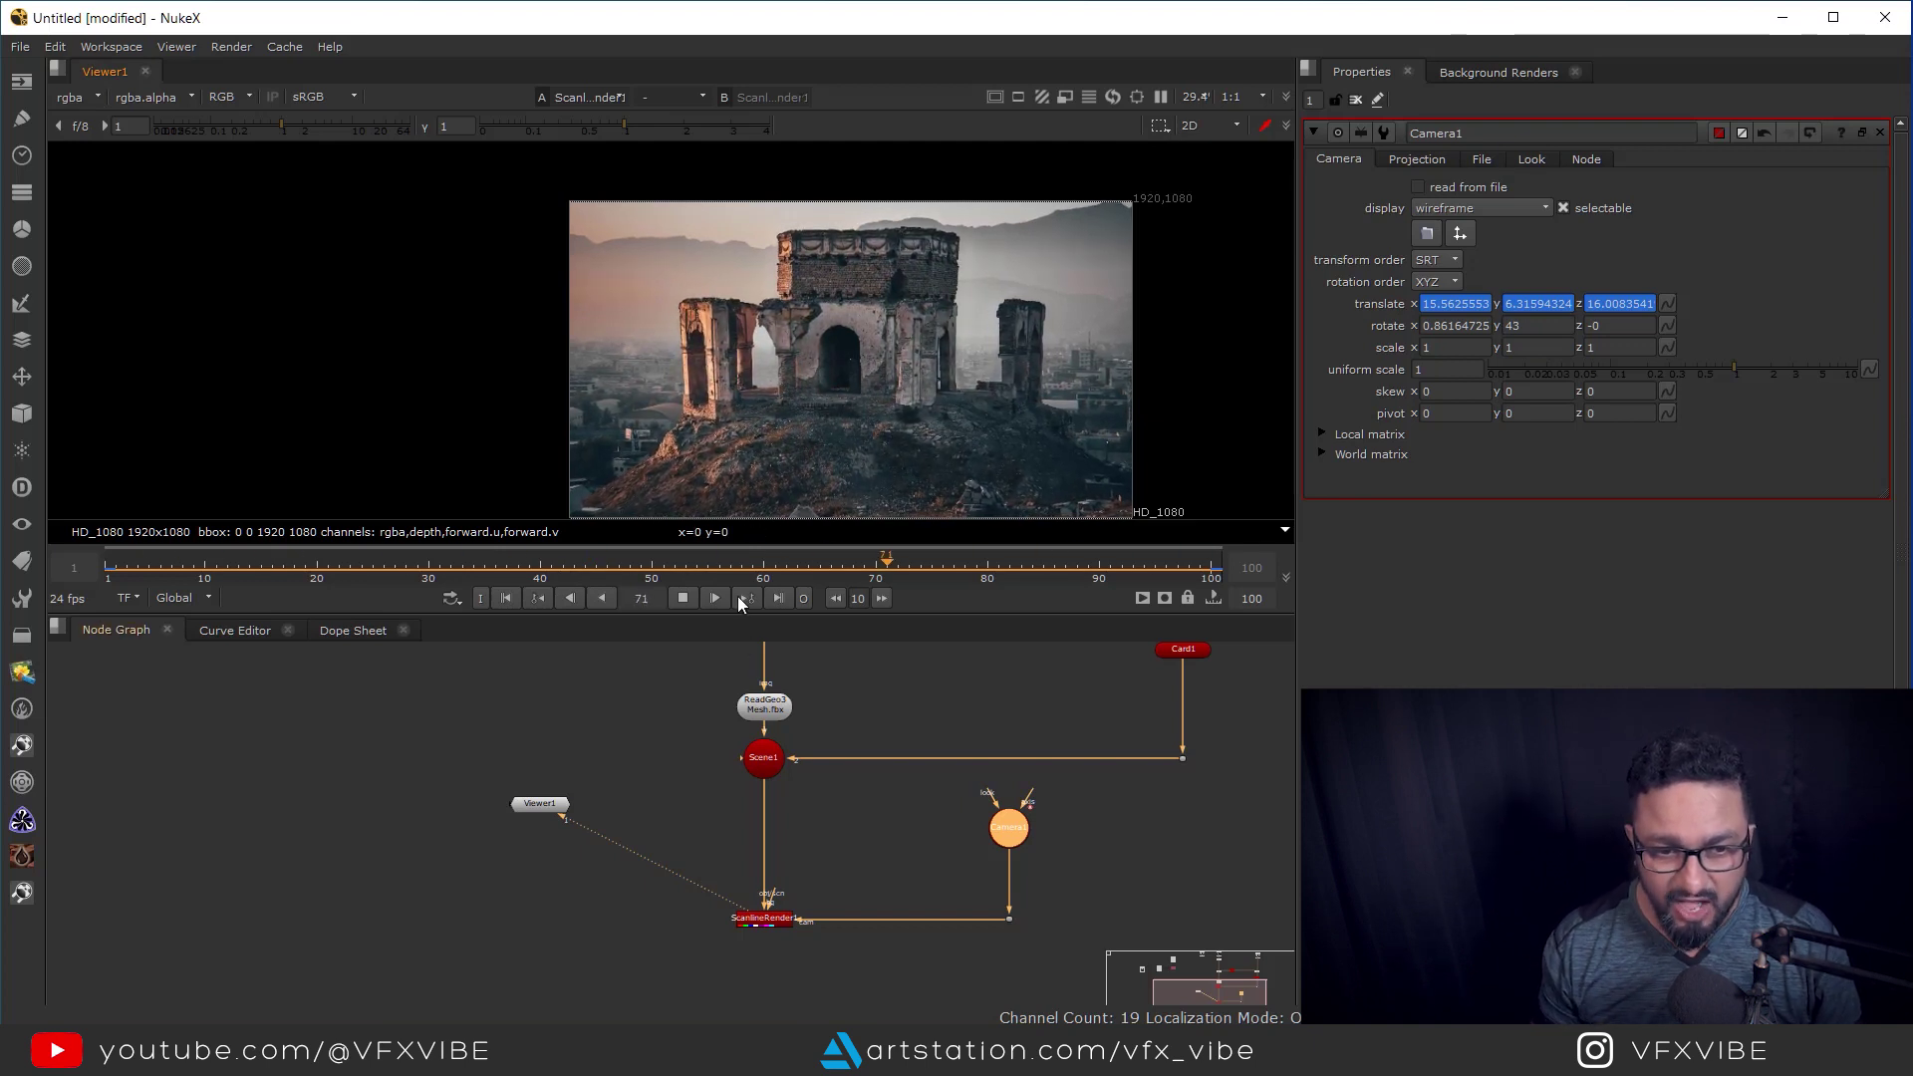
click(682, 598)
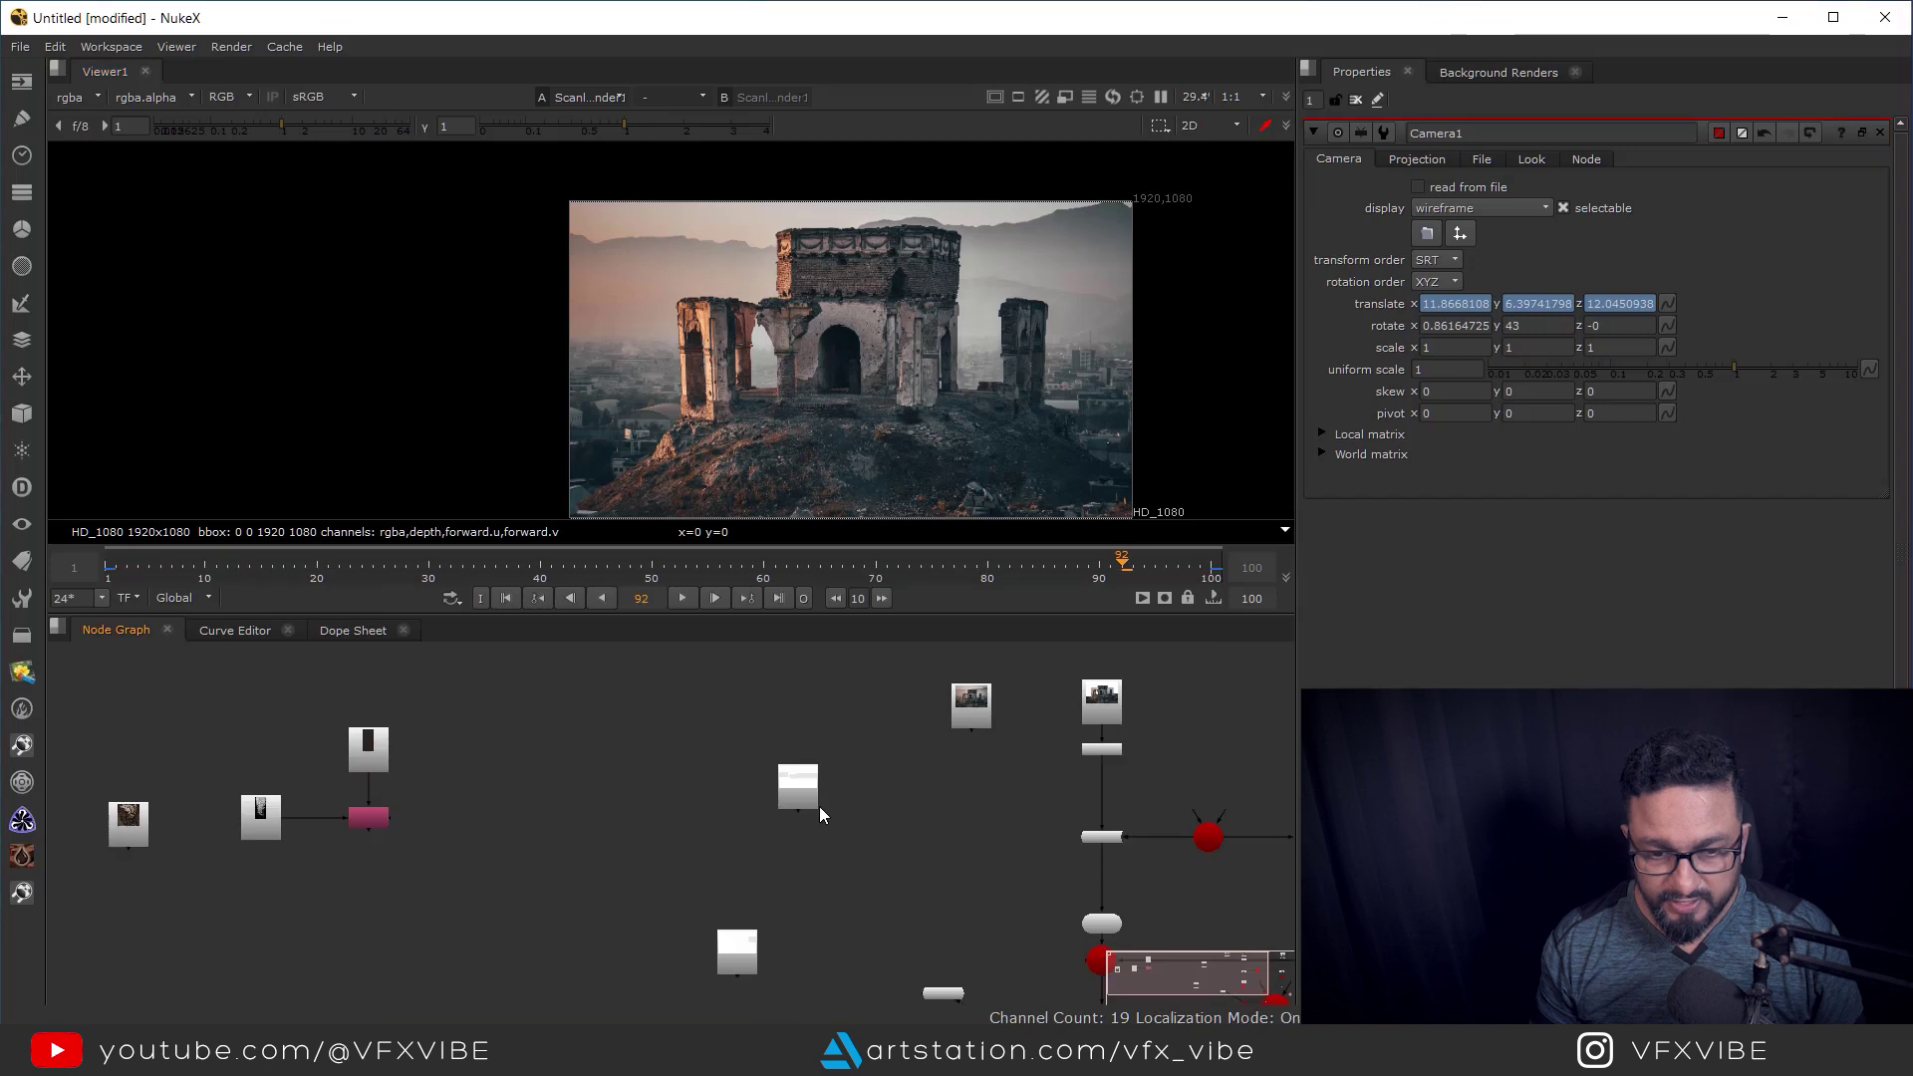
Bring the Cloud 2.png Read node near Cloud 1.png and display Cloud 1.png in the viewer.
scroll(818, 810, up, 3)
click(781, 798)
middle_drag(787, 858, 787, 724)
click(625, 977)
drag(626, 976, 601, 732)
middle_drag(735, 763, 734, 869)
click(791, 757)
key(1)
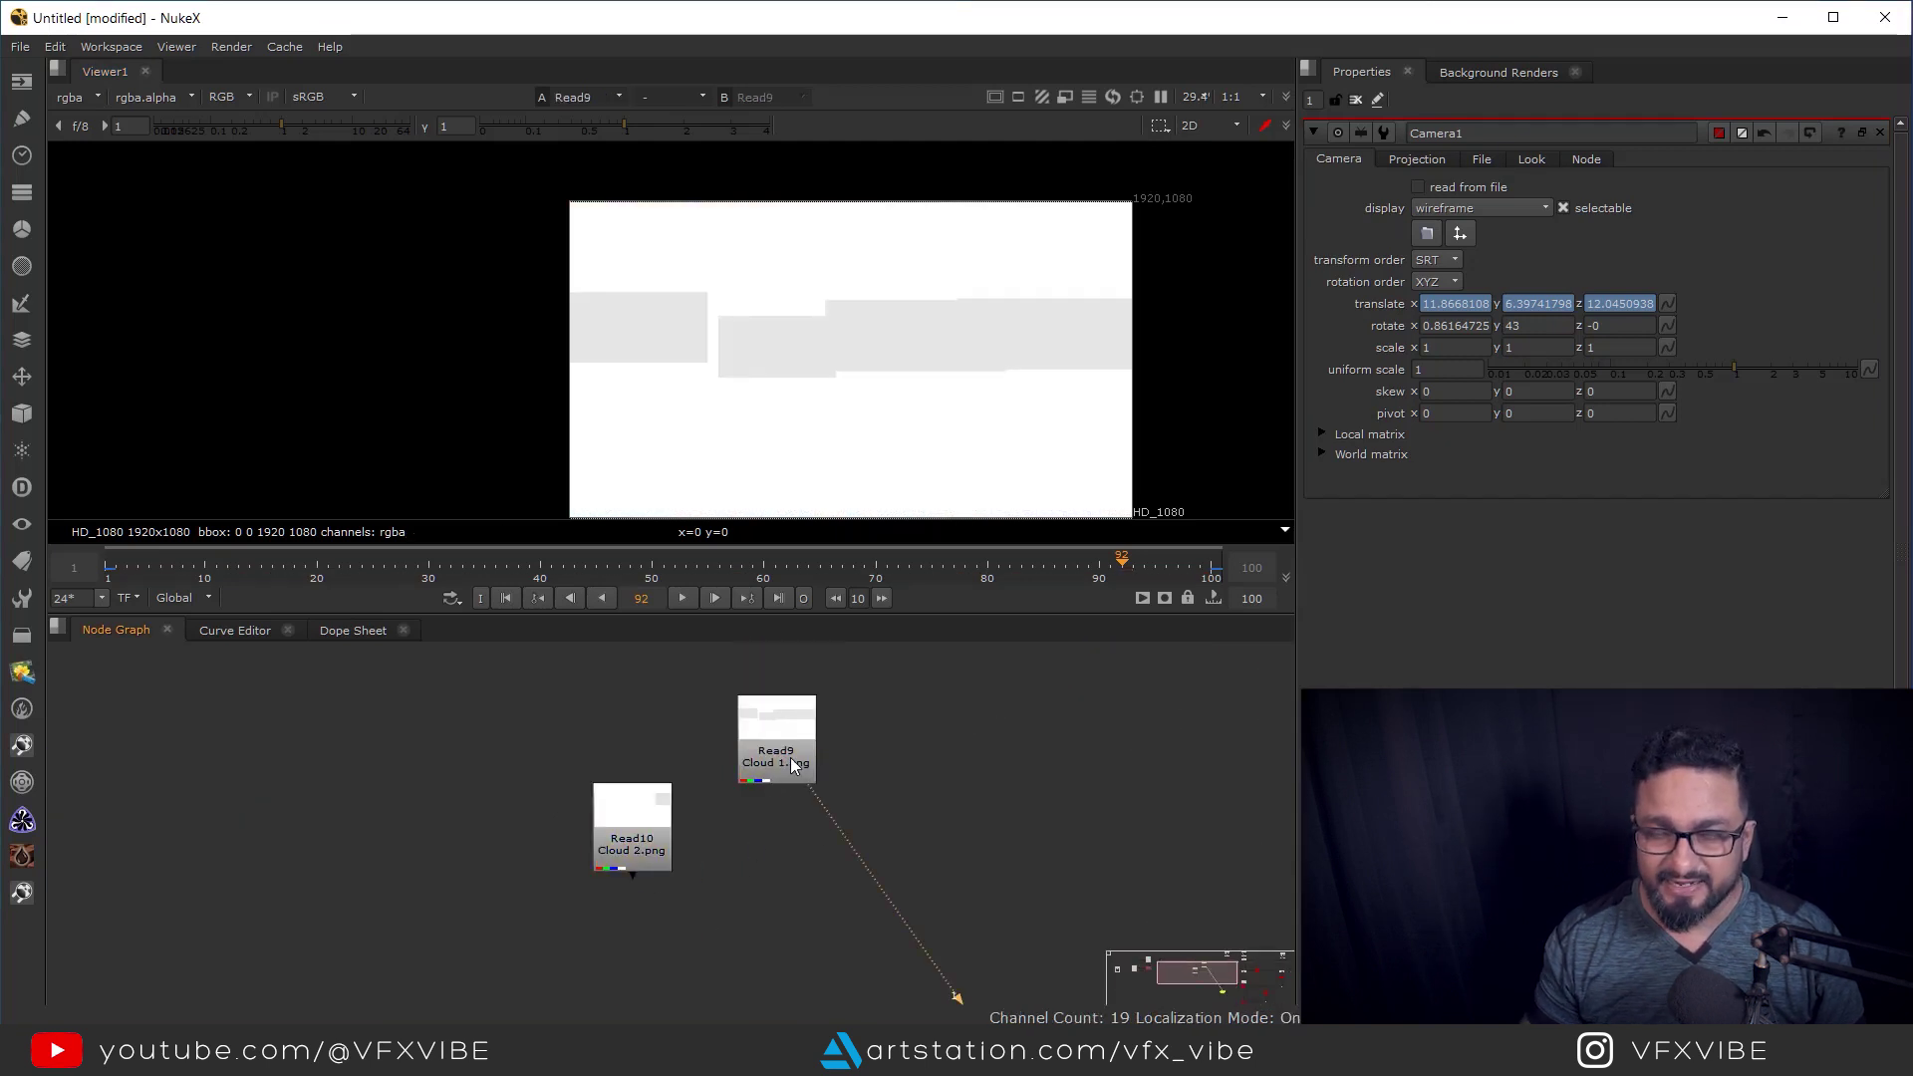
Add a Premult node below Cloud 1.png, connect it, and display the result.
key(Tab)
text(pre)
click(660, 905)
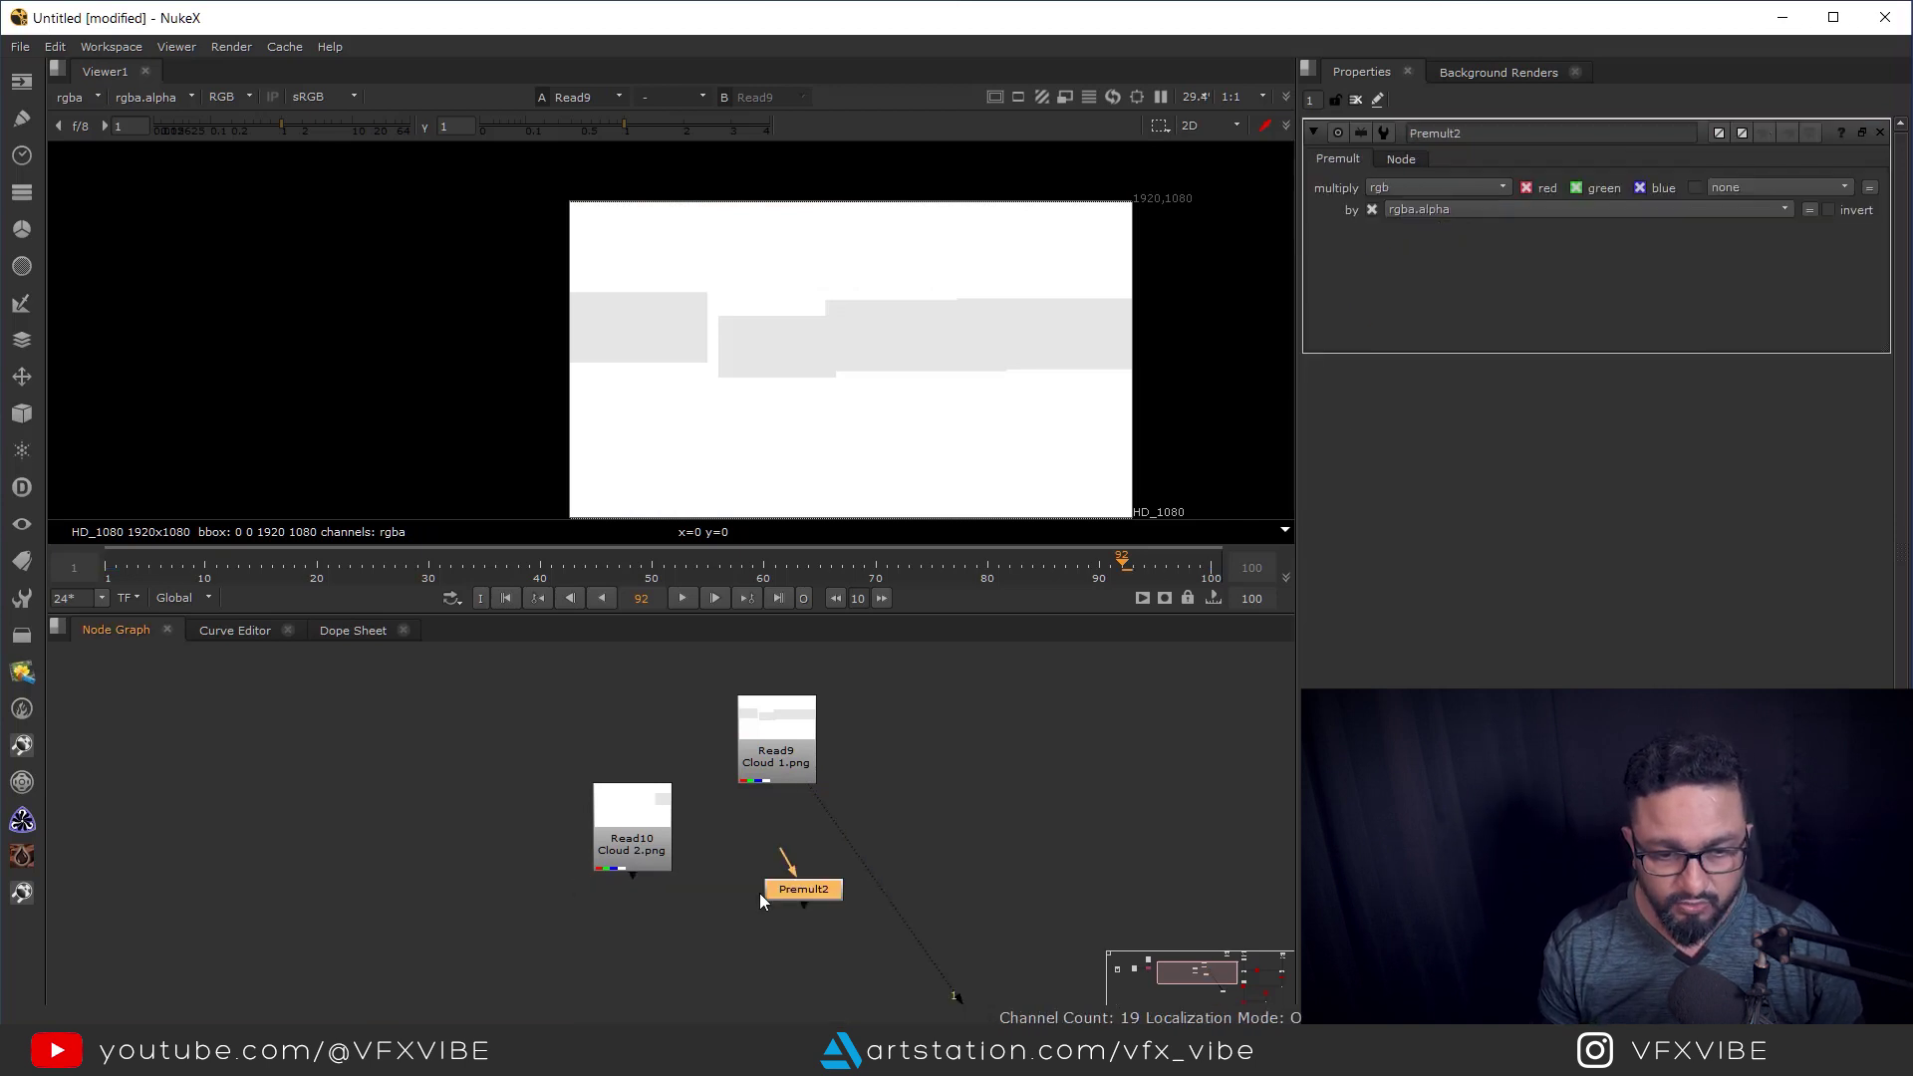
drag(803, 886, 791, 880)
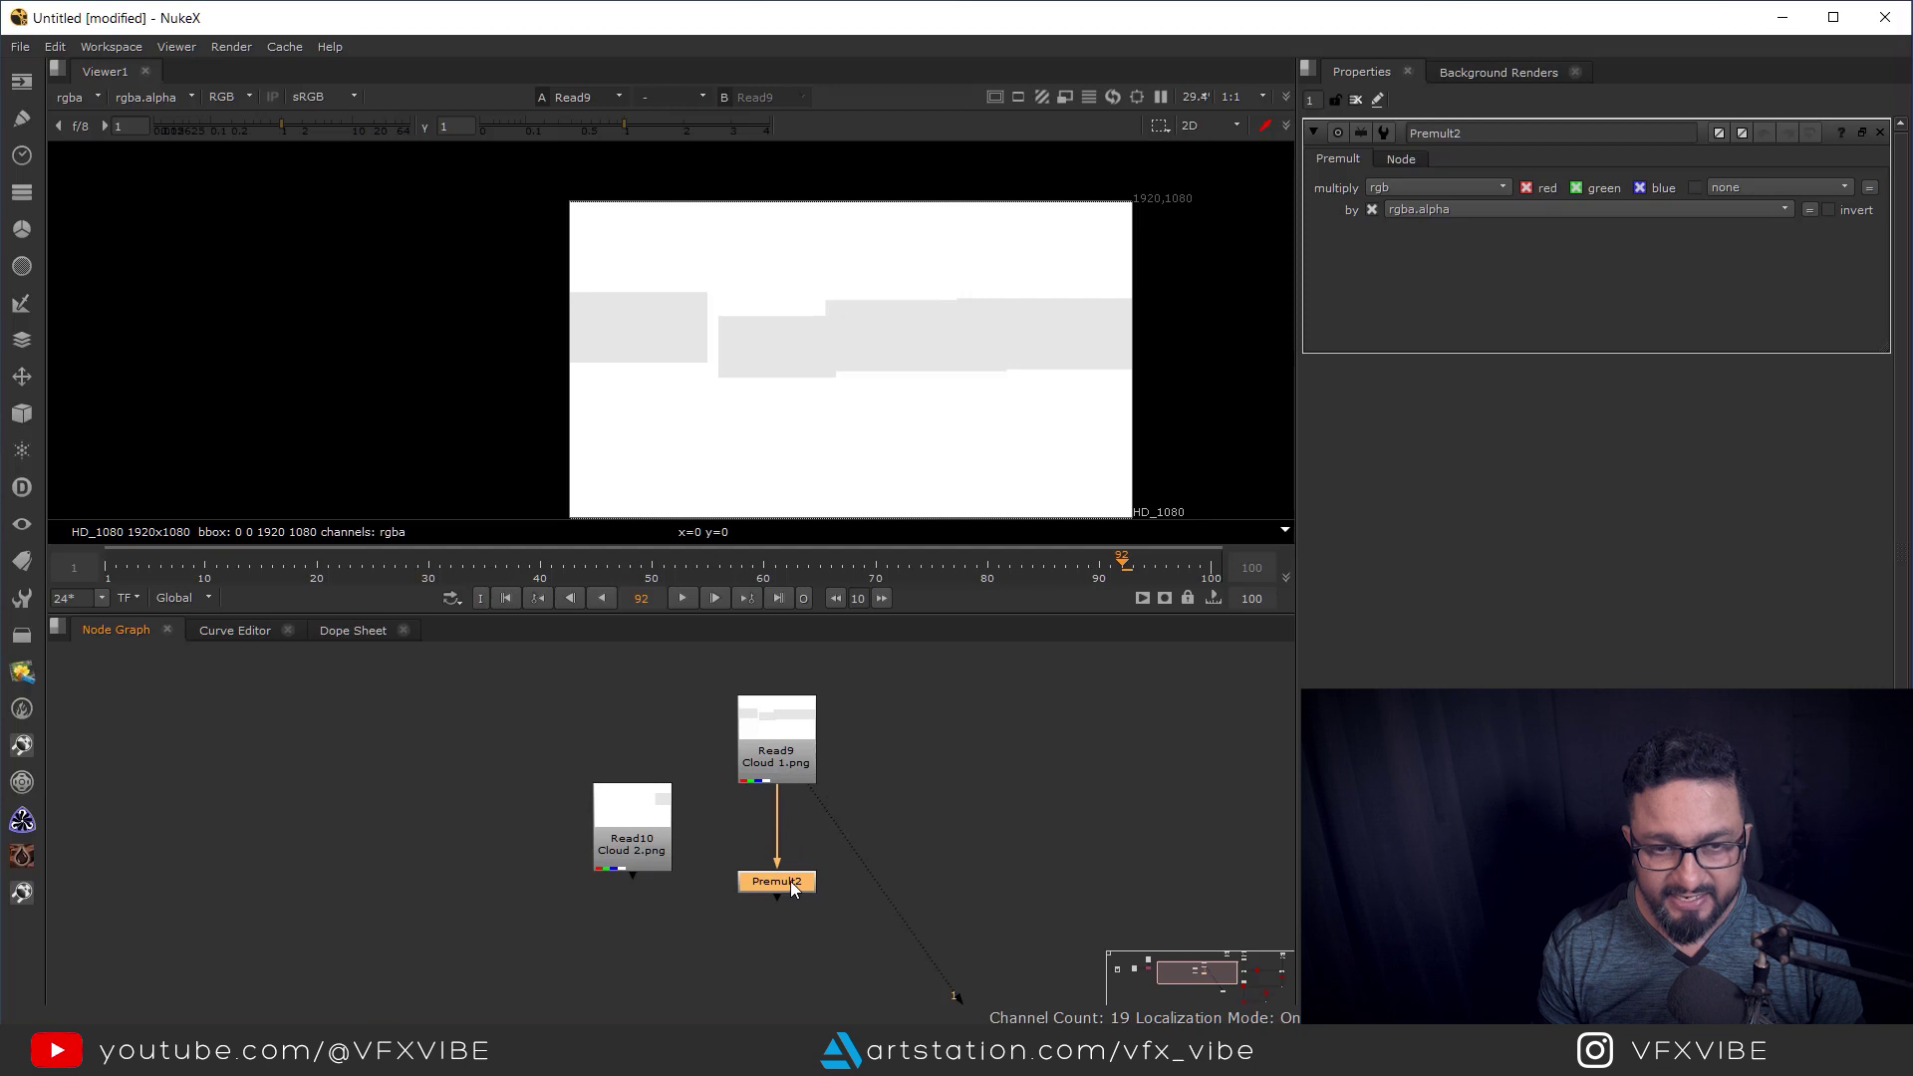
key(1)
drag(1125, 427, 1190, 438)
Move Cloud 2.png aside, connect a Premult node below it, and display its output.
middle_drag(626, 888, 701, 846)
drag(696, 807, 538, 819)
key(1)
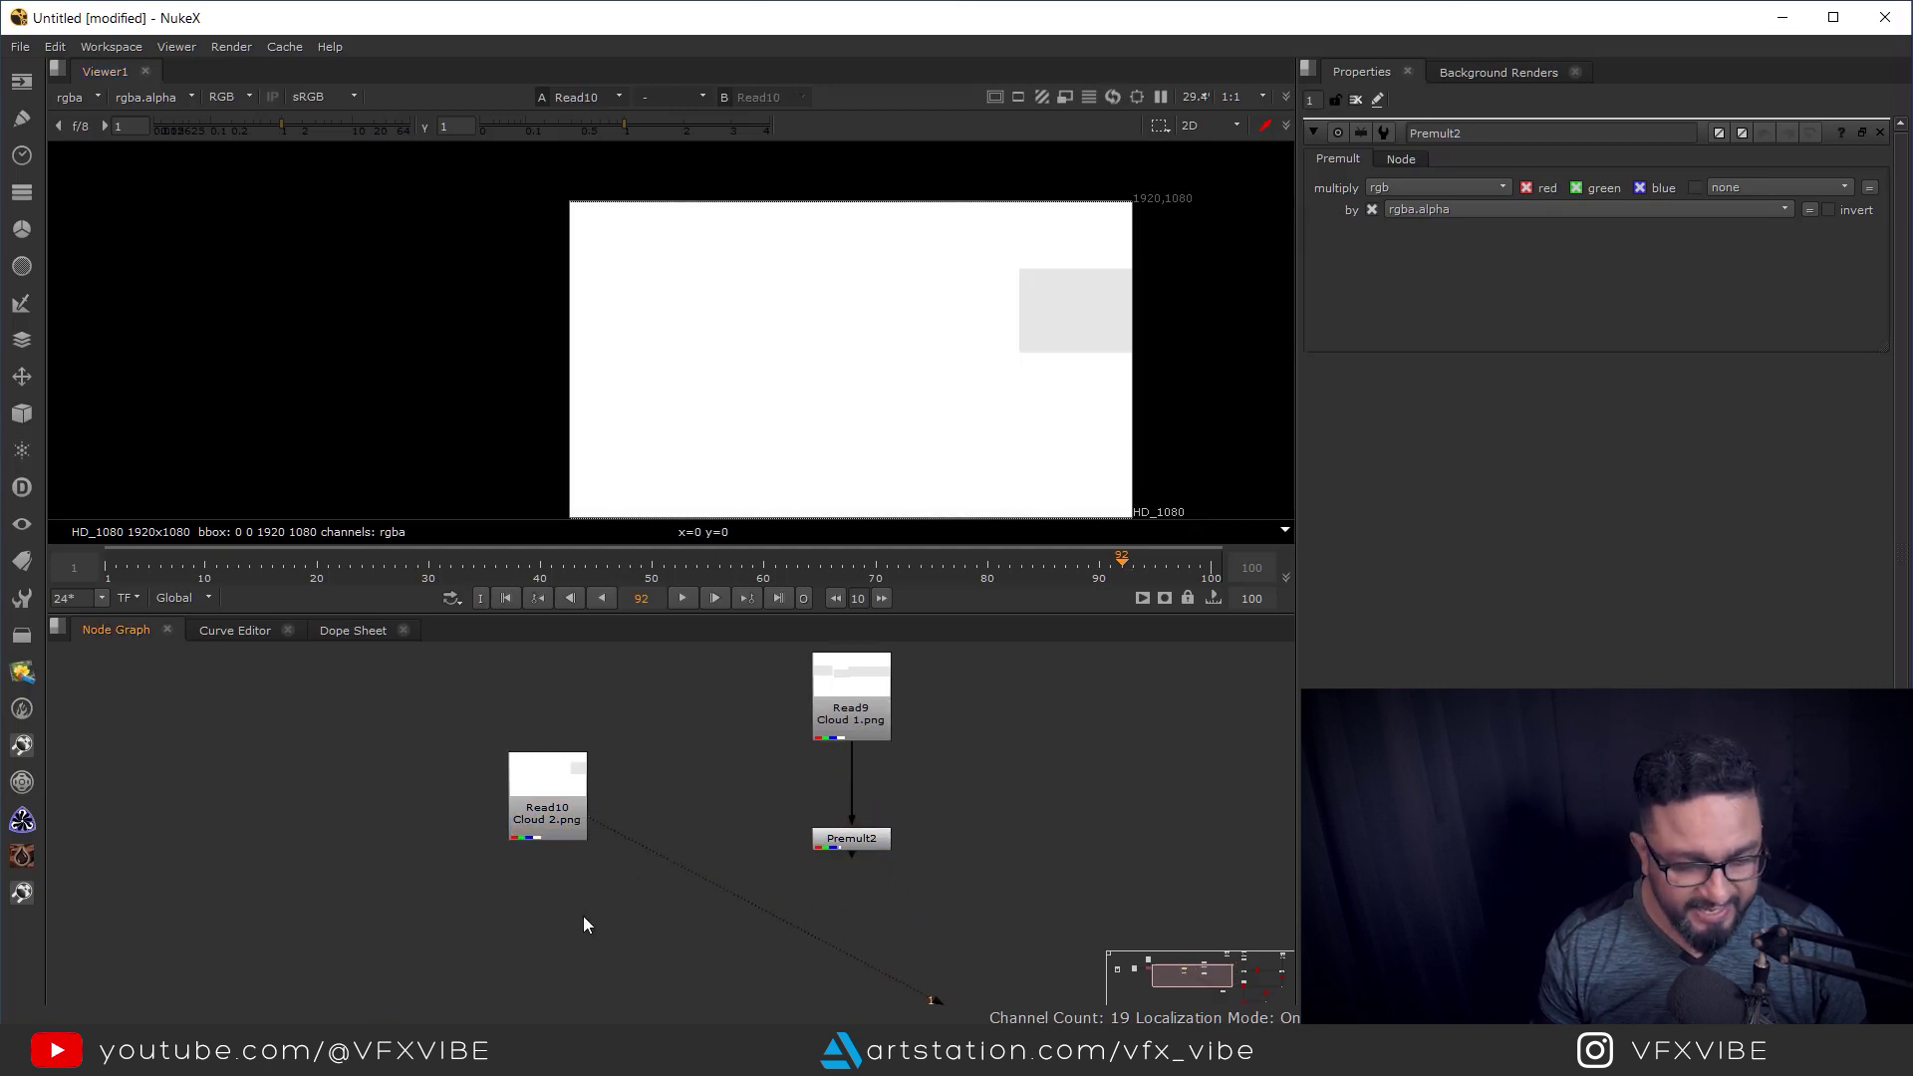
key(Tab)
text(pr)
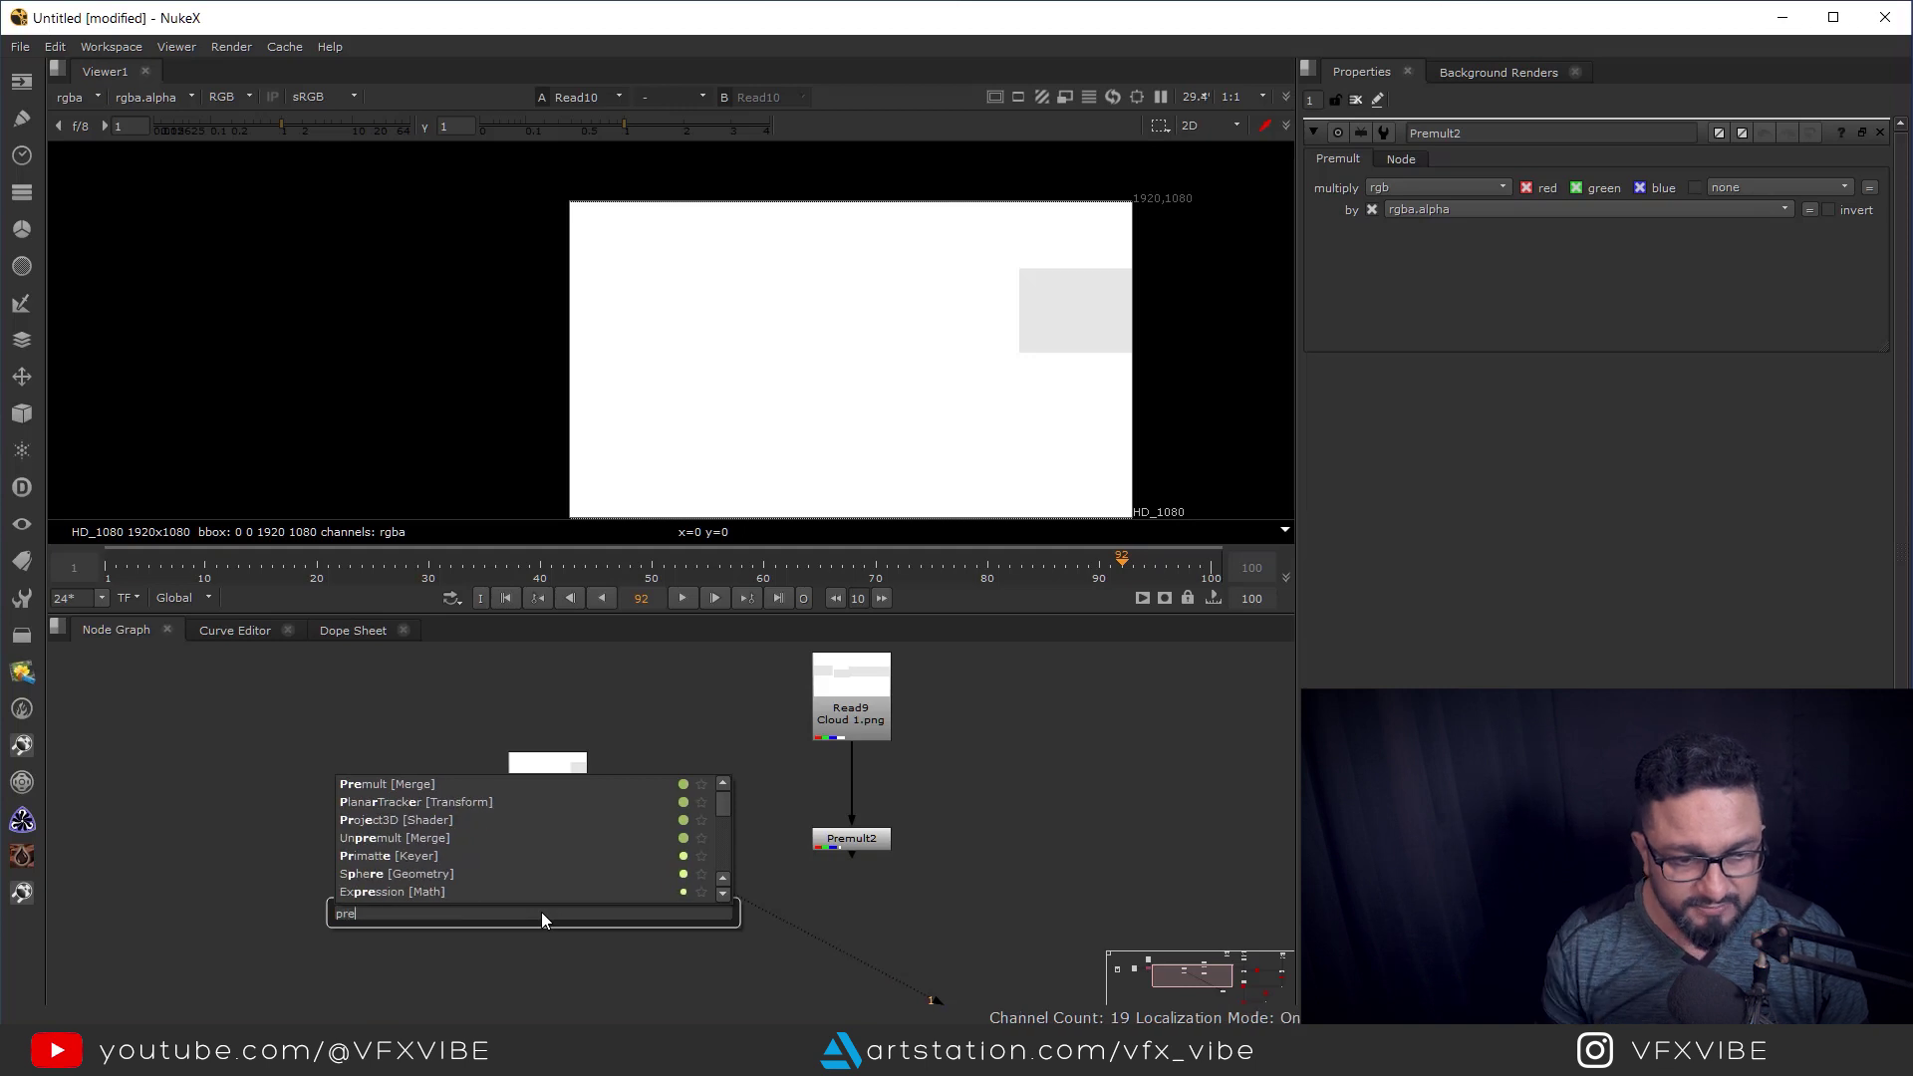
click(421, 782)
drag(584, 914, 555, 917)
key(1)
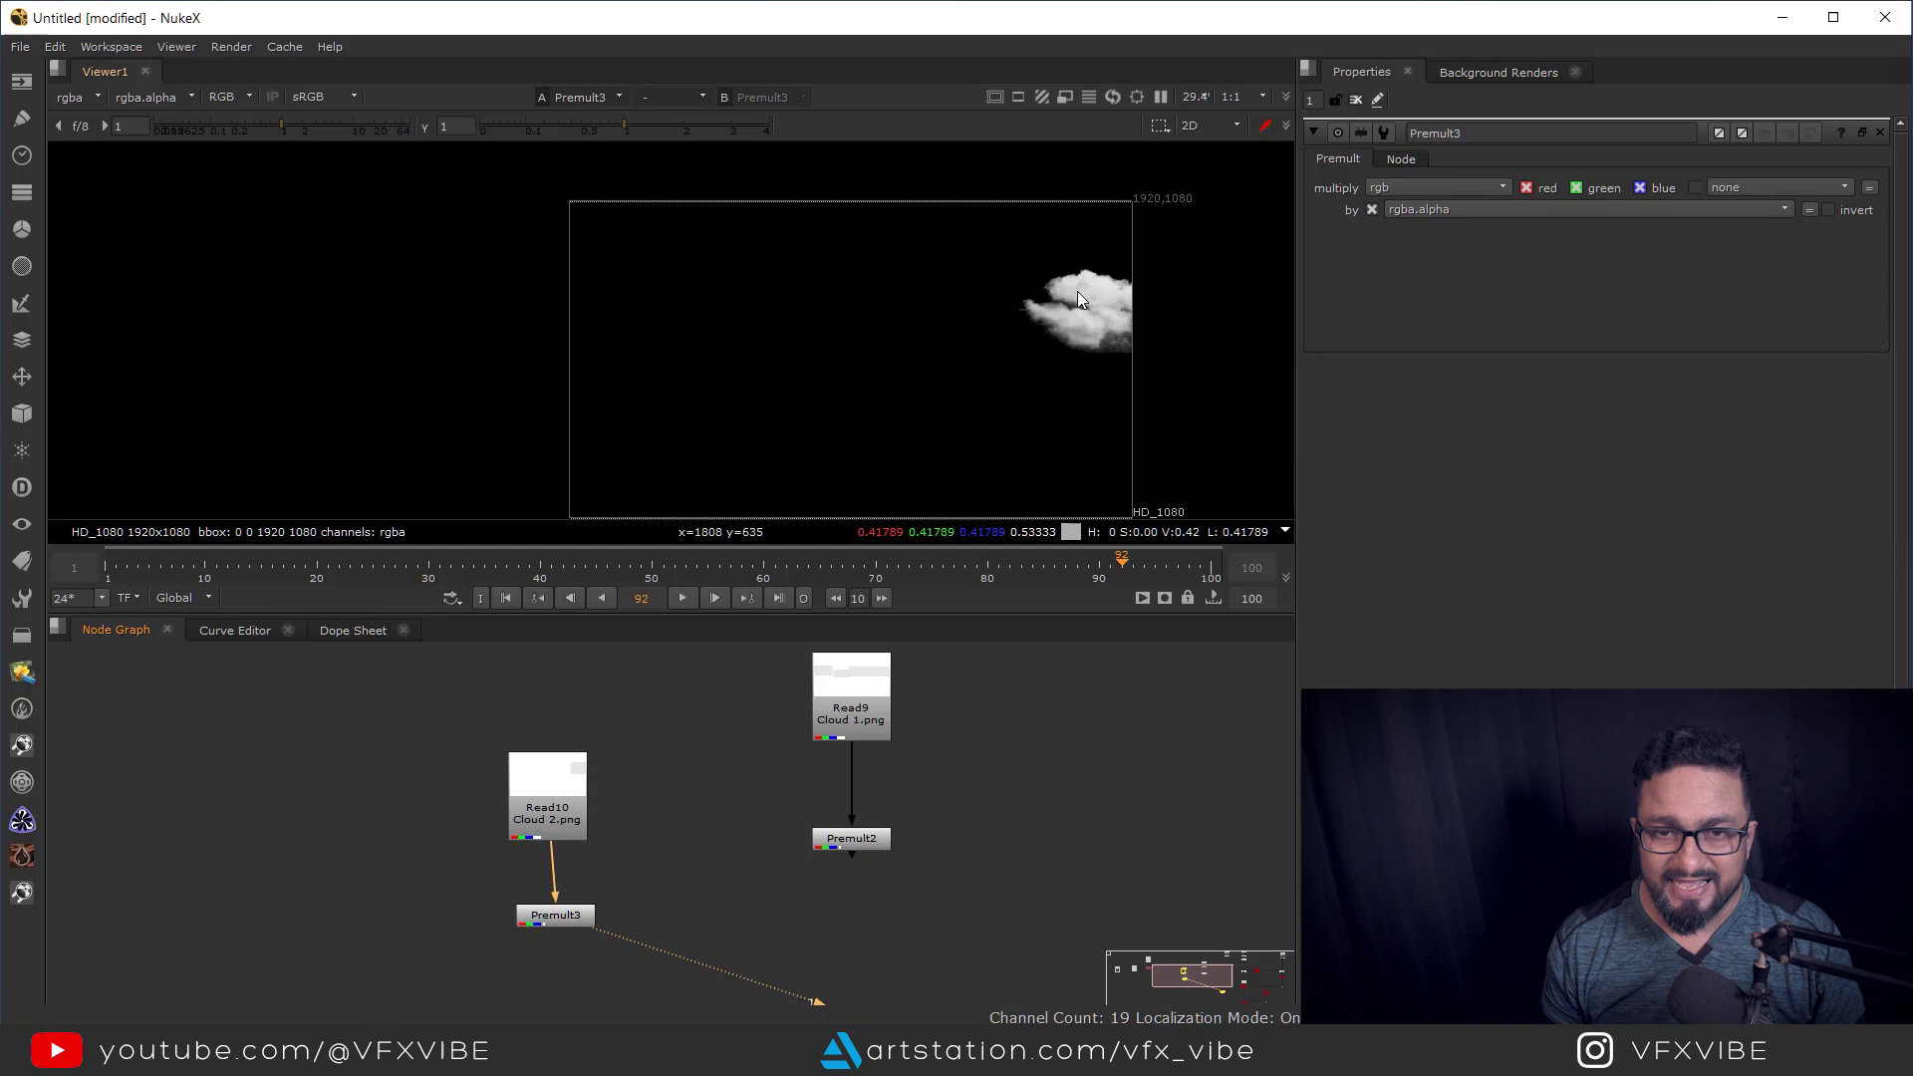
Arrange the two cloud branches with more space between them beside the projection setup.
click(875, 838)
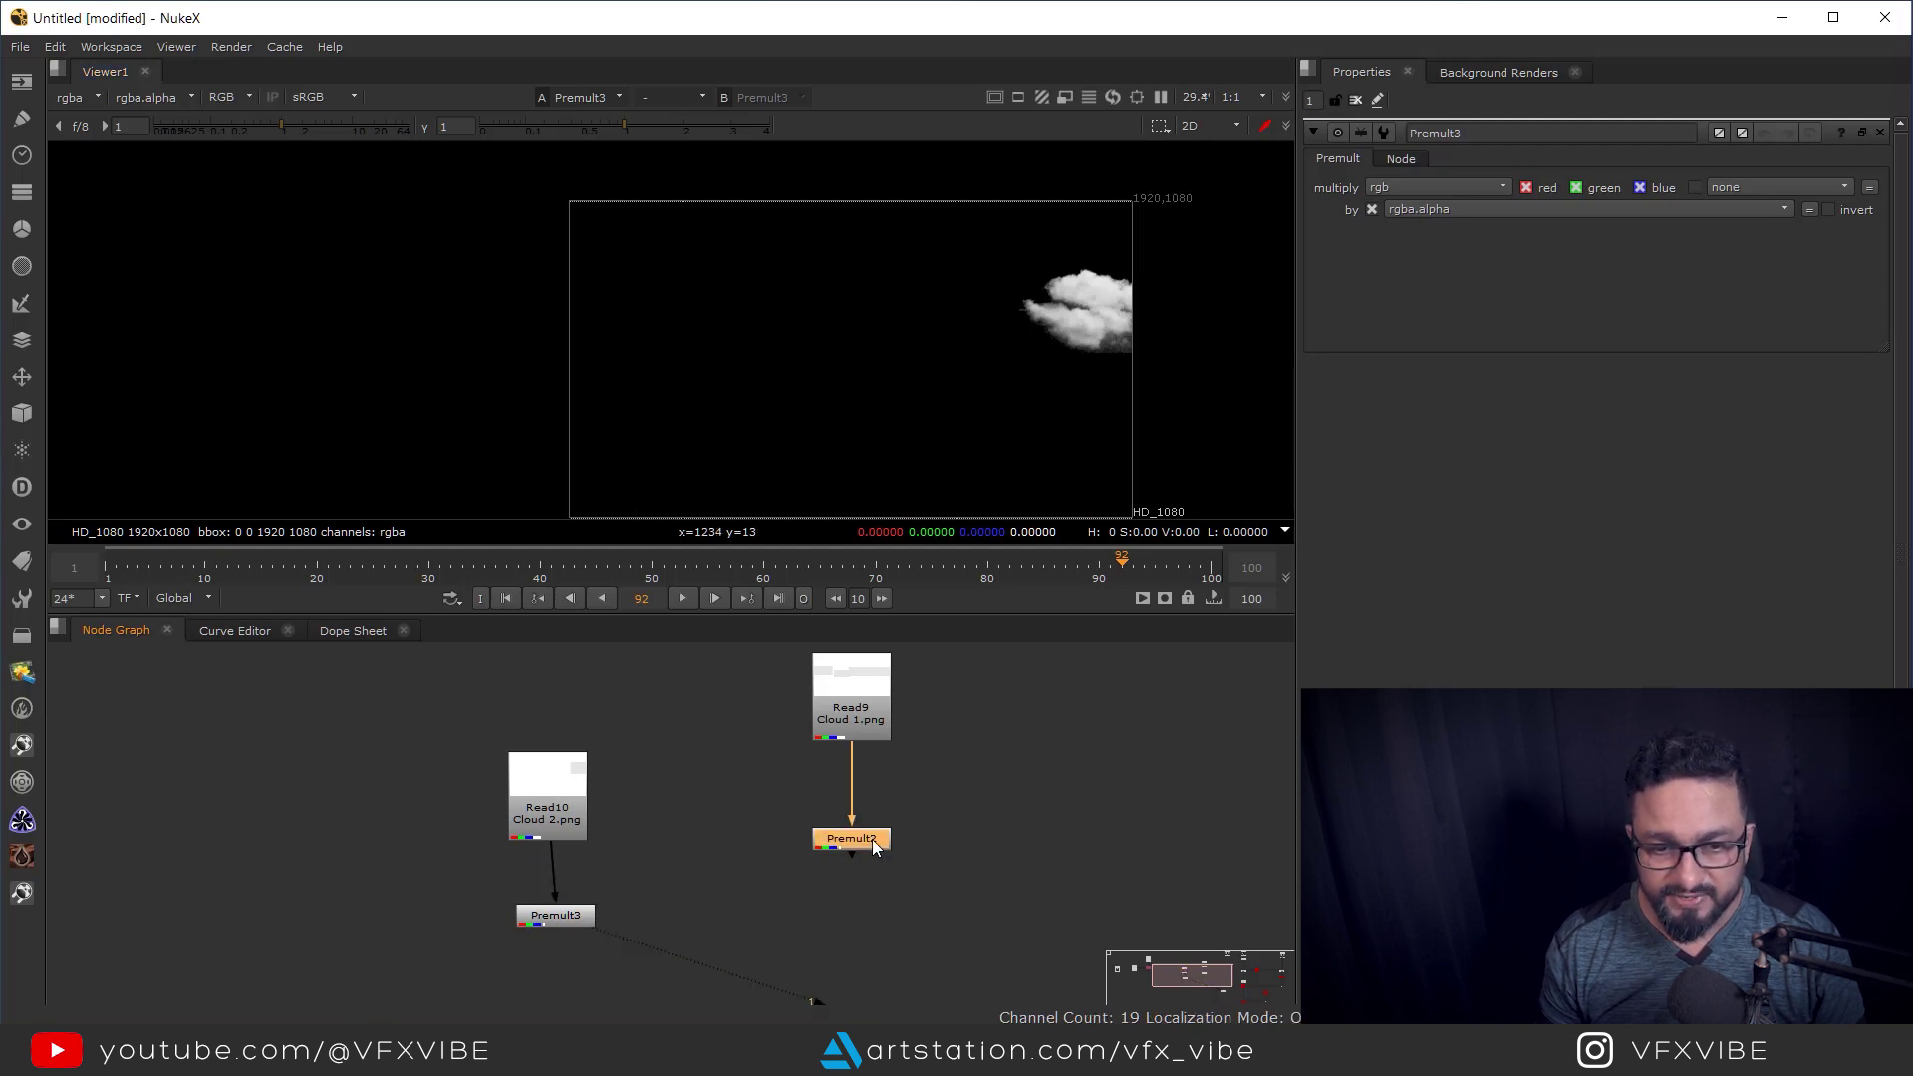
scroll(926, 833, down, 3)
scroll(896, 827, down, 1)
drag(786, 736, 654, 842)
middle_drag(929, 868, 835, 863)
scroll(836, 861, down, 1)
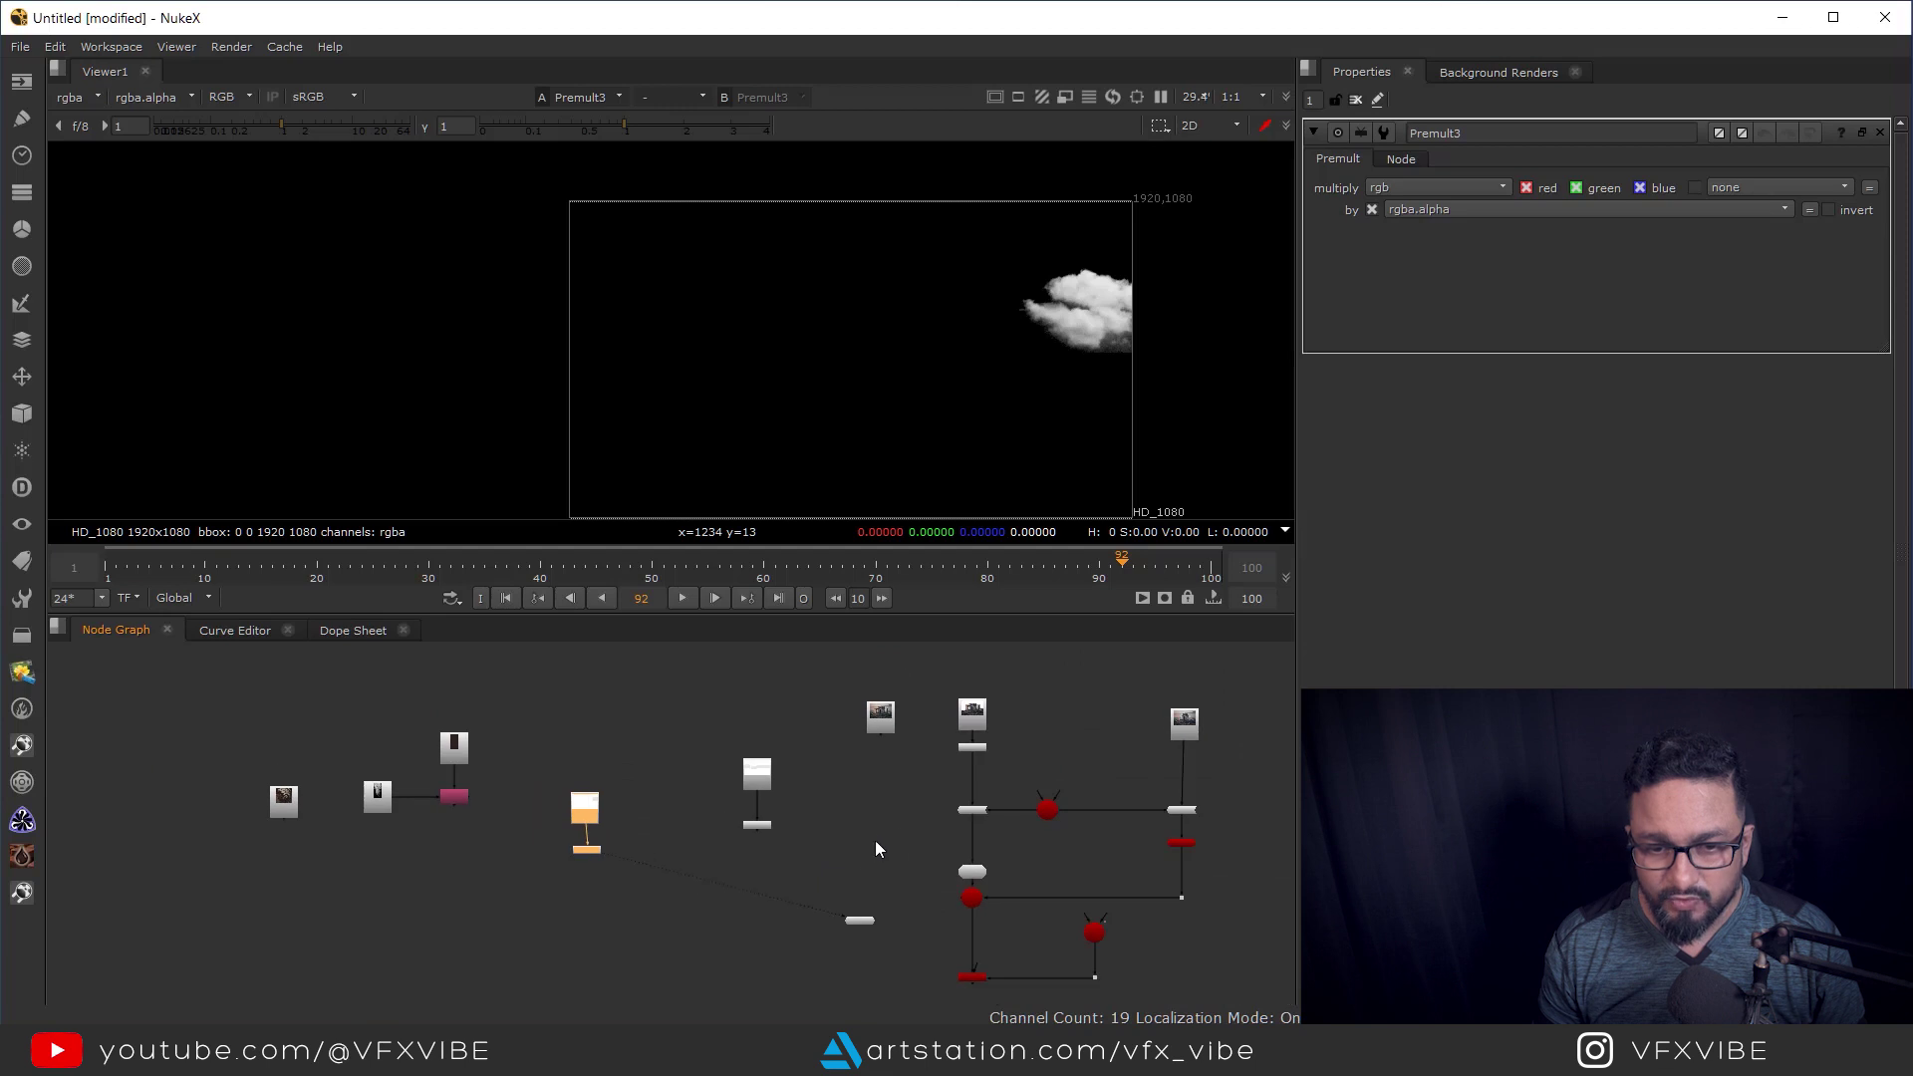
Display Scene1 in the viewer and add a Card node beside the Cloud 1.png branch.
middle_drag(968, 890, 923, 823)
click(924, 829)
click(814, 850)
key(1)
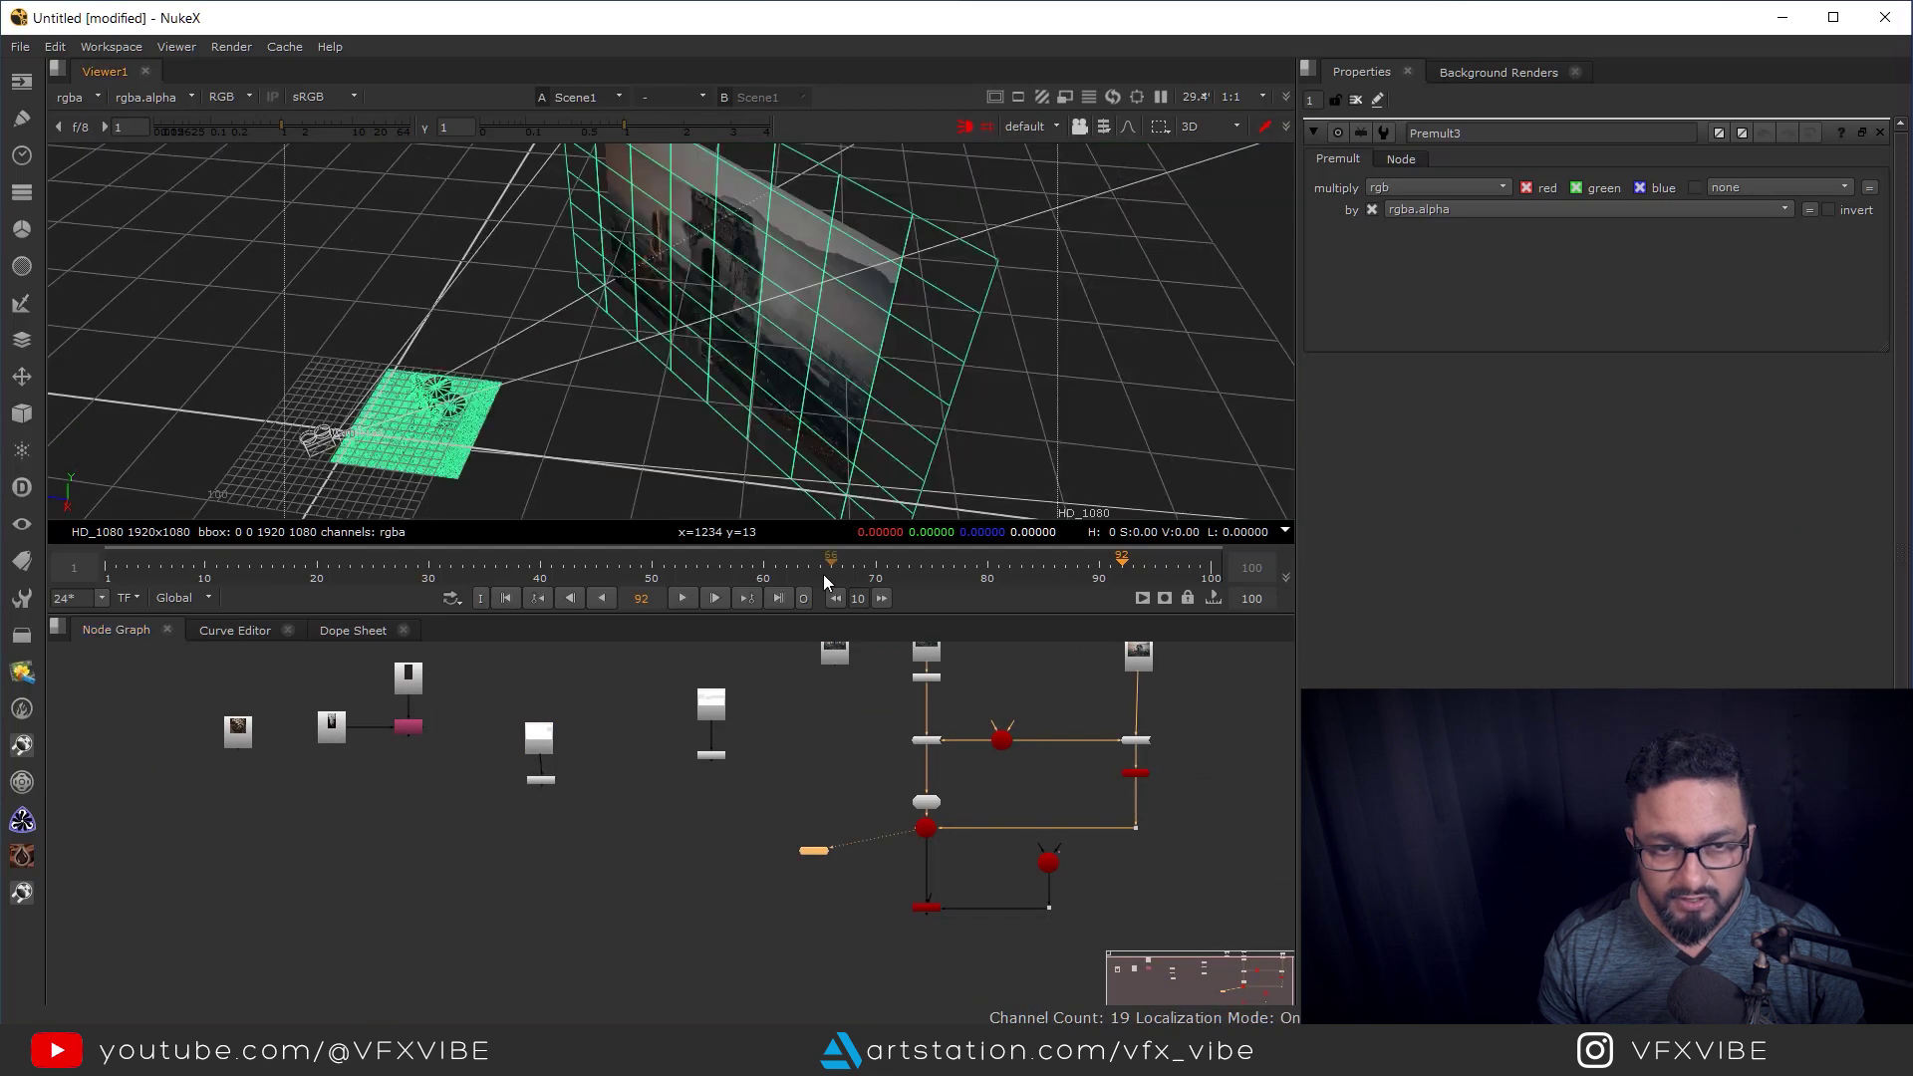
key(Tab)
text(car)
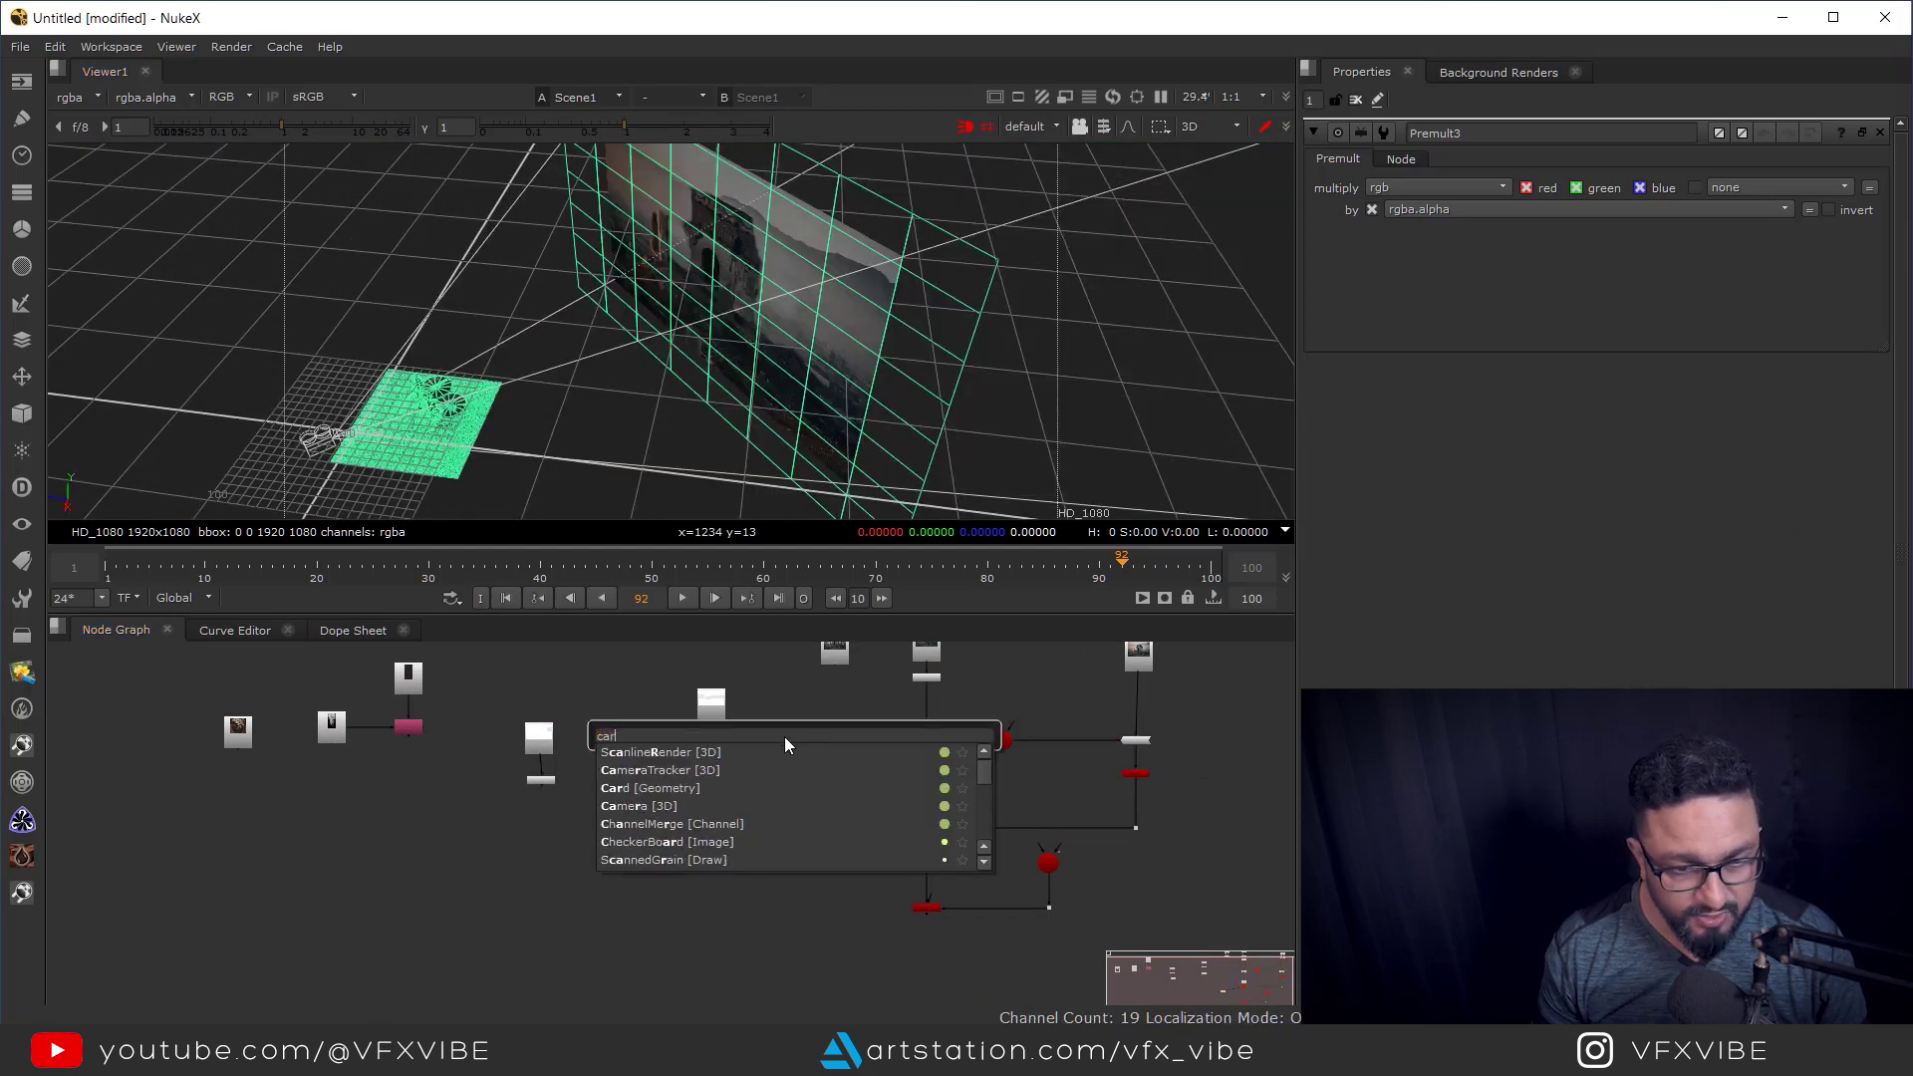
click(642, 783)
scroll(759, 752, up, 2)
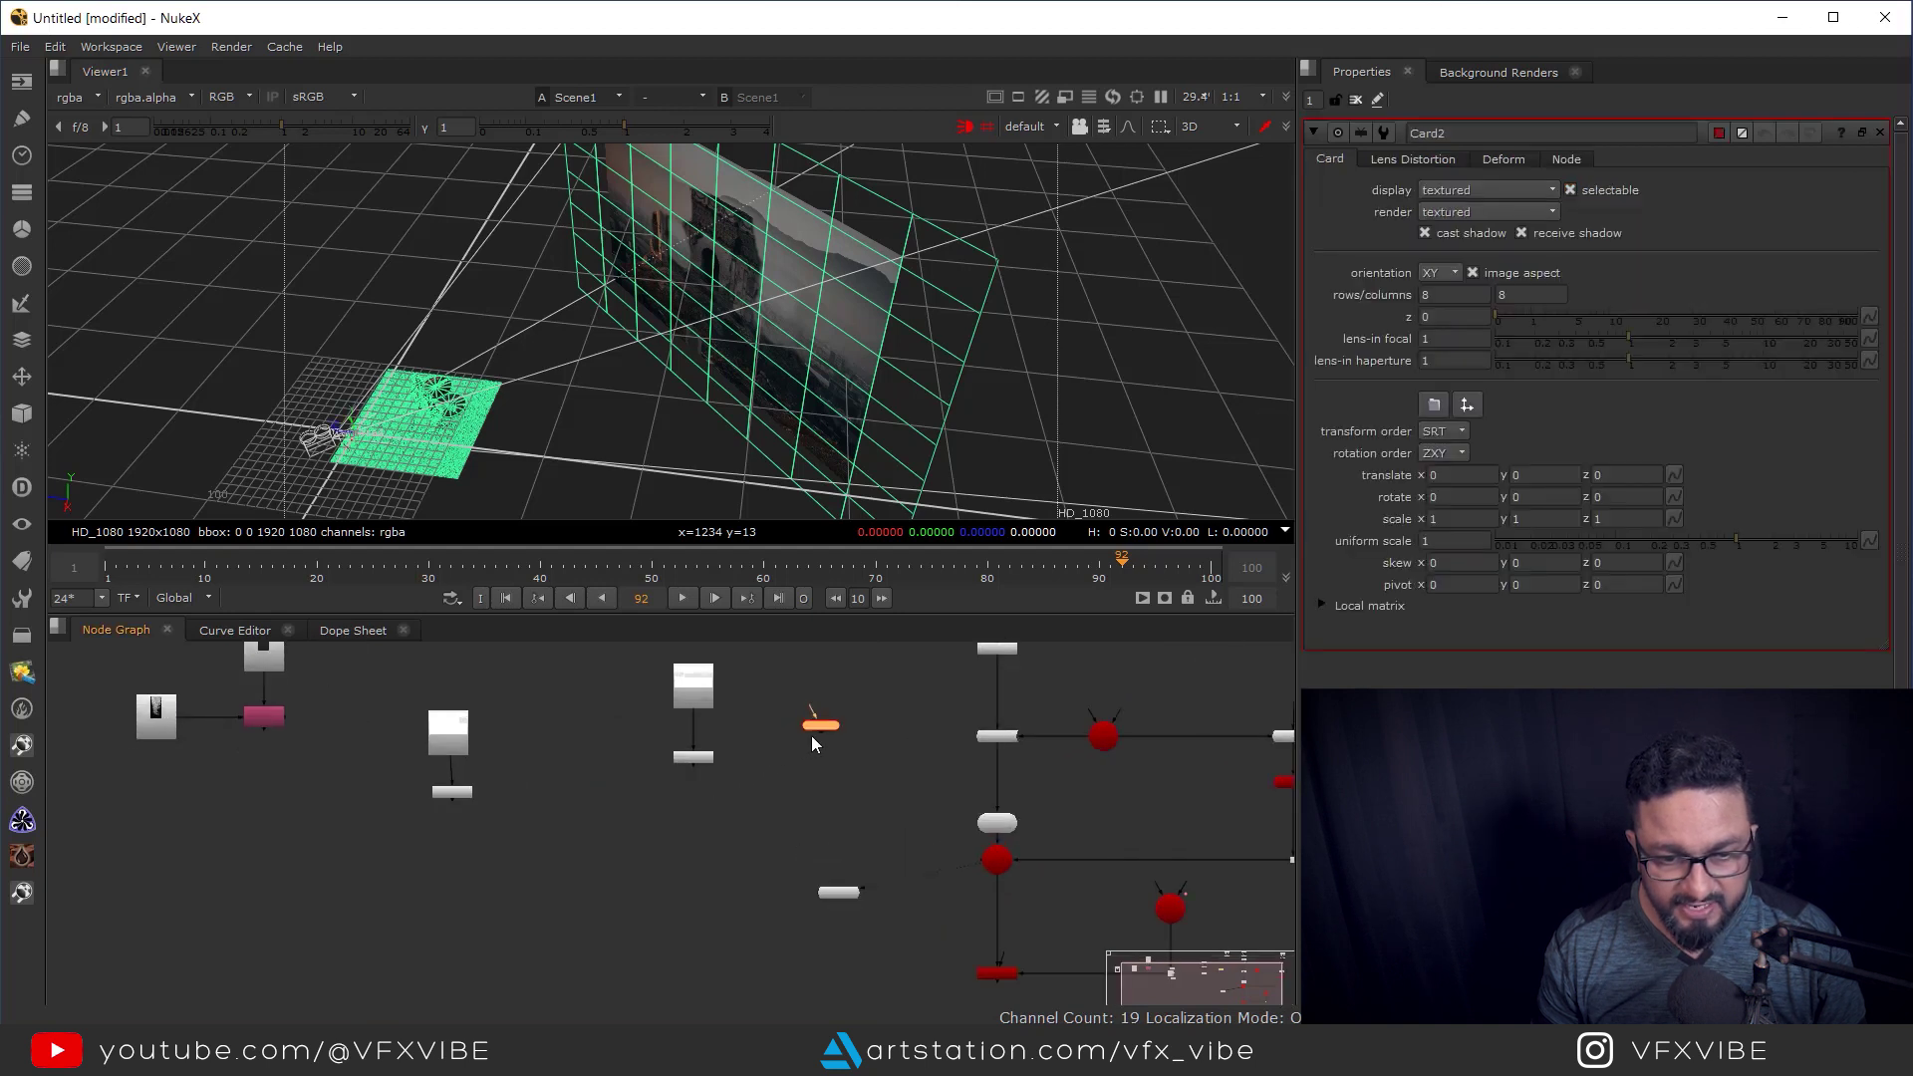
Add a Project3D node near the Cloud 1.png branch, link it to the projection camera, and bend the connection with a dot.
click(803, 757)
key(Tab)
text(pro)
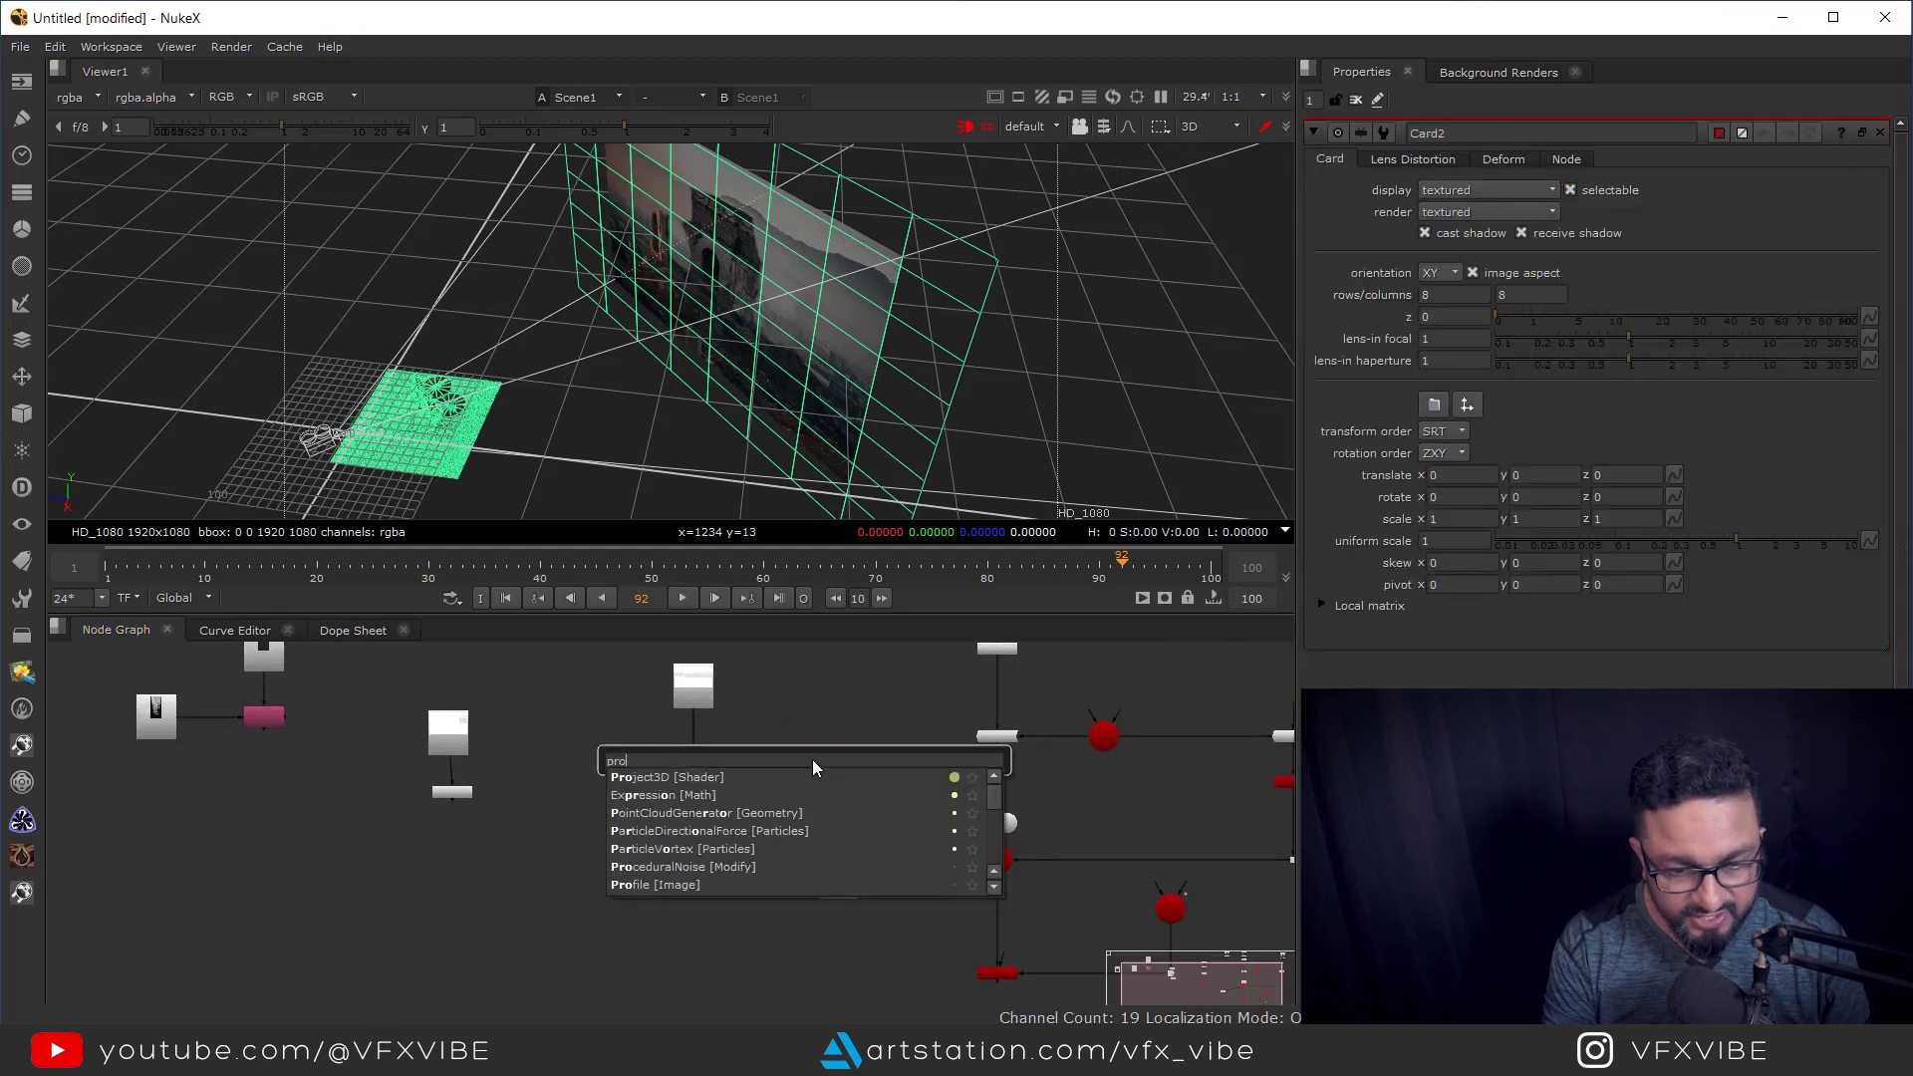
click(696, 777)
scroll(813, 751, up, 2)
mouse_move(813, 751)
mouse_down()
mouse_move(750, 805)
mouse_move(1046, 757)
mouse_up()
scroll(750, 805, down, 2)
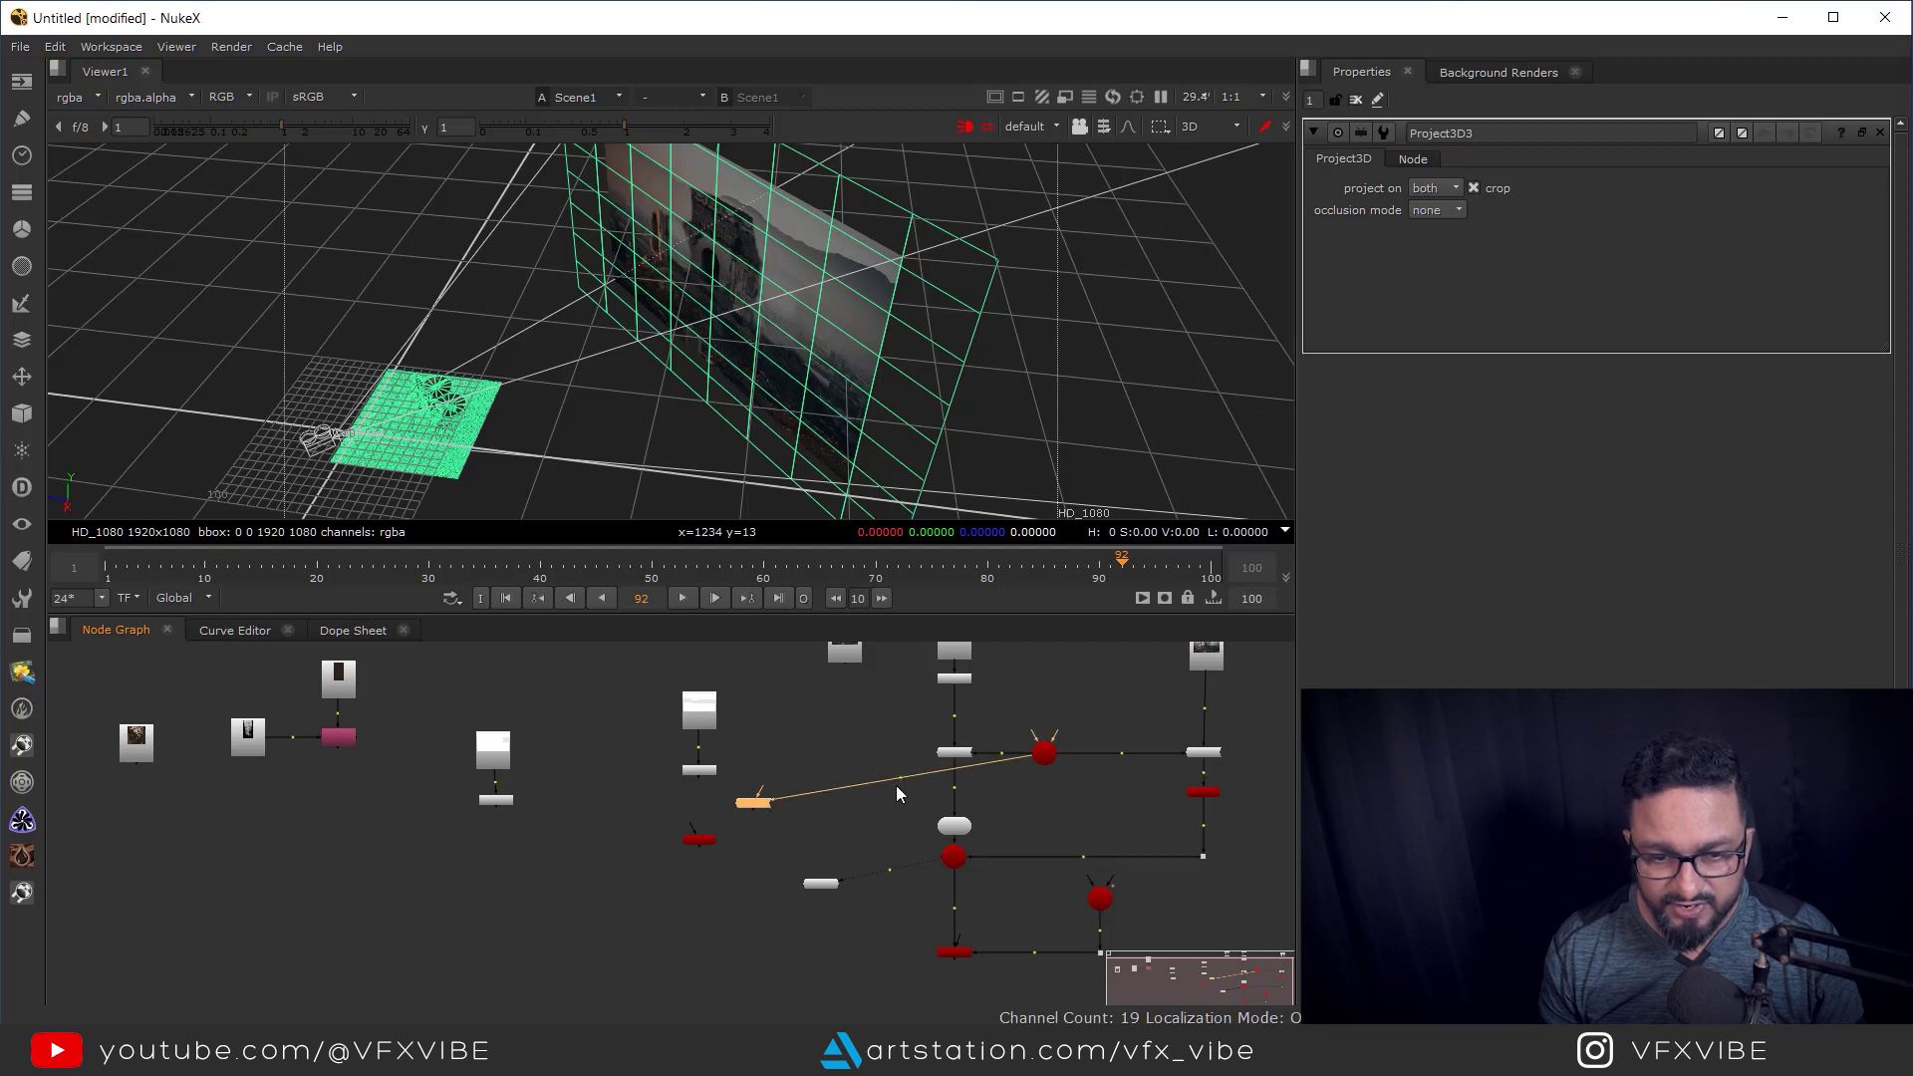
ctrl+drag(892, 775, 643, 751)
Connect Project3D3 between Premult2 and Card2, line the nodes up, and display Card2 in the viewer.
scroll(750, 791, up, 2)
scroll(749, 791, down, 1)
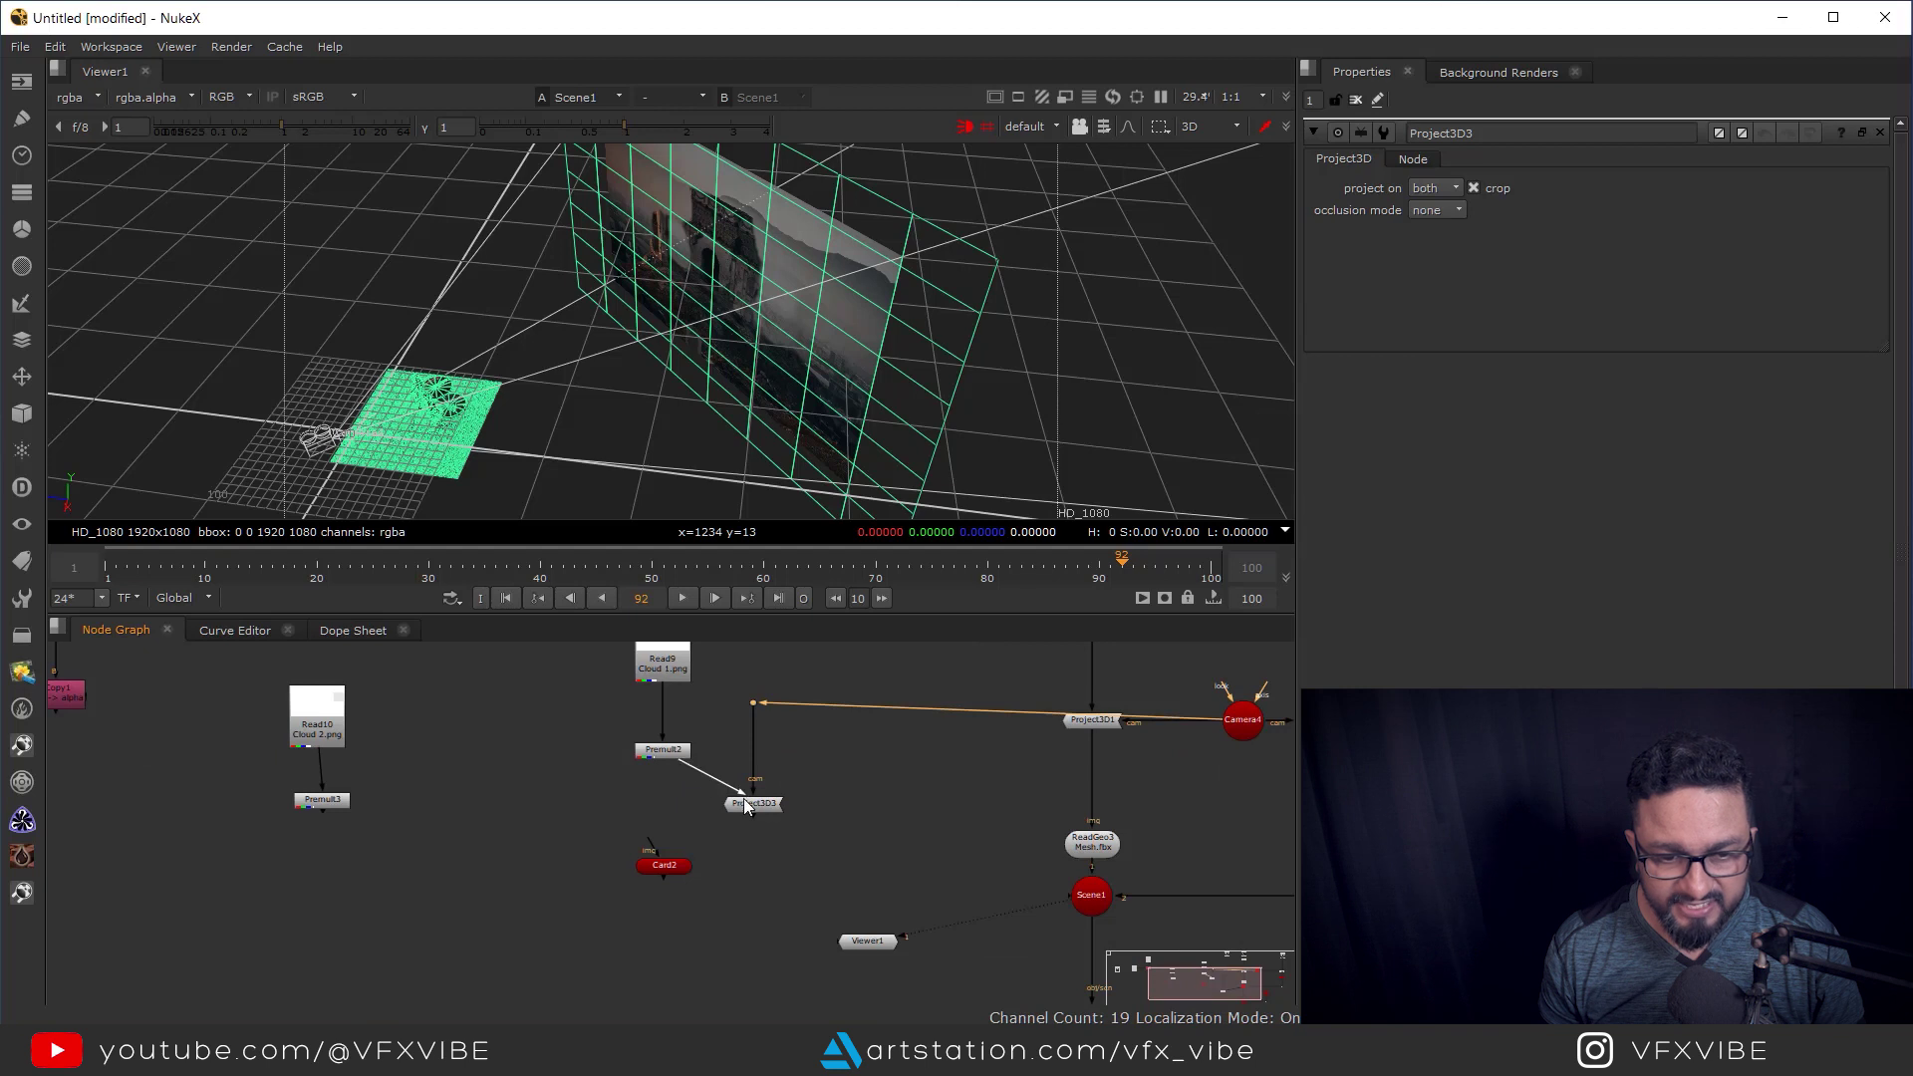
drag(732, 813, 708, 805)
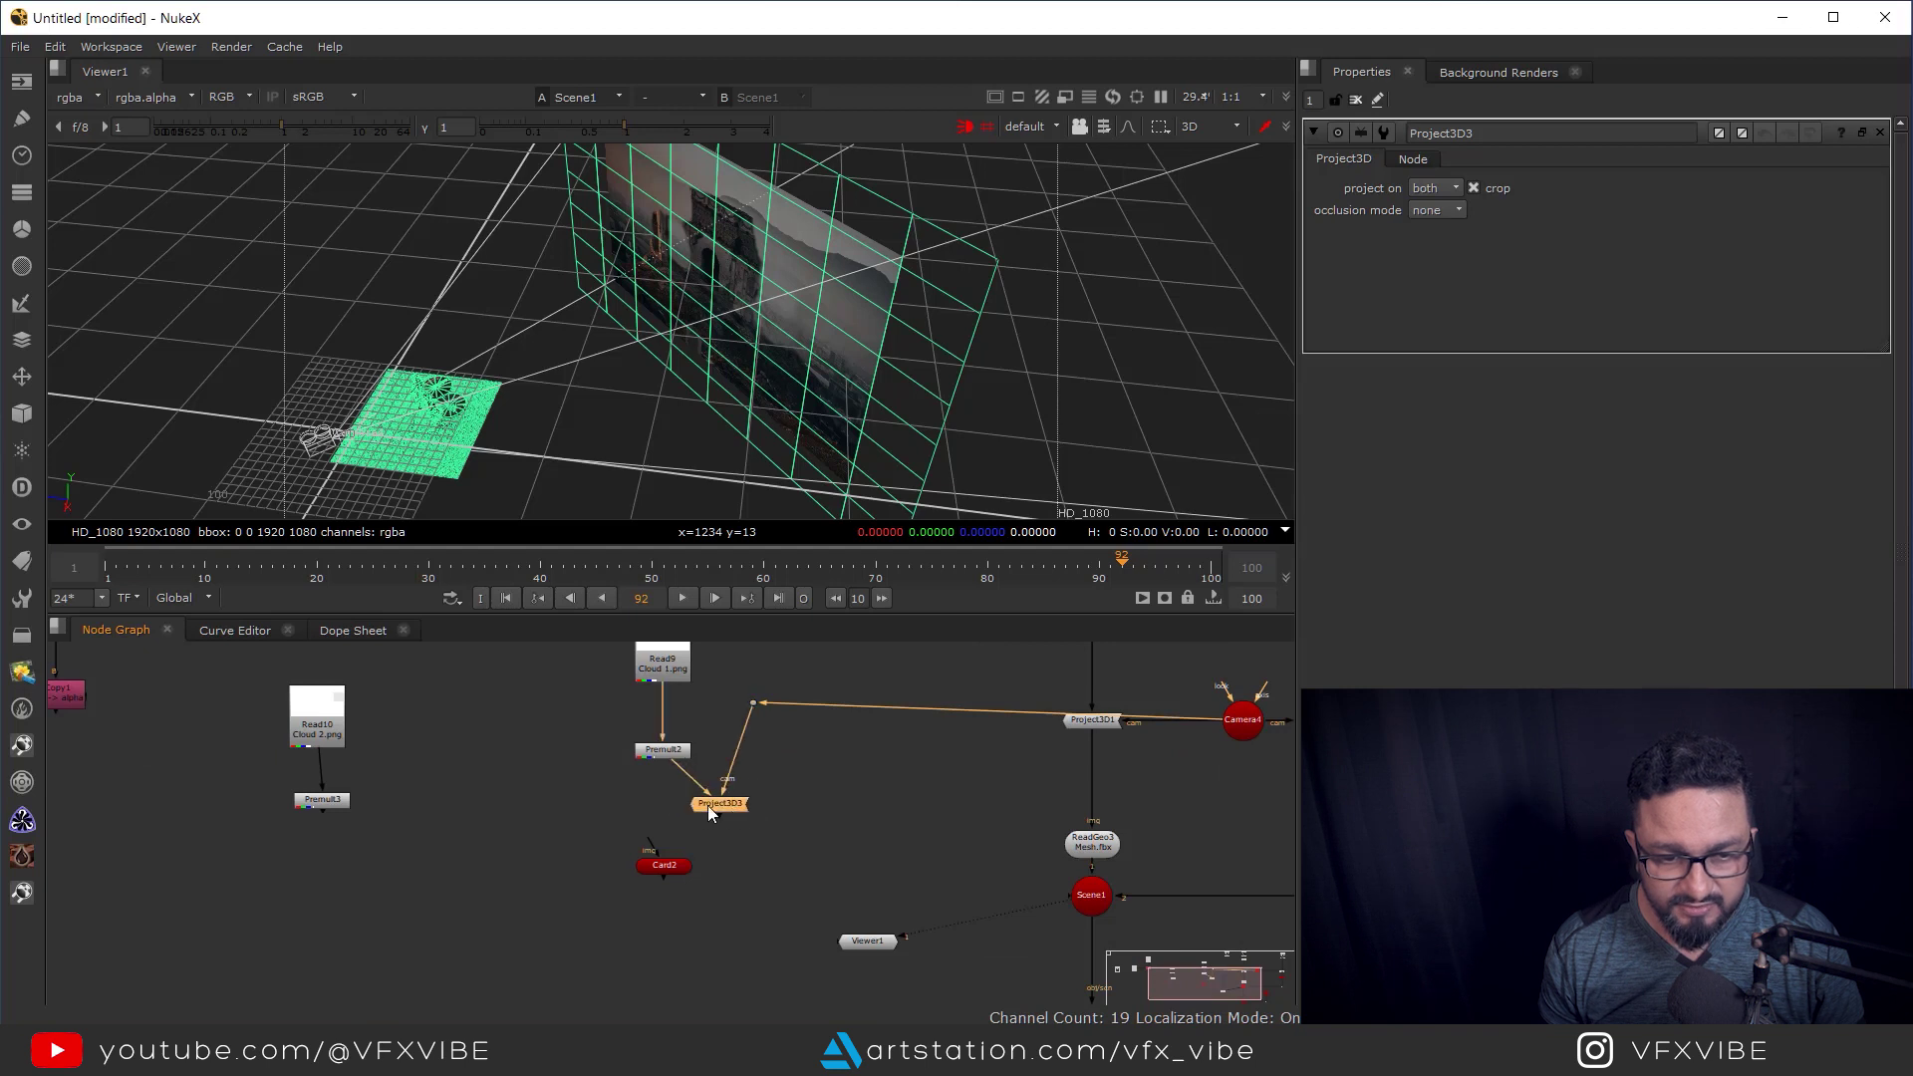
click(671, 864)
key(1)
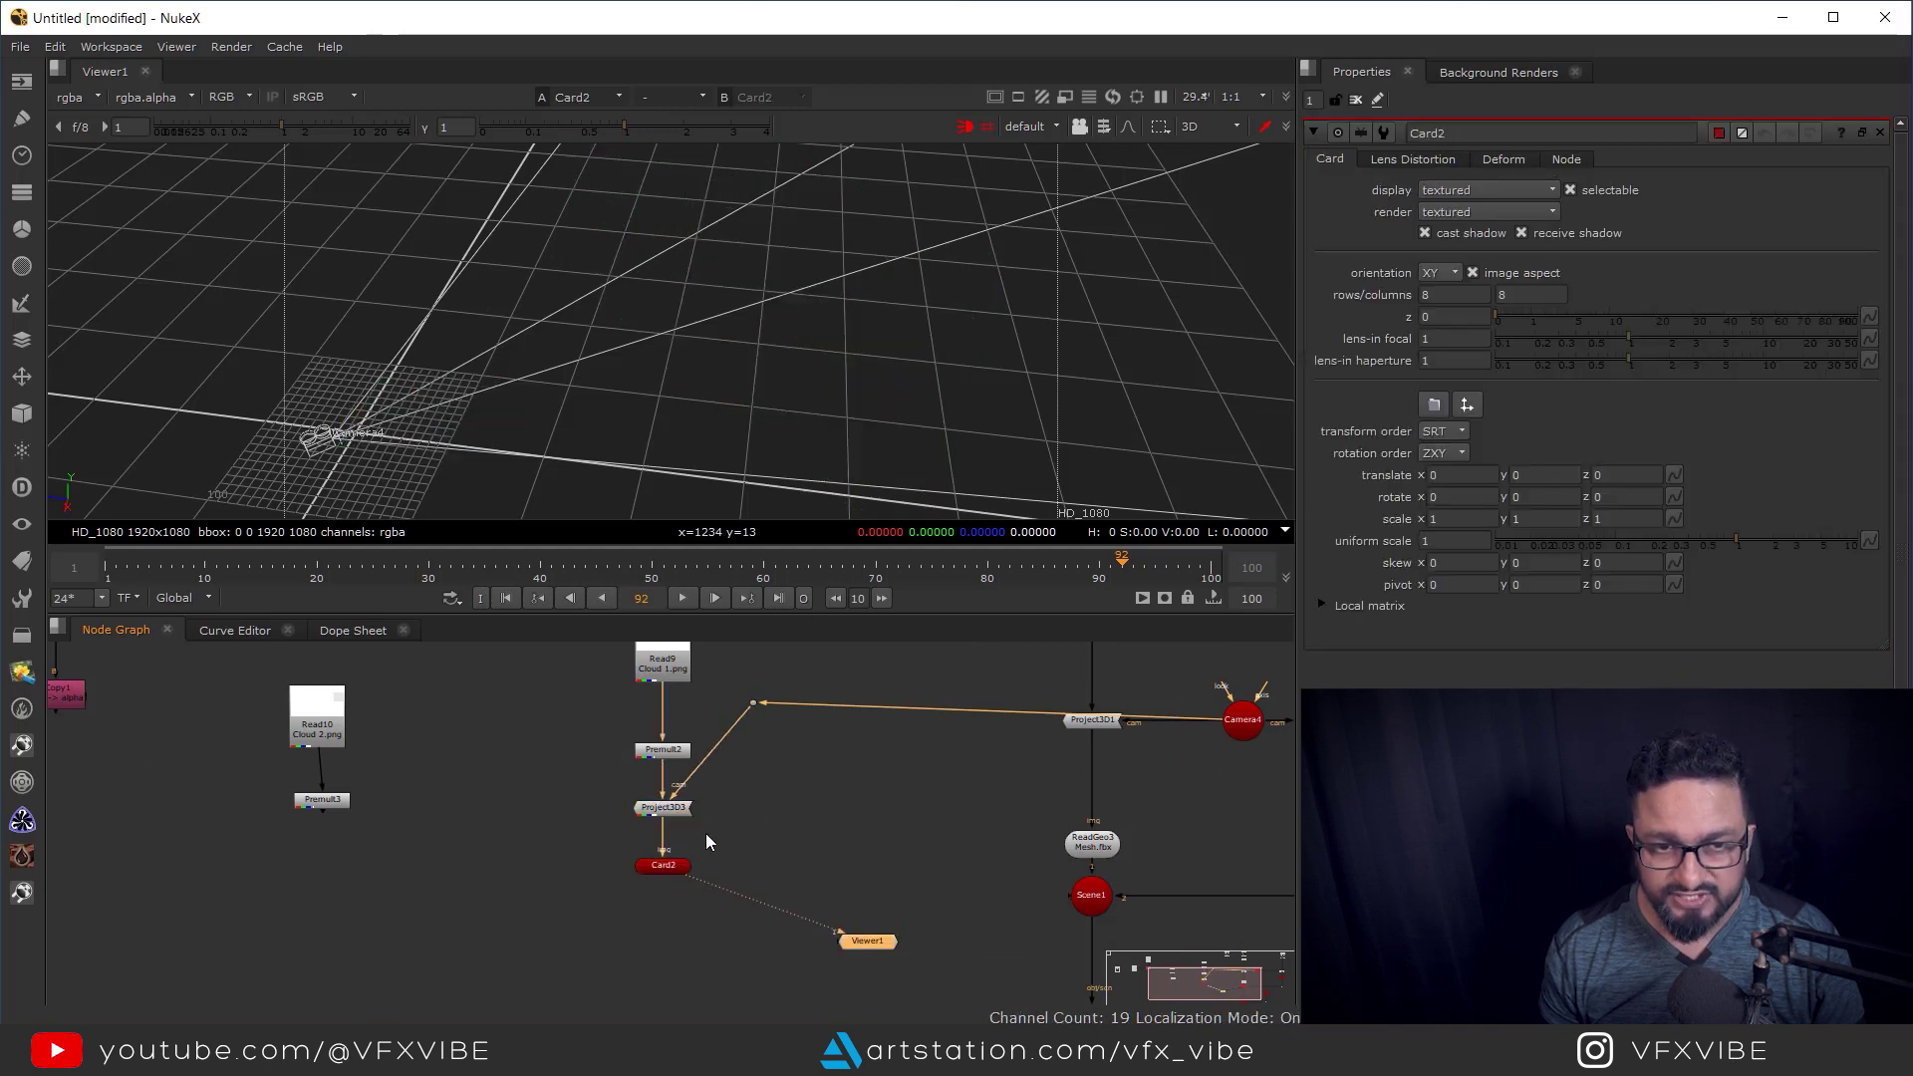
key(f)
scroll(833, 835, down, 2)
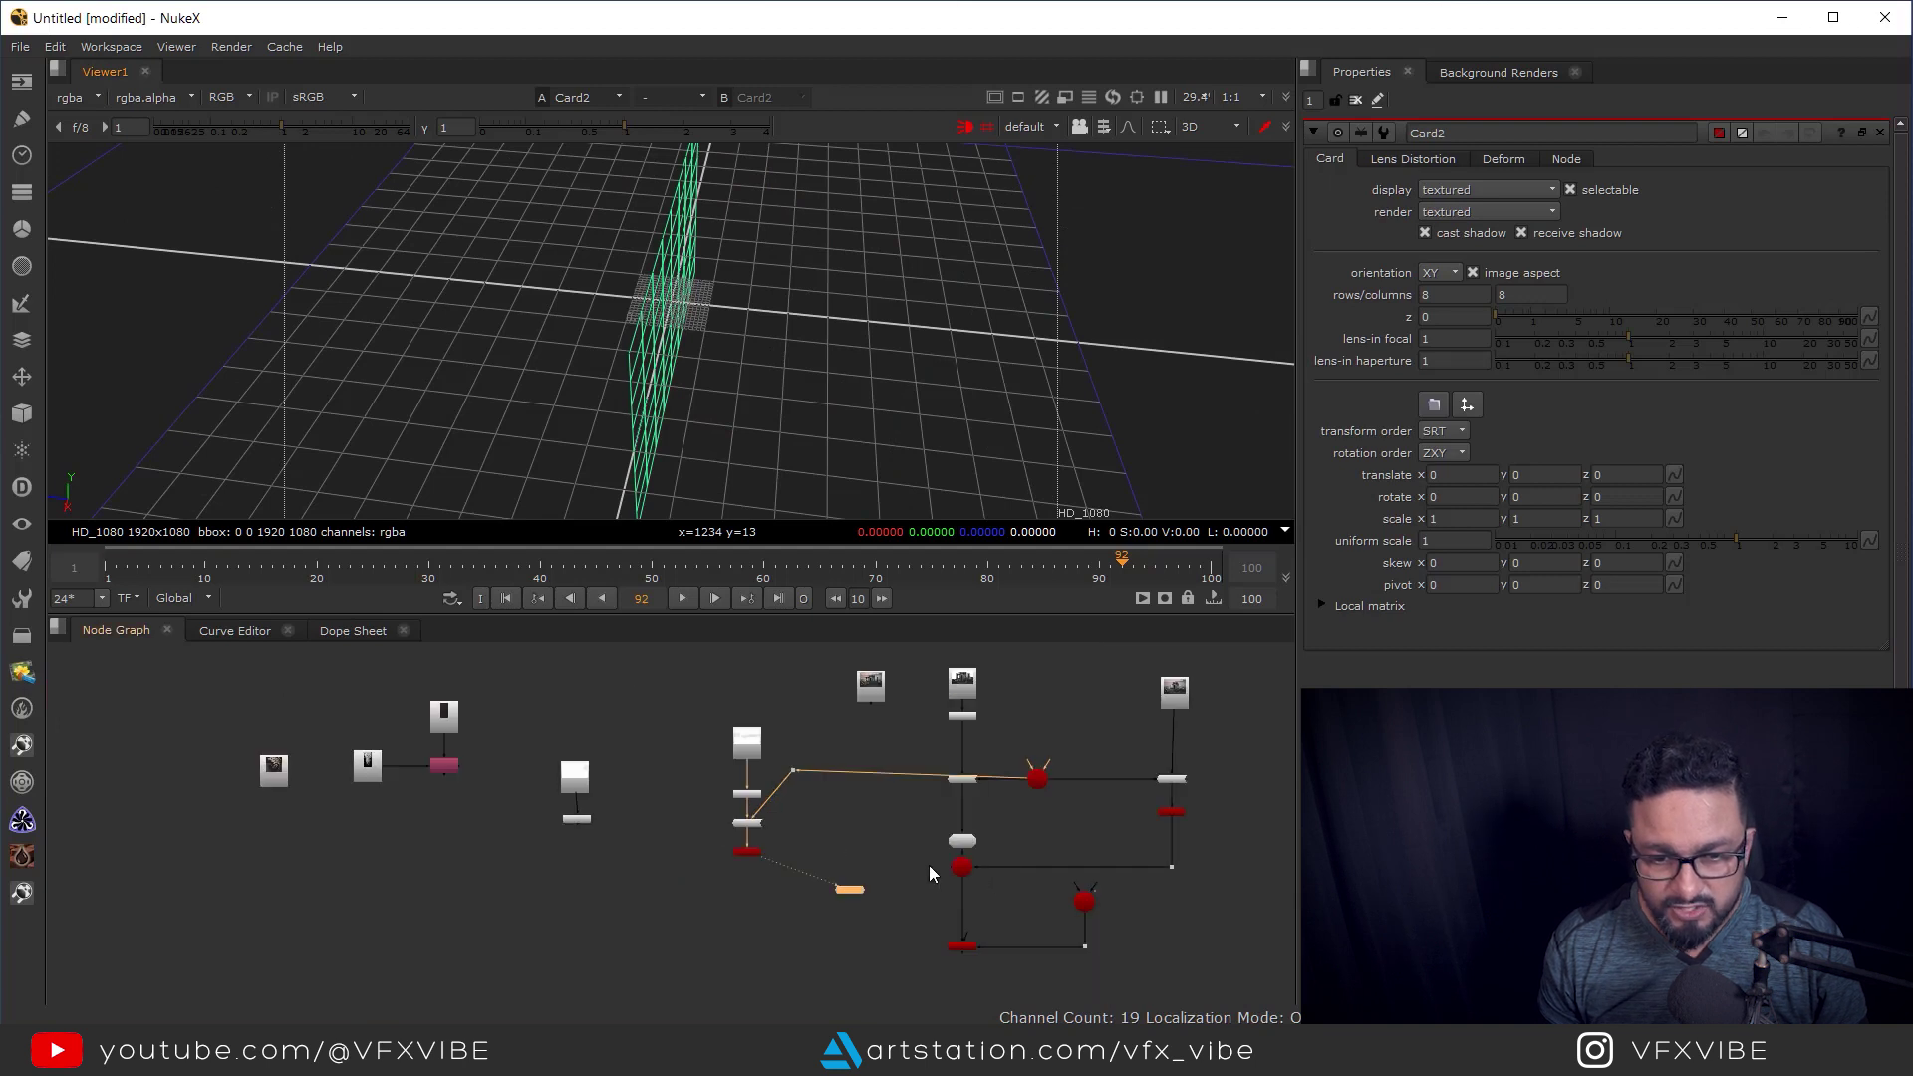
Connect Card2 to Scene1 and display the combined 3D scene.
scroll(836, 857, up, 3)
drag(647, 858, 1158, 878)
key(1)
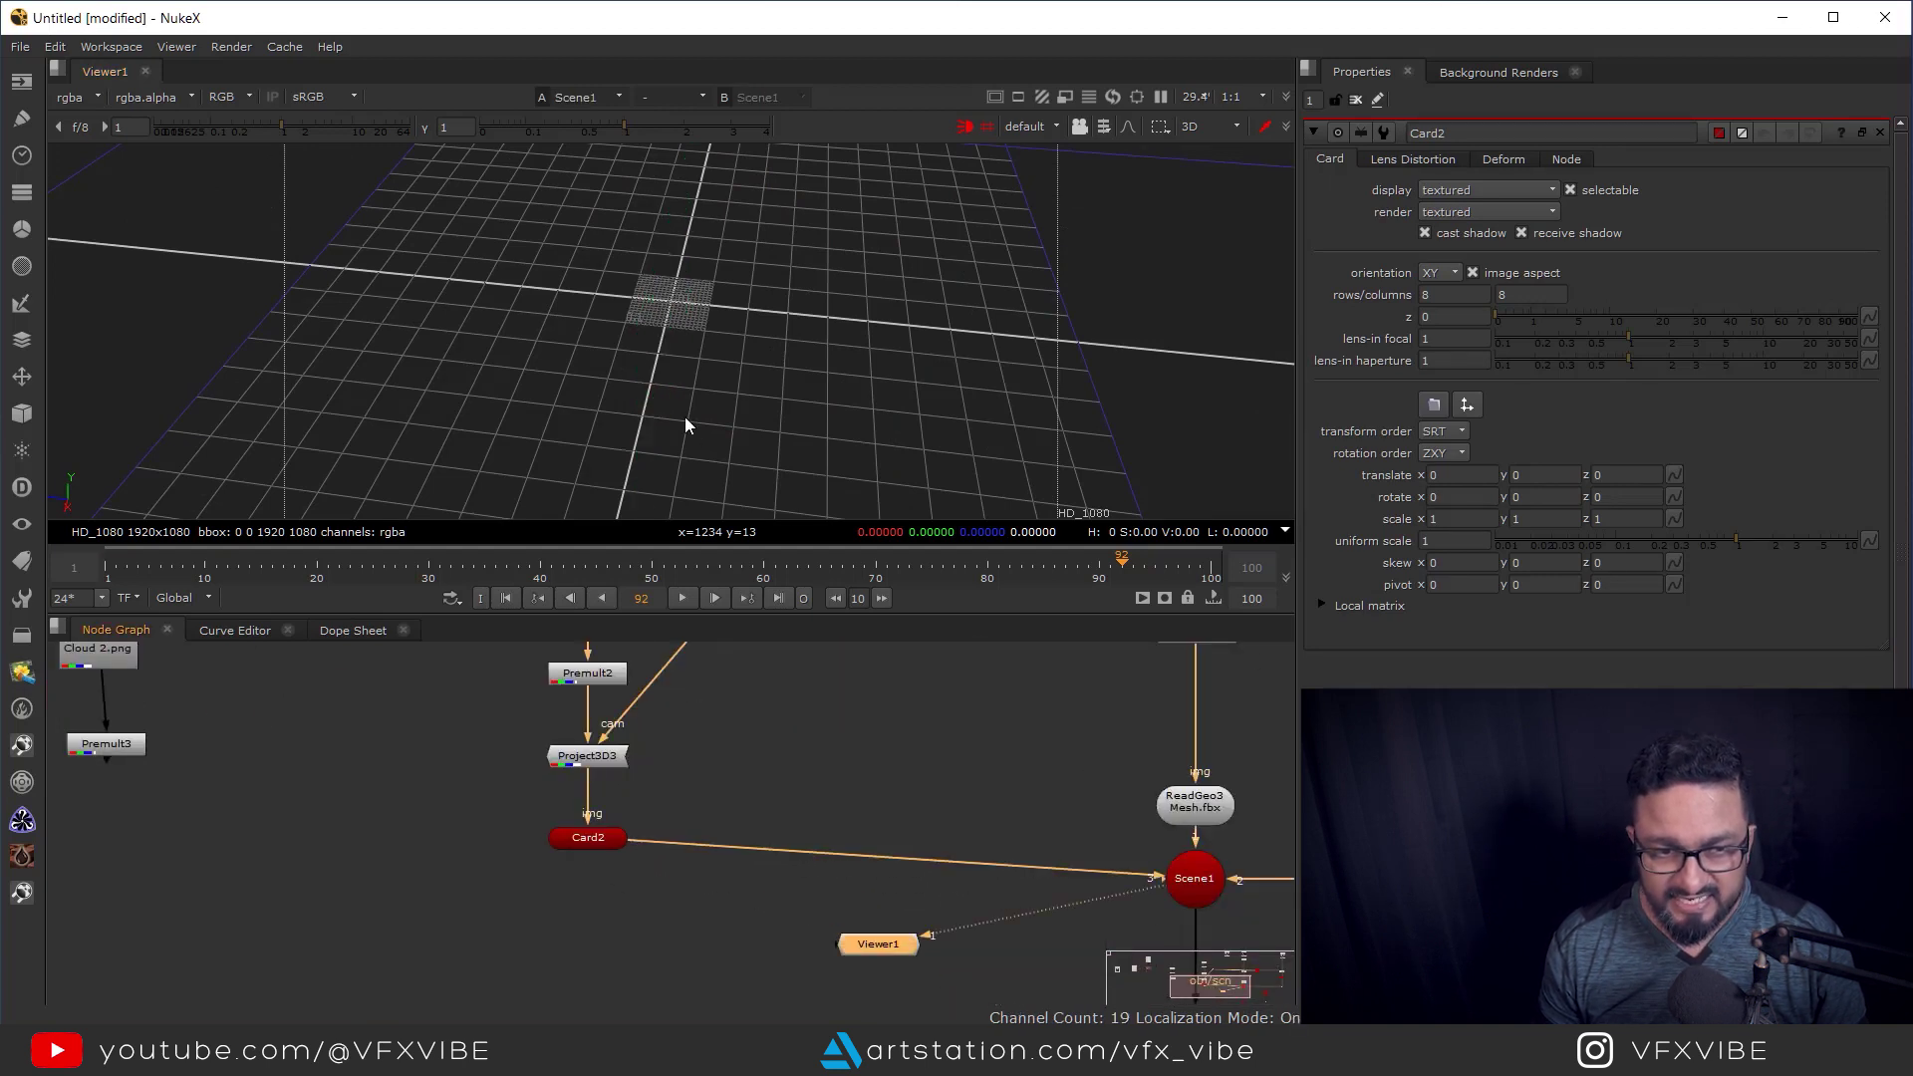
click(1195, 878)
scroll(767, 356, down, 6)
ctrl+drag(800, 410, 769, 321)
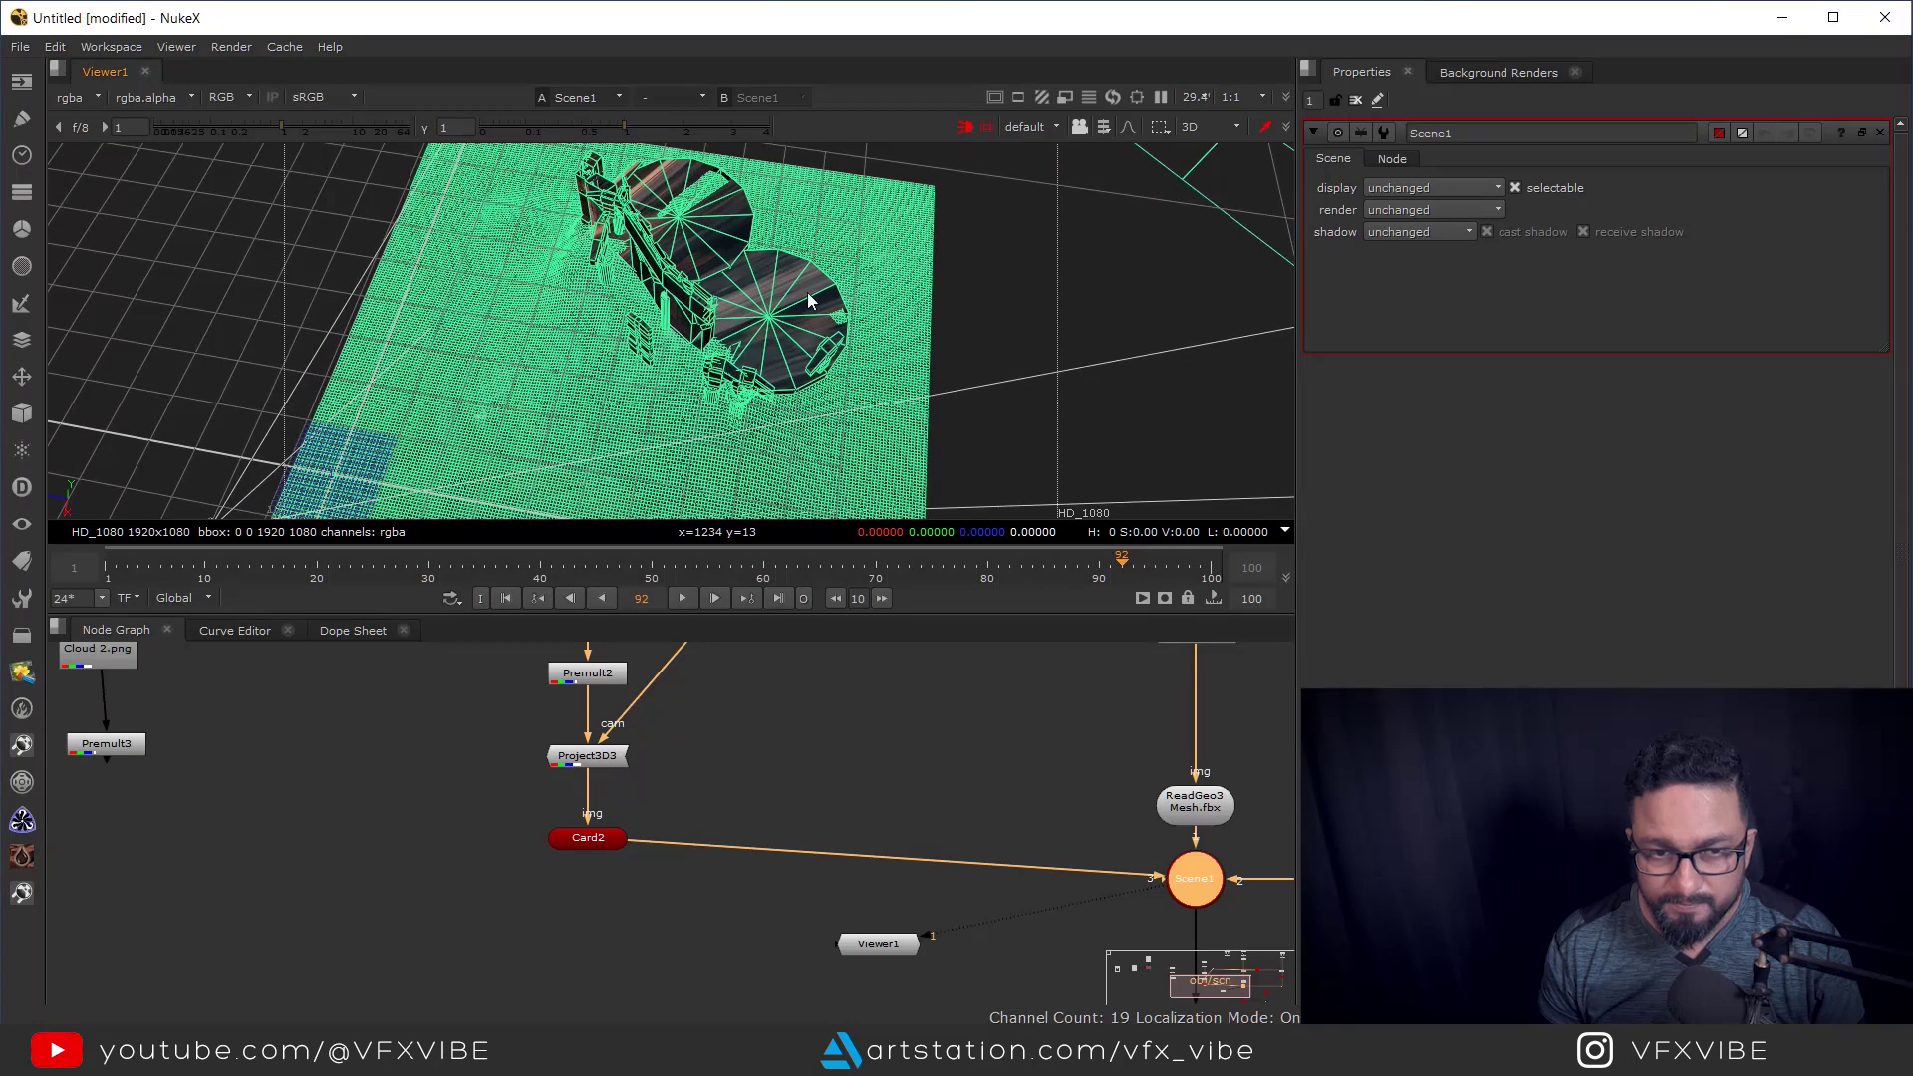
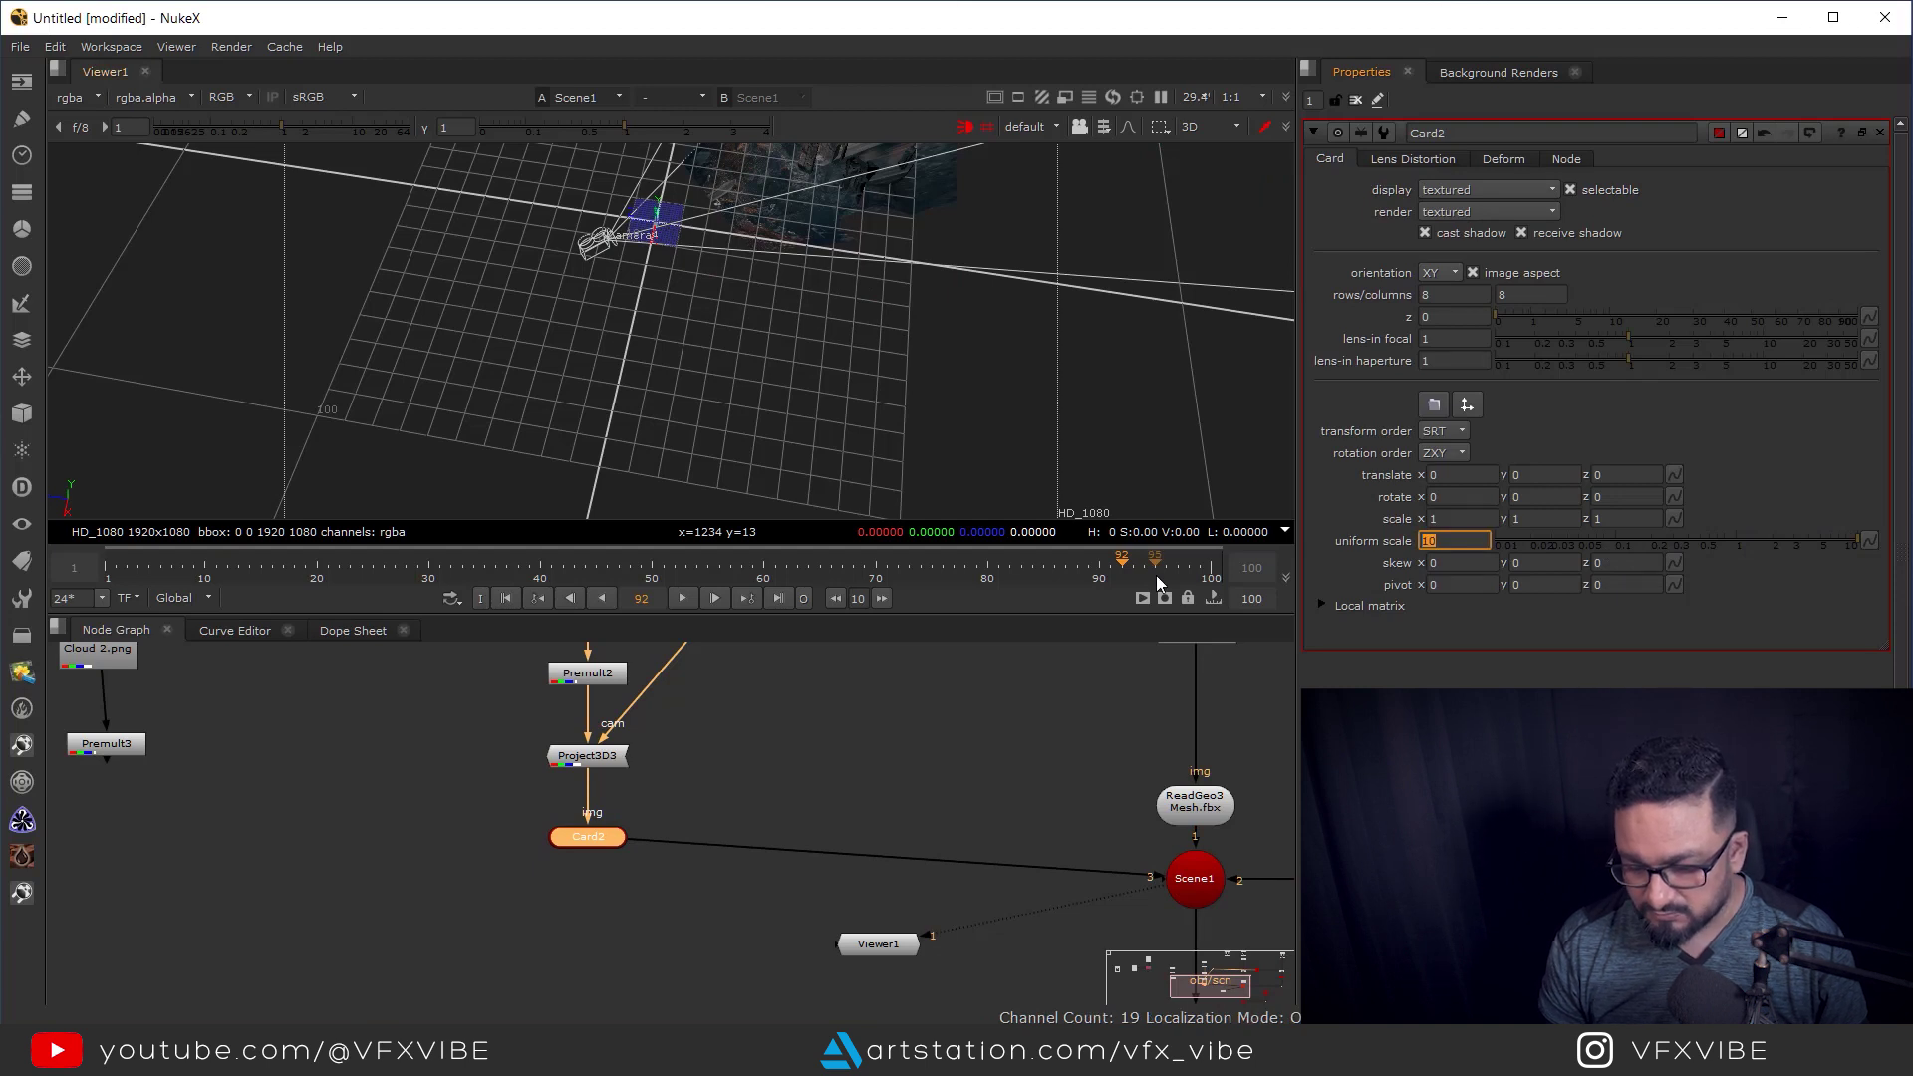
Set Card2's uniform scale to 600.
text(600)
key(Return)
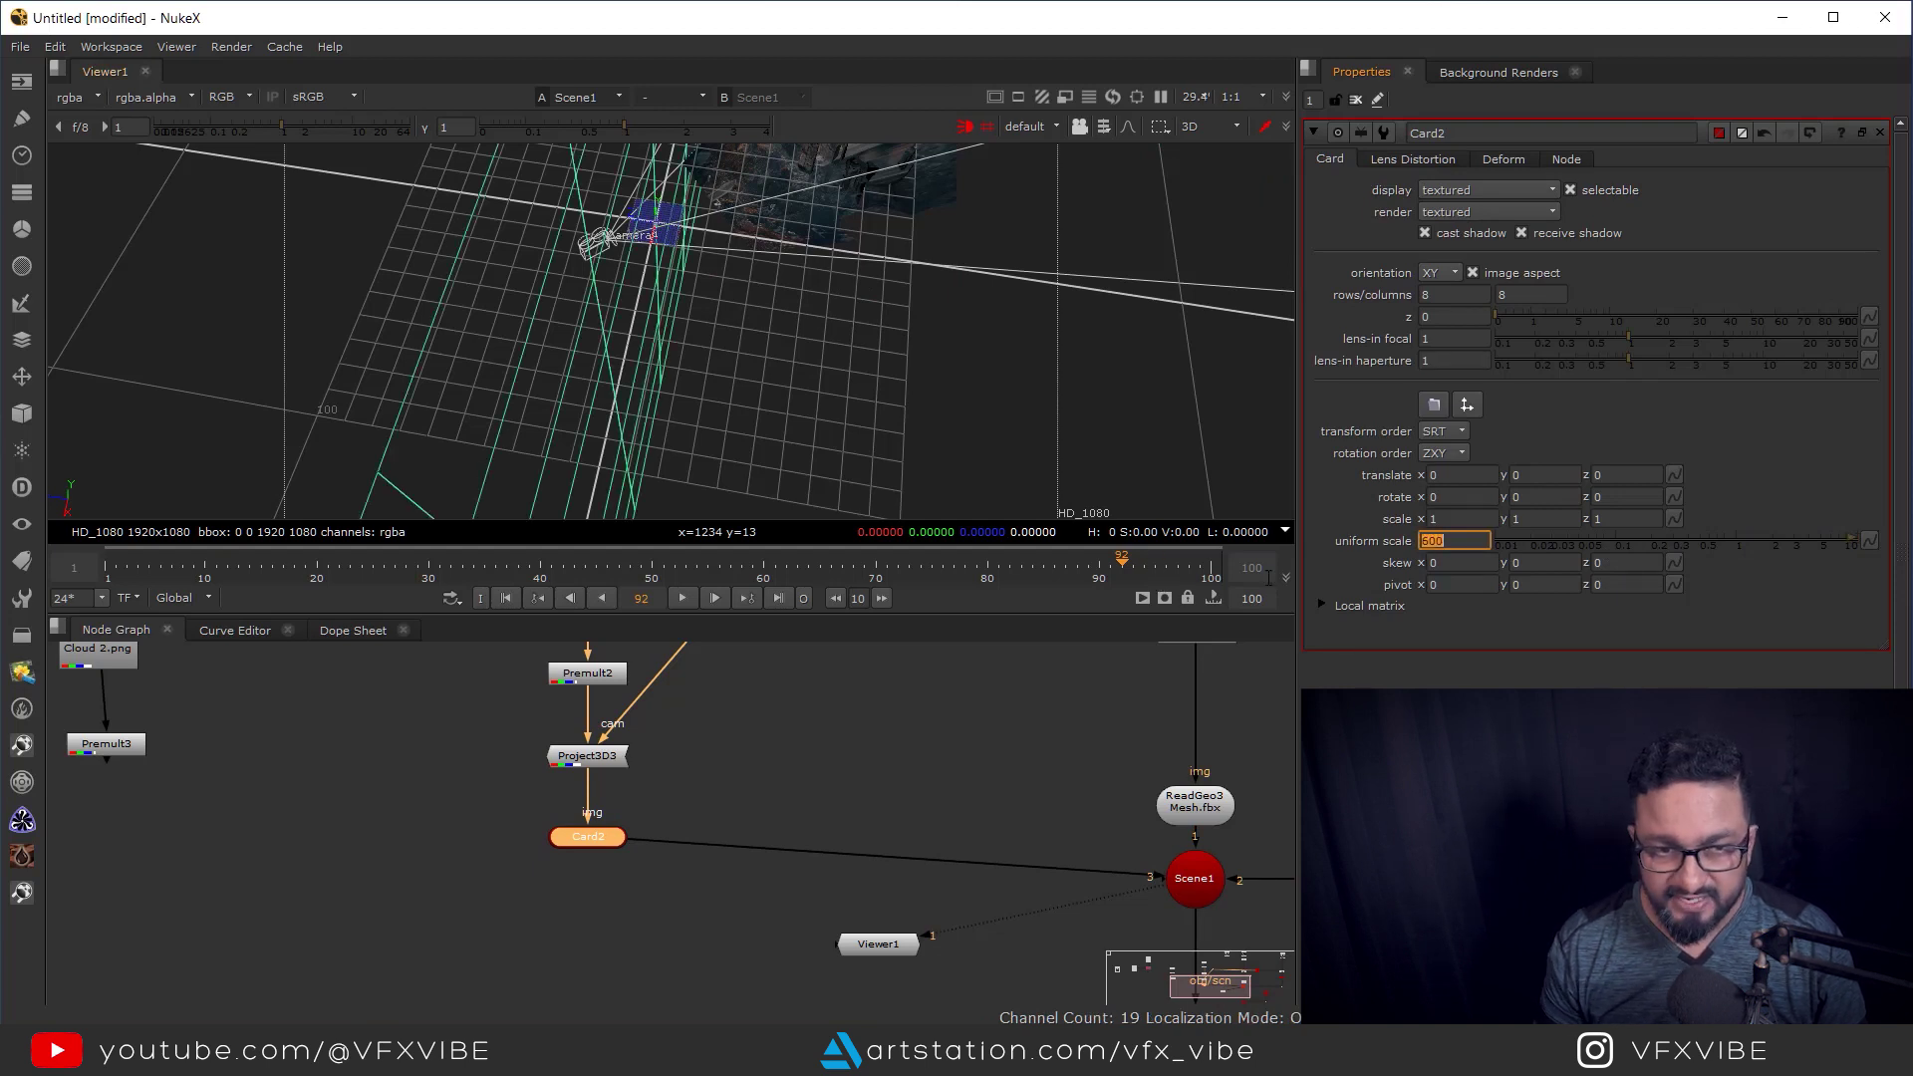
scroll(803, 353, down, 5)
ctrl+drag(731, 405, 930, 483)
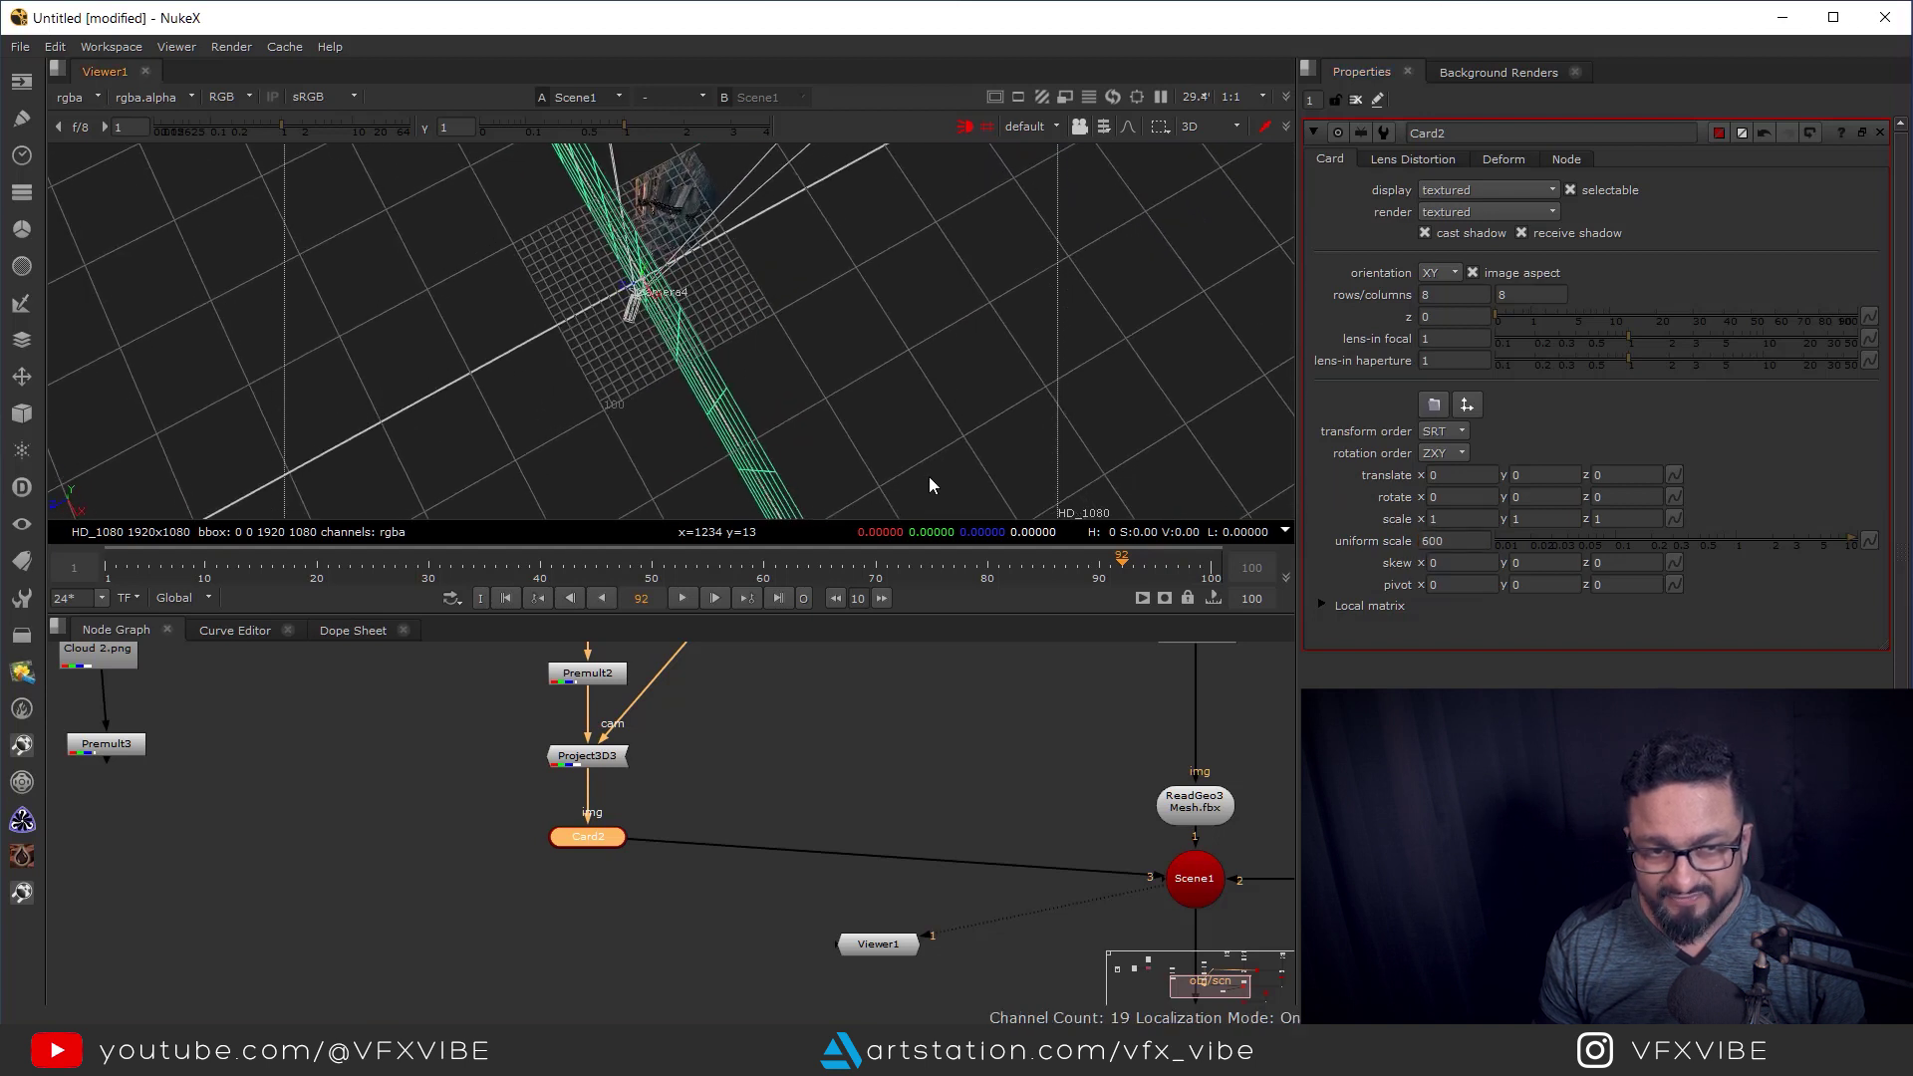
Rotate Card2 to 38 in Y and move it to about X -124.58, Z -159.45, between the castle and the back plate.
scroll(1514, 497, up, 15)
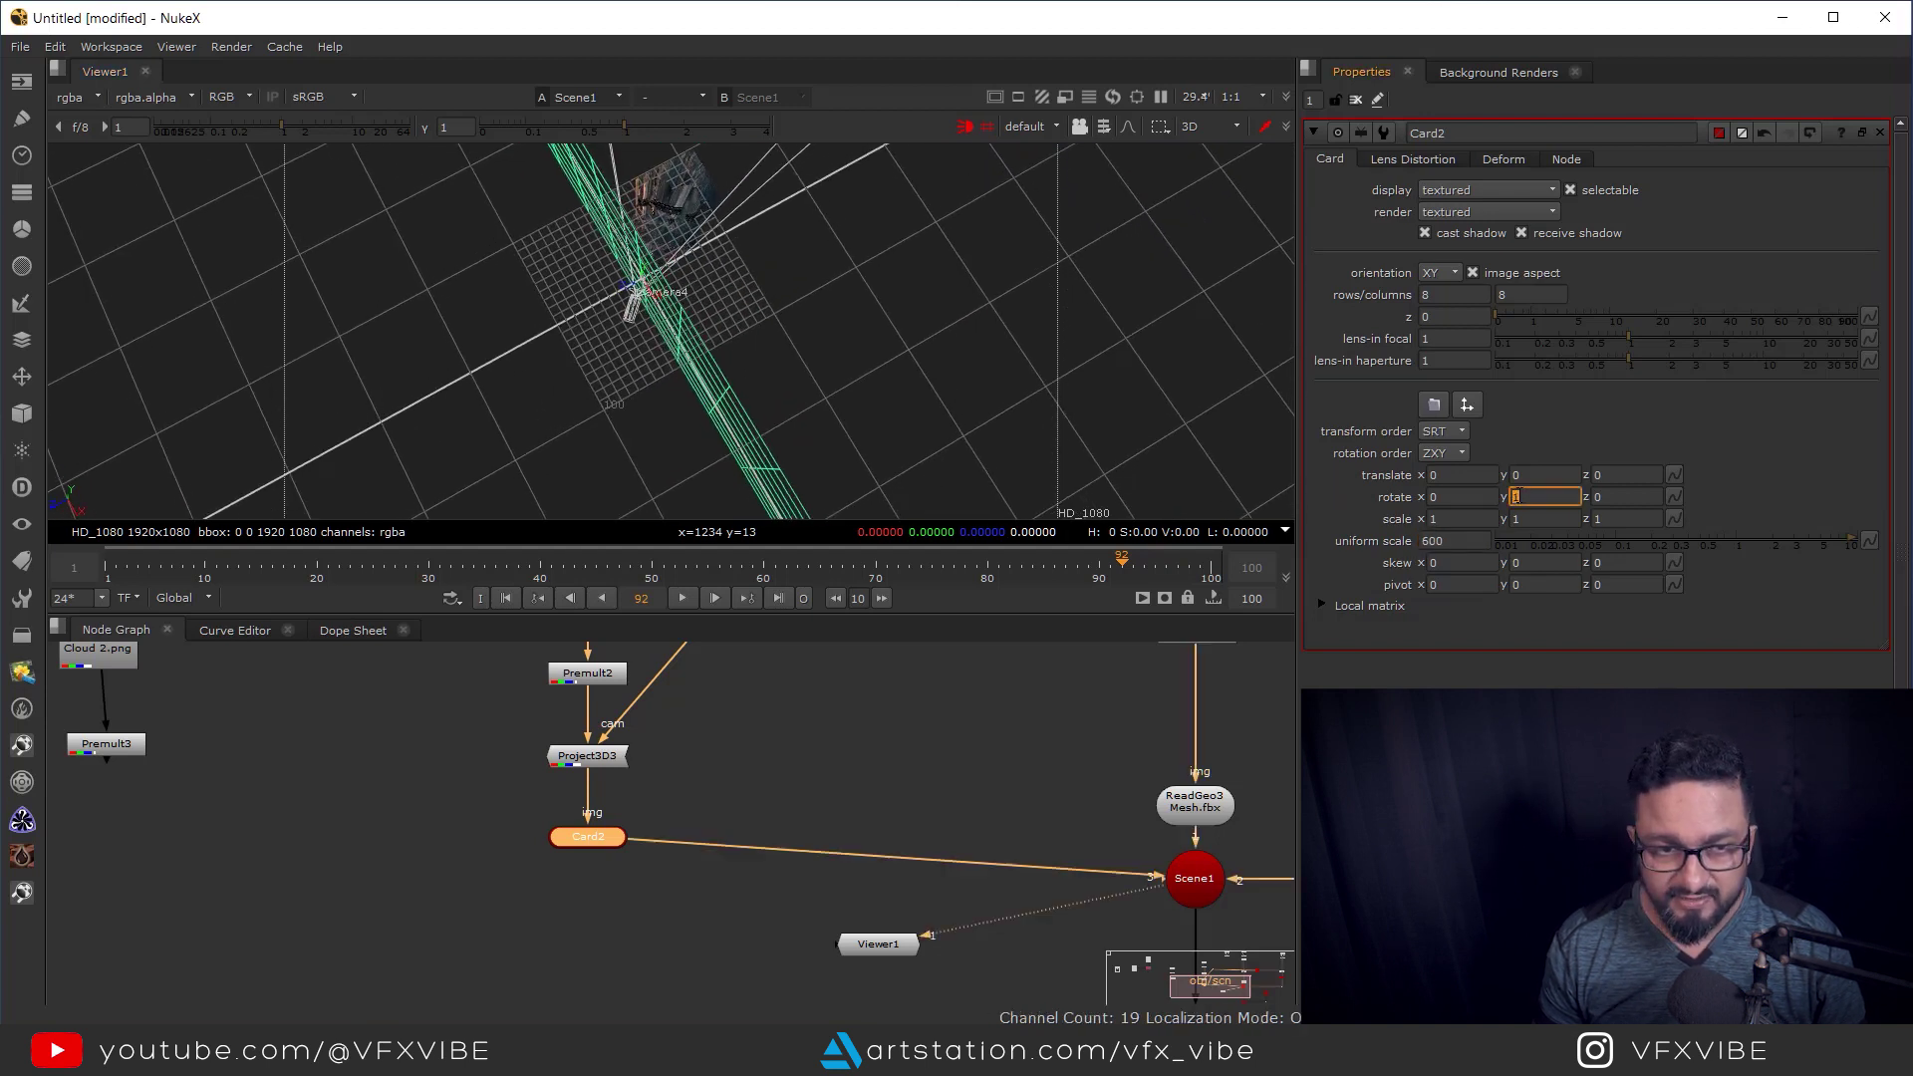
scroll(1516, 497, up, 20)
ctrl+drag(1038, 410, 857, 249)
ctrl+drag(697, 397, 1093, 160)
Display the ScanlineRender1 output to examine how the clouds sit behind the castle.
middle_drag(1162, 971, 876, 651)
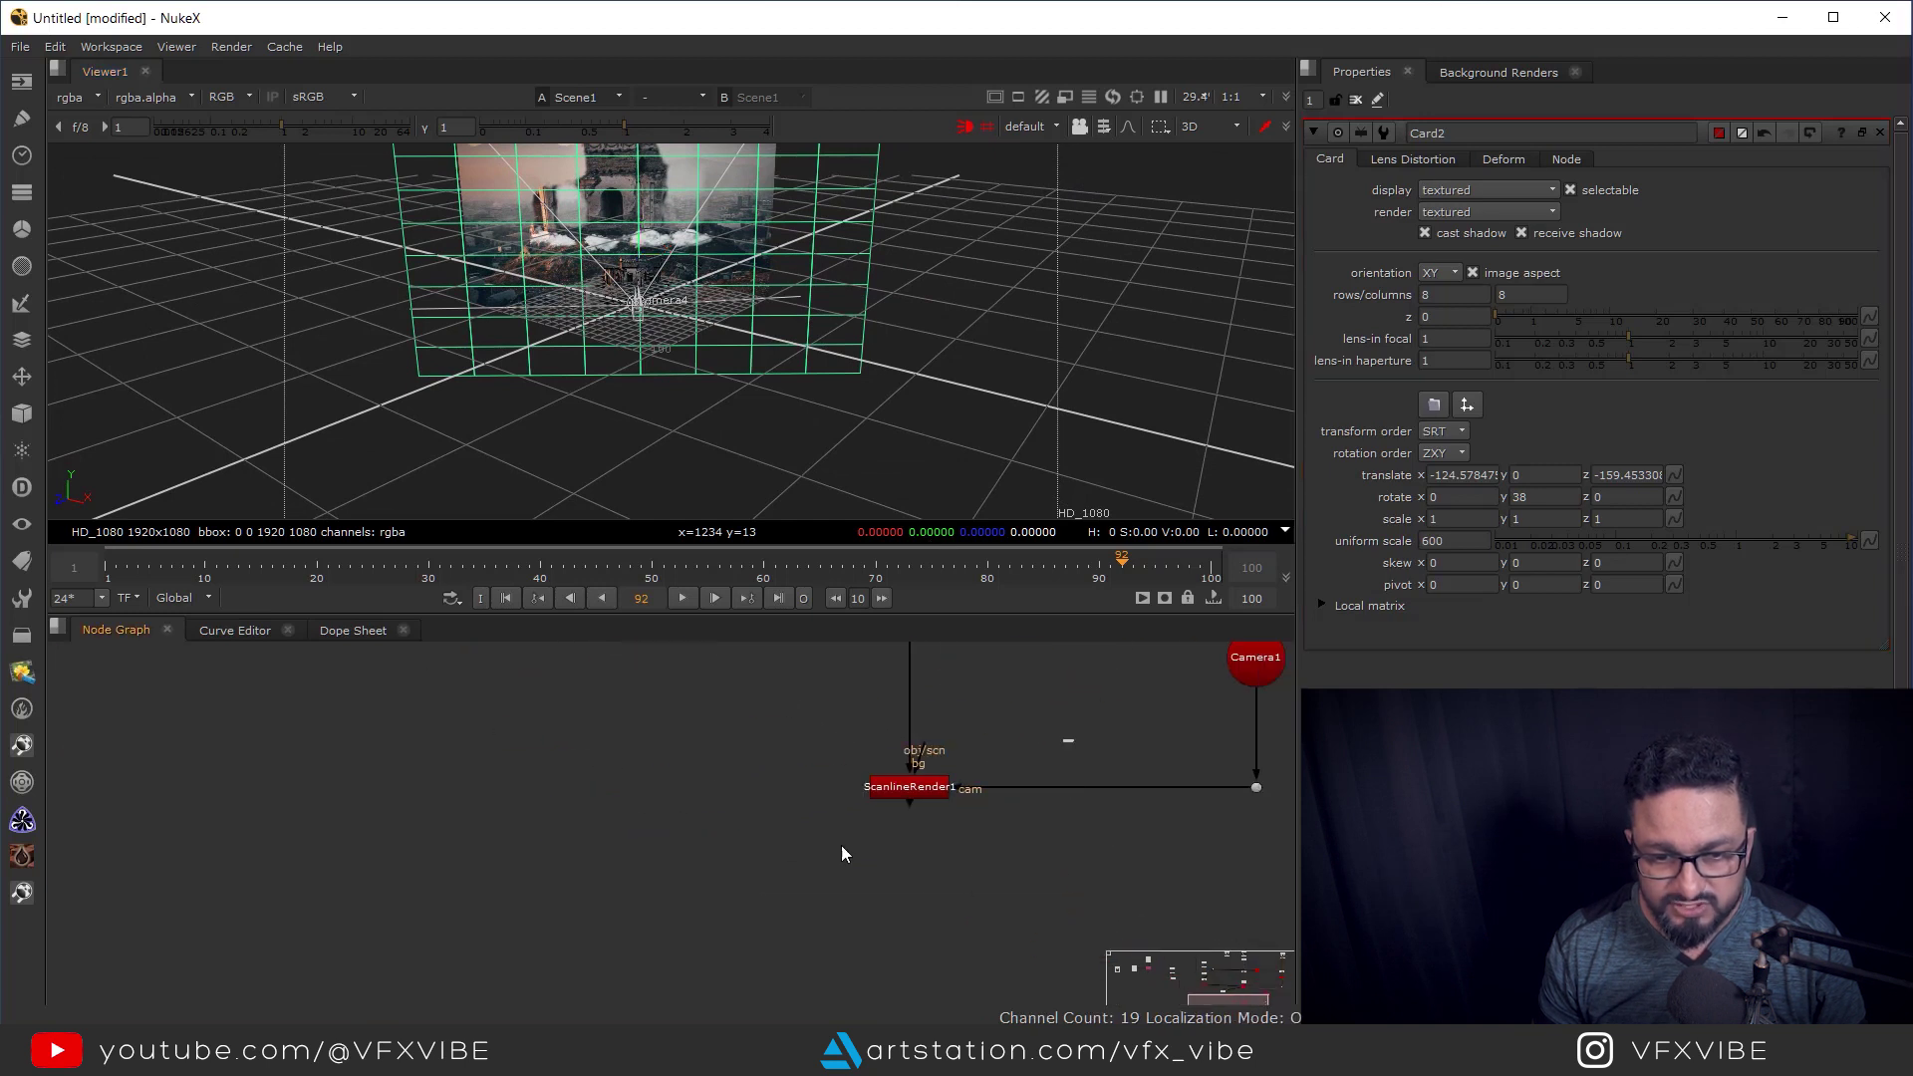
click(908, 786)
key(1)
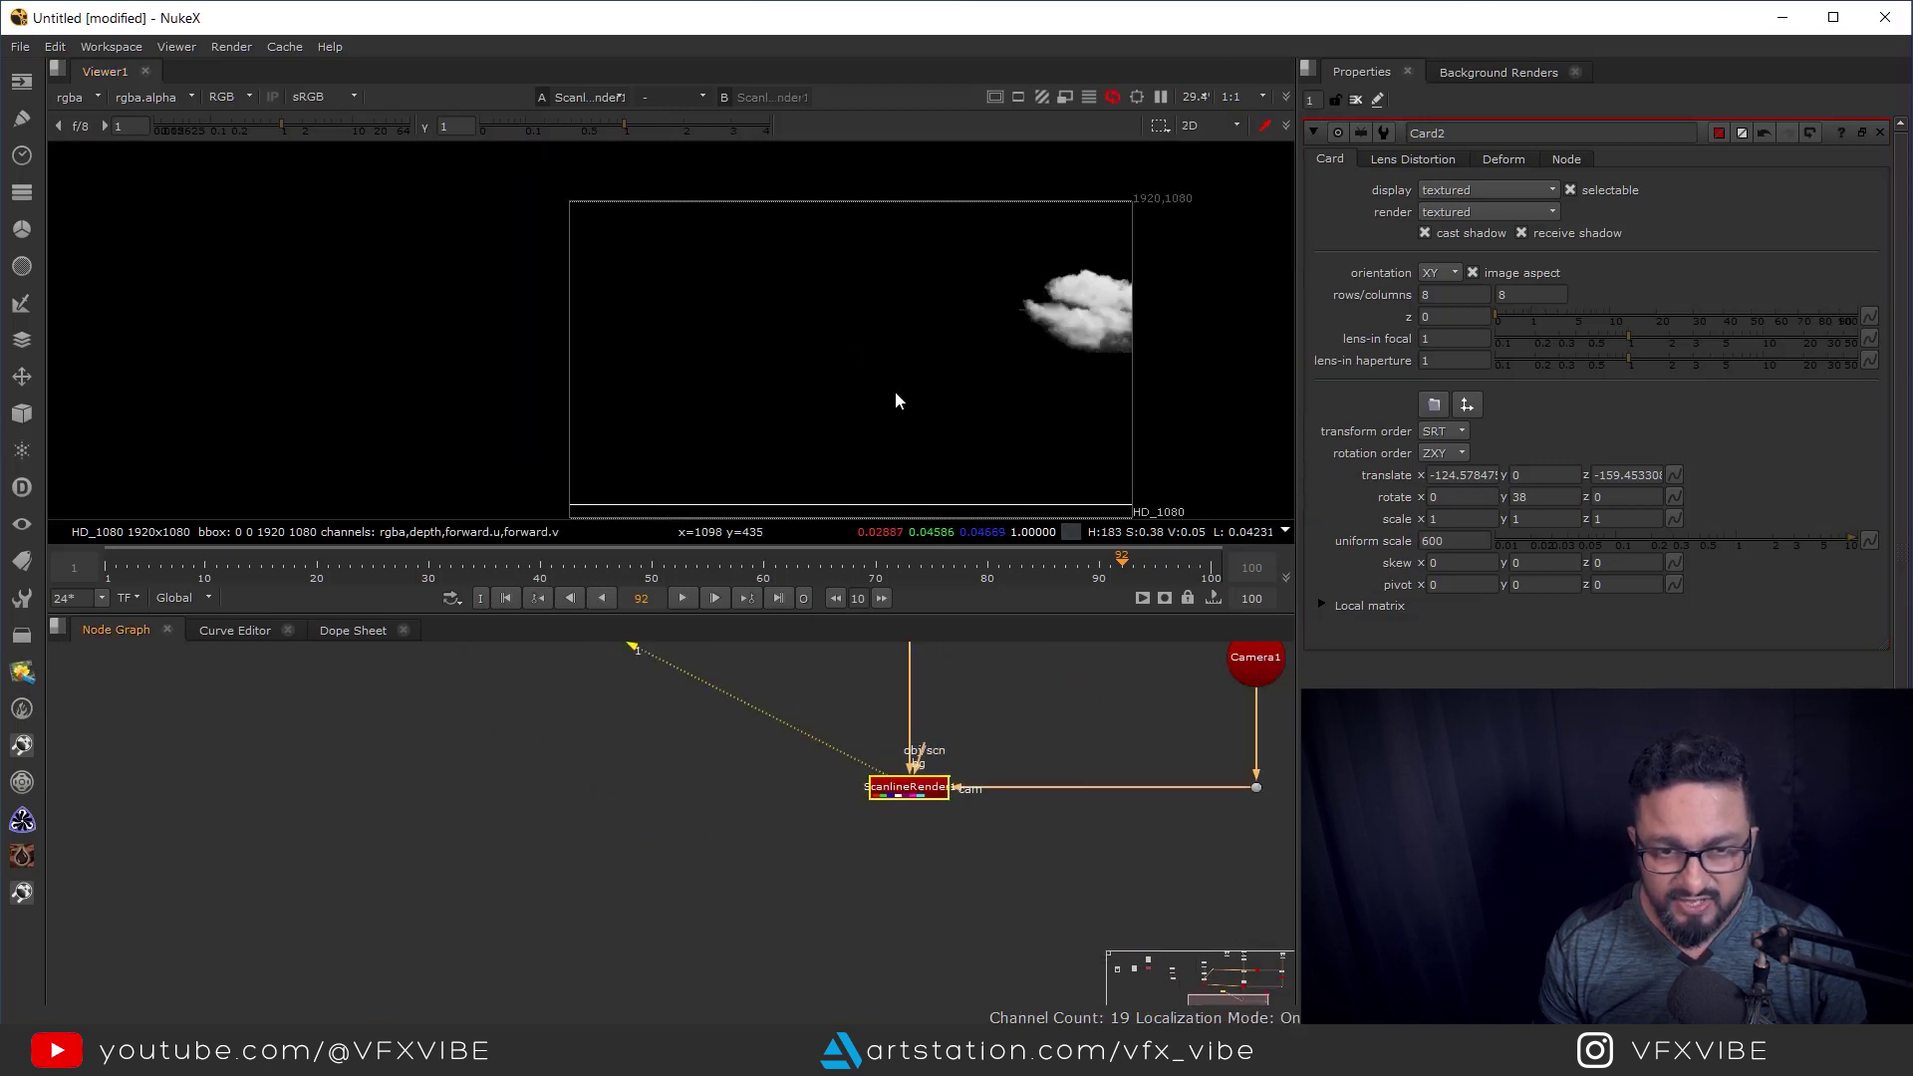
middle_drag(905, 380, 821, 368)
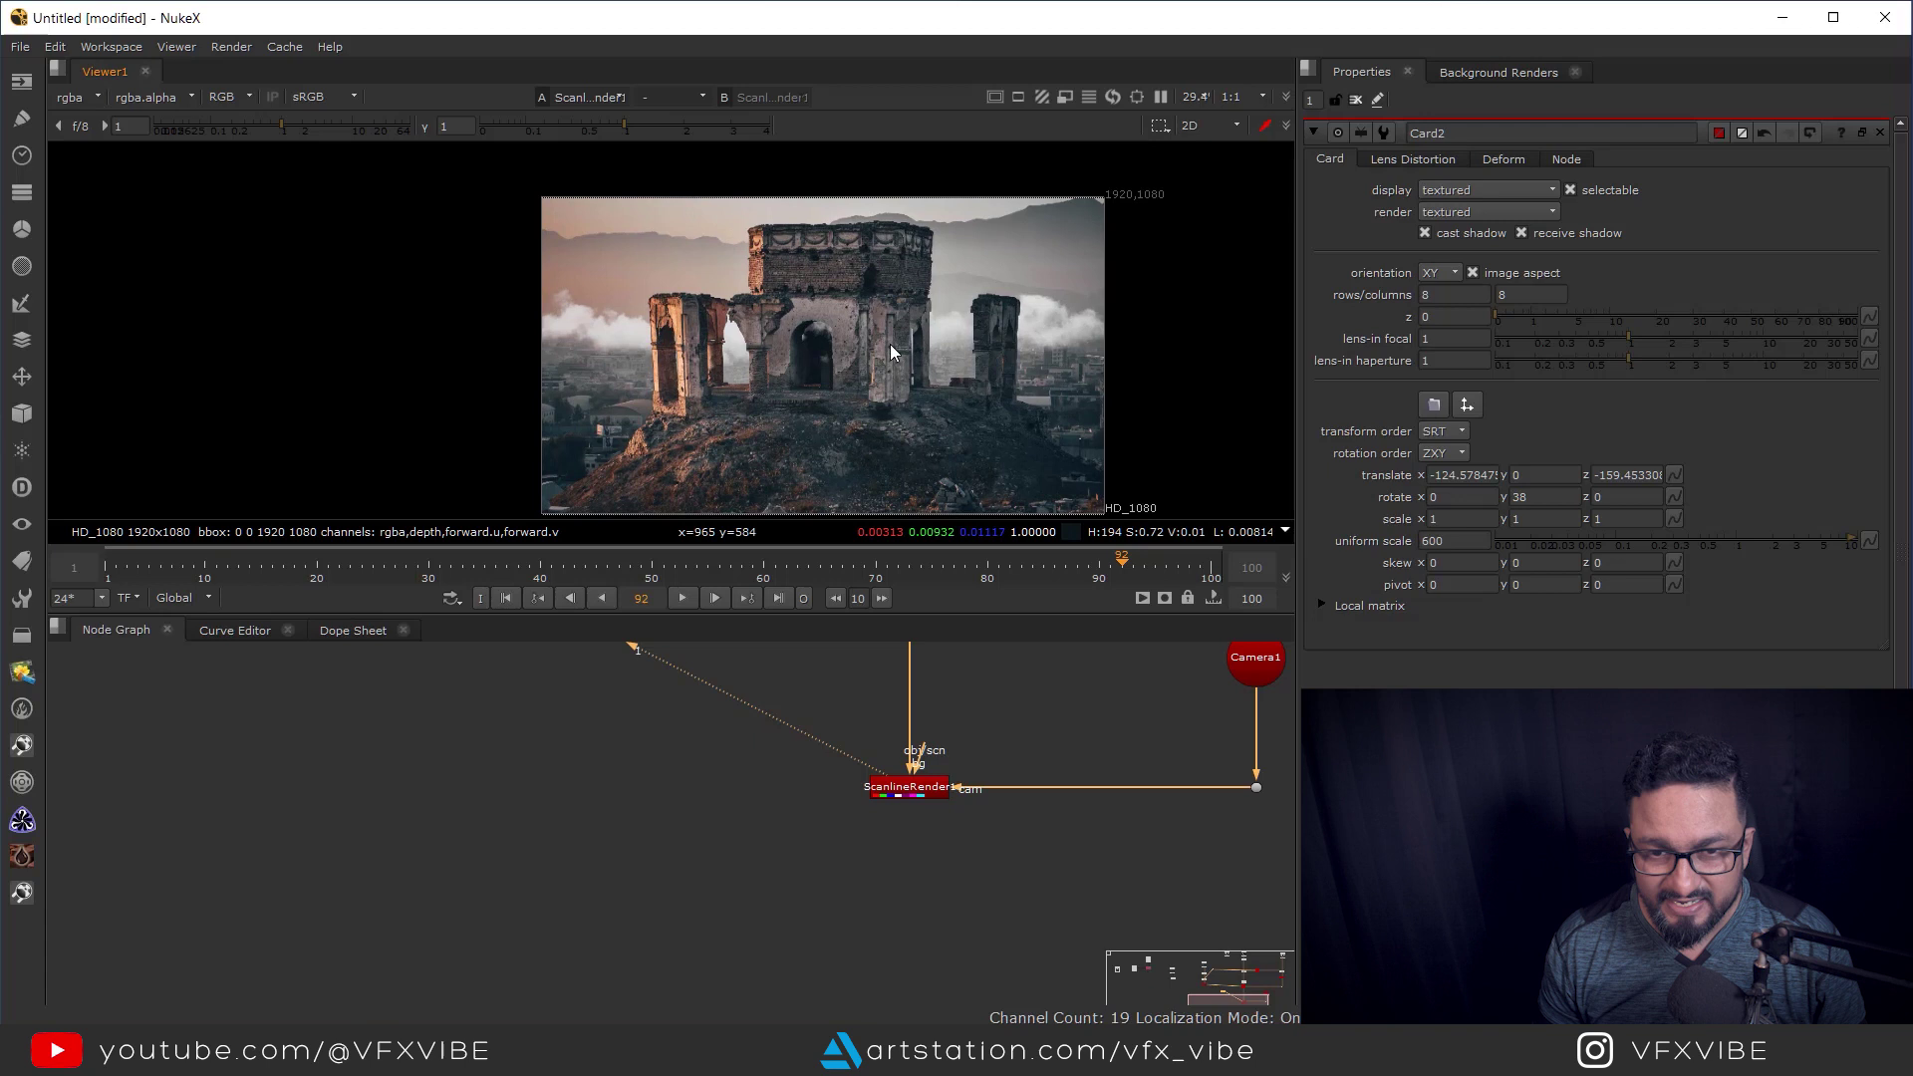
Move the Card2 node straight down to make more space below Project3D3.
middle_drag(956, 783, 1066, 1004)
middle_drag(817, 757, 992, 972)
middle_drag(797, 810, 876, 711)
drag(673, 869, 673, 910)
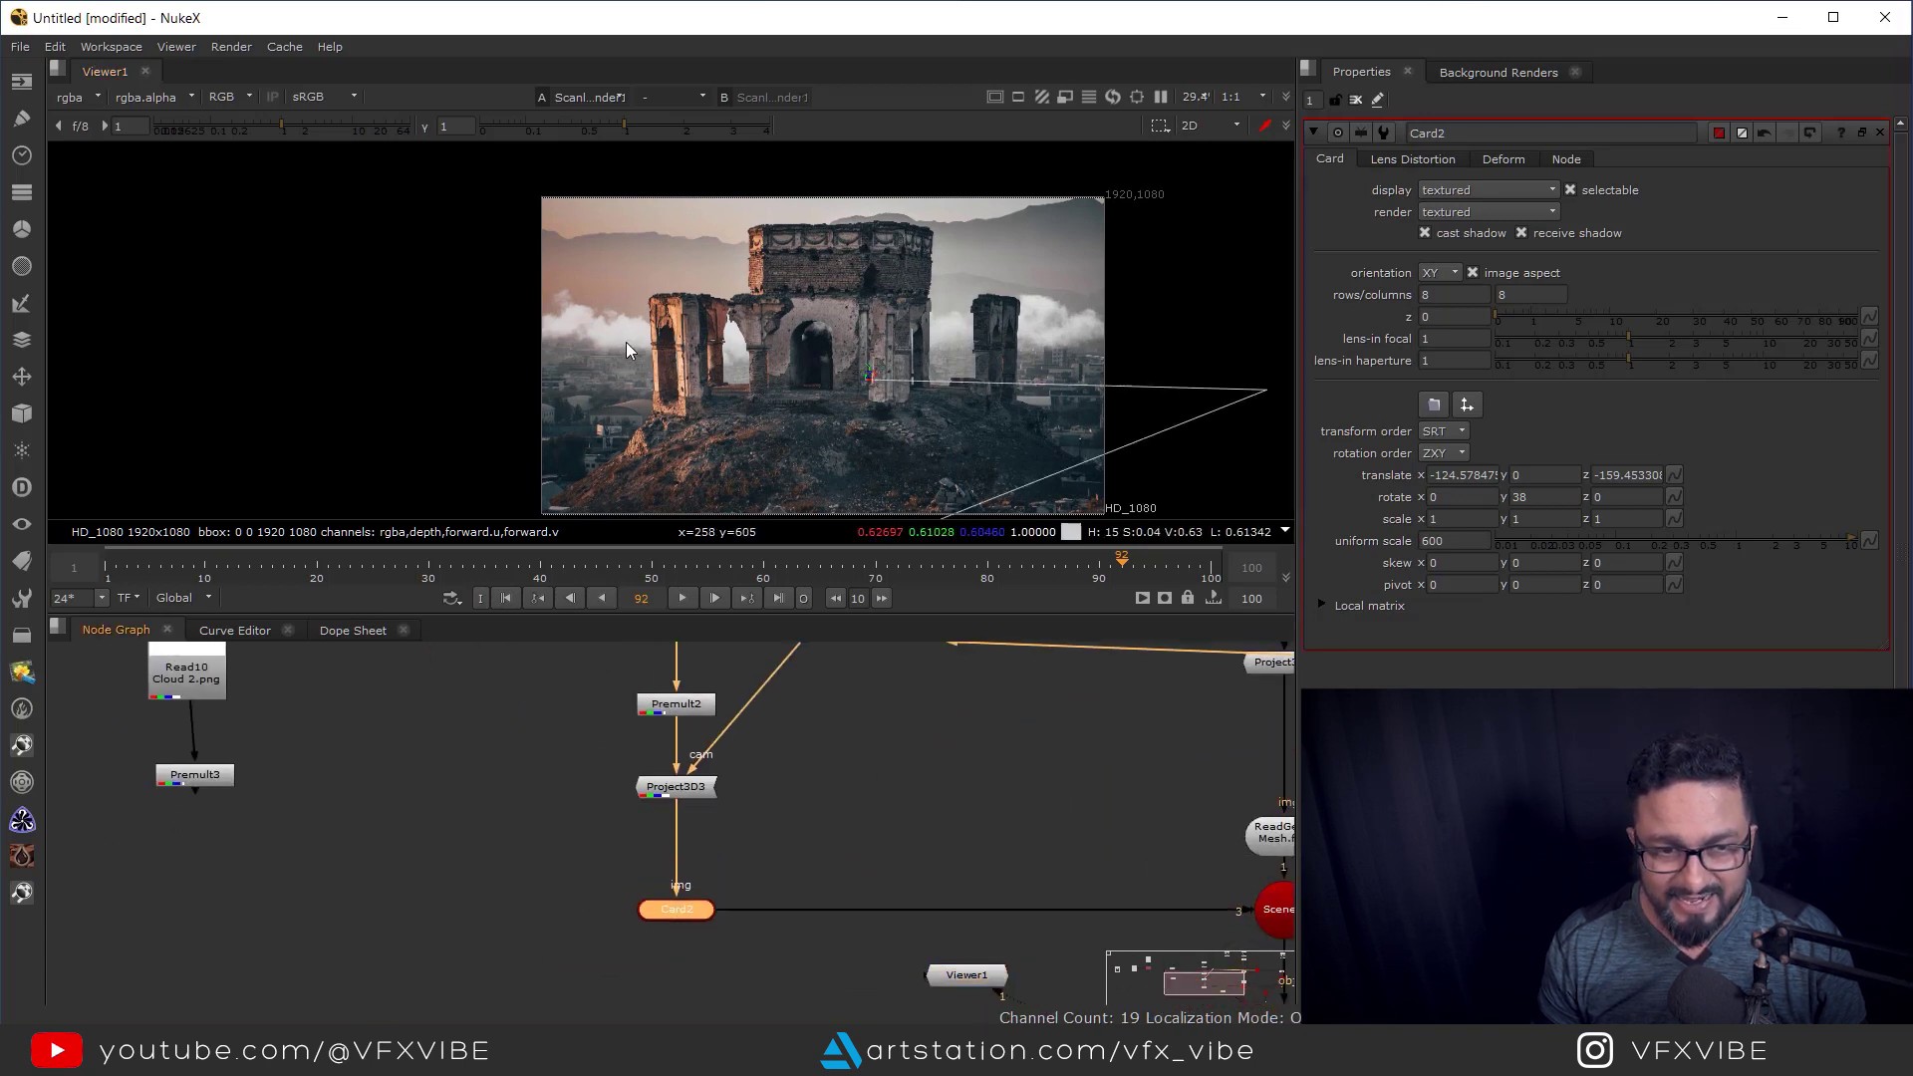
middle_drag(625, 343, 666, 390)
middle_drag(763, 867, 821, 960)
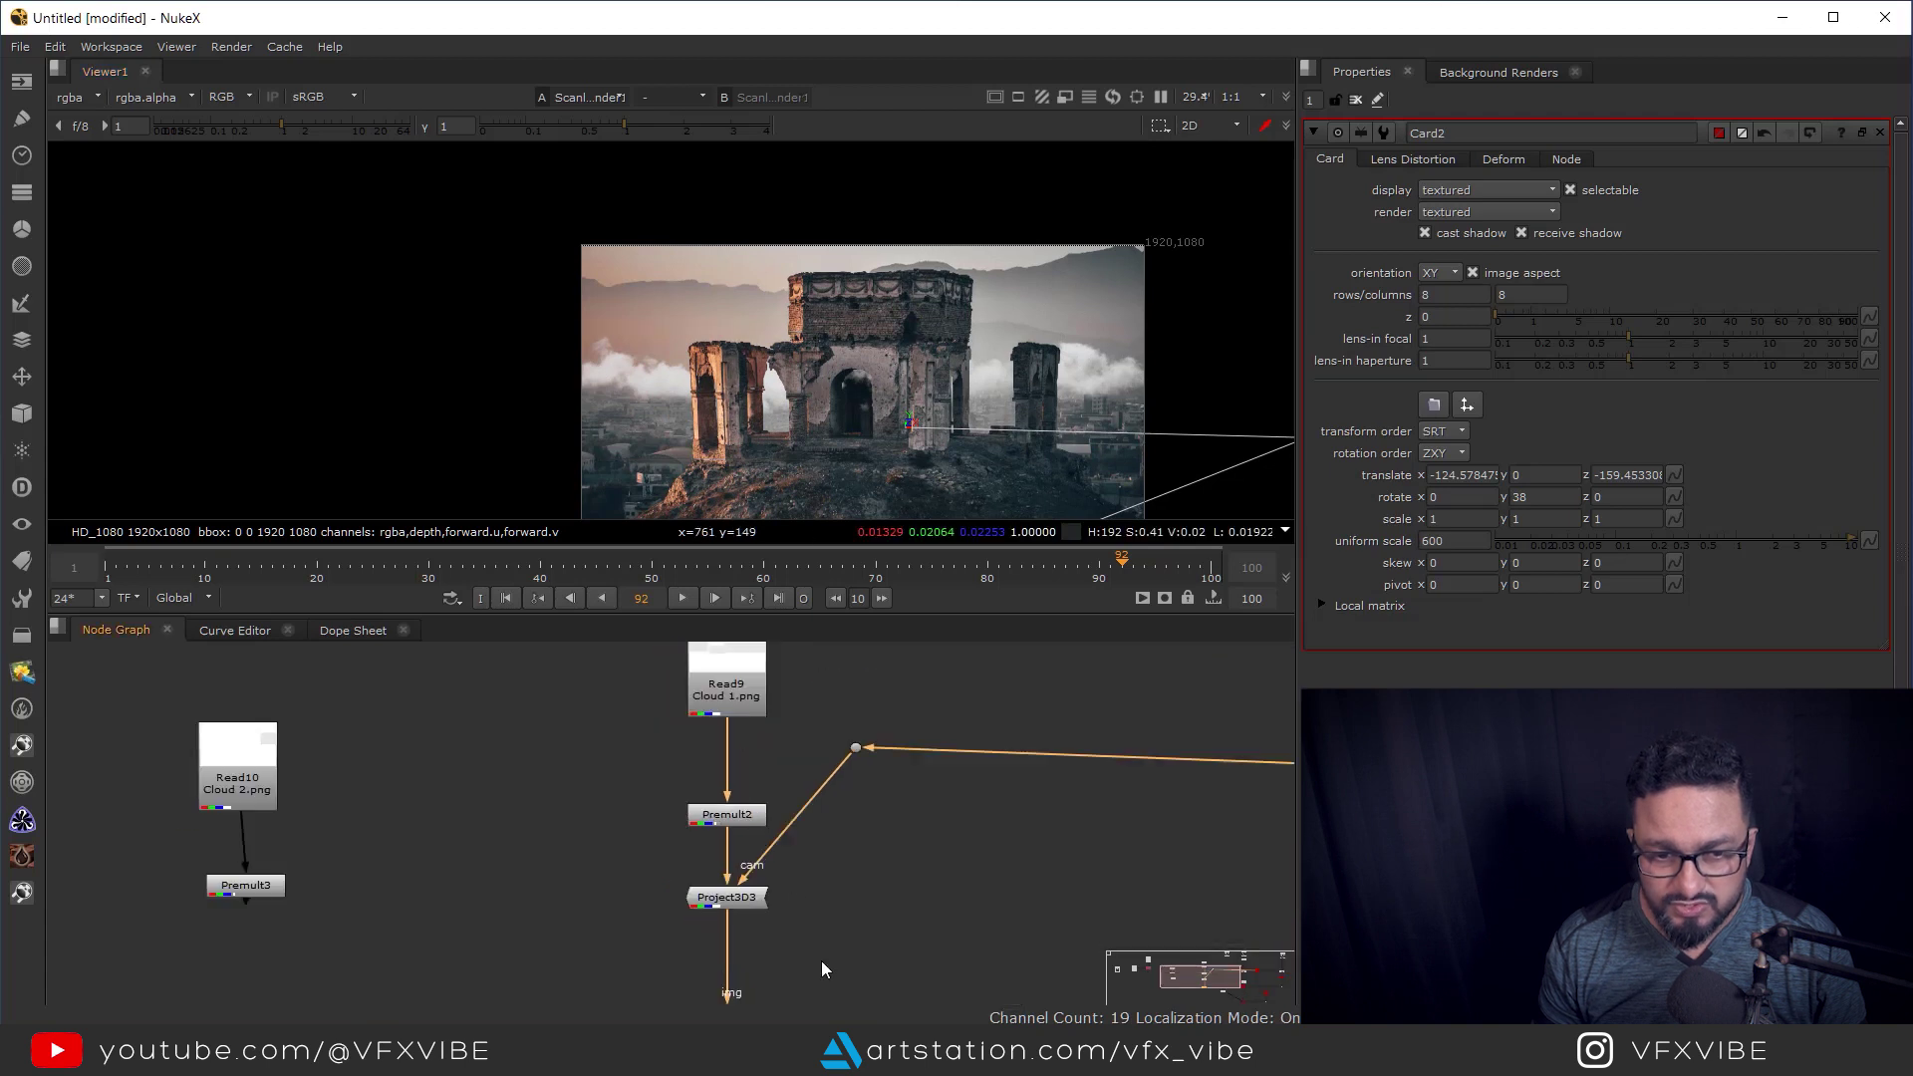
Display Premult2, add a Roto node, and draw a closed Bezier shape around the two left clouds.
click(742, 802)
key(1)
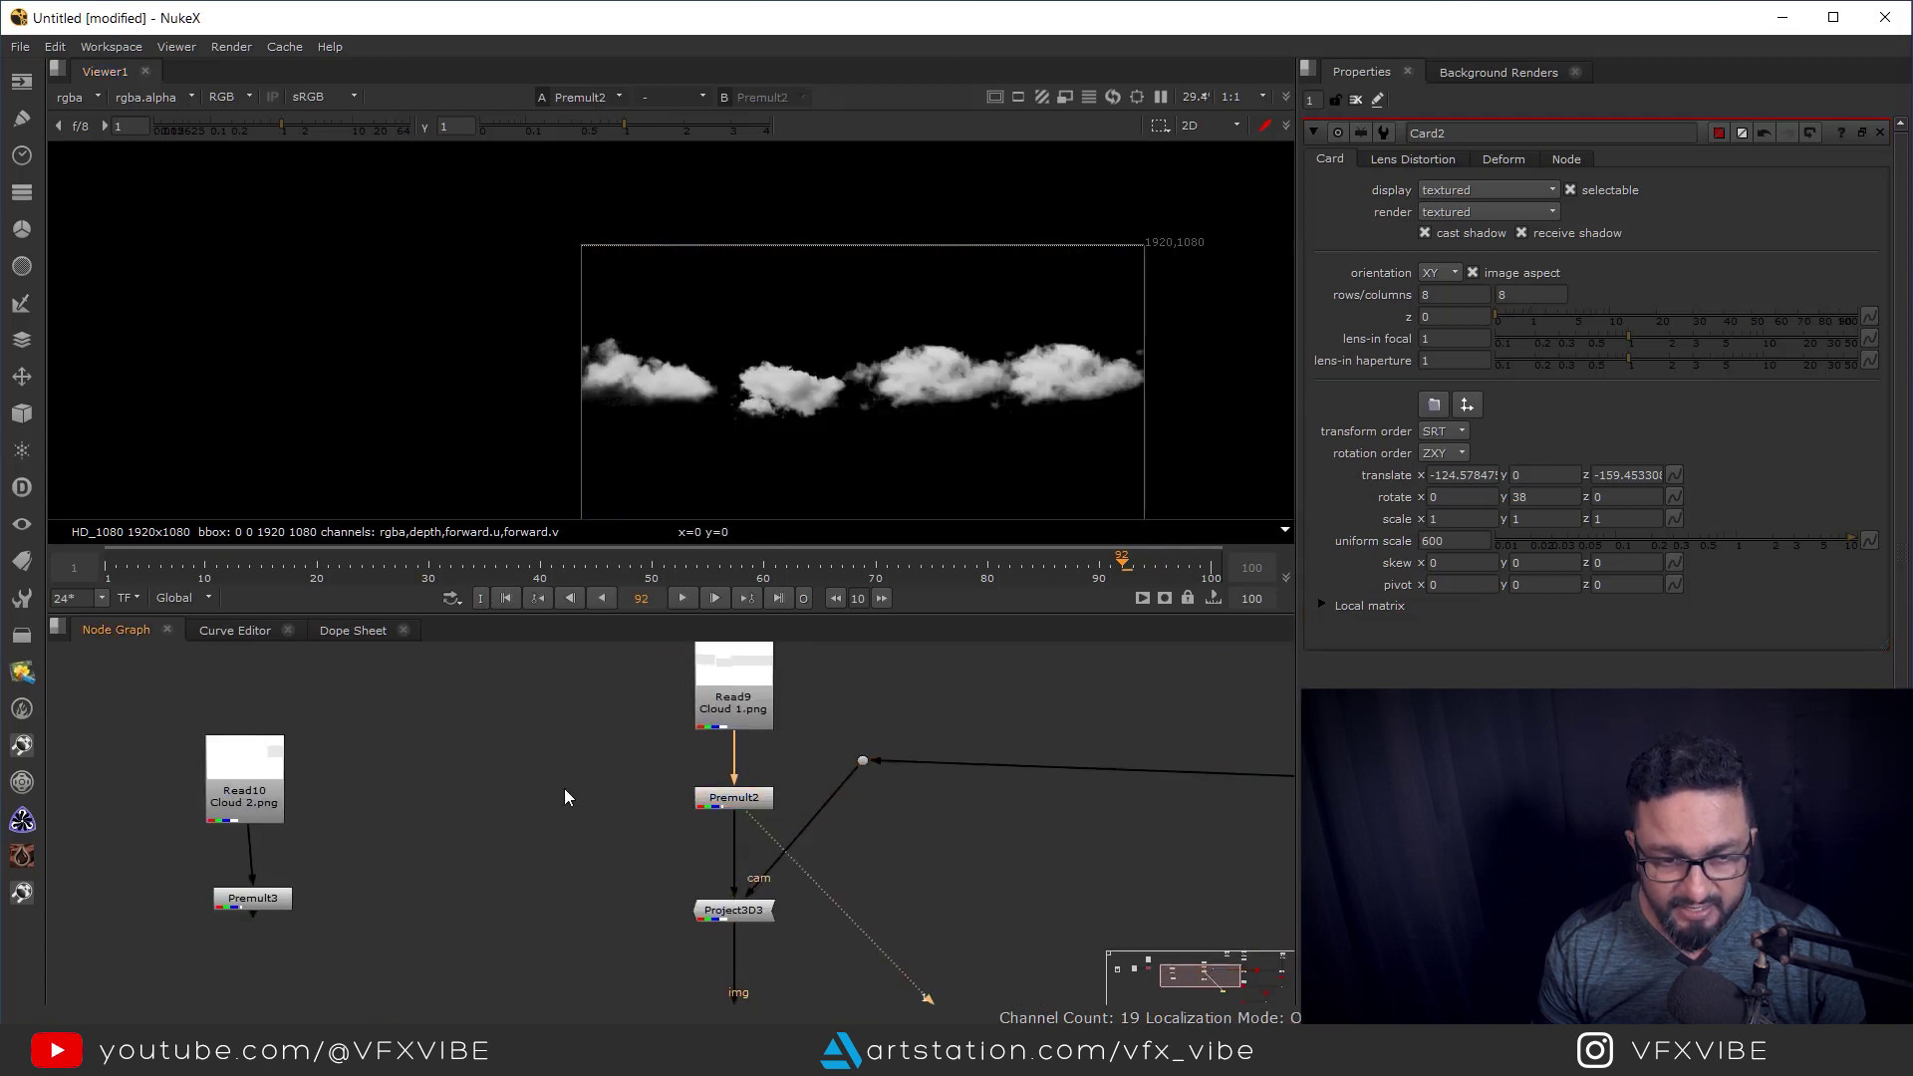
key(o)
click(534, 340)
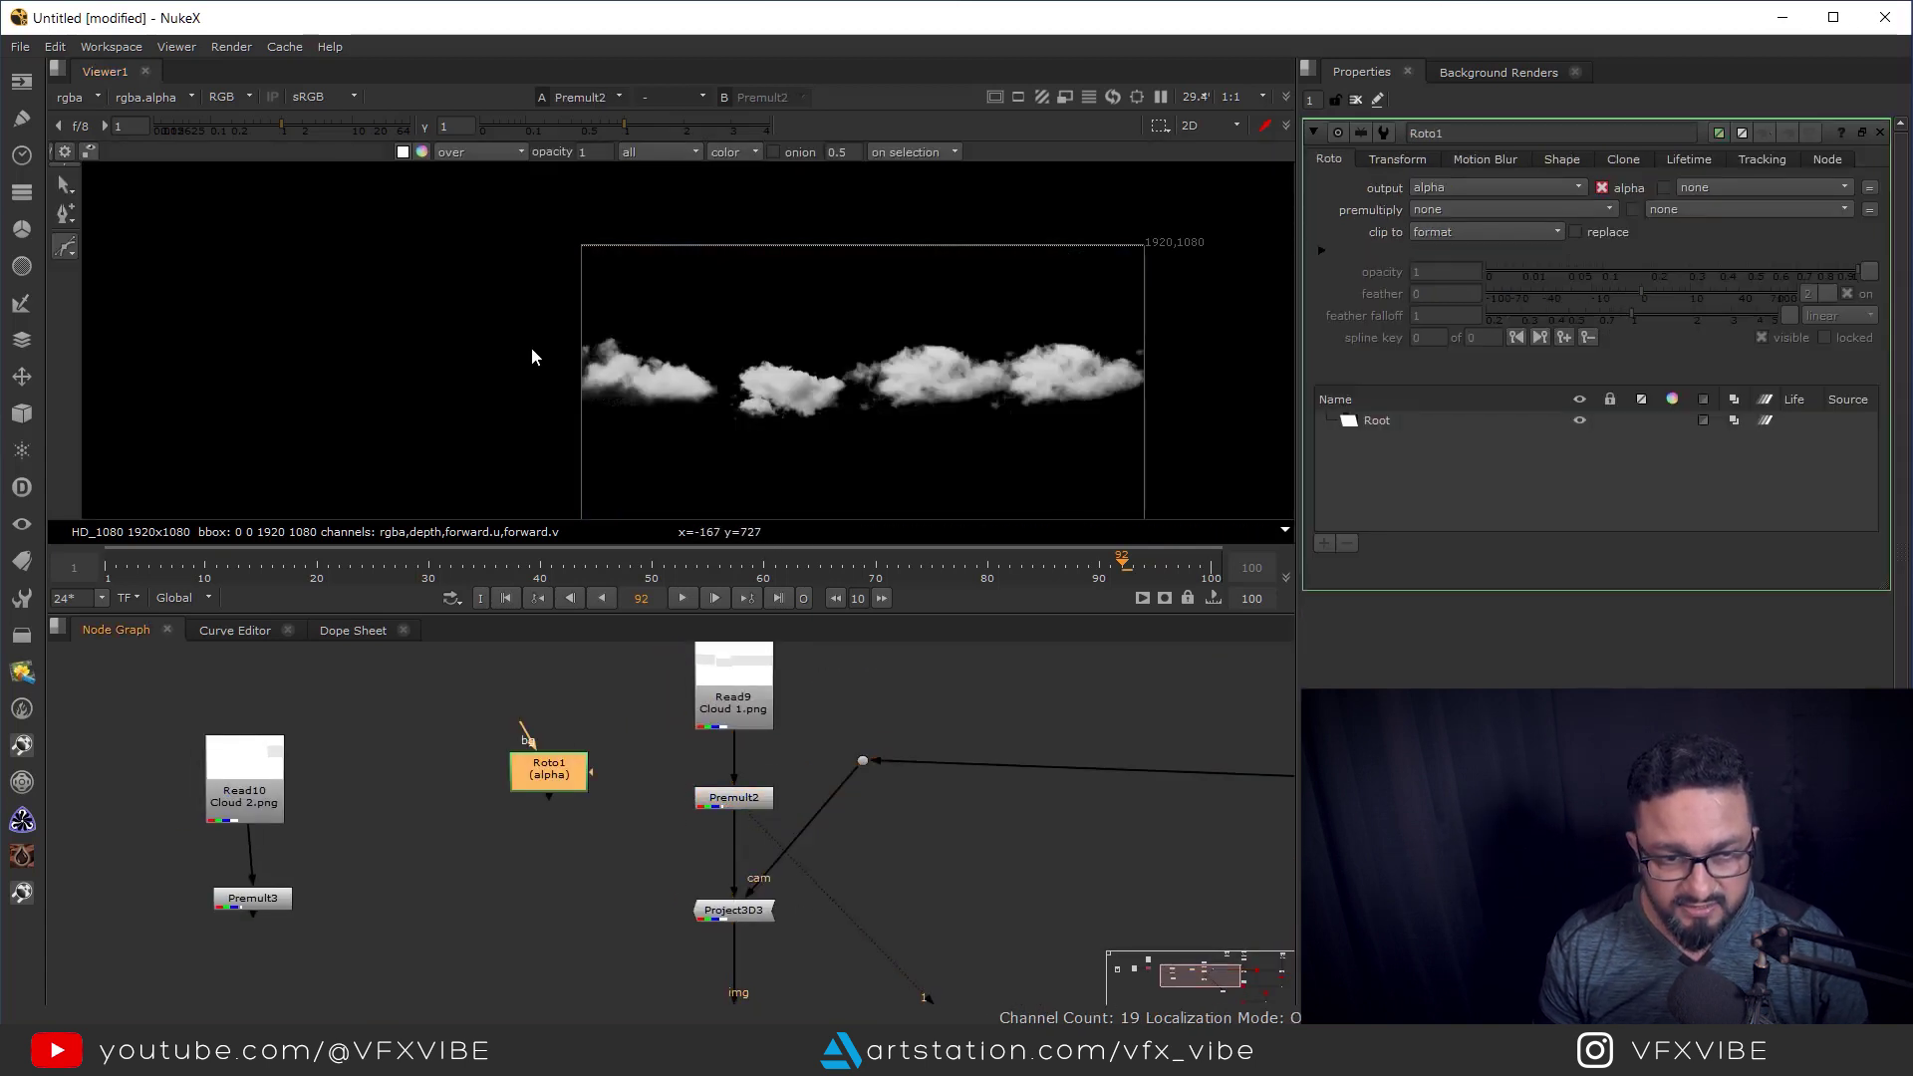
drag(610, 315, 624, 315)
click(553, 443)
drag(480, 419, 489, 370)
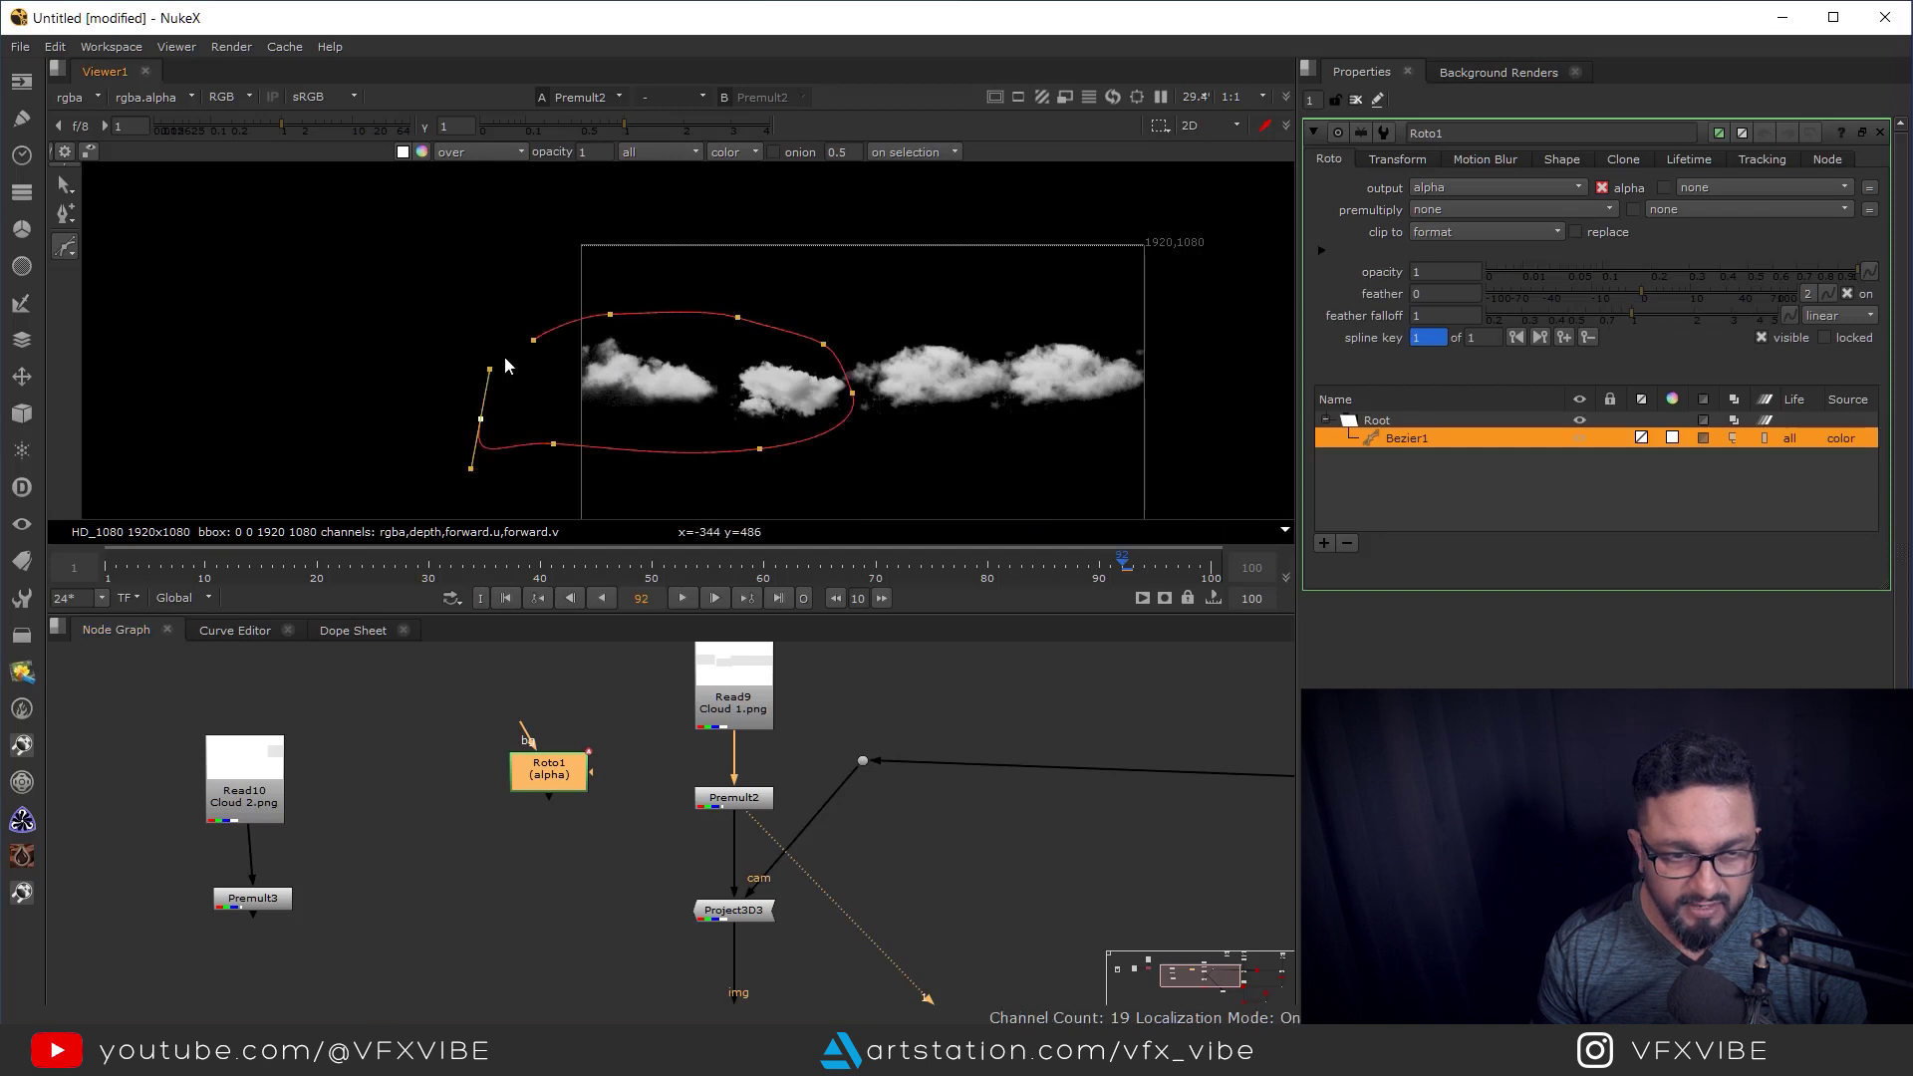
click(535, 341)
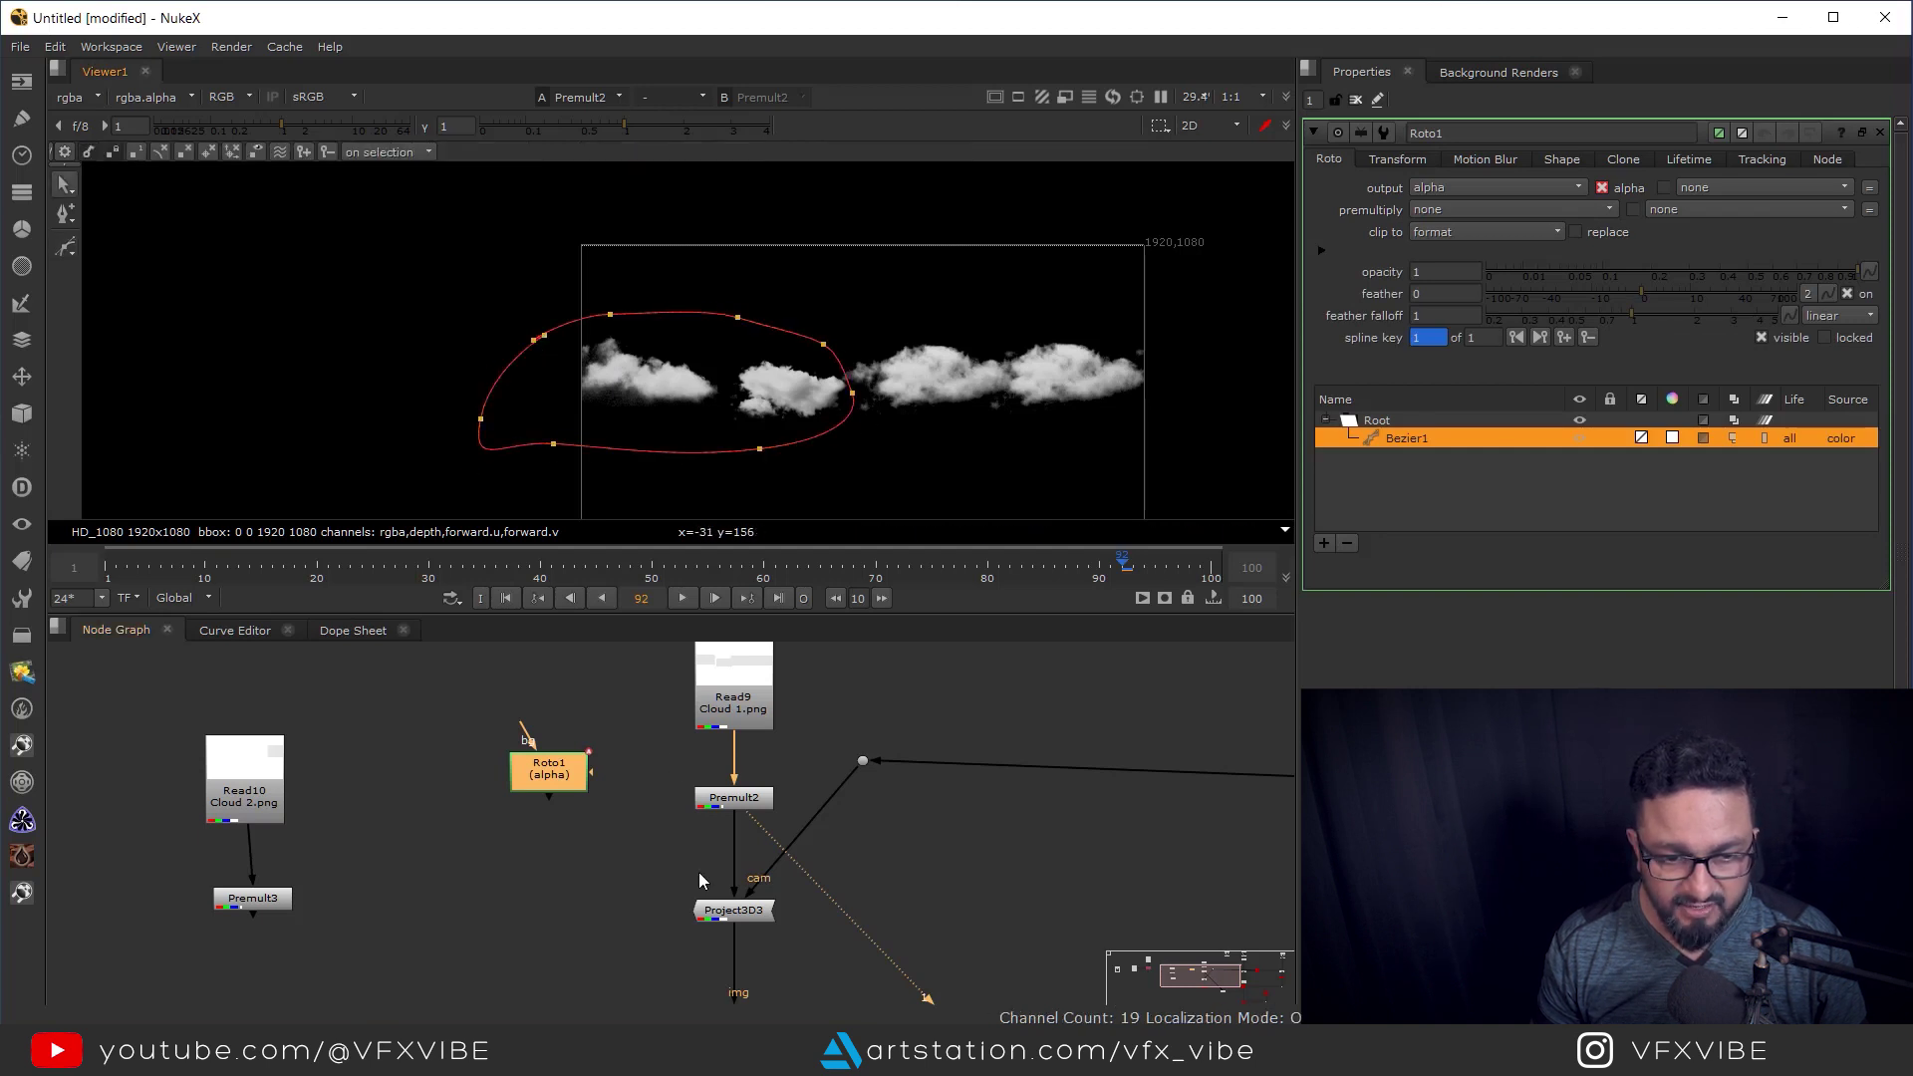
Insert a Merge node between Premult2 and Project3D3, connect Roto1 to its A input, and route the link through a dot.
drag(714, 808, 714, 800)
key(m)
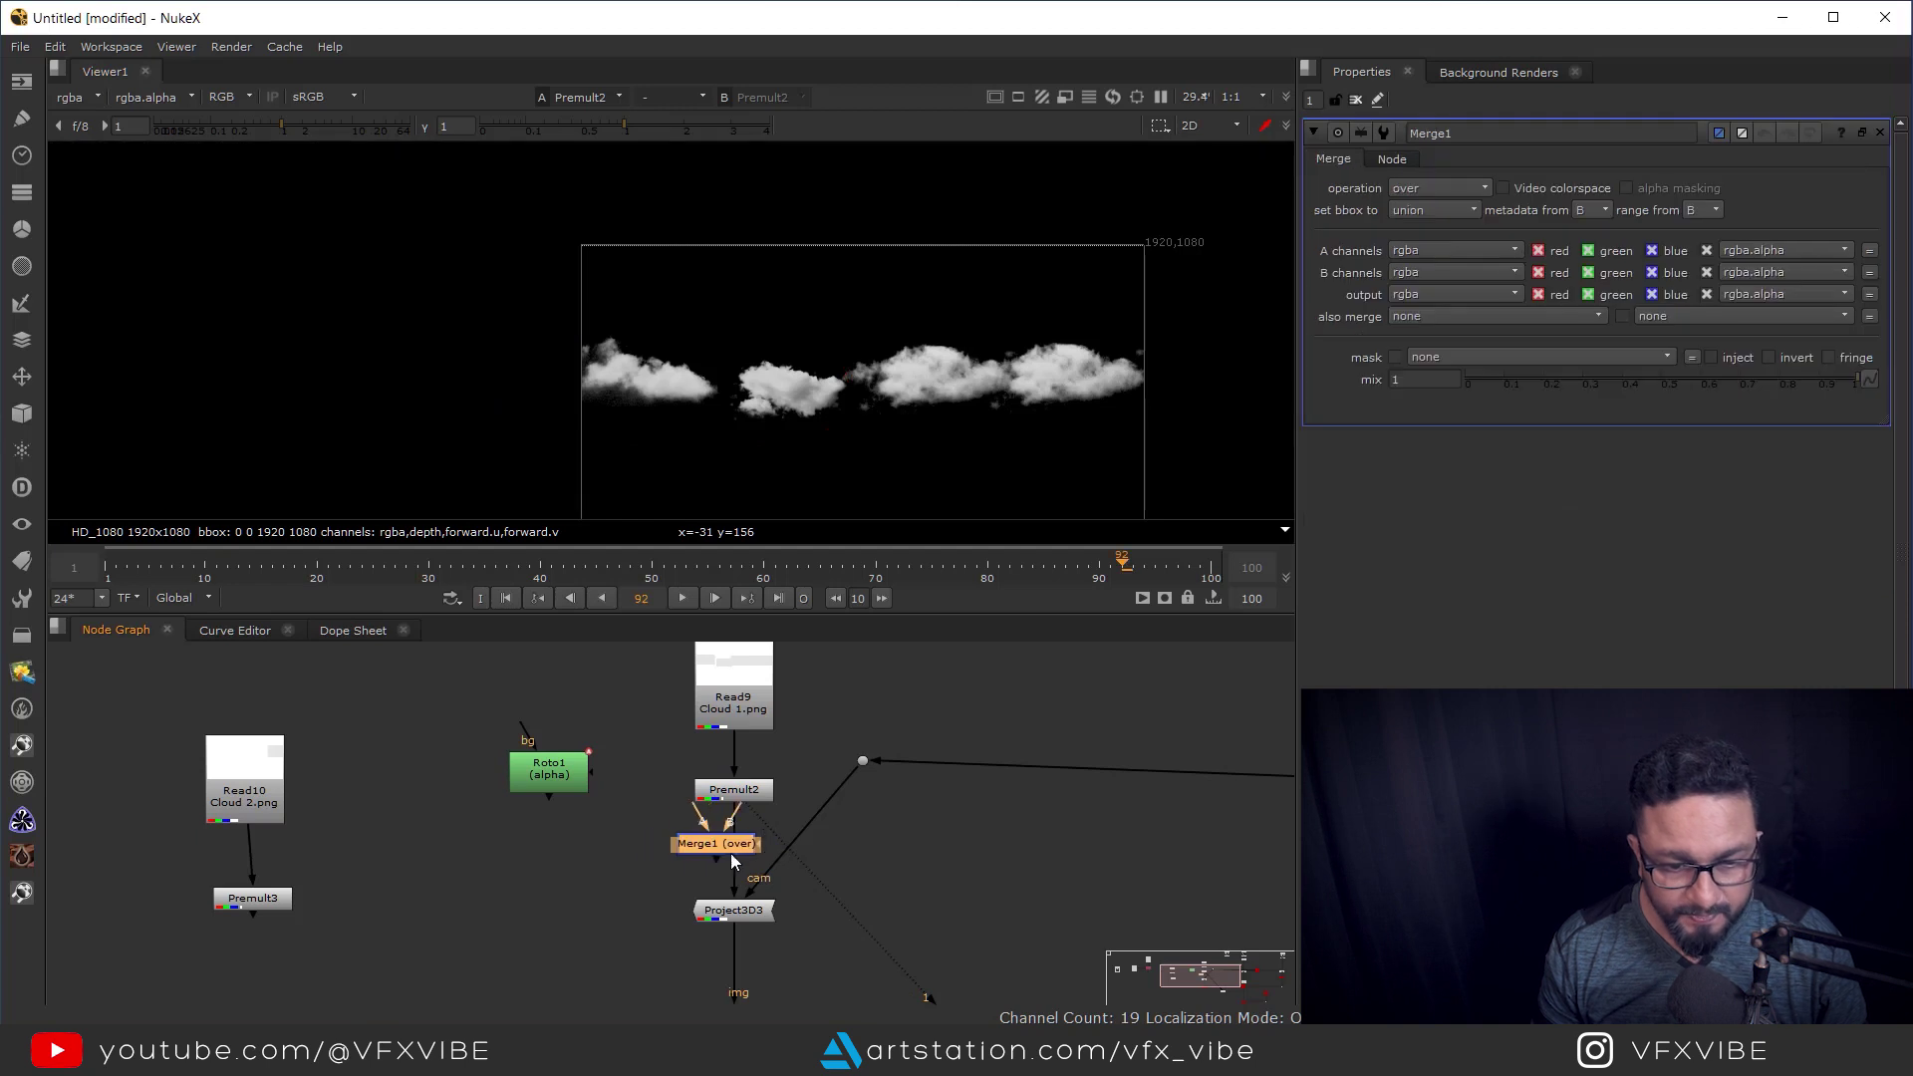
drag(717, 829, 512, 709)
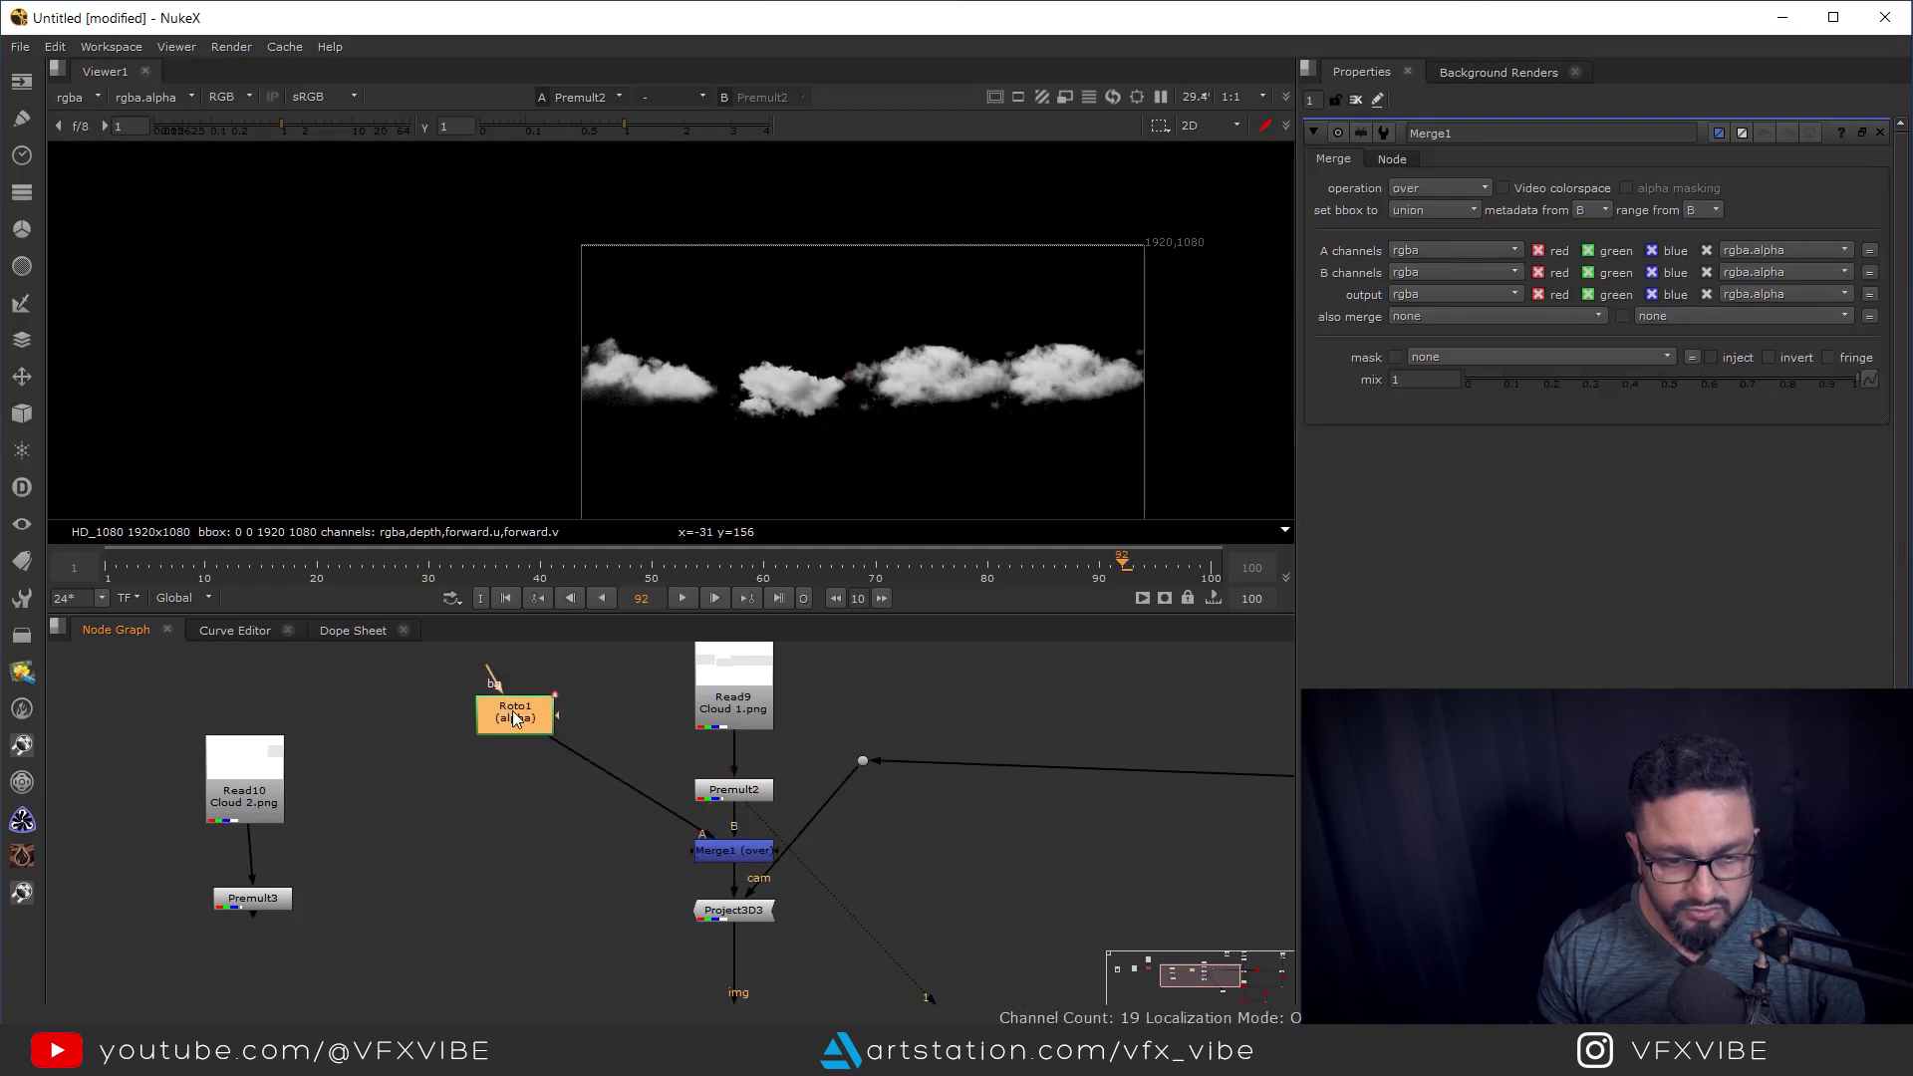
drag(506, 825, 506, 848)
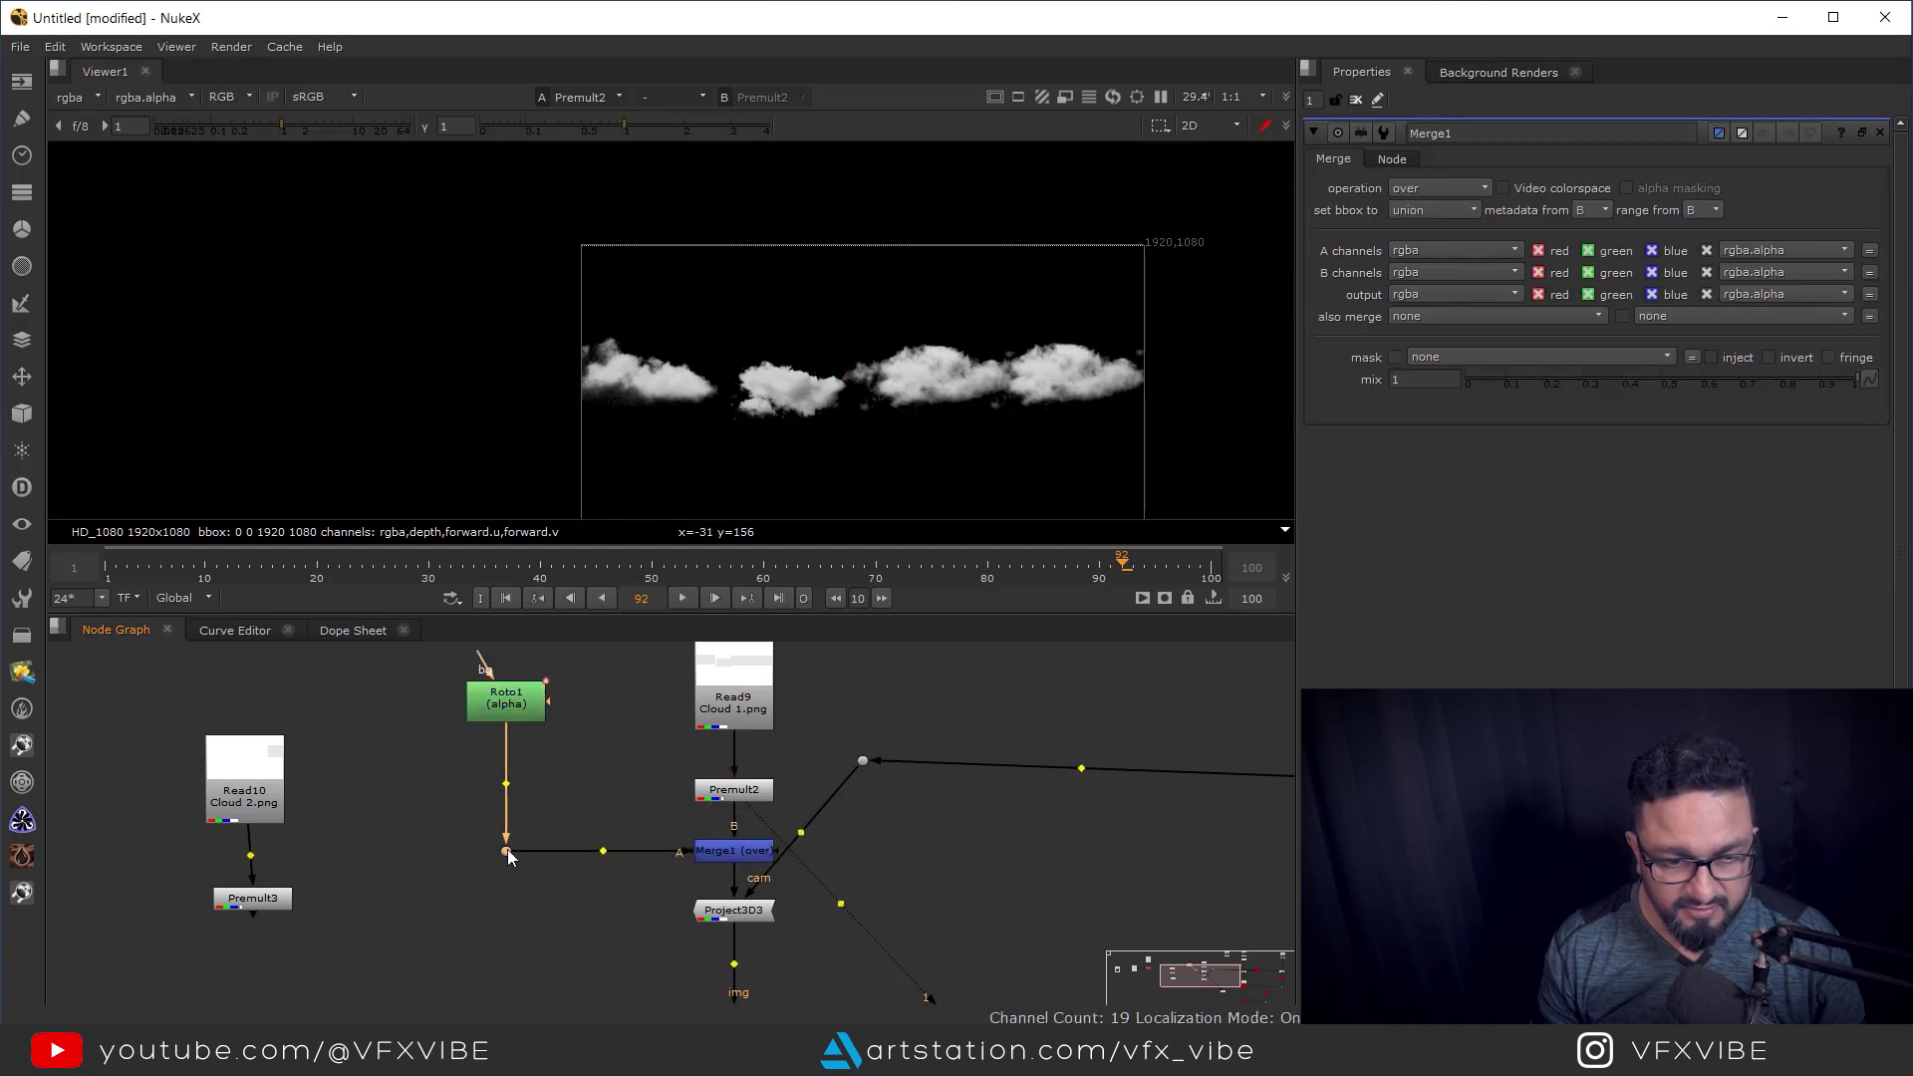
Display Merge1 and set its operation to stencil.
click(753, 853)
key(1)
click(1424, 189)
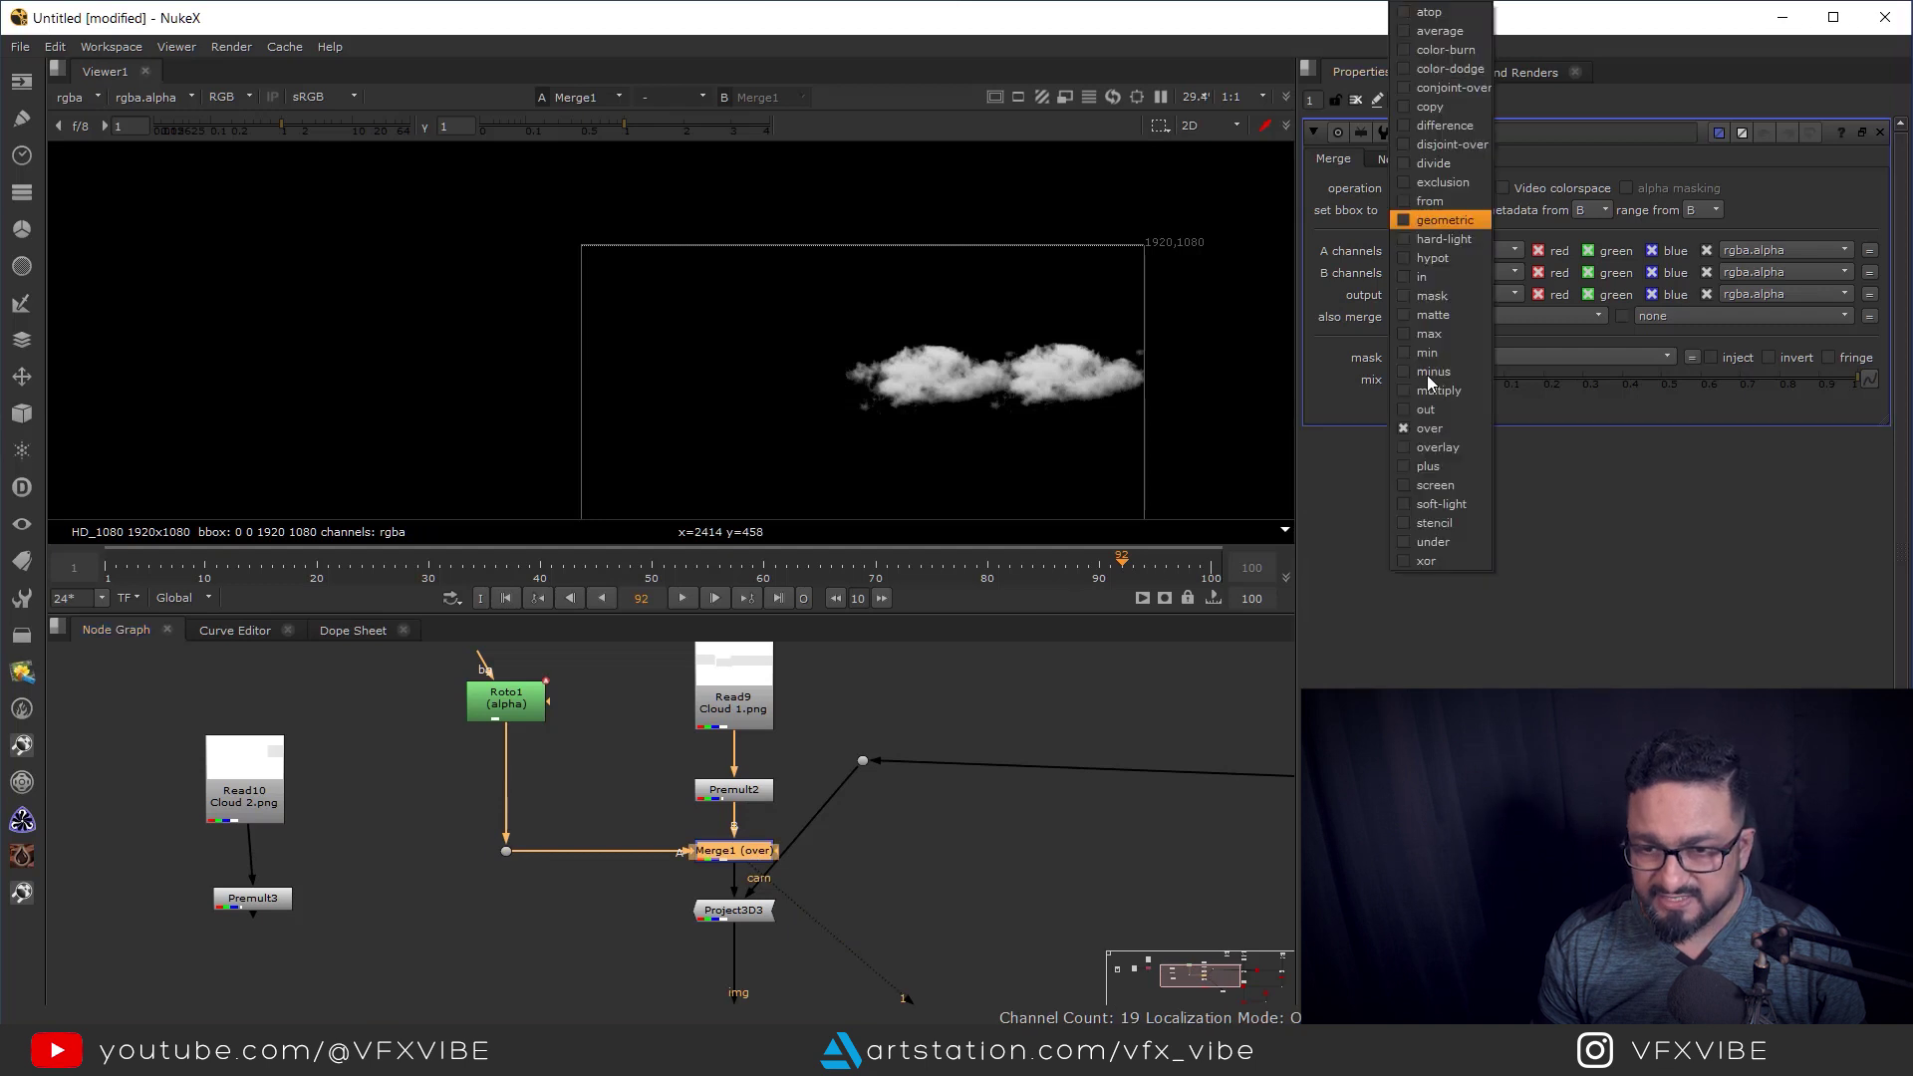
click(1434, 522)
Display the ScanlineRender1 output and examine the render with the left clouds masked out.
scroll(970, 826, down, 3)
middle_drag(970, 827, 886, 845)
click(725, 794)
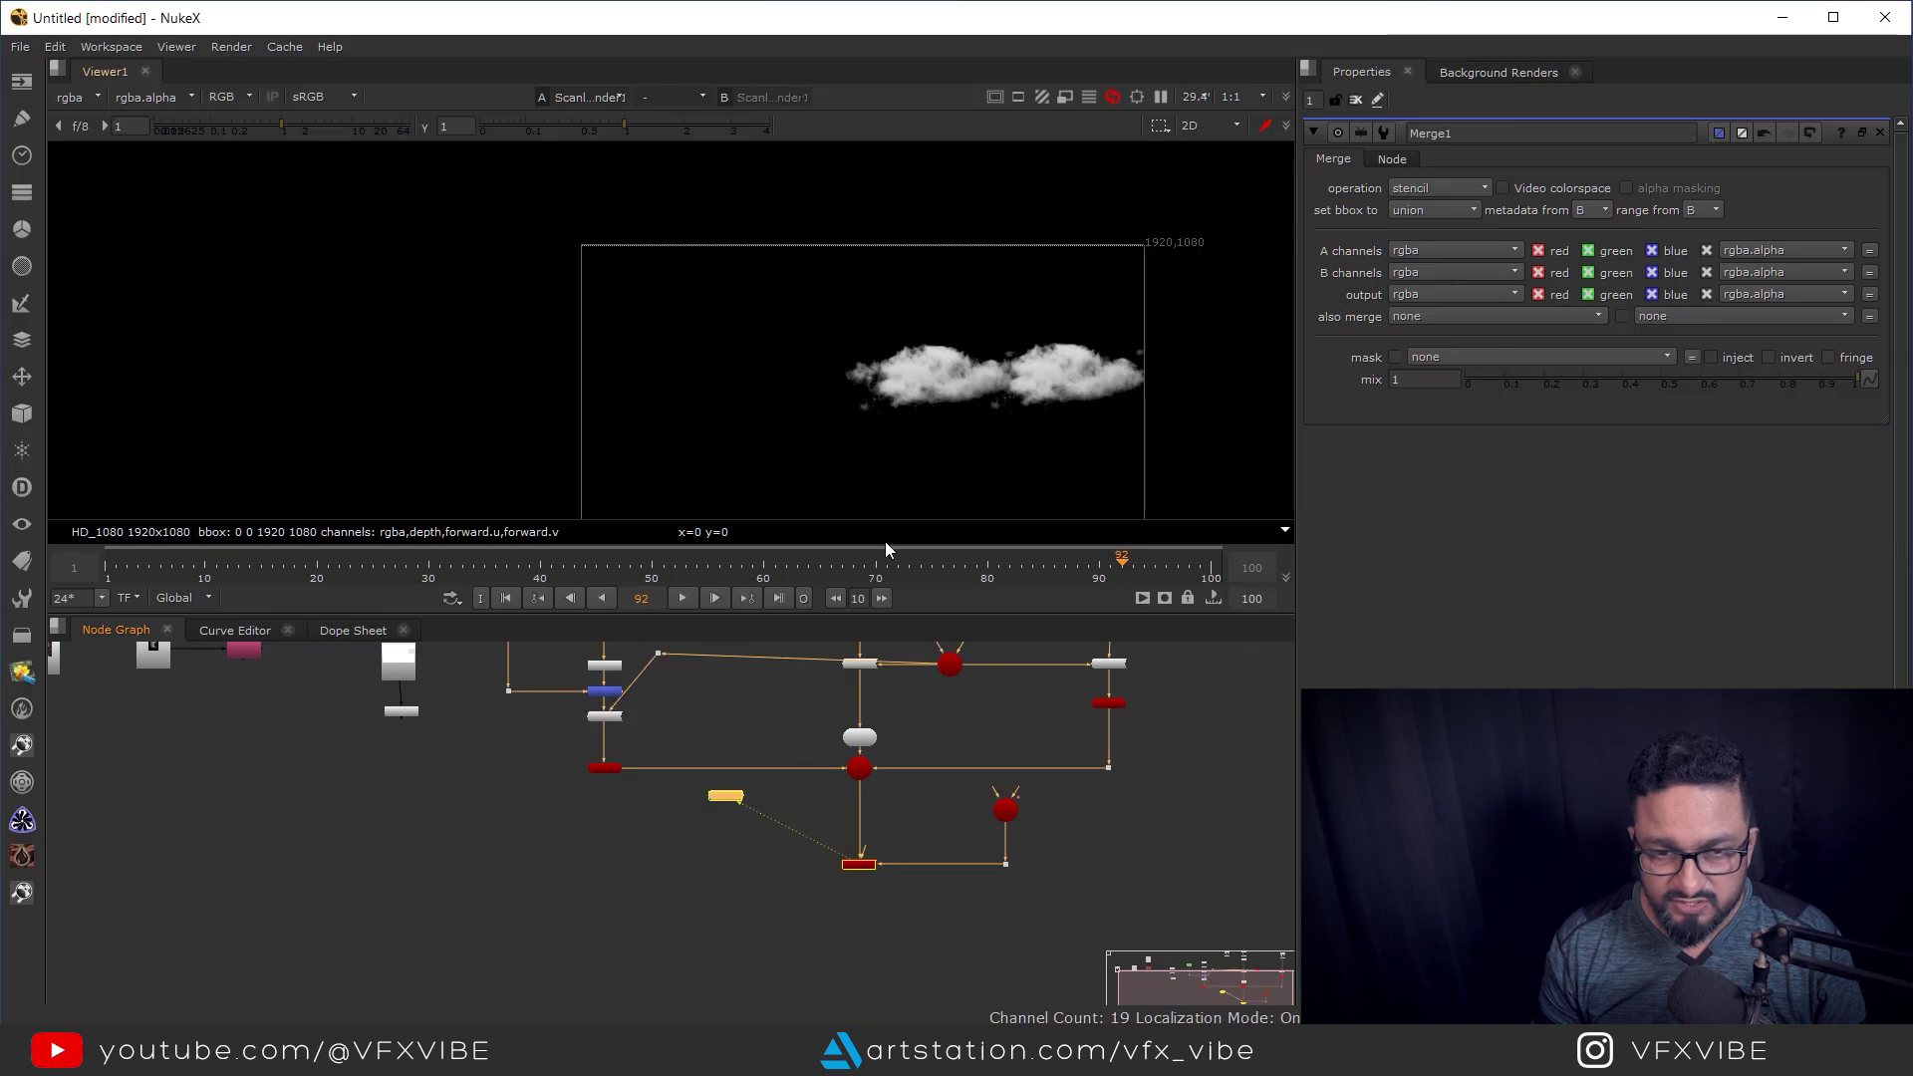
key(1)
scroll(1036, 359, up, 2)
ctrl+shift+drag(874, 279, 1261, 482)
Add a Transform node below Cloud 1.png and shift the clouds to translate X 30, Y 52.
middle_drag(748, 734, 865, 866)
scroll(733, 827, up, 5)
click(727, 760)
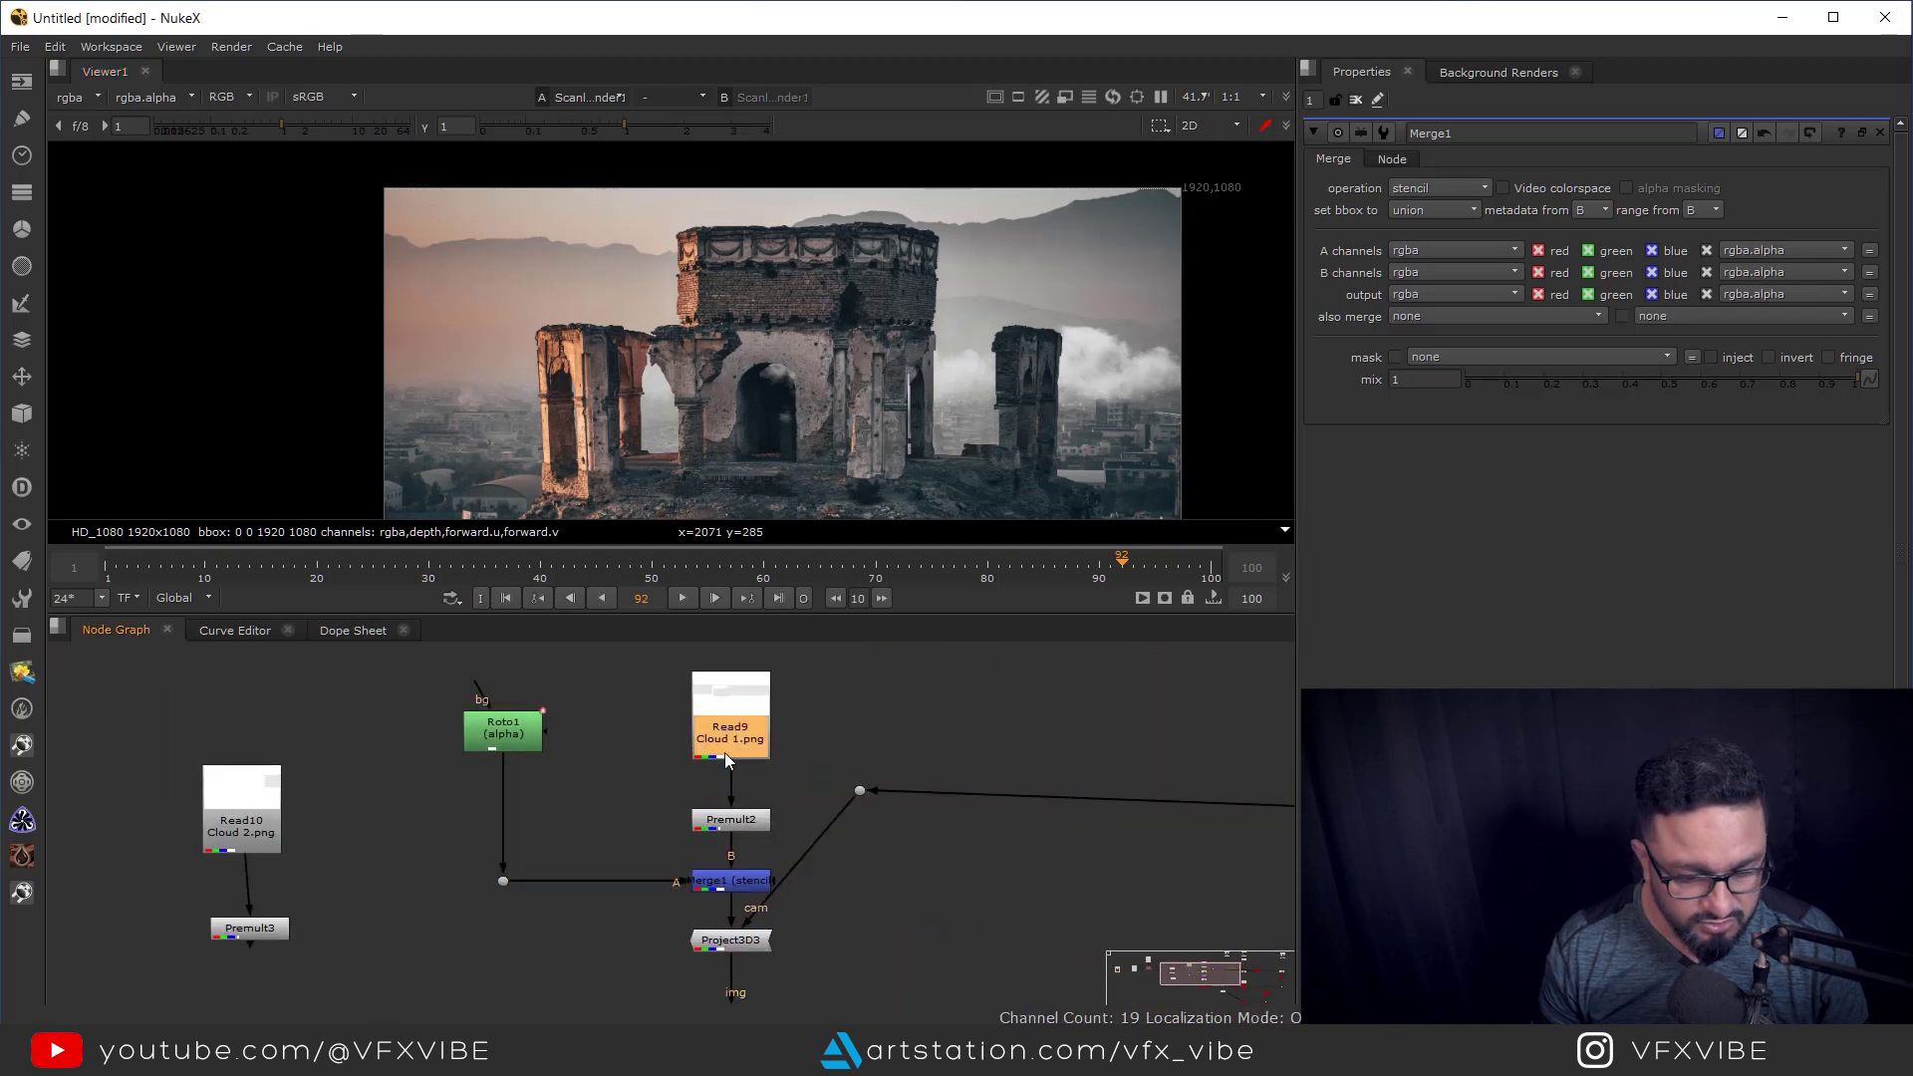
key(t)
drag(783, 411, 794, 389)
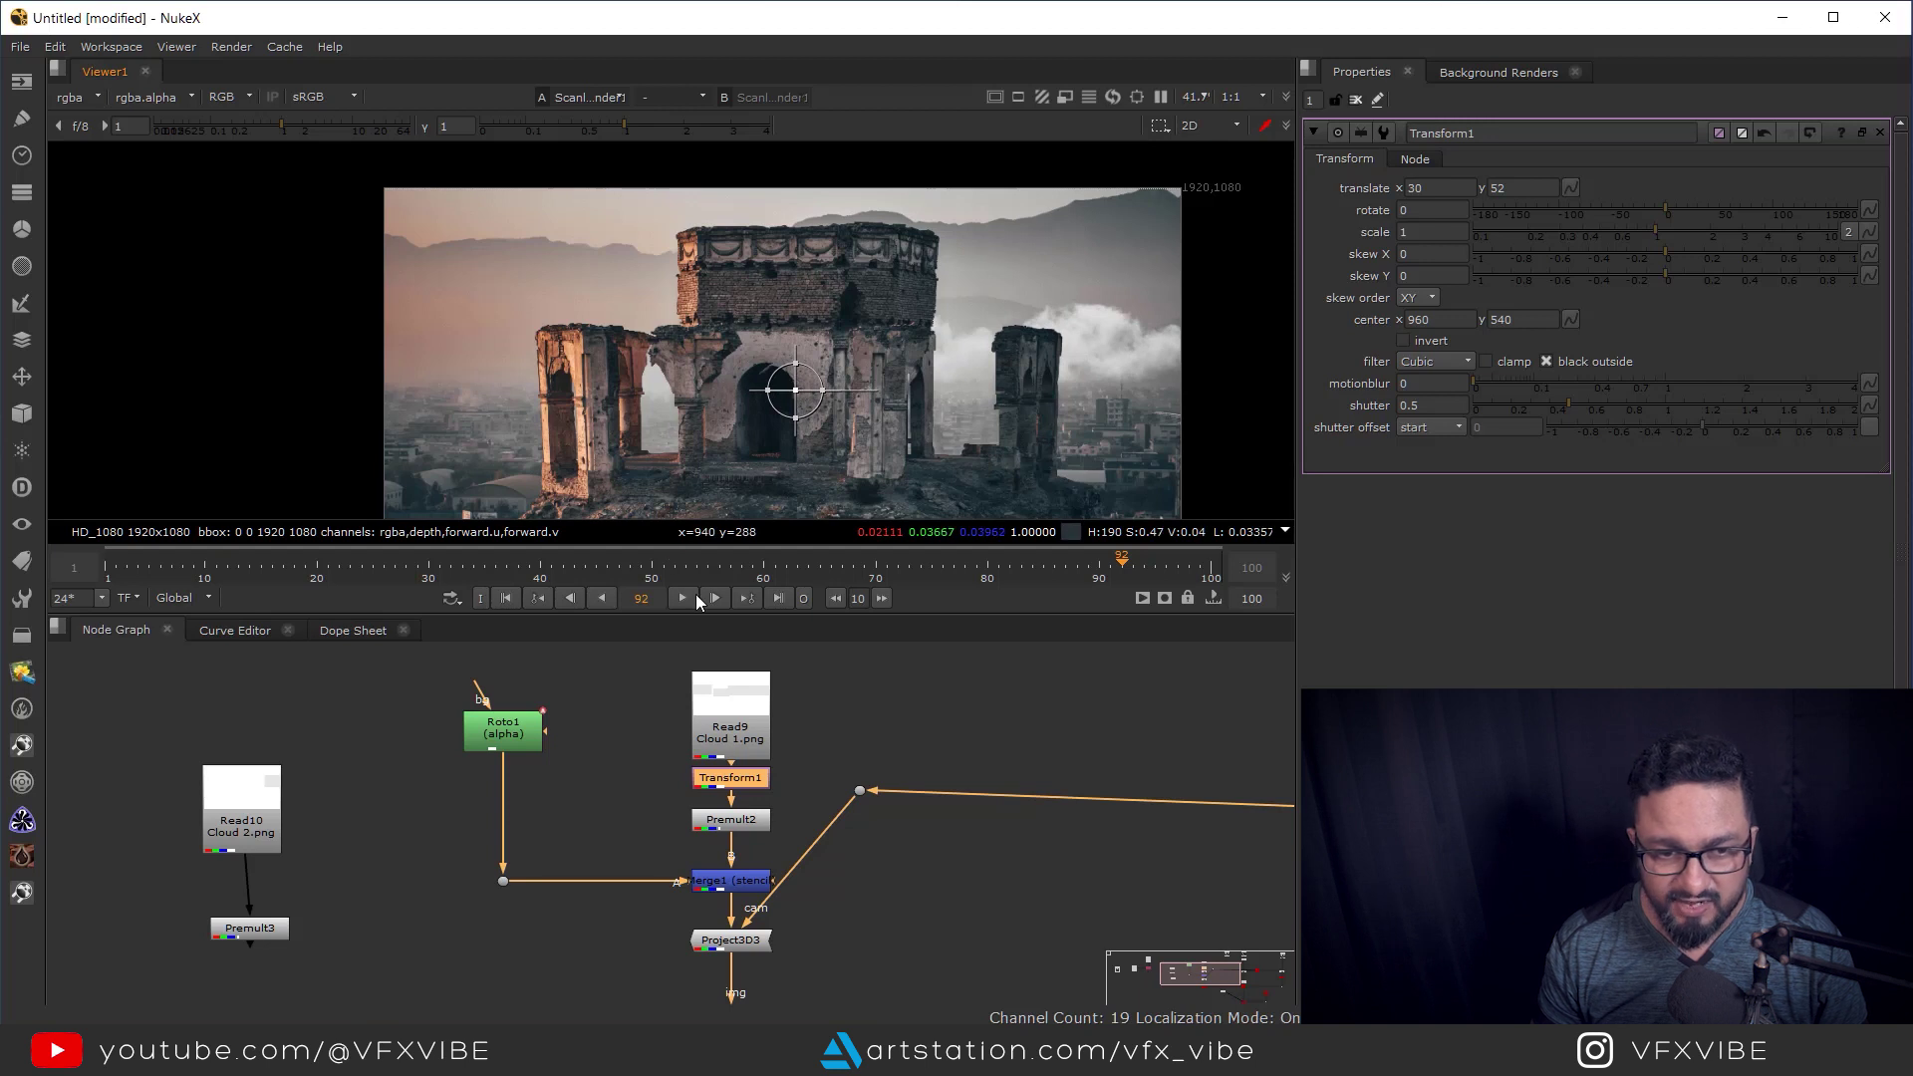
Compare the render at the first and last frames to check the cloud parallax.
click(505, 599)
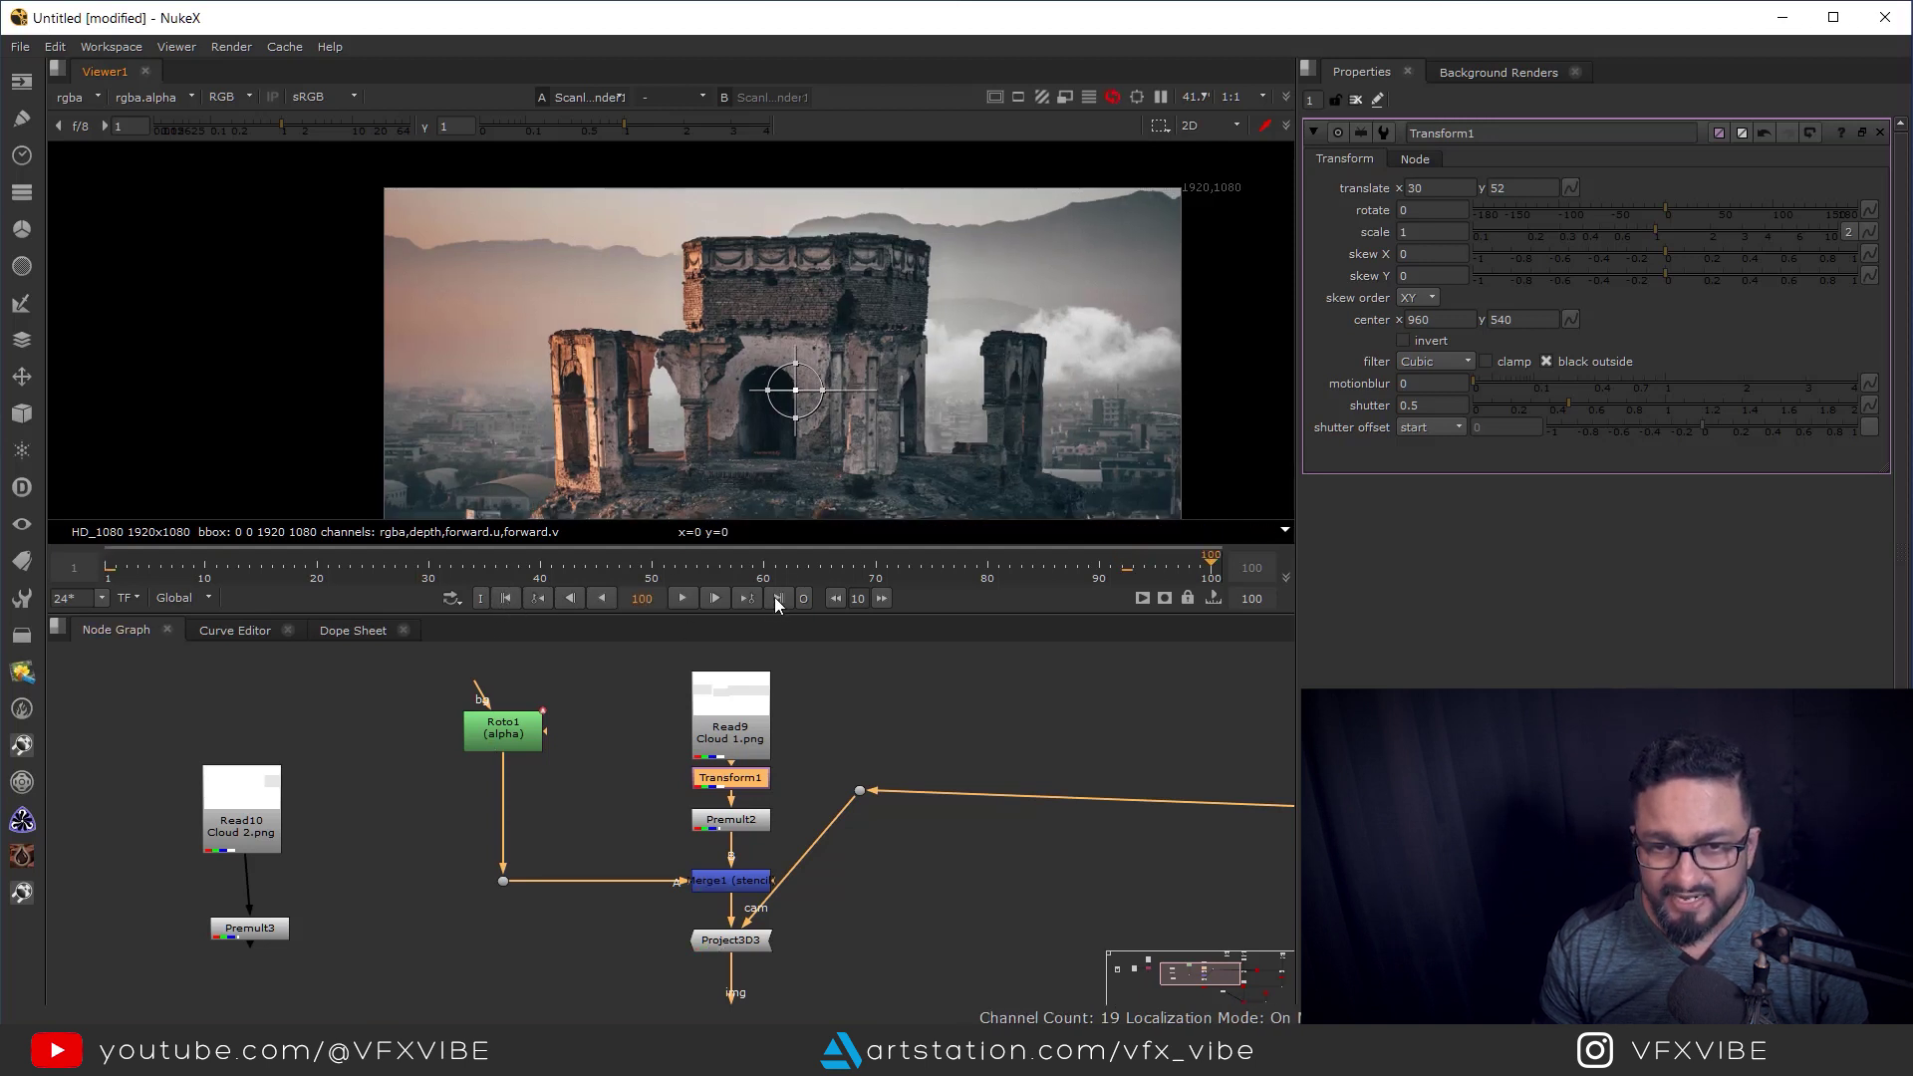
click(505, 598)
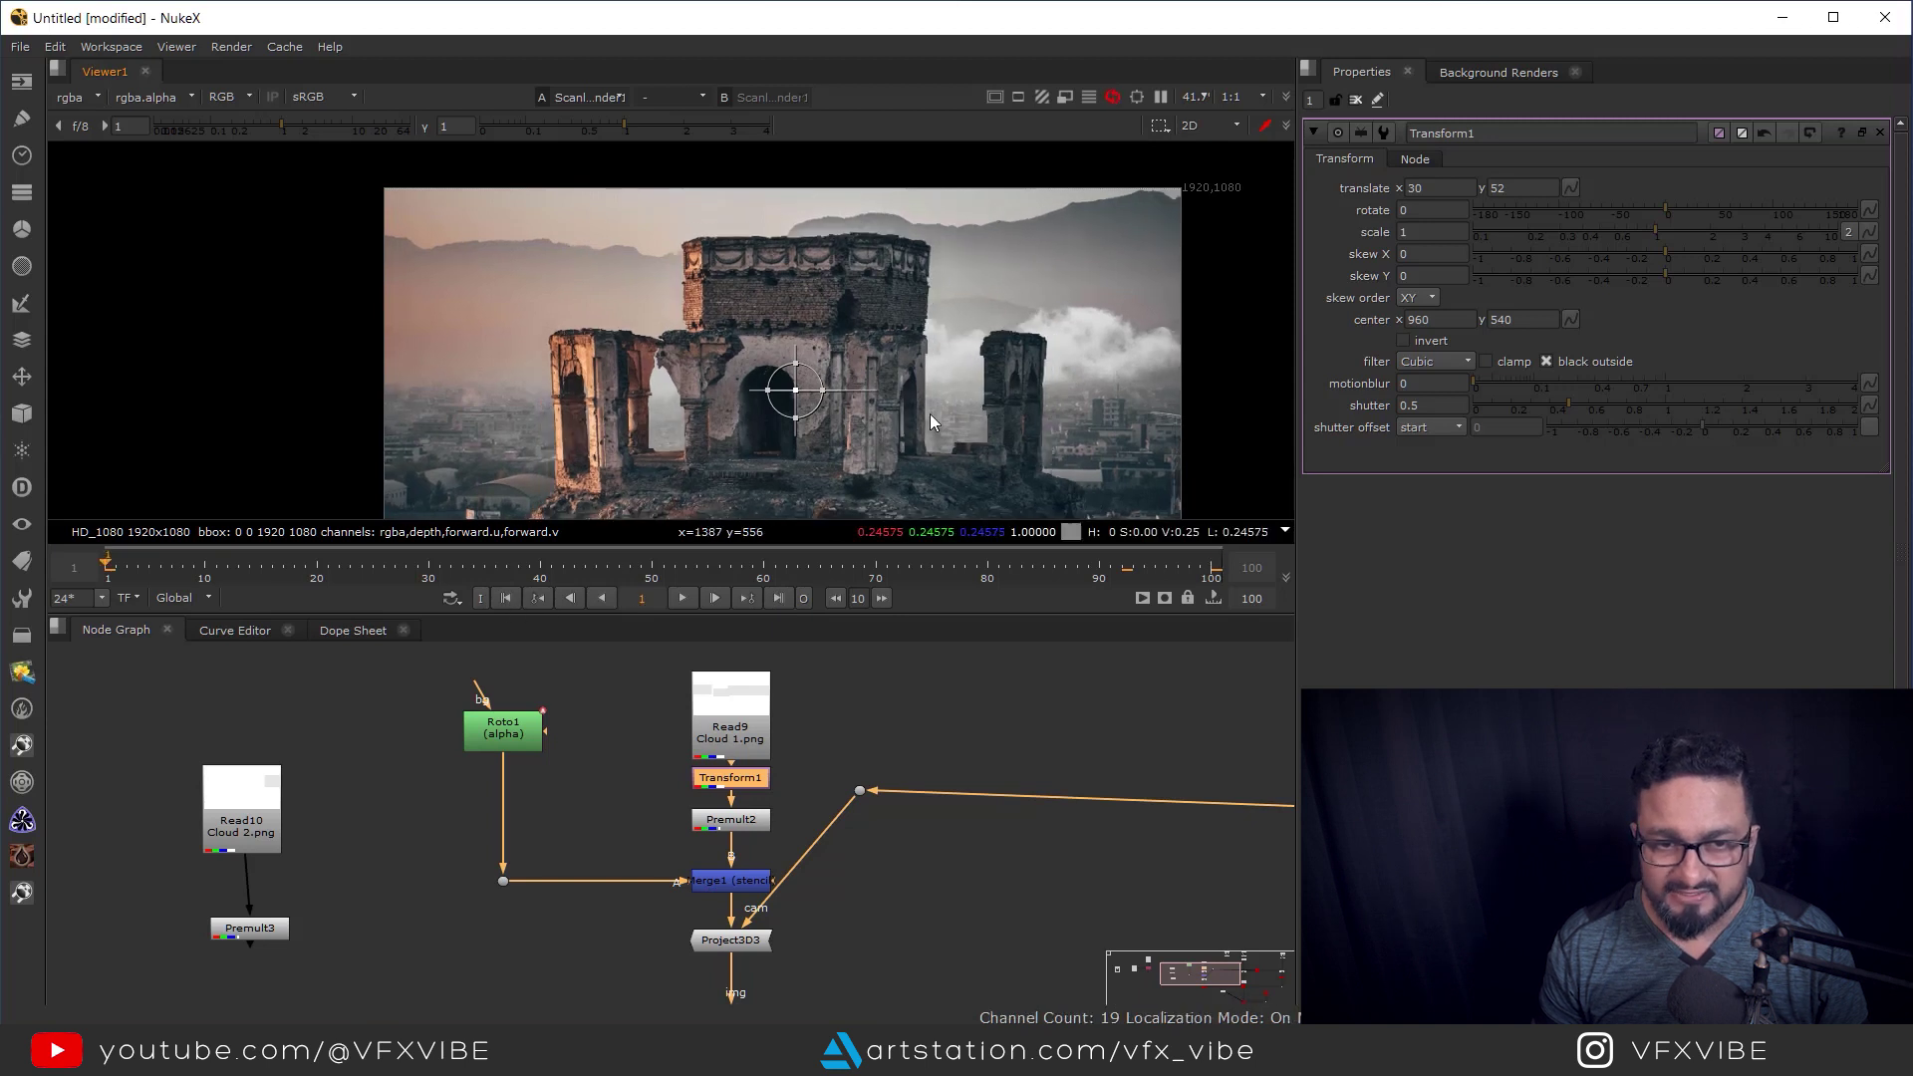
Move Card2 farther back in the 3D scene, to about translate X -146.5, Z -187.5.
key(Tab)
ctrl+drag(758, 402, 754, 535)
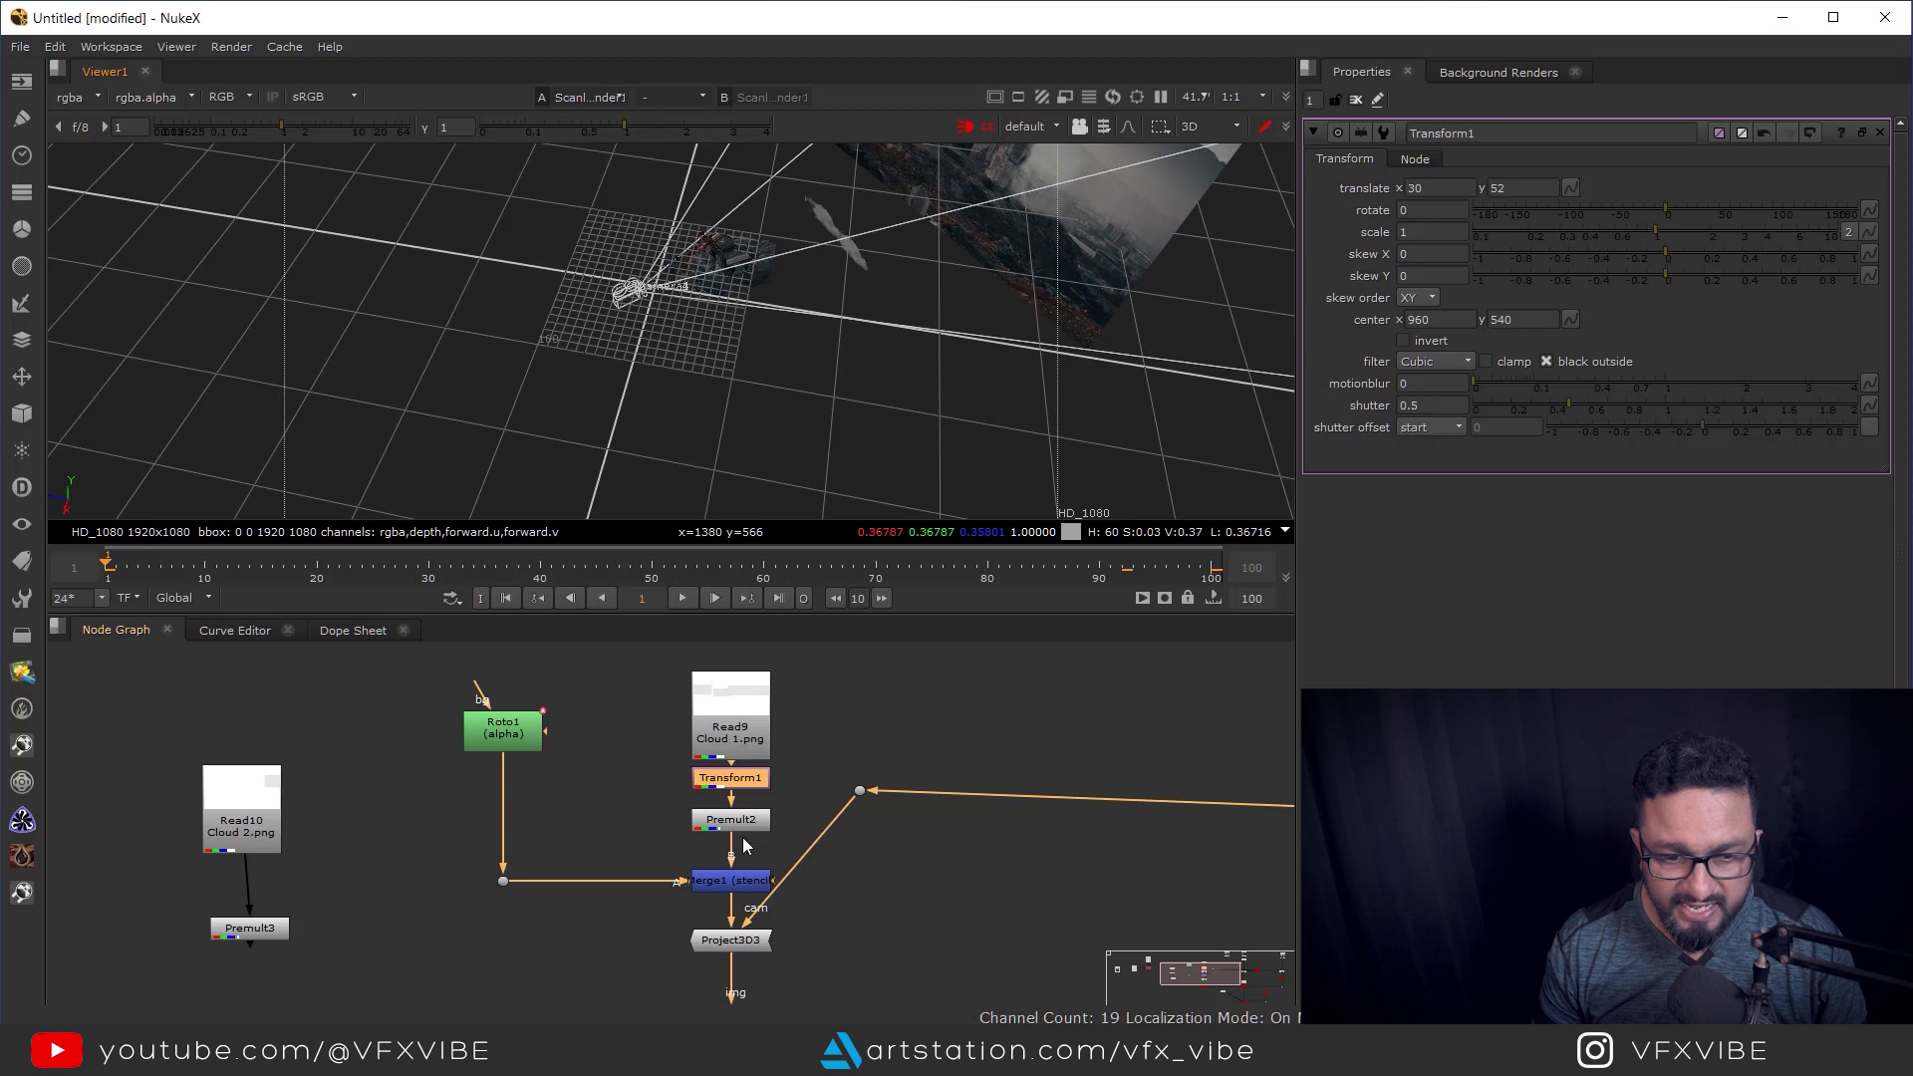
middle_drag(736, 836, 695, 623)
double_click(704, 845)
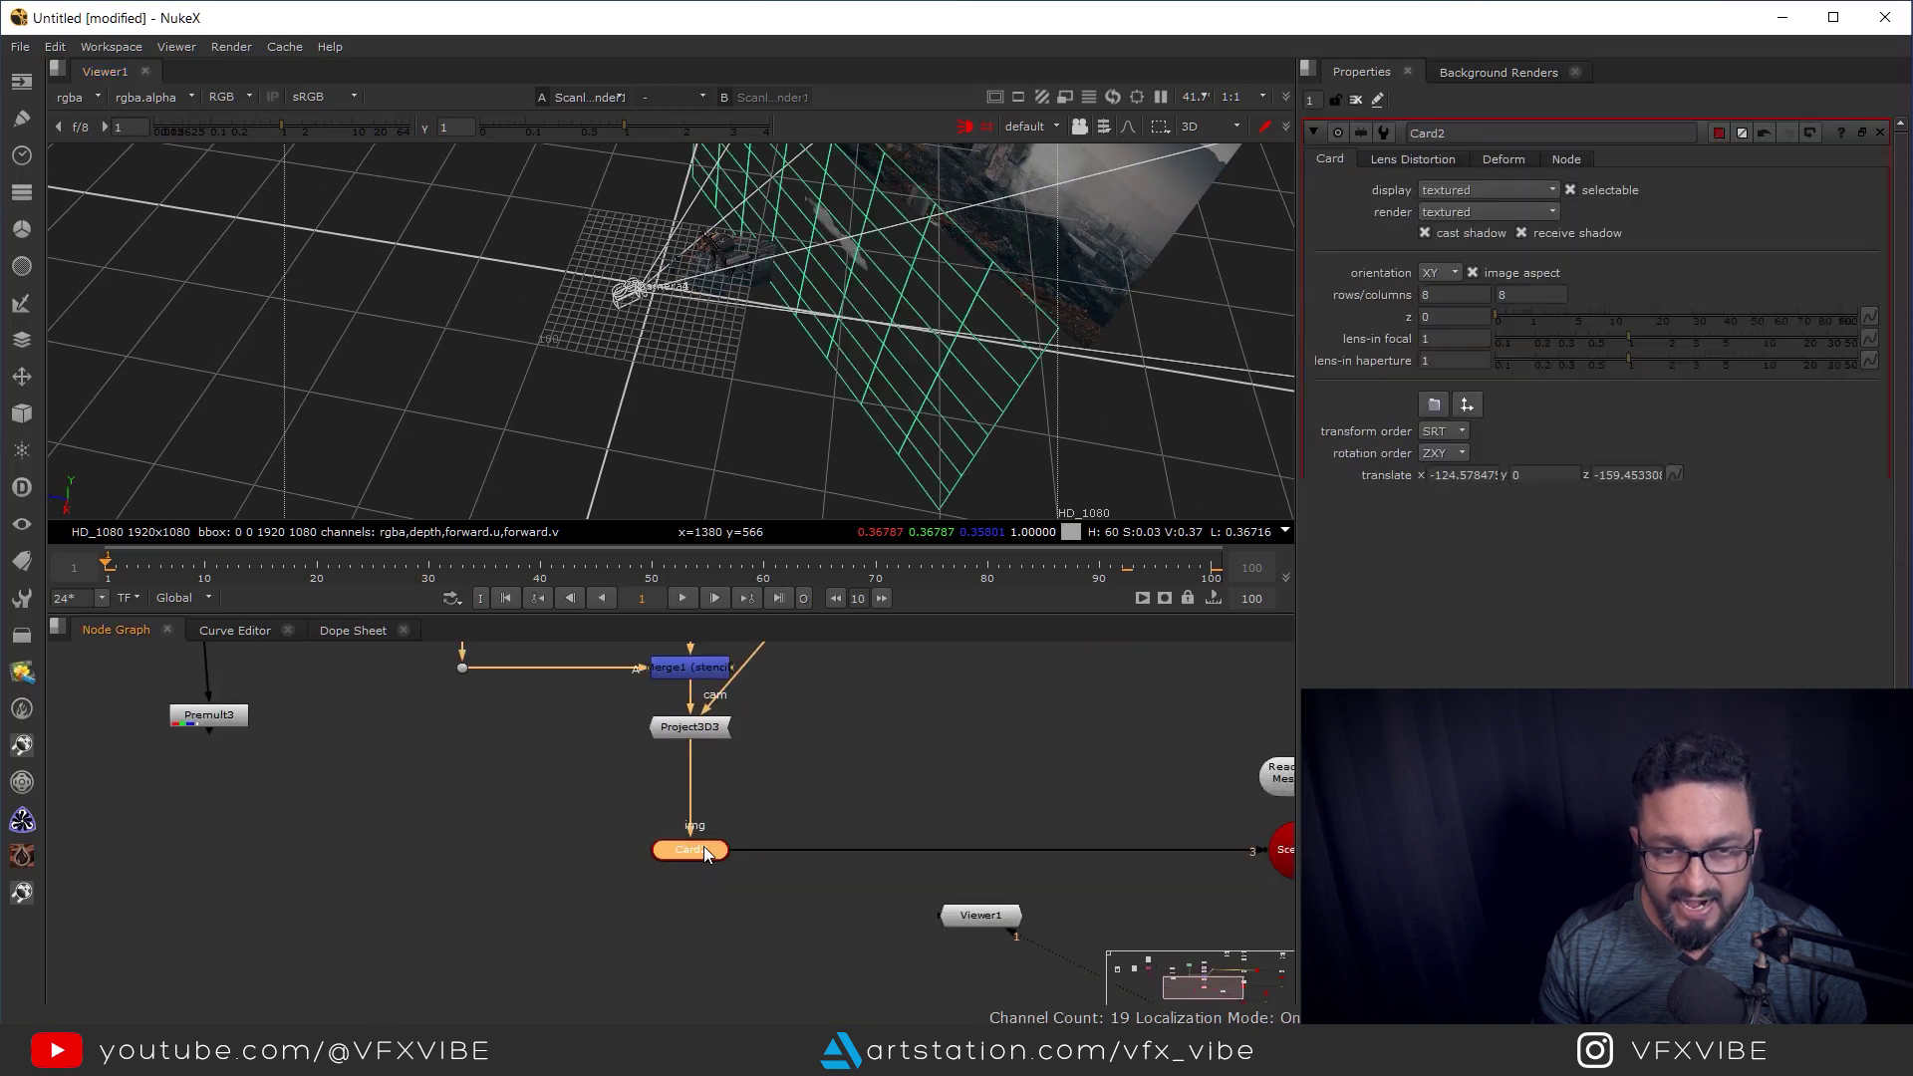
middle_drag(781, 344, 778, 423)
drag(799, 307, 956, 376)
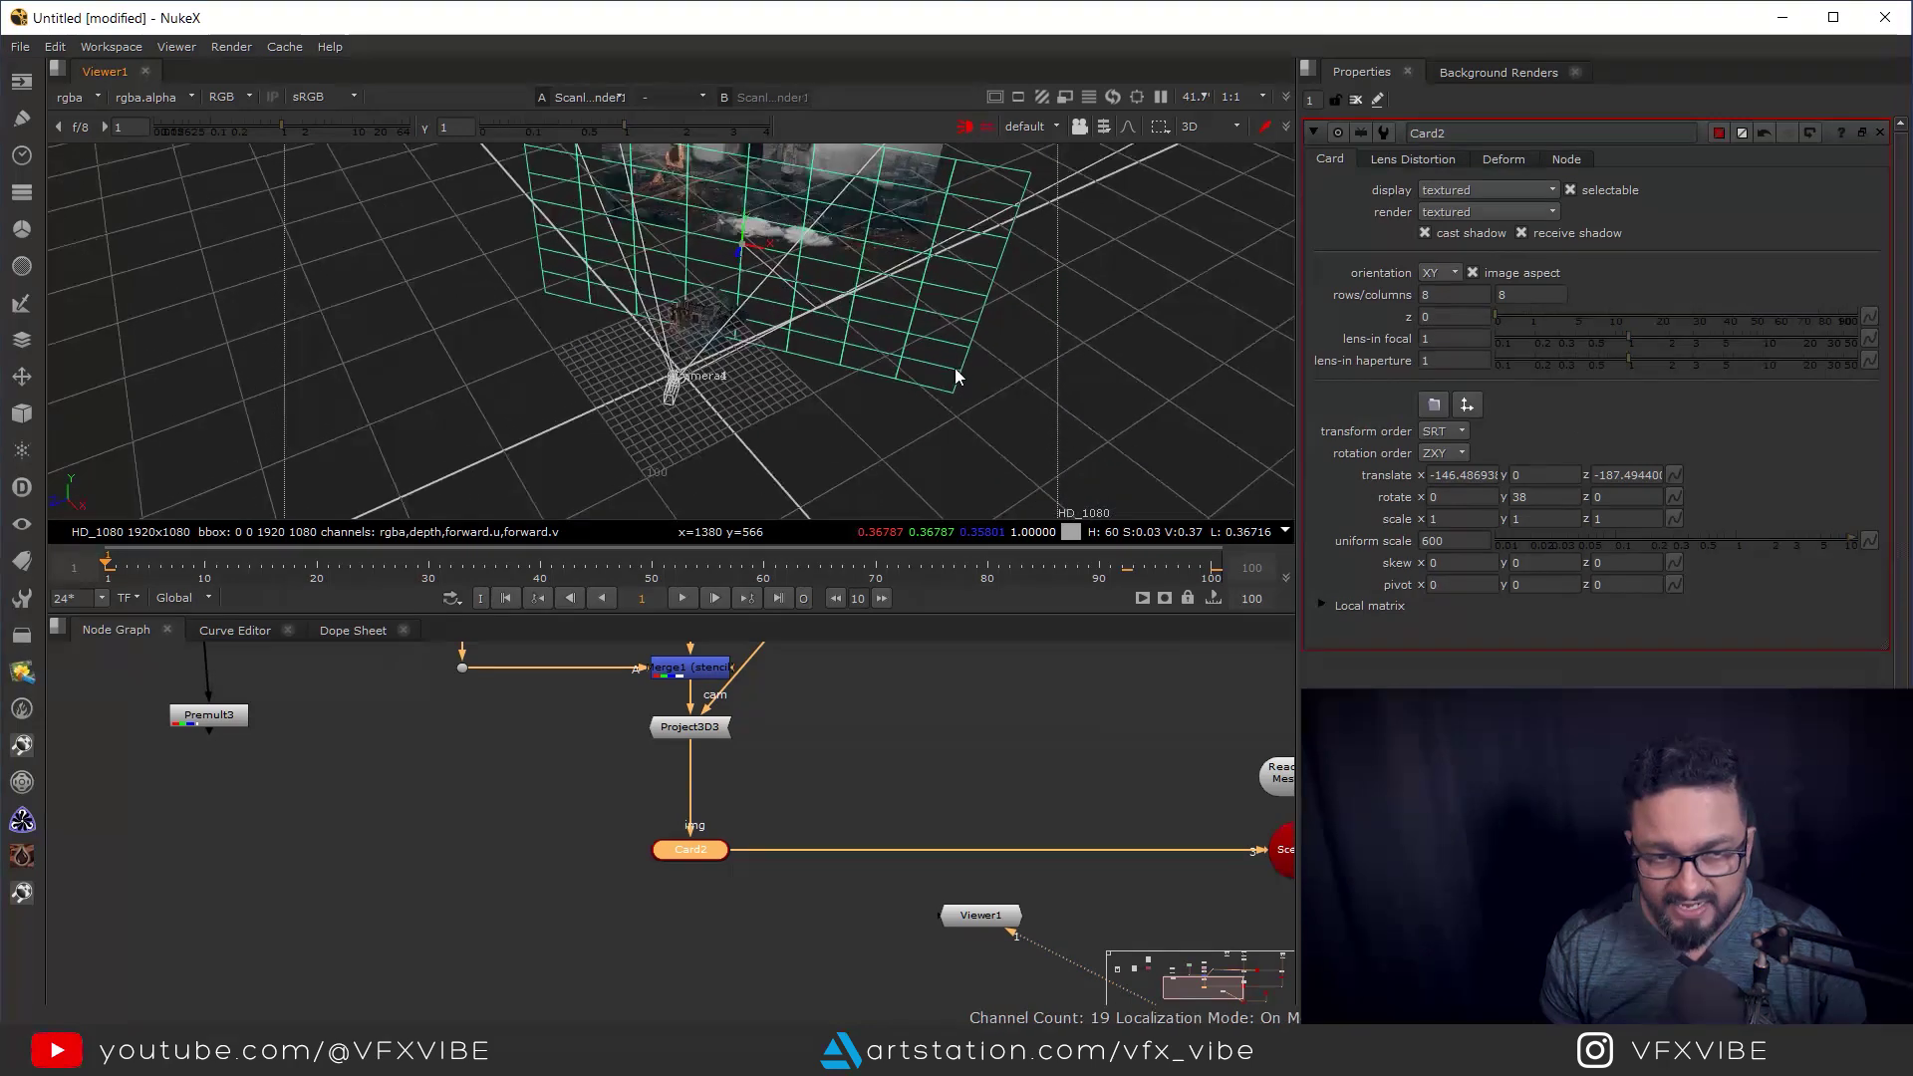
Display the Premult3 output of Cloud 2.png in the viewer.
scroll(773, 767, up, 2)
scroll(775, 767, down, 3)
scroll(709, 809, up, 2)
click(699, 790)
key(1)
scroll(826, 827, up, 3)
drag(808, 905, 958, 827)
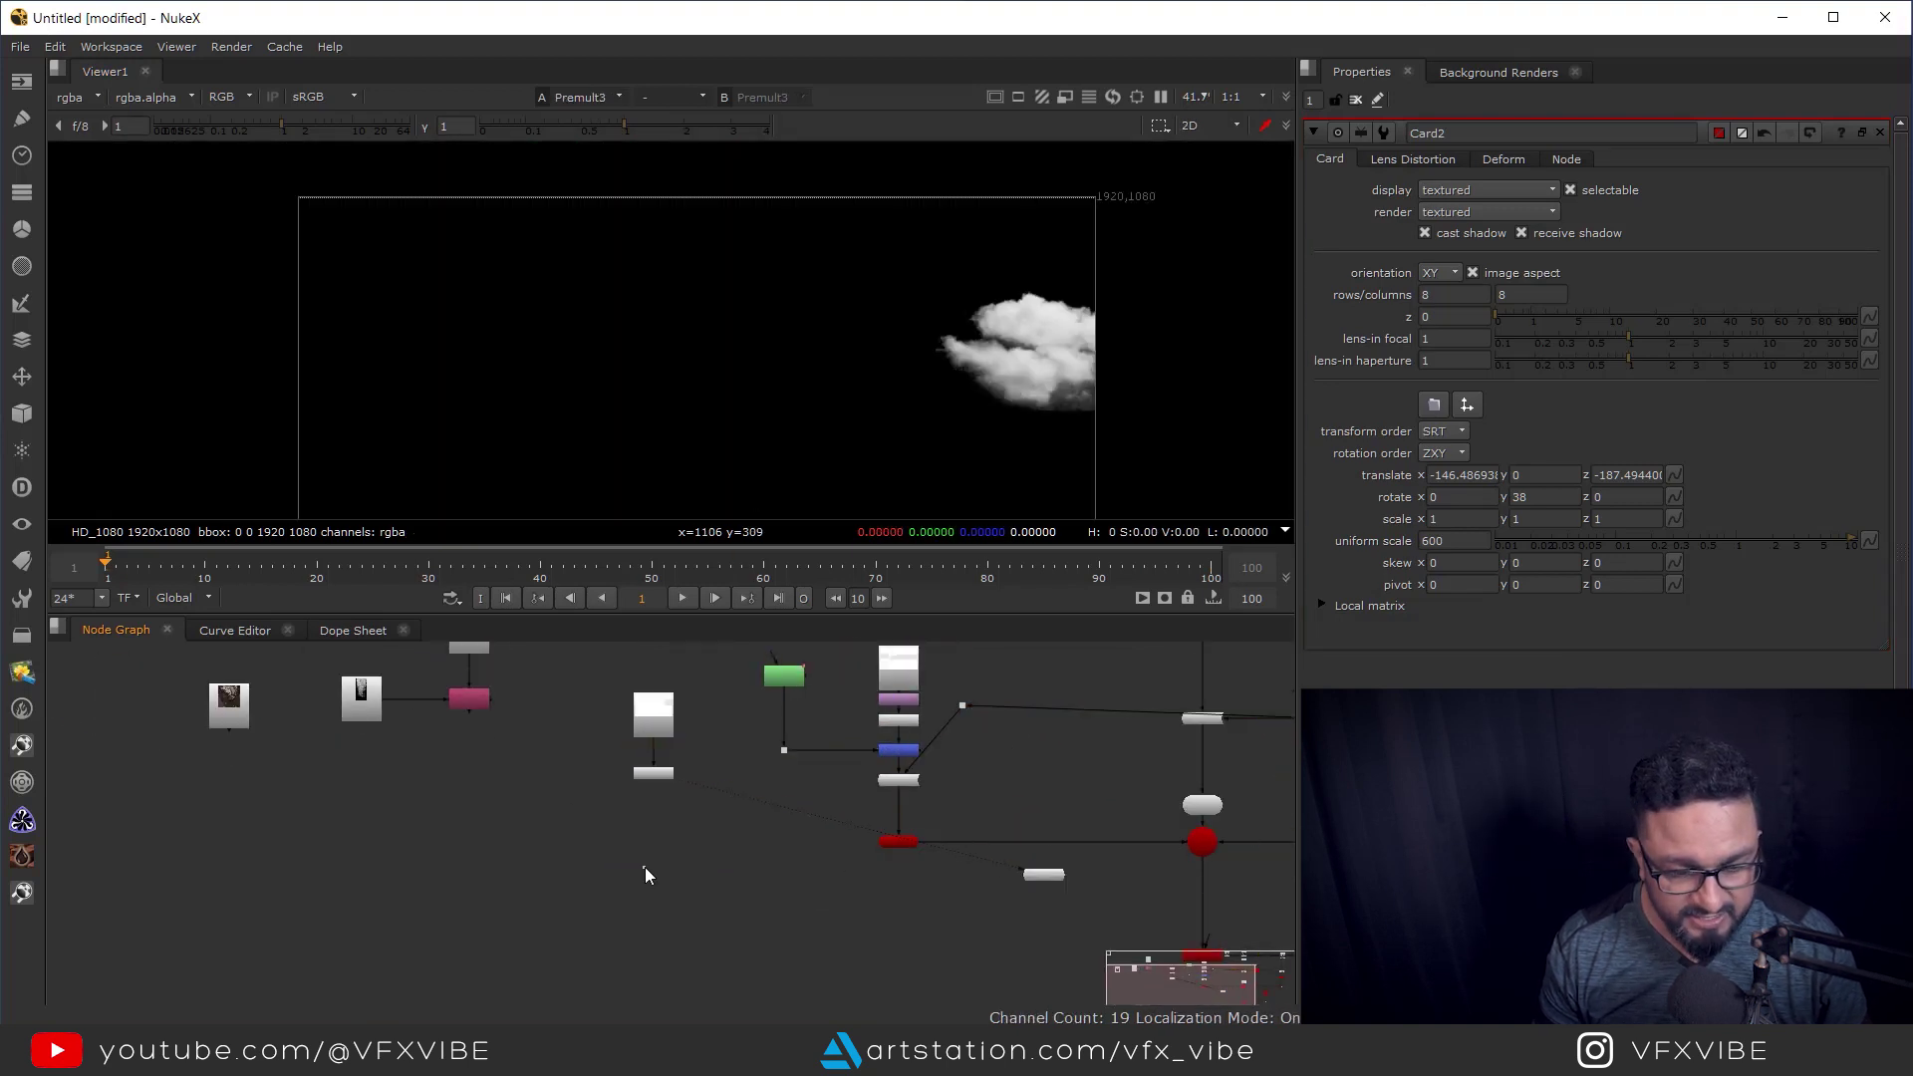
Paste a copy of Card2 below Premult3, connecting its image input to Premult3 and its output to the Scene node.
key(ctrl+v)
drag(634, 847, 659, 773)
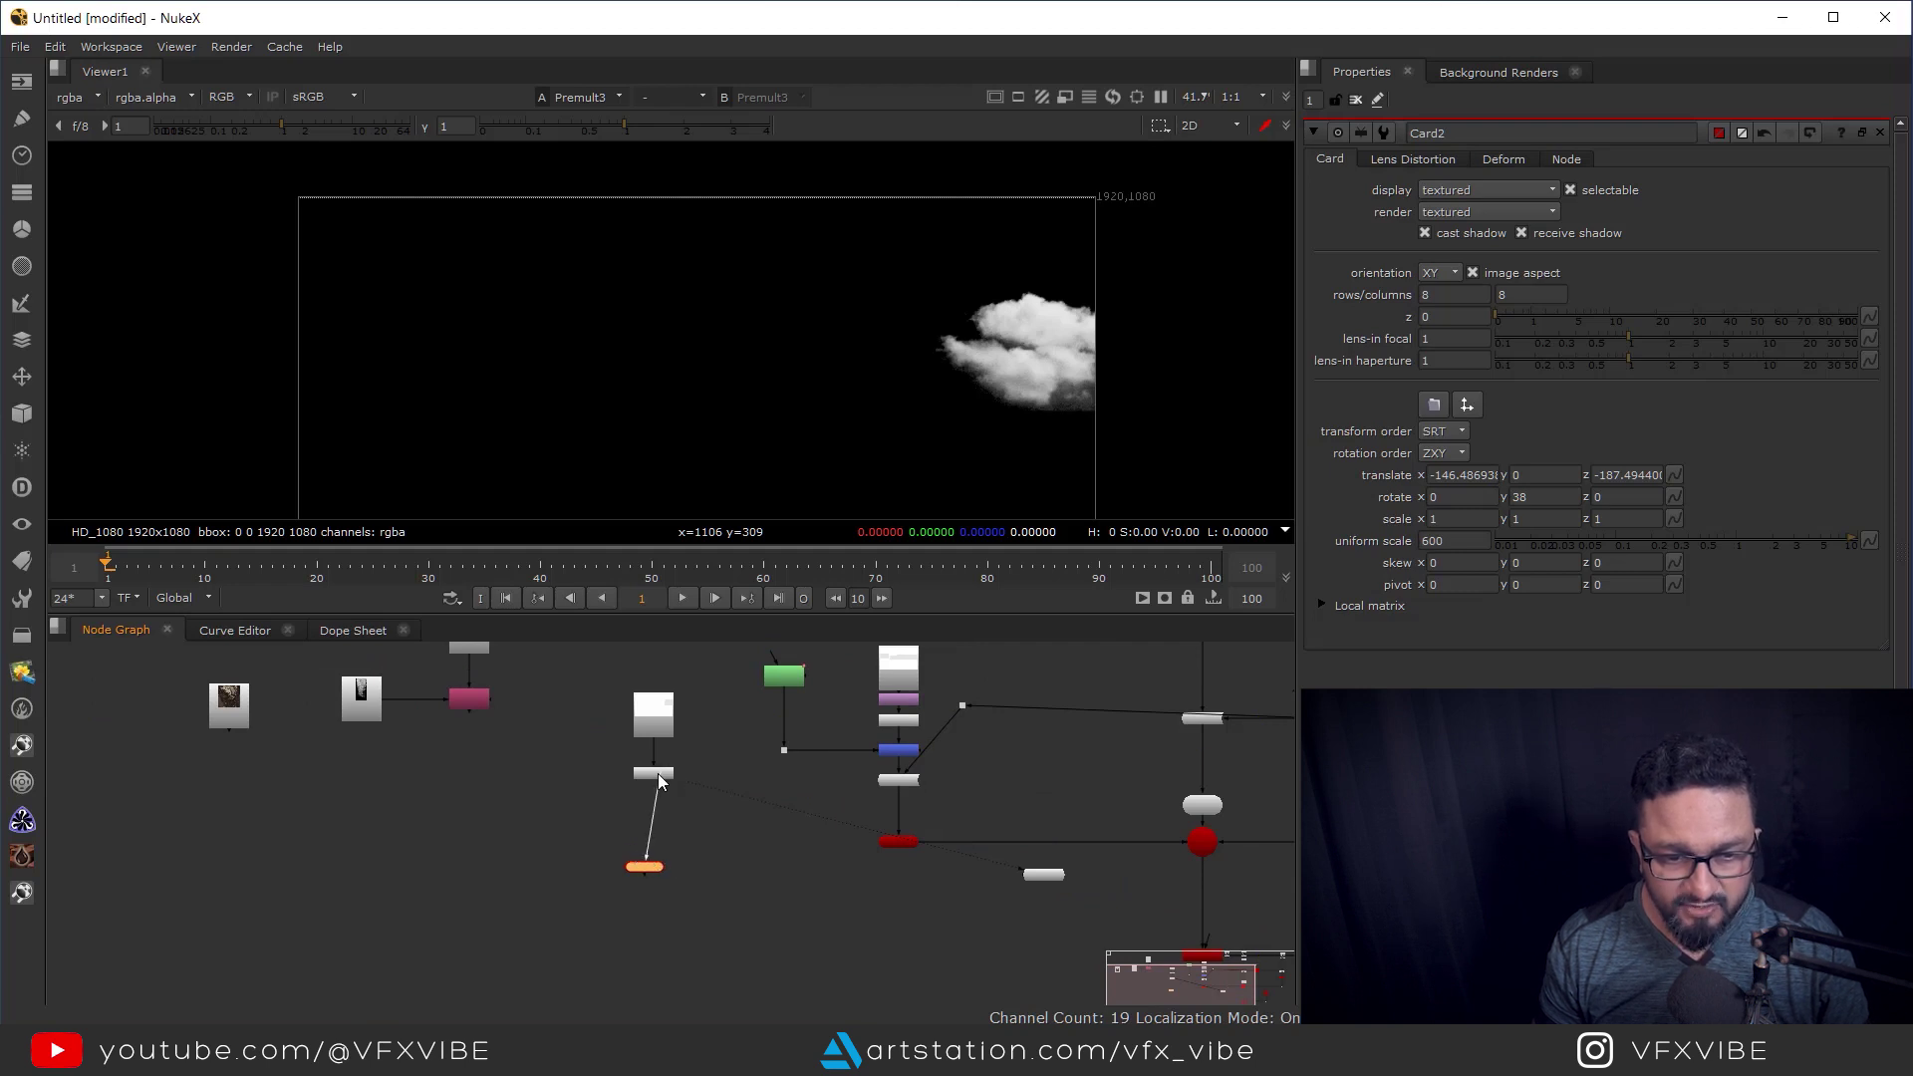
scroll(664, 885, up, 3)
drag(649, 864, 1205, 809)
scroll(1160, 843, down, 4)
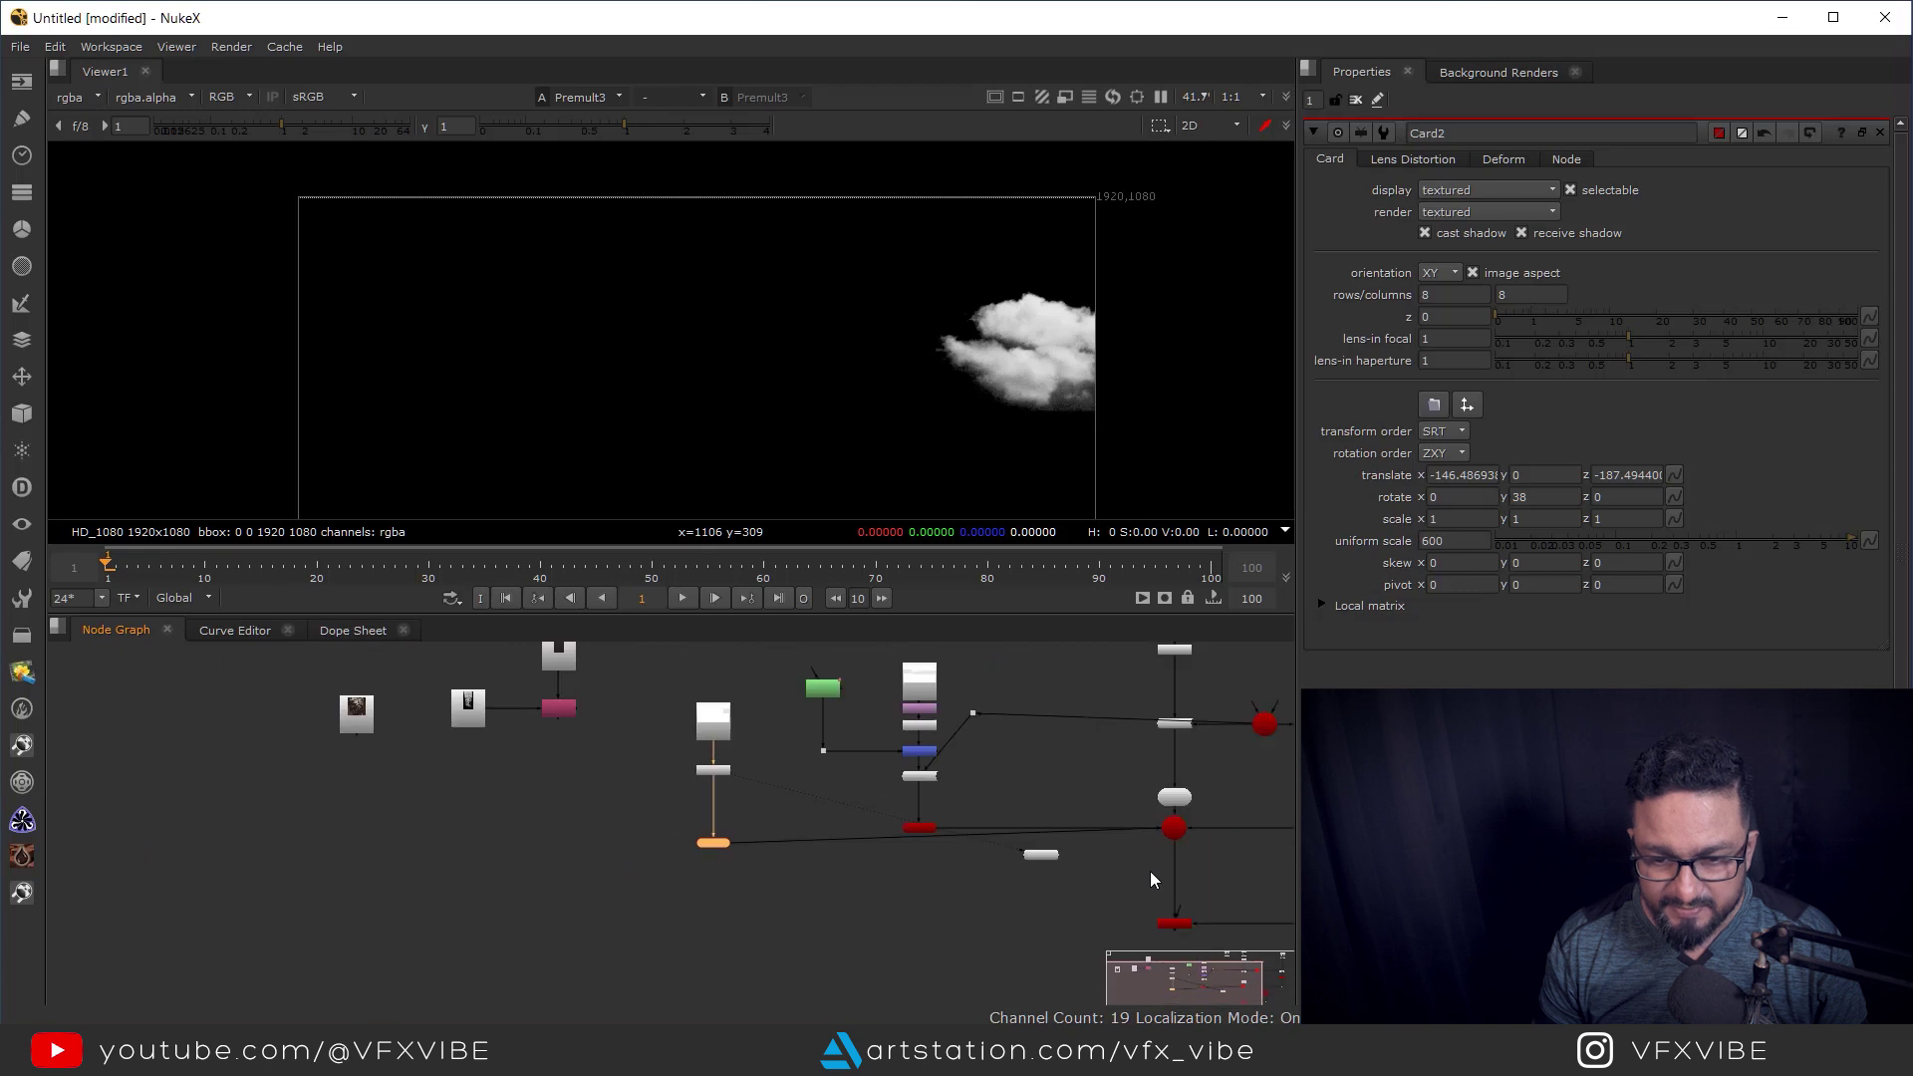
Display the ScanlineRender1 output to check the render with the second cloud card.
middle_drag(1153, 905, 1022, 792)
click(1042, 806)
key(1)
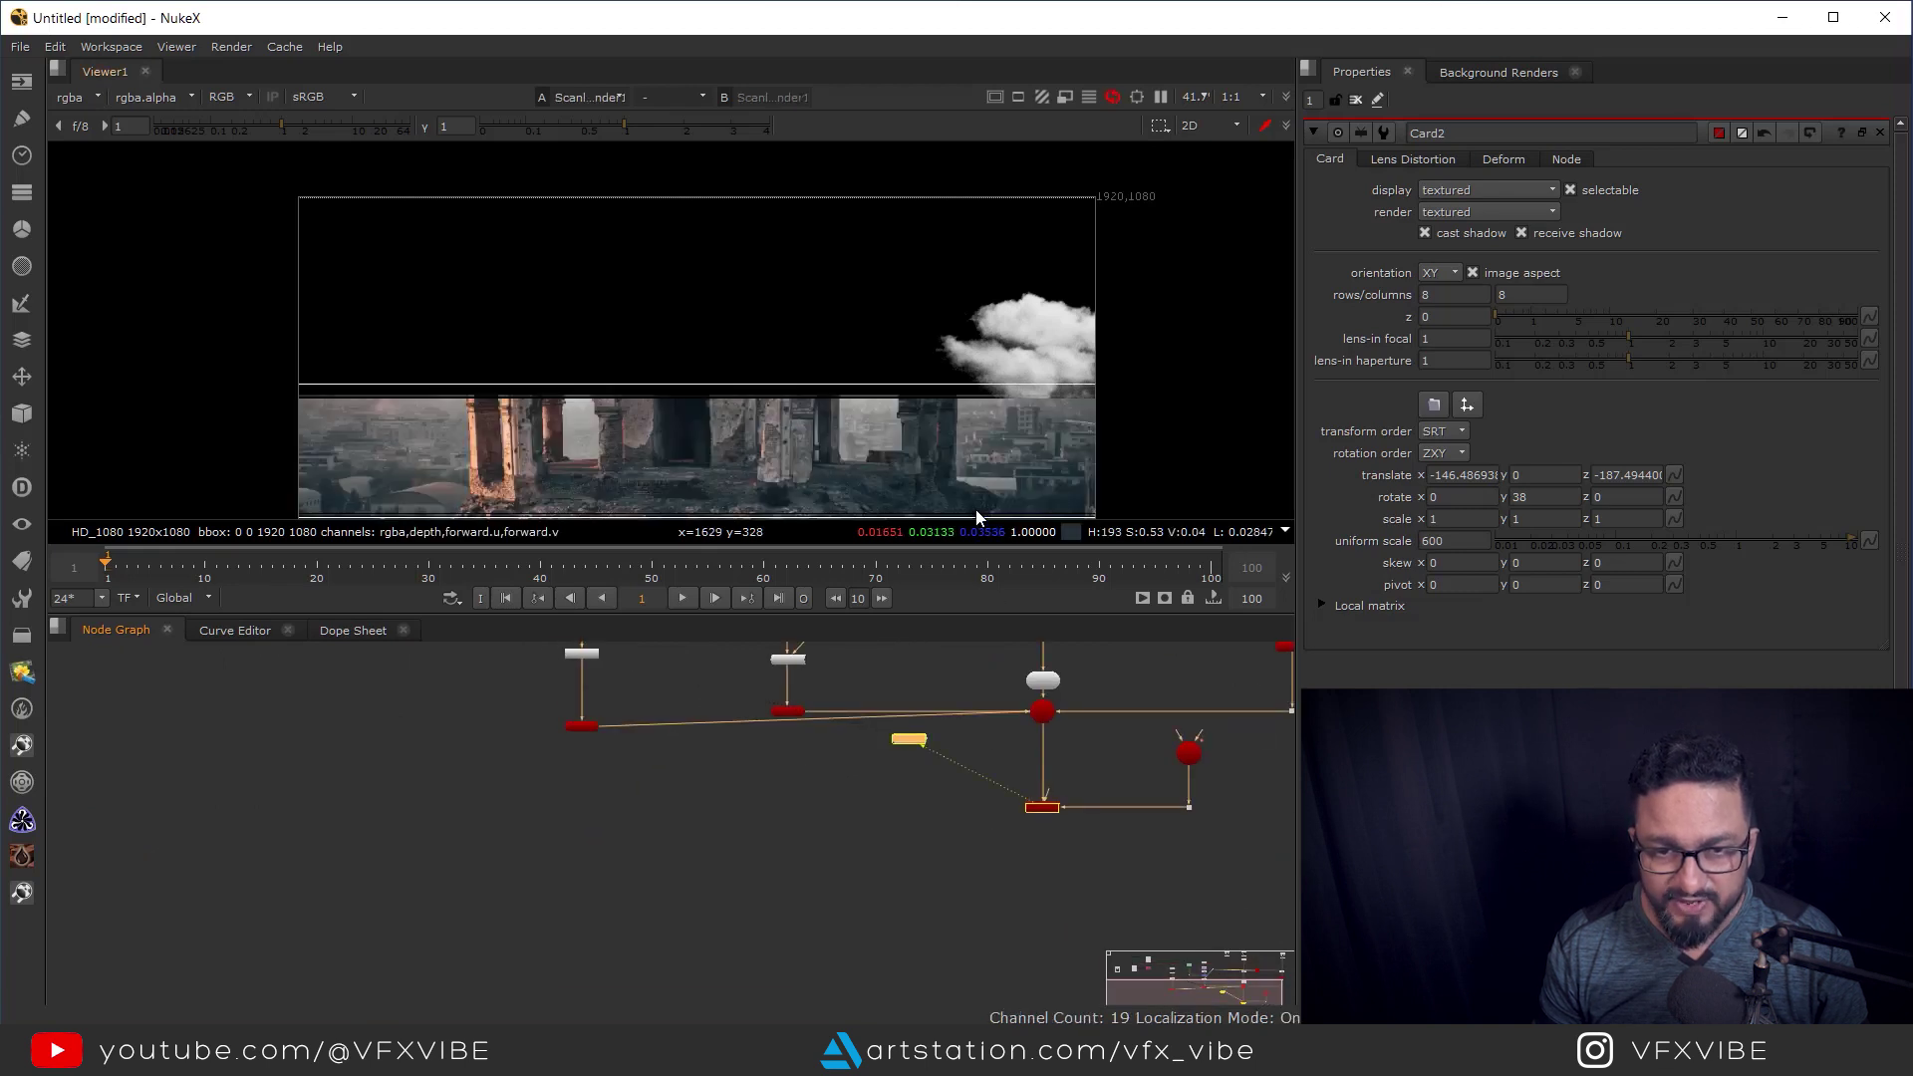
scroll(718, 760, up, 4)
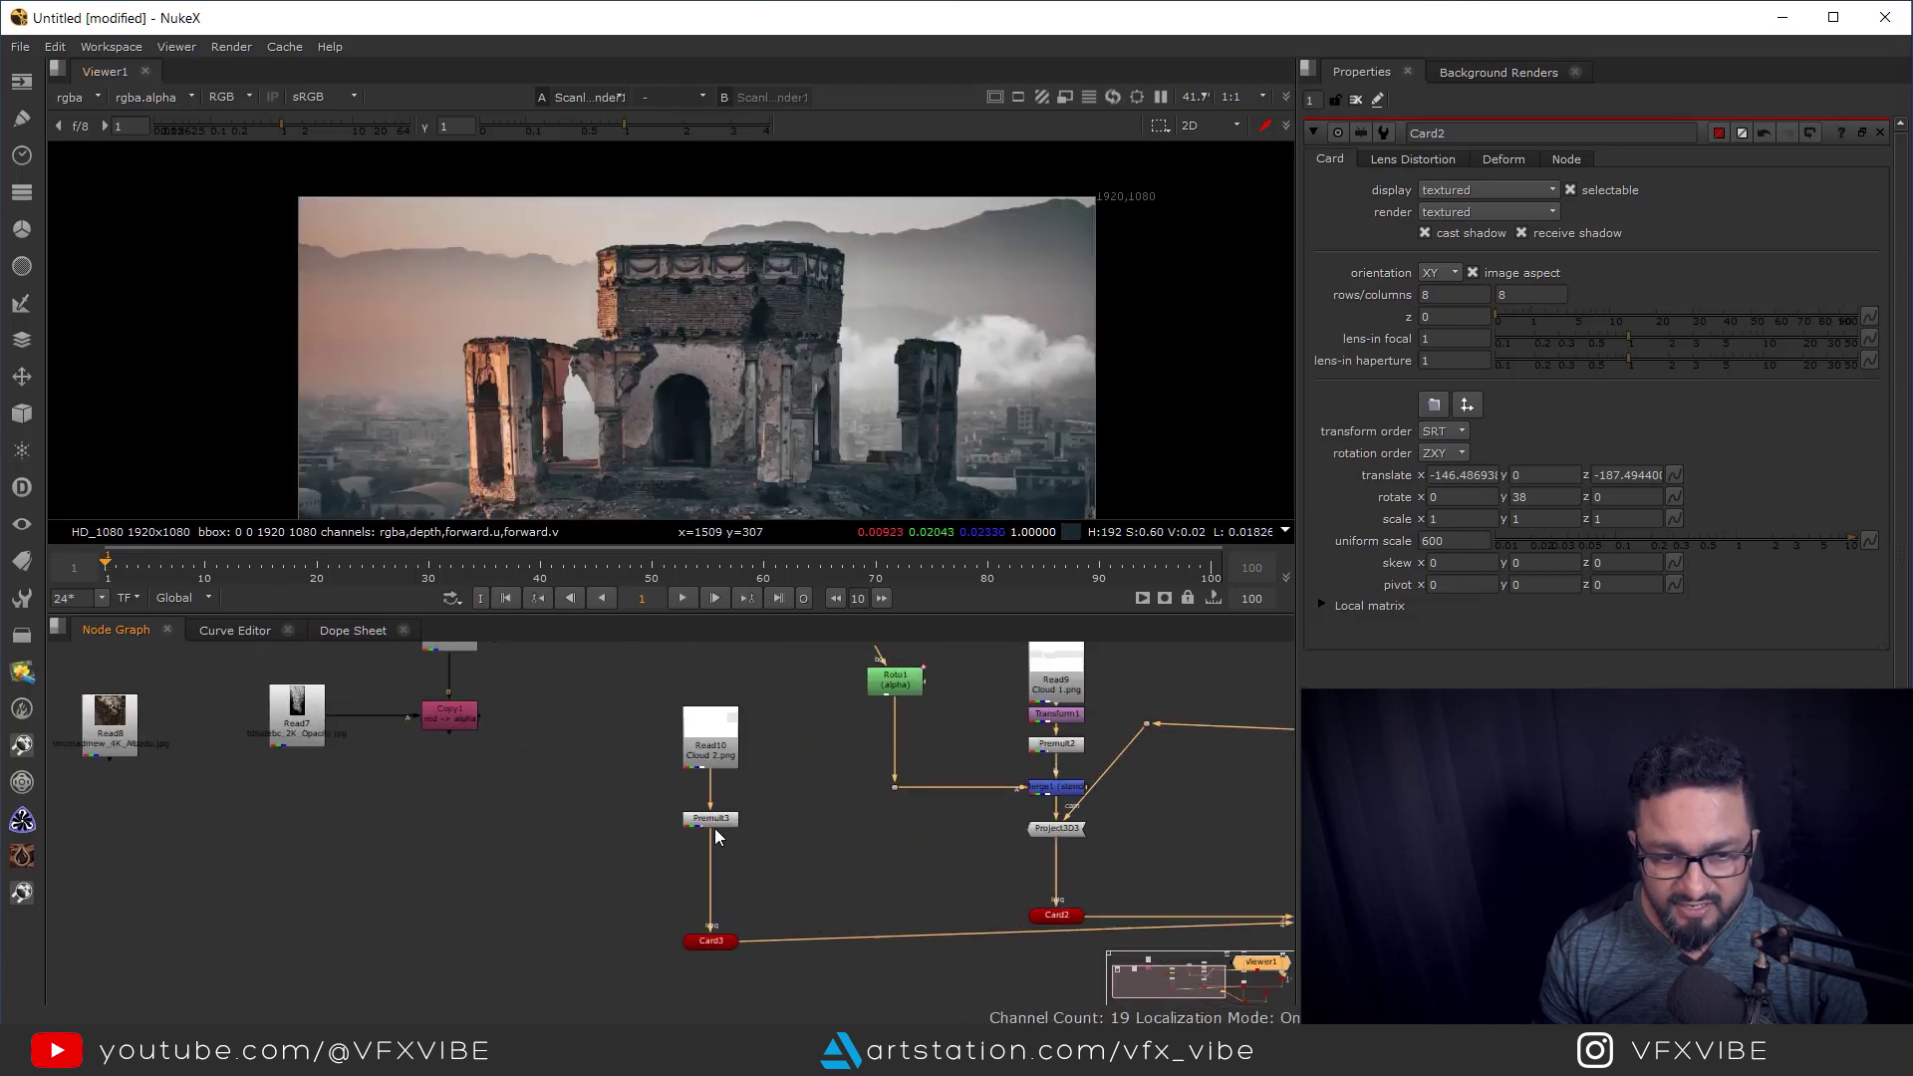
Move Card3 in the 3D scene to about translate X -174.3, Z 76.6, closer to the camera.
click(713, 941)
key(Tab)
ctrl+drag(961, 334, 842, 336)
middle_drag(1053, 940, 875, 876)
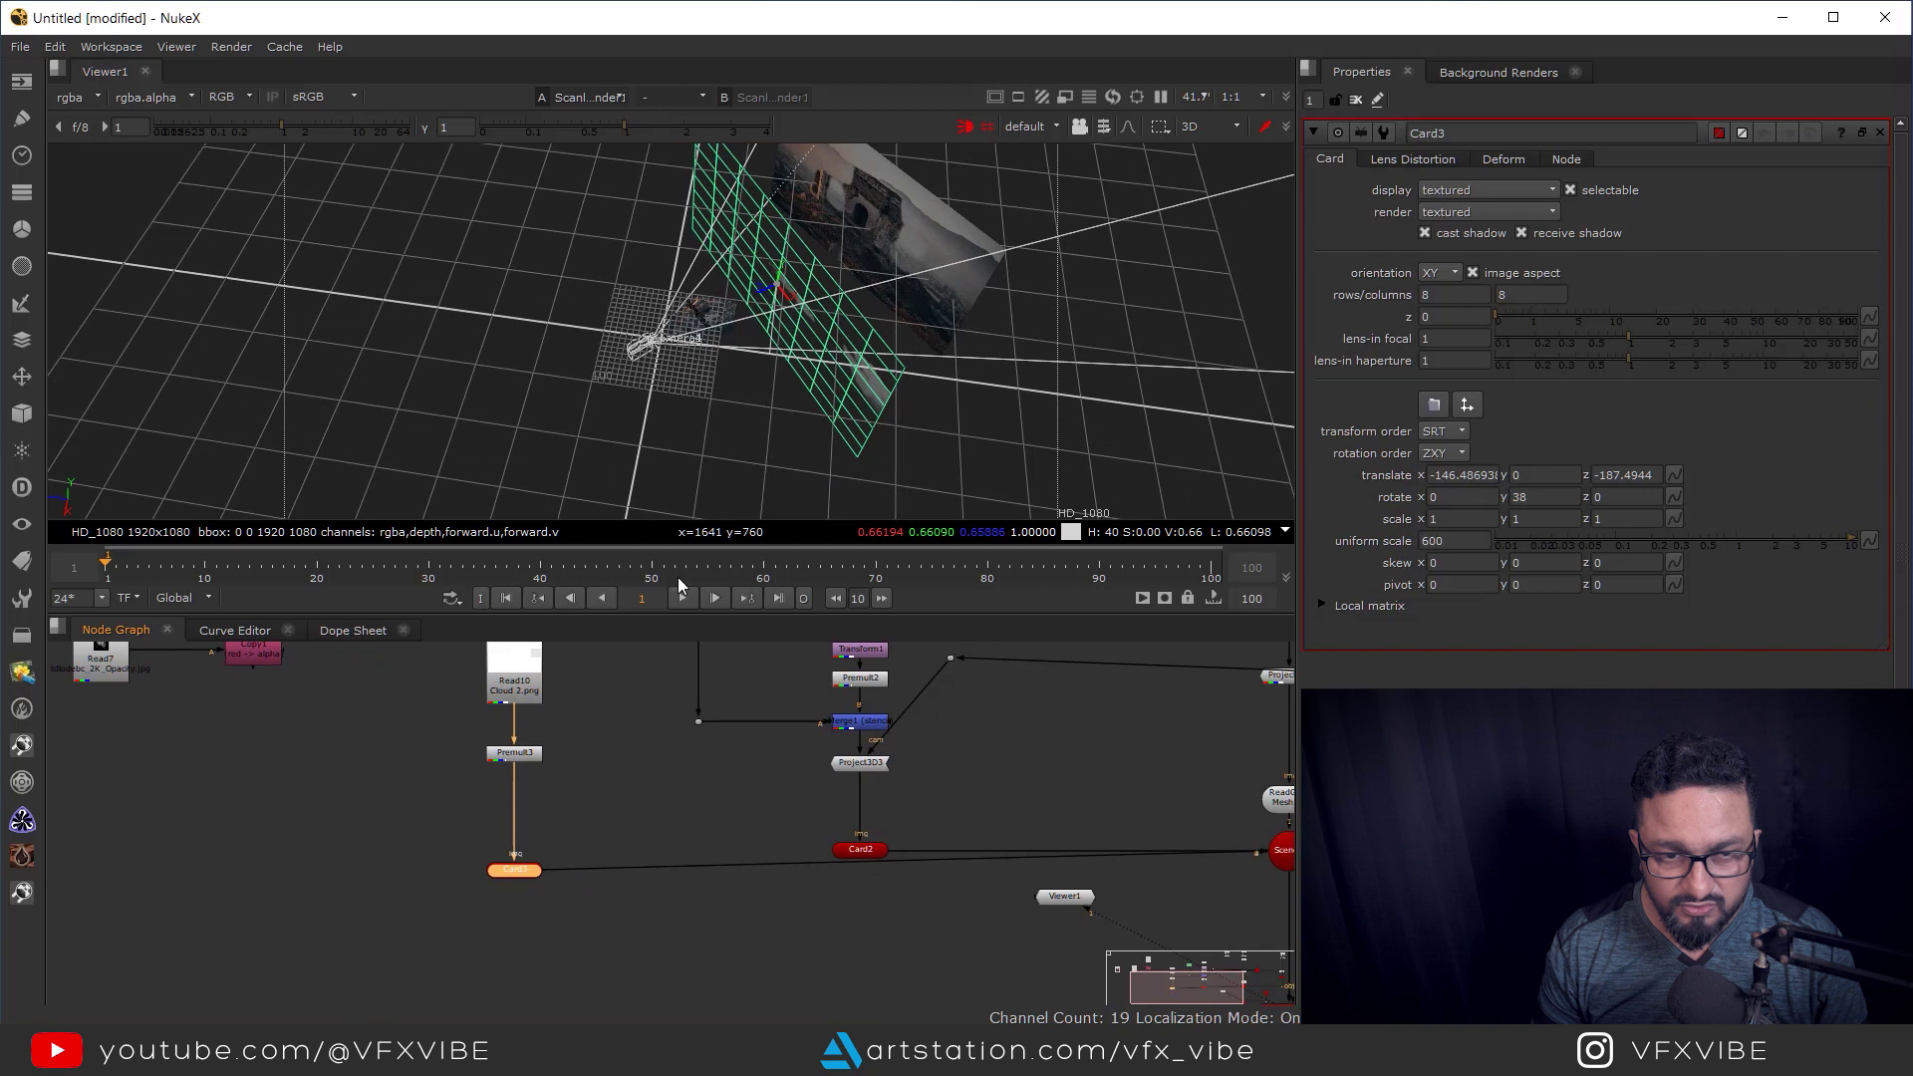
drag(760, 300, 419, 289)
scroll(727, 419, up, 3)
drag(656, 313, 1155, 392)
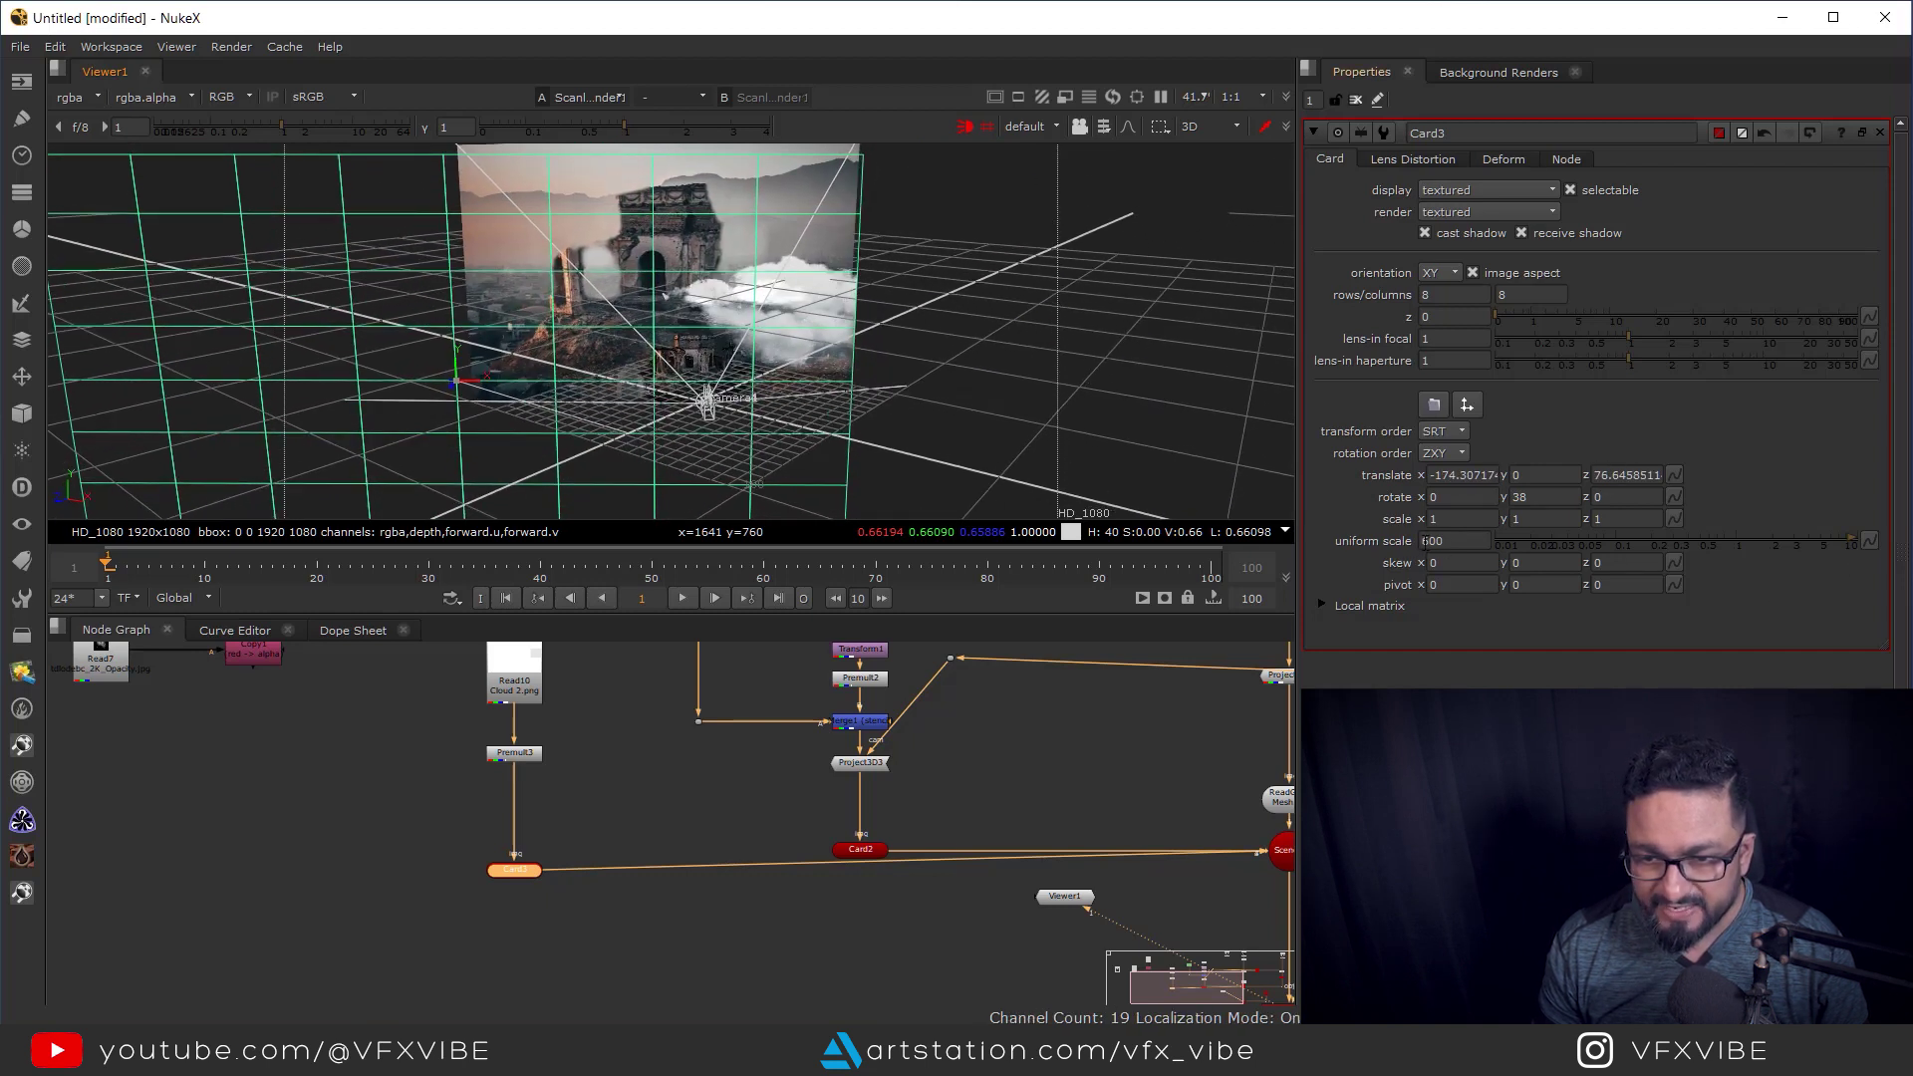
Reduce Card3's uniform scale to 300.
key(Down)
key(Down)
key(Down)
key(Down)
key(Down)
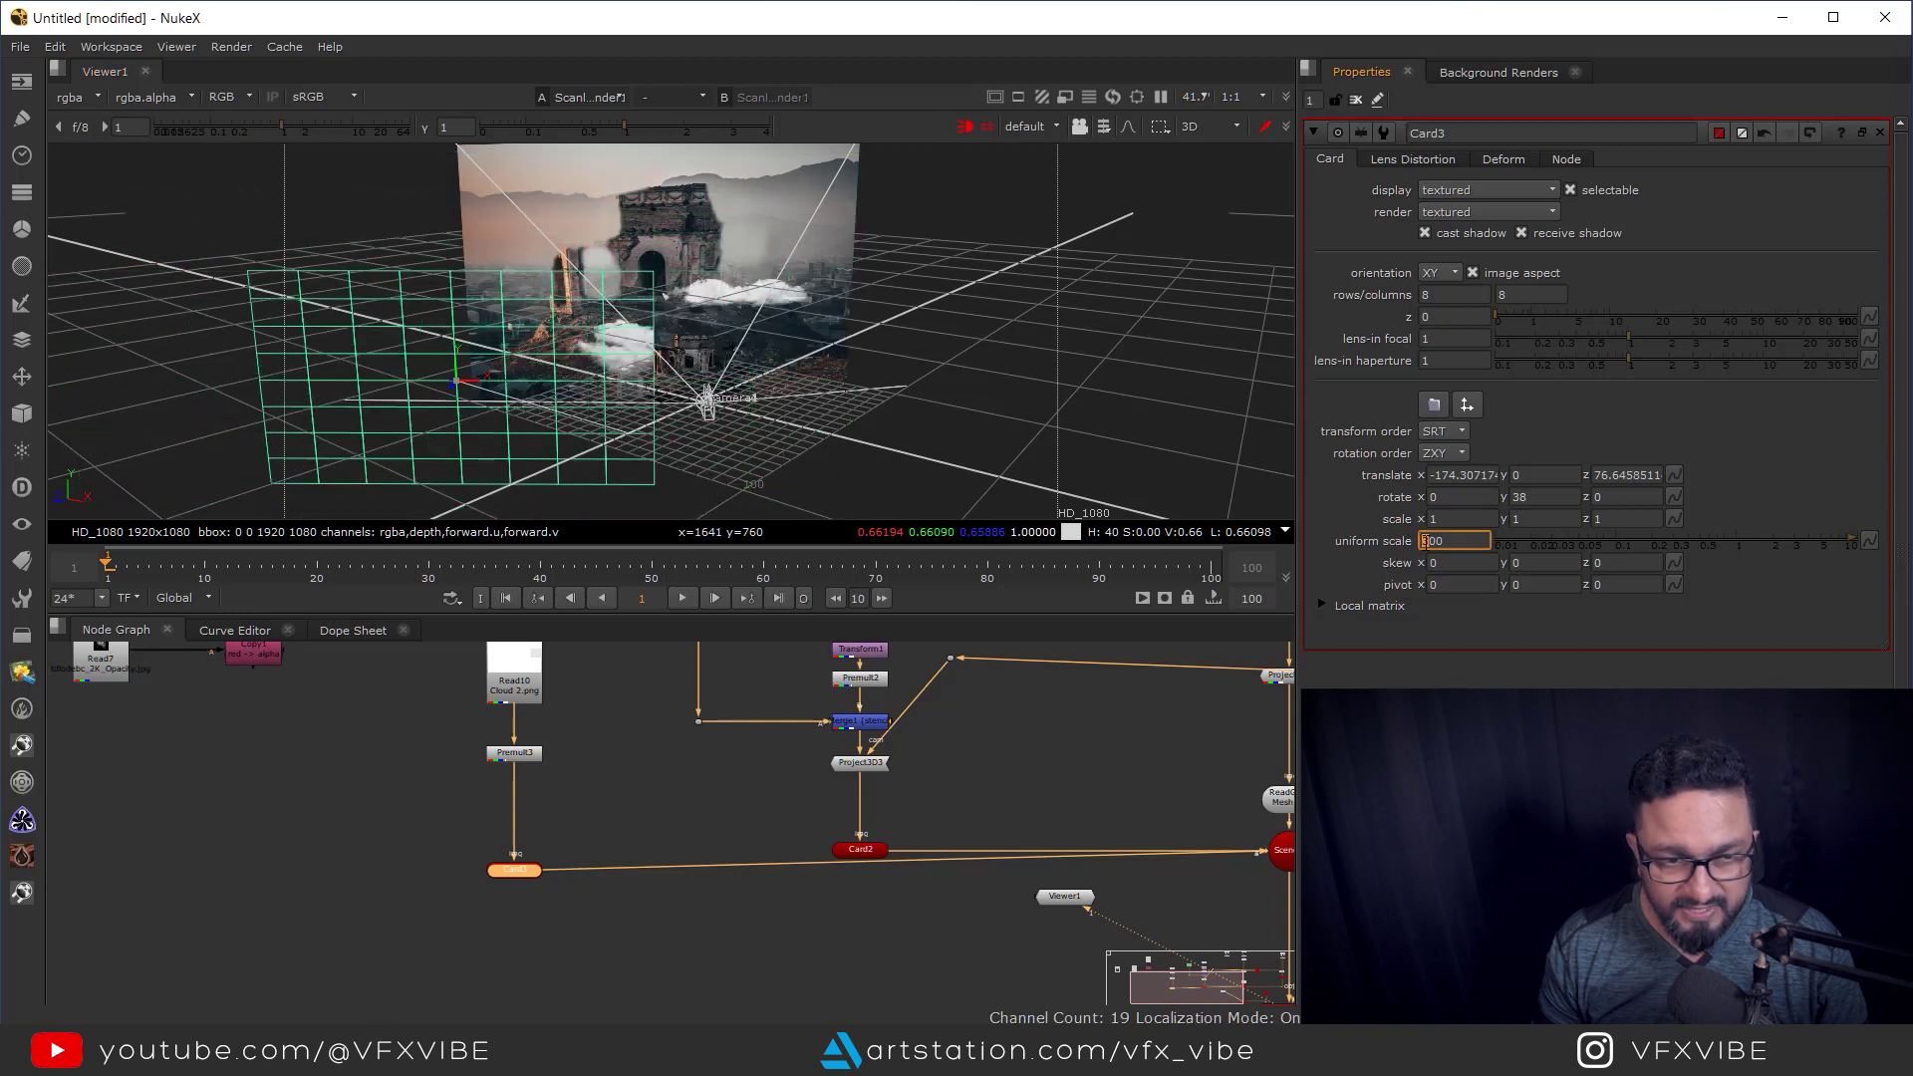
Reposition Card3 to about translate X -117.5, Y -7, Z 28.2 and view the rendered result.
ctrl+drag(628, 435, 543, 438)
mouse_move(580, 307)
mouse_down()
mouse_move(564, 313)
mouse_move(586, 296)
mouse_up()
alt+middle_drag(792, 362, 888, 383)
ctrl+drag(888, 383, 900, 332)
key(Tab)
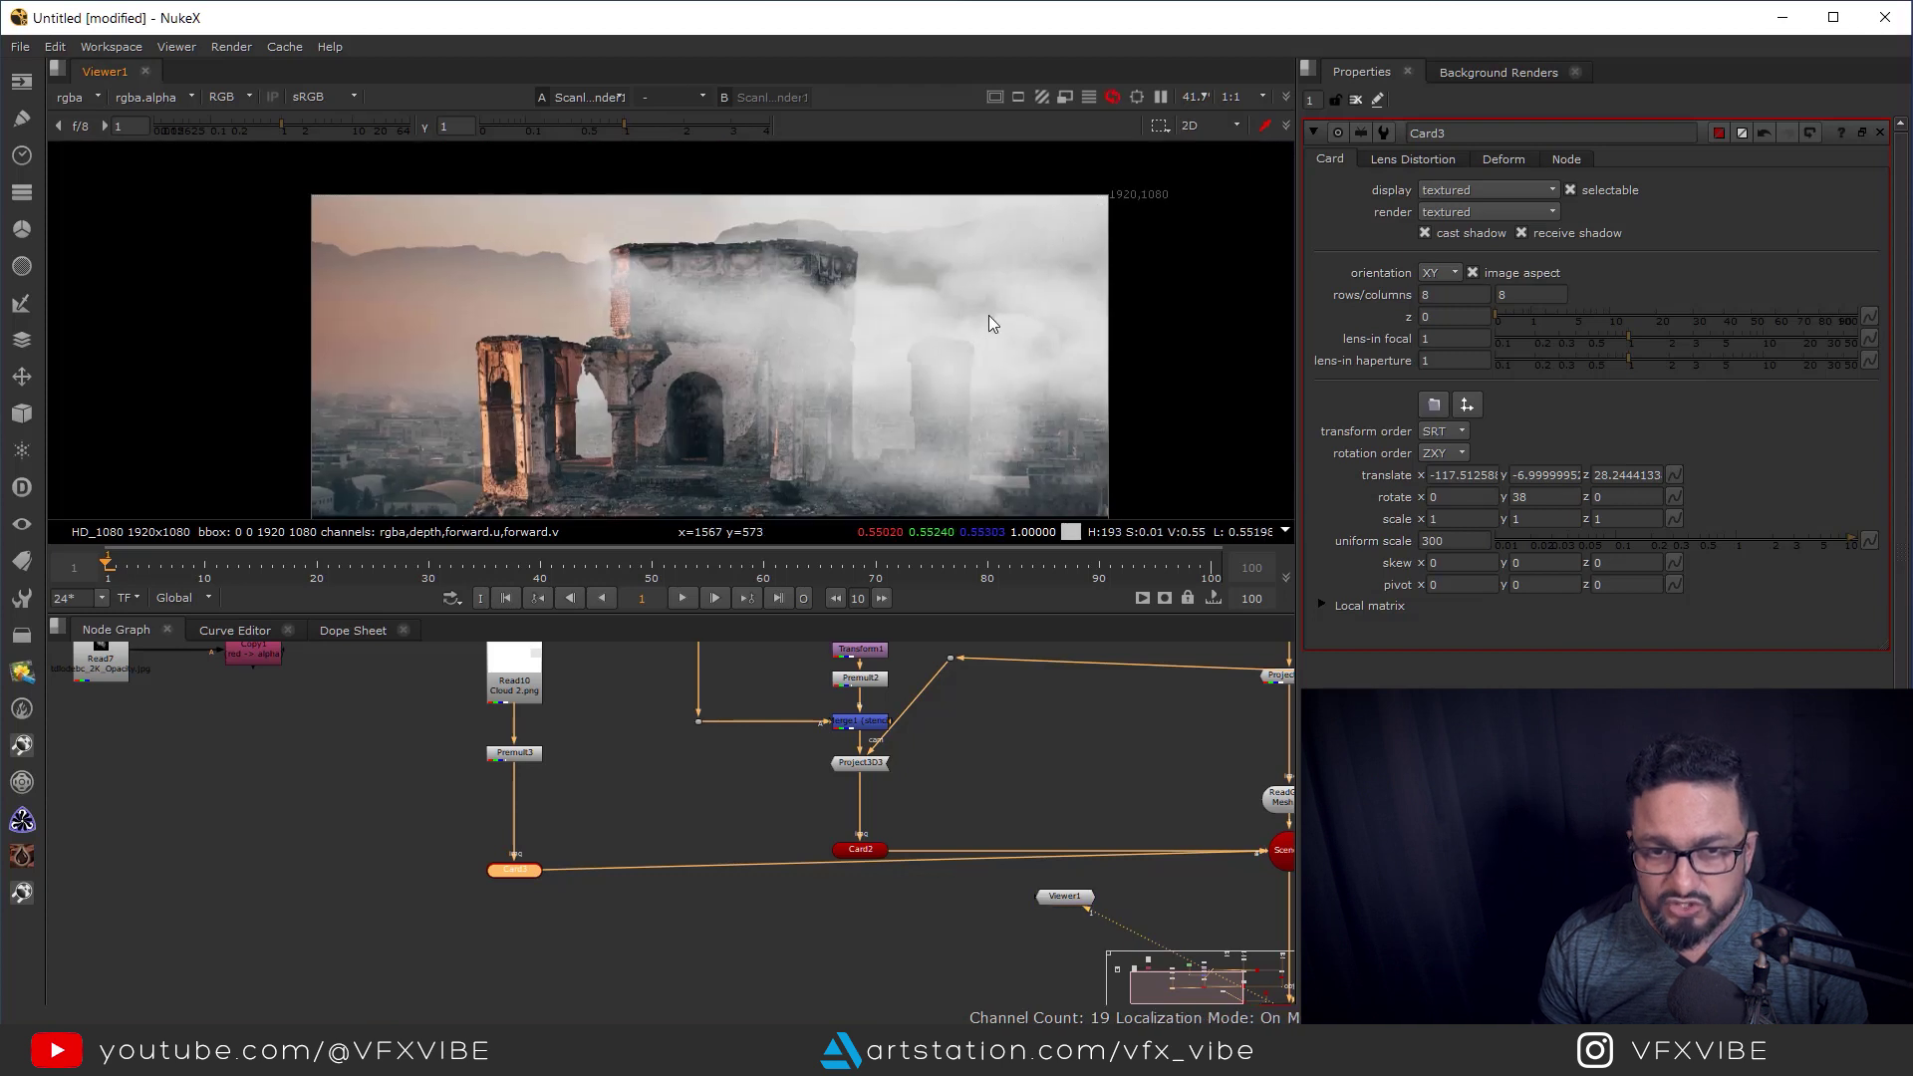
Set Card3's uniform scale to 100 and move it to about translate X -59.4, Y -4.2, Z -41.1.
click(1425, 540)
key(Down)
key(Tab)
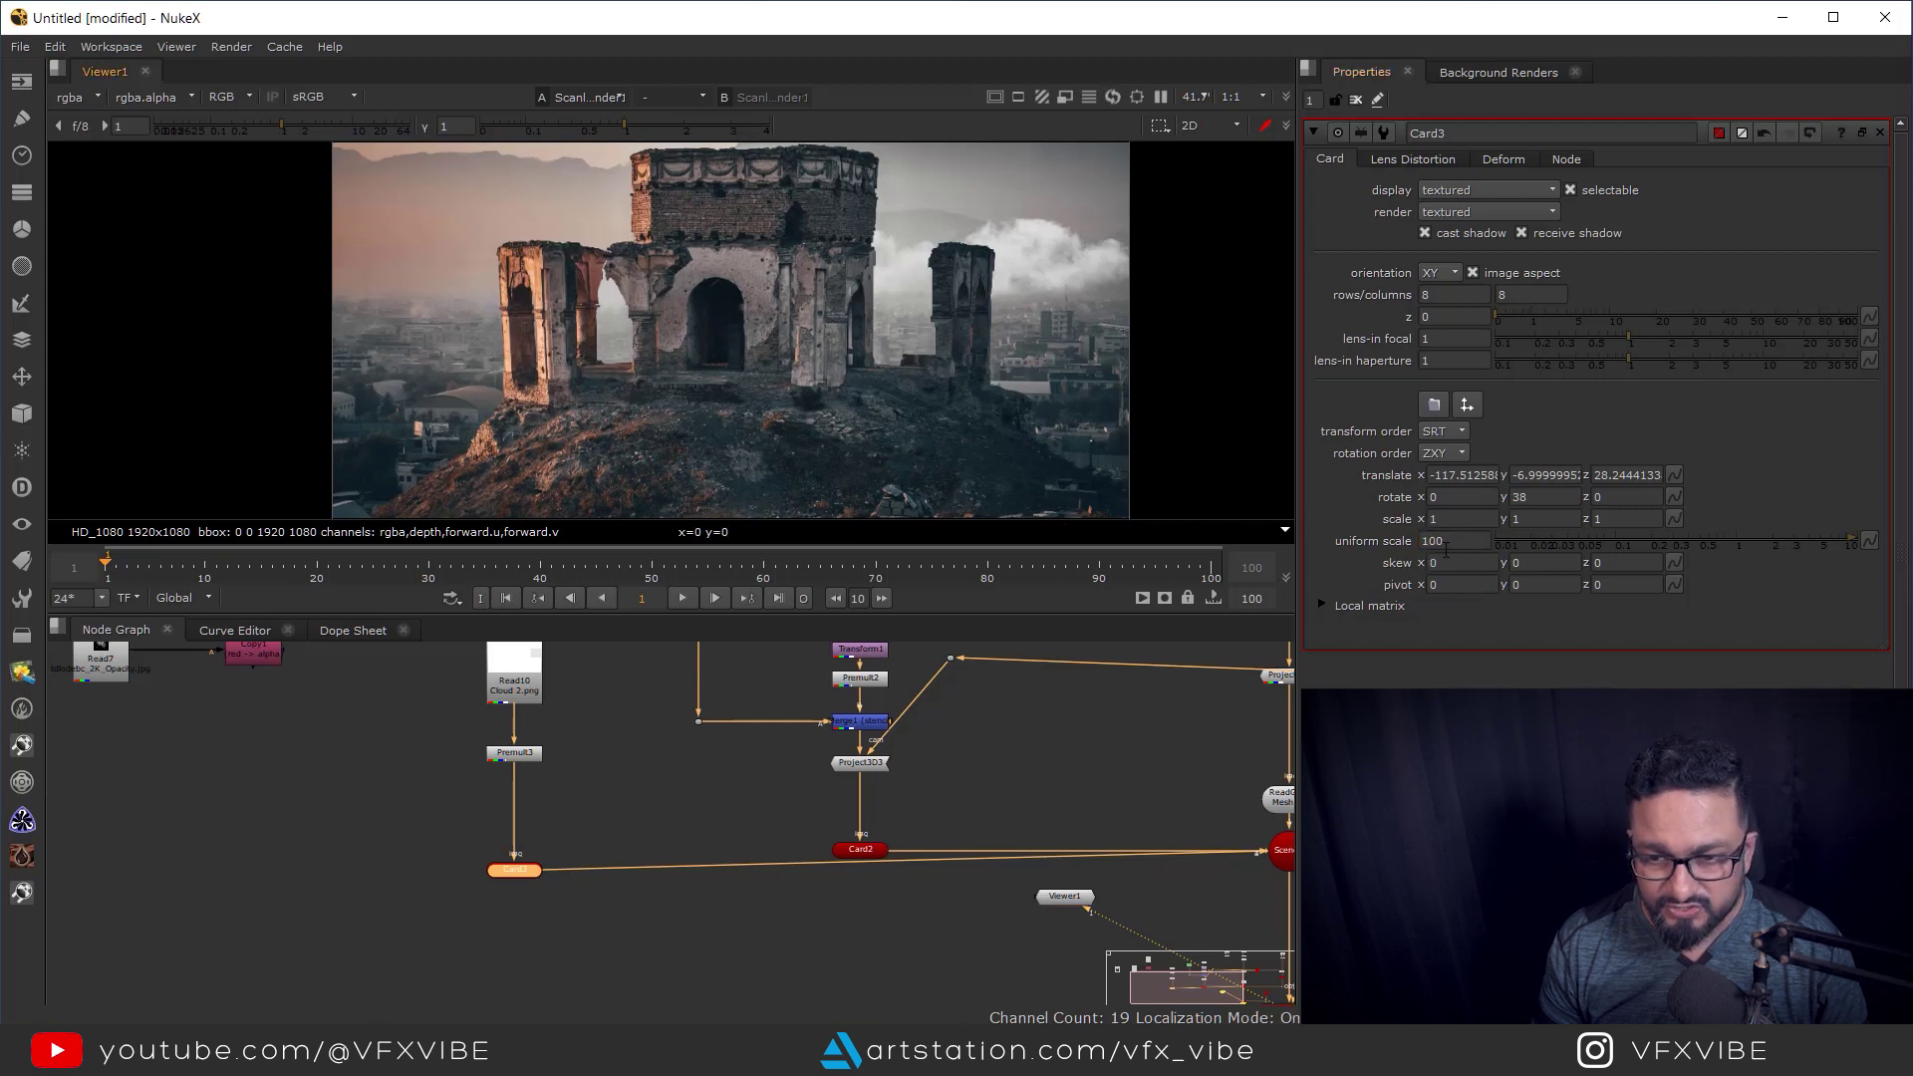
key(Tab)
ctrl+drag(869, 398, 567, 334)
ctrl+drag(807, 336, 751, 344)
key(Tab)
middle_drag(801, 387, 828, 374)
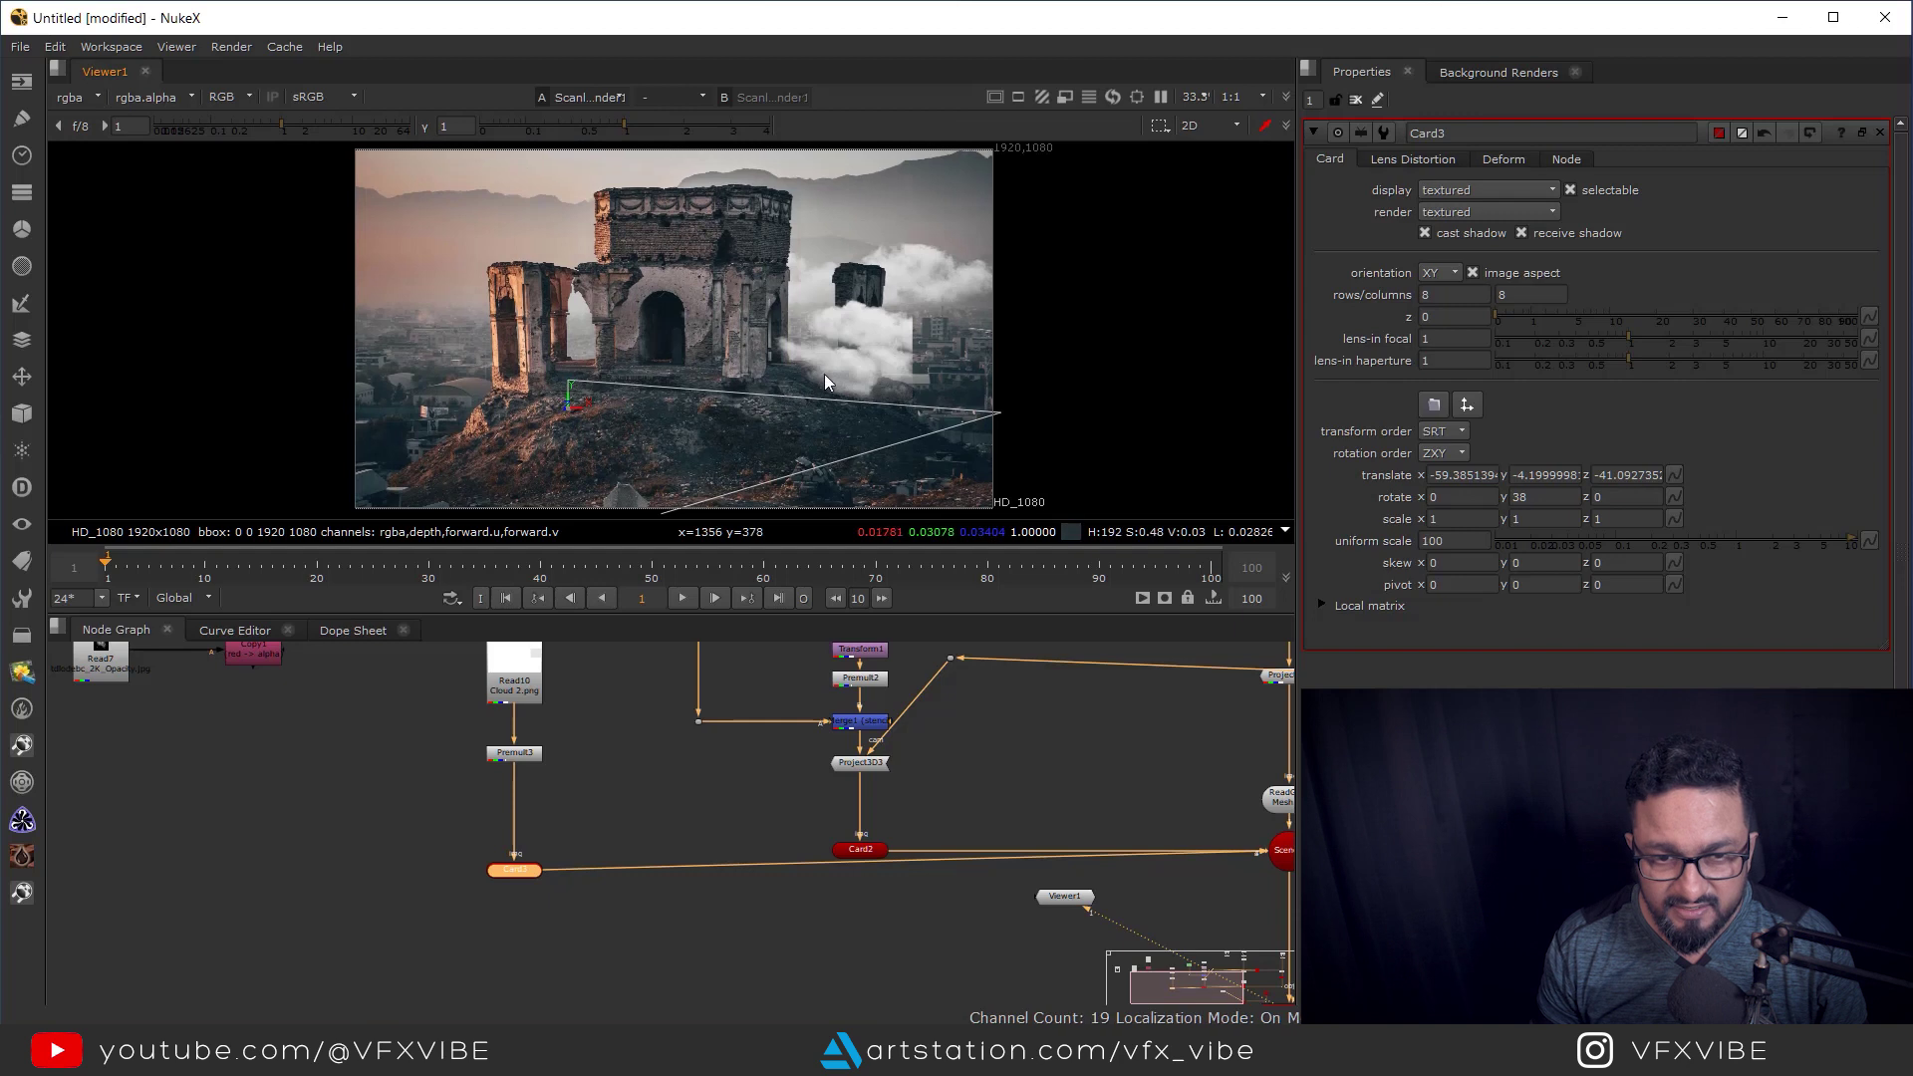
Set Card3's uniform scale to 80 and move it behind the castle, to about translate X -47.1, Y -1, Z -76.3.
drag(607, 396, 811, 396)
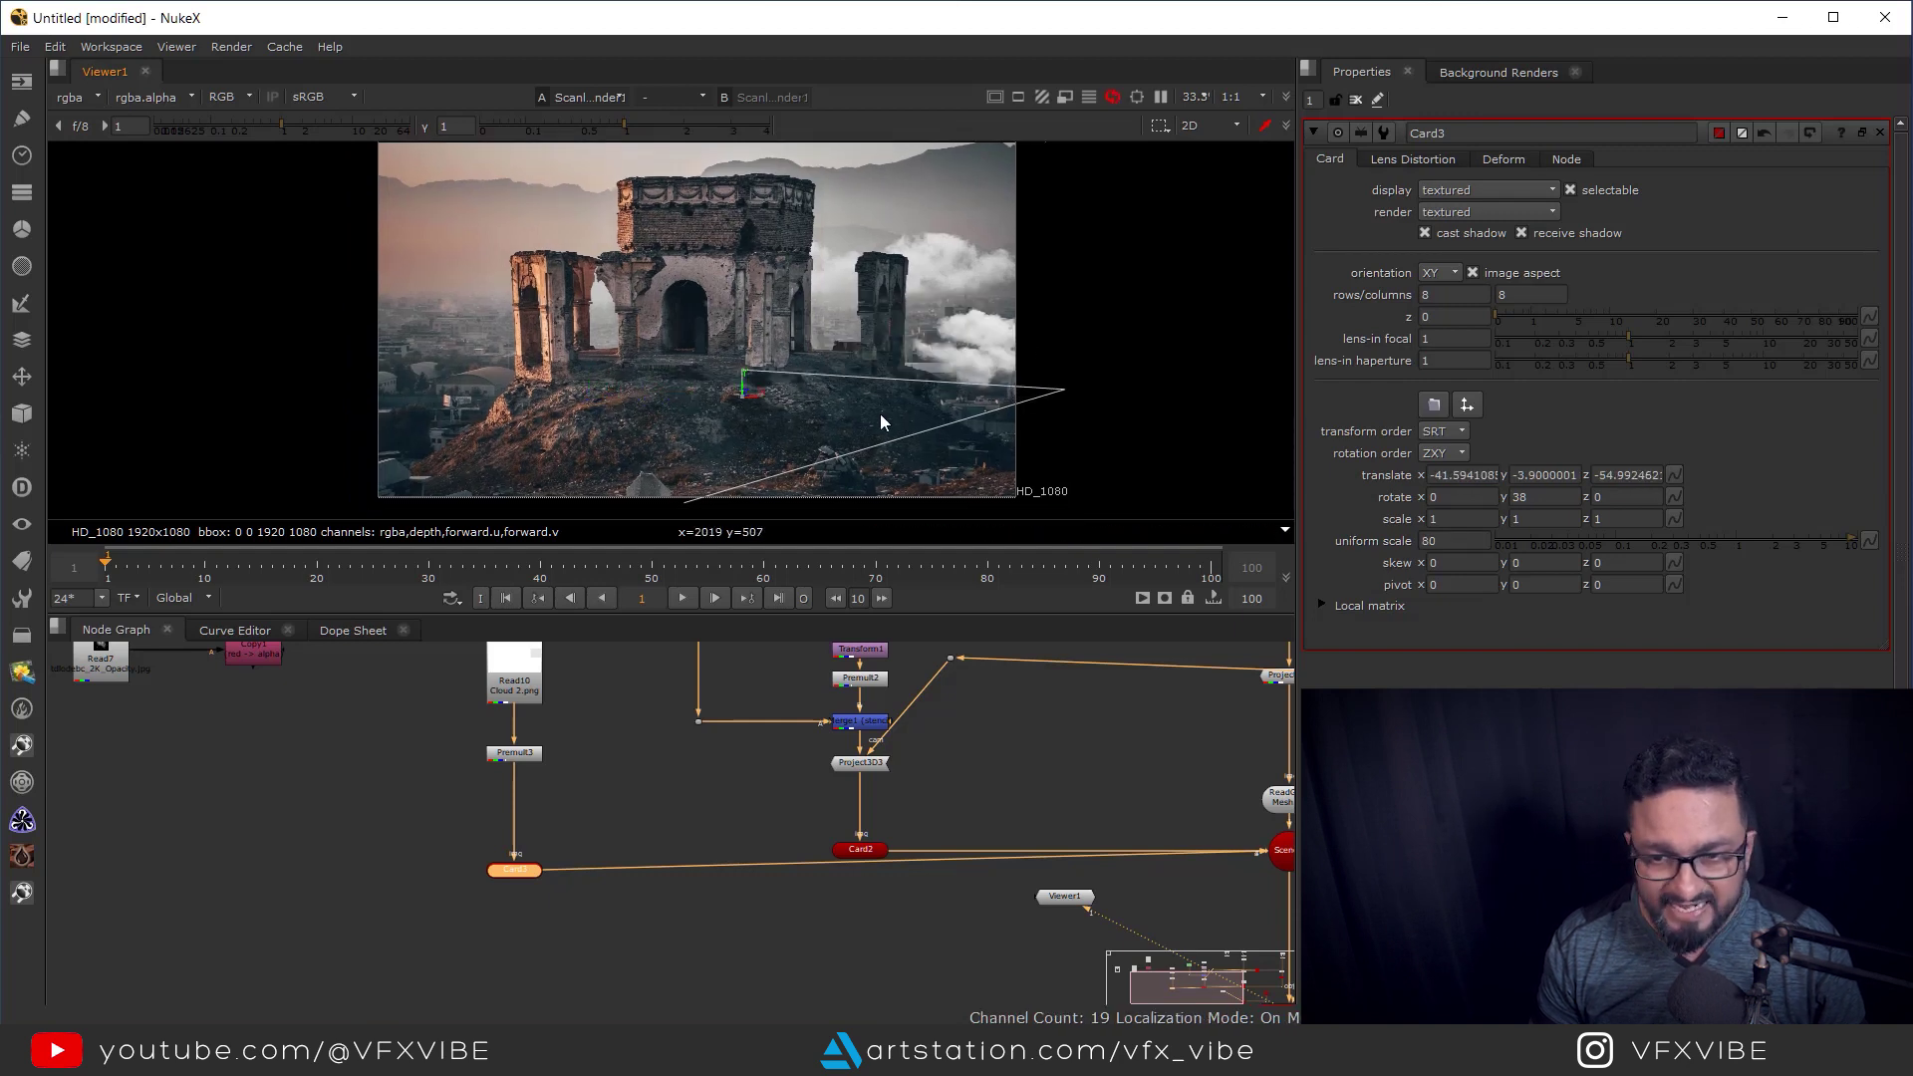
key(Tab)
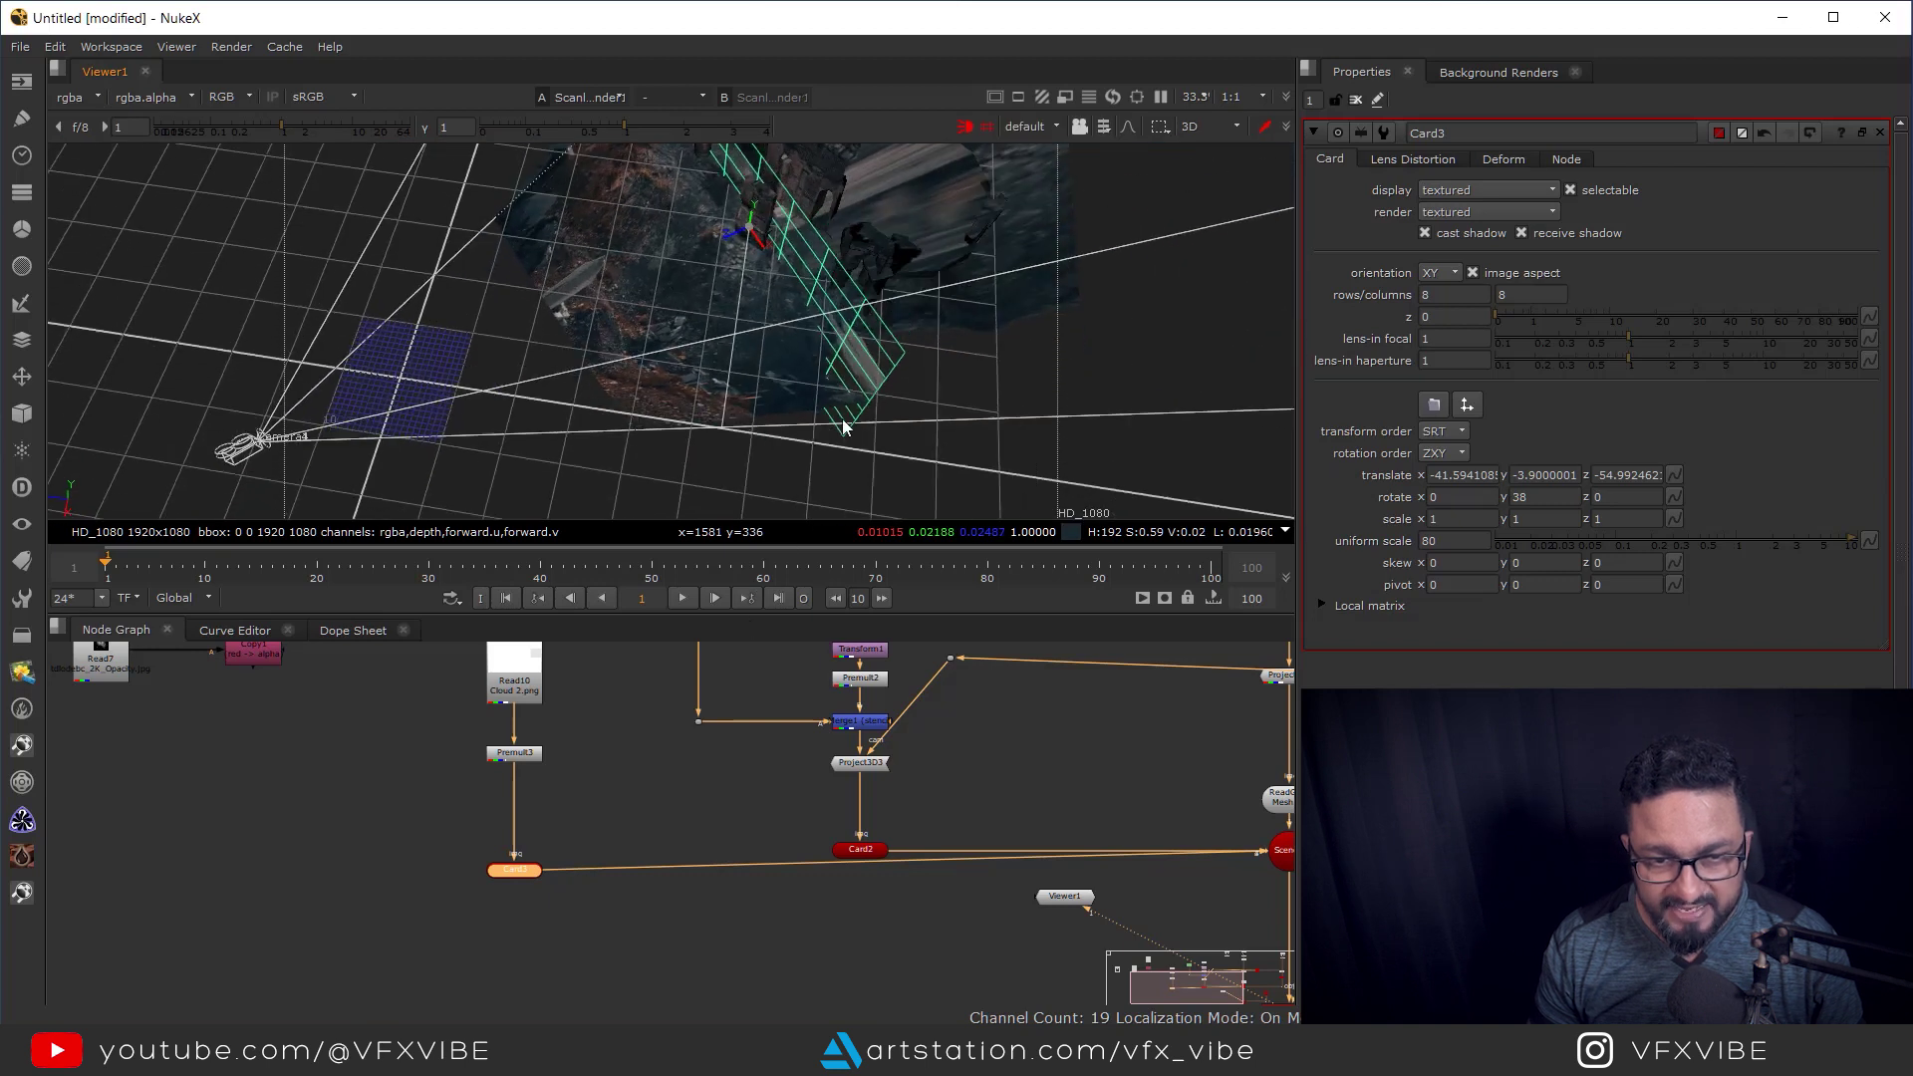
middle_drag(842, 419, 809, 410)
drag(698, 225, 957, 207)
drag(573, 316, 618, 313)
key(Tab)
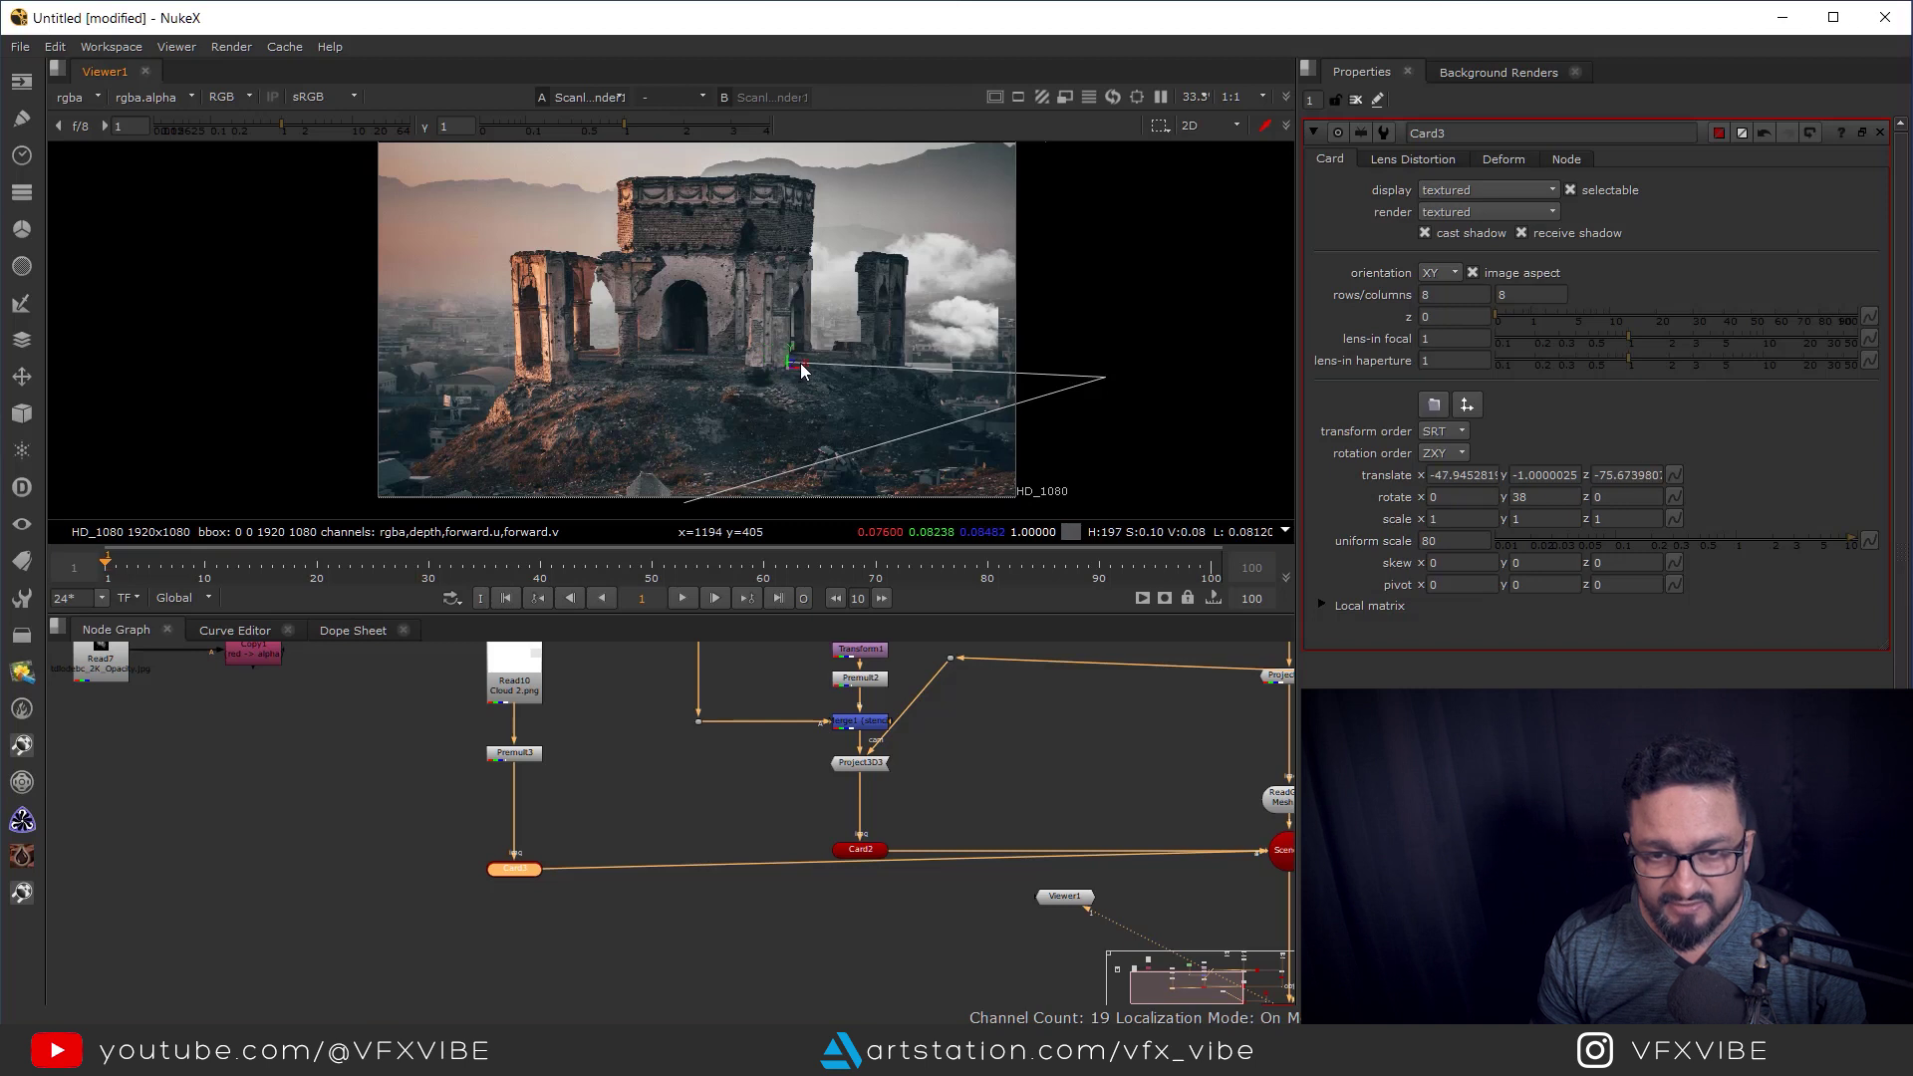
drag(801, 368, 801, 370)
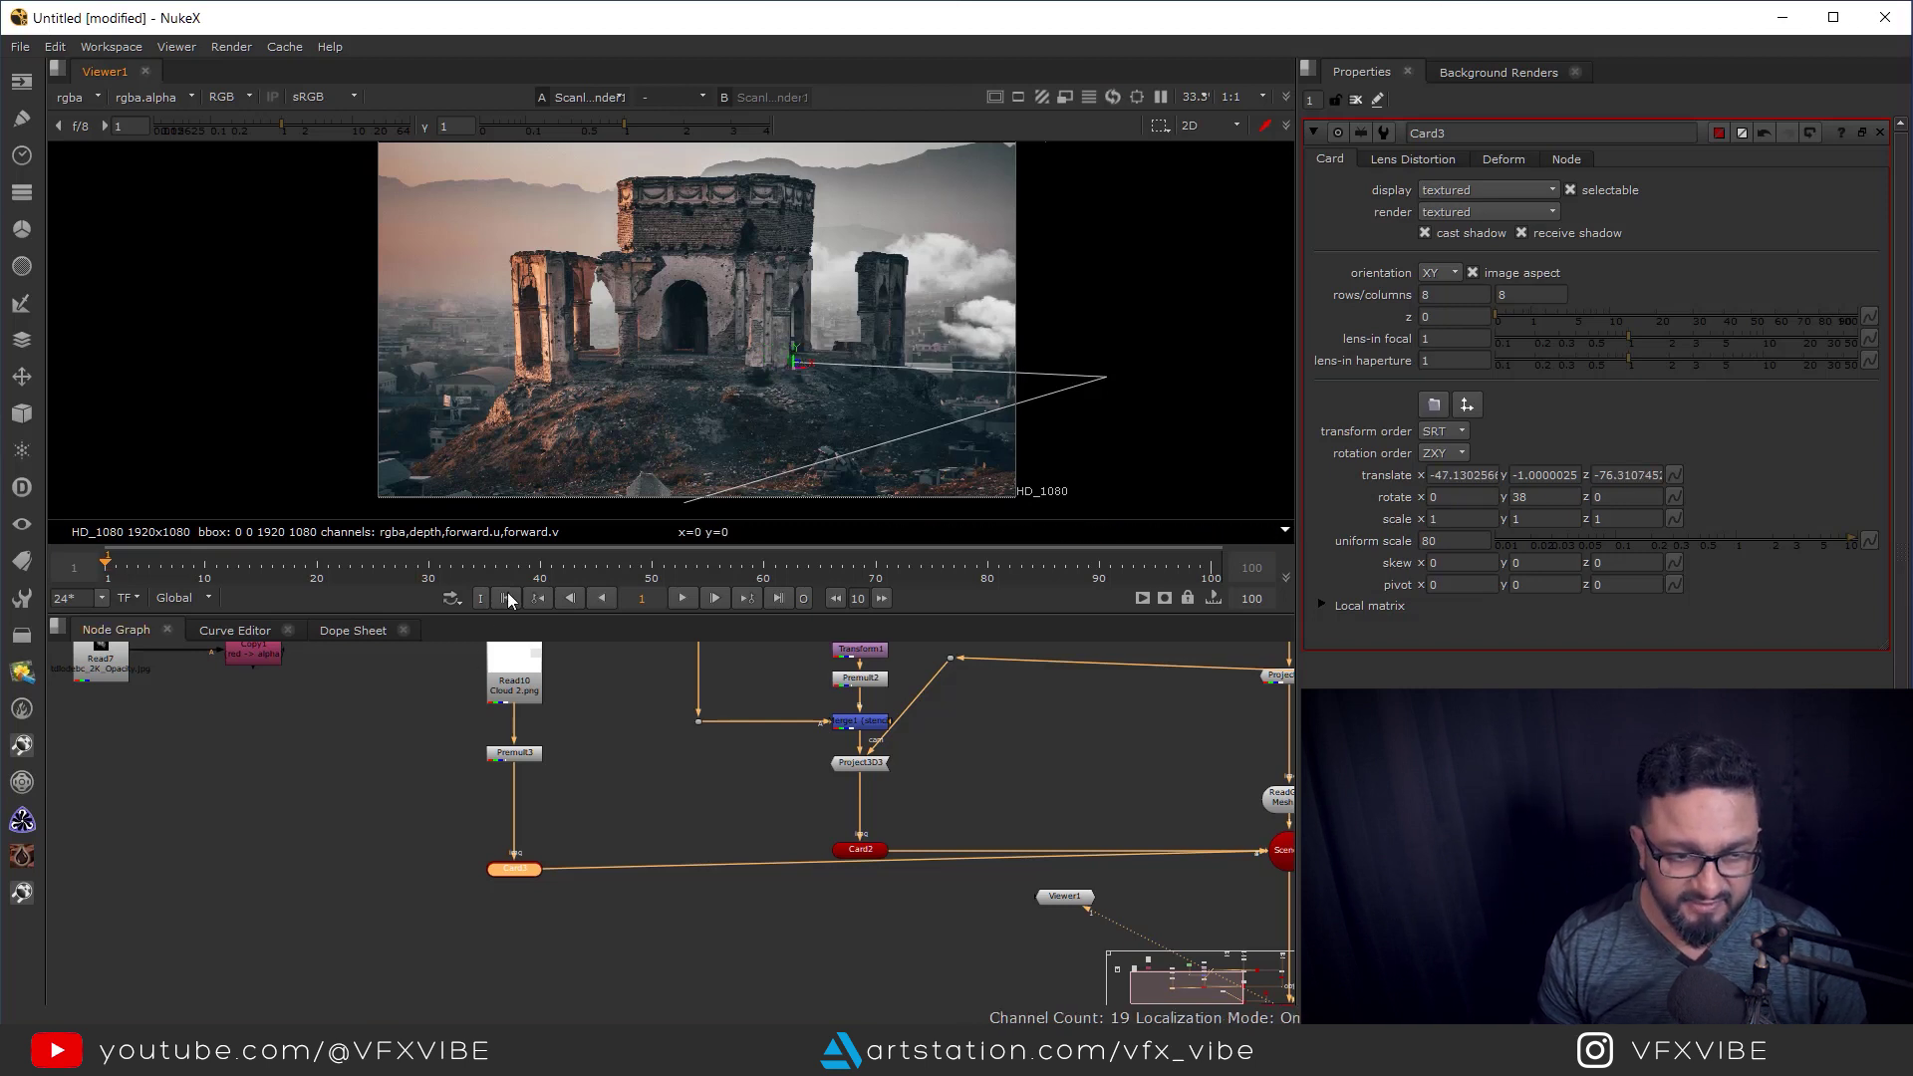
Play the render briefly to check the second cloud's movement and return to the first frame.
middle_drag(649, 410, 676, 410)
click(683, 597)
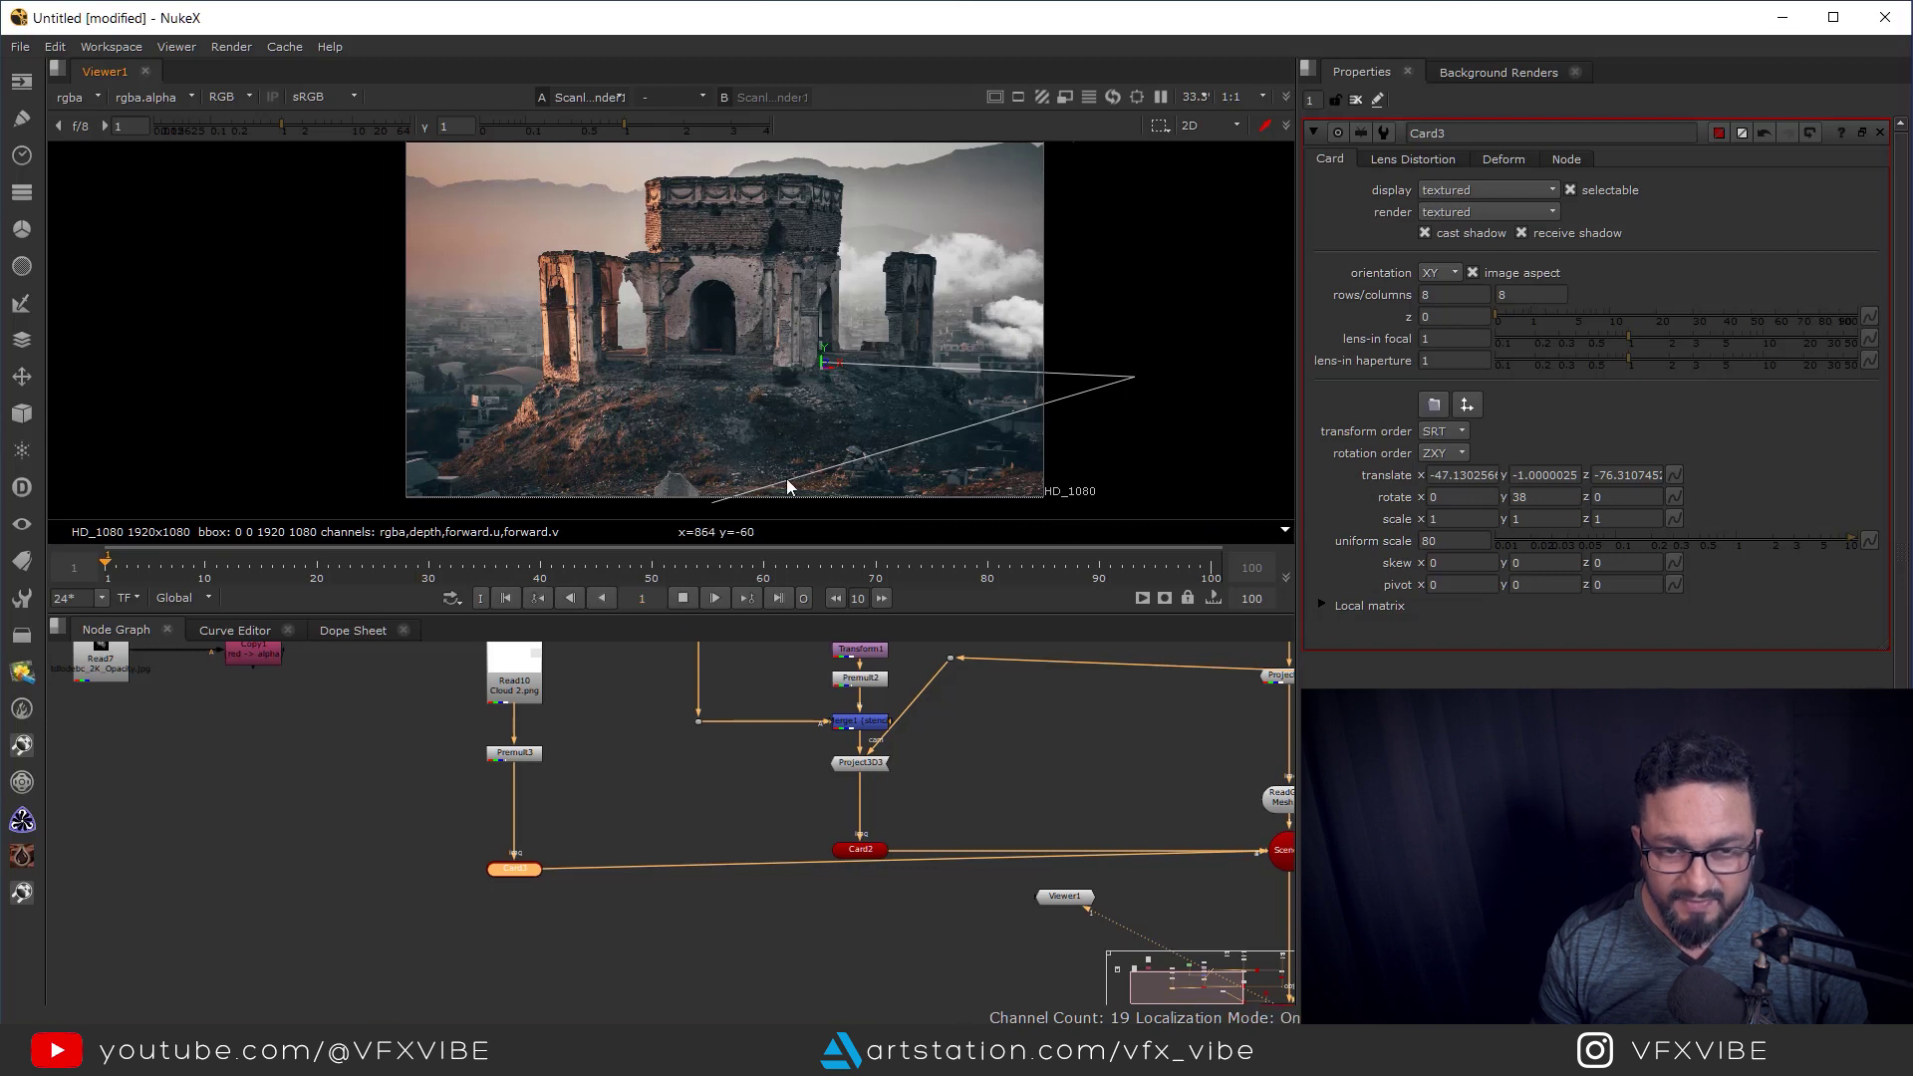
click(681, 598)
click(505, 598)
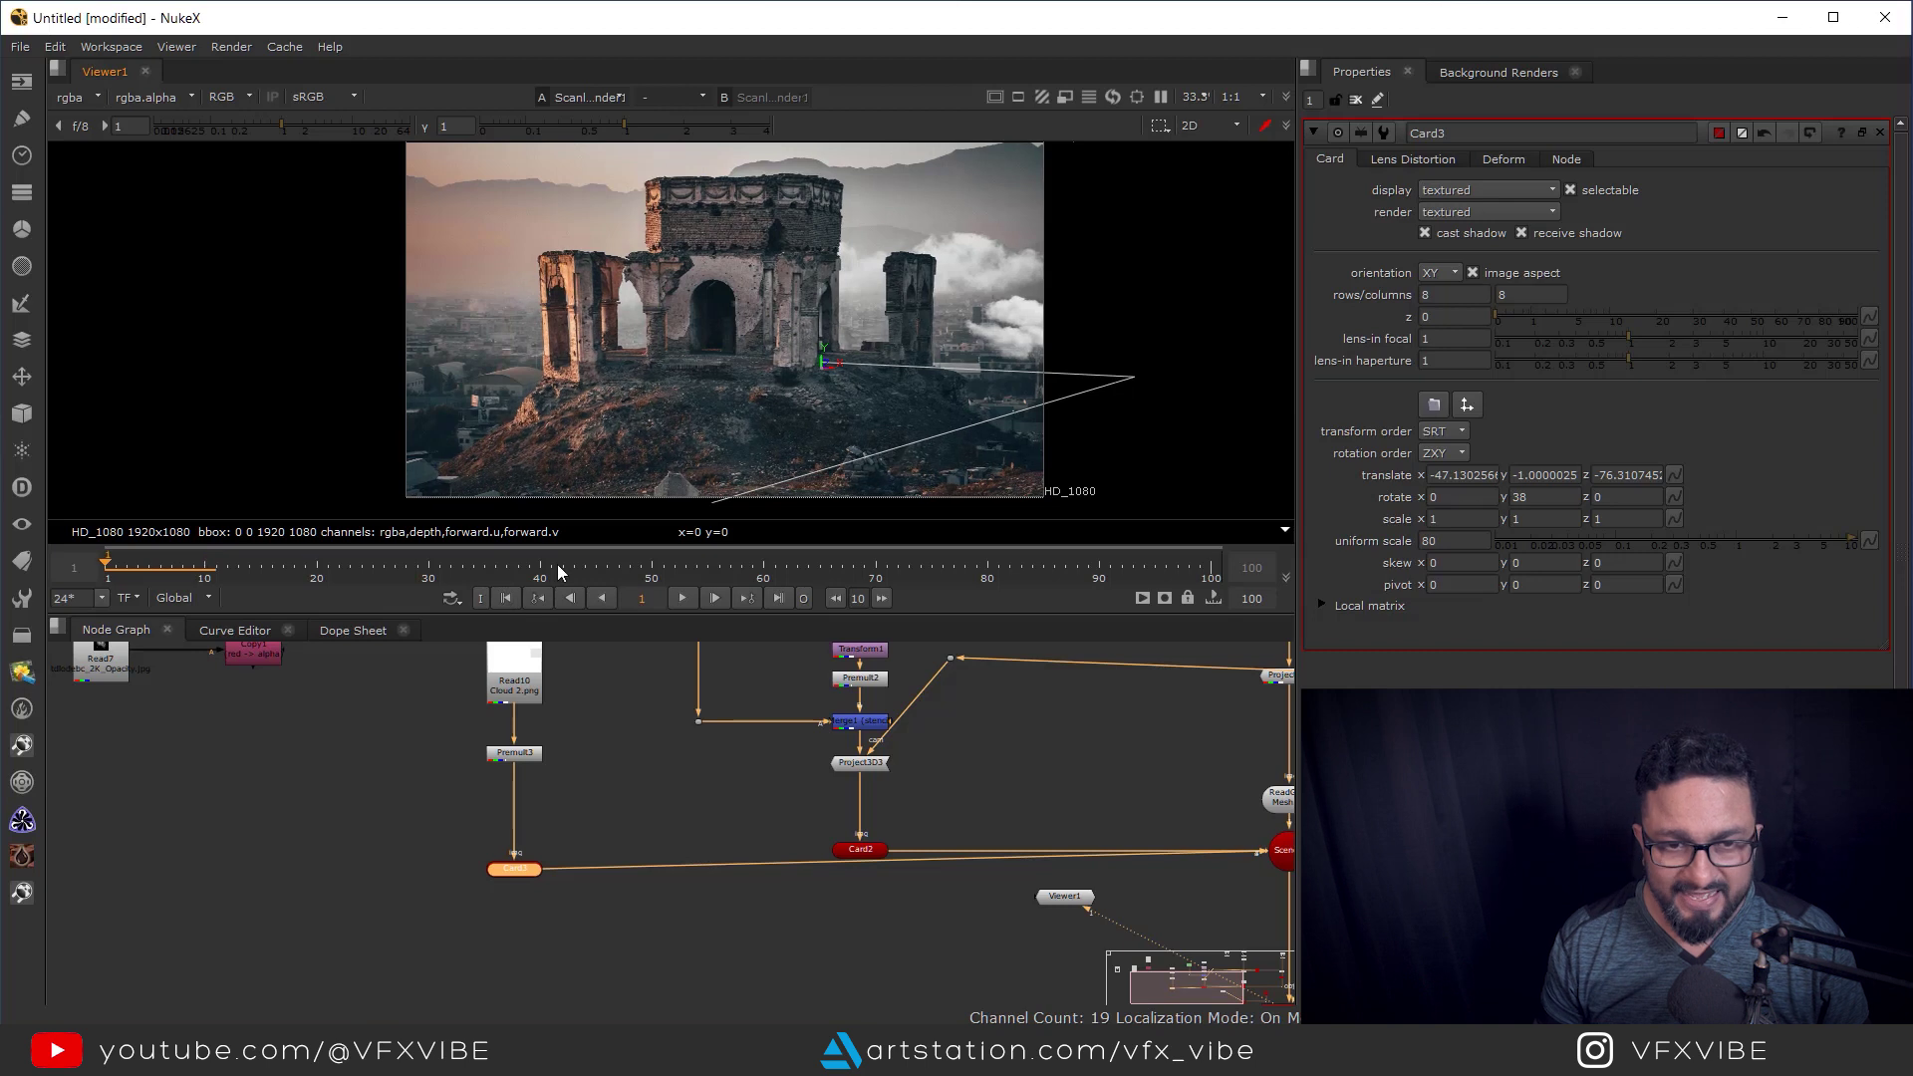
Import the fog clips 1.mp4, 2.mp4 and 3.mov and line up 3.mov beside 1.mp4 in the node graph.
middle_drag(678, 809, 711, 897)
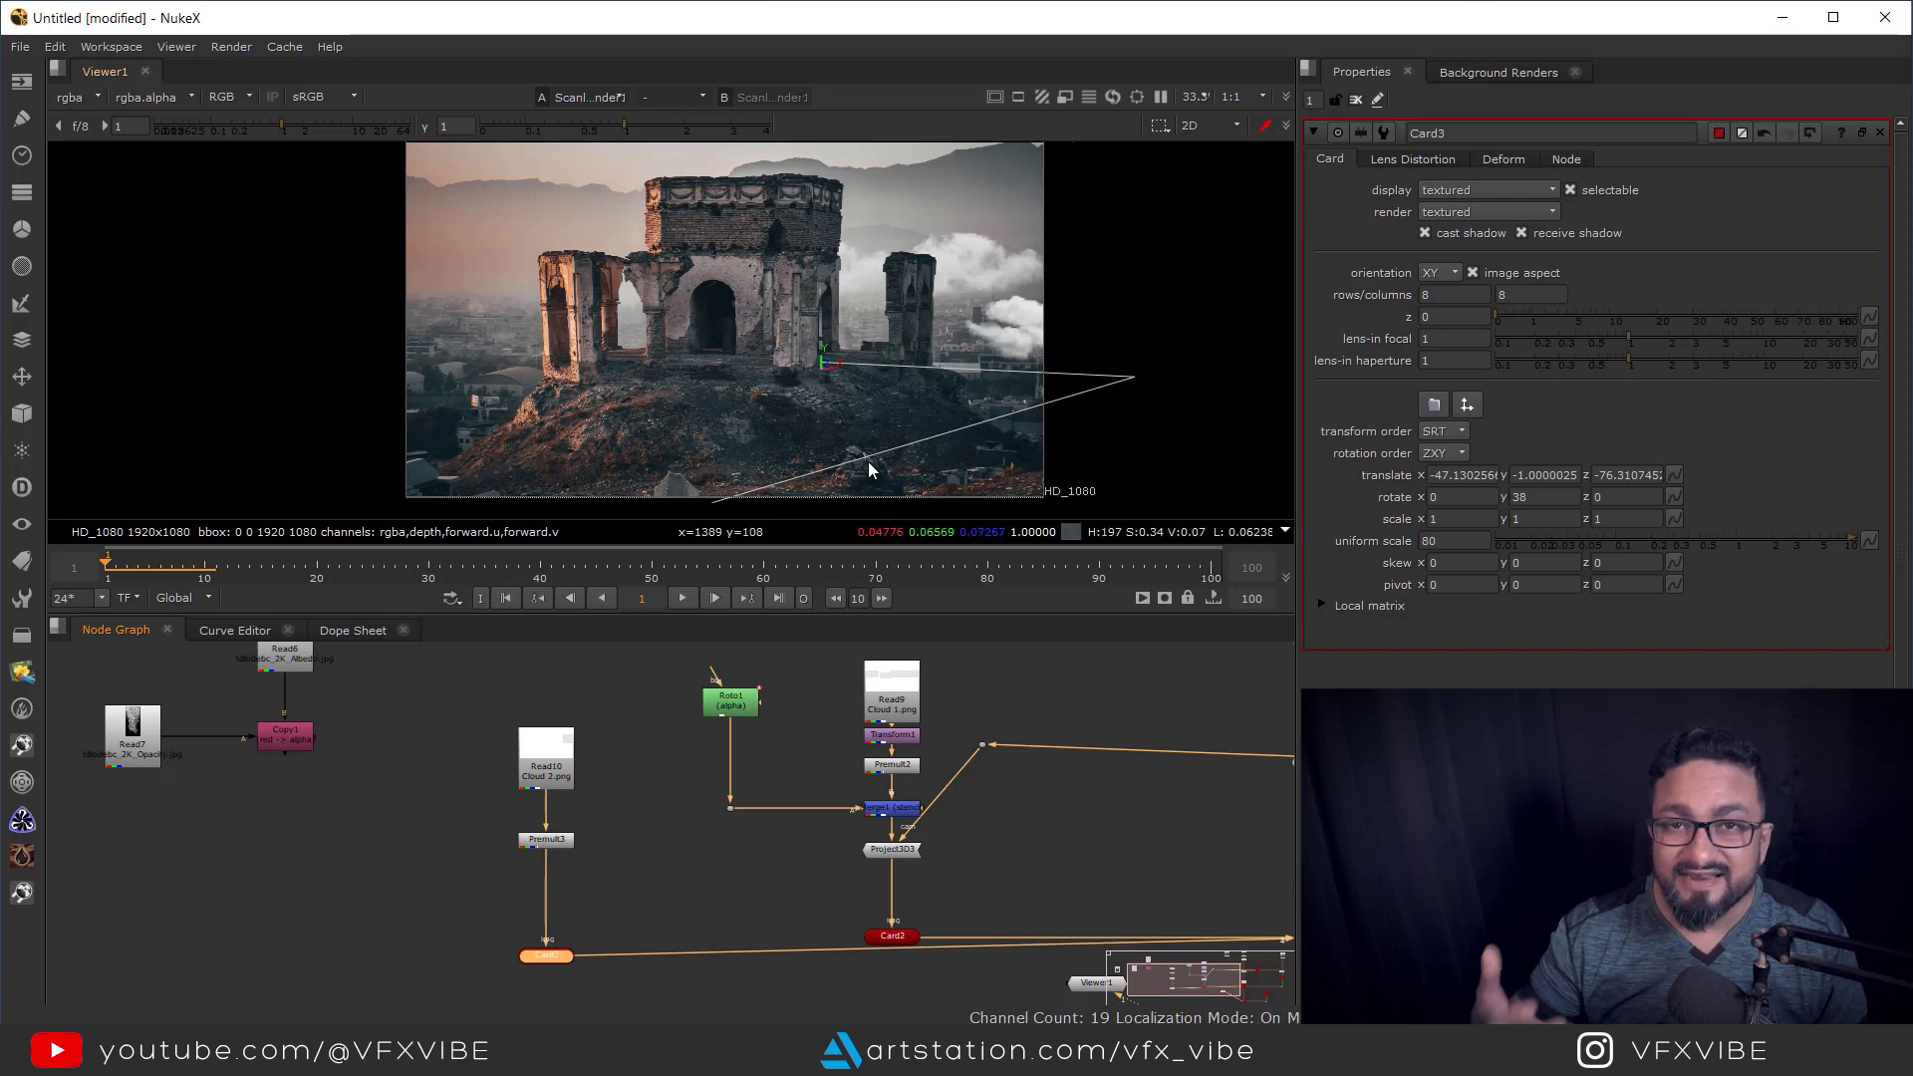
scroll(767, 836, down, 3)
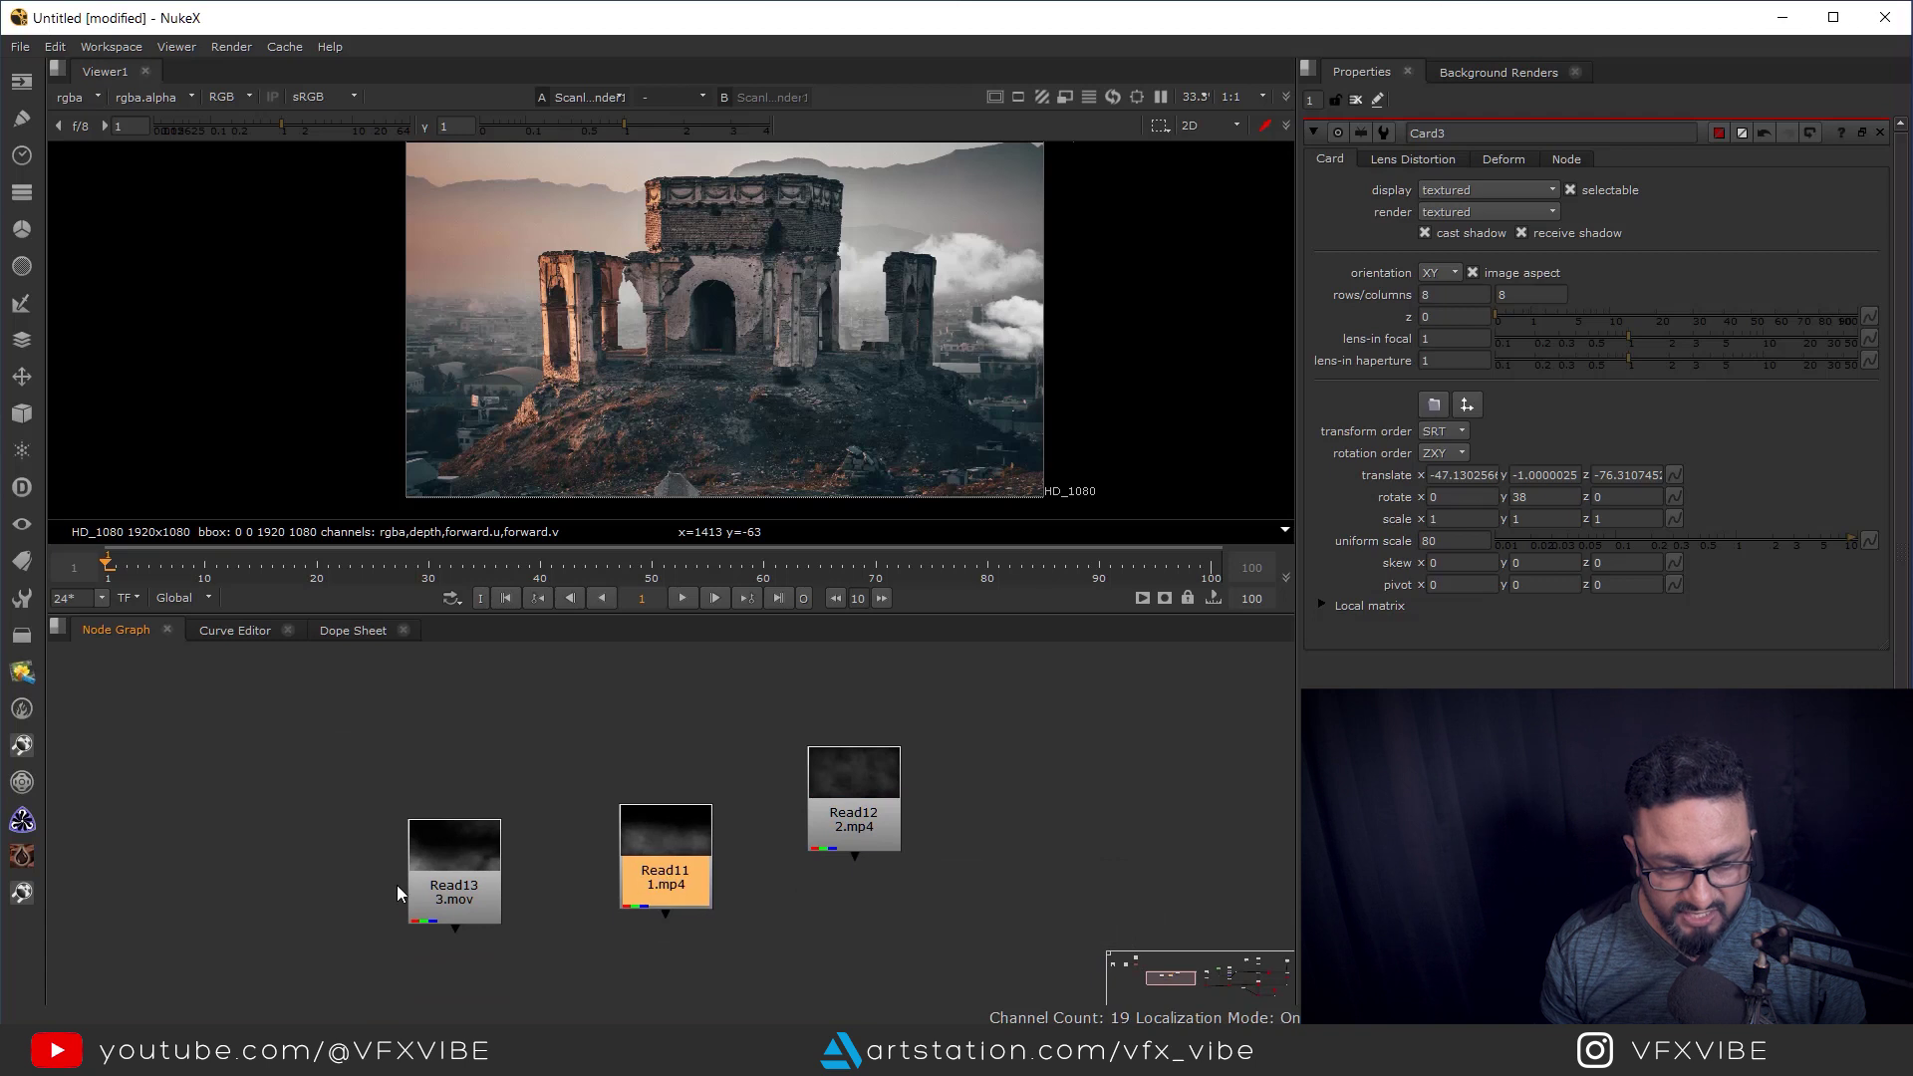
click(397, 885)
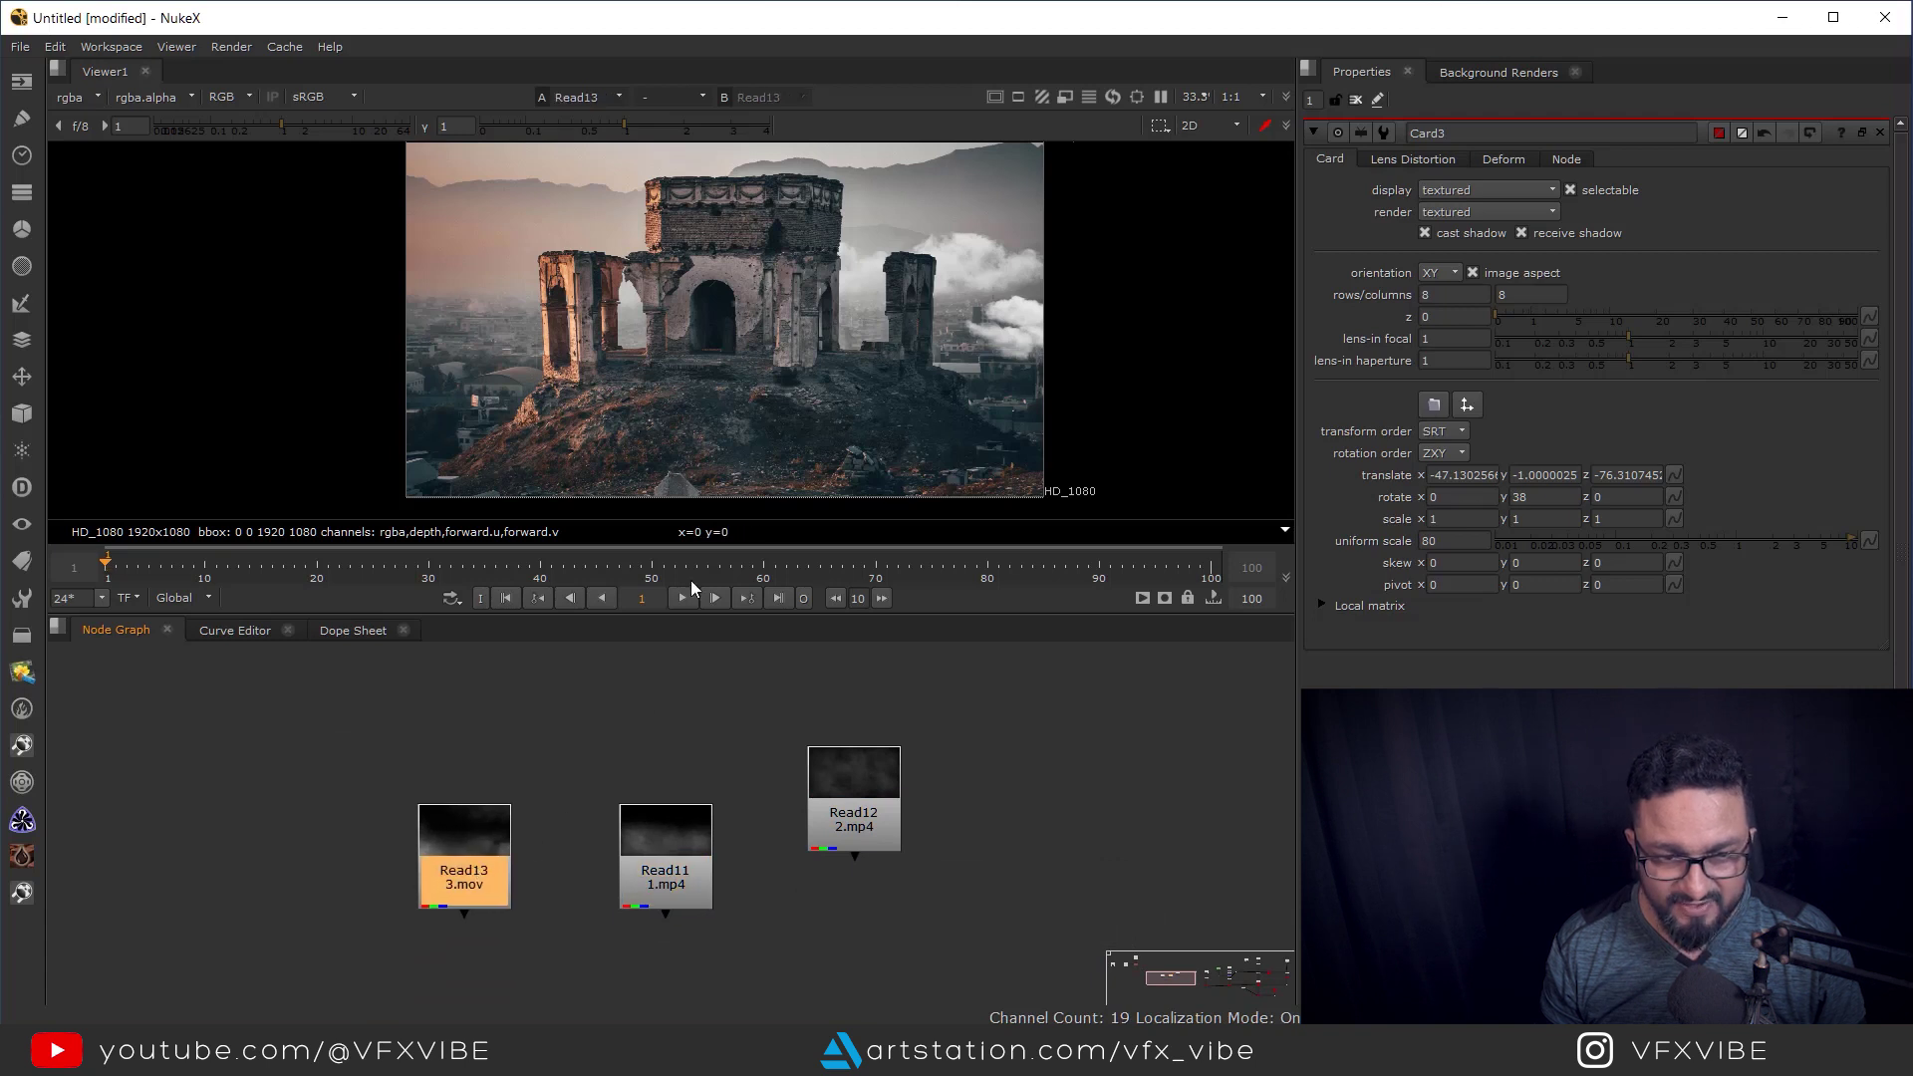
Preview the fog clips 3.mov, 1.mp4 and 2.mp4 in playback, ending on 1.mp4.
middle_drag(736, 477, 680, 488)
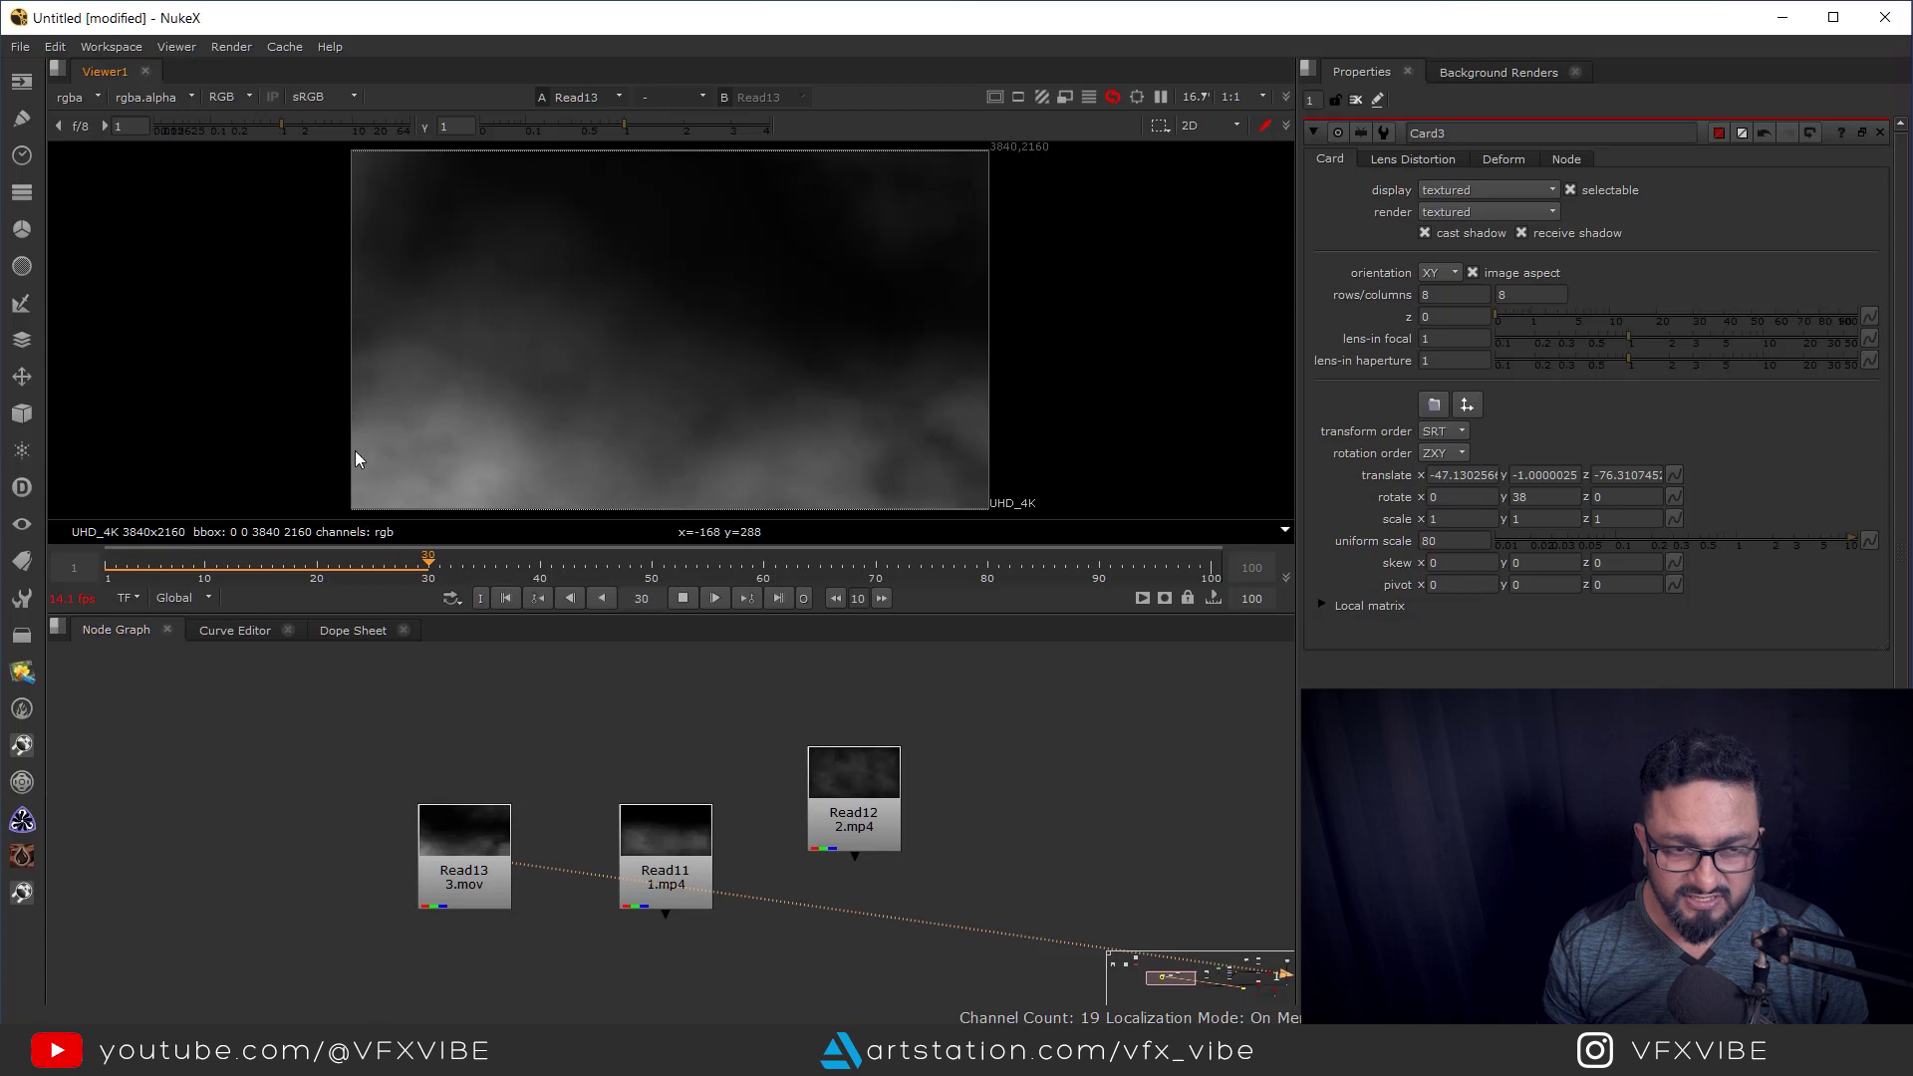
click(656, 859)
key(1)
click(749, 835)
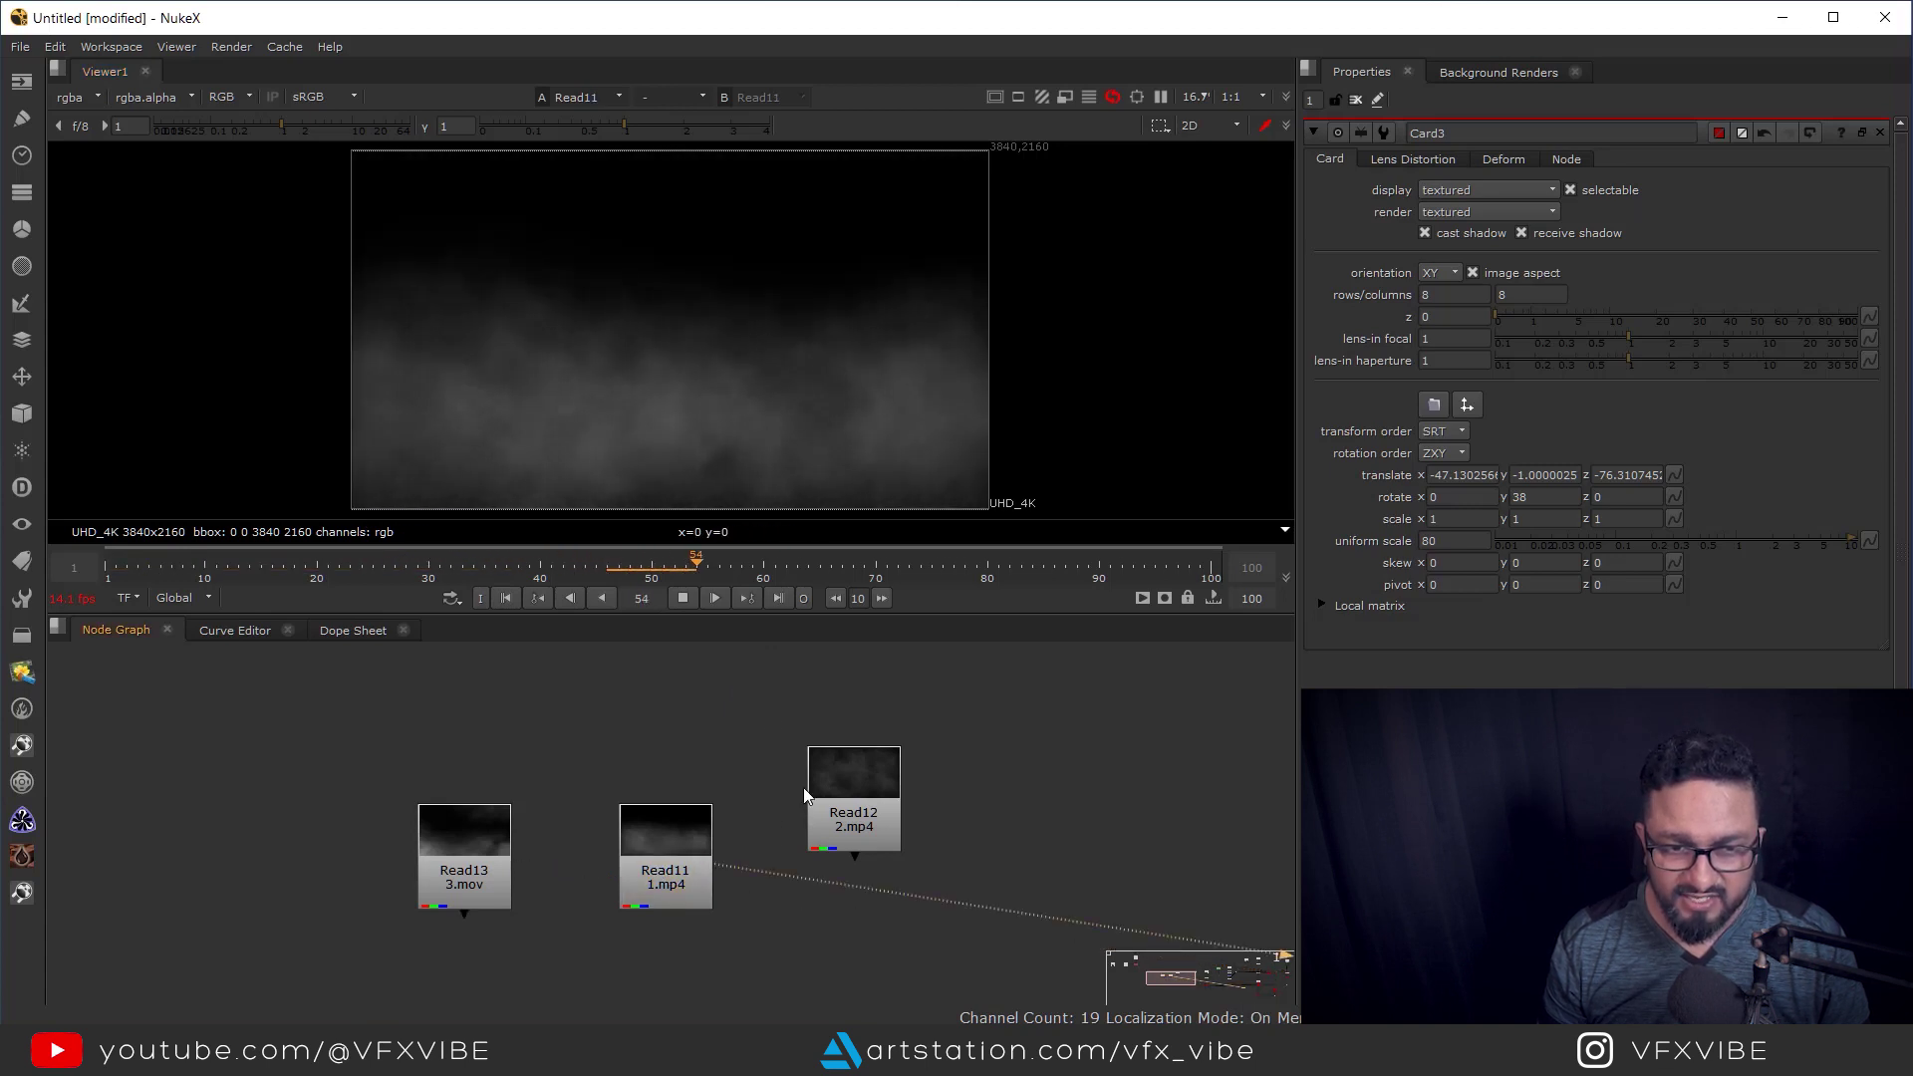
click(871, 809)
key(1)
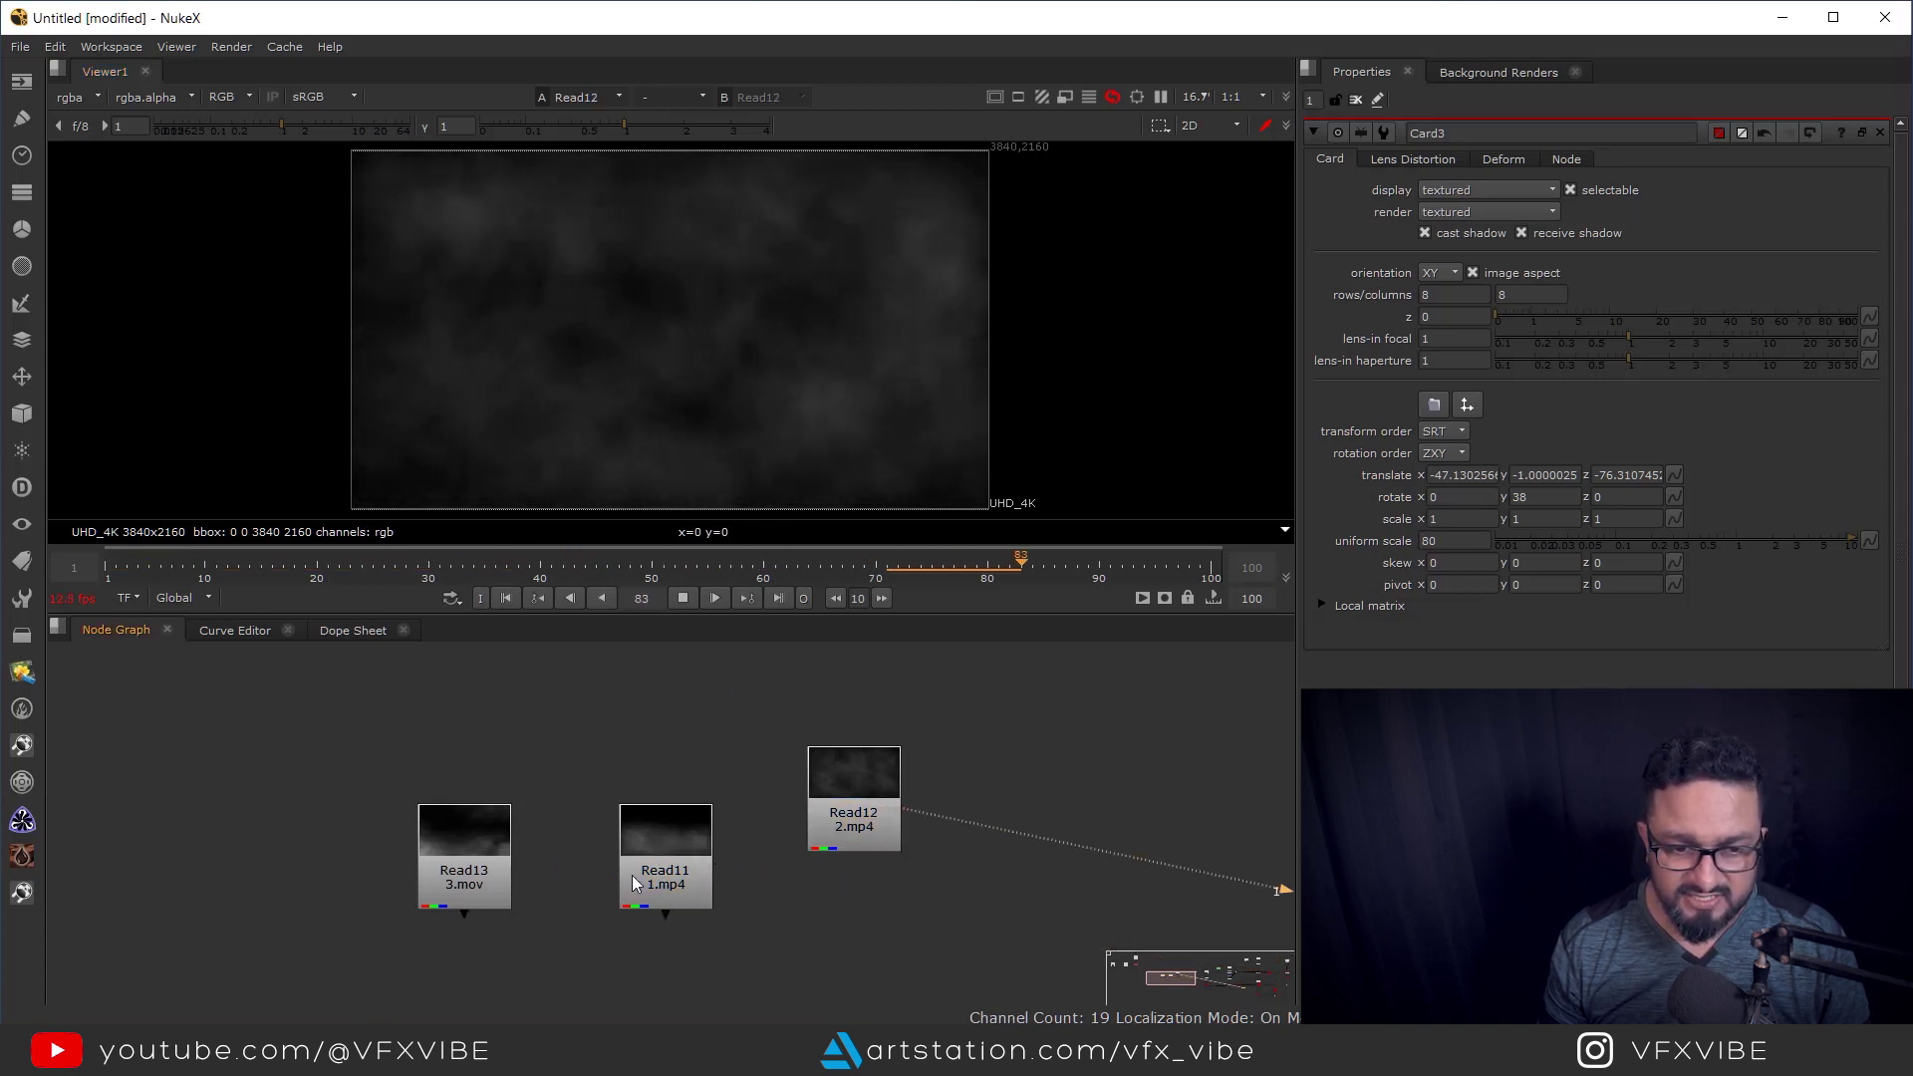
click(634, 883)
key(1)
click(683, 598)
Place the 2.mp4 node above 3.mov and move the 1.mp4 node down beside the cloud card branches.
scroll(785, 804, down, 1)
scroll(786, 806, down, 1)
drag(829, 809, 559, 758)
scroll(807, 782, down, 3)
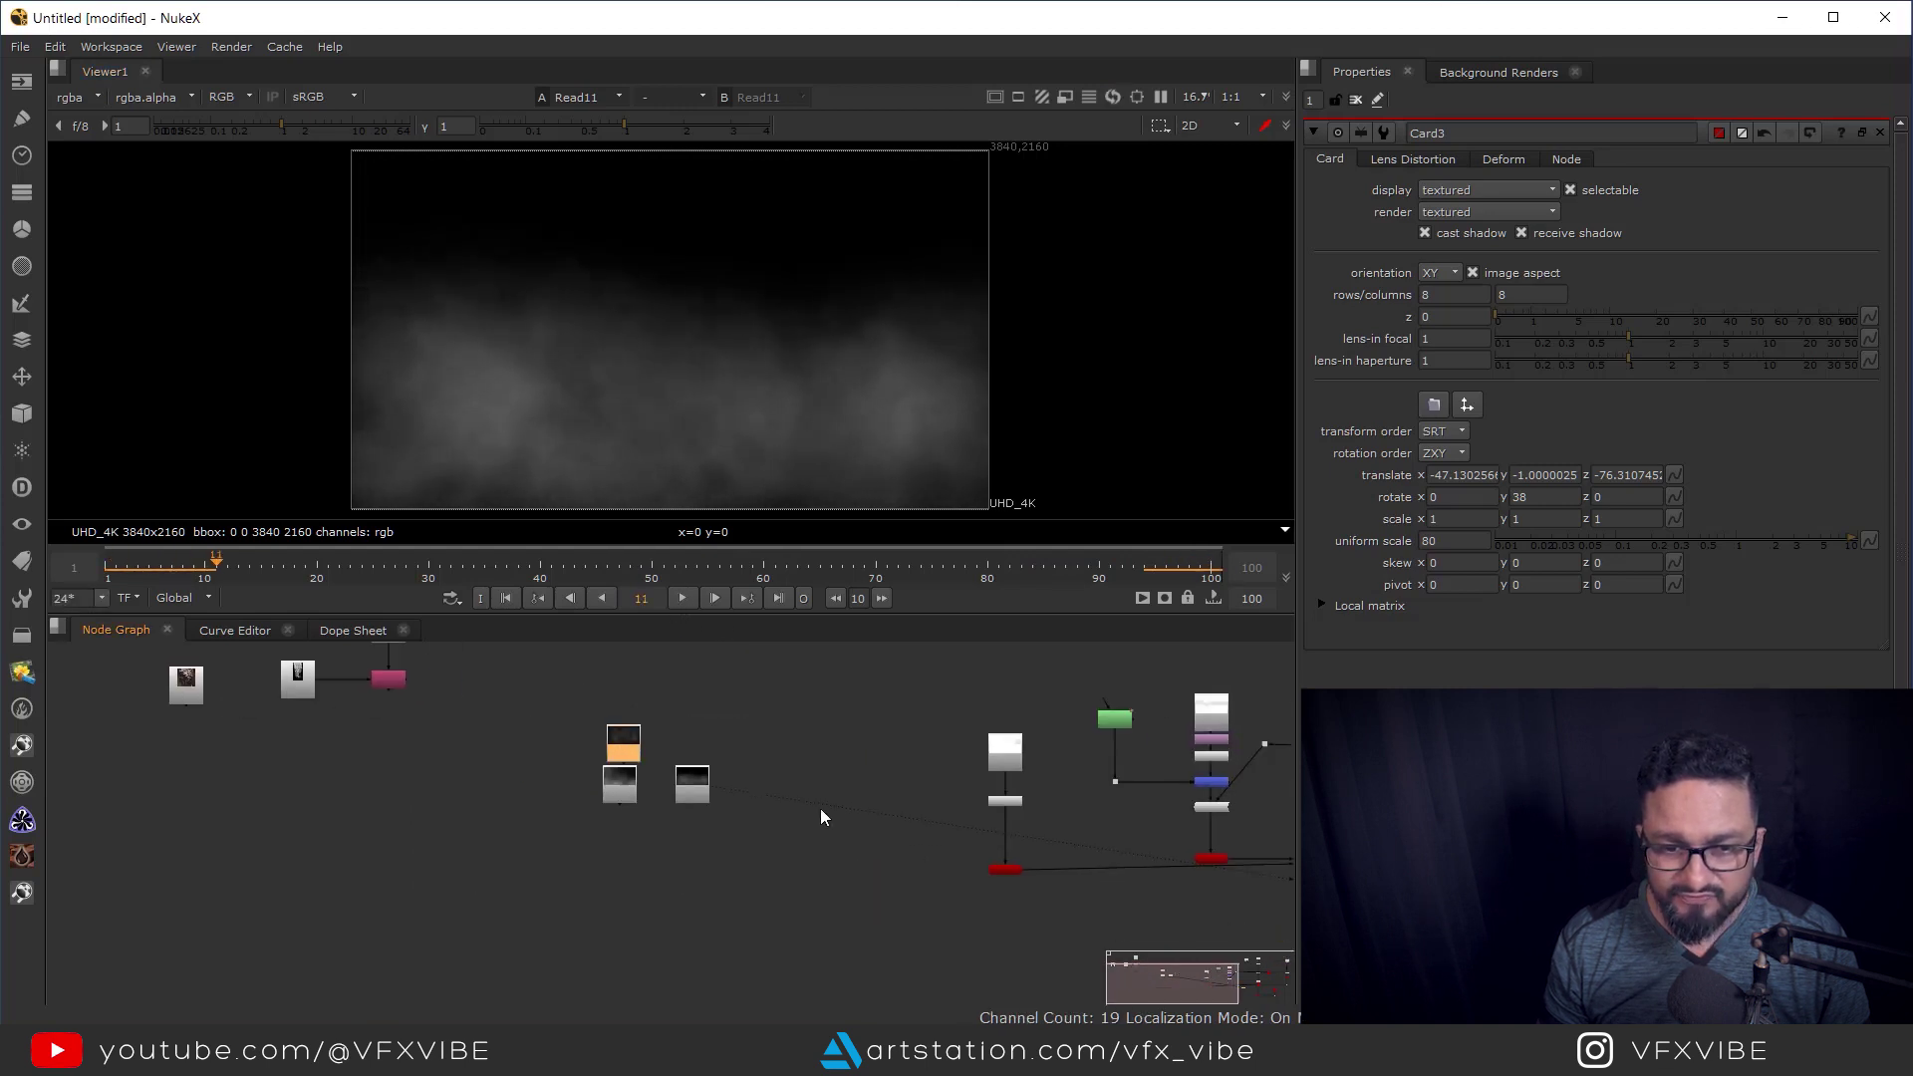
scroll(869, 895, down, 3)
middle_drag(1116, 859, 958, 777)
scroll(958, 777, up, 3)
drag(959, 775, 932, 895)
scroll(692, 779, up, 2)
drag(538, 811, 692, 726)
Paste a copy of the cloud card below 1.mp4, connecting its image input to the clip and its output to the Scene node.
click(696, 821)
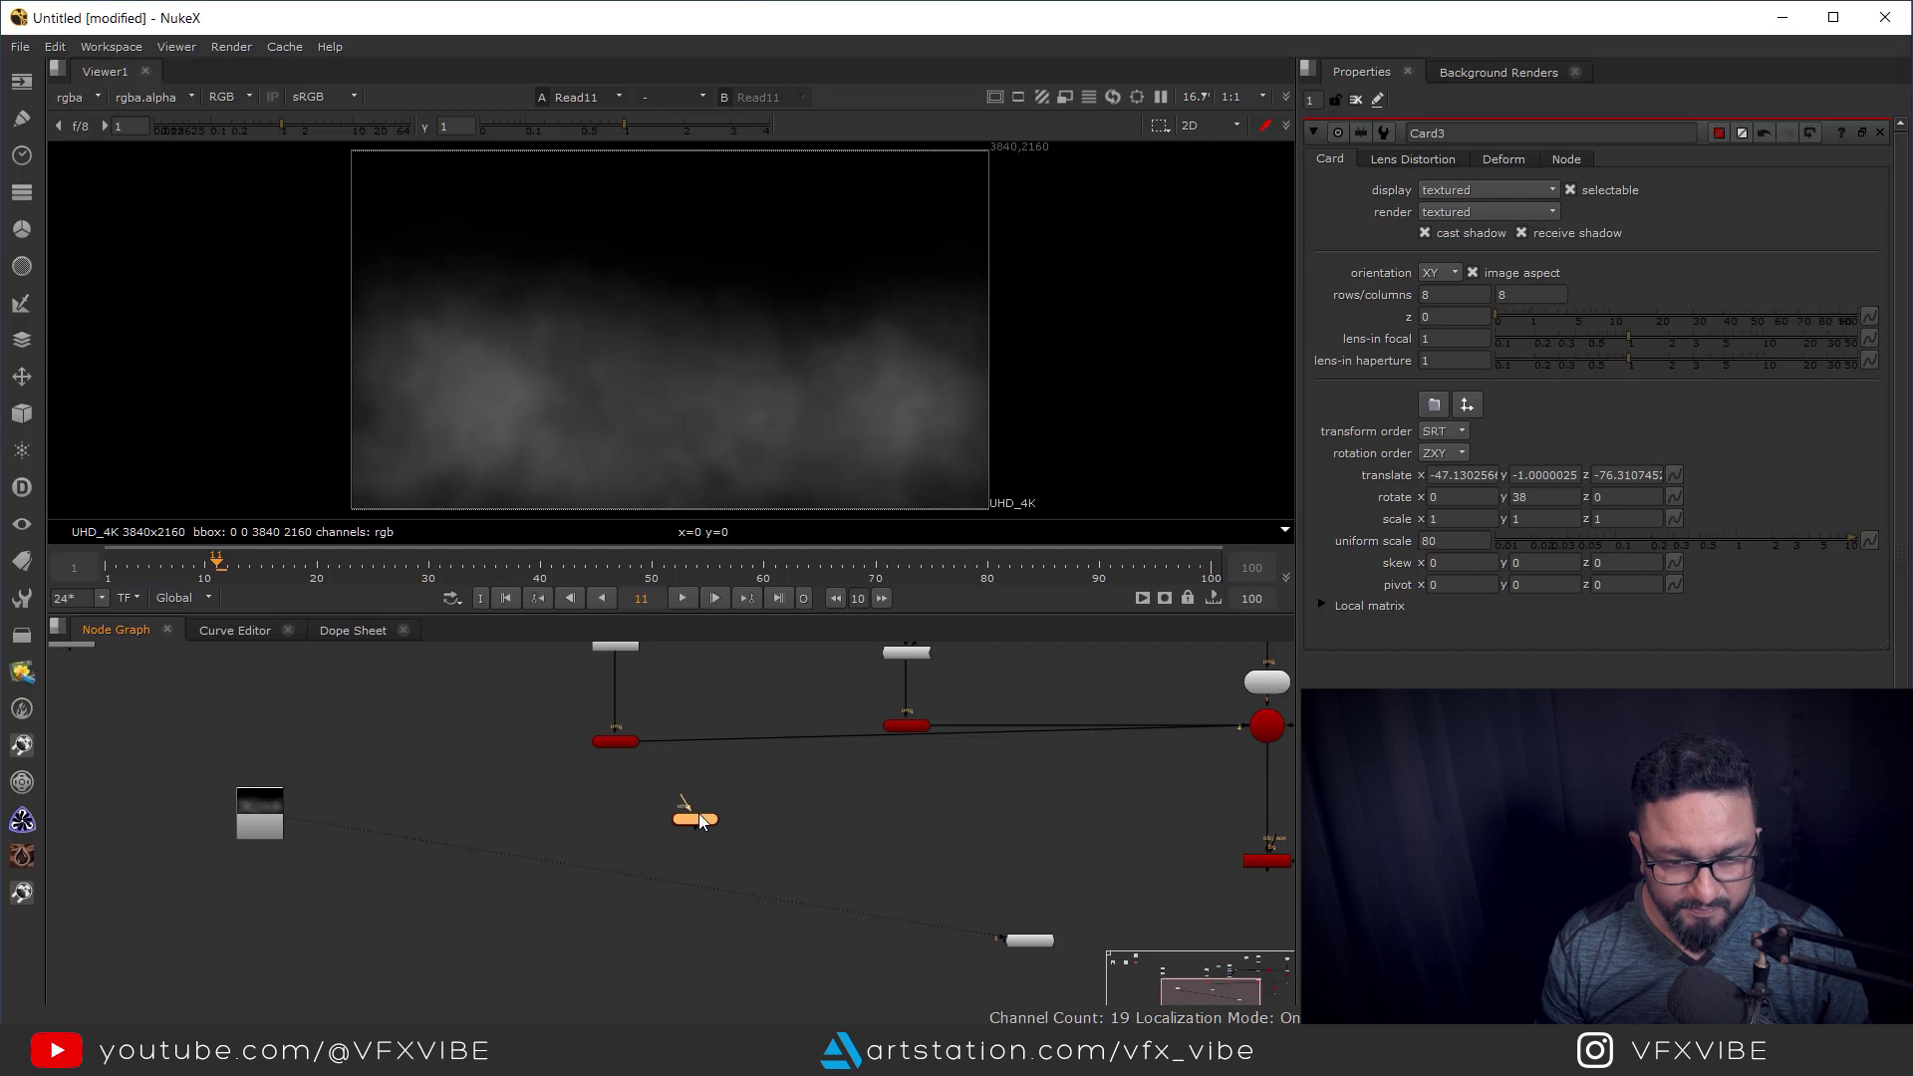
drag(257, 801, 282, 685)
drag(689, 823, 1614, 714)
scroll(479, 782, down, 3)
scroll(376, 829, up, 5)
click(401, 815)
drag(1293, 737, 1106, 693)
scroll(1104, 795, down, 3)
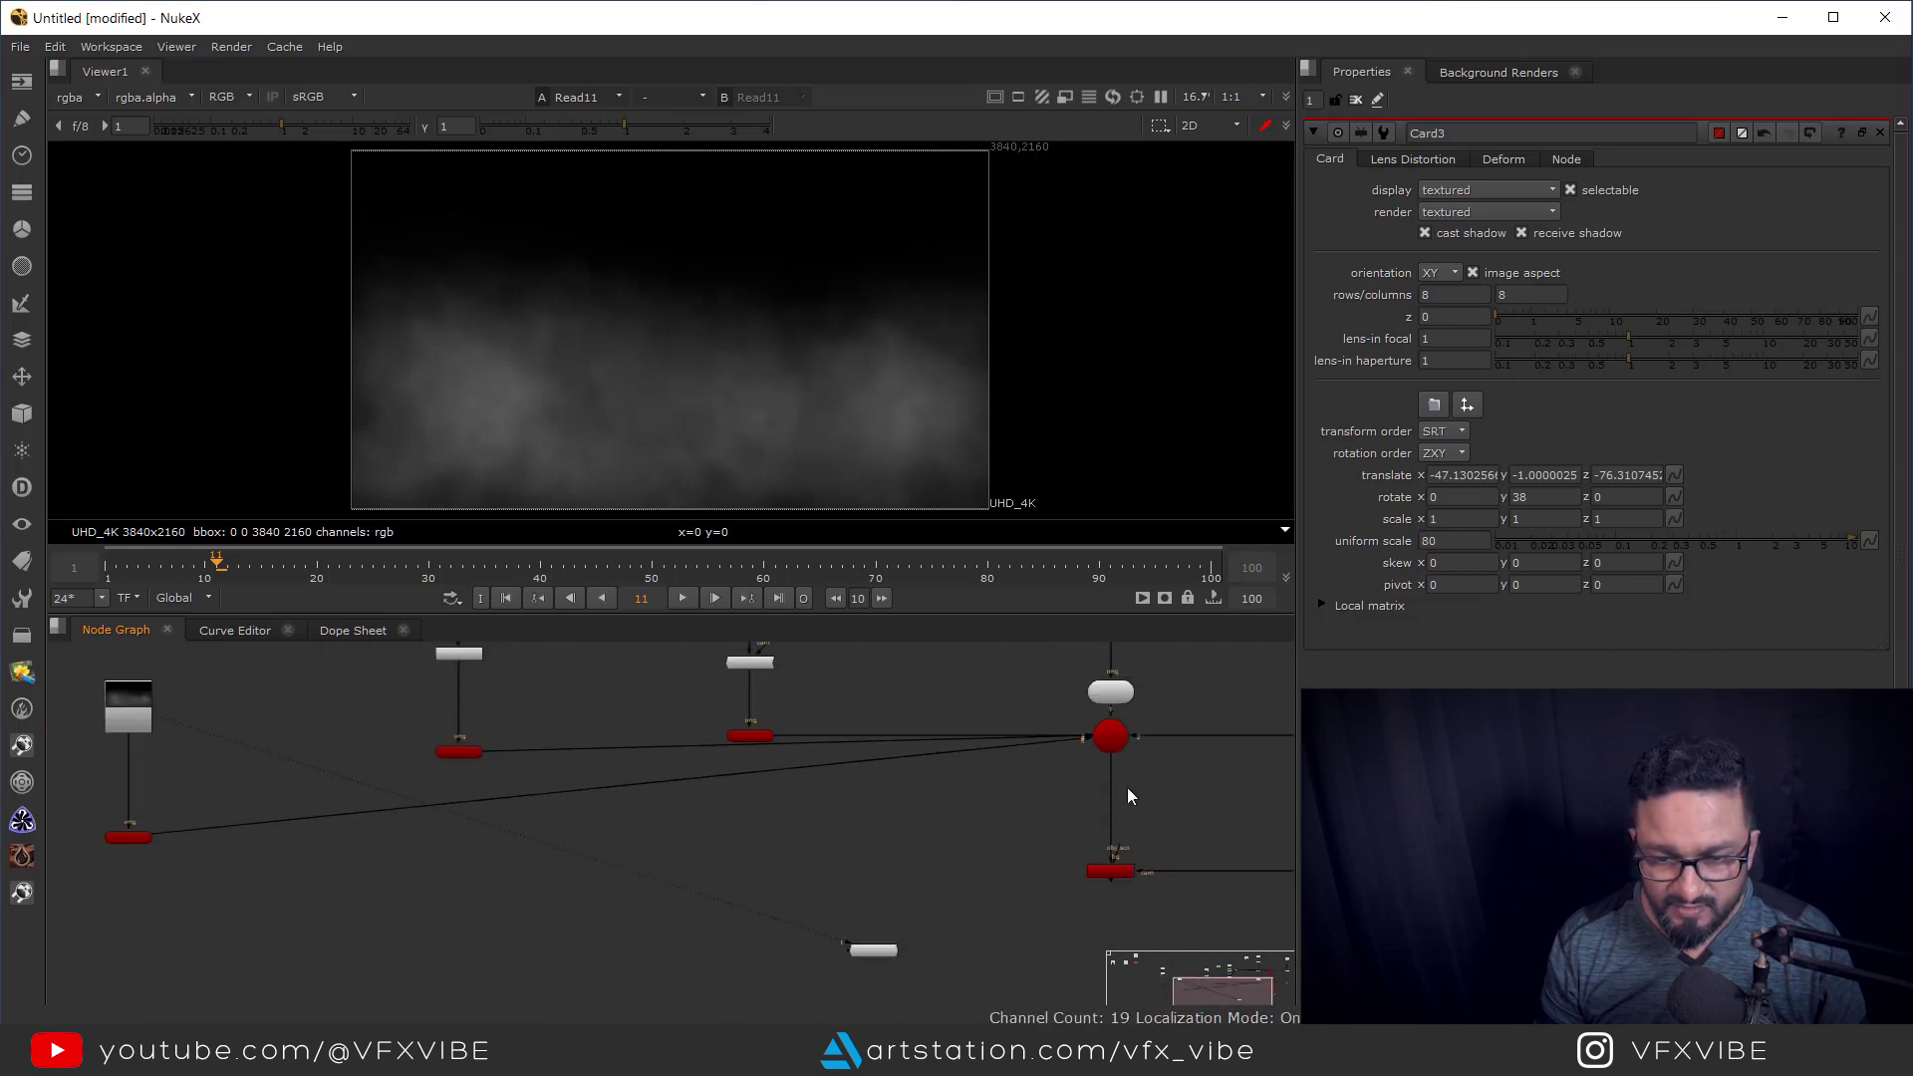
Display Scene1 in 3D and move Card4 close to the camera, to about translate X 5.6, Y -1, Z -8.9.
click(1110, 735)
key(1)
scroll(723, 394, down, 6)
ctrl+drag(845, 432, 551, 428)
middle_drag(550, 429, 747, 350)
middle_drag(215, 852, 414, 845)
double_click(328, 831)
drag(689, 351, 1107, 427)
scroll(652, 406, up, 3)
alt+right_drag(1107, 435, 1016, 317)
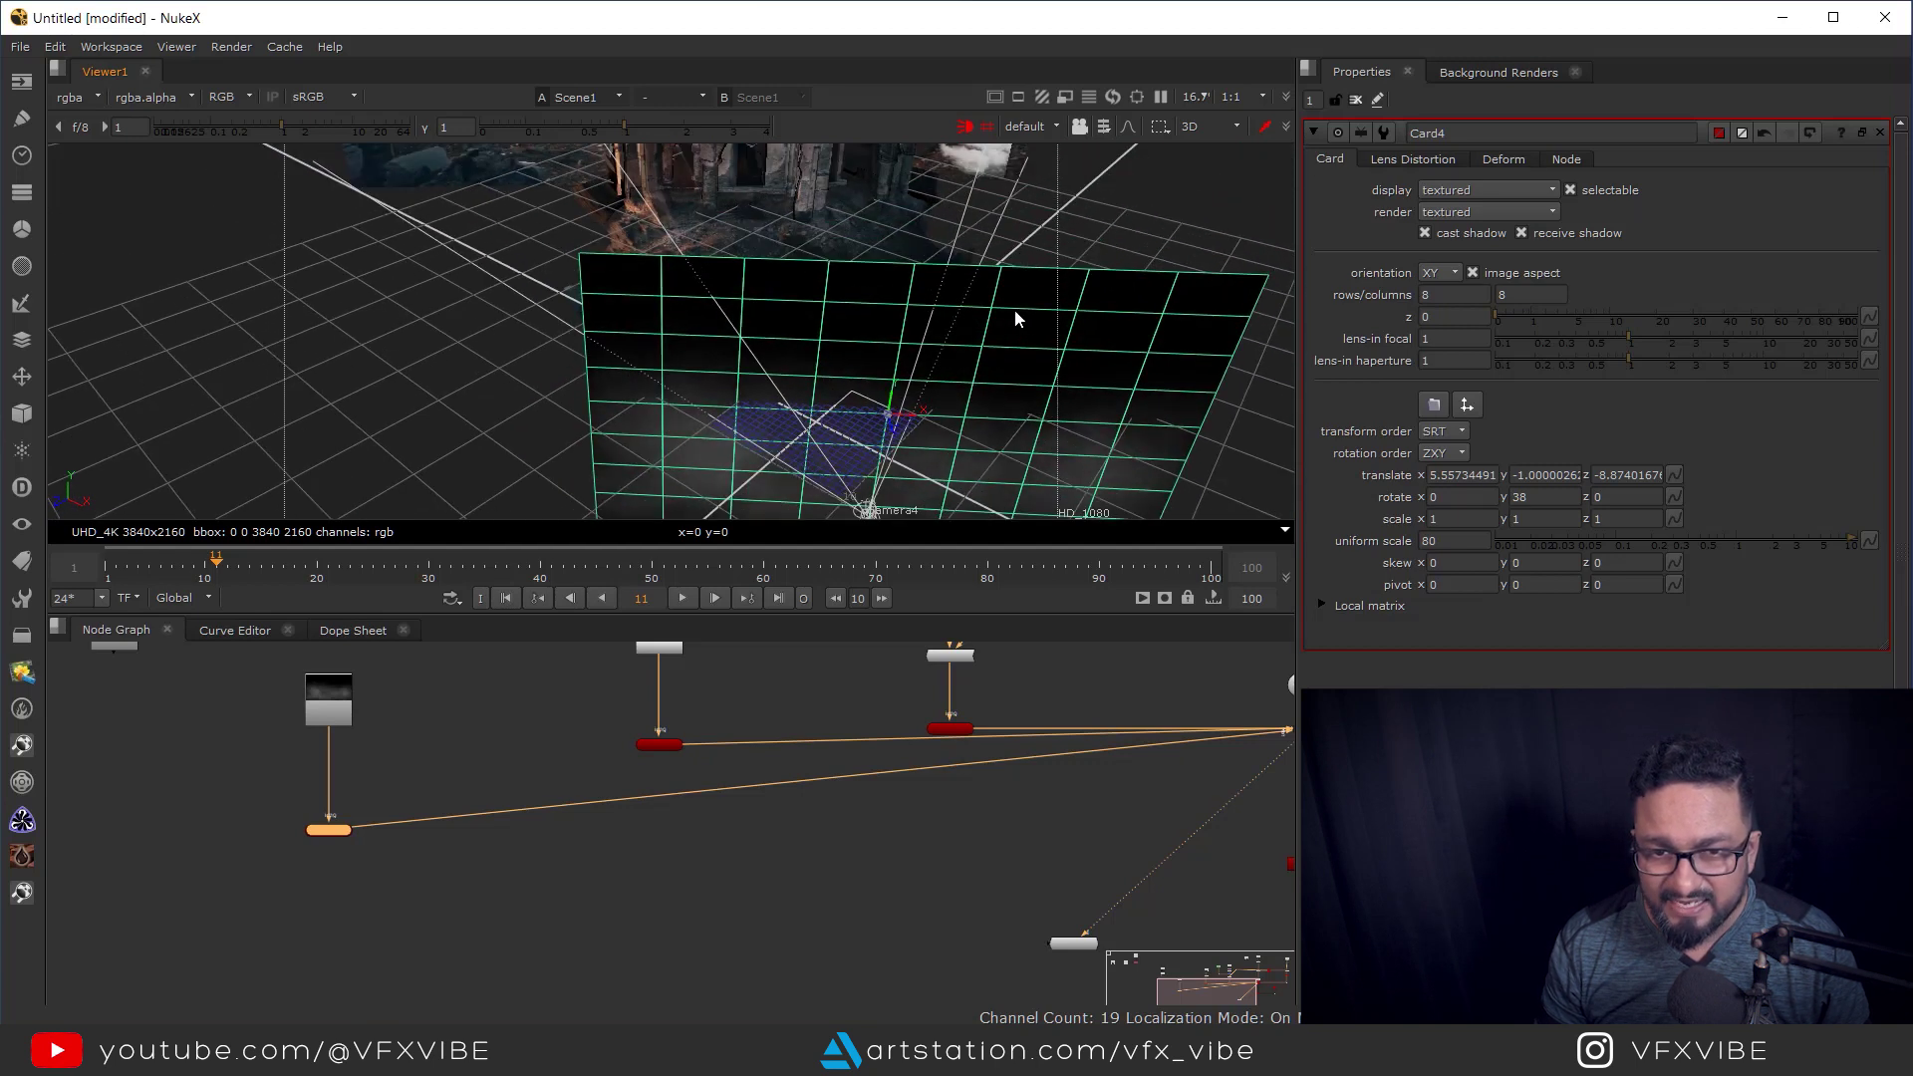
Display the 1.mp4 clip and check its alpha channel.
middle_drag(454, 728, 627, 794)
click(517, 761)
key(1)
key(a)
scroll(492, 804, up, 4)
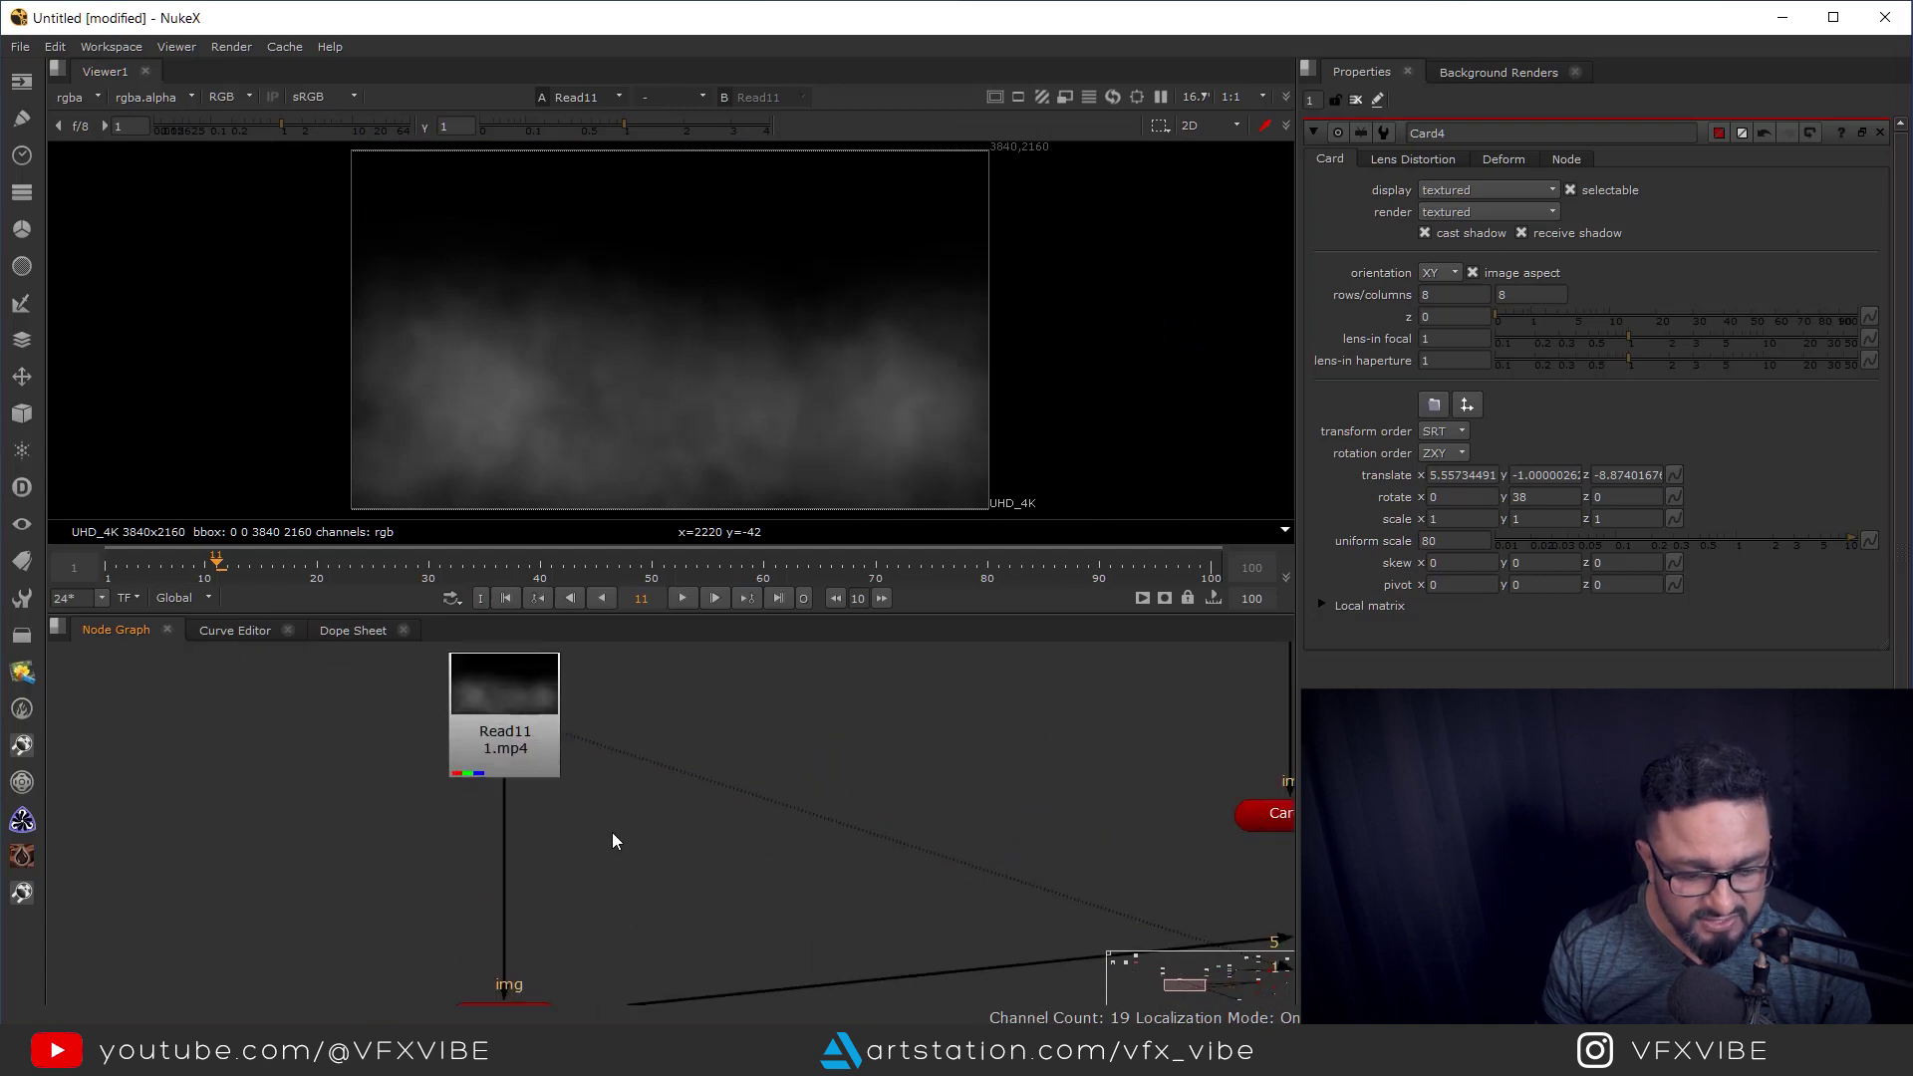
Insert a Copy node between 1.mp4 and Card4, feed both inputs from the clip, and copy rgba.red to rgba.alpha.
key(k)
drag(612, 845, 505, 877)
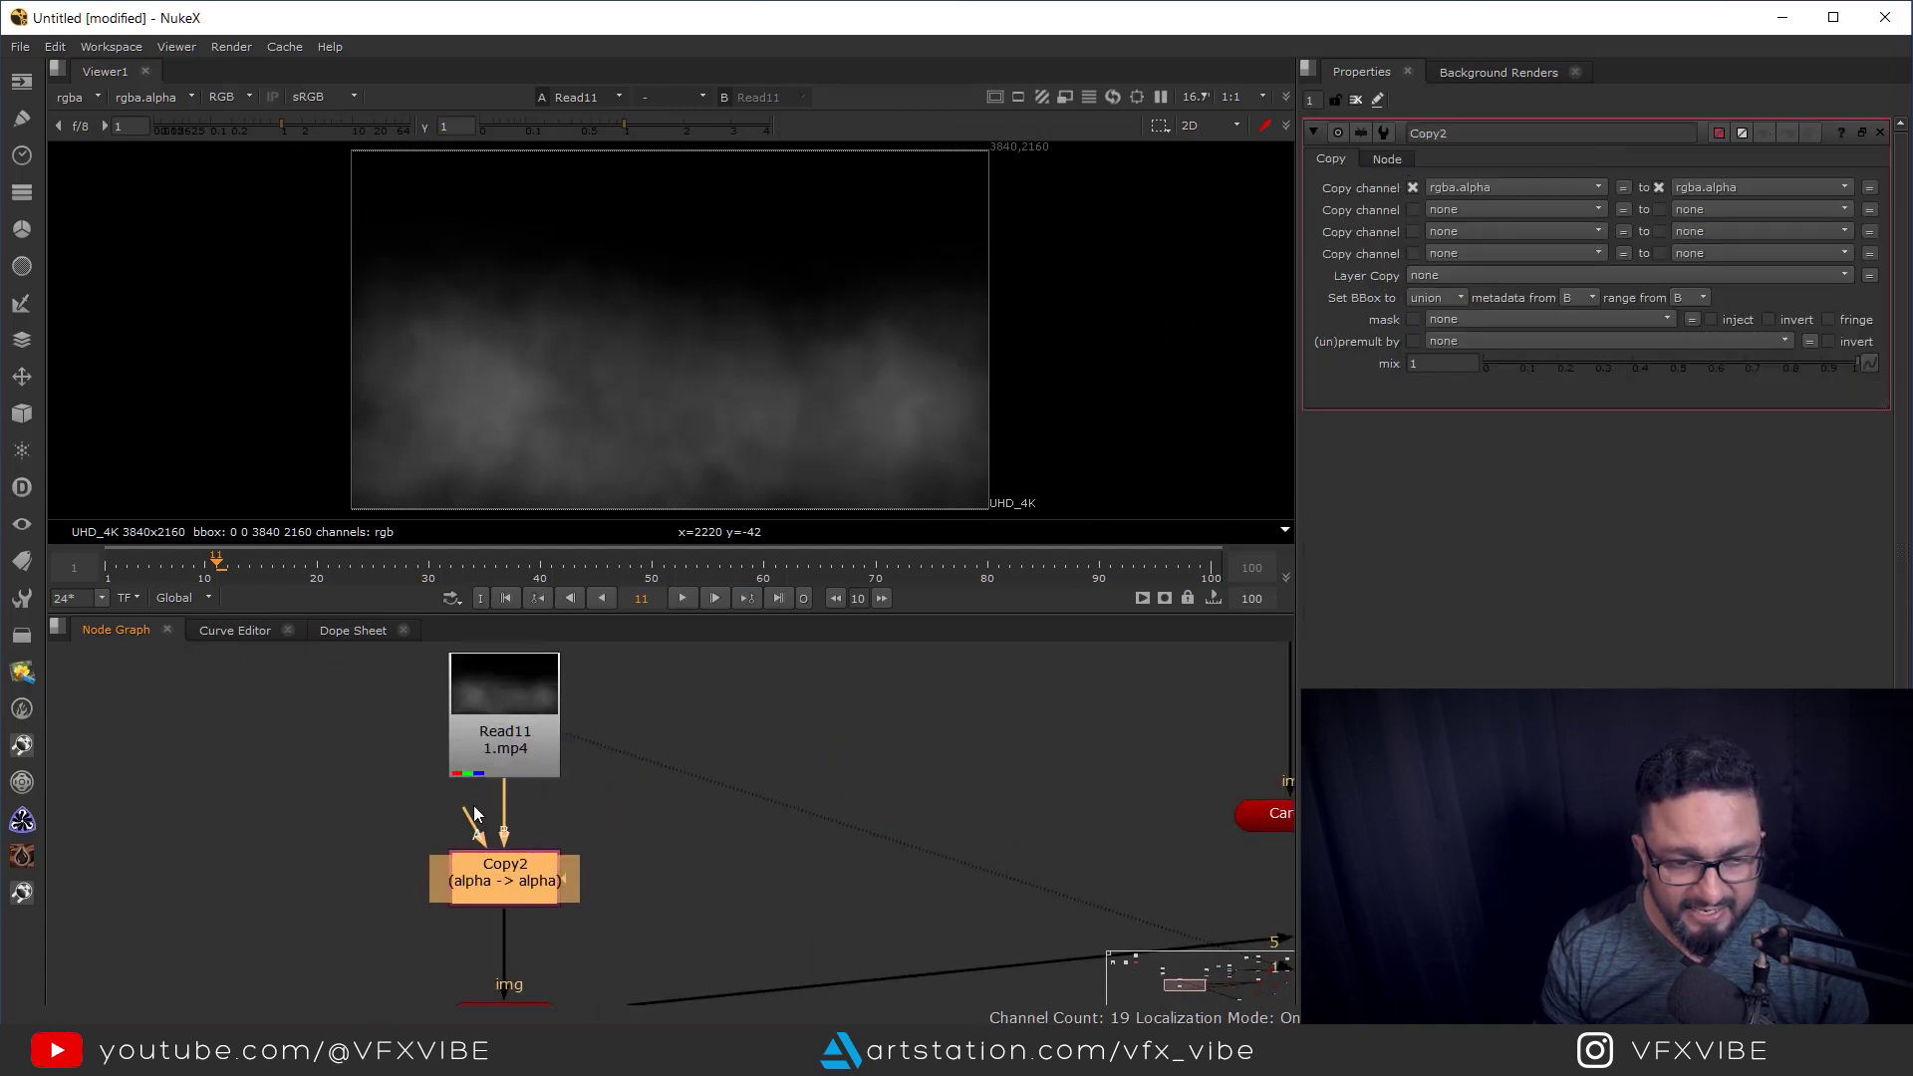
click(1481, 187)
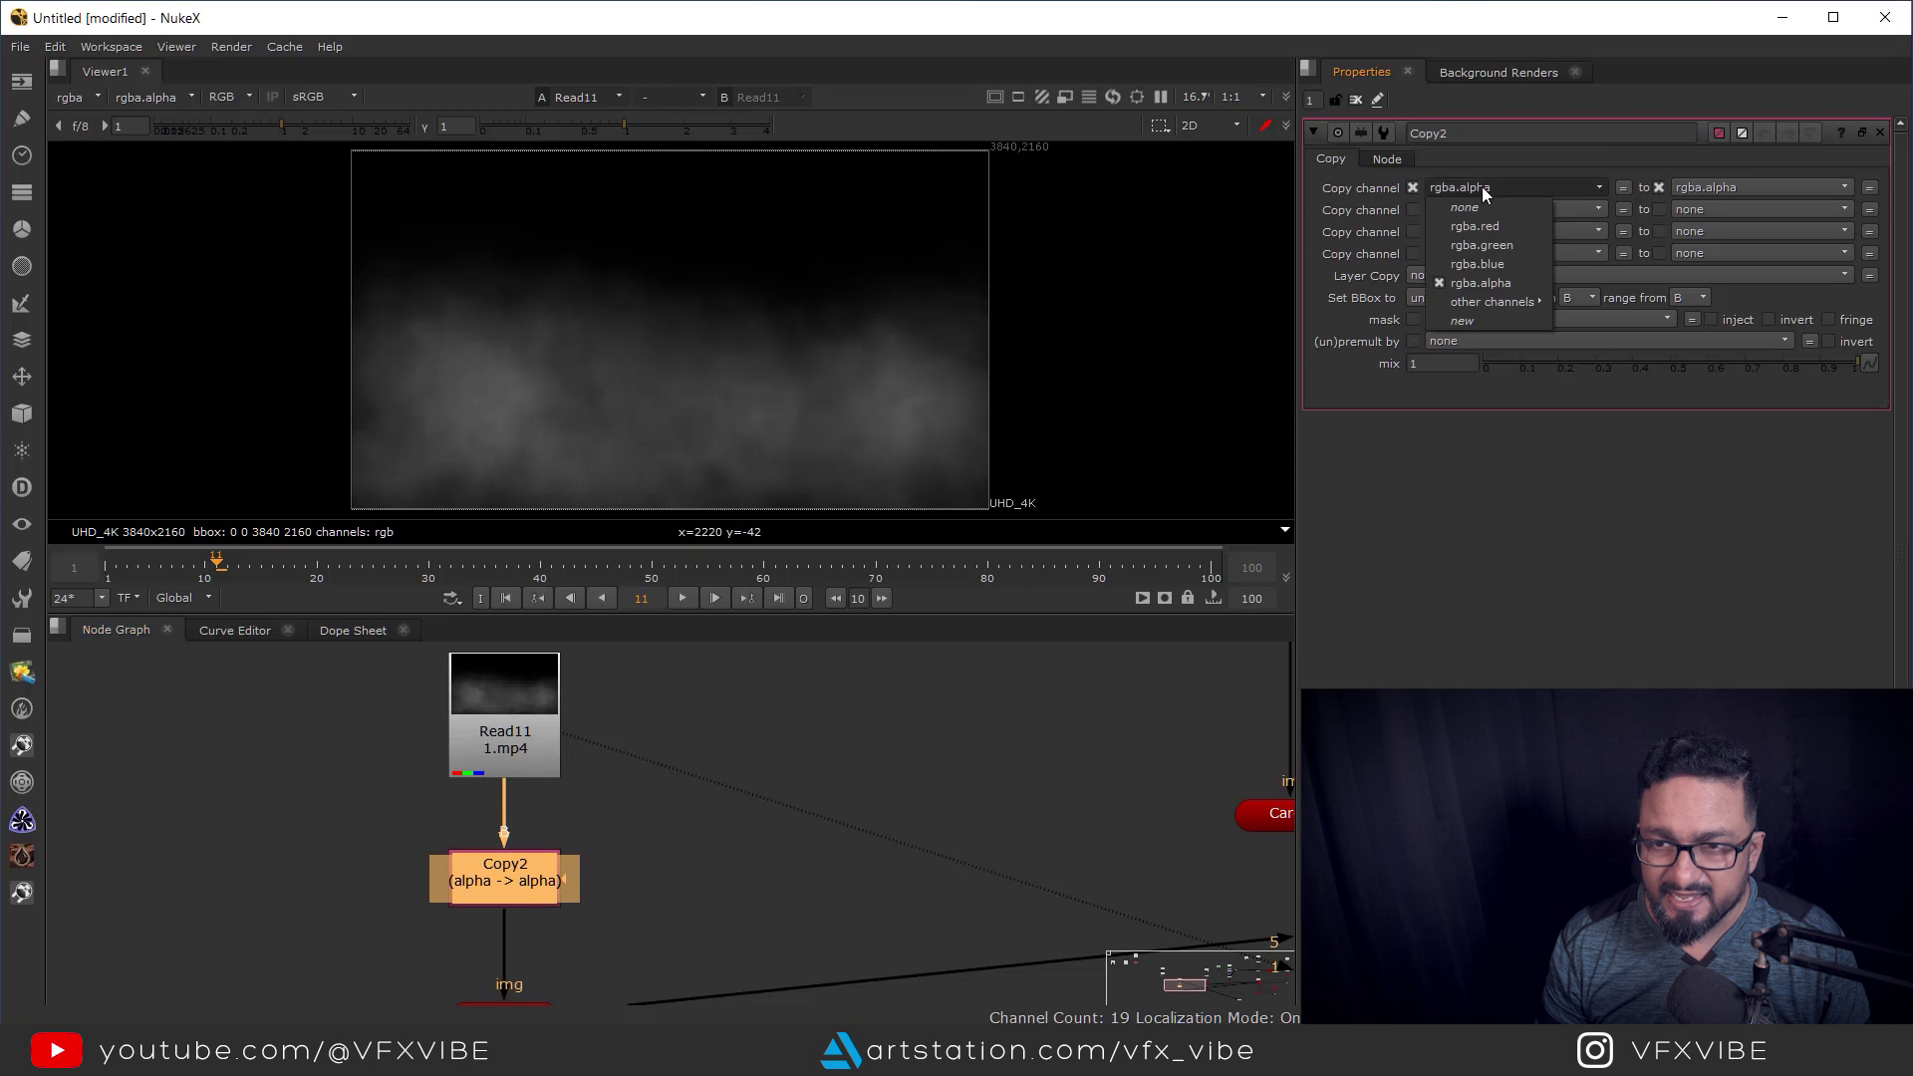
click(1483, 225)
middle_drag(715, 736, 714, 632)
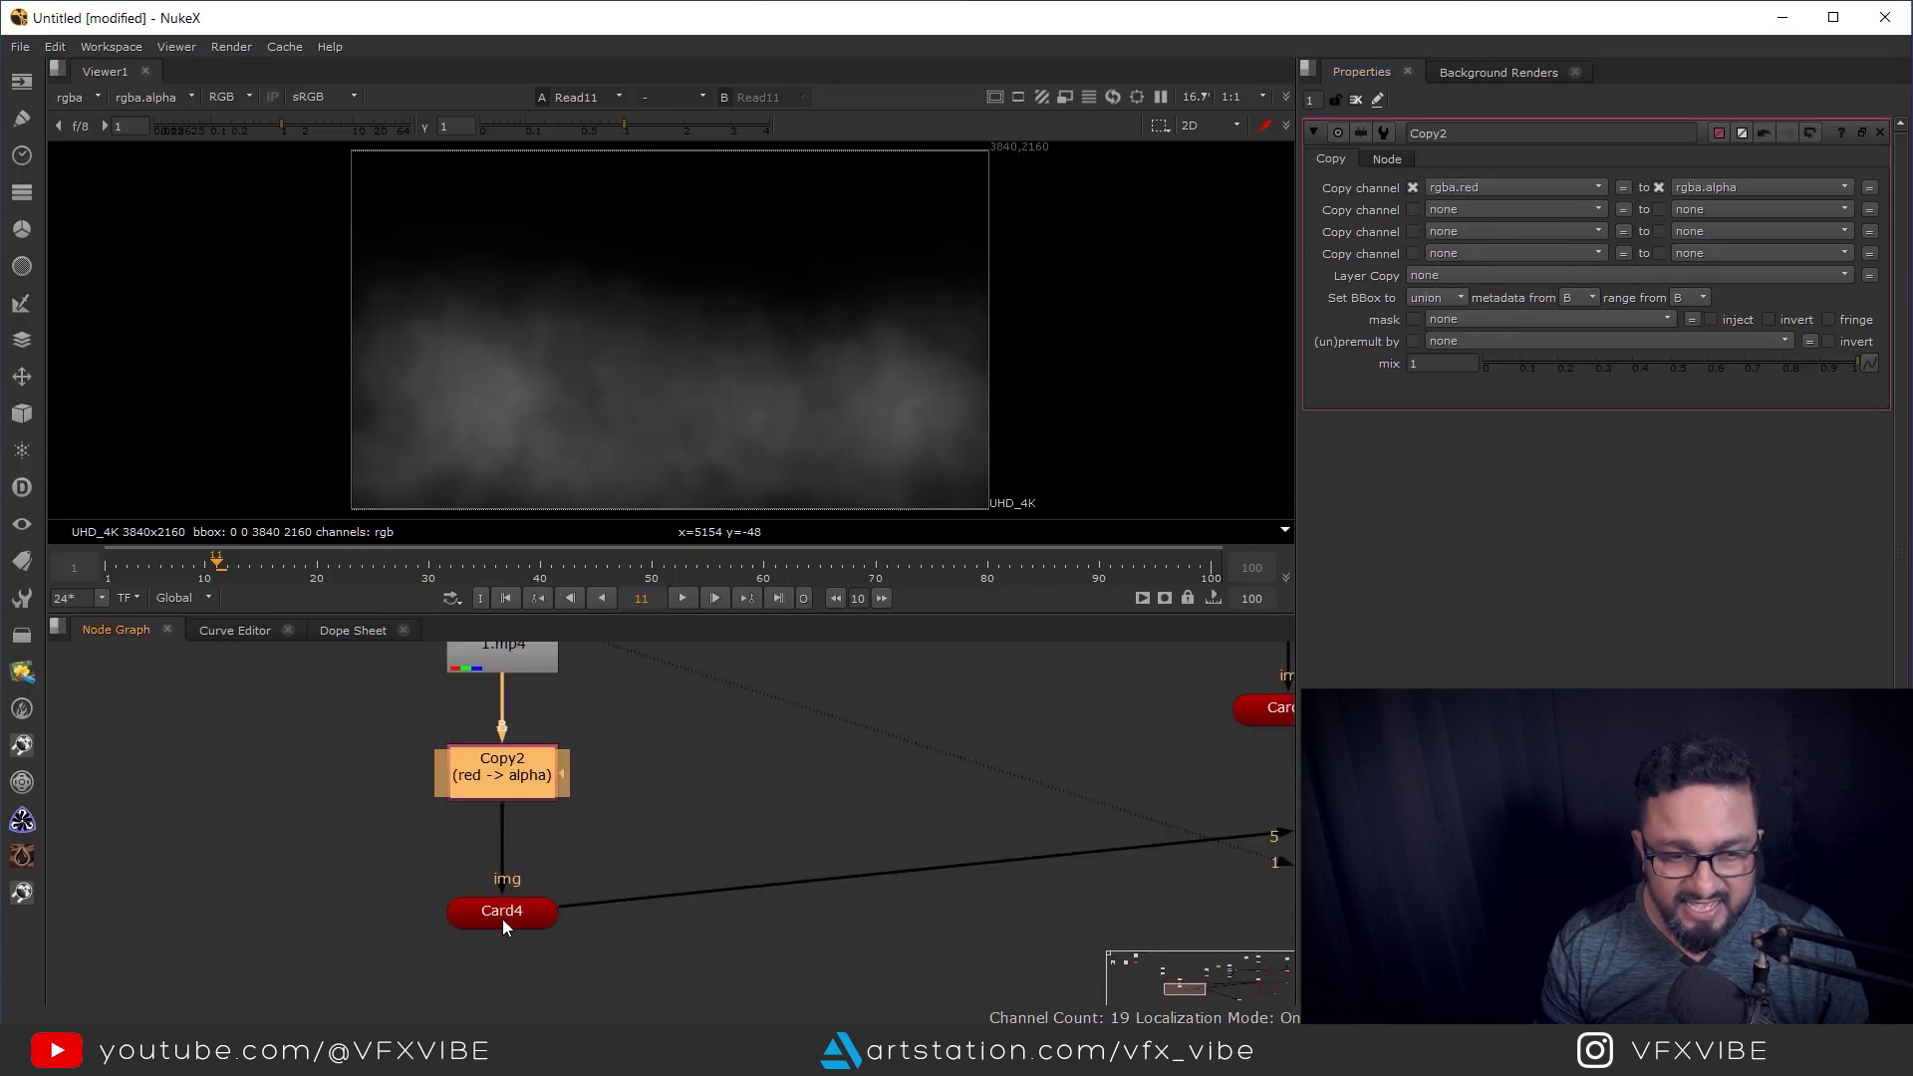
View Card4 on its own in 3D to check the fog texture with its alpha.
drag(502, 919, 510, 912)
key(1)
middle_drag(922, 410, 922, 343)
ctrl+drag(923, 343, 918, 418)
Display Scene1 in the 3D view and look at the fog card relative to the camera.
scroll(940, 744, down, 3)
middle_drag(1075, 819, 846, 781)
middle_drag(1188, 753, 829, 833)
middle_drag(1287, 765, 1028, 799)
click(1040, 783)
key(1)
scroll(861, 352, down, 5)
ctrl+drag(847, 396, 811, 251)
Open Card4's properties and reduce its uniform scale to 40.
middle_drag(337, 808, 673, 764)
double_click(214, 848)
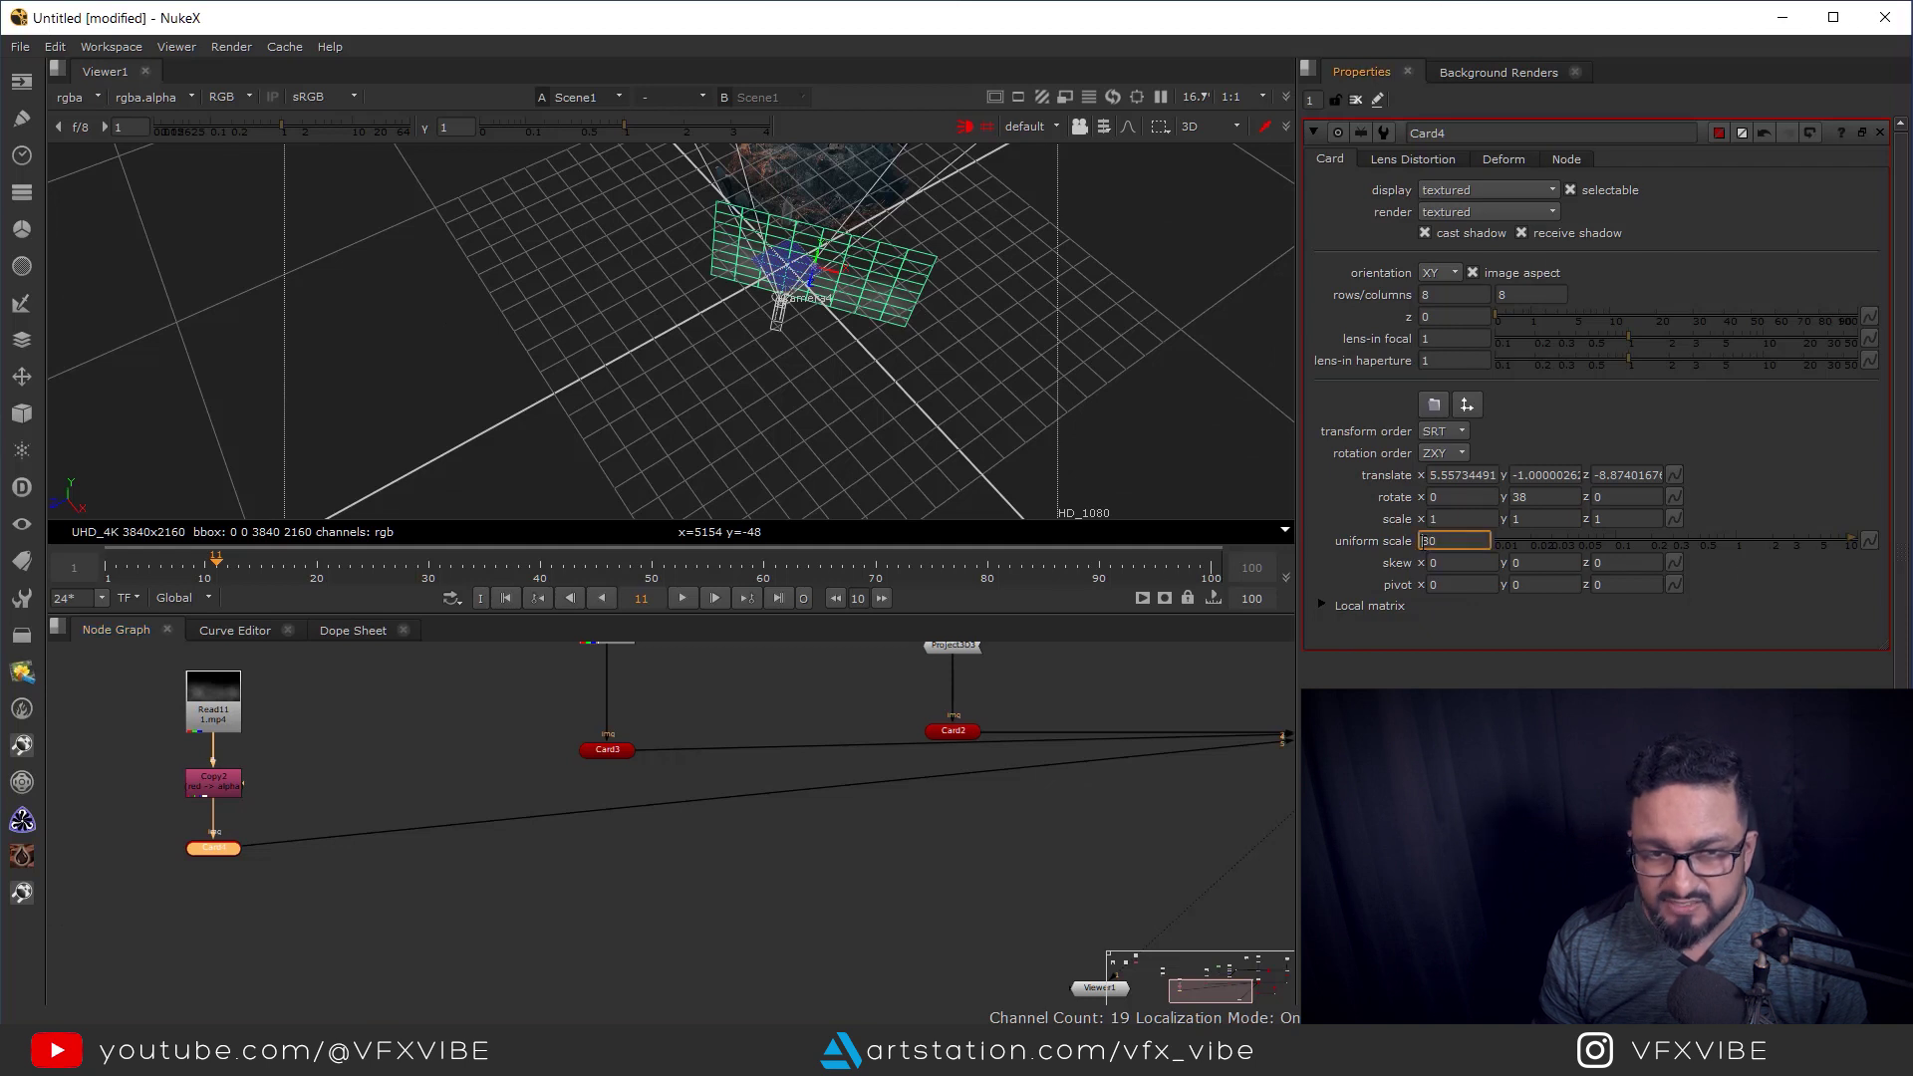
key(Down)
key(Down)
key(Down)
key(Down)
Reposition Card4 in the 3D scene between the camera and the castle, at about translate X 1.75, Z -1.4.
middle_drag(1018, 341, 797, 339)
scroll(928, 378, up, 6)
drag(844, 279, 870, 337)
key(f)
drag(678, 283, 672, 271)
ctrl+drag(857, 397, 653, 372)
middle_drag(654, 372, 785, 323)
drag(775, 253, 730, 274)
Go to frame 100 and open Camera1's properties to compare its position with the fog card.
click(779, 596)
middle_drag(1139, 828, 631, 787)
scroll(612, 732, down, 2)
click(983, 761)
double_click(984, 761)
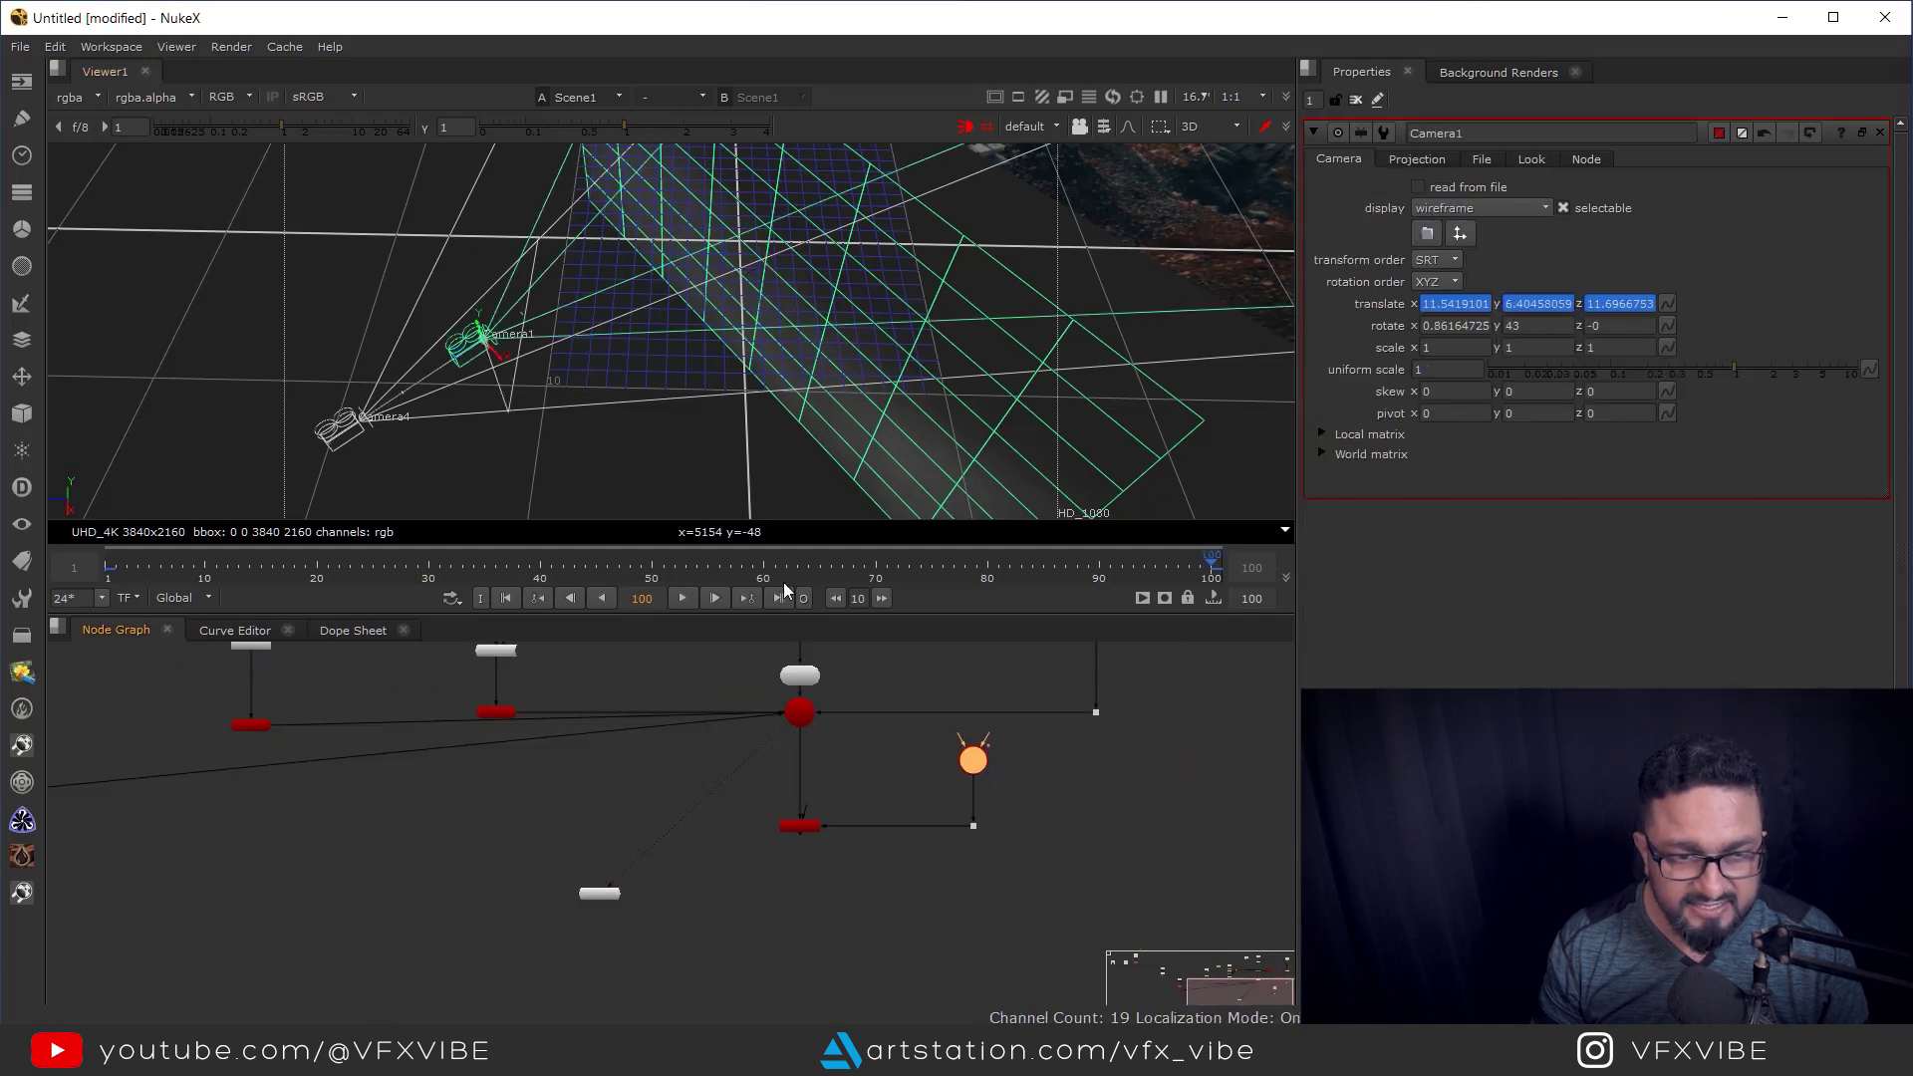
ctrl+drag(597, 441, 885, 345)
middle_drag(885, 337, 981, 426)
Reopen Card4's properties and raise the card to about translate Y 5.5.
middle_drag(526, 772, 662, 838)
middle_drag(242, 858, 541, 819)
double_click(407, 819)
drag(719, 289, 722, 170)
Display the ScanlineRender output in 2D to check the fog at frame 100.
key(Tab)
middle_drag(1237, 904, 793, 821)
drag(863, 726, 628, 851)
key(1)
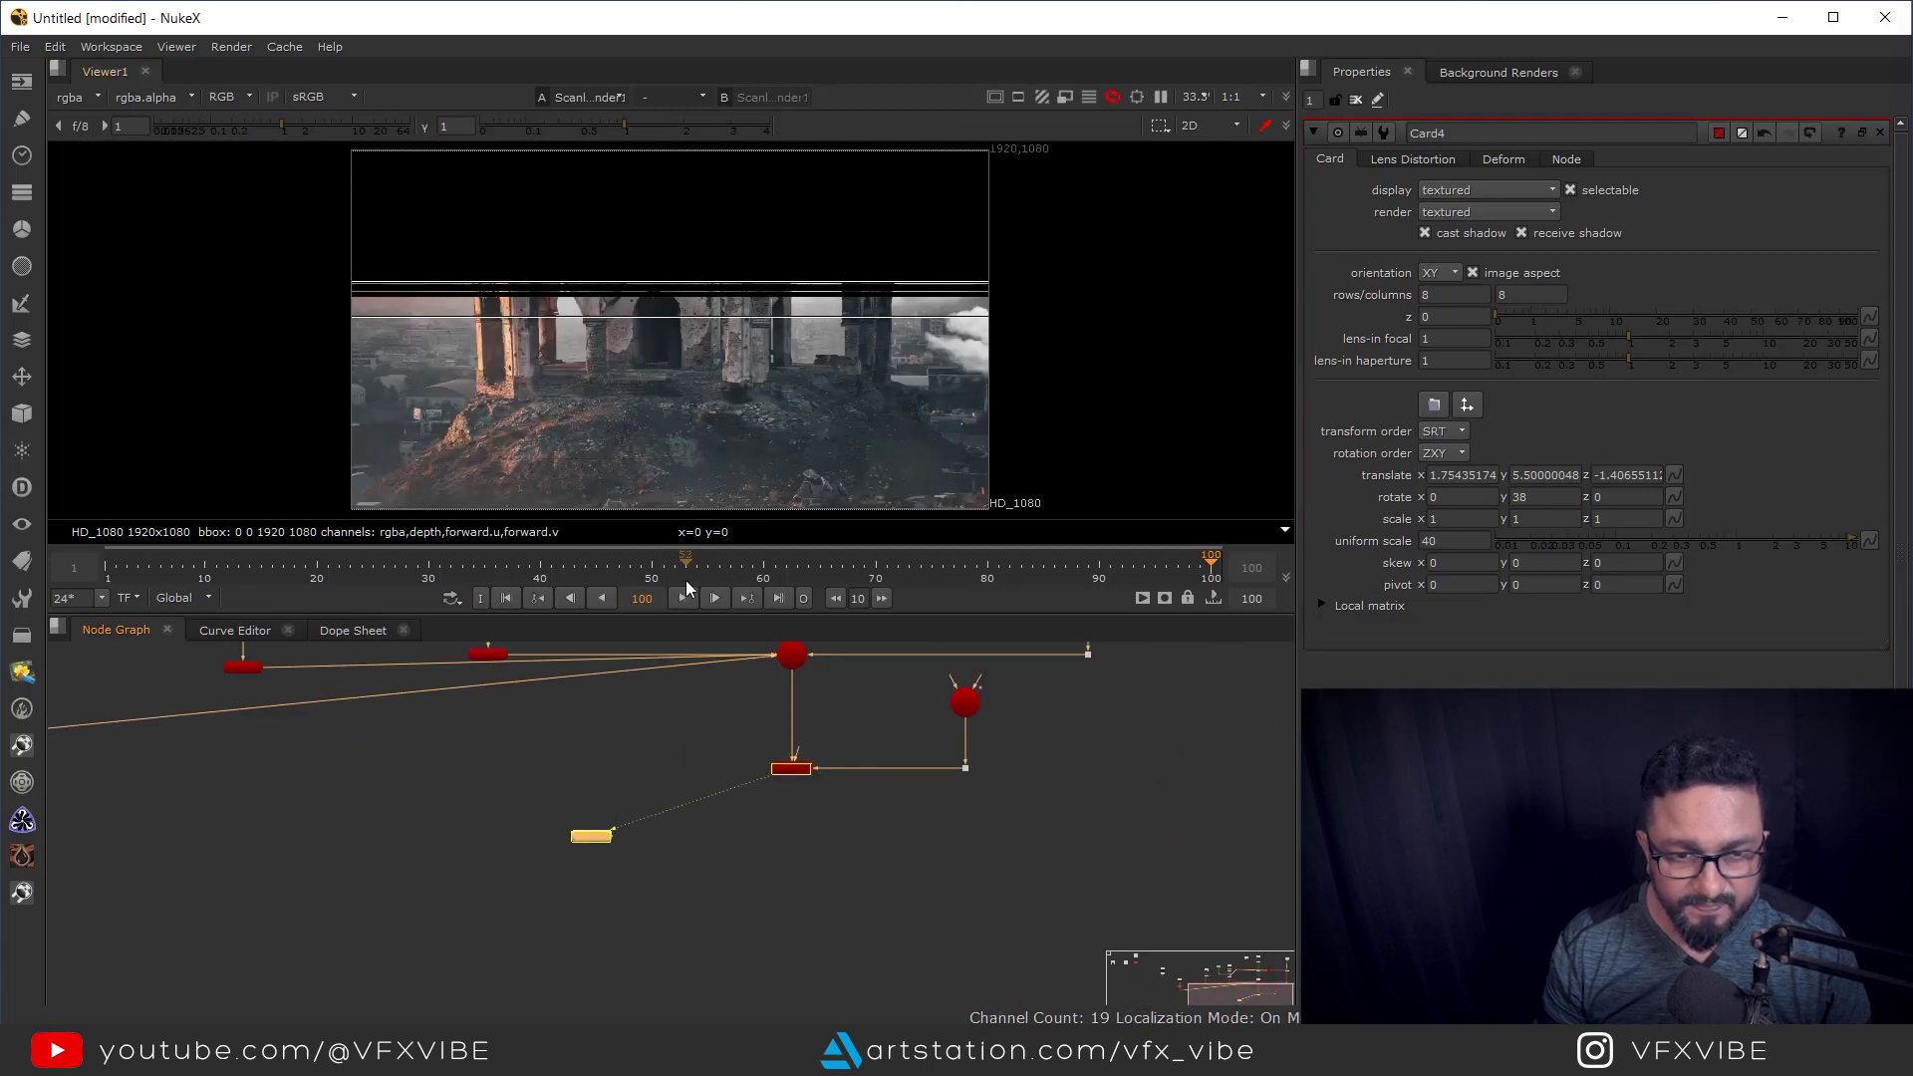
Select Card4 and toggle its disabled state to compare the render with and without the fog.
middle_drag(517, 745, 916, 864)
middle_drag(554, 797, 659, 848)
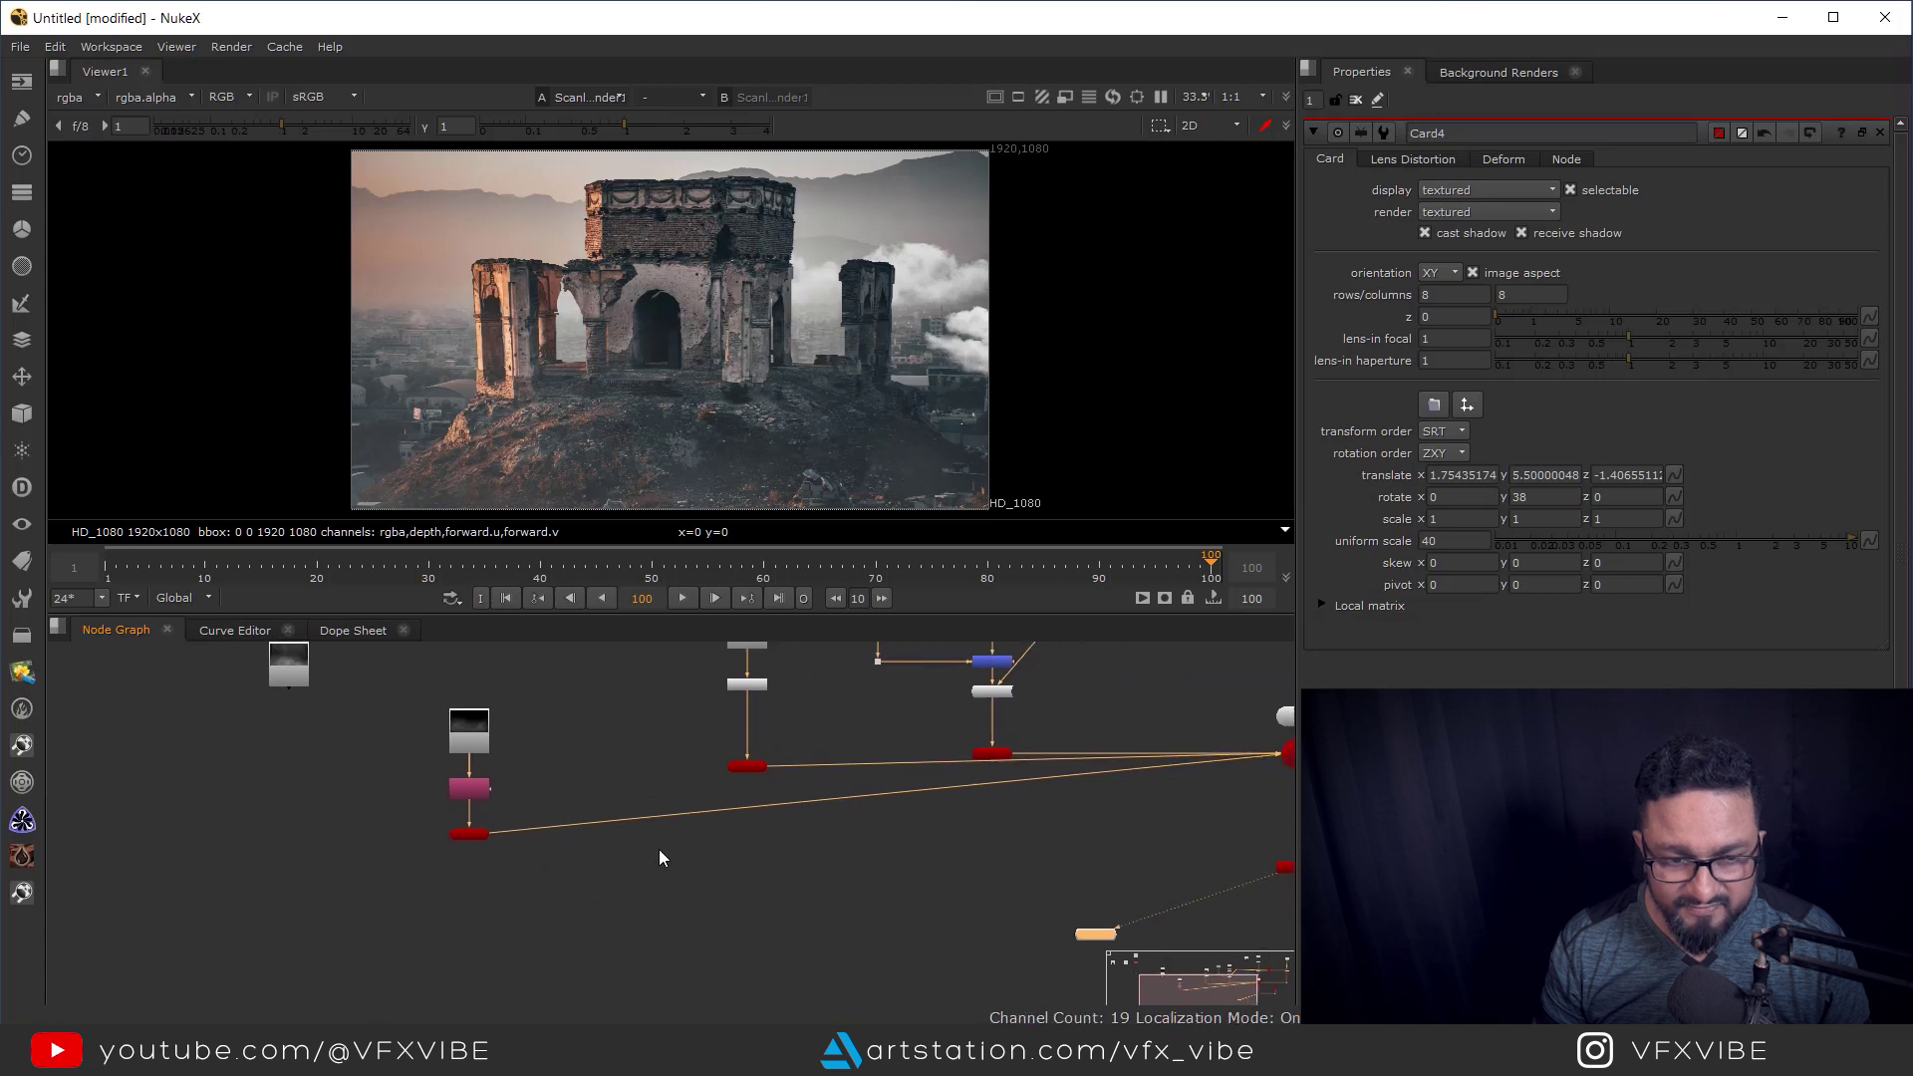
click(468, 834)
key(d)
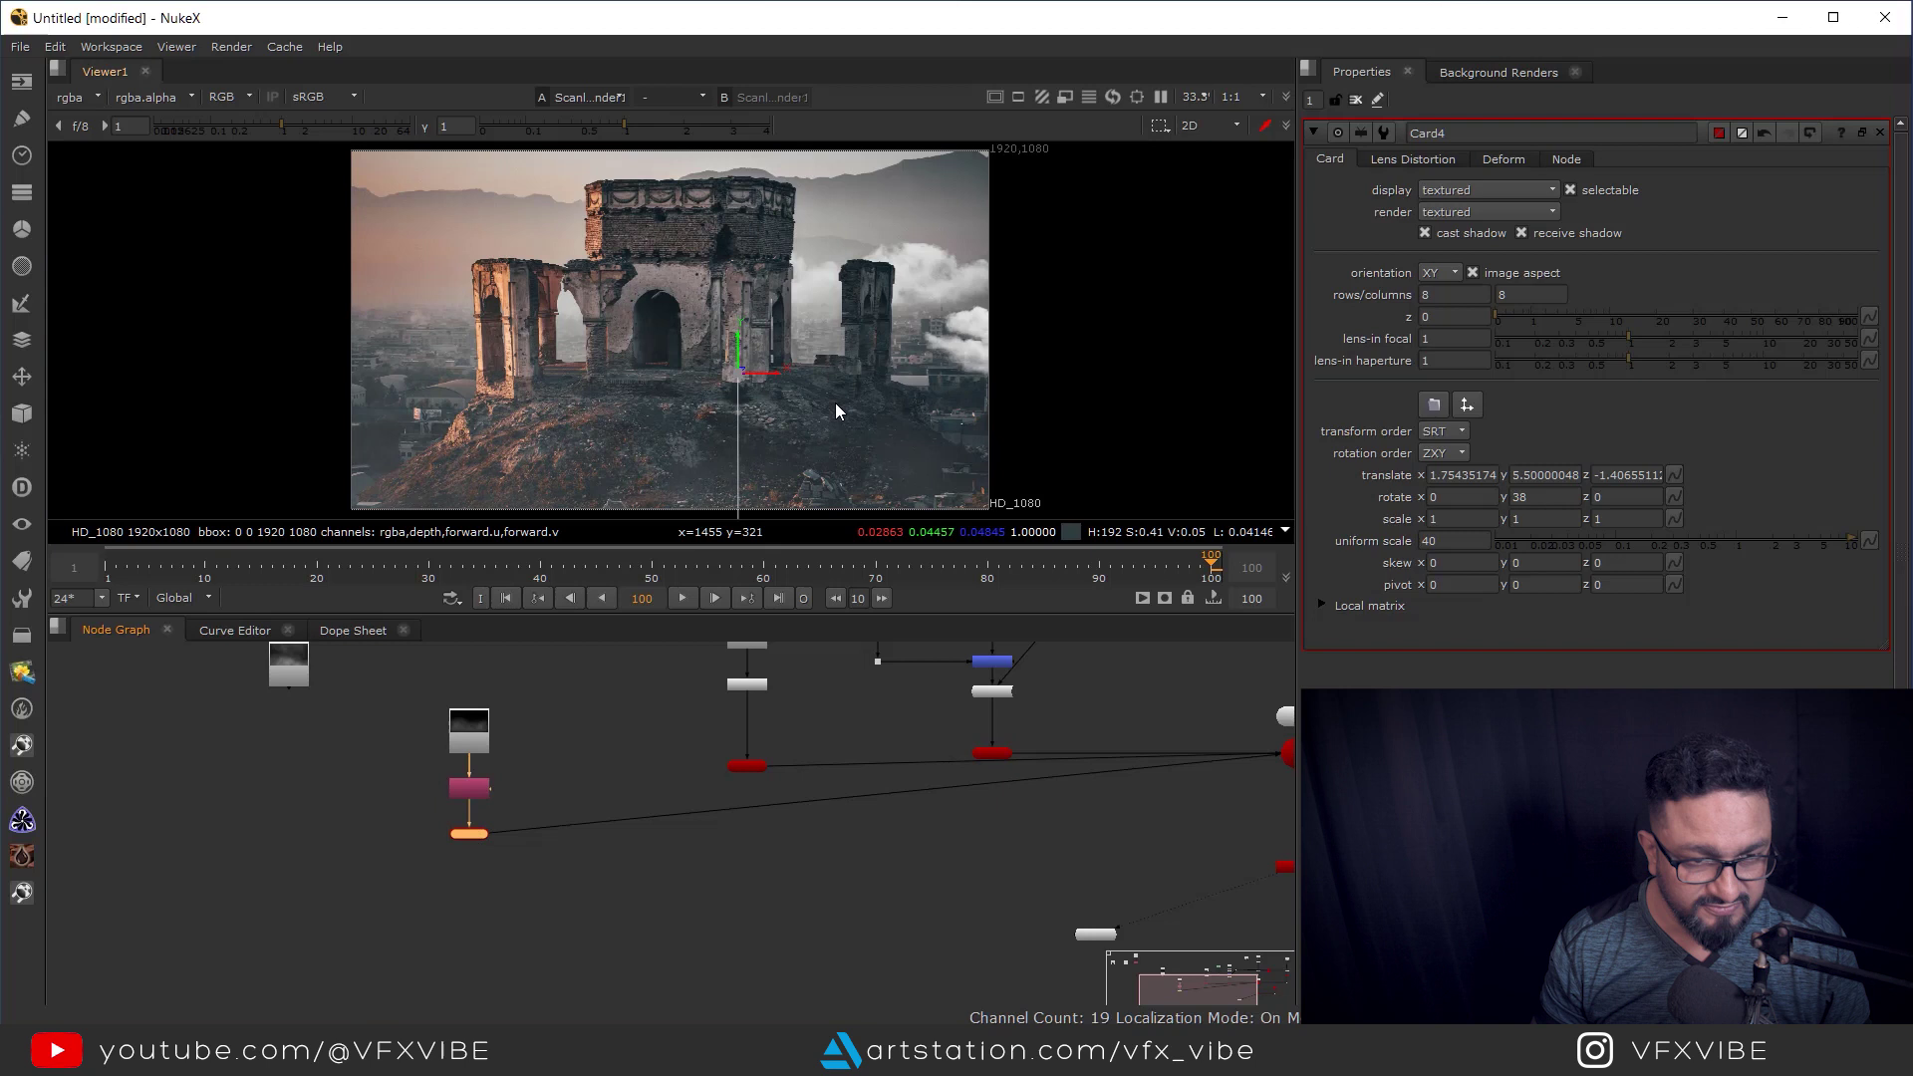
Return to the 3D view and set Card4's uniform scale to 20.
key(Tab)
ctrl+drag(895, 391, 448, 358)
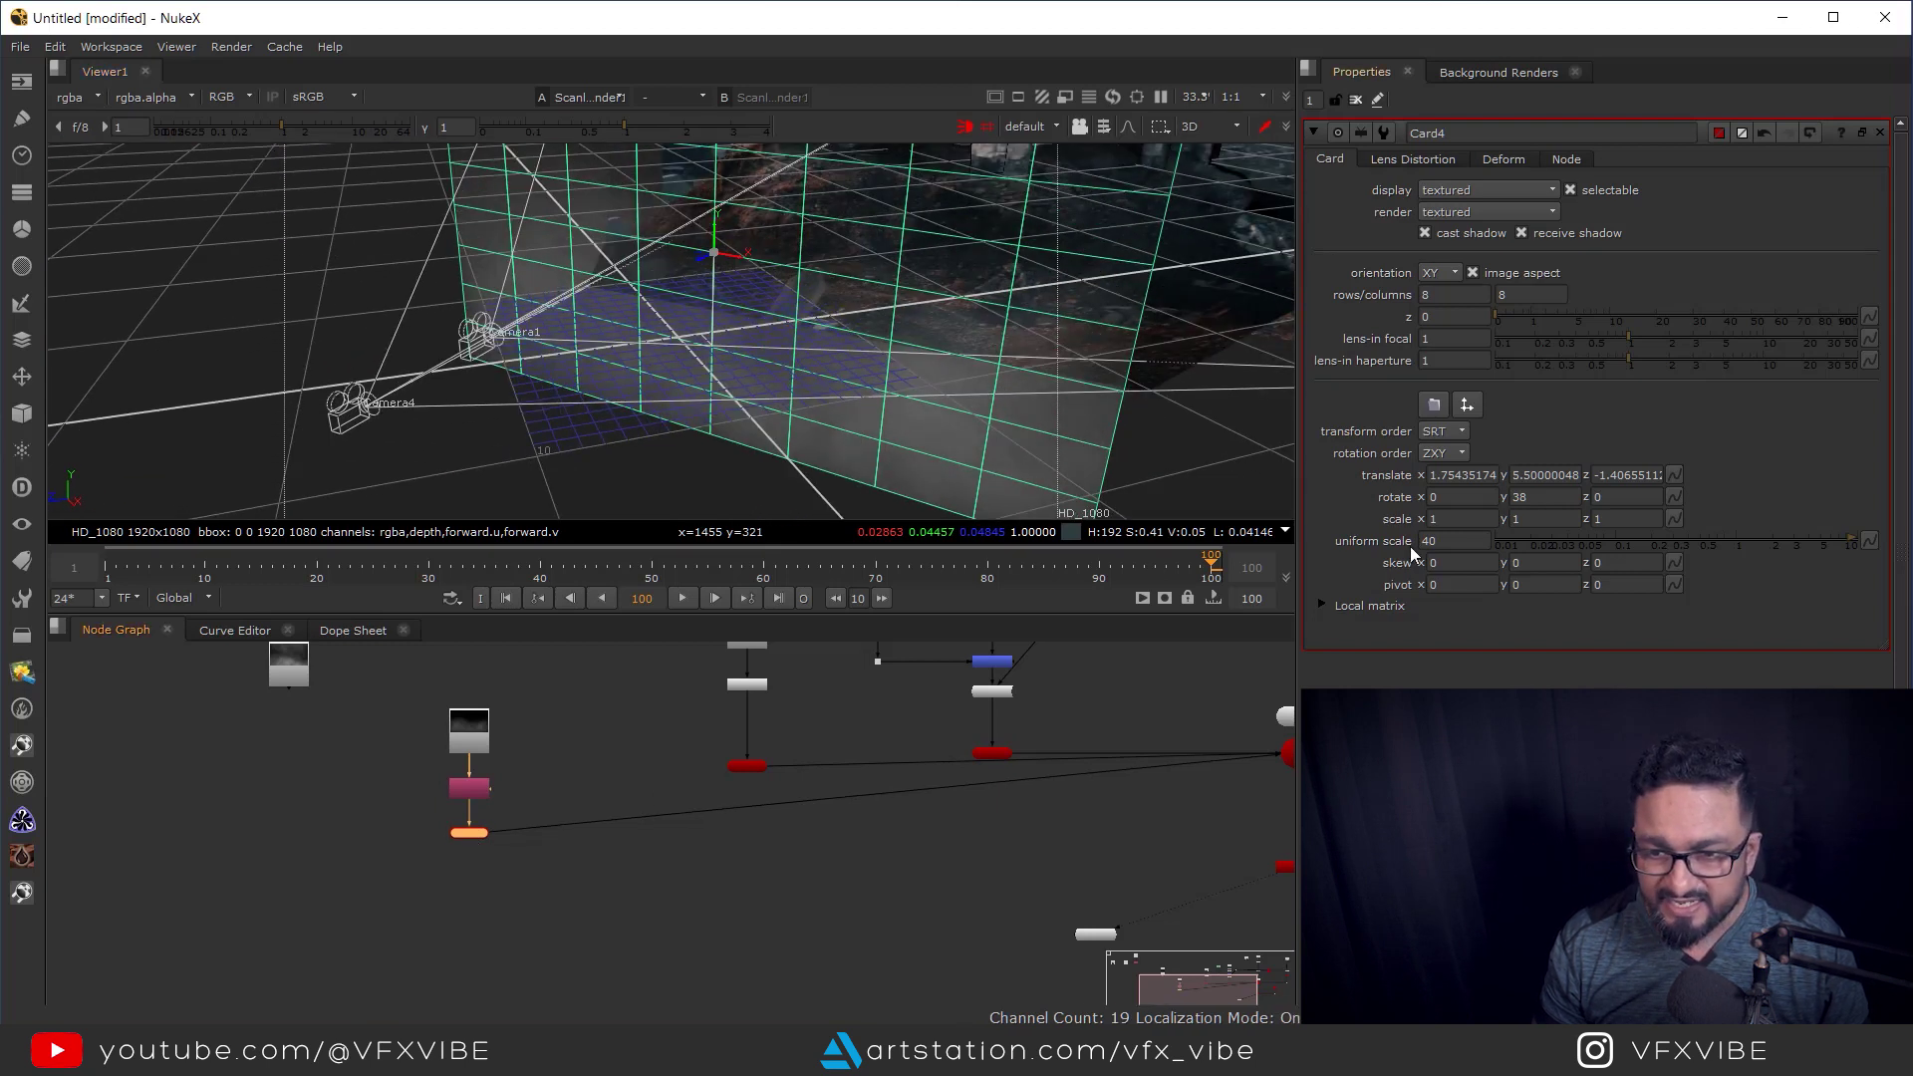
key(Down)
key(Down)
Move Card4 to about translate X 2.67, Y 5.12, Z -0.24, checking its height against the render.
ctrl+drag(922, 447, 763, 374)
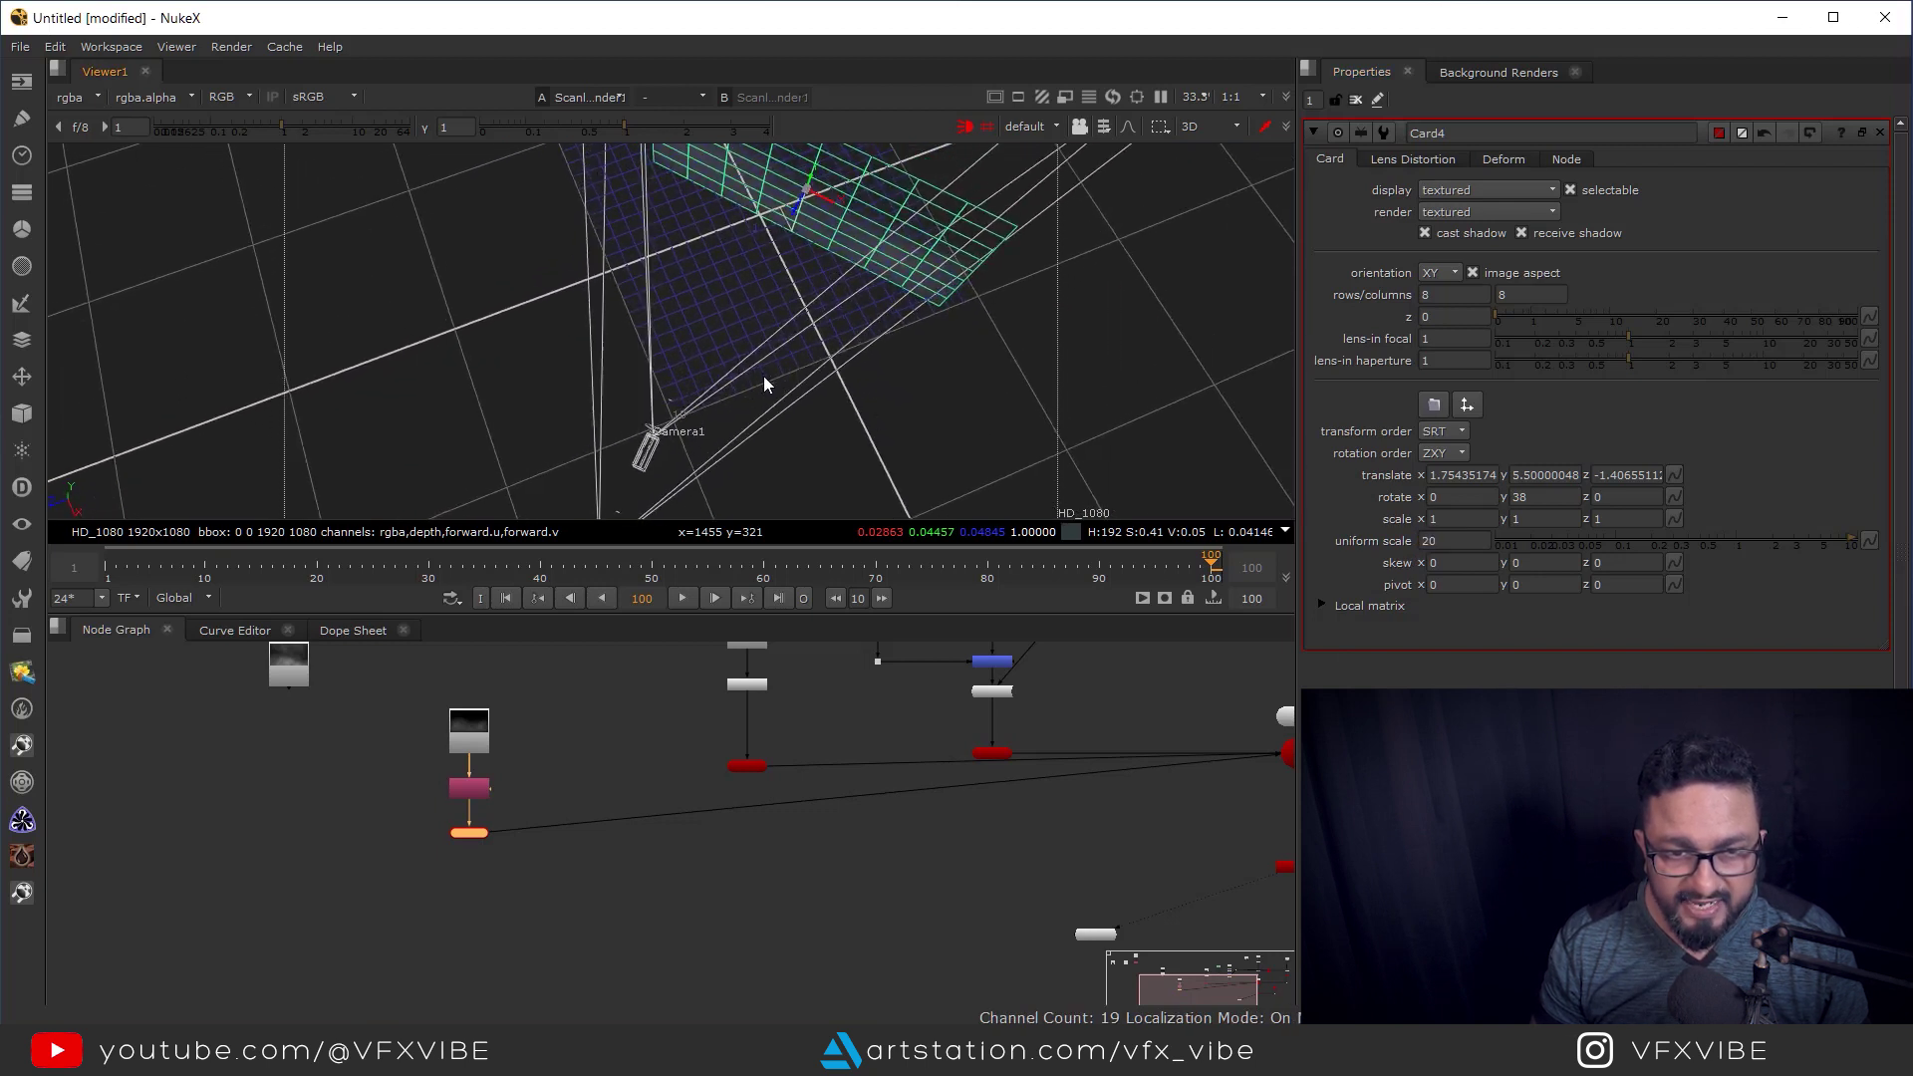
drag(793, 211, 922, 243)
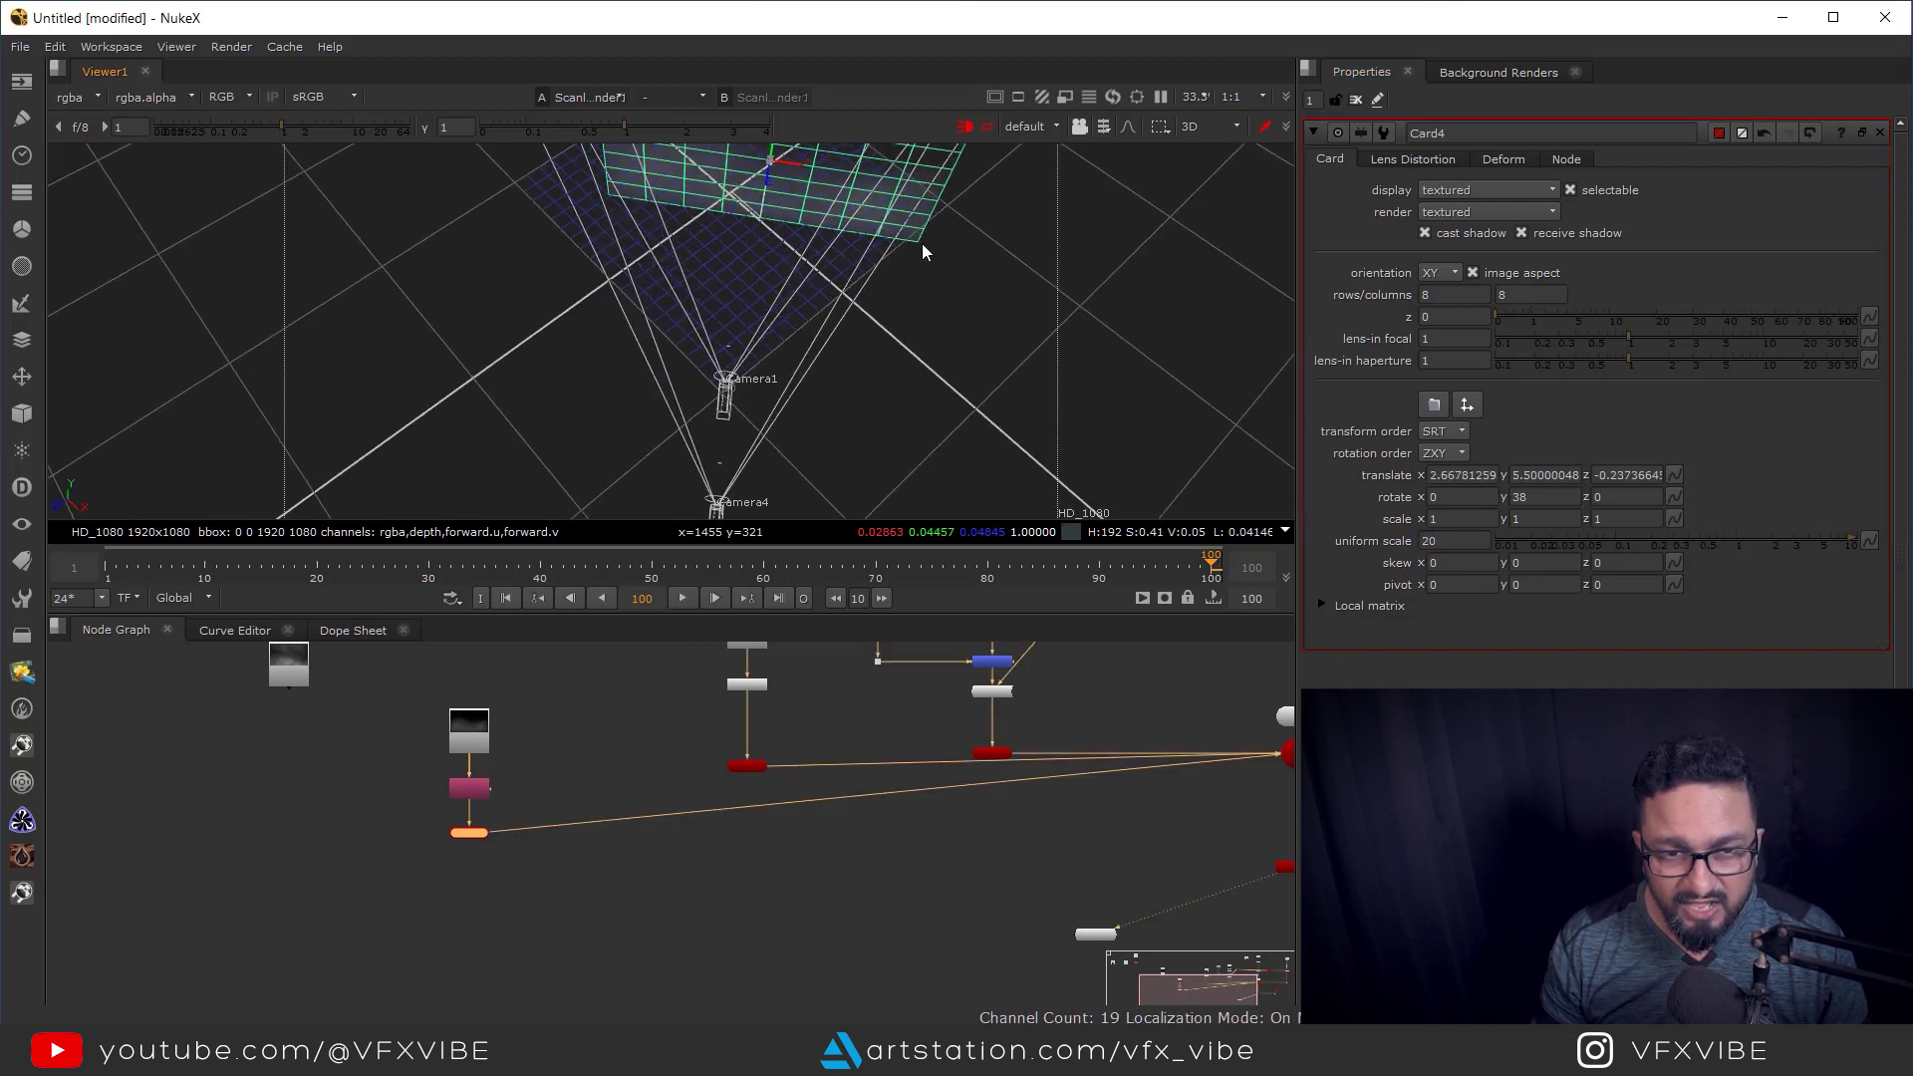
key(Tab)
middle_drag(816, 434, 867, 423)
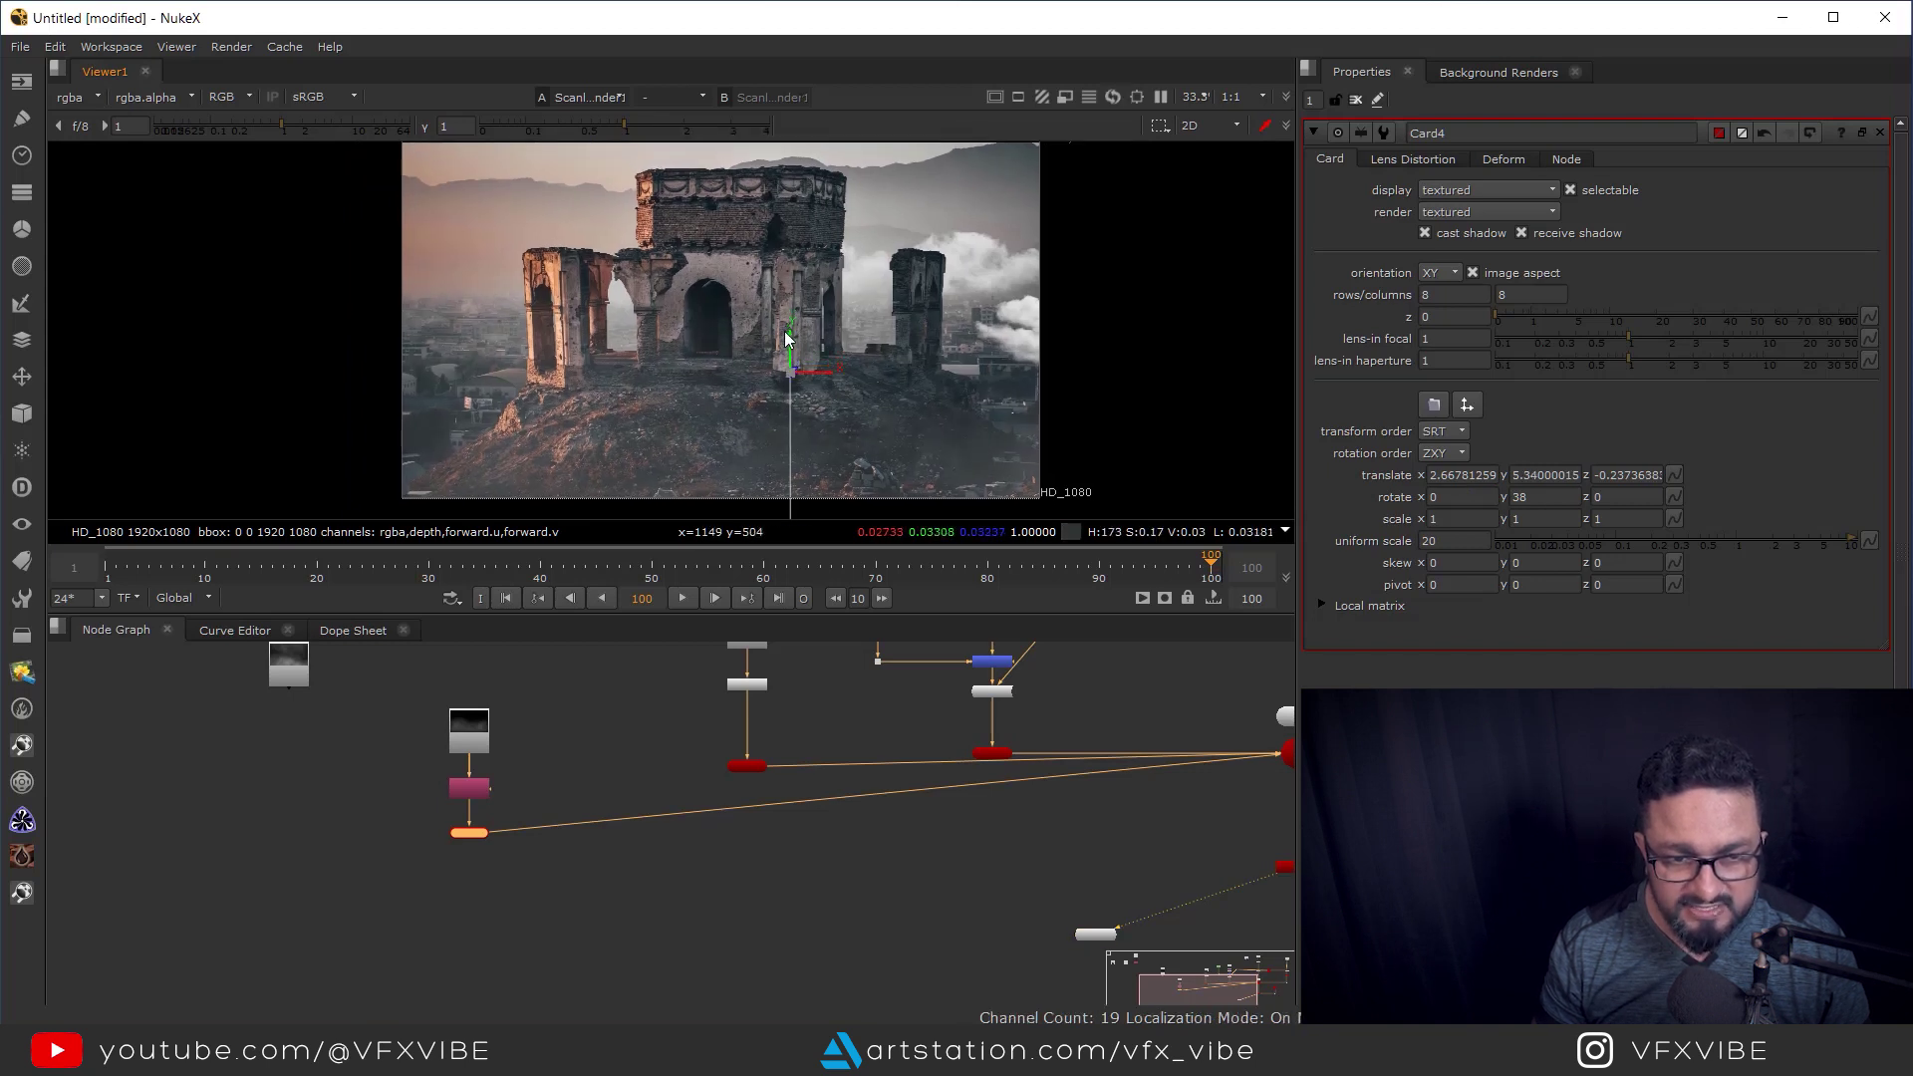
drag(785, 330, 785, 340)
At frame 1, shift Card4 sideways to about translate X 1.47, Z 0.69 and set its uniform scale to 24.
click(501, 597)
drag(806, 363, 755, 366)
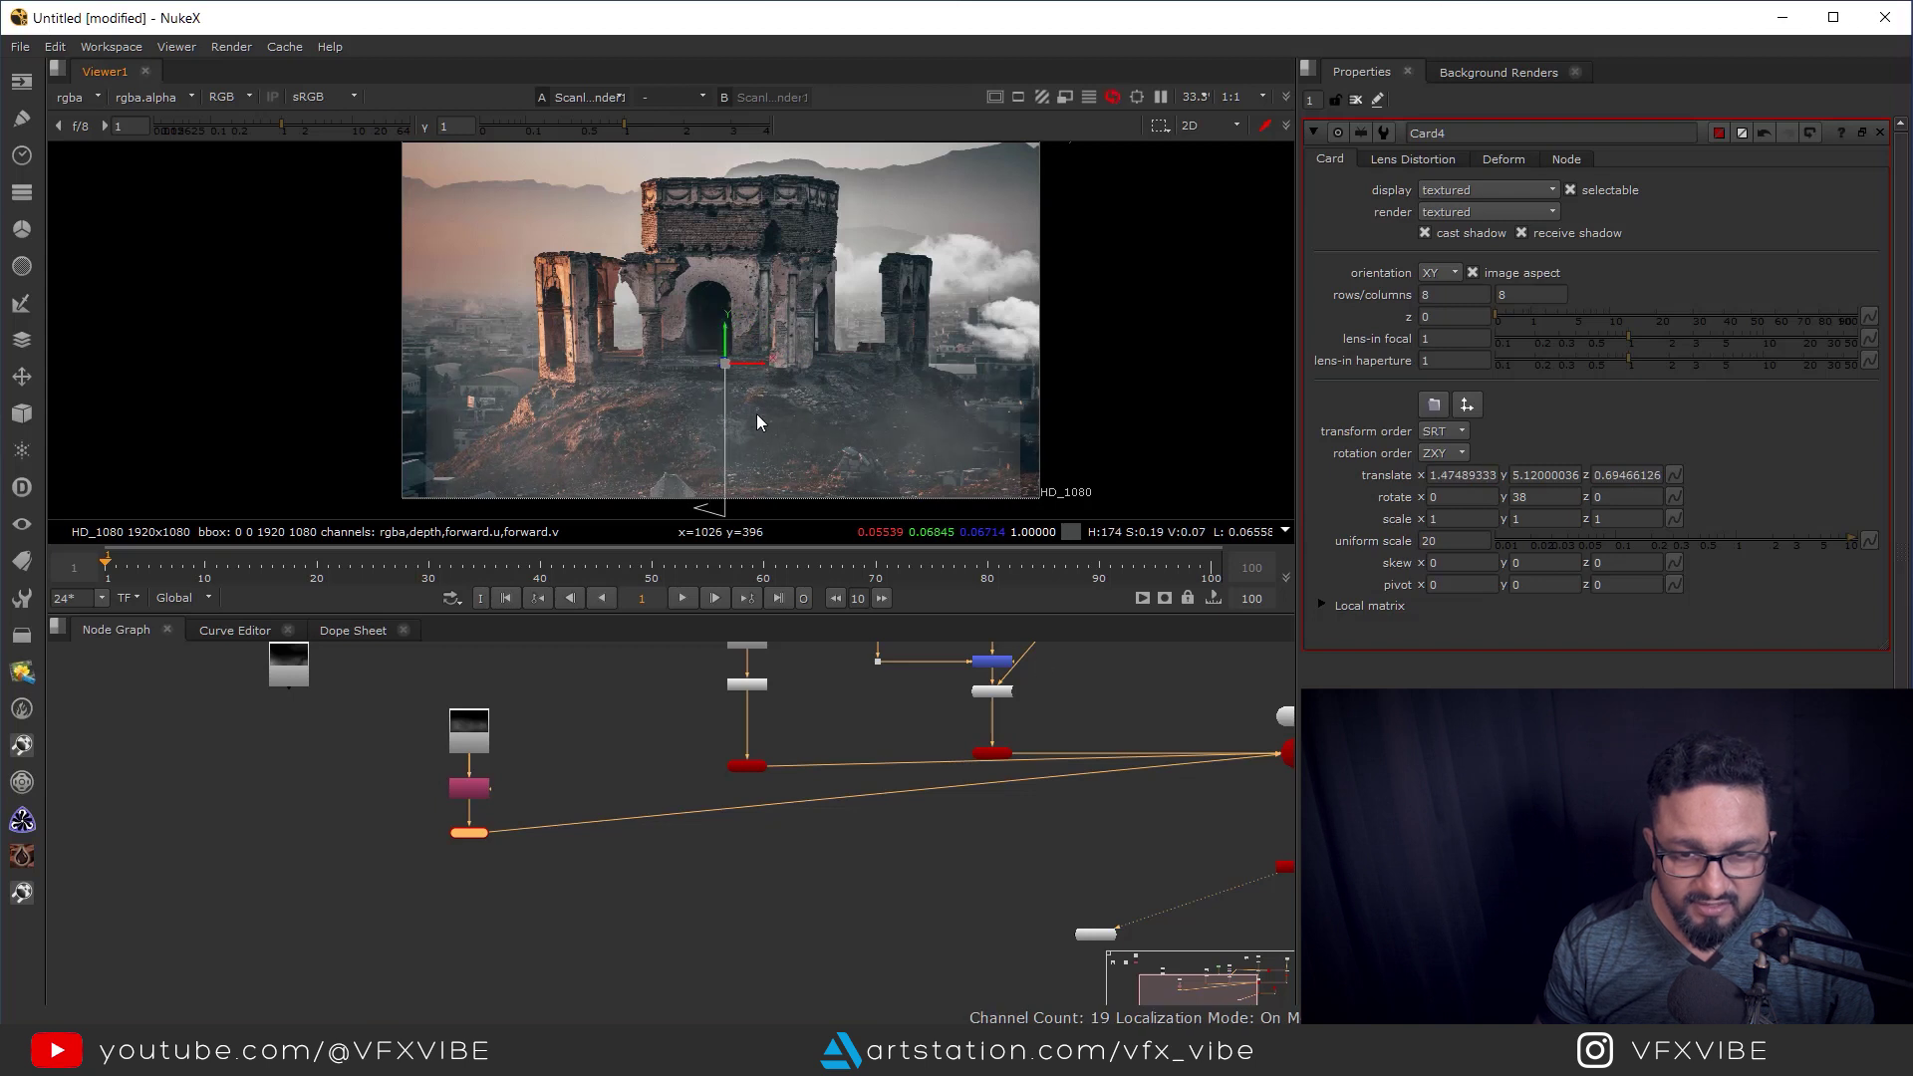
key(Up)
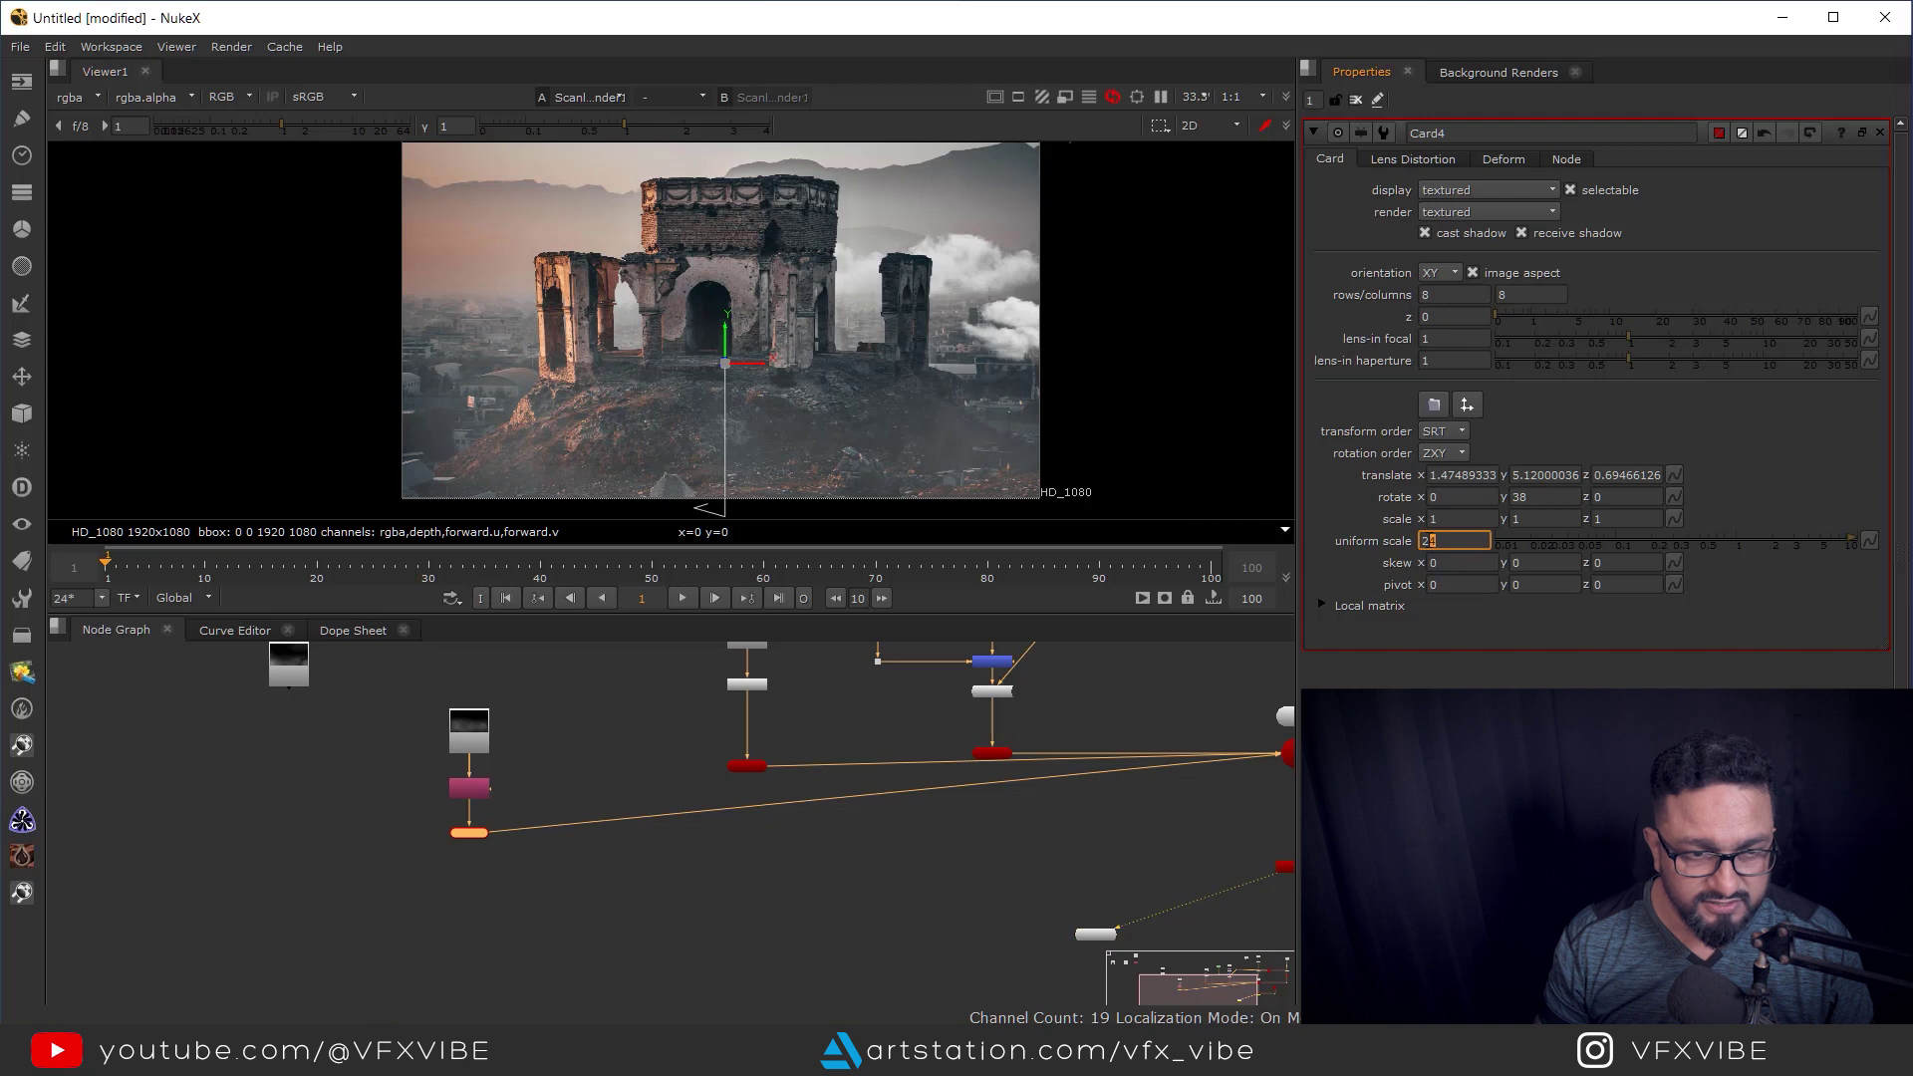
key(Return)
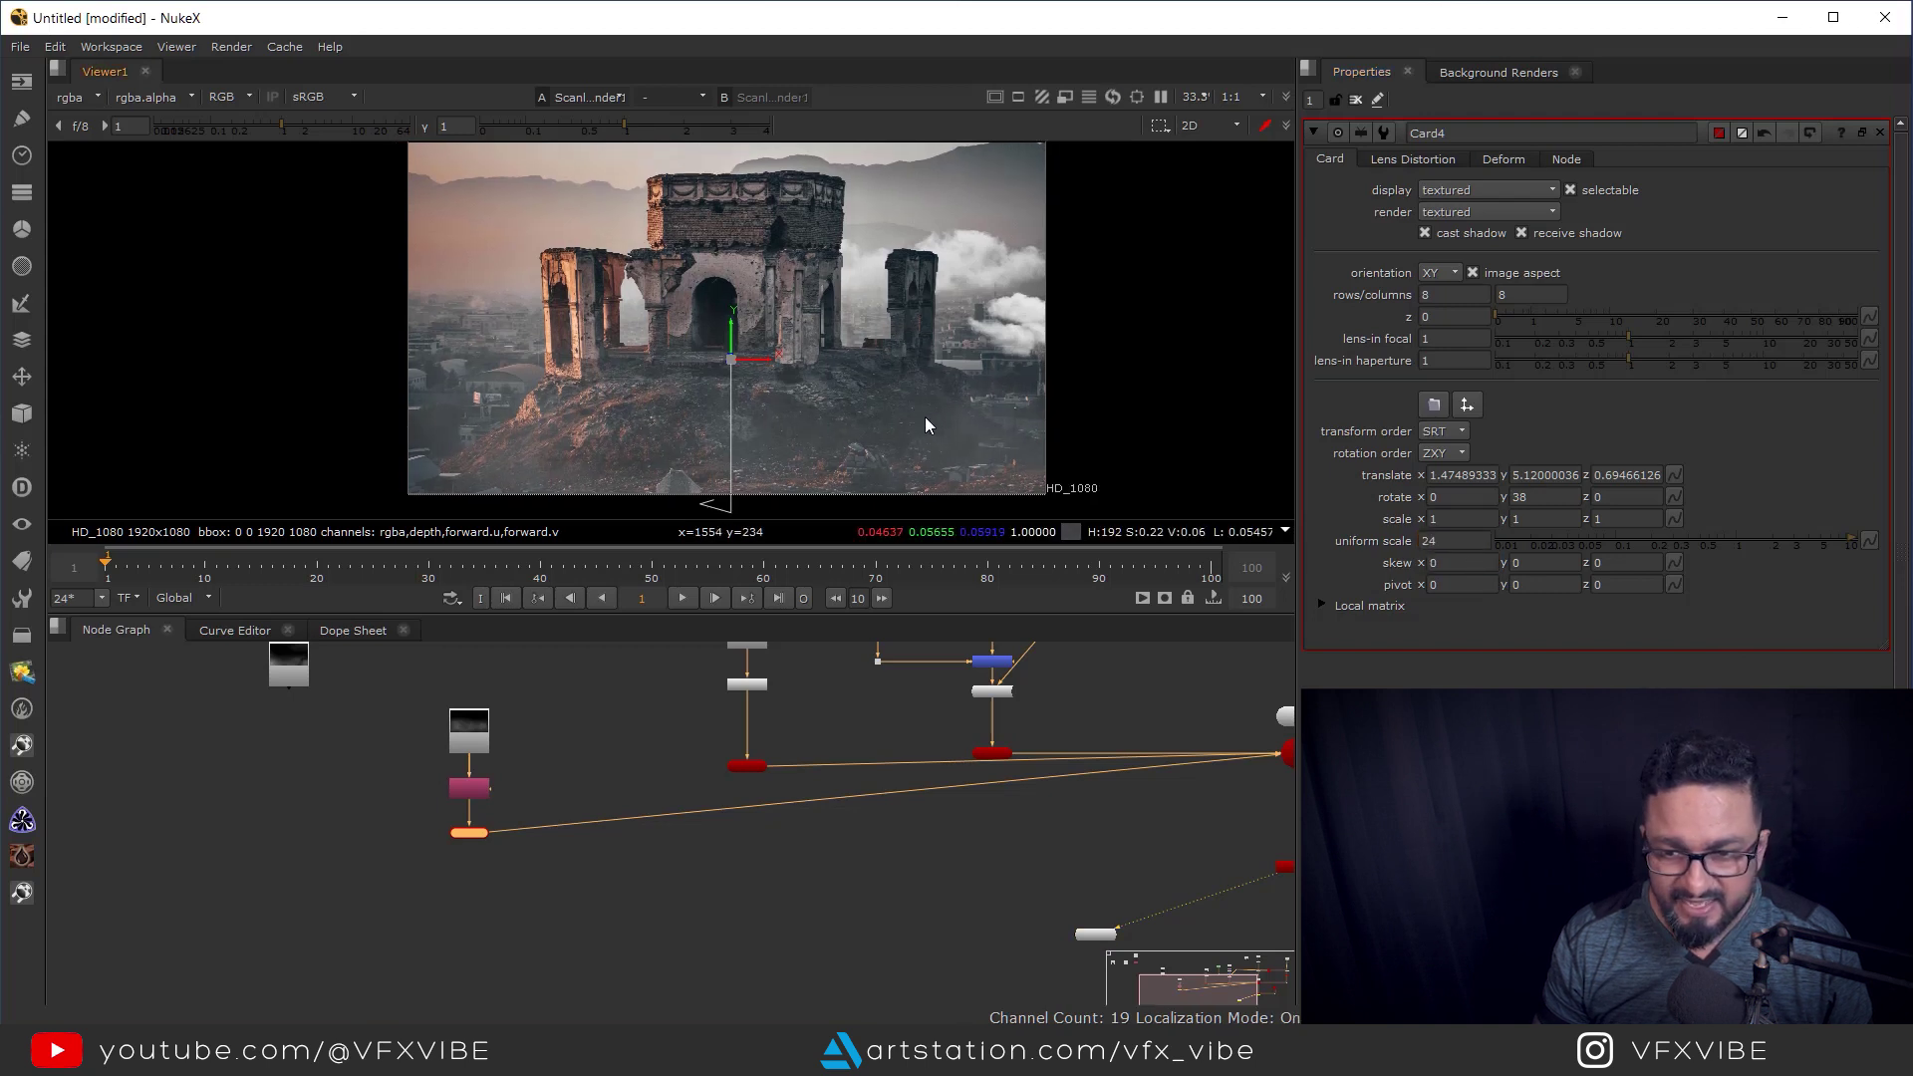
Move Card4 closer to the camera in 3D, to about translate X 6.68, Y 5.12, Z 7.36, and view the render at frame 100.
key(Tab)
ctrl+drag(996, 385, 798, 315)
click(779, 598)
ctrl+drag(914, 428, 700, 354)
key(Tab)
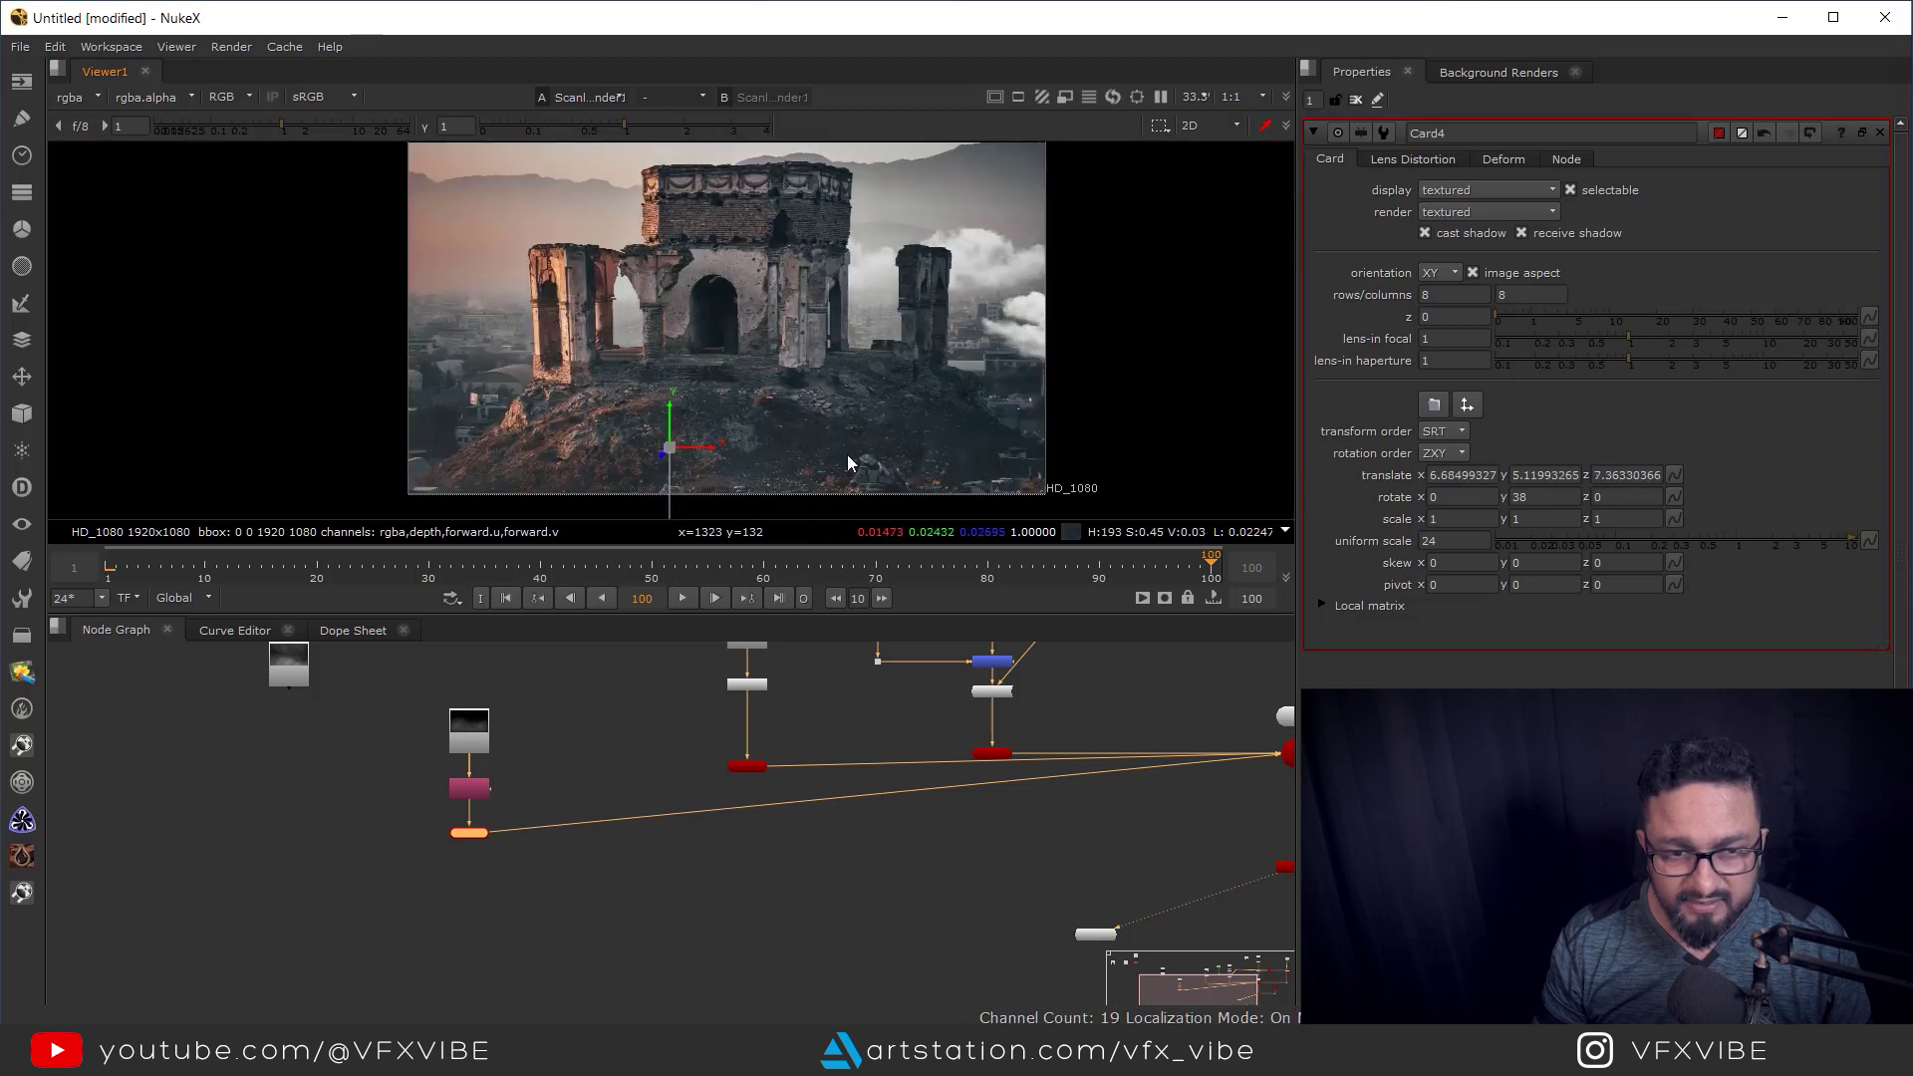
Compare frames 1 and 100 of the render repeatedly to judge the fog's parallax.
click(506, 599)
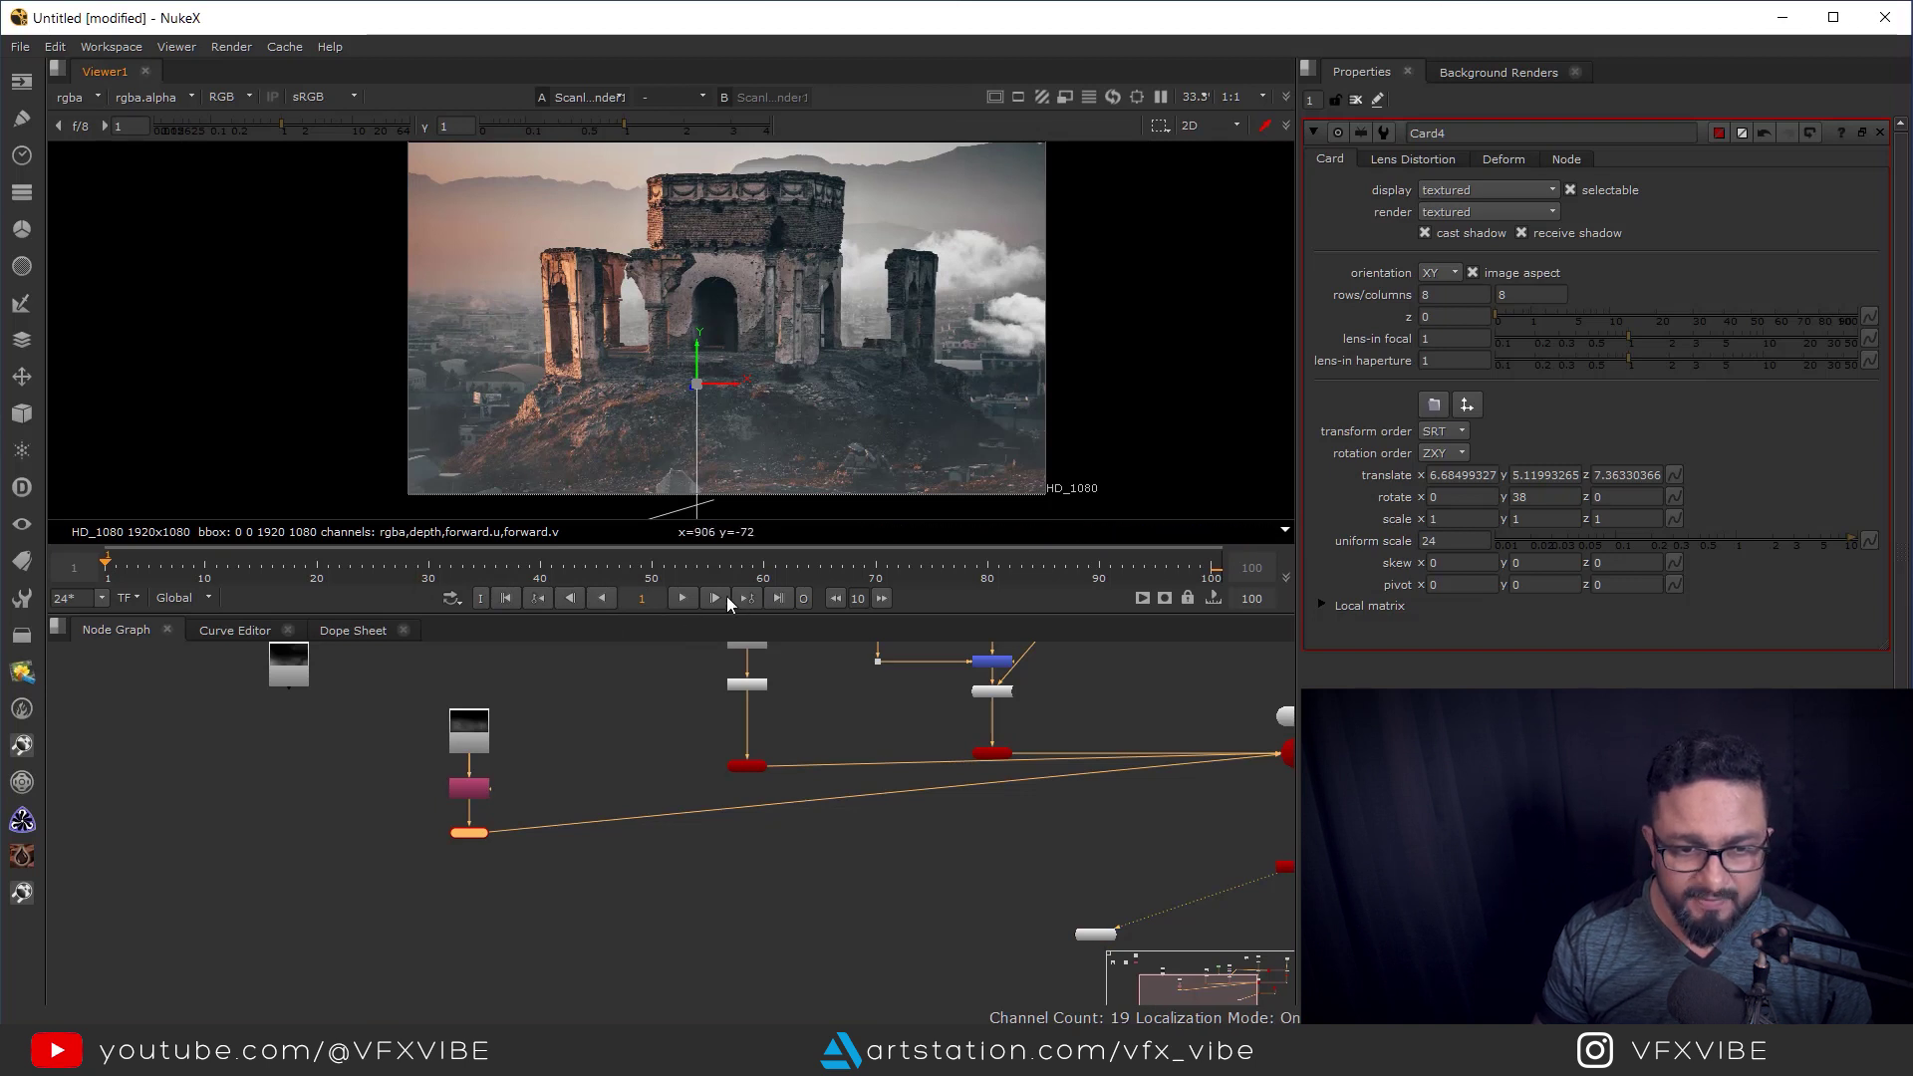
click(779, 598)
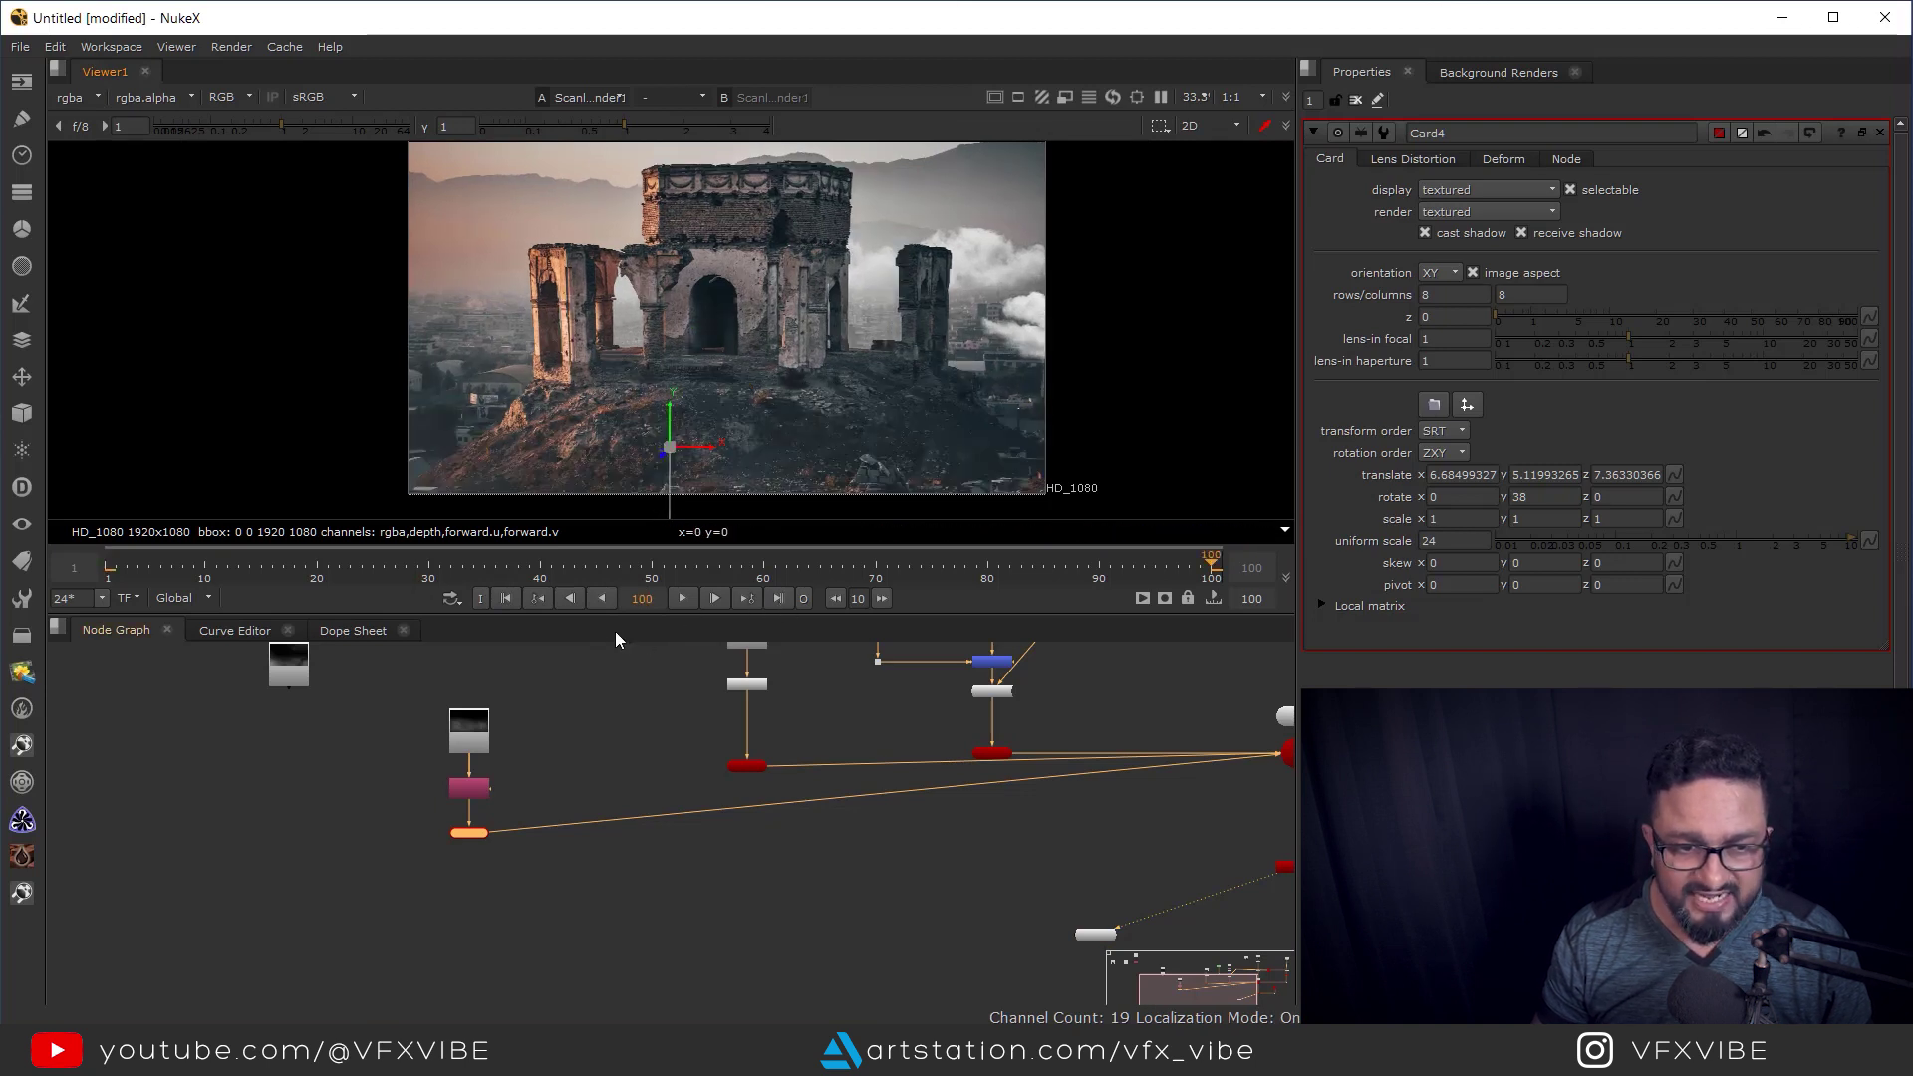
click(504, 598)
click(781, 599)
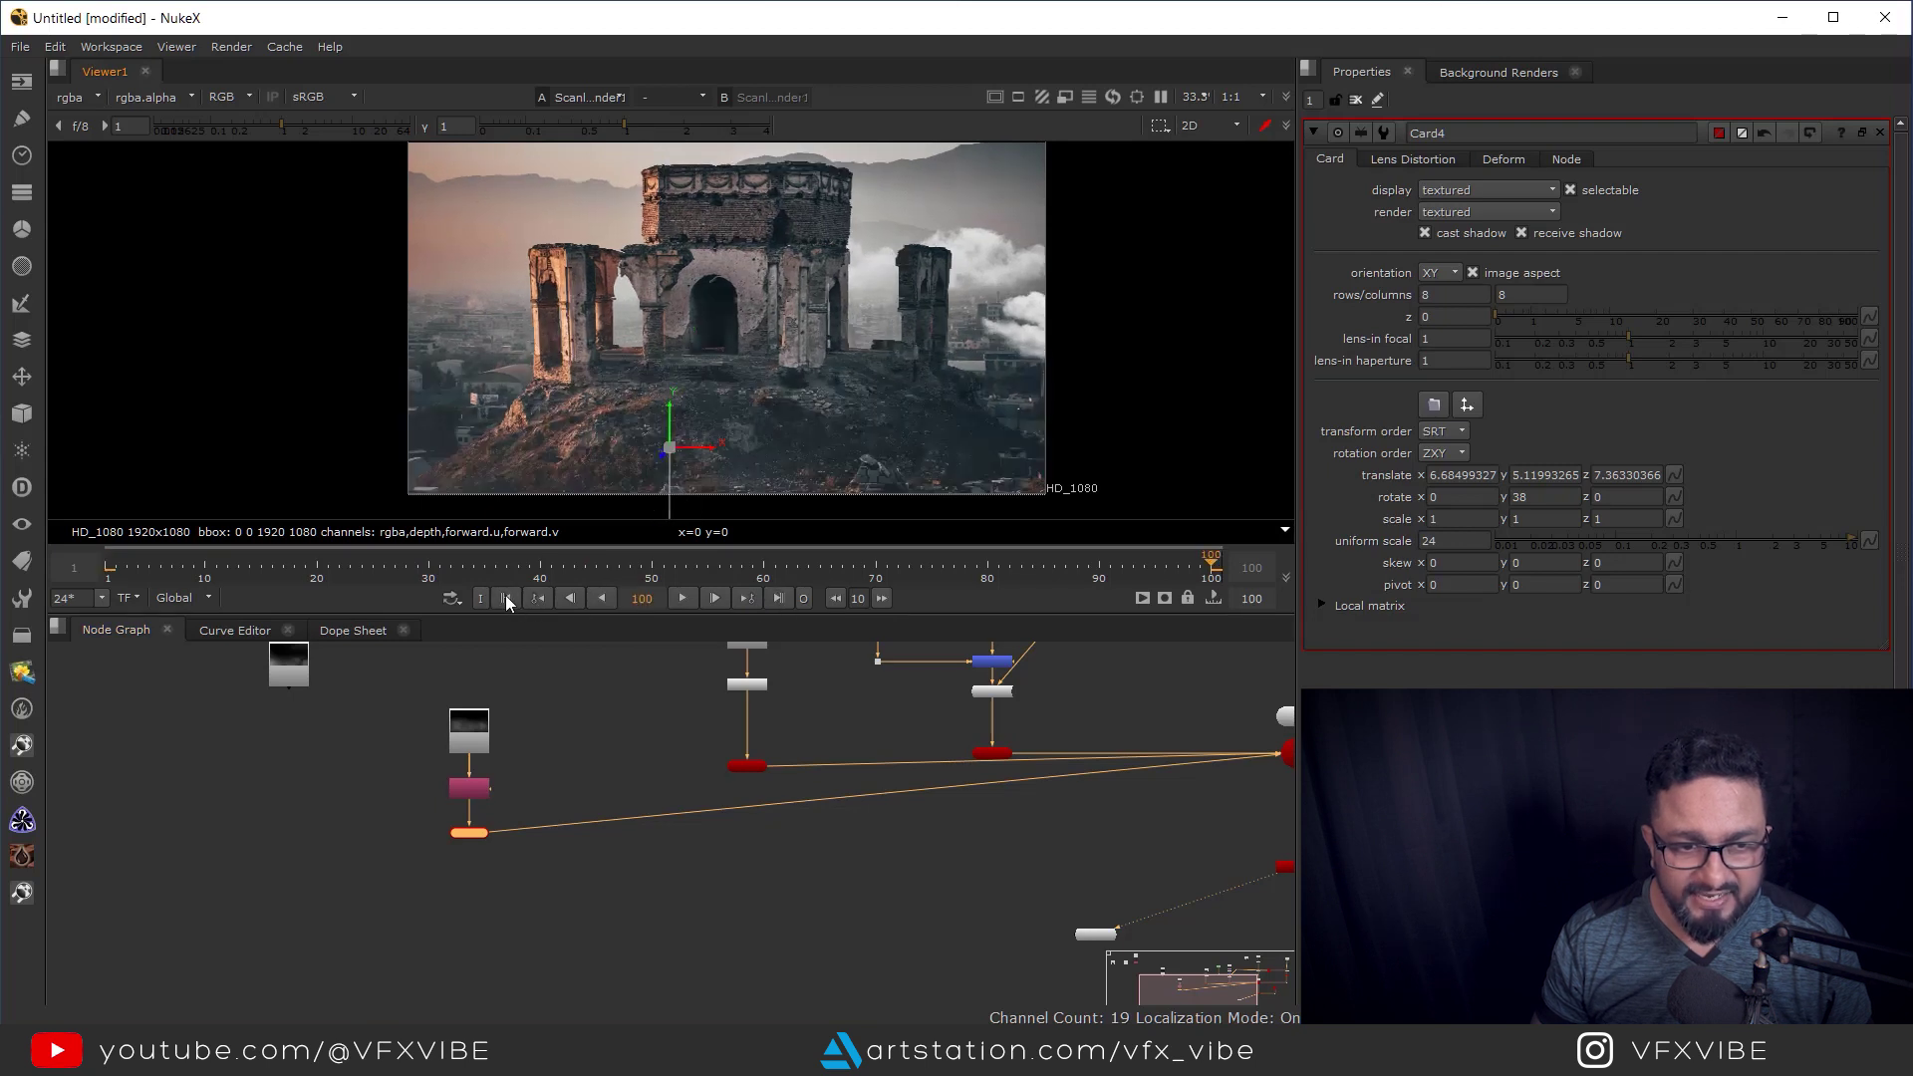
click(505, 597)
click(778, 598)
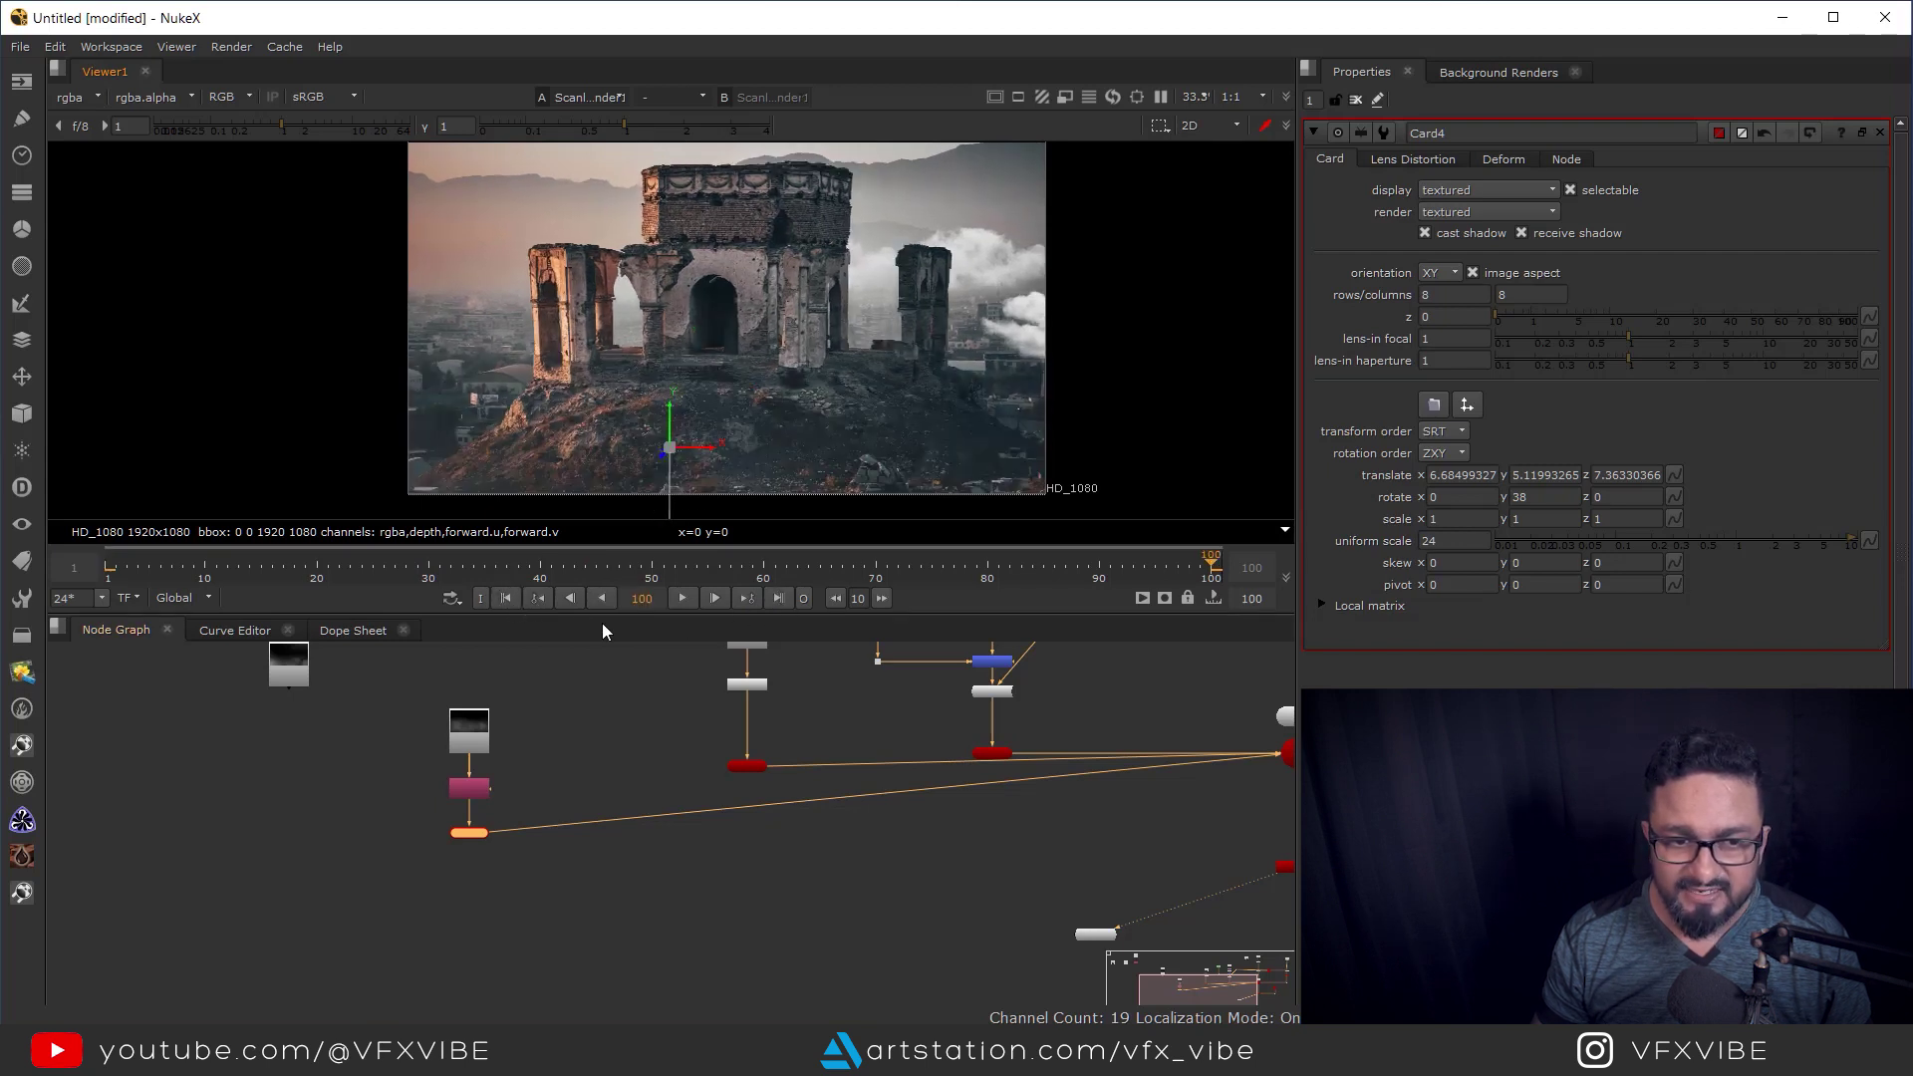
click(505, 598)
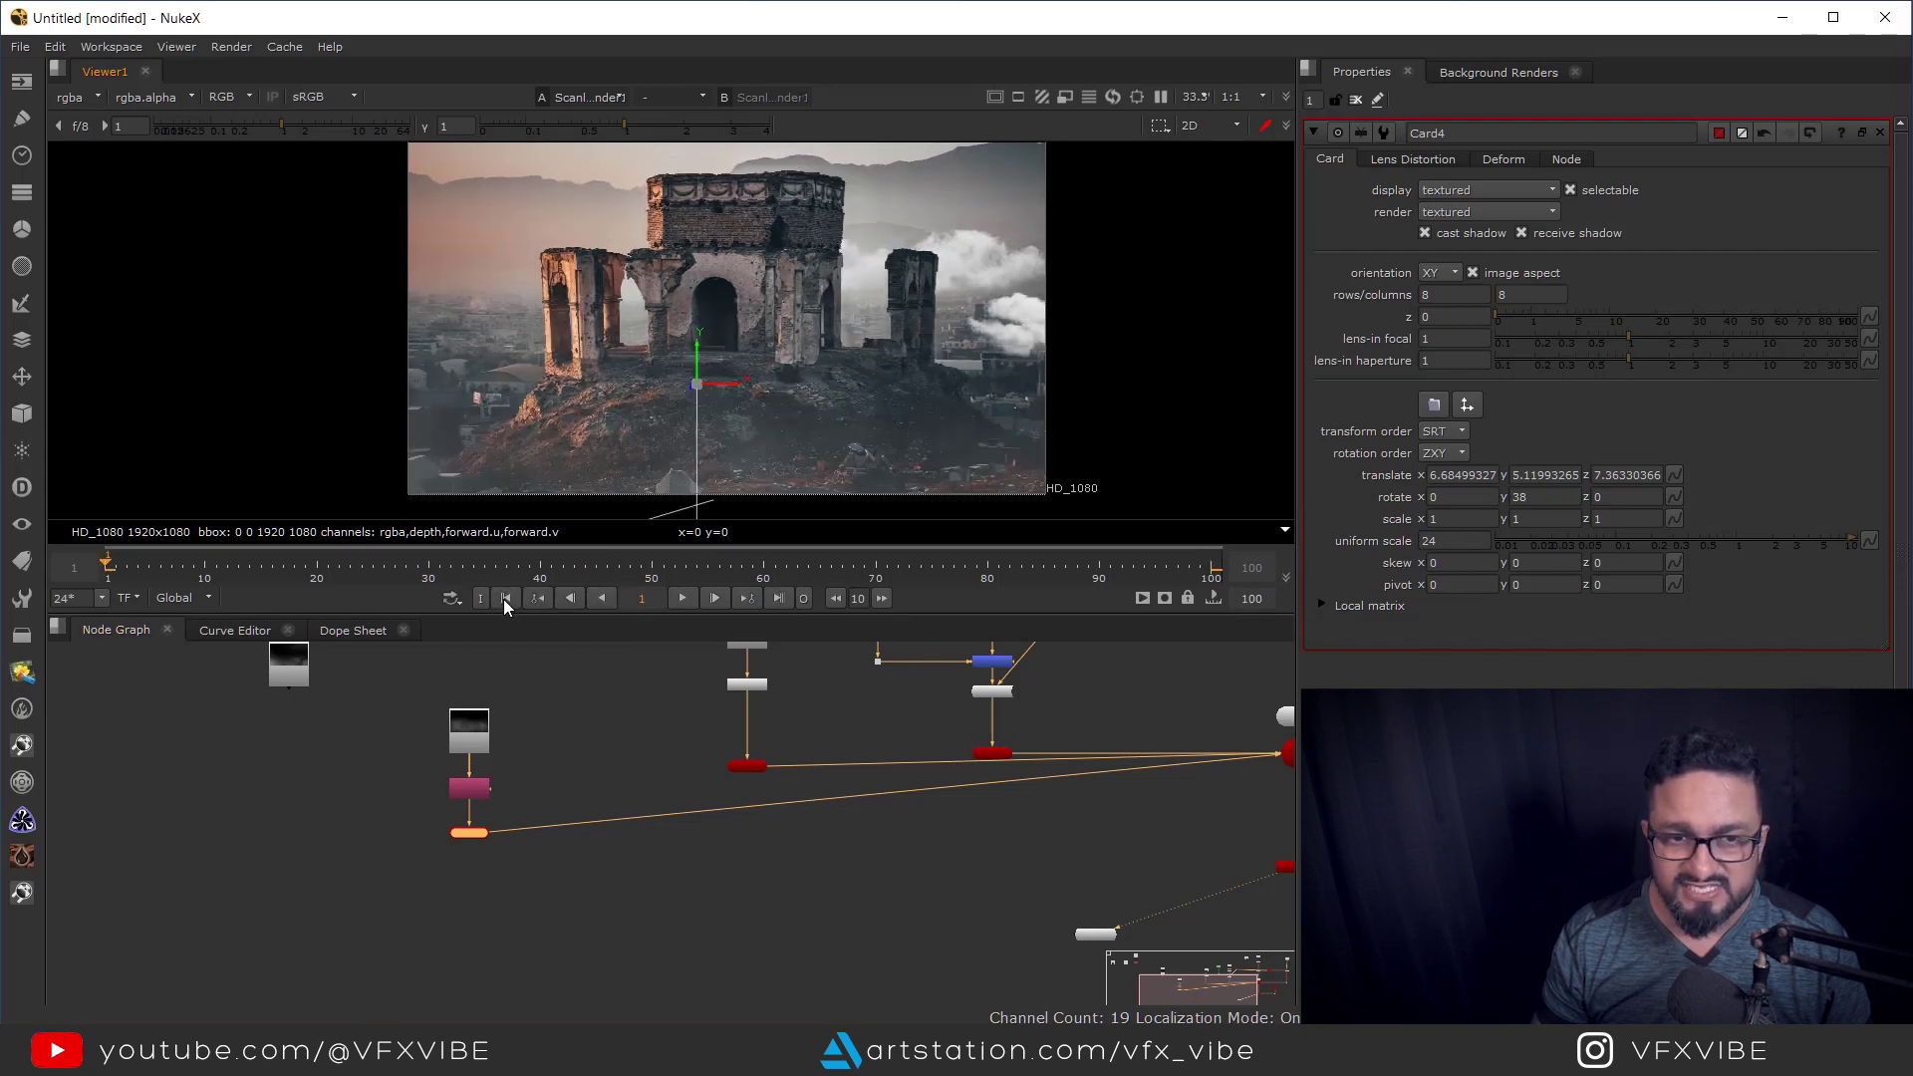
click(783, 597)
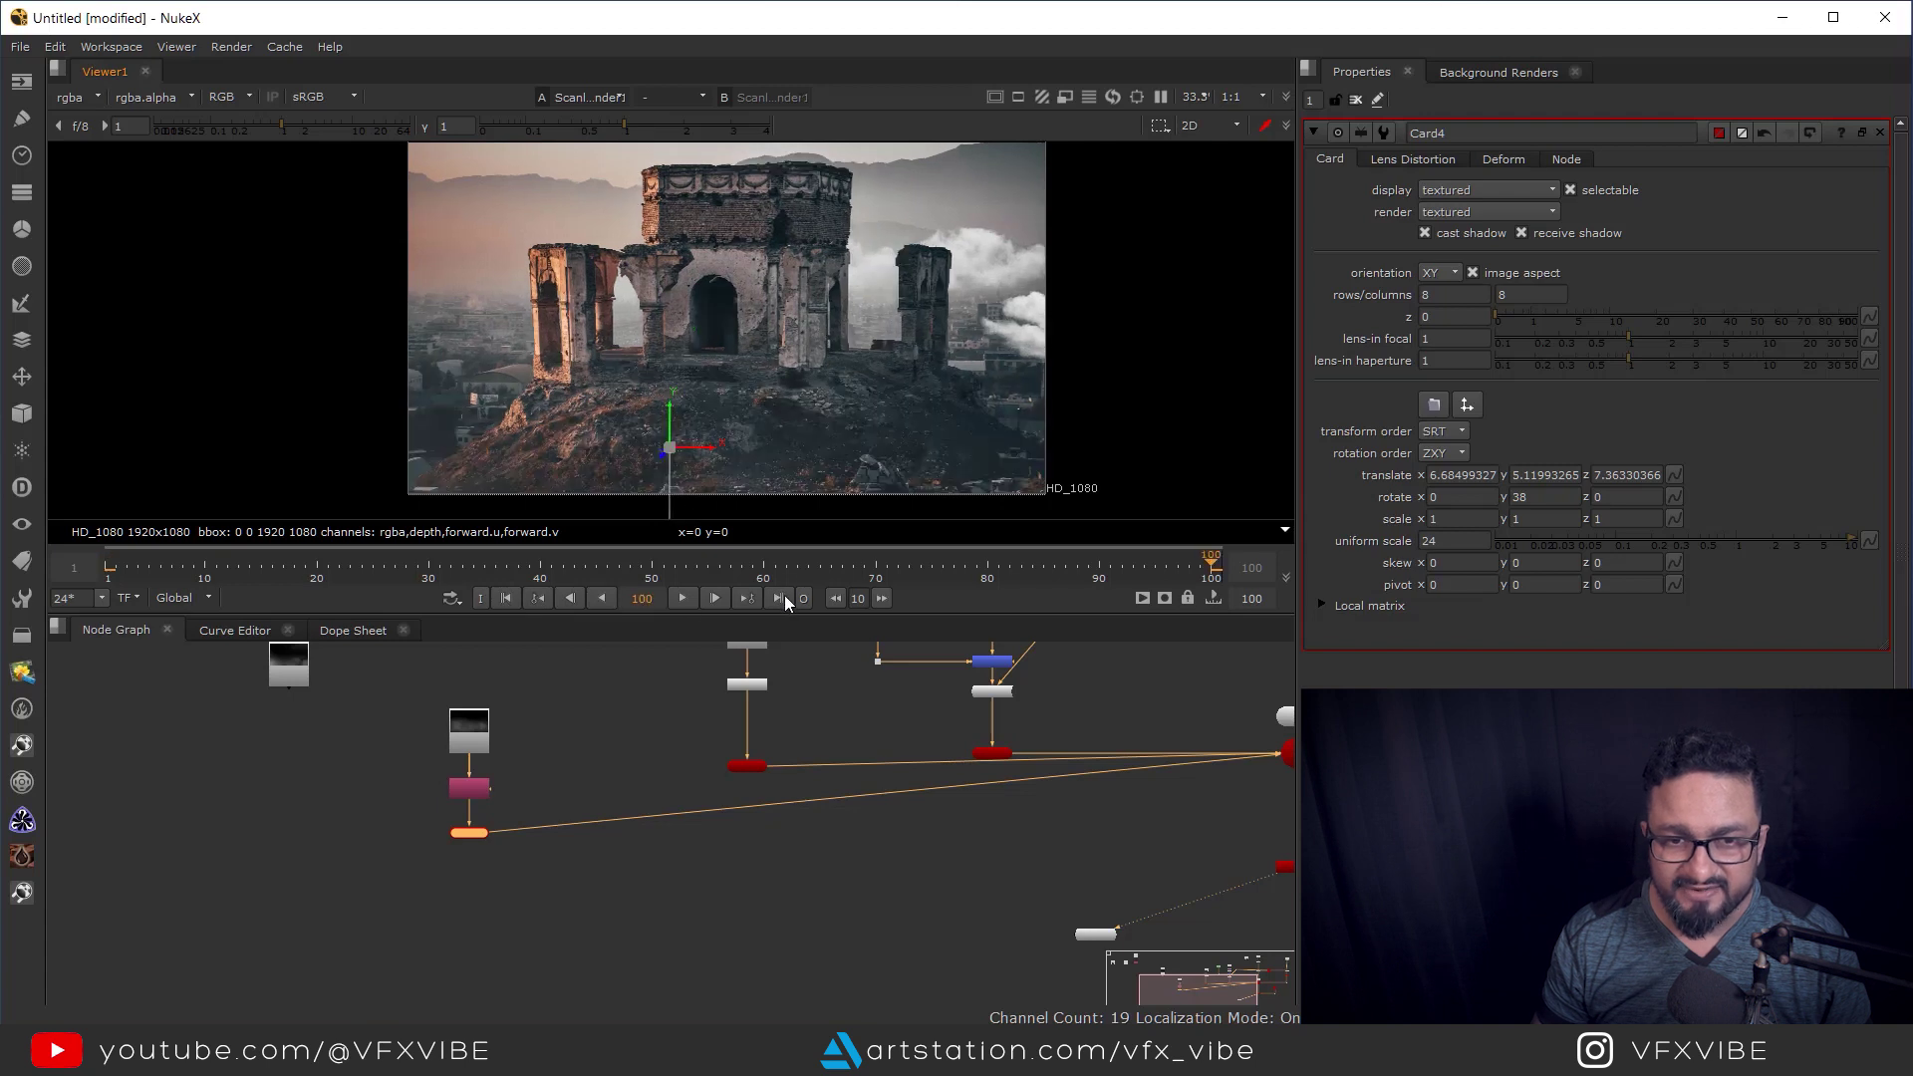
click(506, 598)
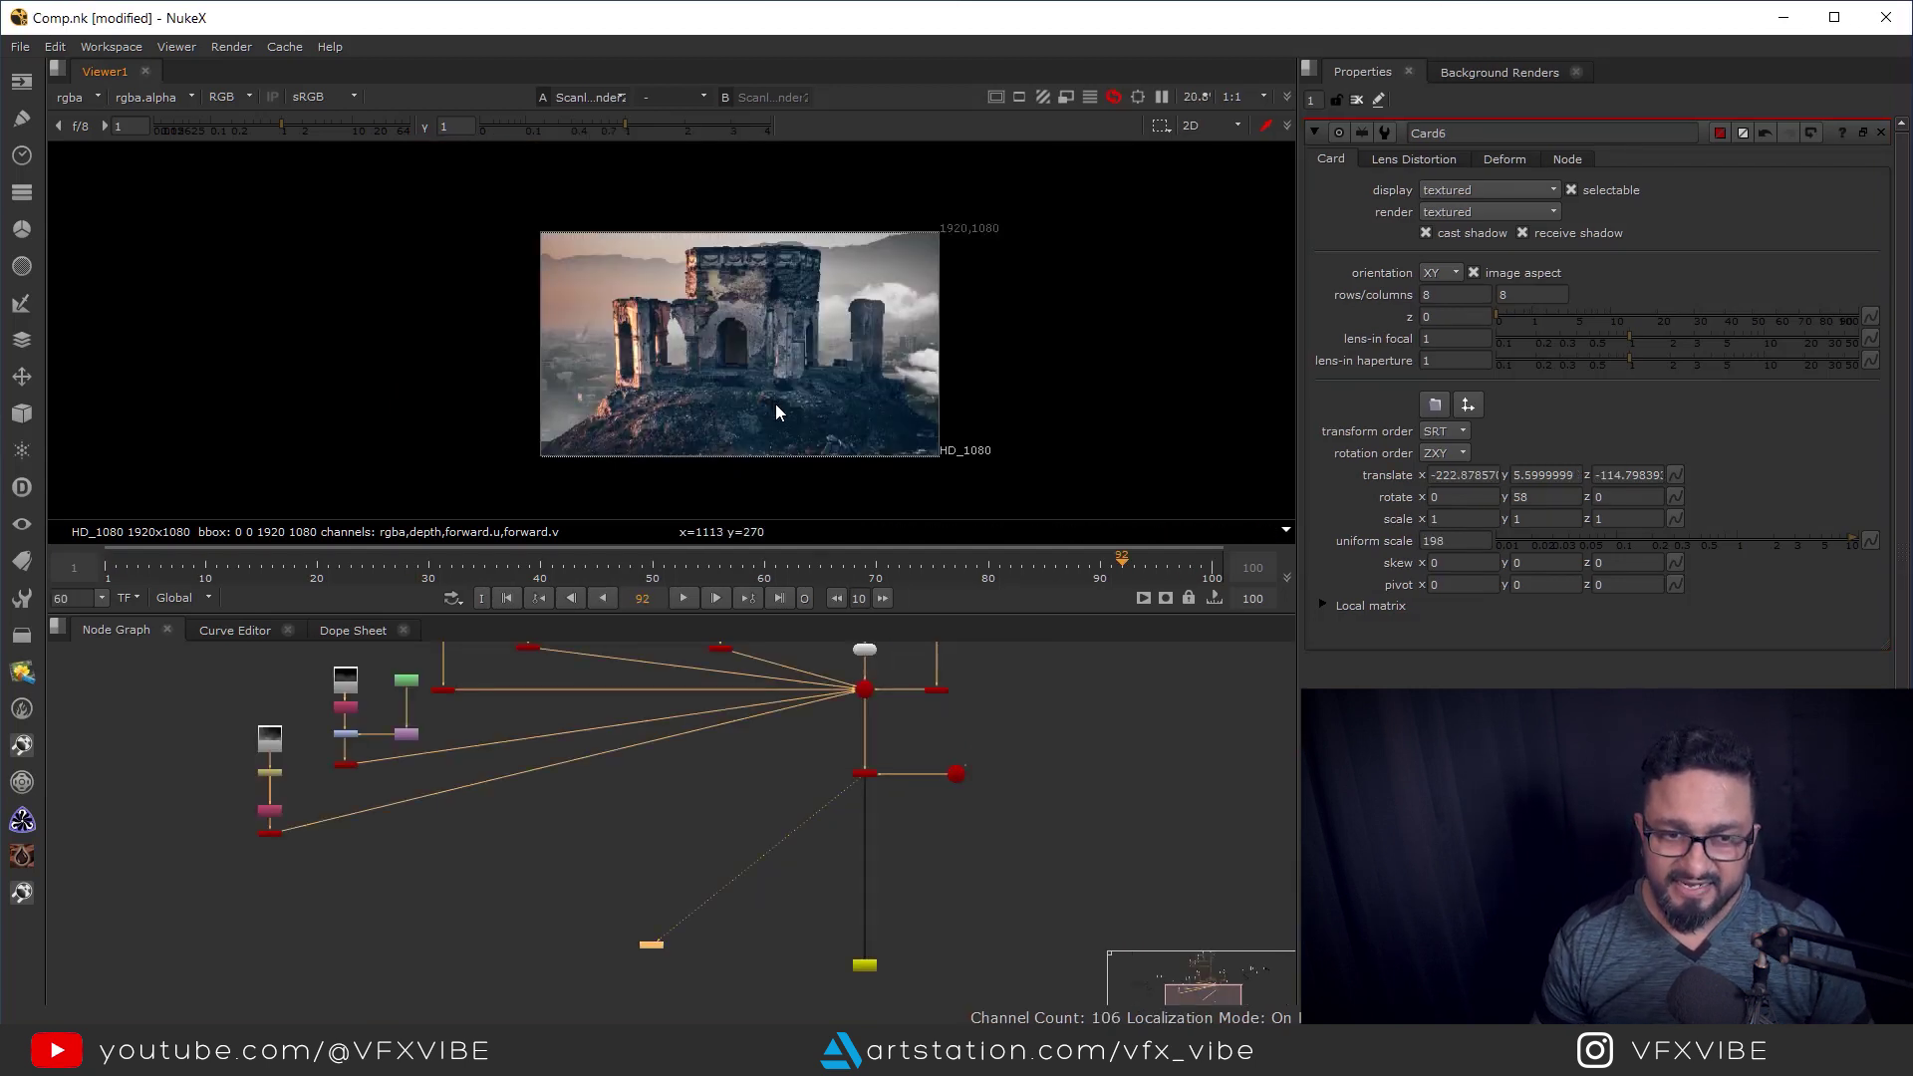
In the Comp.nk script, go to frame 1 and display Scene2 in the 3D view.
scroll(777, 411, up, 1)
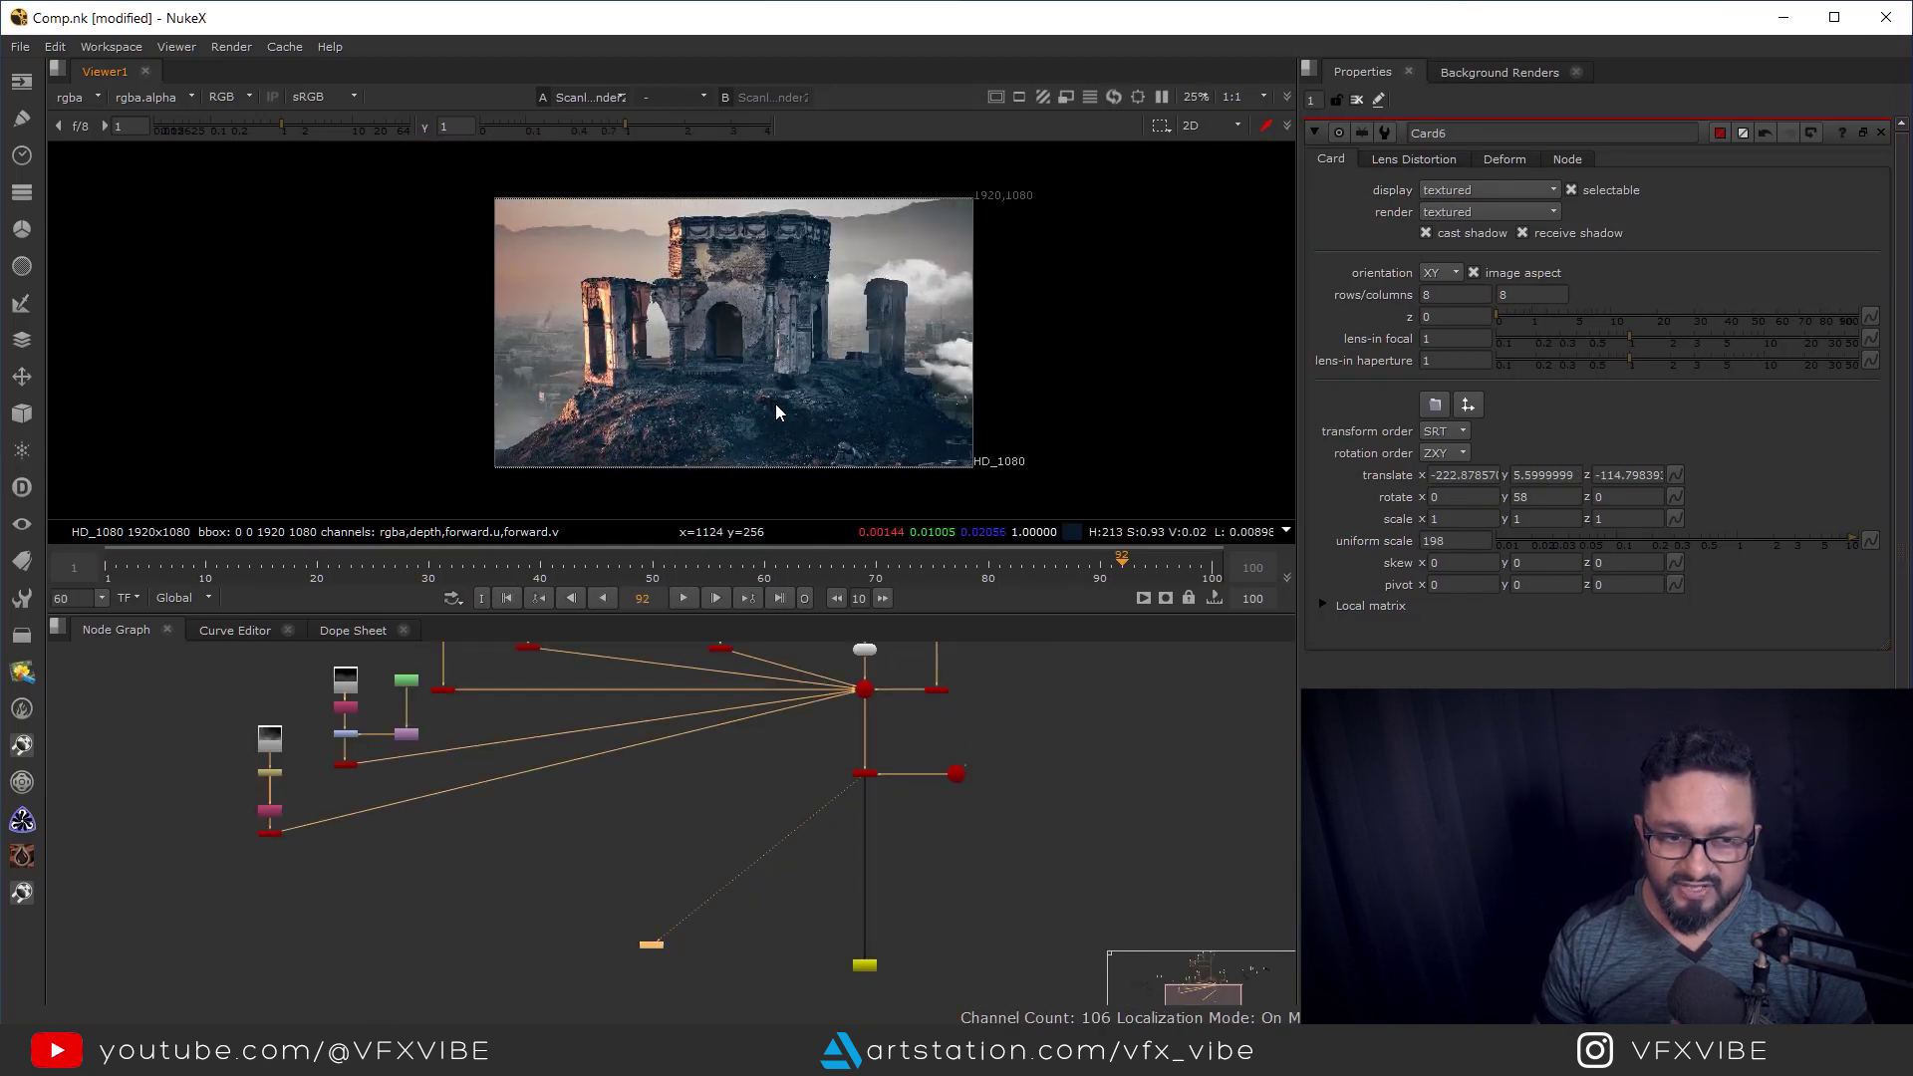
click(509, 597)
middle_drag(588, 767, 689, 773)
scroll(621, 719, up, 2)
middle_drag(622, 719, 657, 763)
scroll(685, 708, up, 3)
middle_drag(708, 846, 507, 755)
click(1135, 829)
key(1)
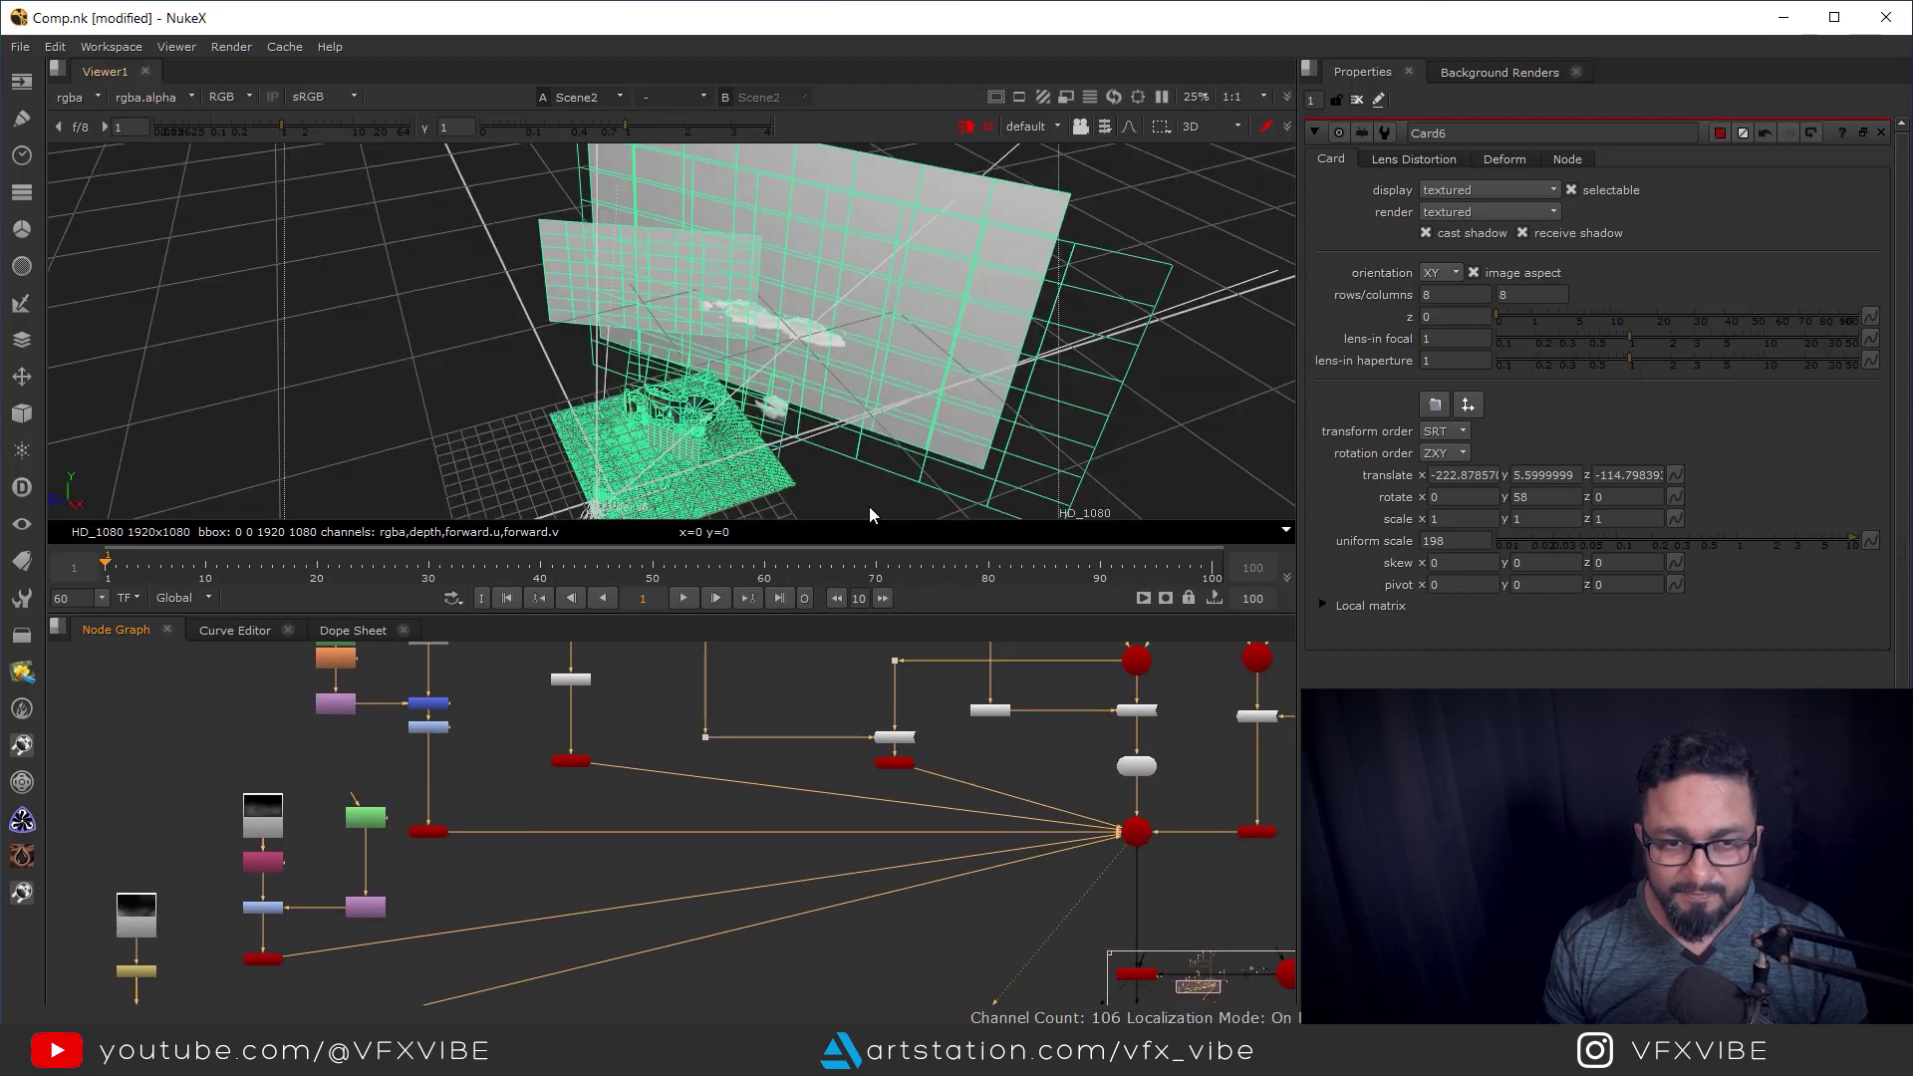
Examine the Scene2 layout in 3D and select the branch of the card near the castle to locate it.
ctrl+drag(974, 377, 678, 387)
ctrl+drag(819, 364, 508, 354)
click(148, 423)
scroll(828, 416, down, 3)
ctrl+drag(928, 398, 837, 429)
middle_drag(816, 444, 862, 334)
middle_drag(601, 765, 752, 706)
drag(669, 742, 530, 822)
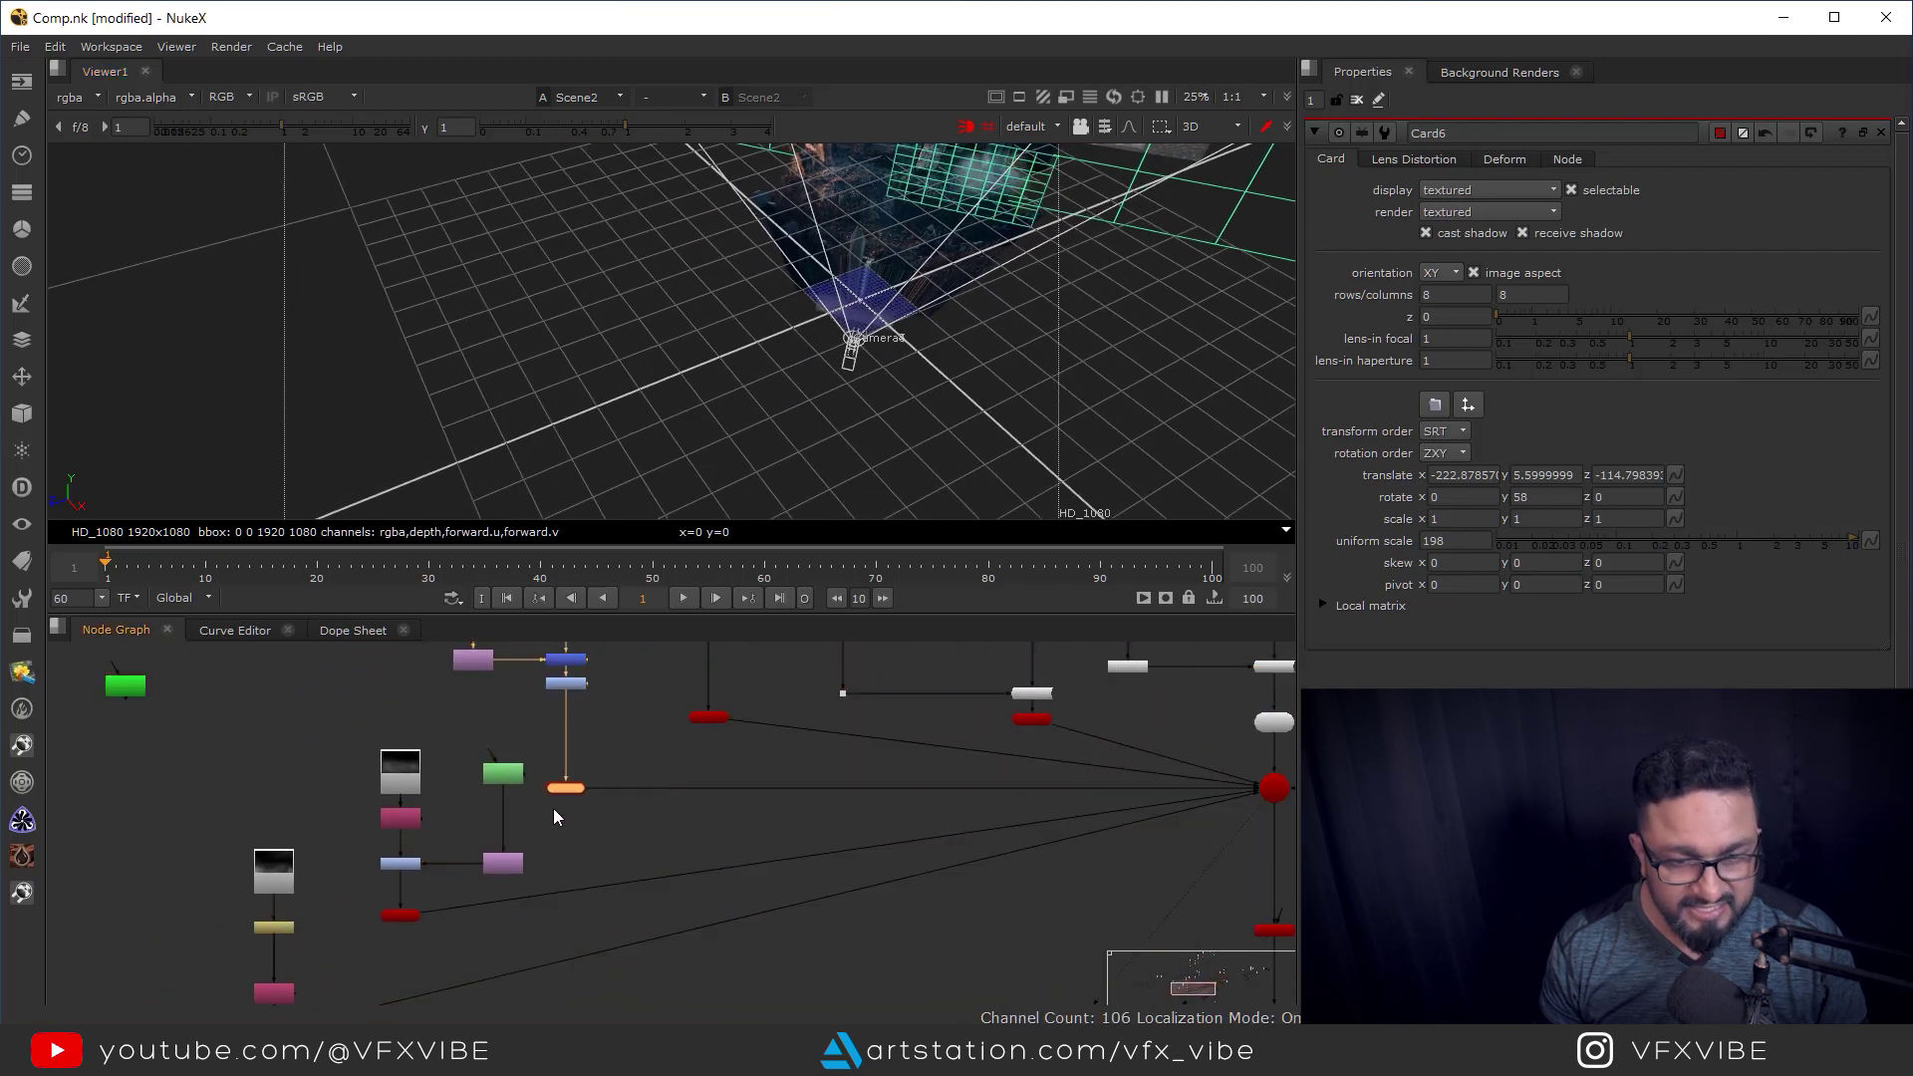
mouse_move(913, 356)
ctrl+mouse_down()
mouse_move(913, 435)
mouse_move(917, 370)
ctrl+mouse_up()
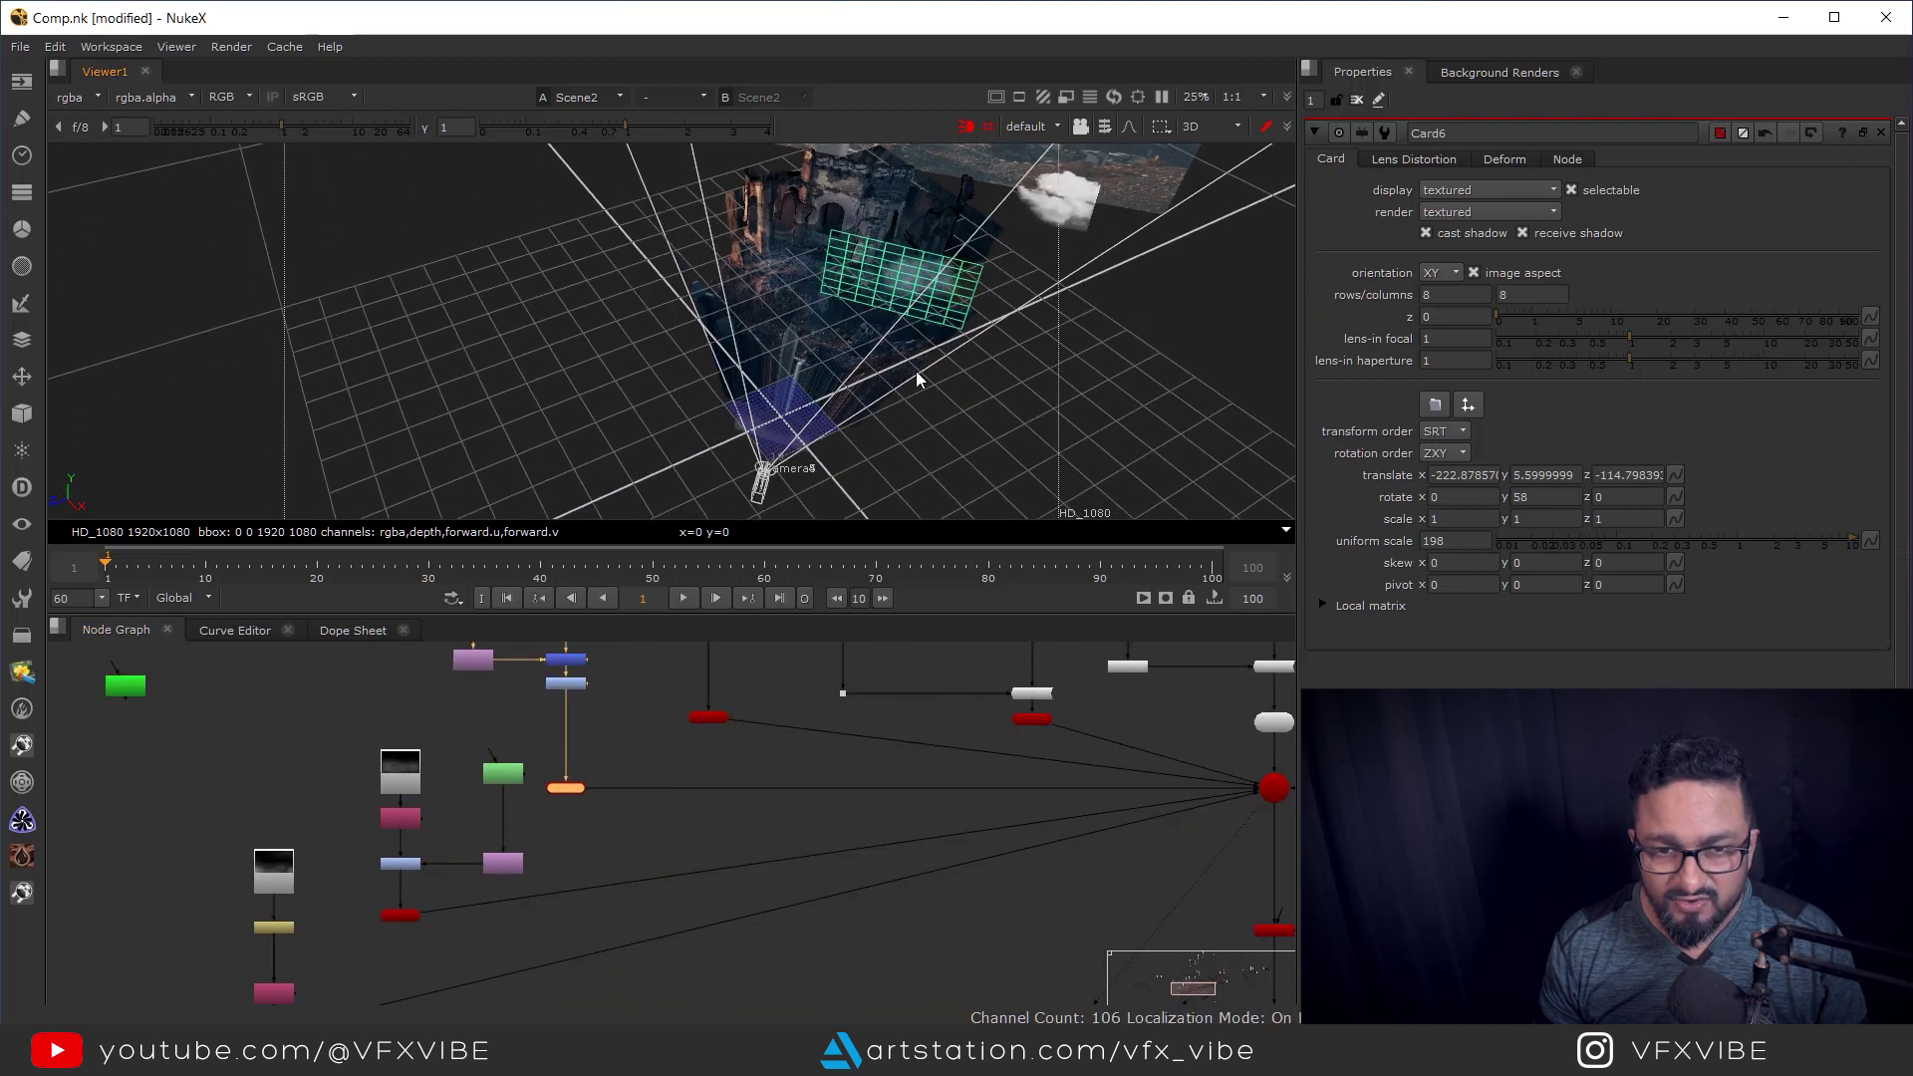
click(911, 327)
Select the neighbouring card branch with the Copy and Grade nodes and toggle it off and on to see its contribution.
middle_drag(475, 875, 508, 815)
drag(464, 836, 398, 874)
key(d)
key(d)
scroll(773, 478, up, 3)
scroll(794, 485, down, 1)
mouse_move(815, 491)
middle_down()
mouse_move(811, 452)
mouse_move(810, 508)
middle_up()
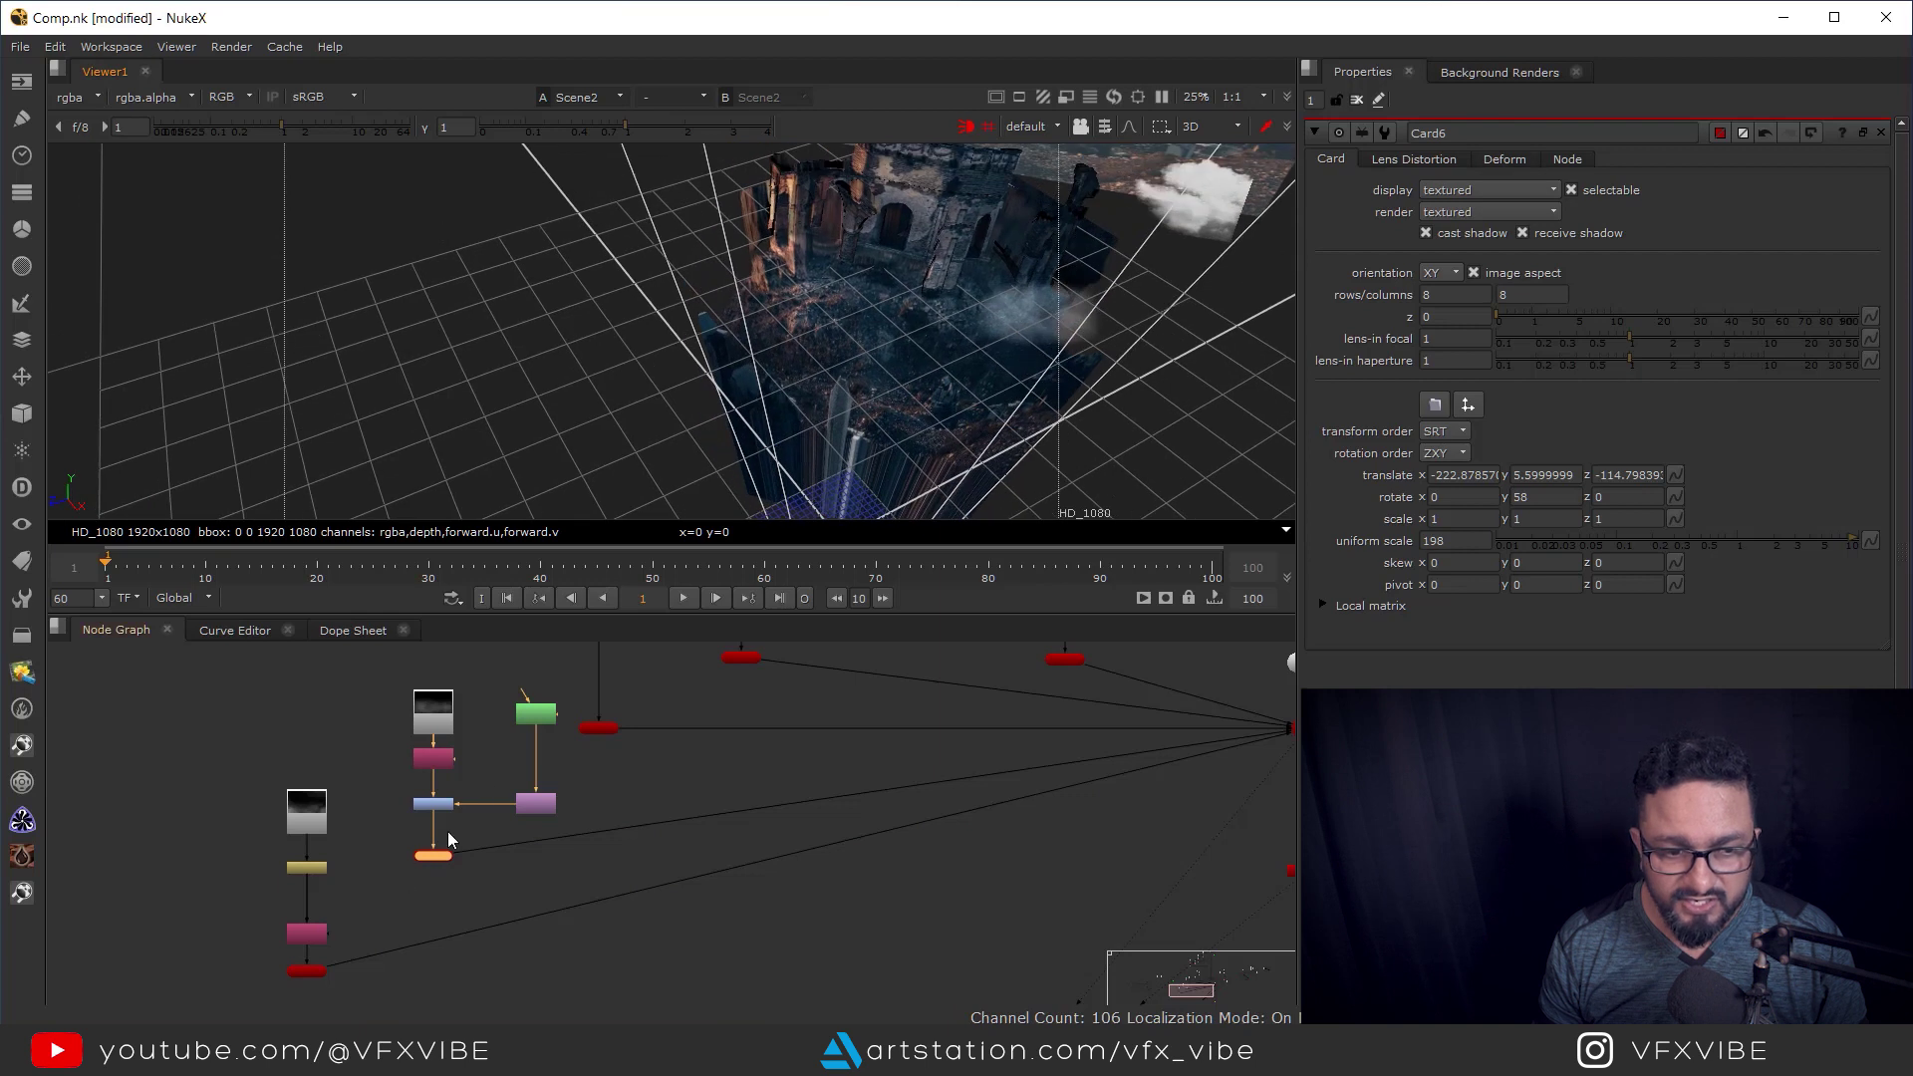
Select the last fog card branch, toggle its disabled state, and frame its card in the 3D view.
middle_drag(448, 833, 501, 760)
drag(423, 873, 304, 941)
middle_drag(648, 336, 740, 430)
scroll(801, 477, up, 3)
key(d)
right_click(739, 428)
click(683, 399)
middle_drag(594, 434, 548, 438)
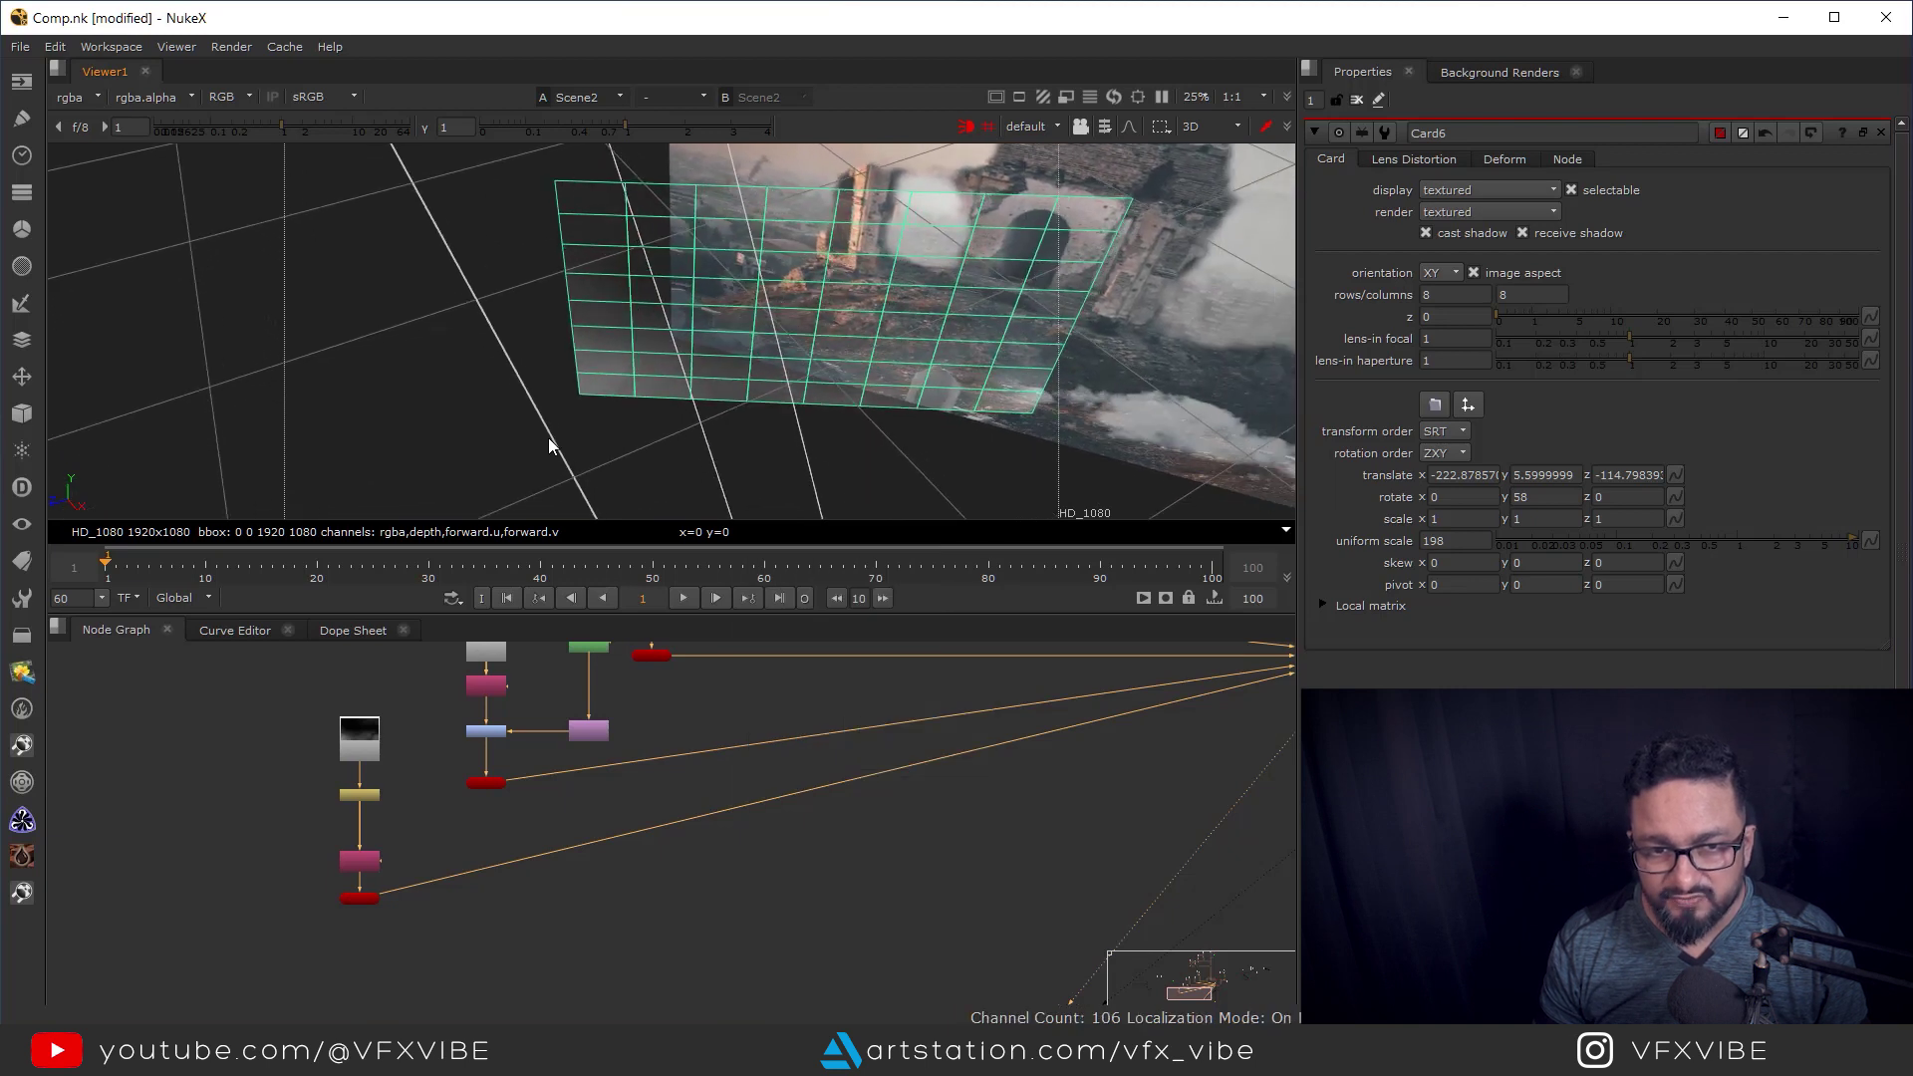
click(359, 899)
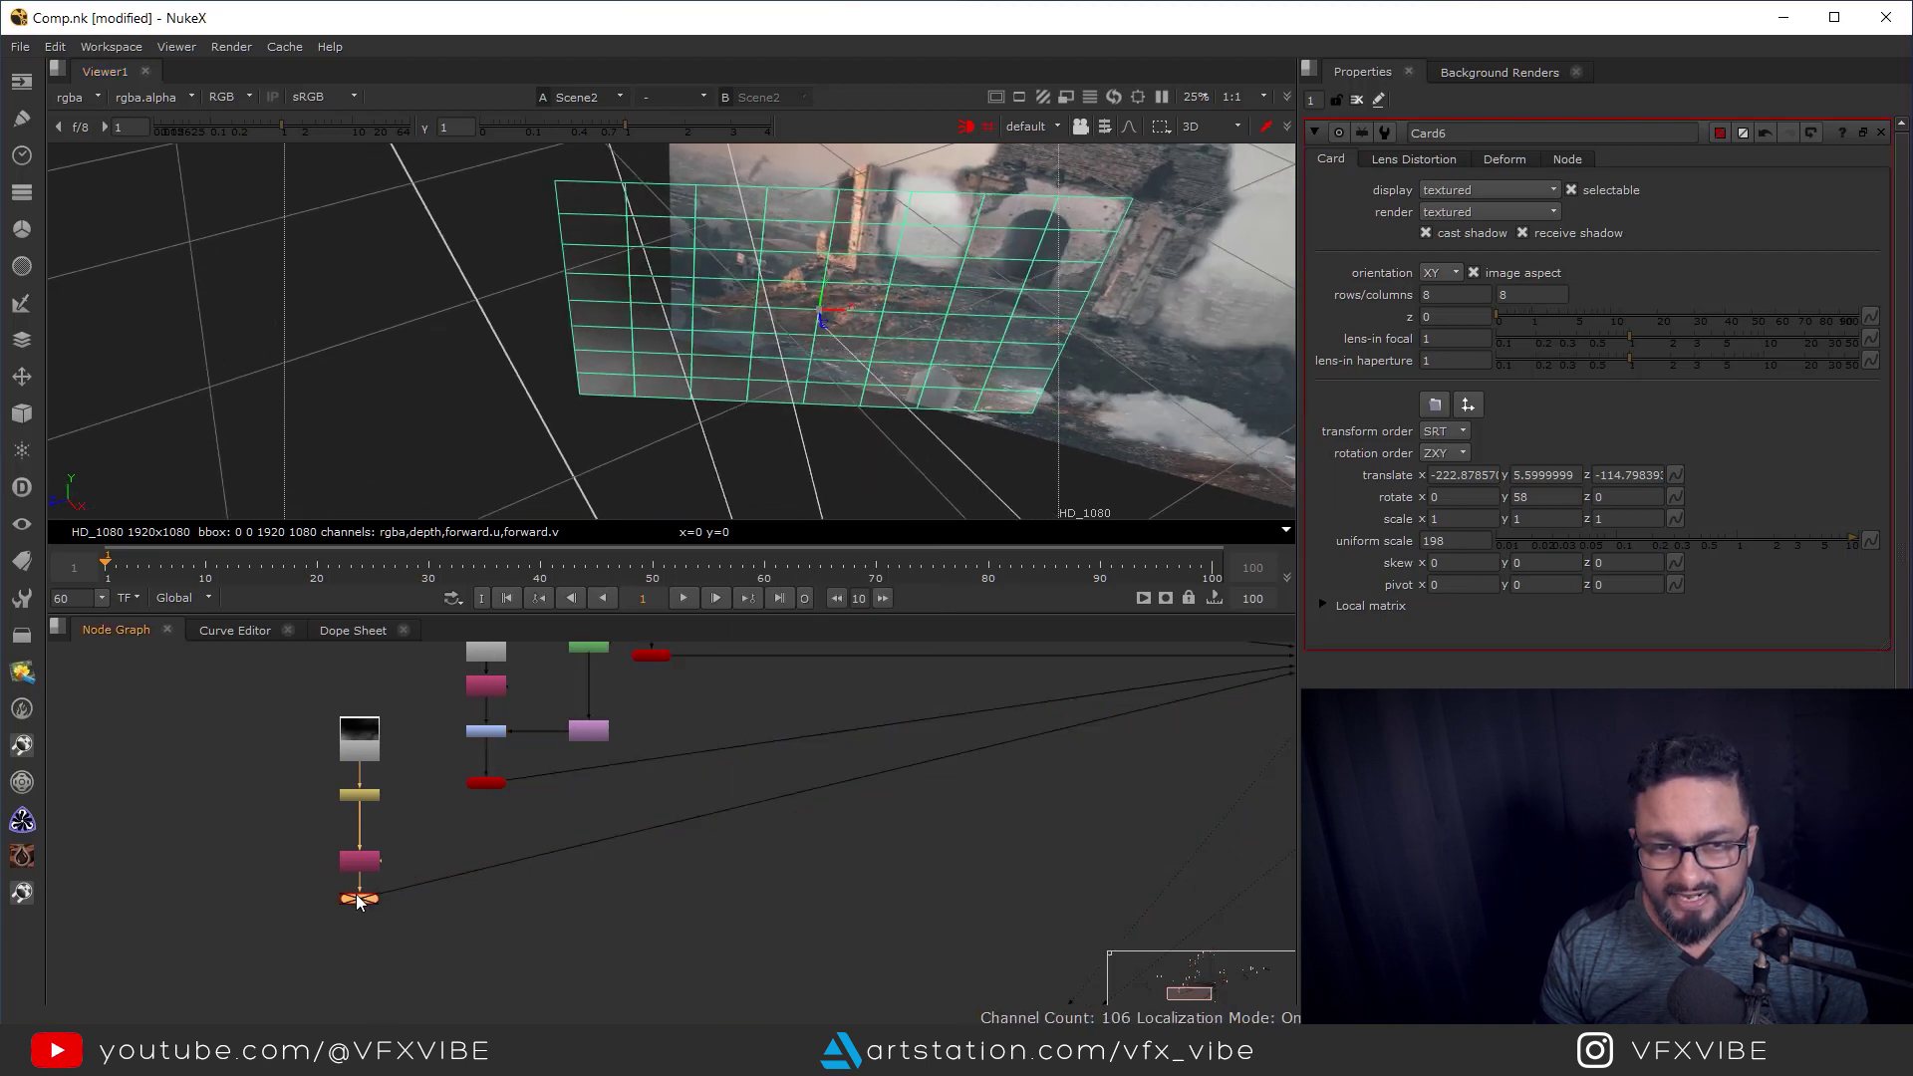
key(f)
Display the Castle.png Read node at the start of the castle branch and inspect the image up close.
scroll(890, 775, down, 6)
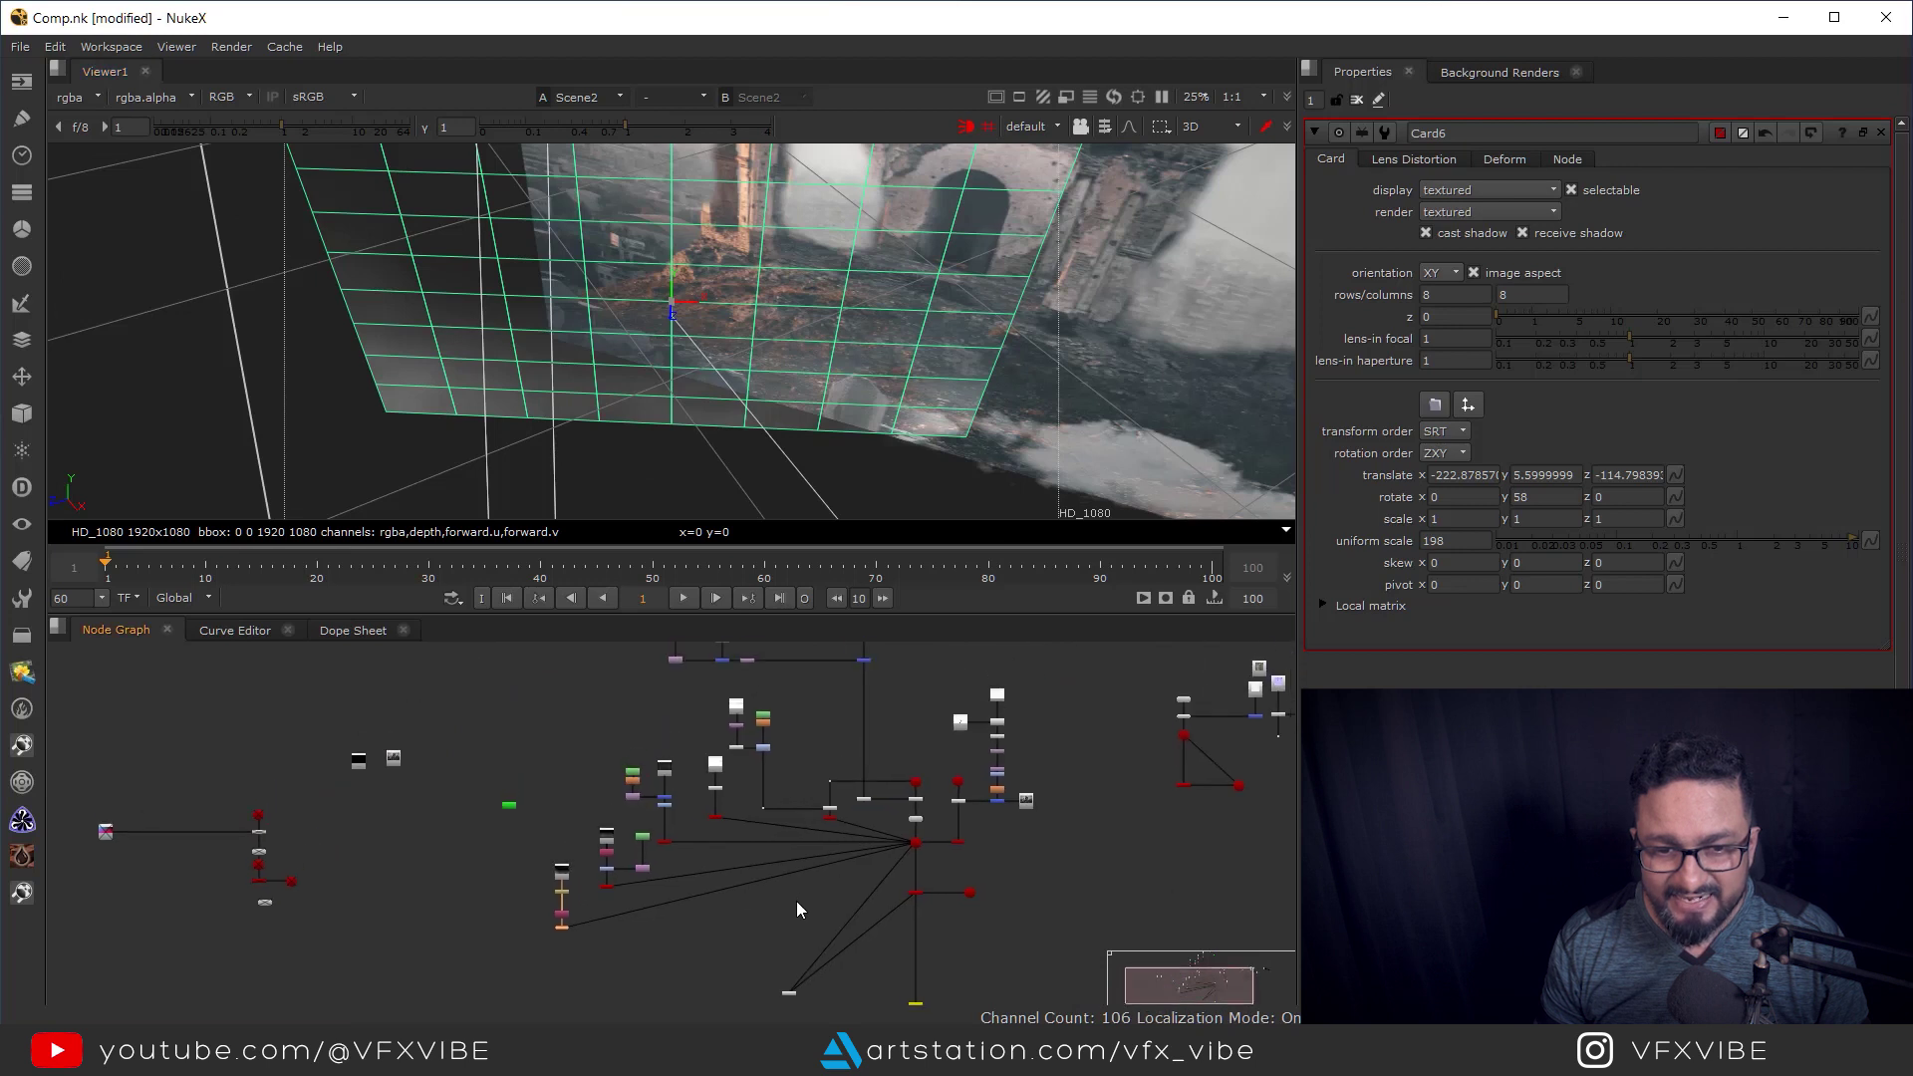
middle_drag(809, 746, 812, 860)
scroll(837, 731, up, 5)
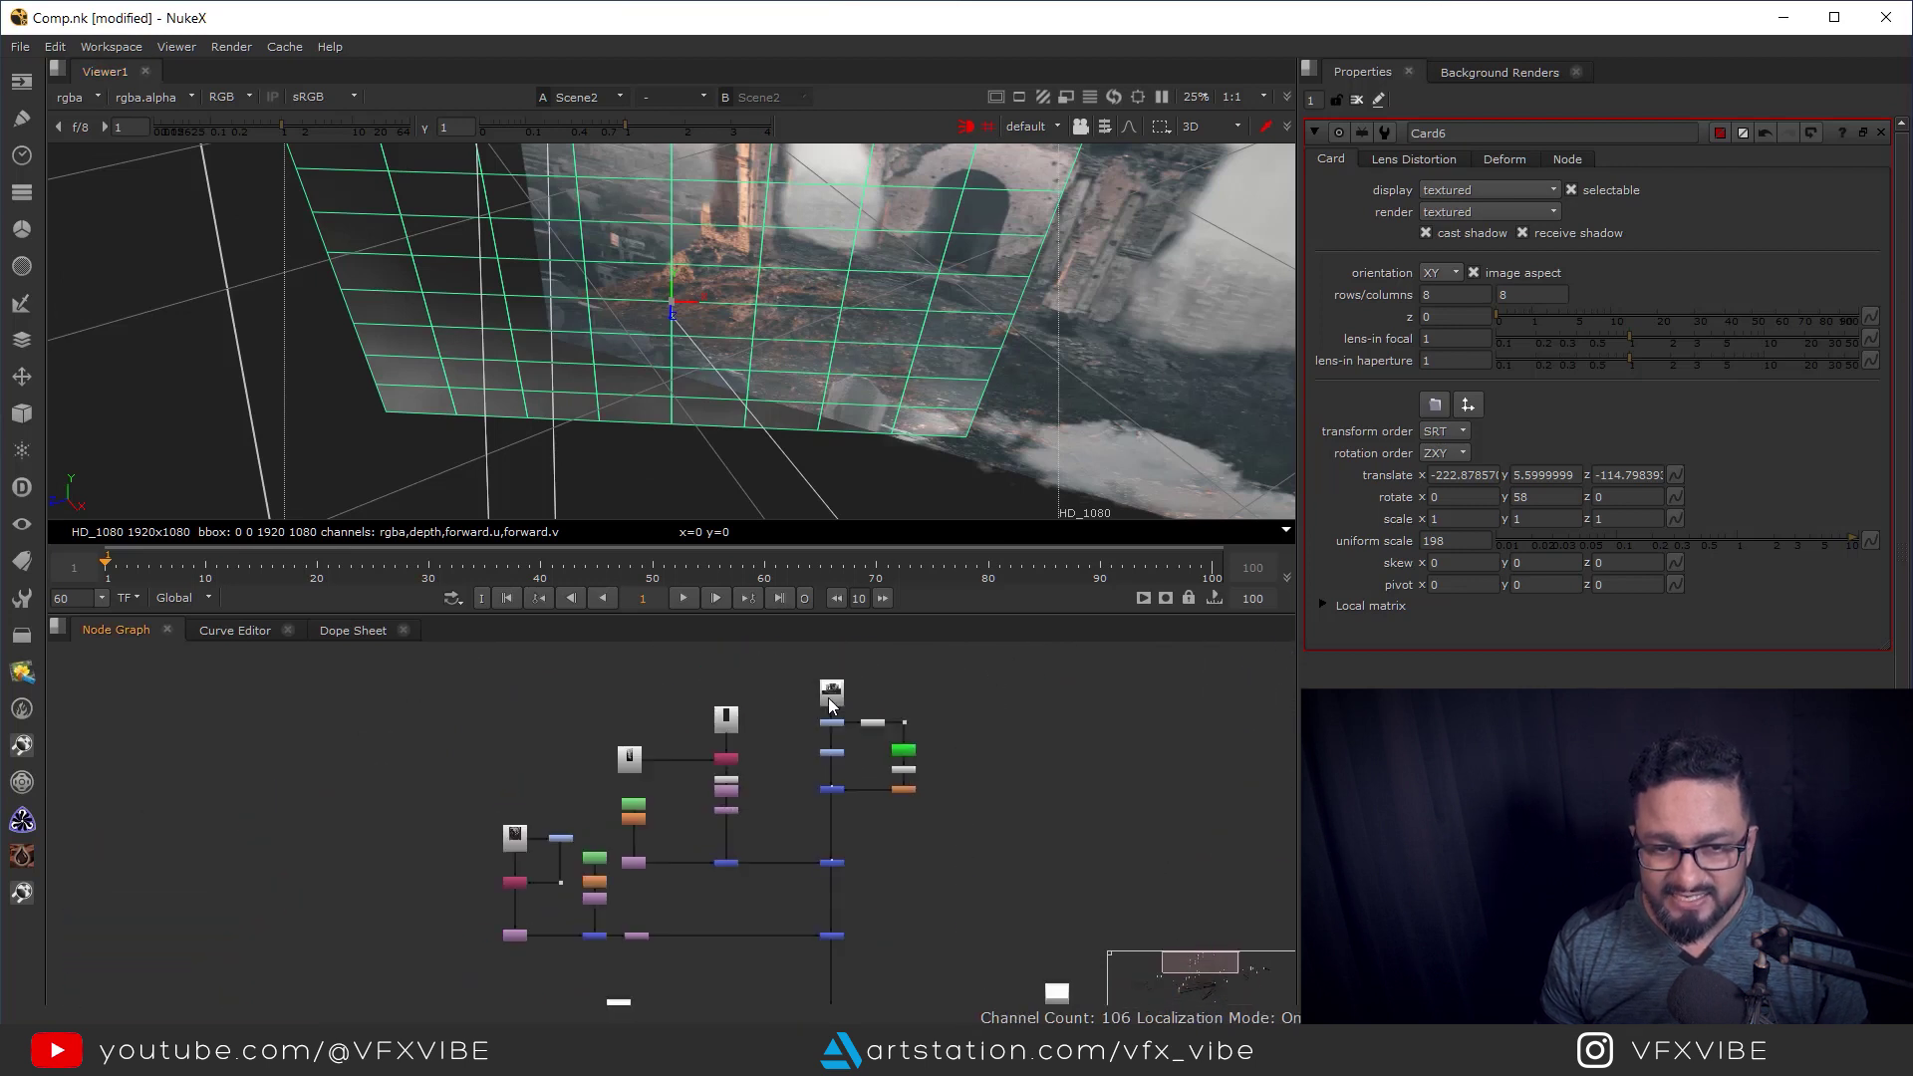
click(828, 698)
key(1)
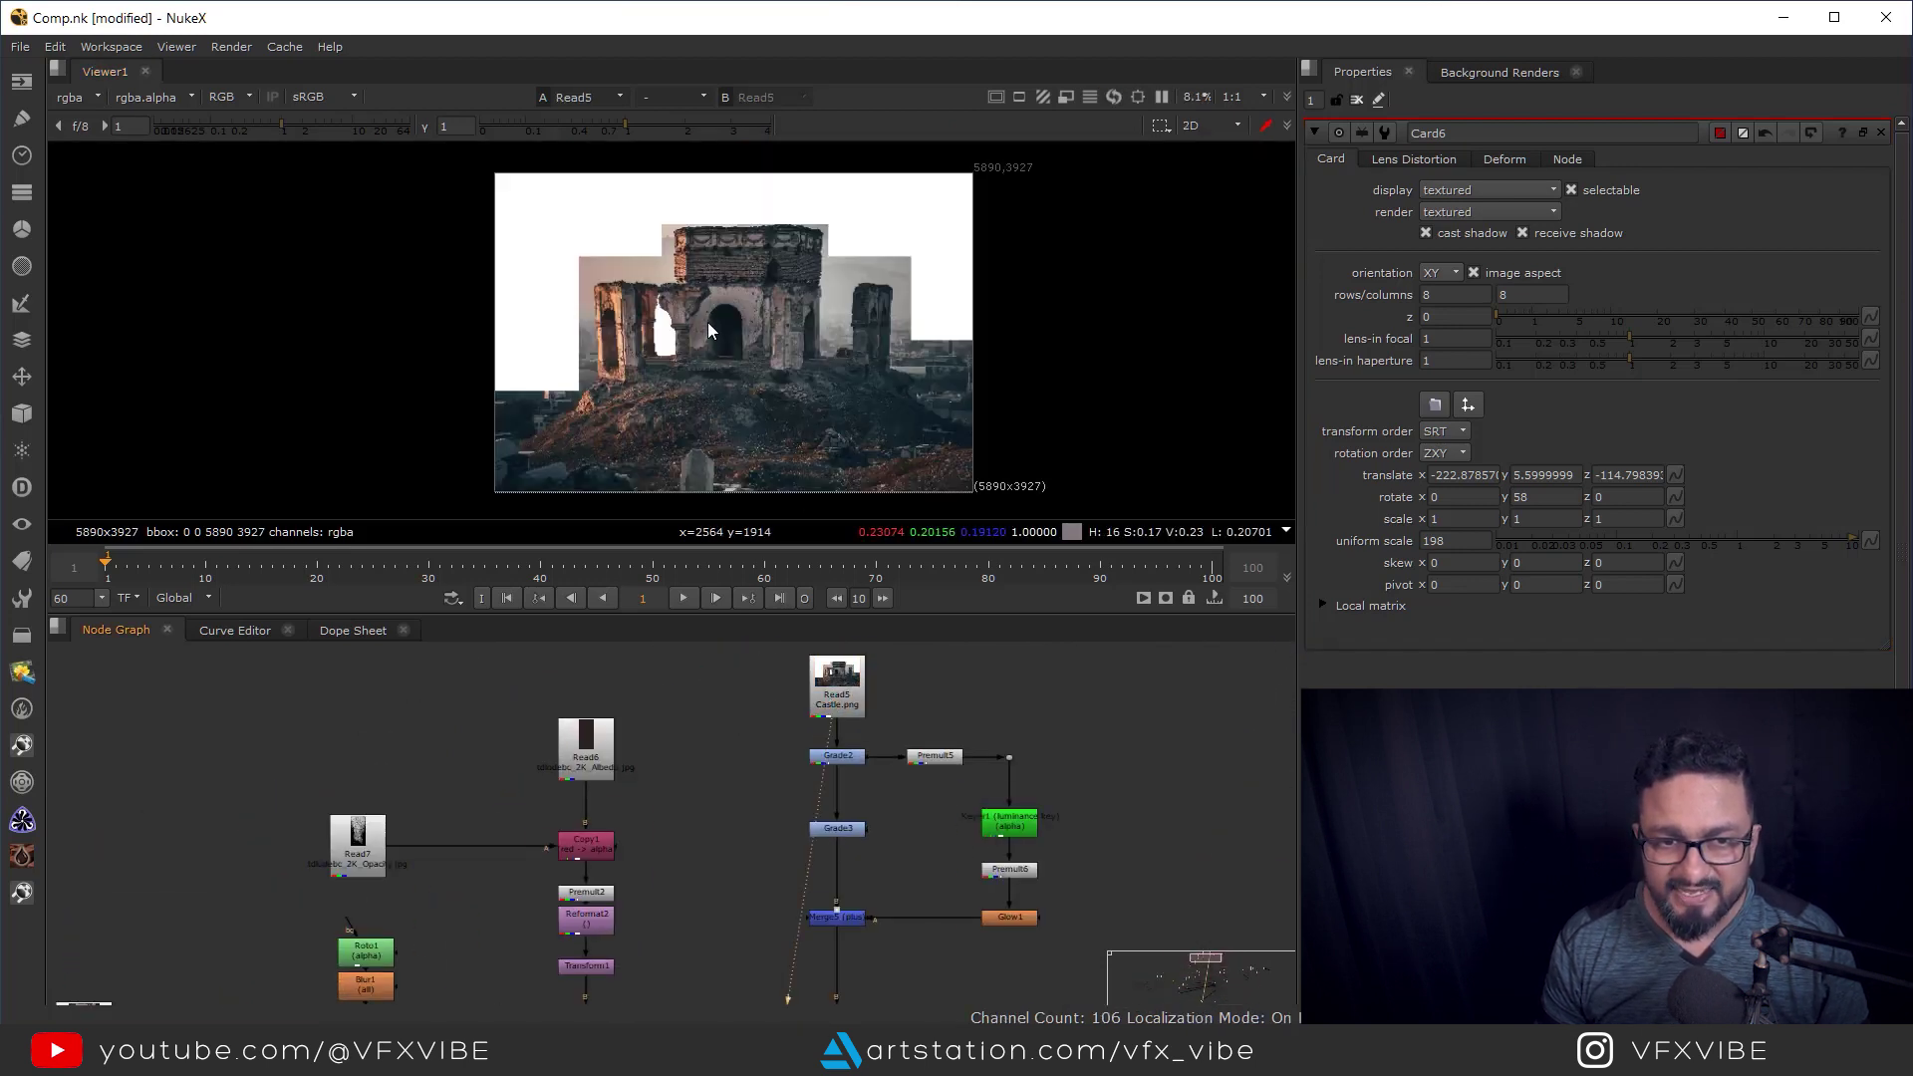
scroll(707, 320, up, 4)
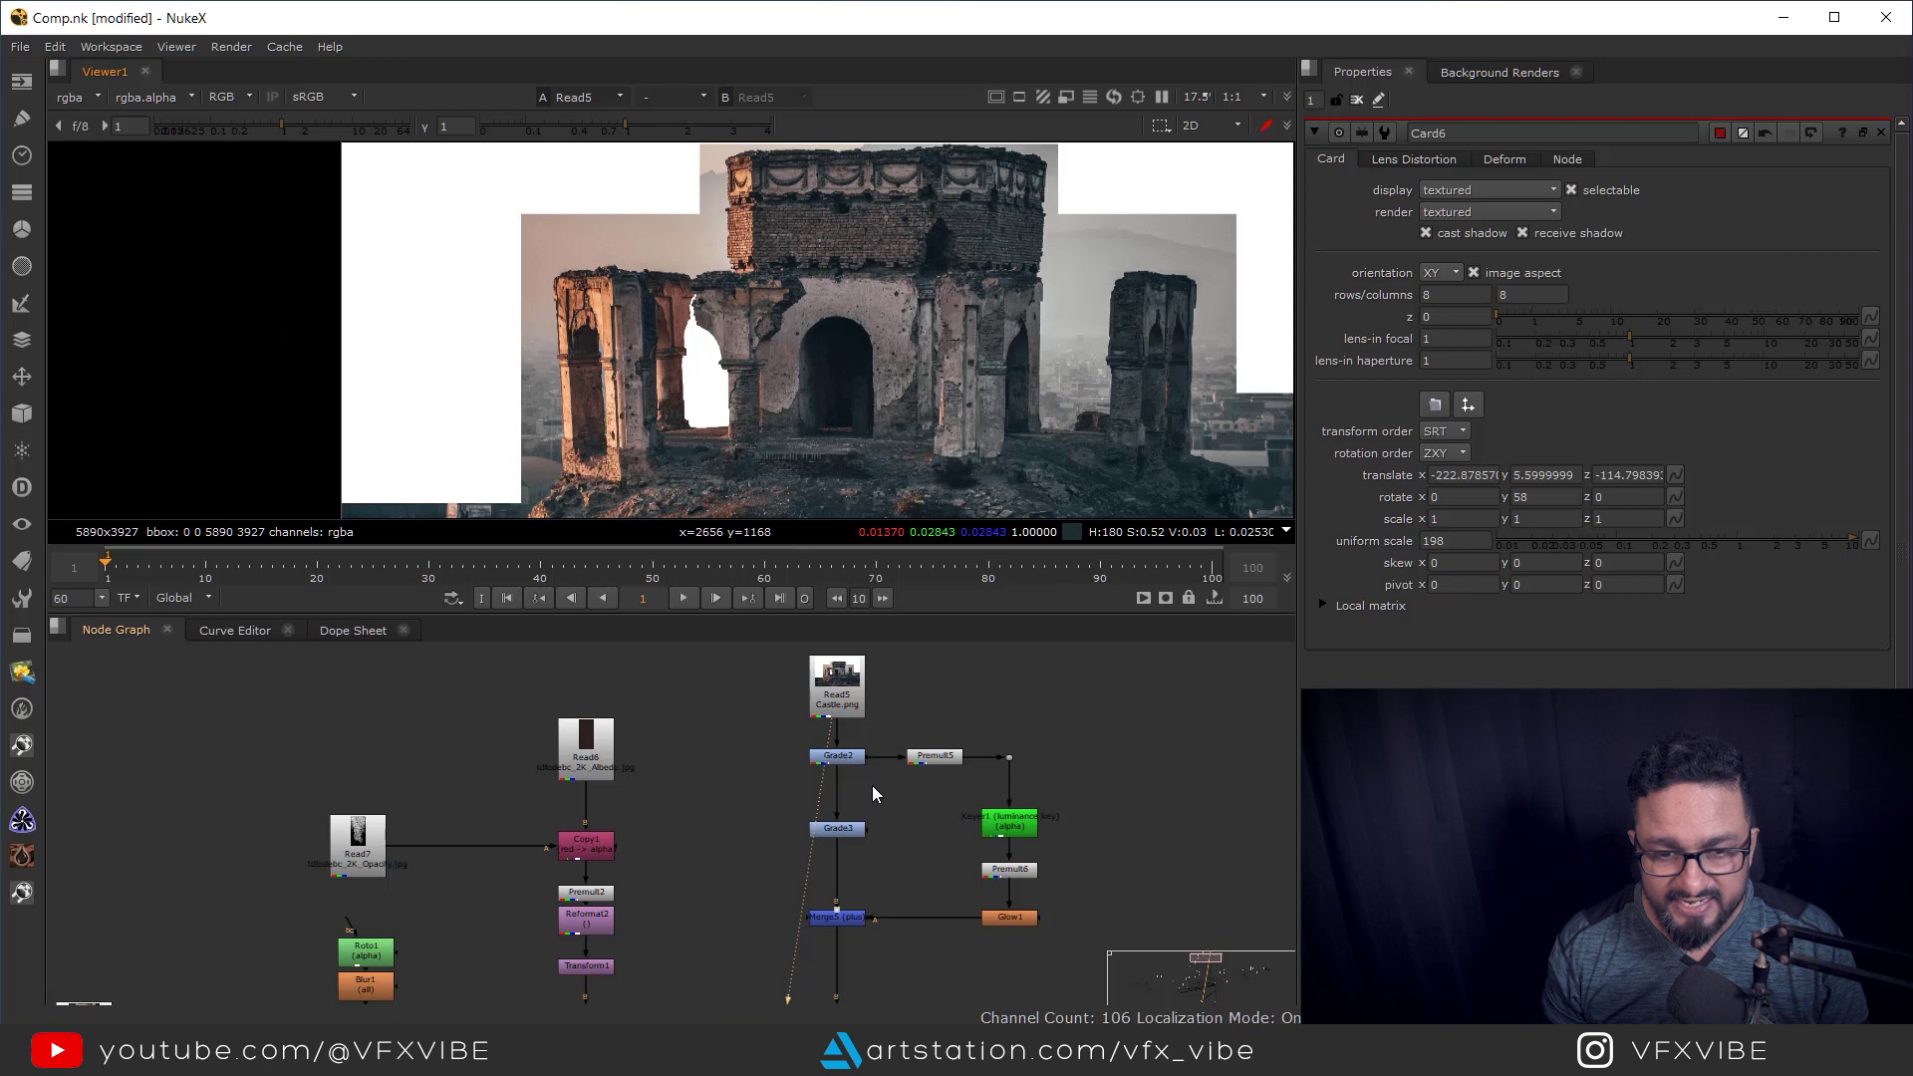
Display the 2K Albedo texture in Read6 and the matching Opacity texture in Read7.
middle_drag(580, 802, 649, 744)
click(655, 709)
key(1)
key(f)
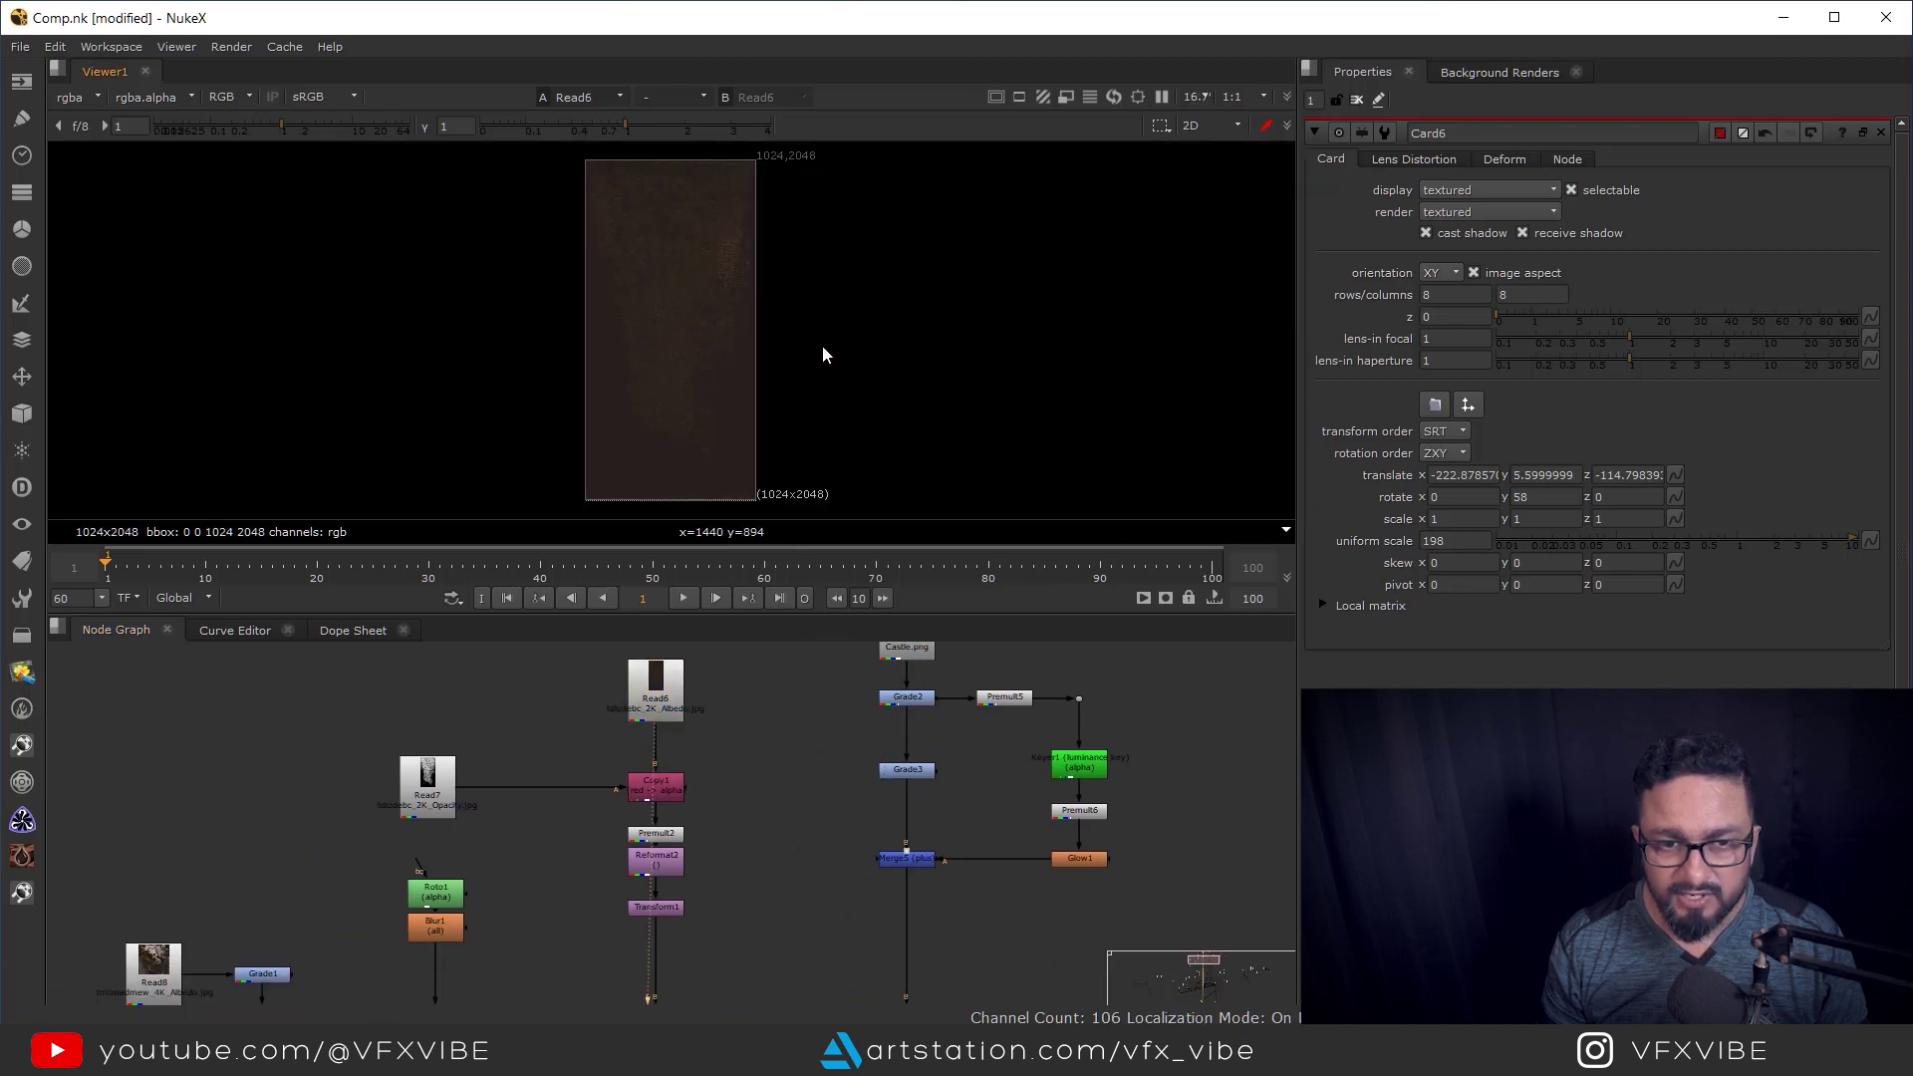
scroll(427, 787, up, 2)
click(427, 787)
key(1)
View the texture branch node by node through Copy1, Premult2, Reformat2 and Transform1.
click(765, 799)
key(1)
click(760, 862)
key(1)
middle_drag(769, 902, 785, 774)
click(785, 774)
key(1)
click(780, 839)
key(1)
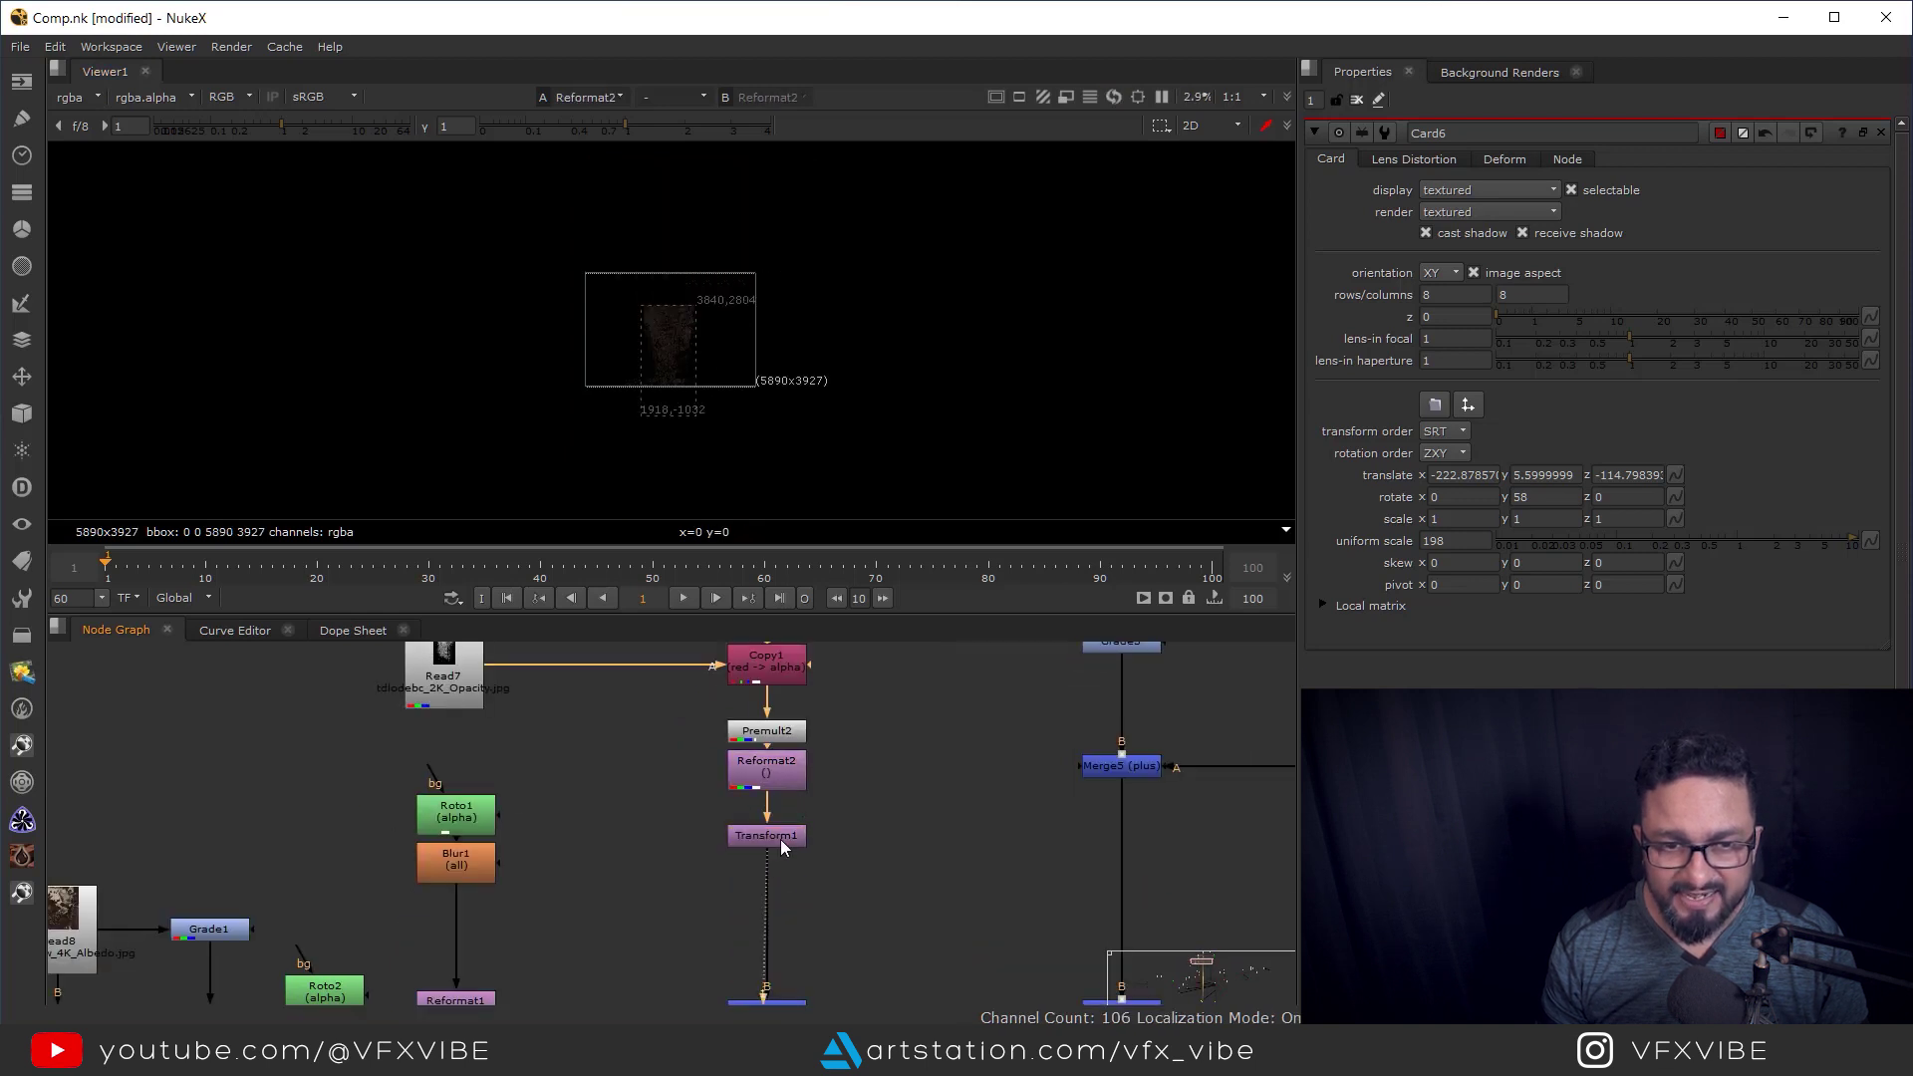
Display the Merge5 node, where the glow is added to the castle branch.
middle_drag(868, 906, 749, 780)
scroll(697, 847, down, 2)
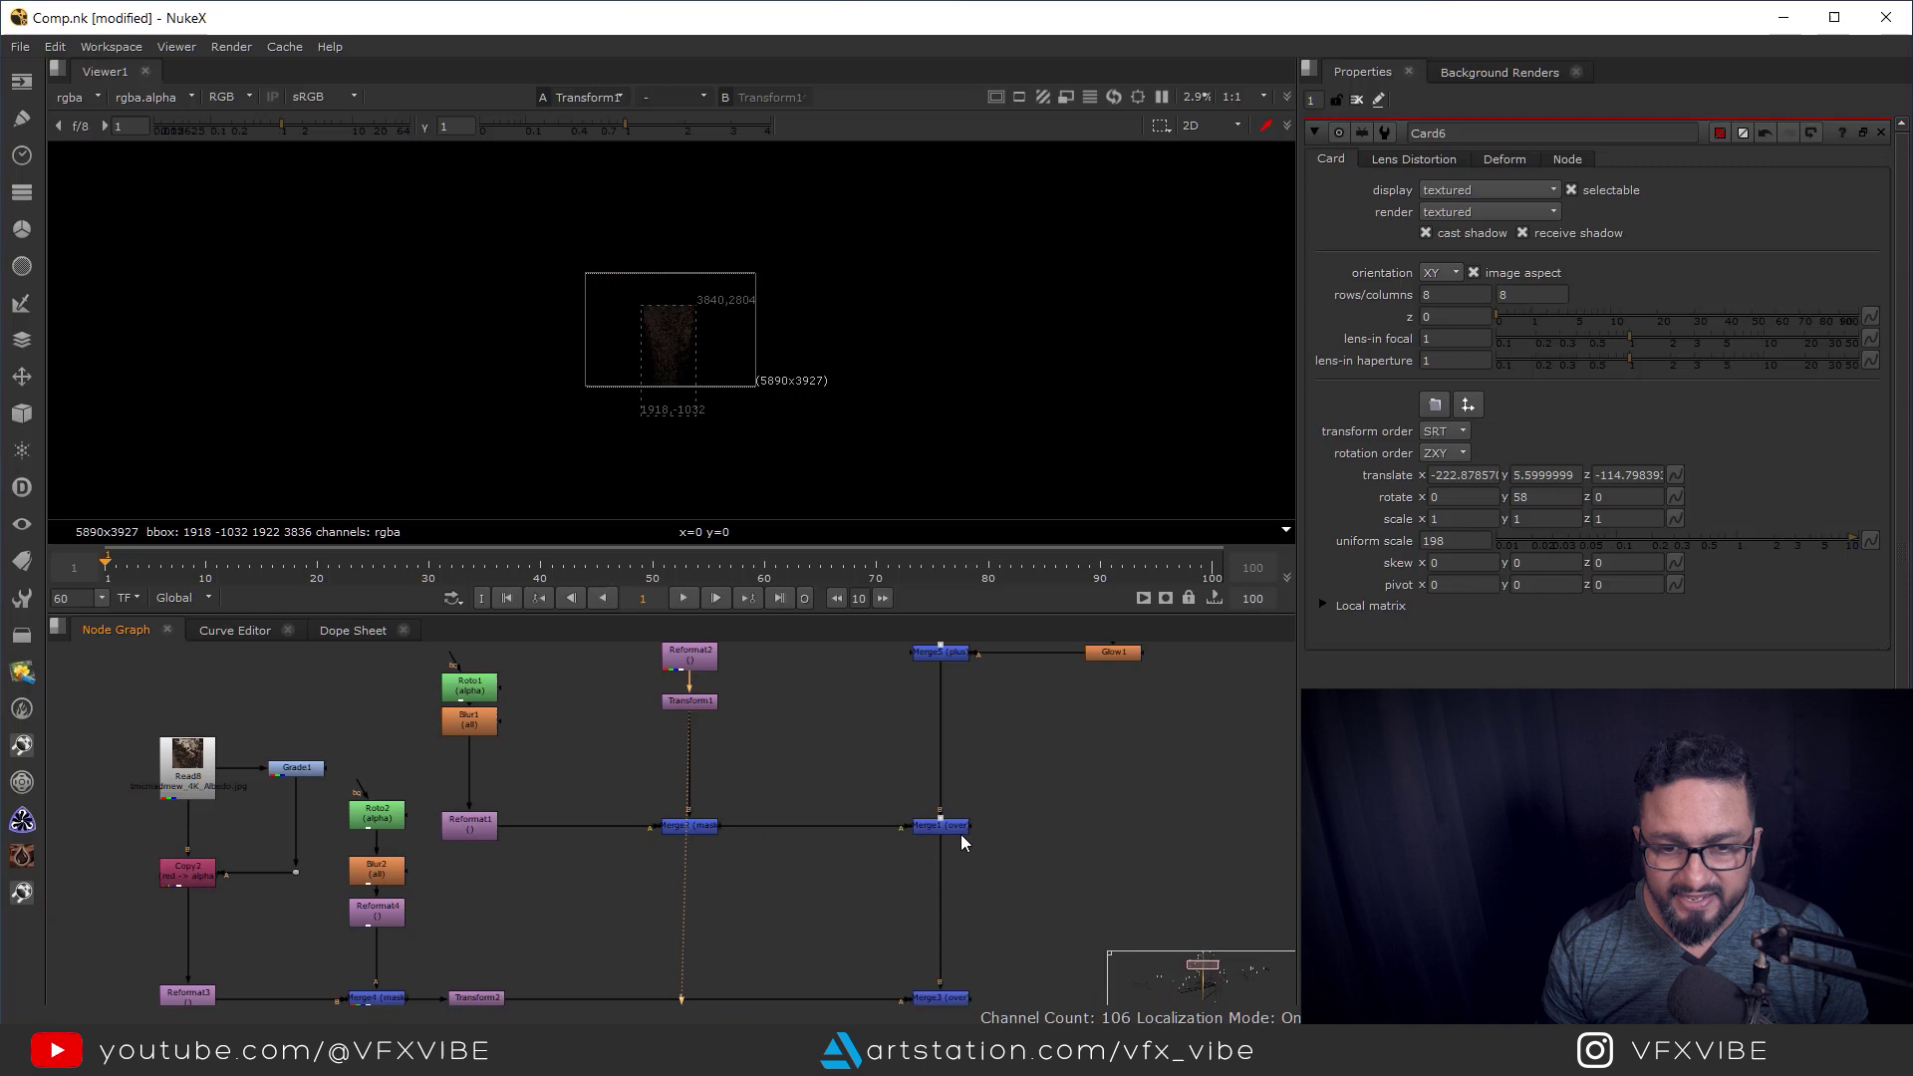
click(952, 651)
key(1)
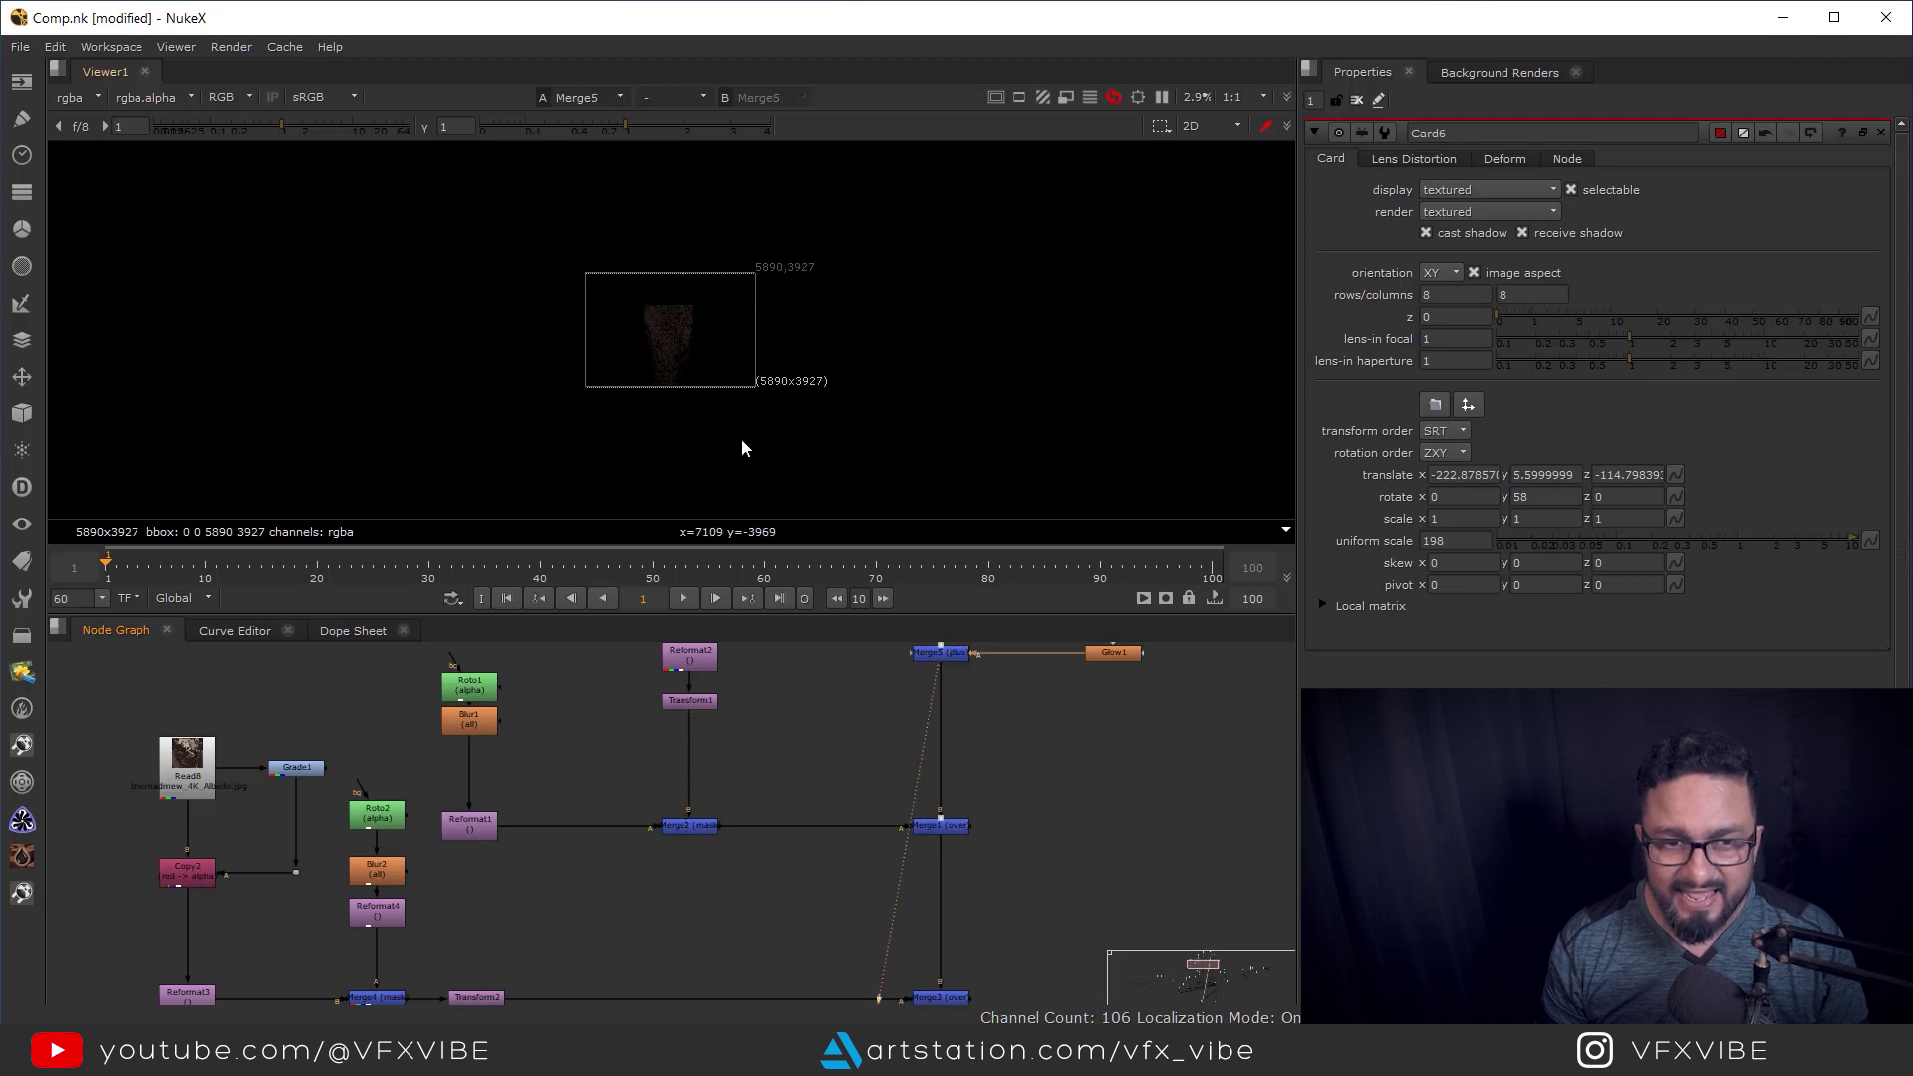
Inspect the Merge5 result up close and compare it with the downstream Merge1 node in the castle branch.
scroll(655, 285, up, 10)
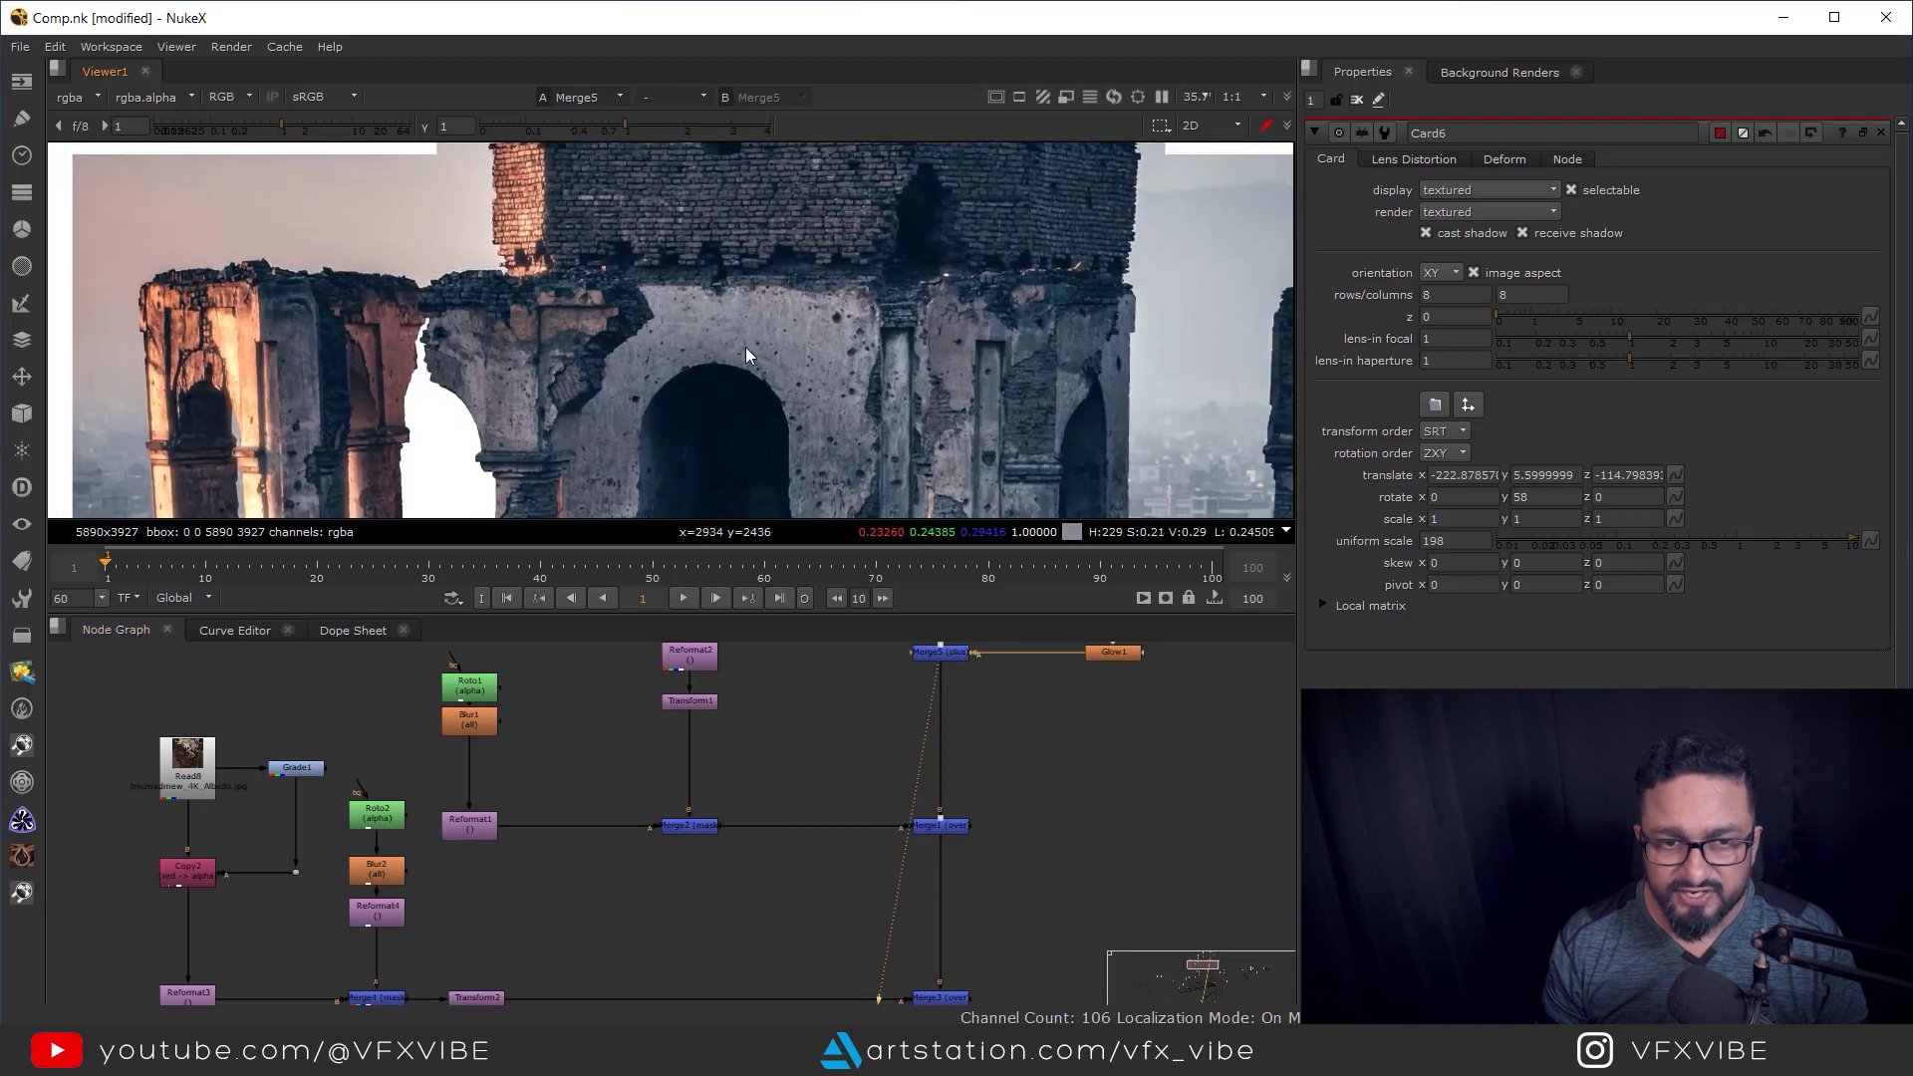
click(944, 827)
key(2)
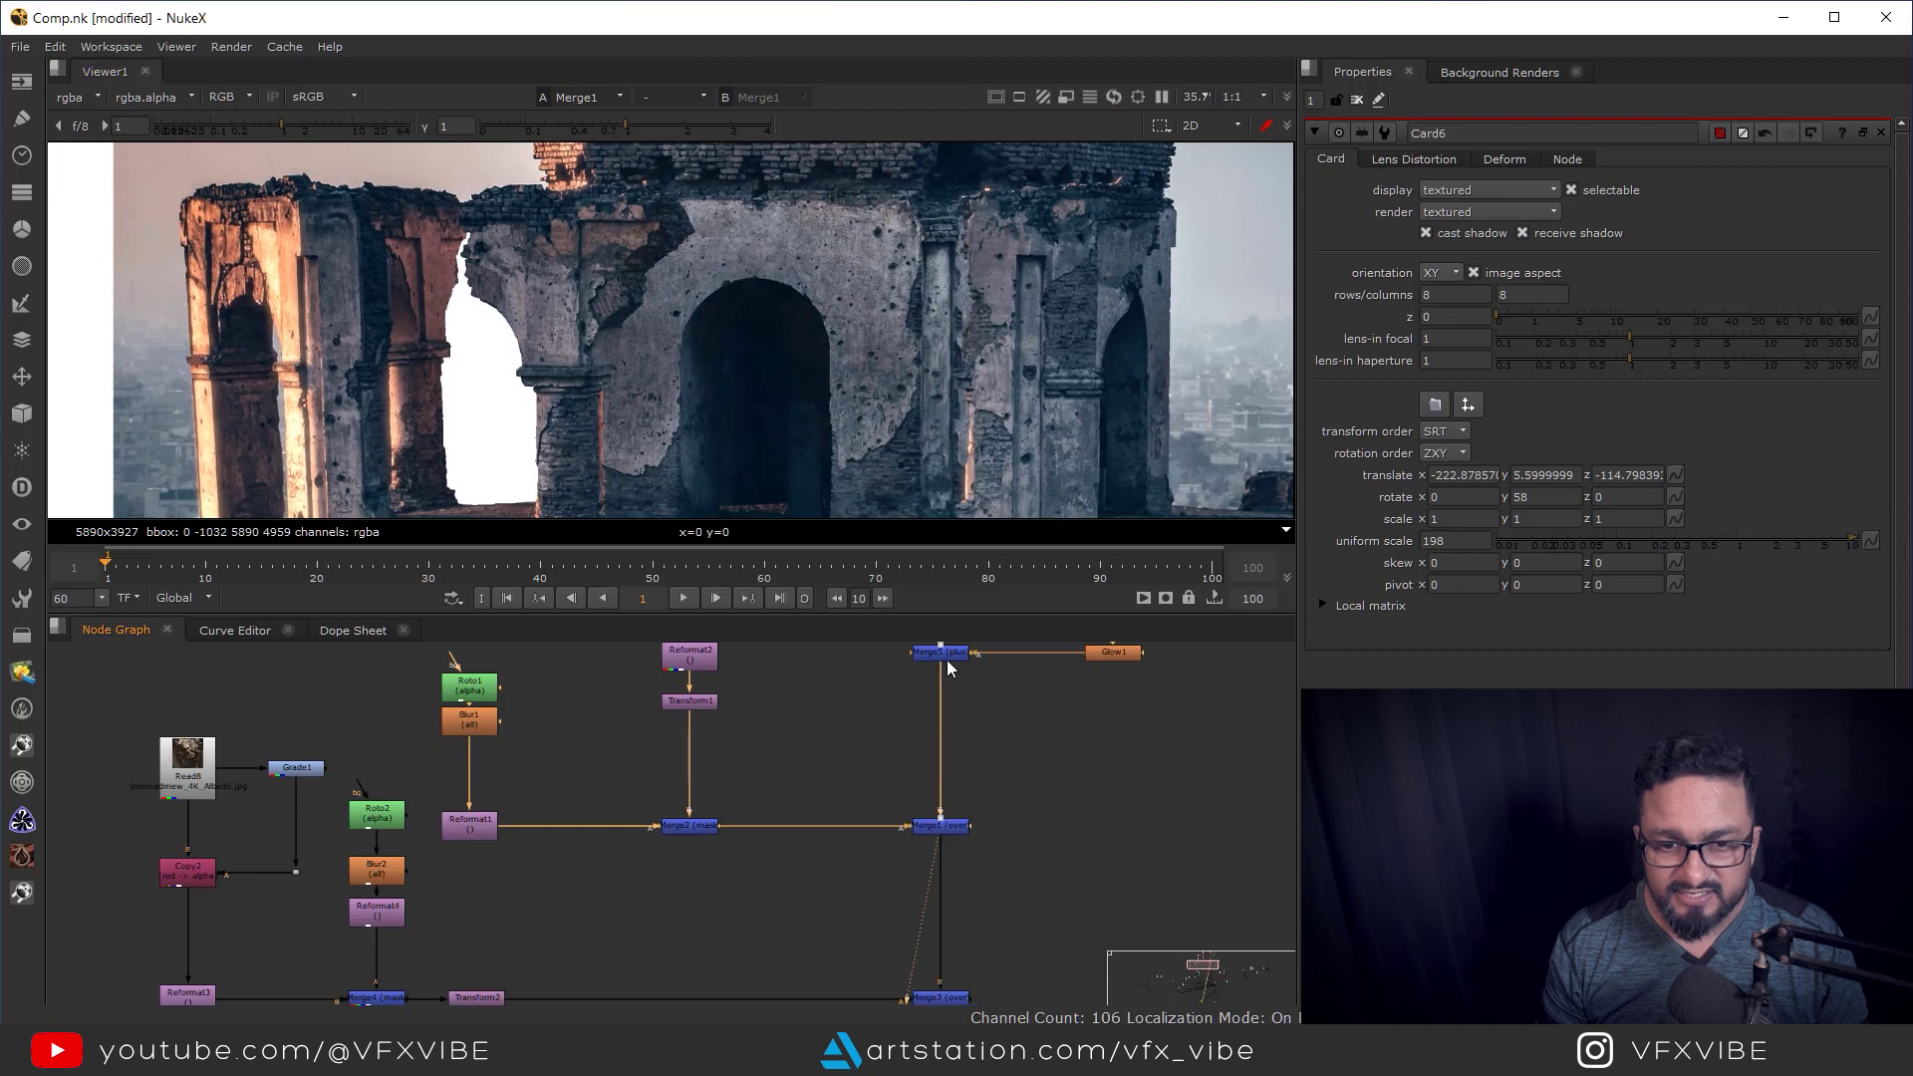
key(2)
key(1)
key(2)
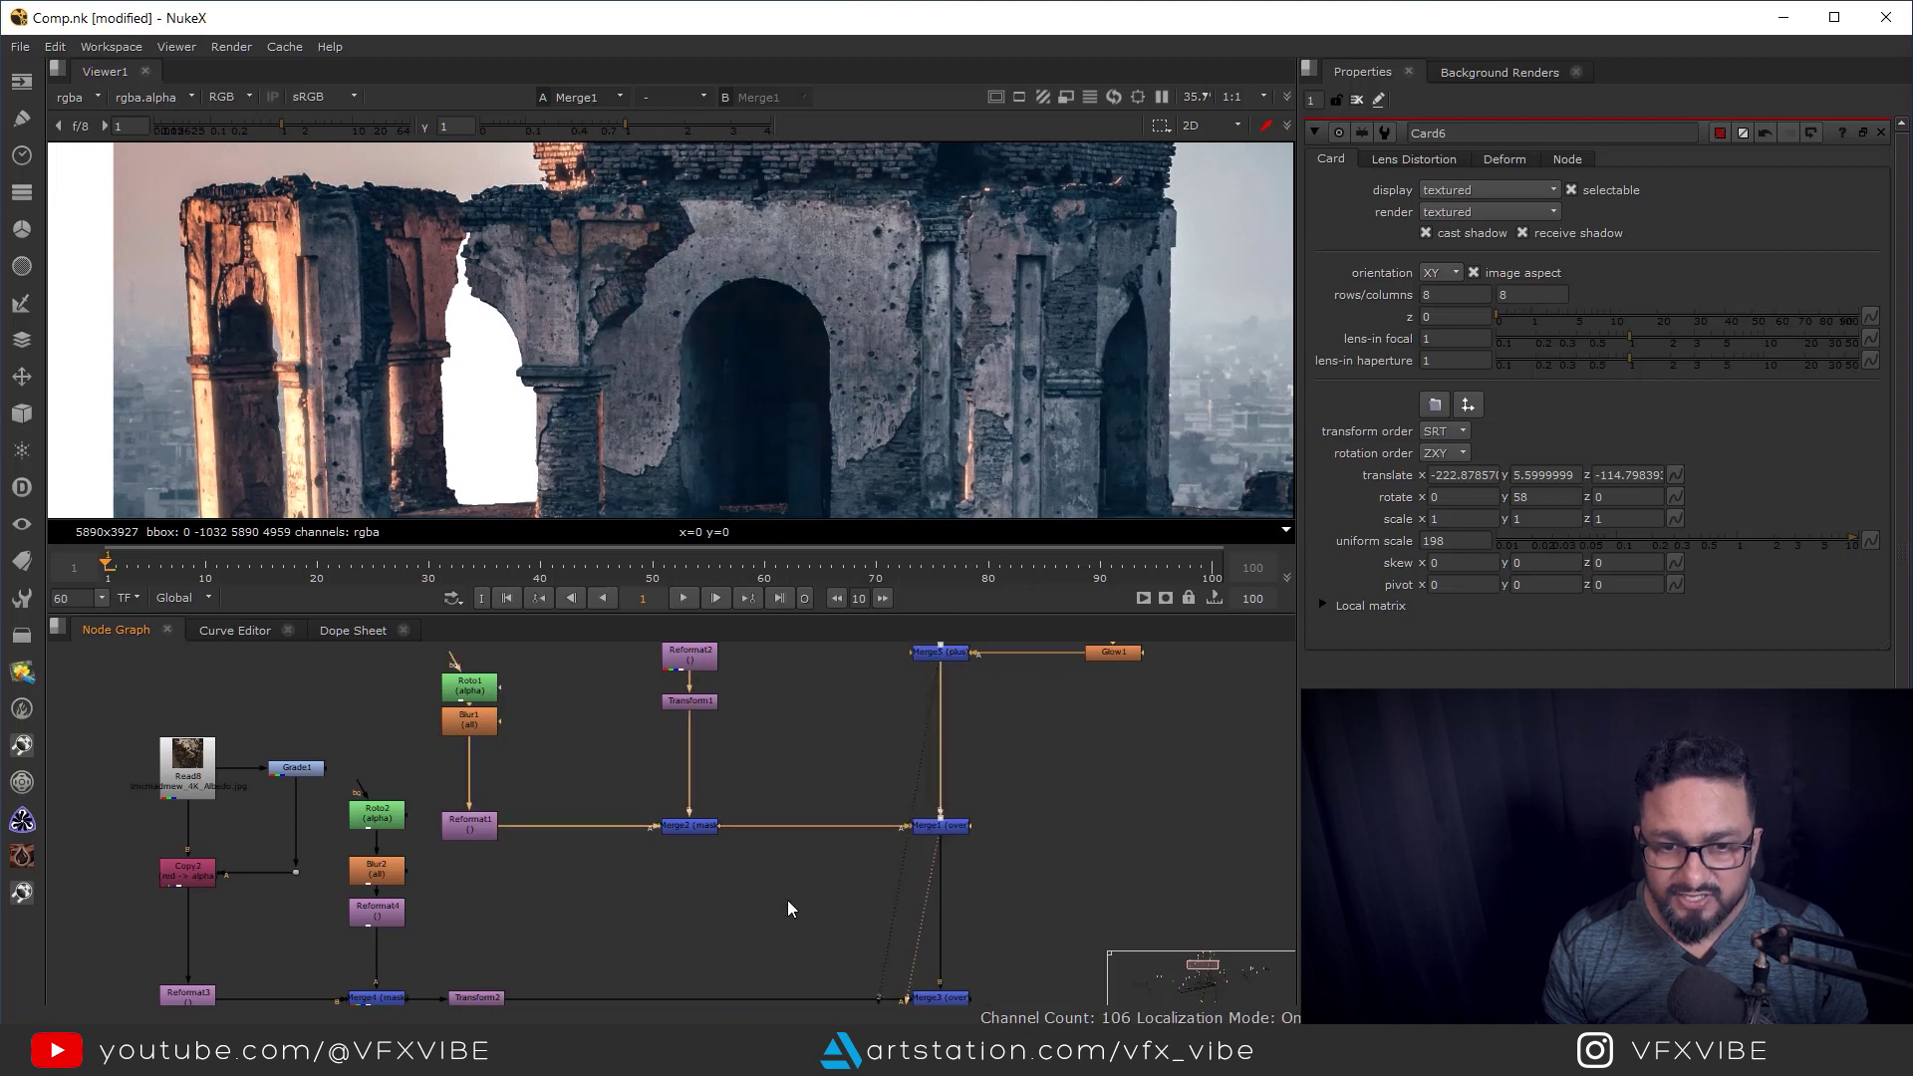
Display the castle branch at Merge3, followed by the premultiplied castle at Premult1.
middle_drag(787, 900, 812, 701)
drag(1051, 765, 893, 871)
key(1)
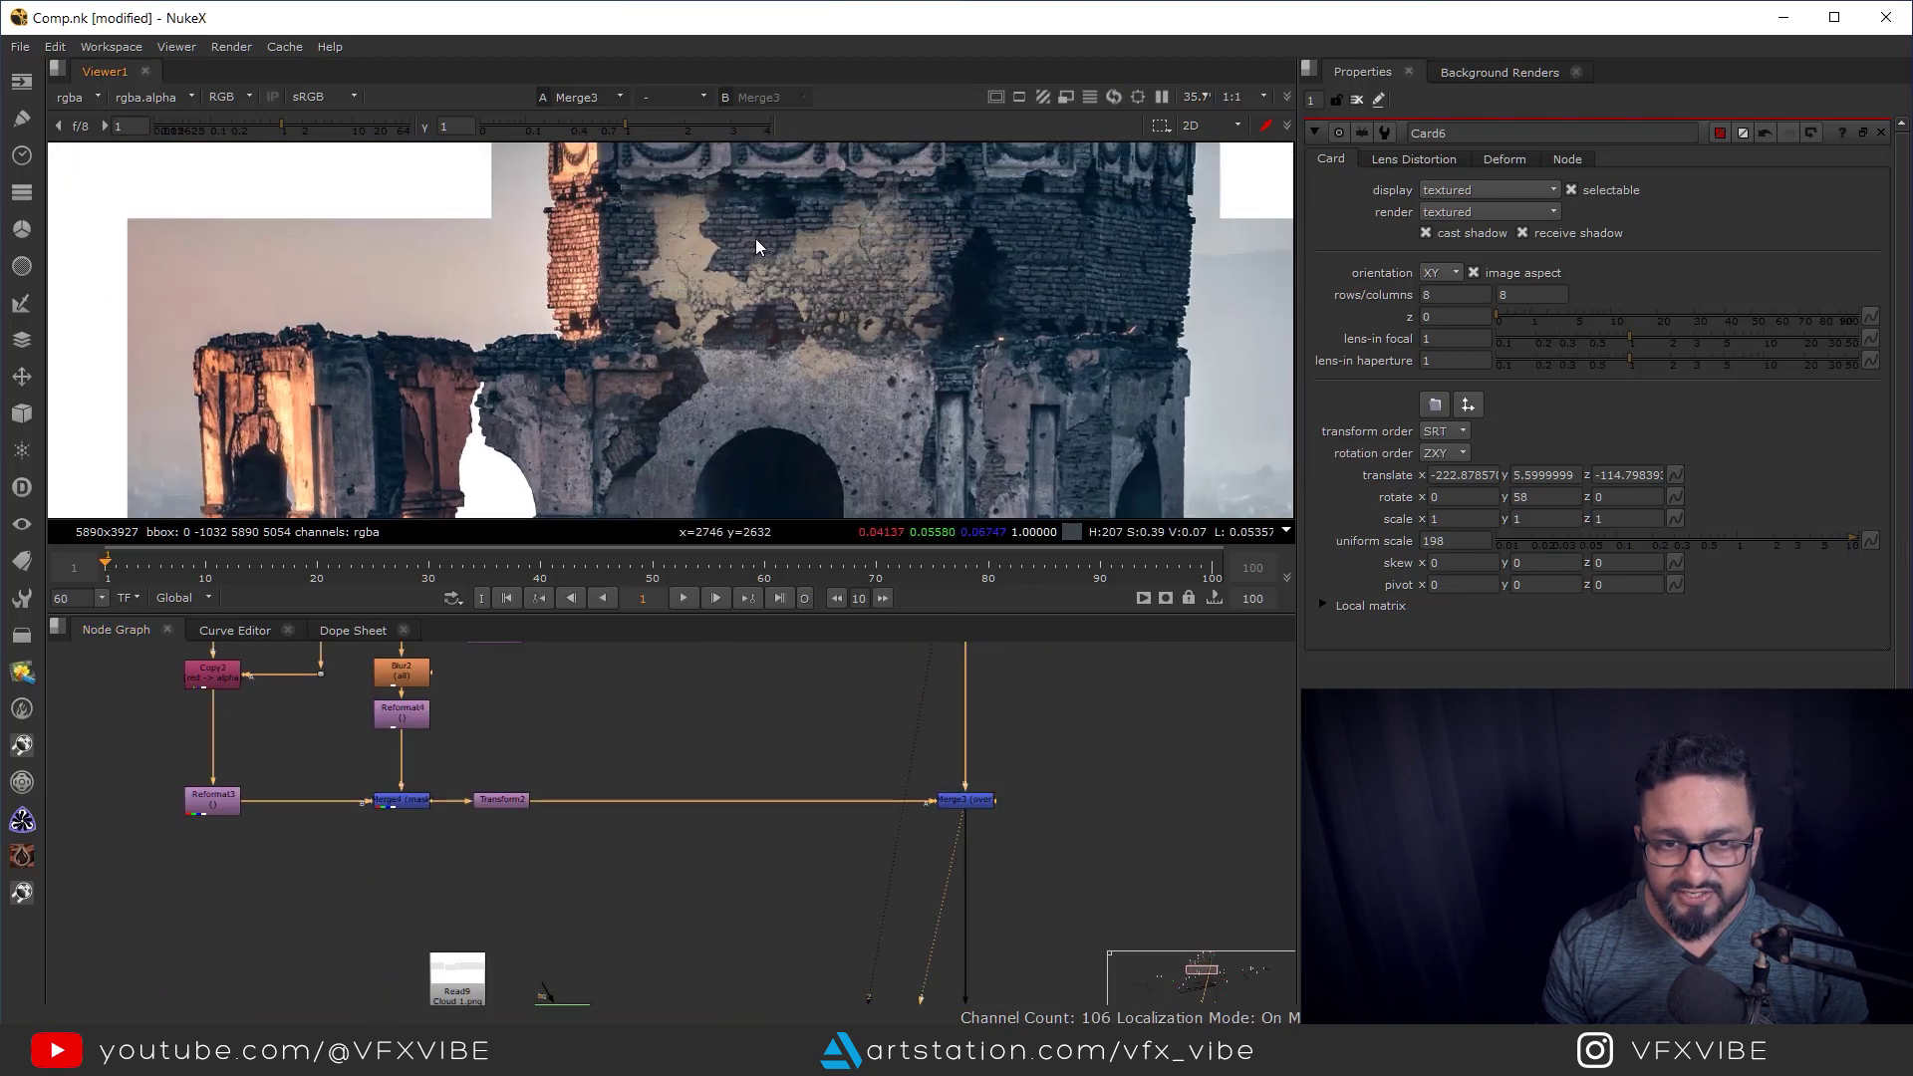
scroll(714, 797, down, 5)
scroll(750, 850, up, 3)
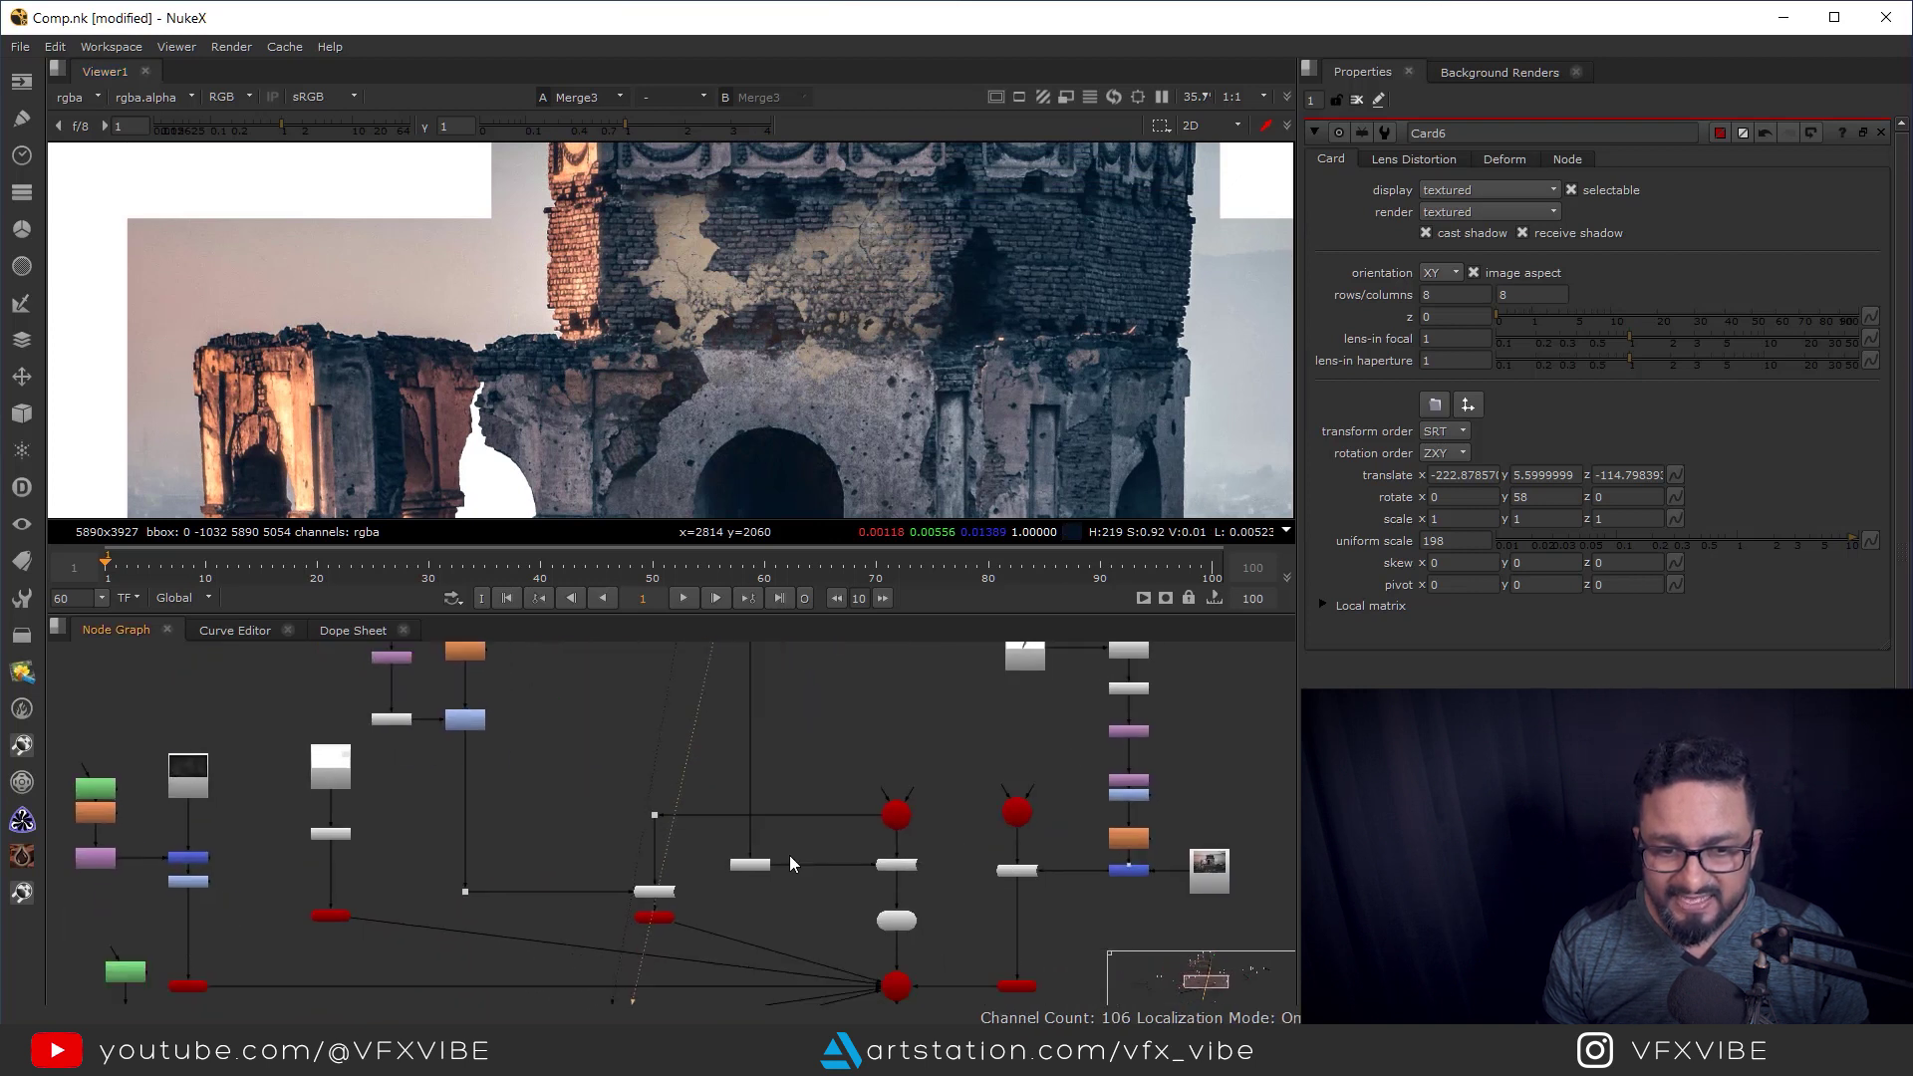
key(1)
click(900, 880)
scroll(887, 857, up, 2)
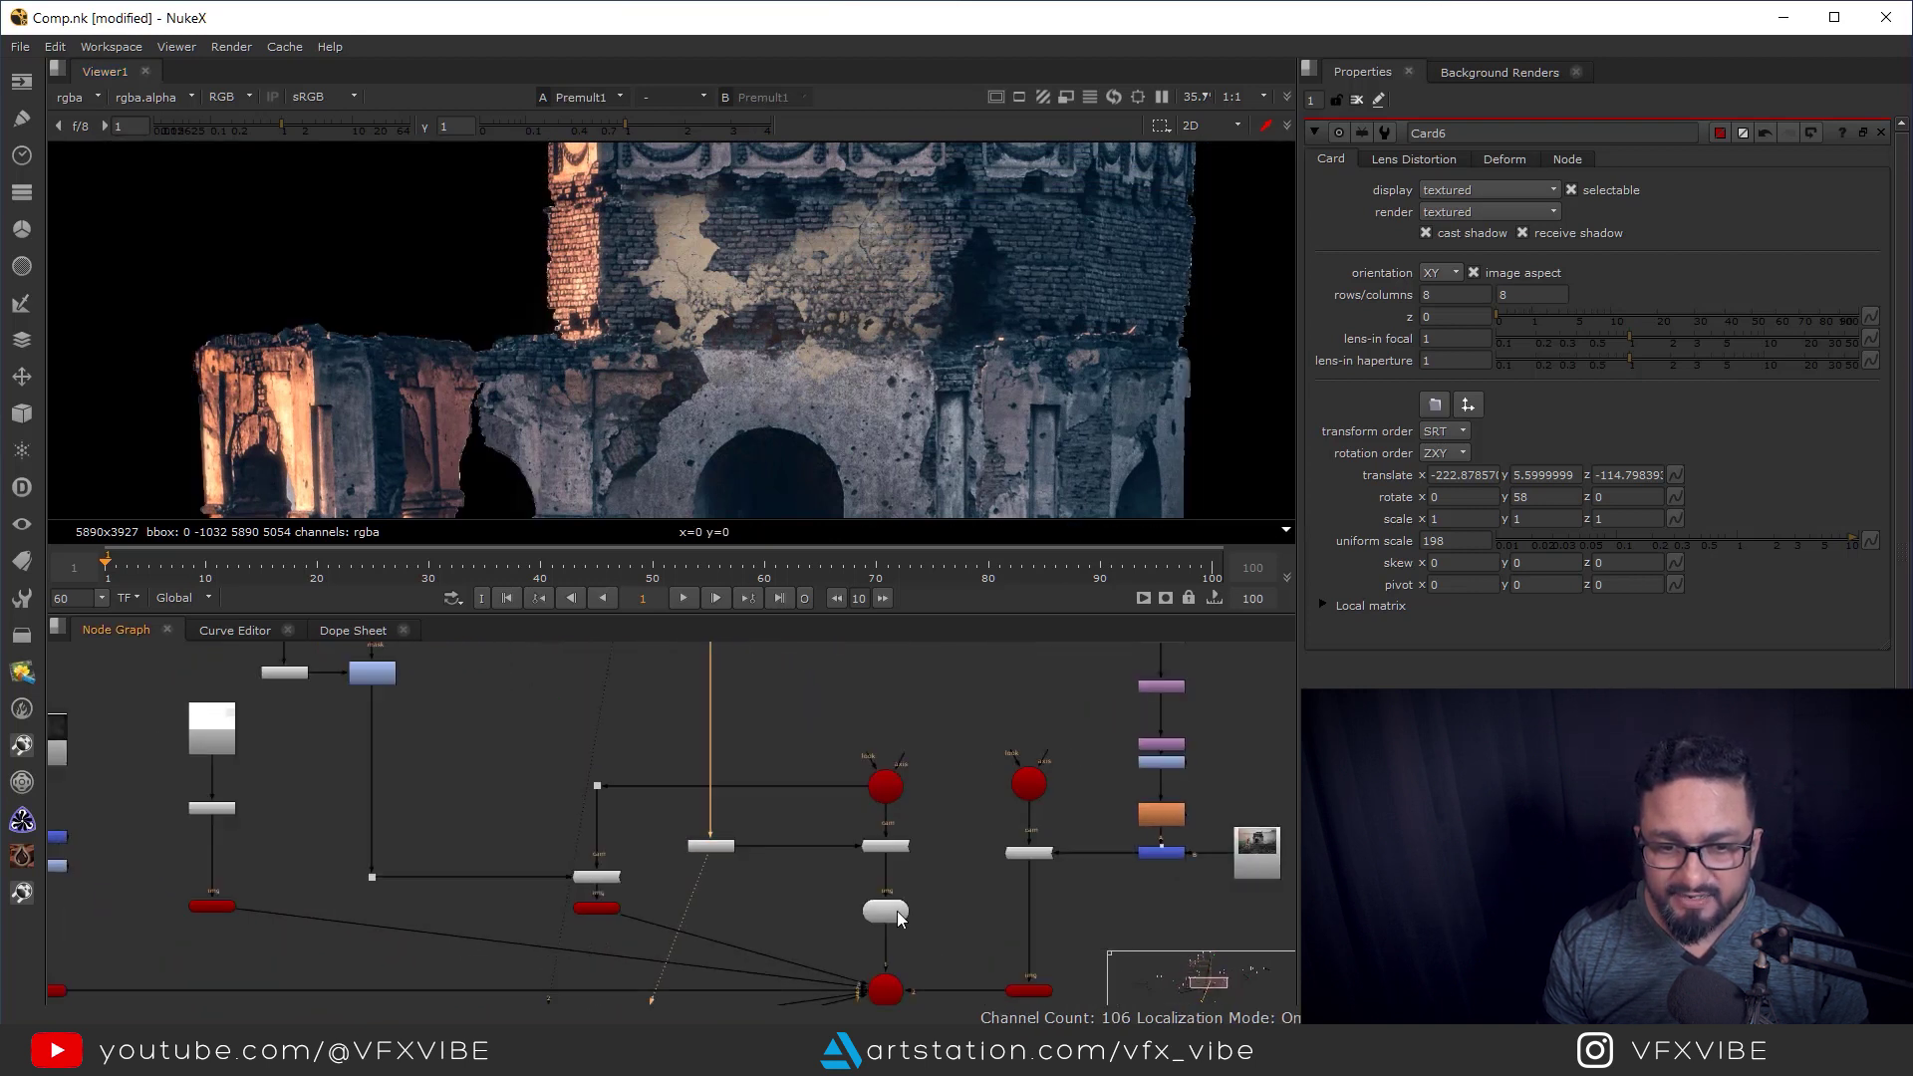
Display the ReadGeo3 mesh and orbit around the projected castle geometry in 3D.
click(886, 909)
key(1)
ctrl+drag(662, 229, 743, 431)
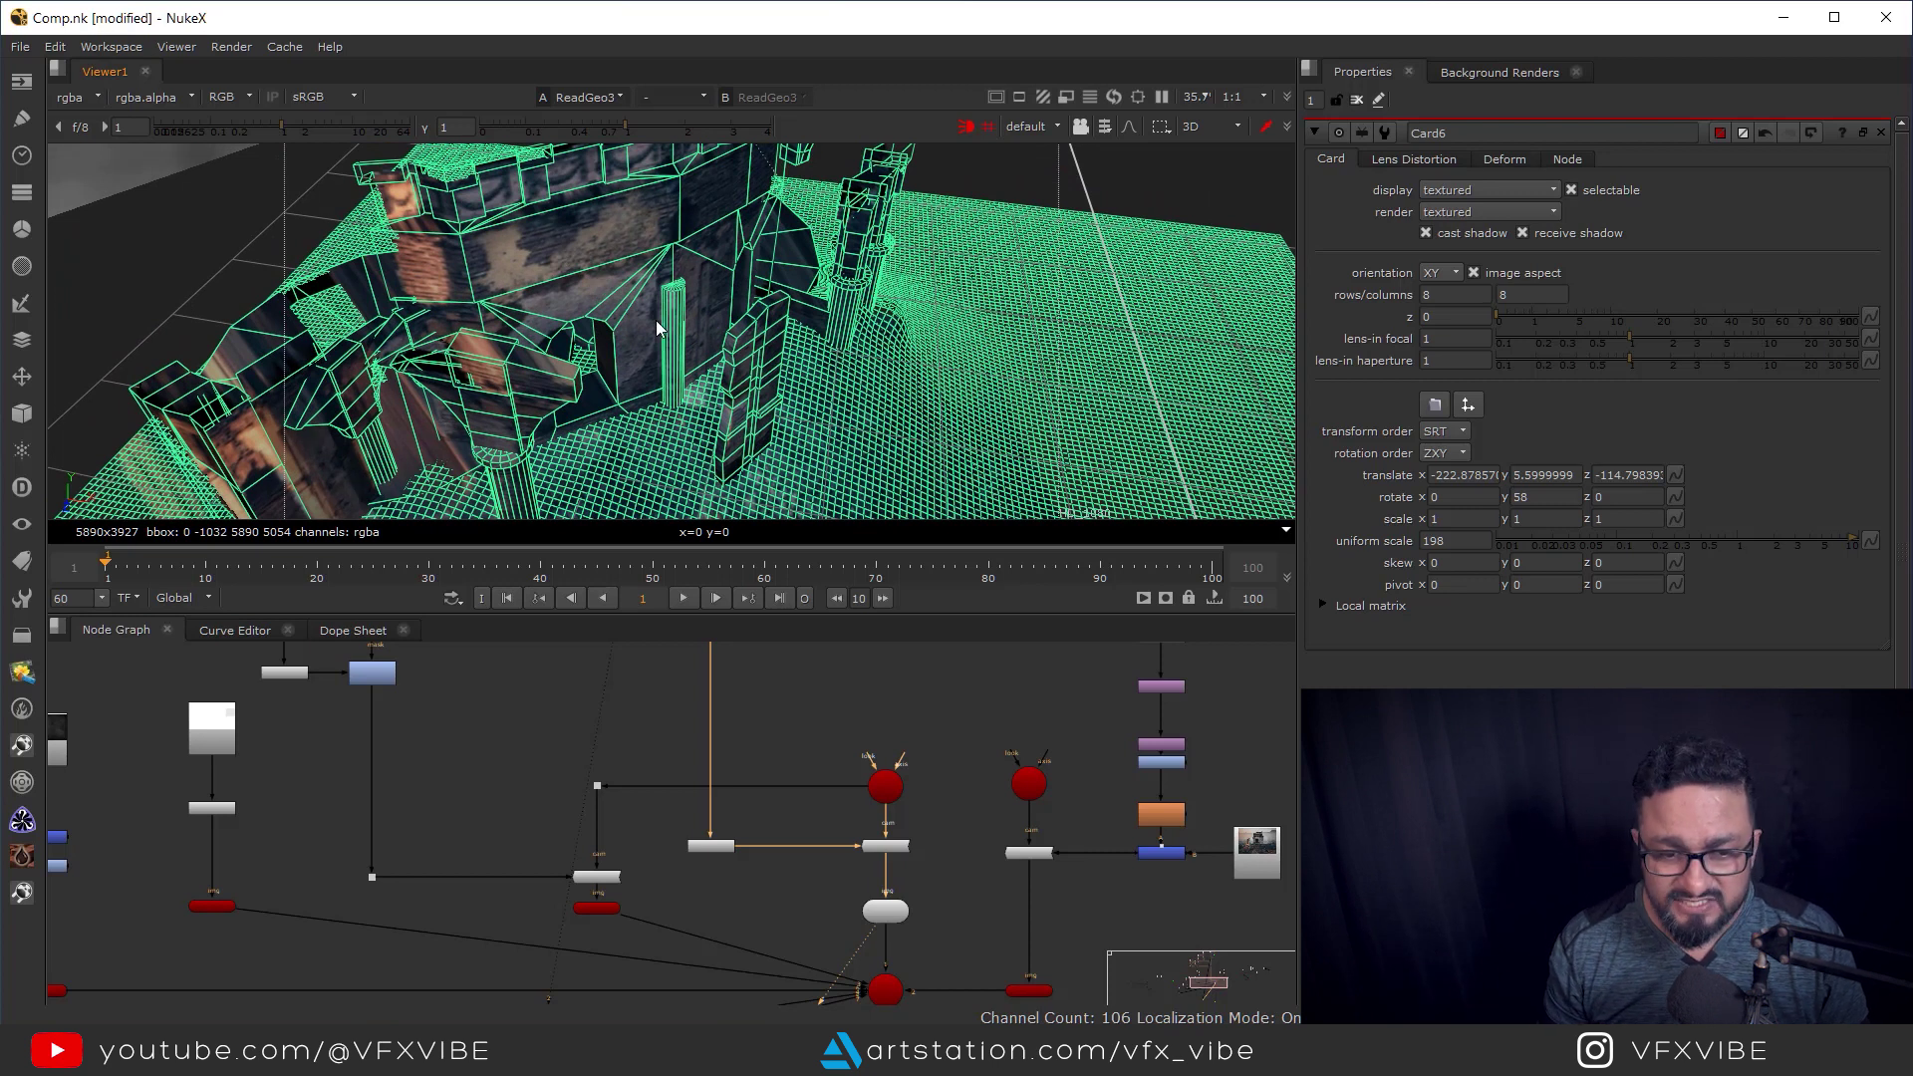
Display the smoke plume footage in Read14 and the Difference1 node that processes its alpha.
scroll(859, 994, down, 3)
scroll(1000, 851, down, 1)
middle_drag(1000, 851, 927, 818)
scroll(977, 726, up, 6)
click(793, 777)
key(1)
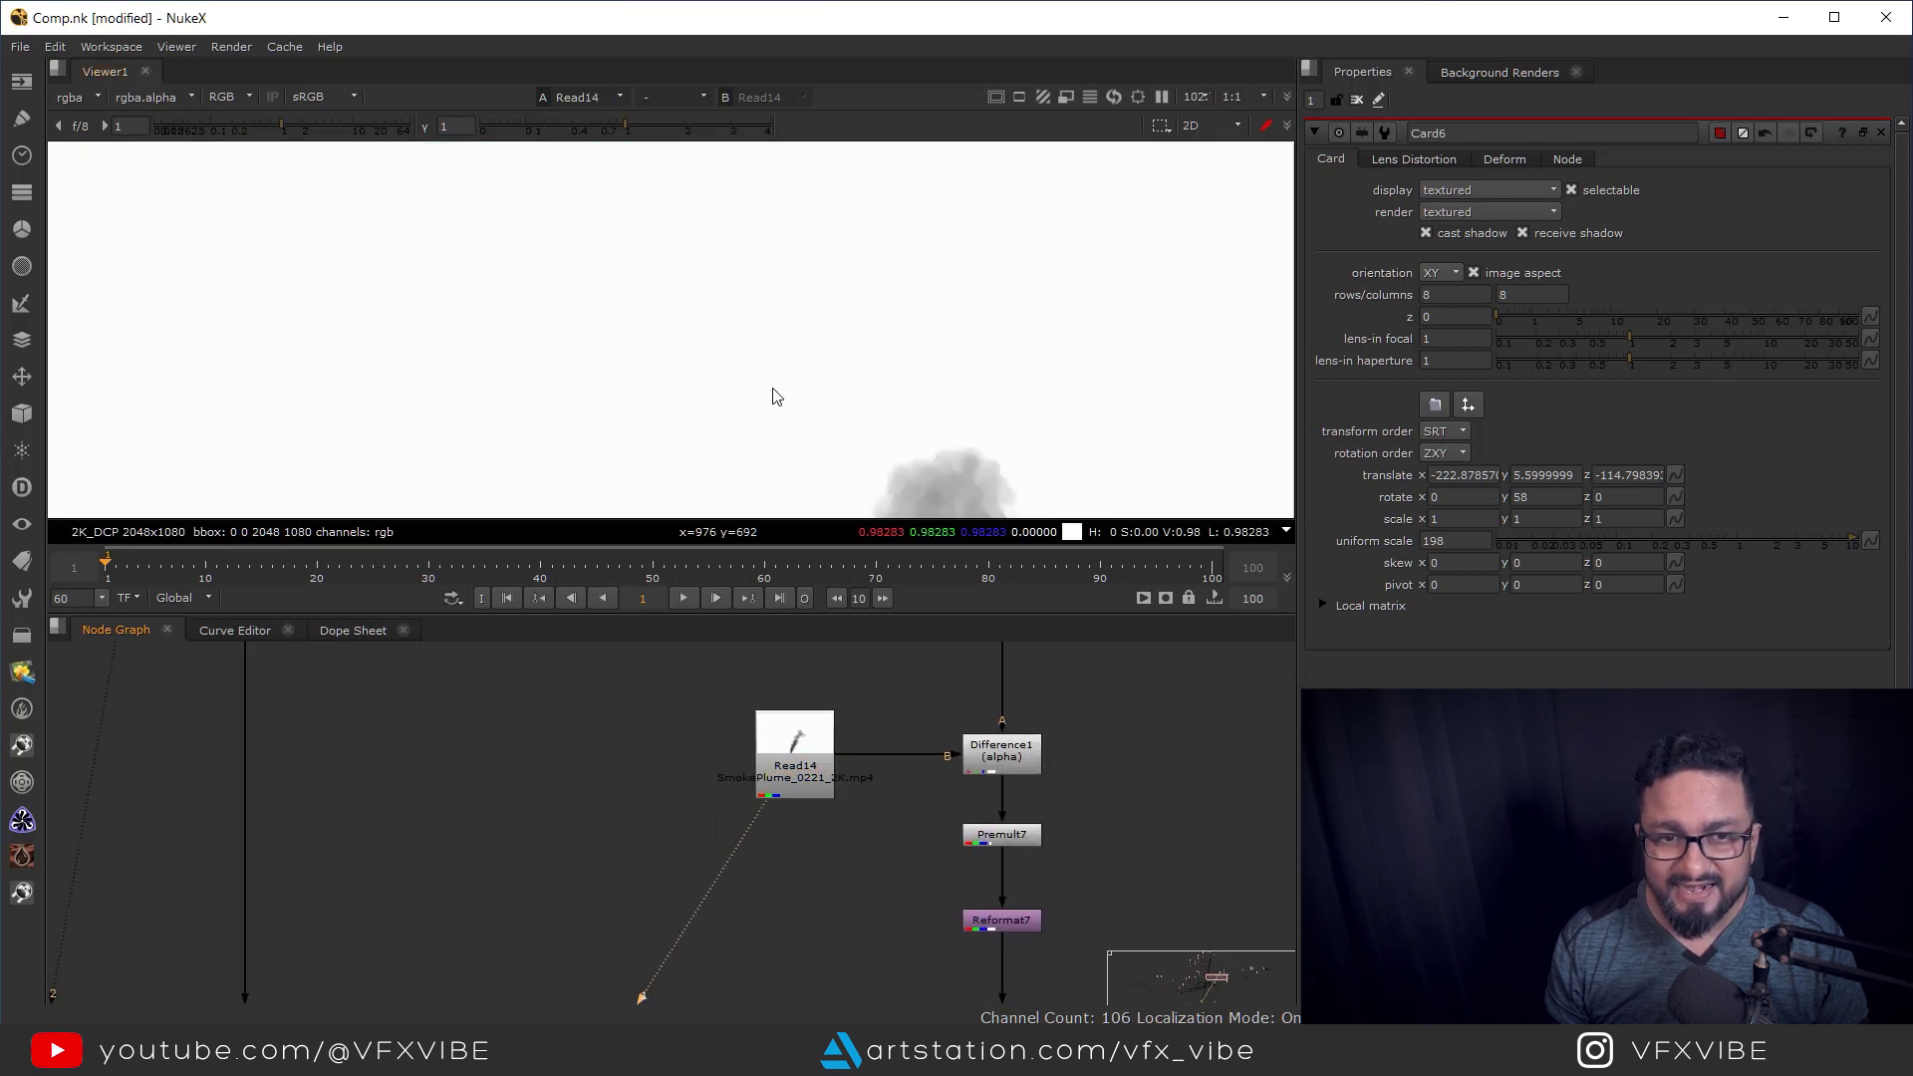
click(1000, 763)
key(1)
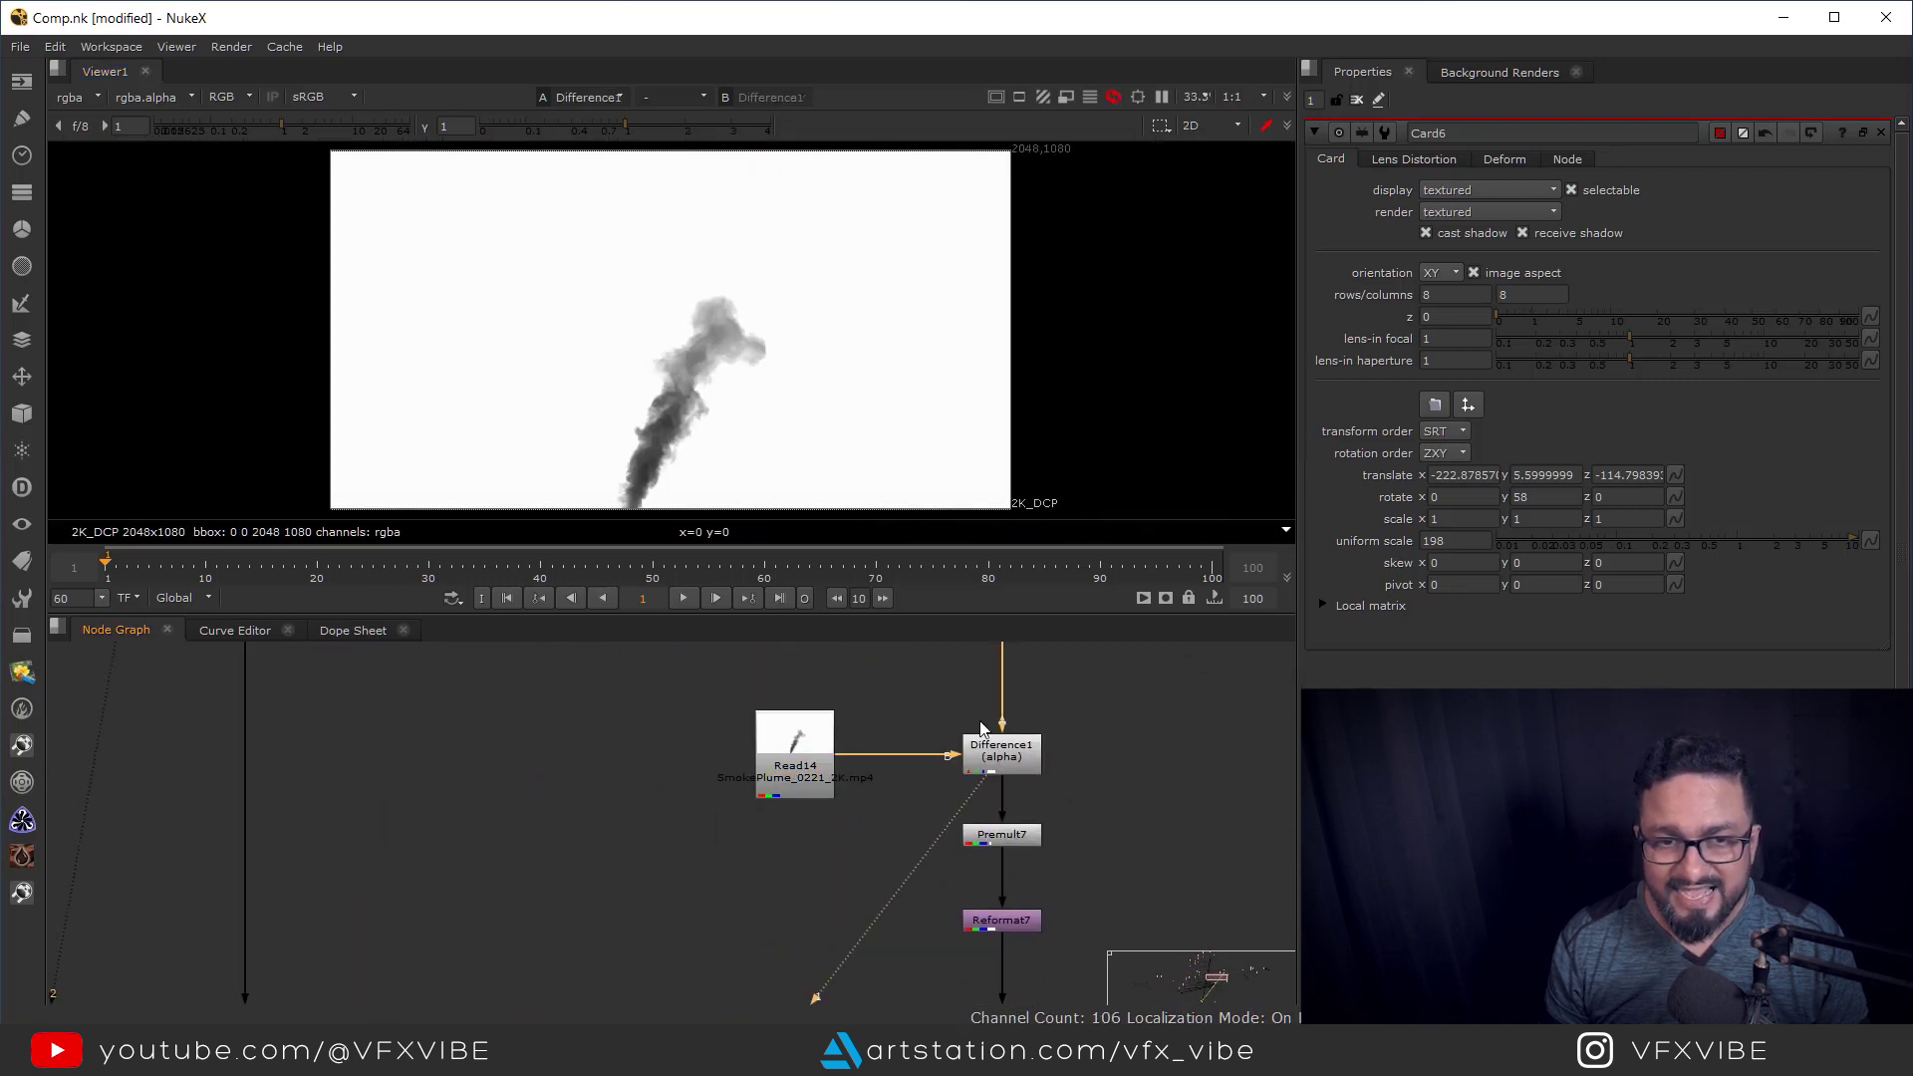
Display the Scene2 node that combines the projected castle geometry and the cards.
middle_drag(1110, 871, 1109, 786)
scroll(1092, 835, down, 3)
middle_drag(887, 1002, 885, 853)
scroll(883, 851, up, 3)
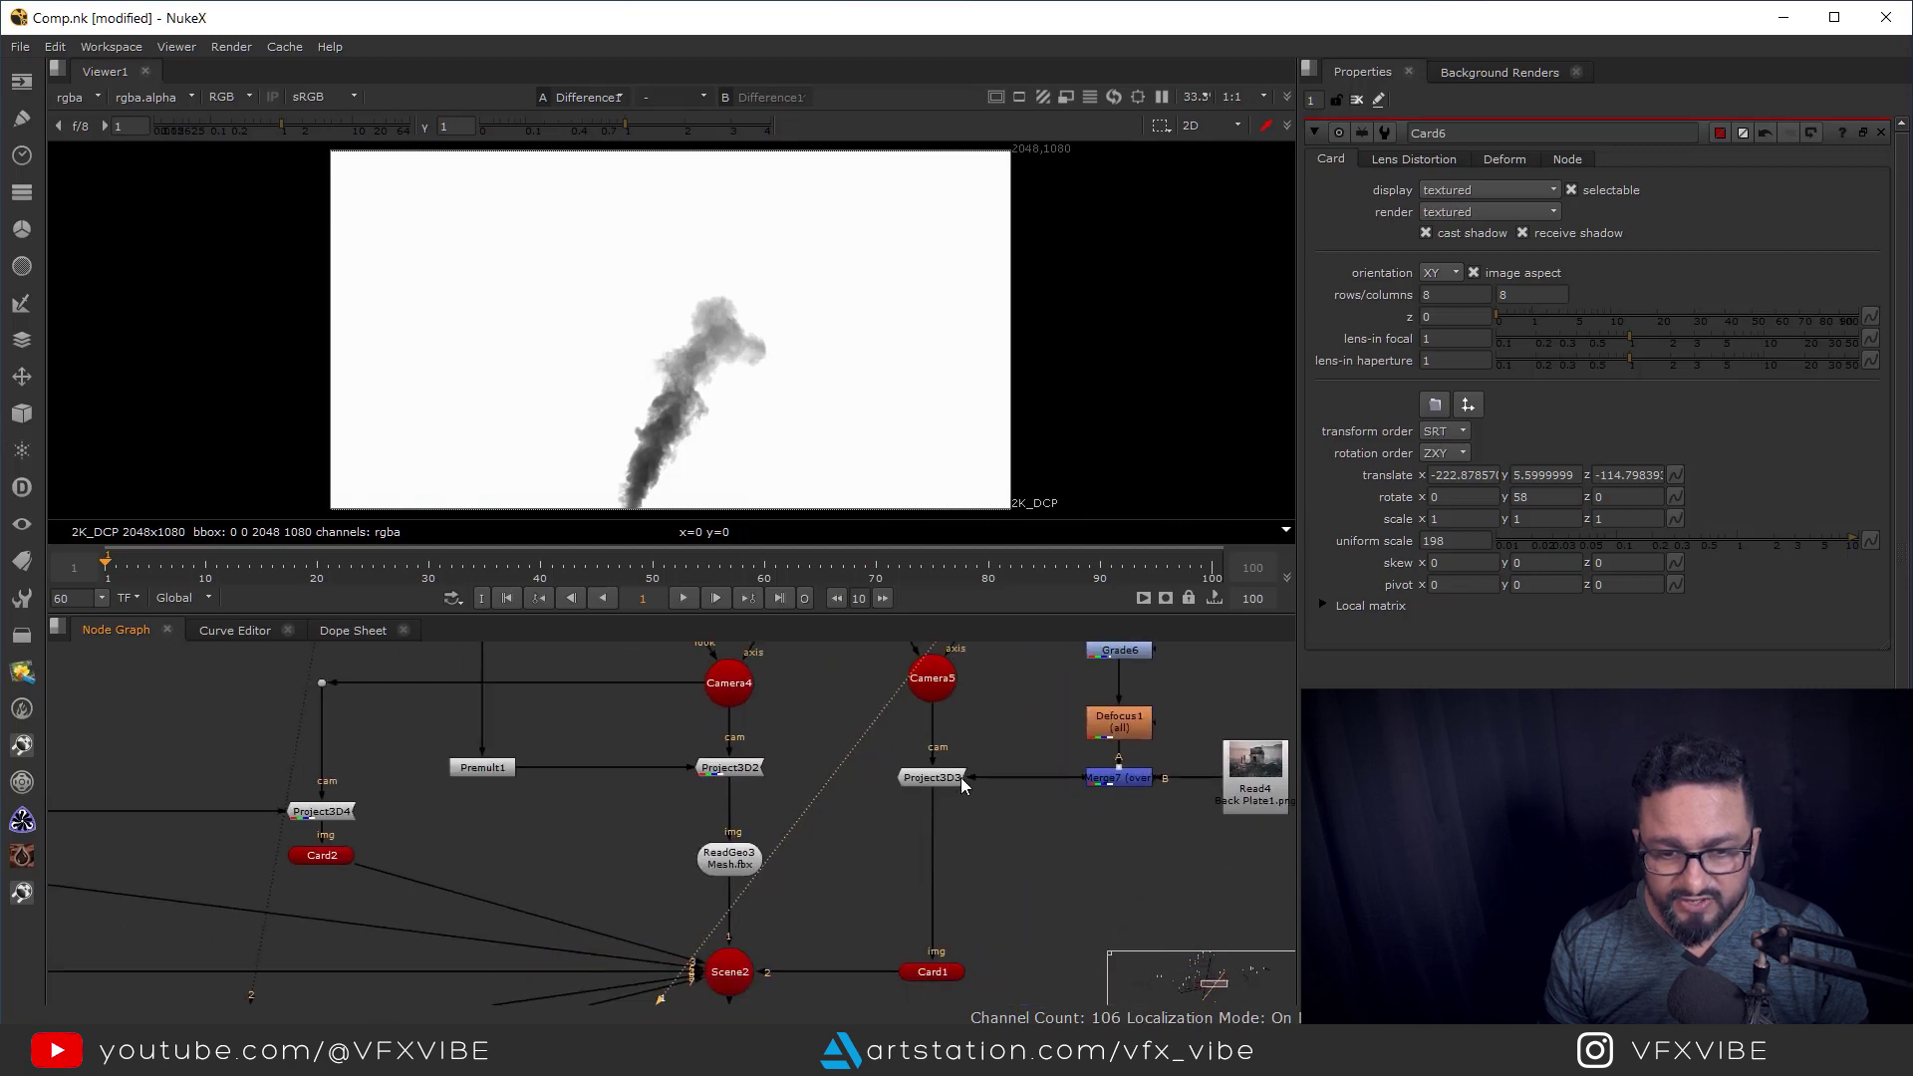
click(769, 895)
key(1)
Disable and re-enable Card1 to compare the 3D scene with and without the projected back plate.
click(980, 902)
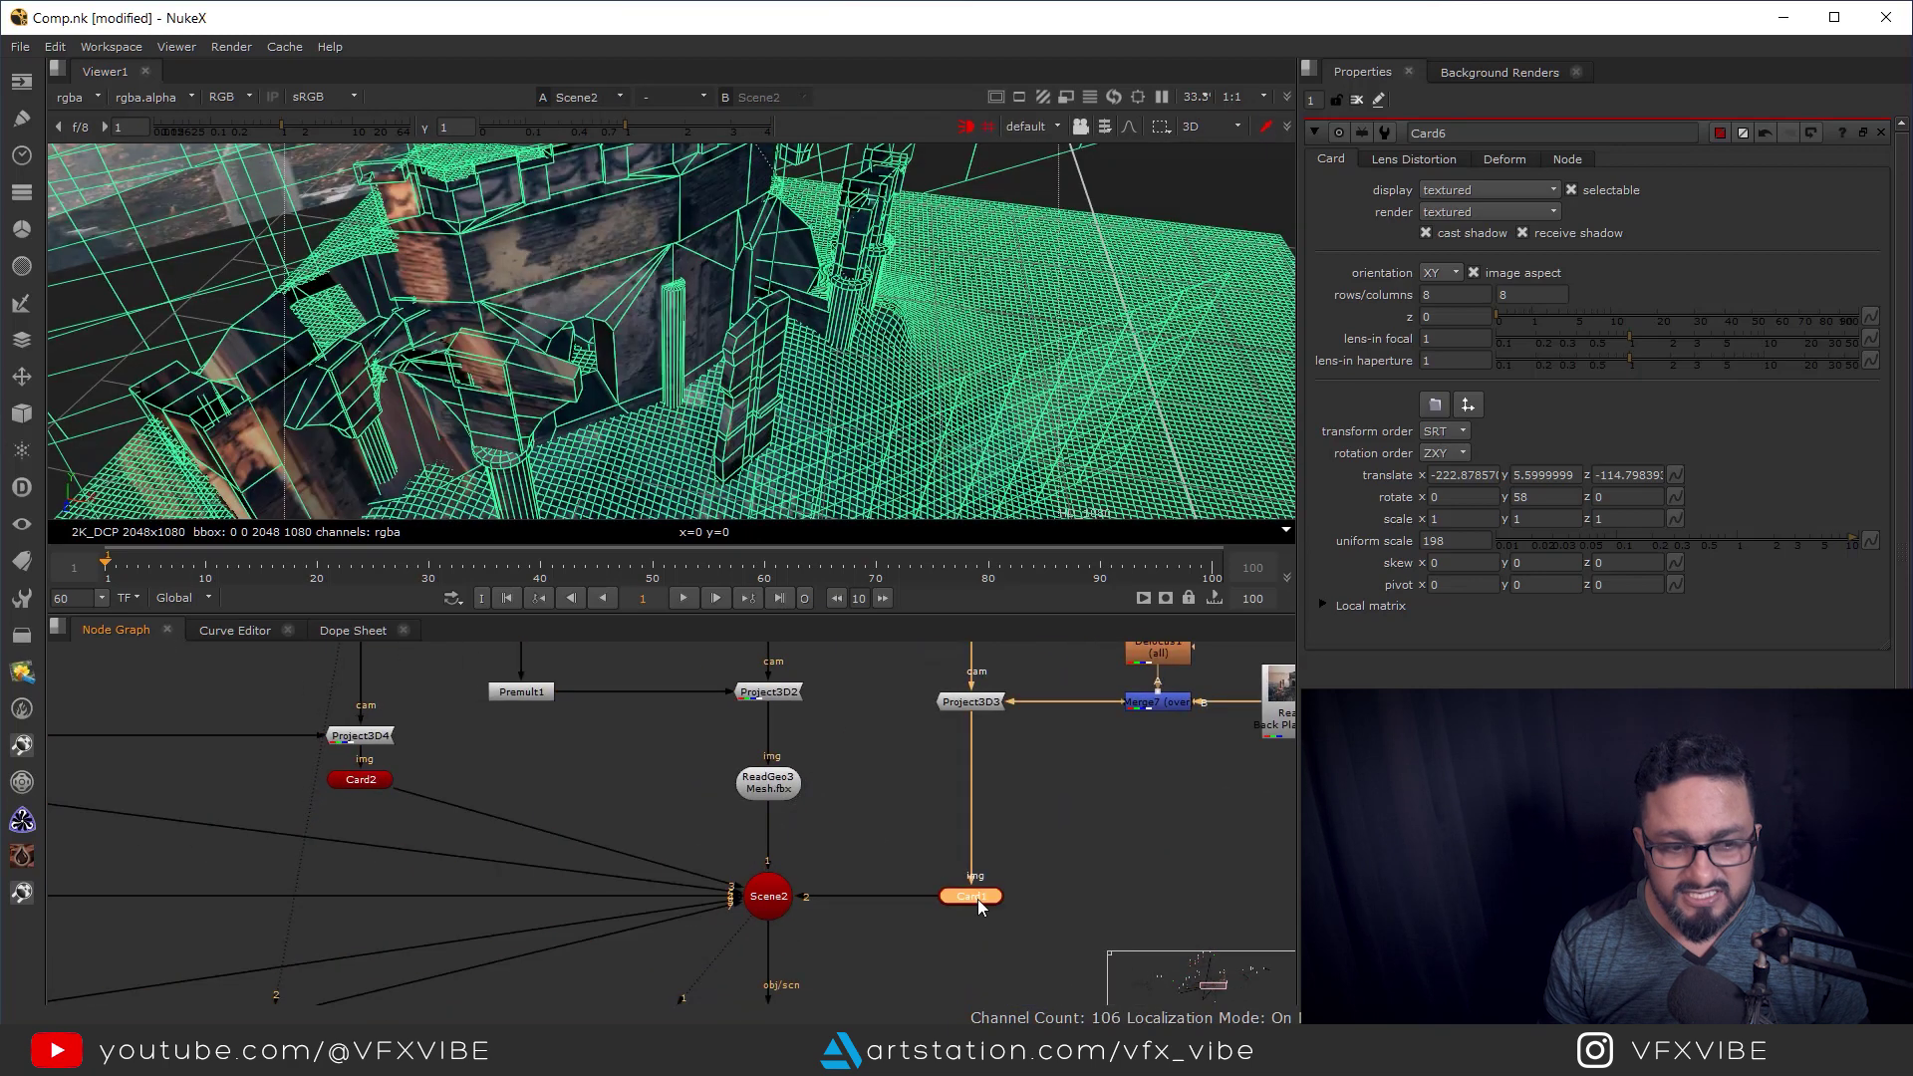
scroll(817, 440, down, 5)
middle_drag(438, 289, 829, 541)
key(d)
middle_drag(755, 392, 1048, 345)
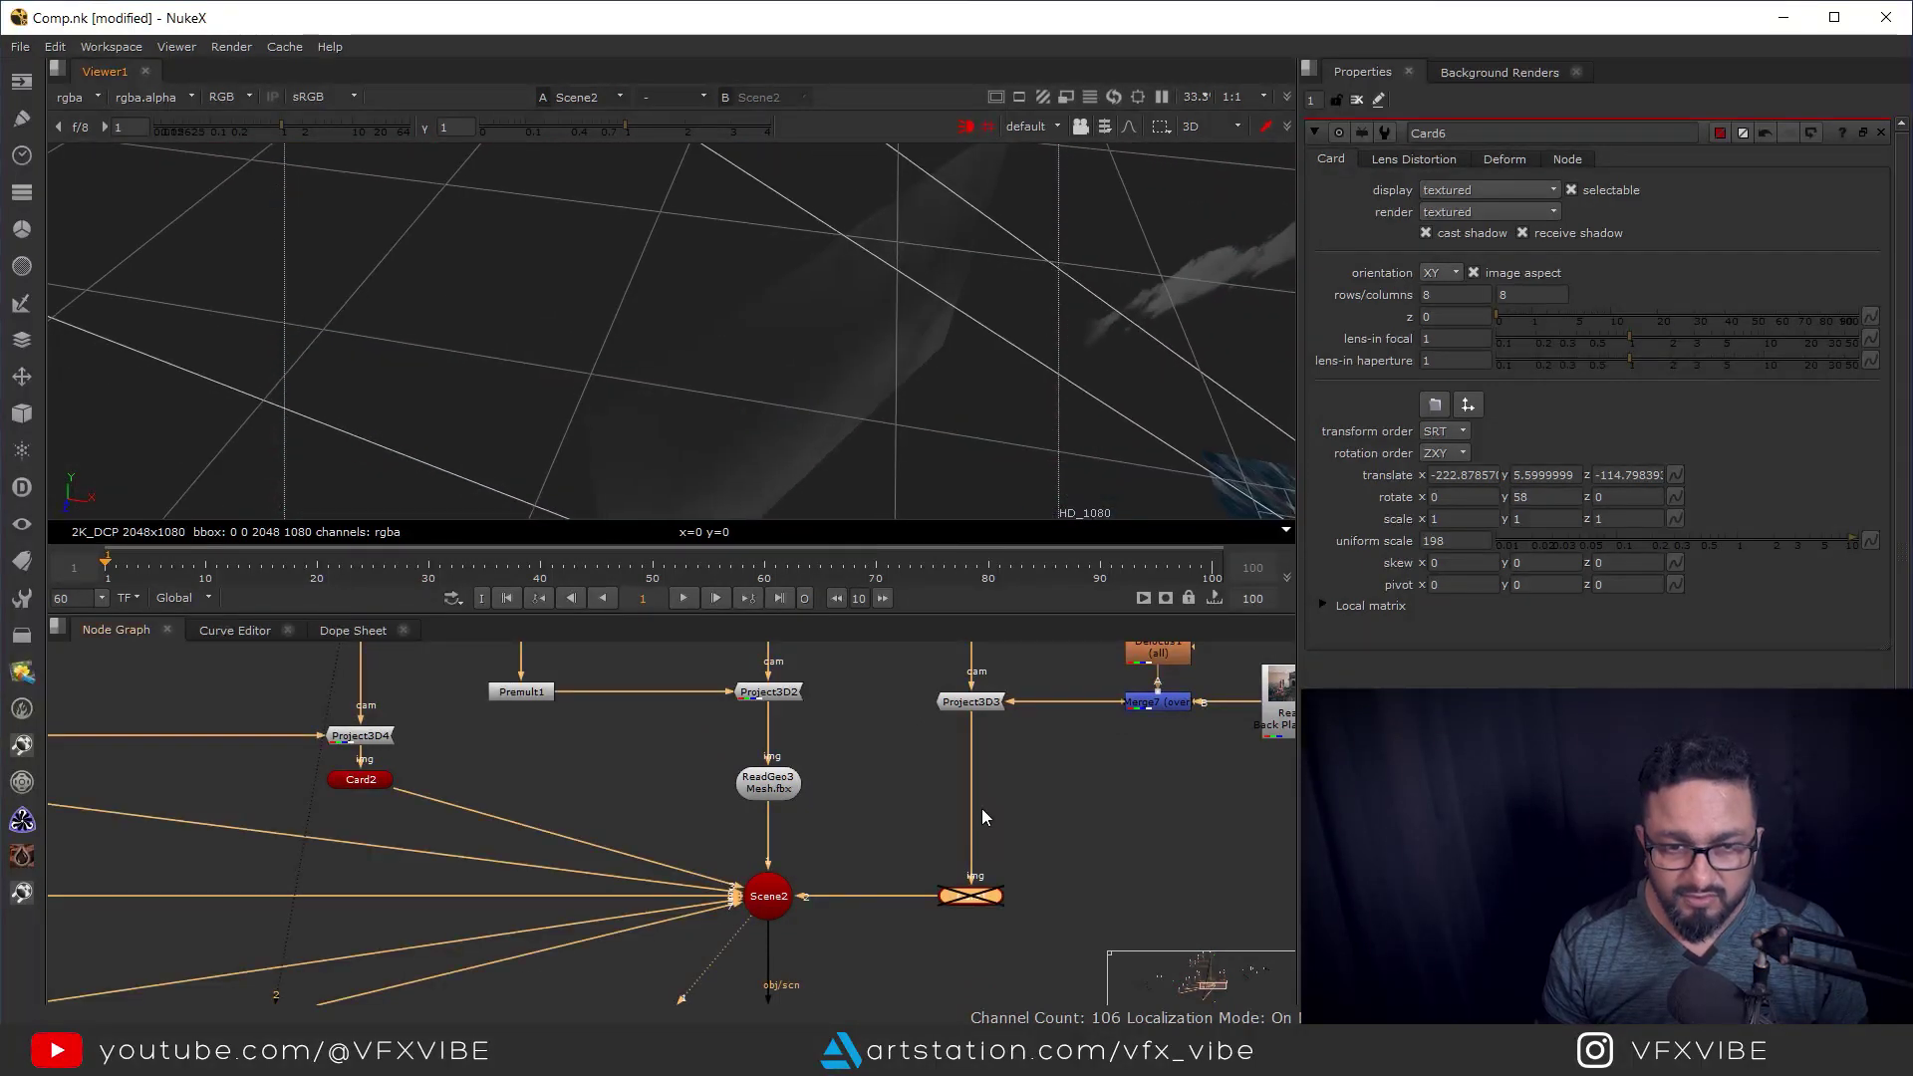
key(d)
ctrl+drag(911, 349, 690, 213)
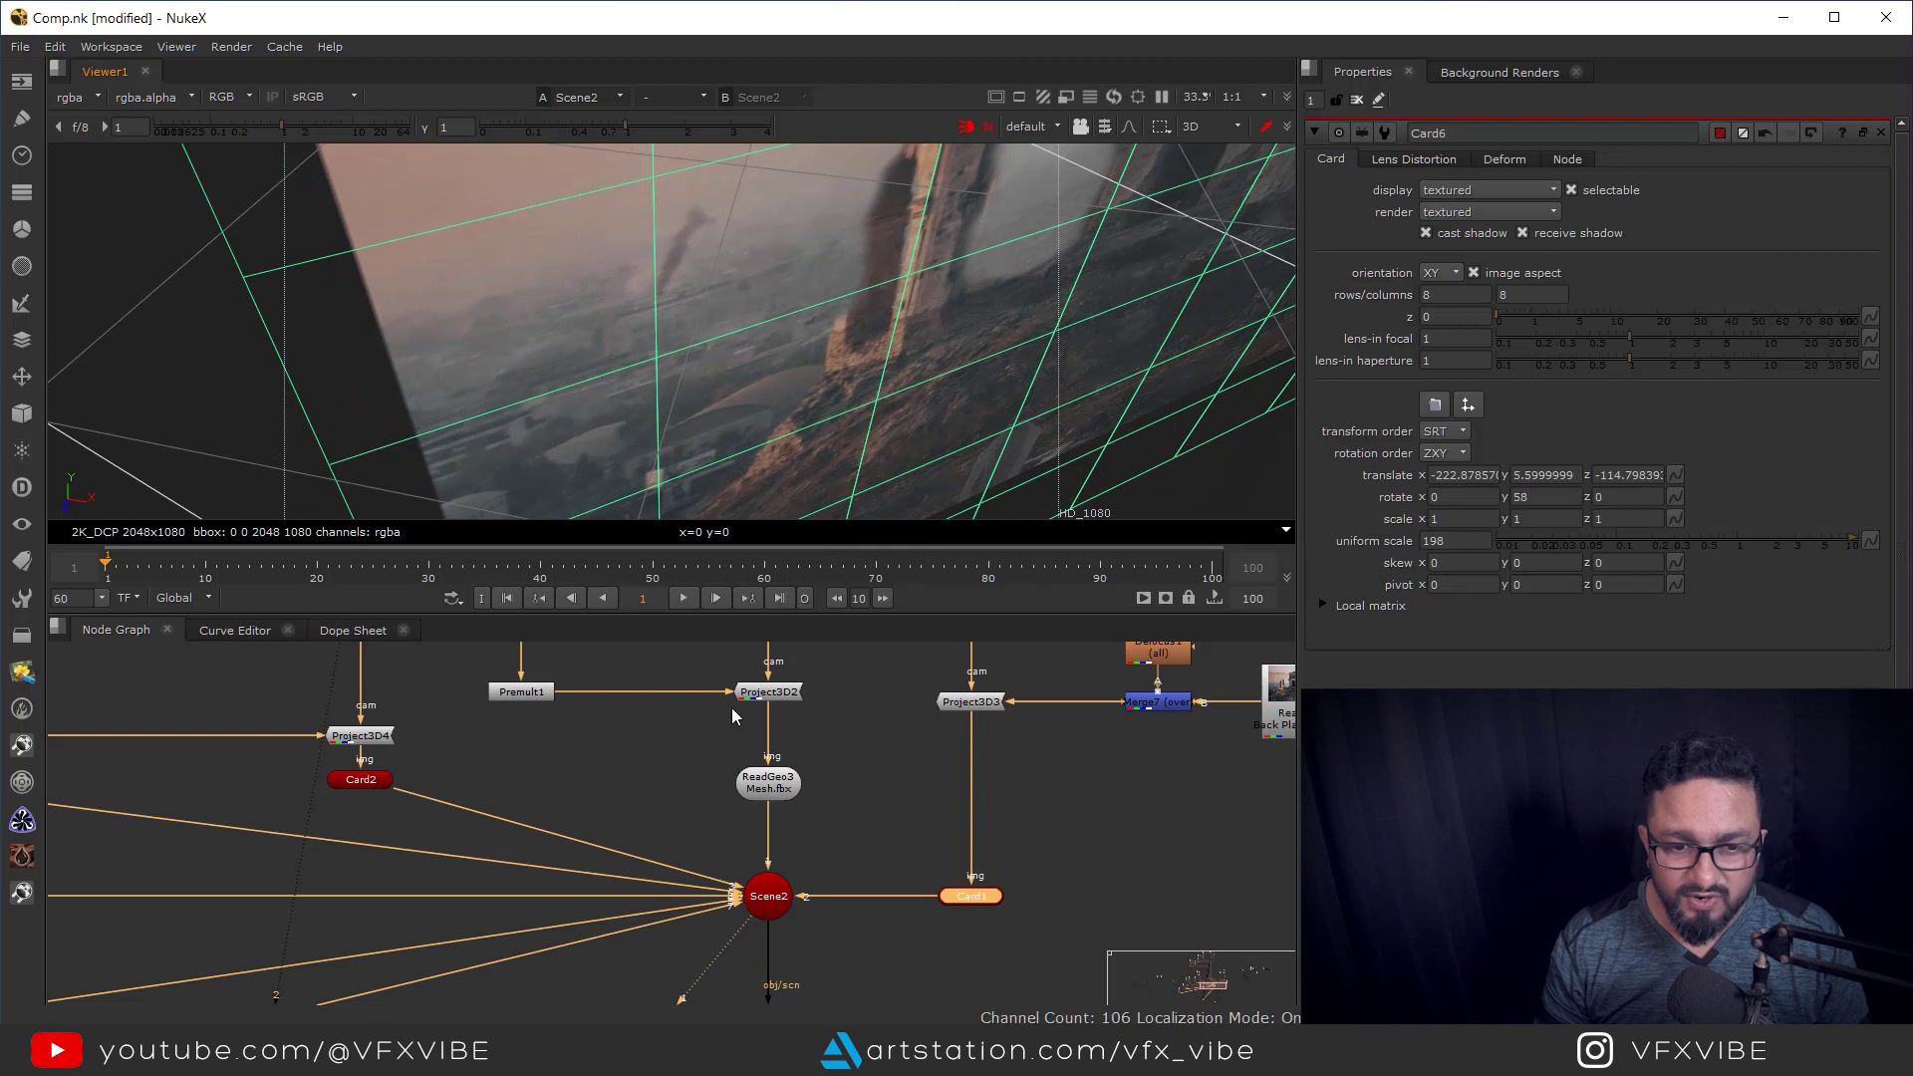
Select the ScanlineRender node below Scene2 and switch the viewer from 3D to 2D.
scroll(812, 811, down, 3)
middle_drag(829, 922, 907, 774)
scroll(909, 769, down, 1)
drag(922, 781, 813, 875)
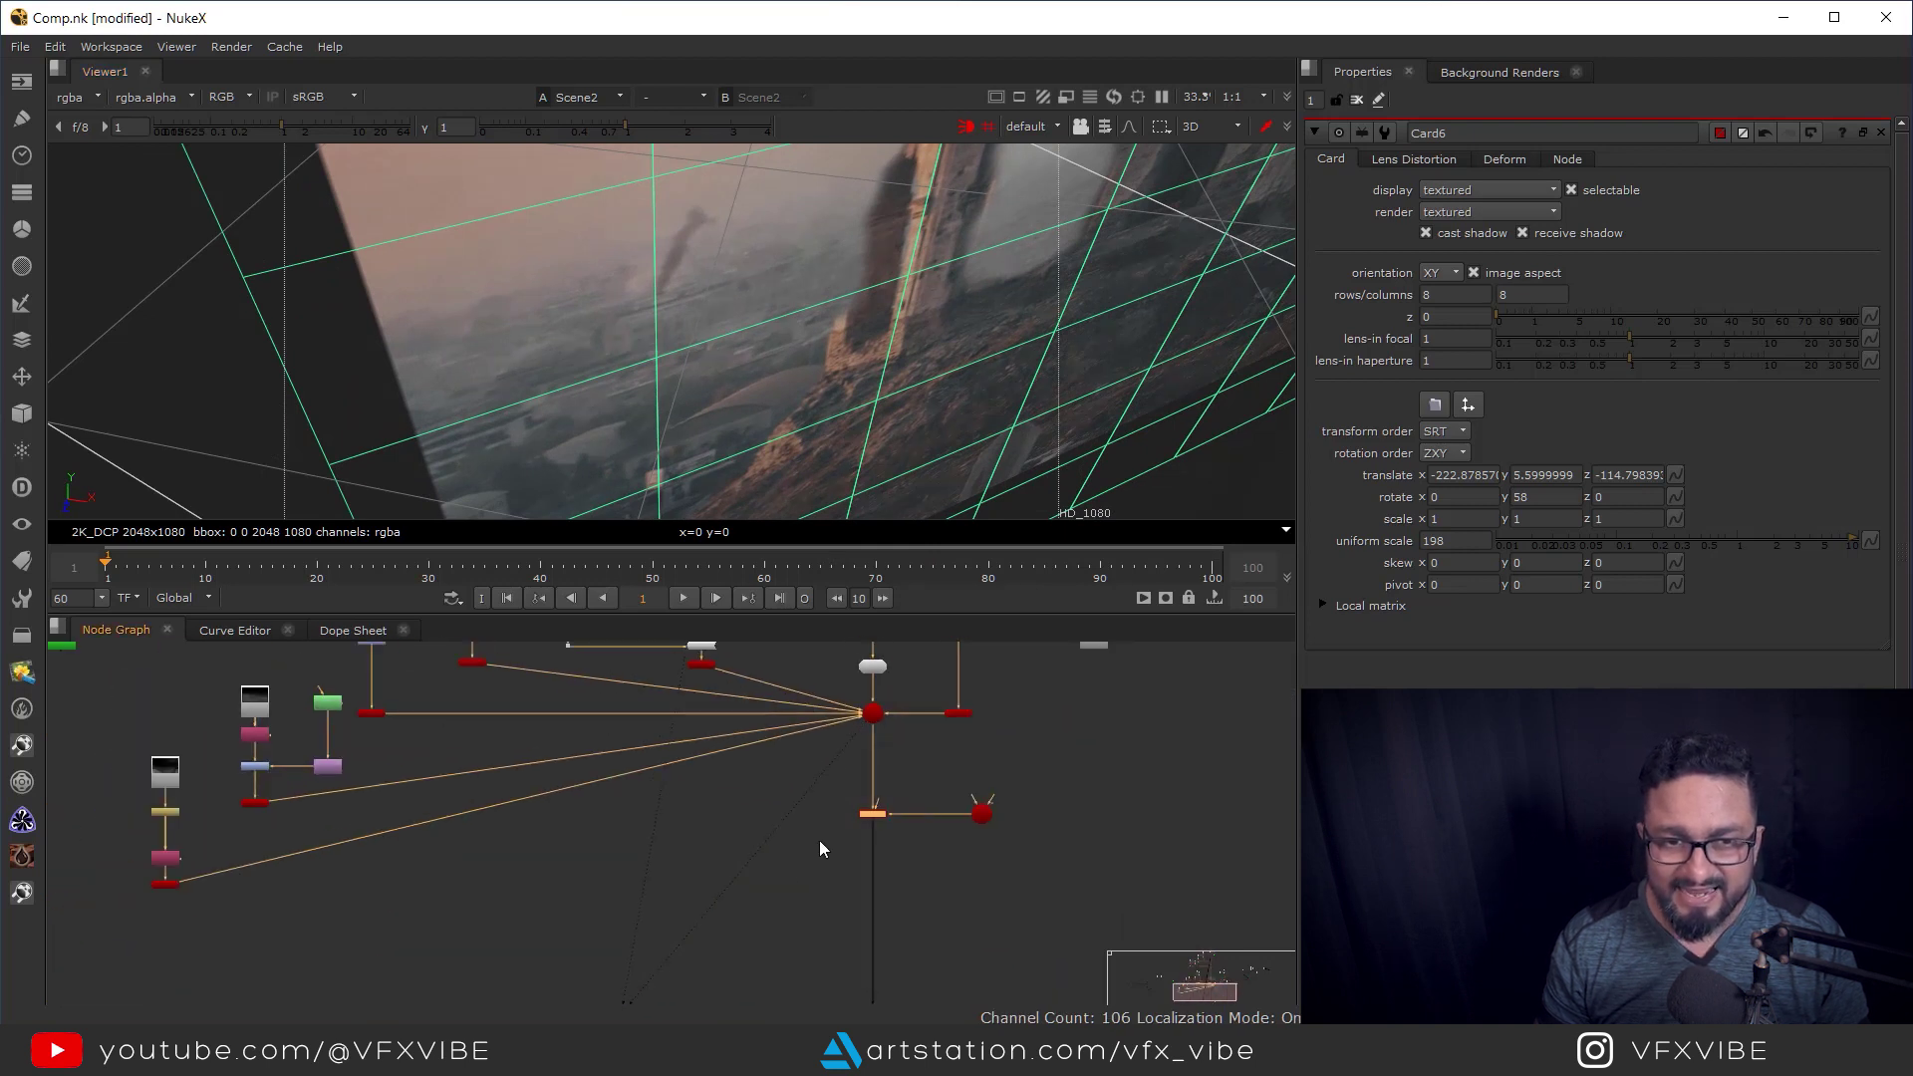
key(Tab)
View the start of the castle branch node by node down to Grade2.
middle_drag(934, 649, 929, 985)
scroll(926, 883, up, 5)
click(839, 745)
key(1)
click(863, 845)
key(1)
Display the castle's Grade3 correction and the glow merge at Merge5.
middle_drag(916, 827, 922, 707)
click(875, 835)
key(1)
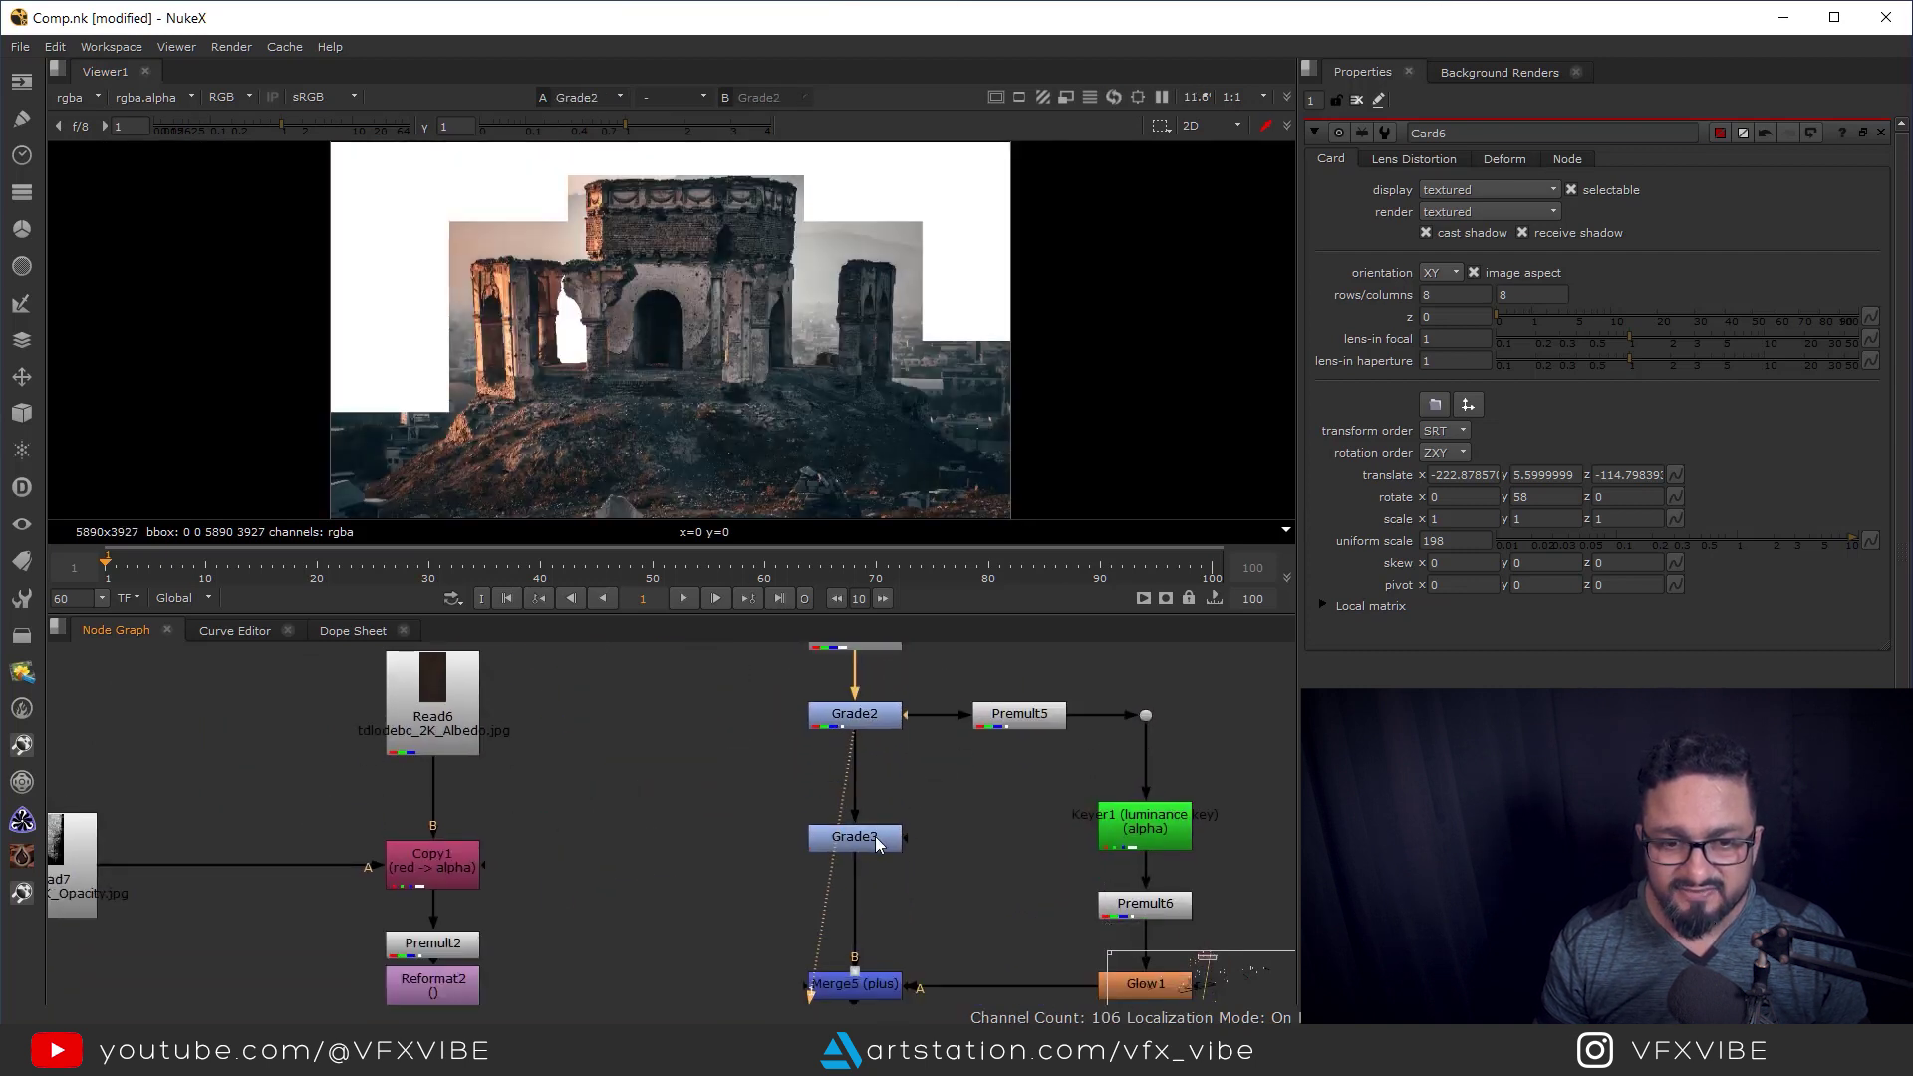
scroll(918, 866, down, 3)
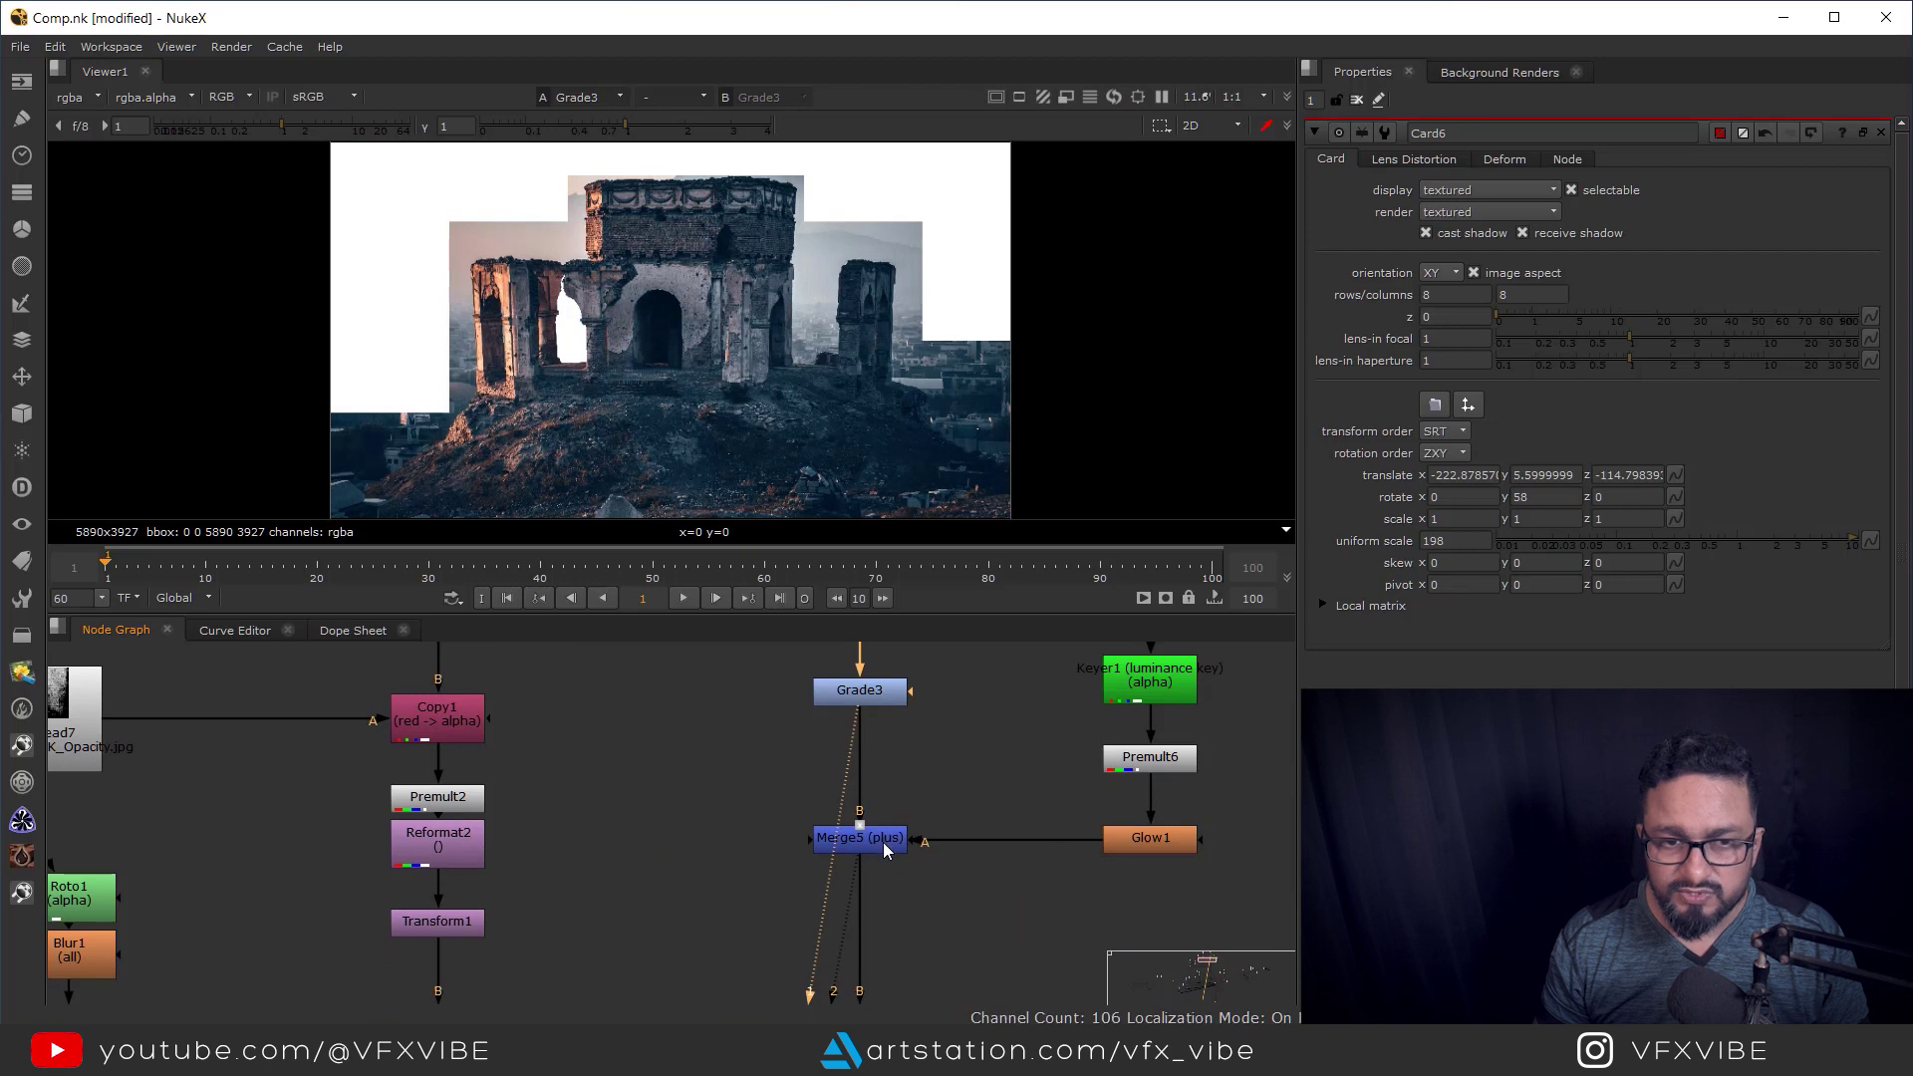
click(883, 848)
key(1)
Display the final ScanlineRender output and review it with the viewer maximized.
scroll(936, 888, down, 10)
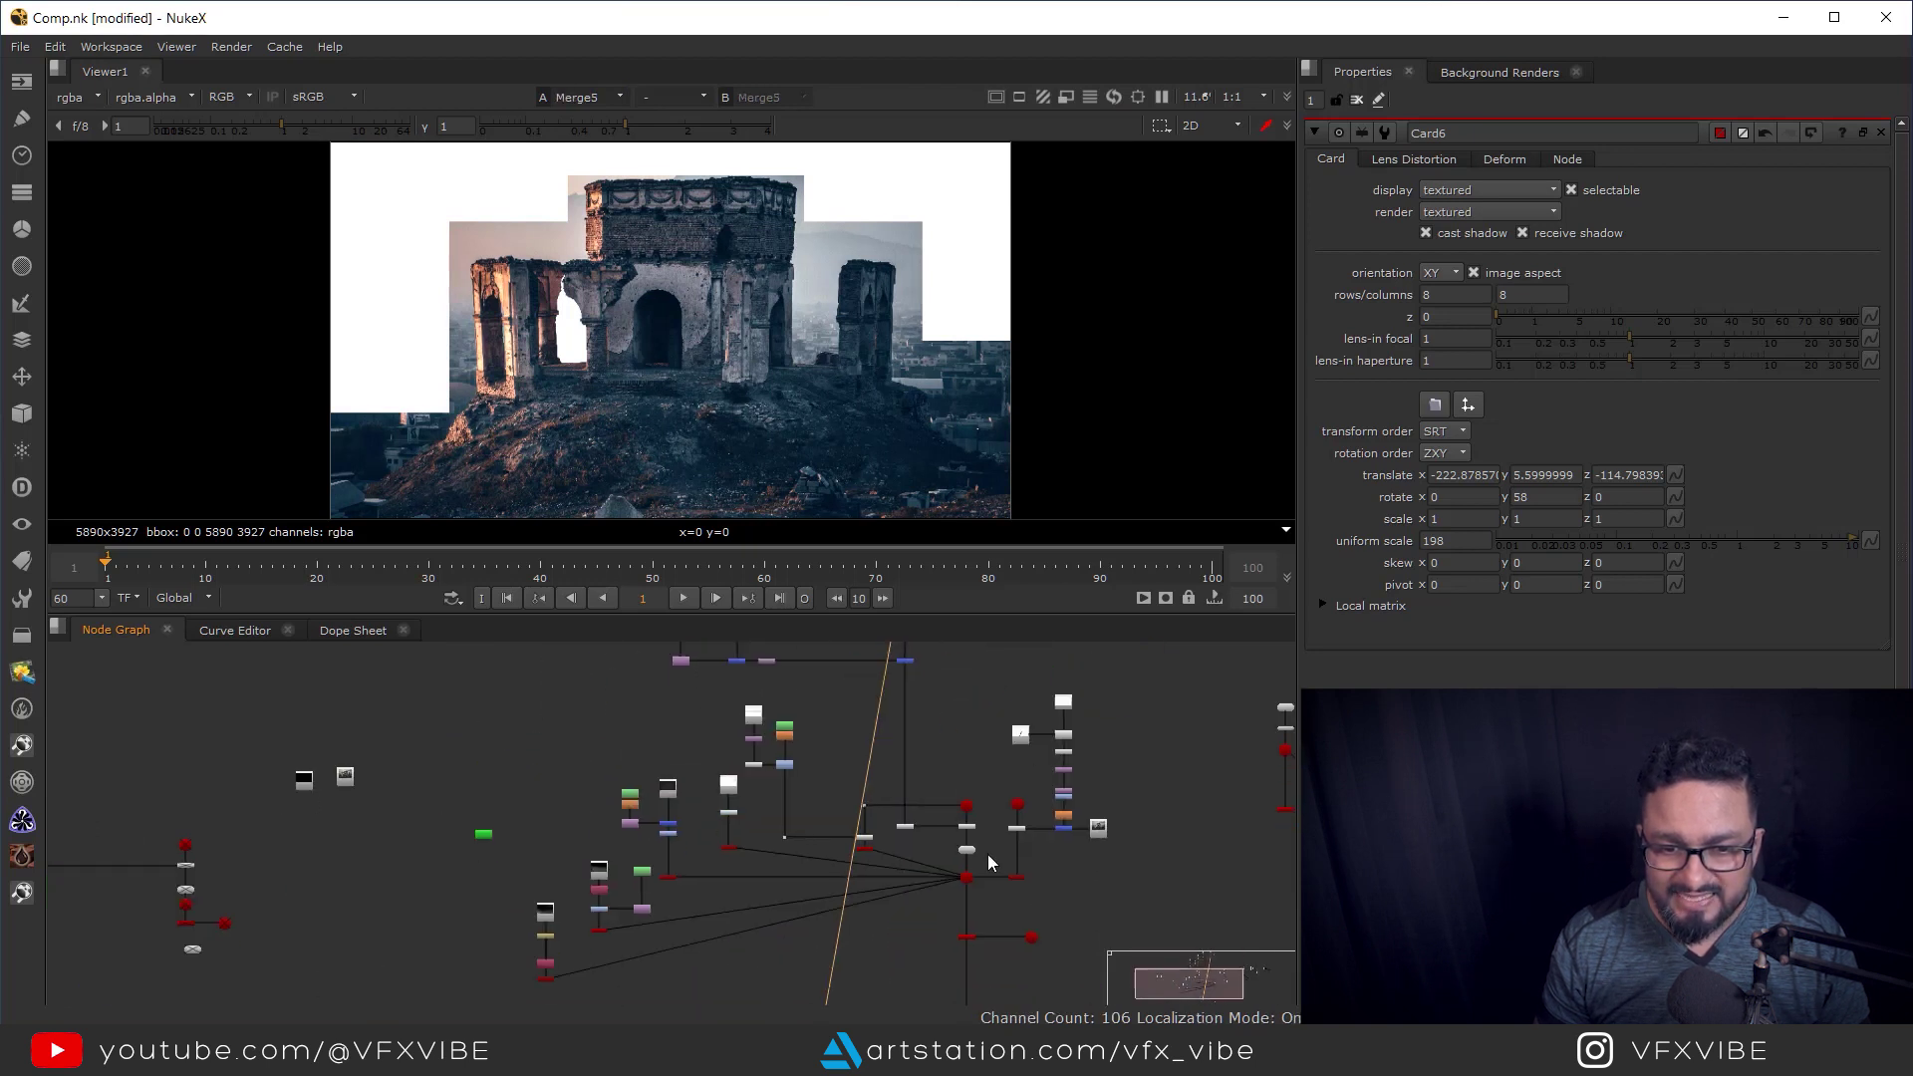
scroll(959, 757, up, 3)
click(934, 716)
key(1)
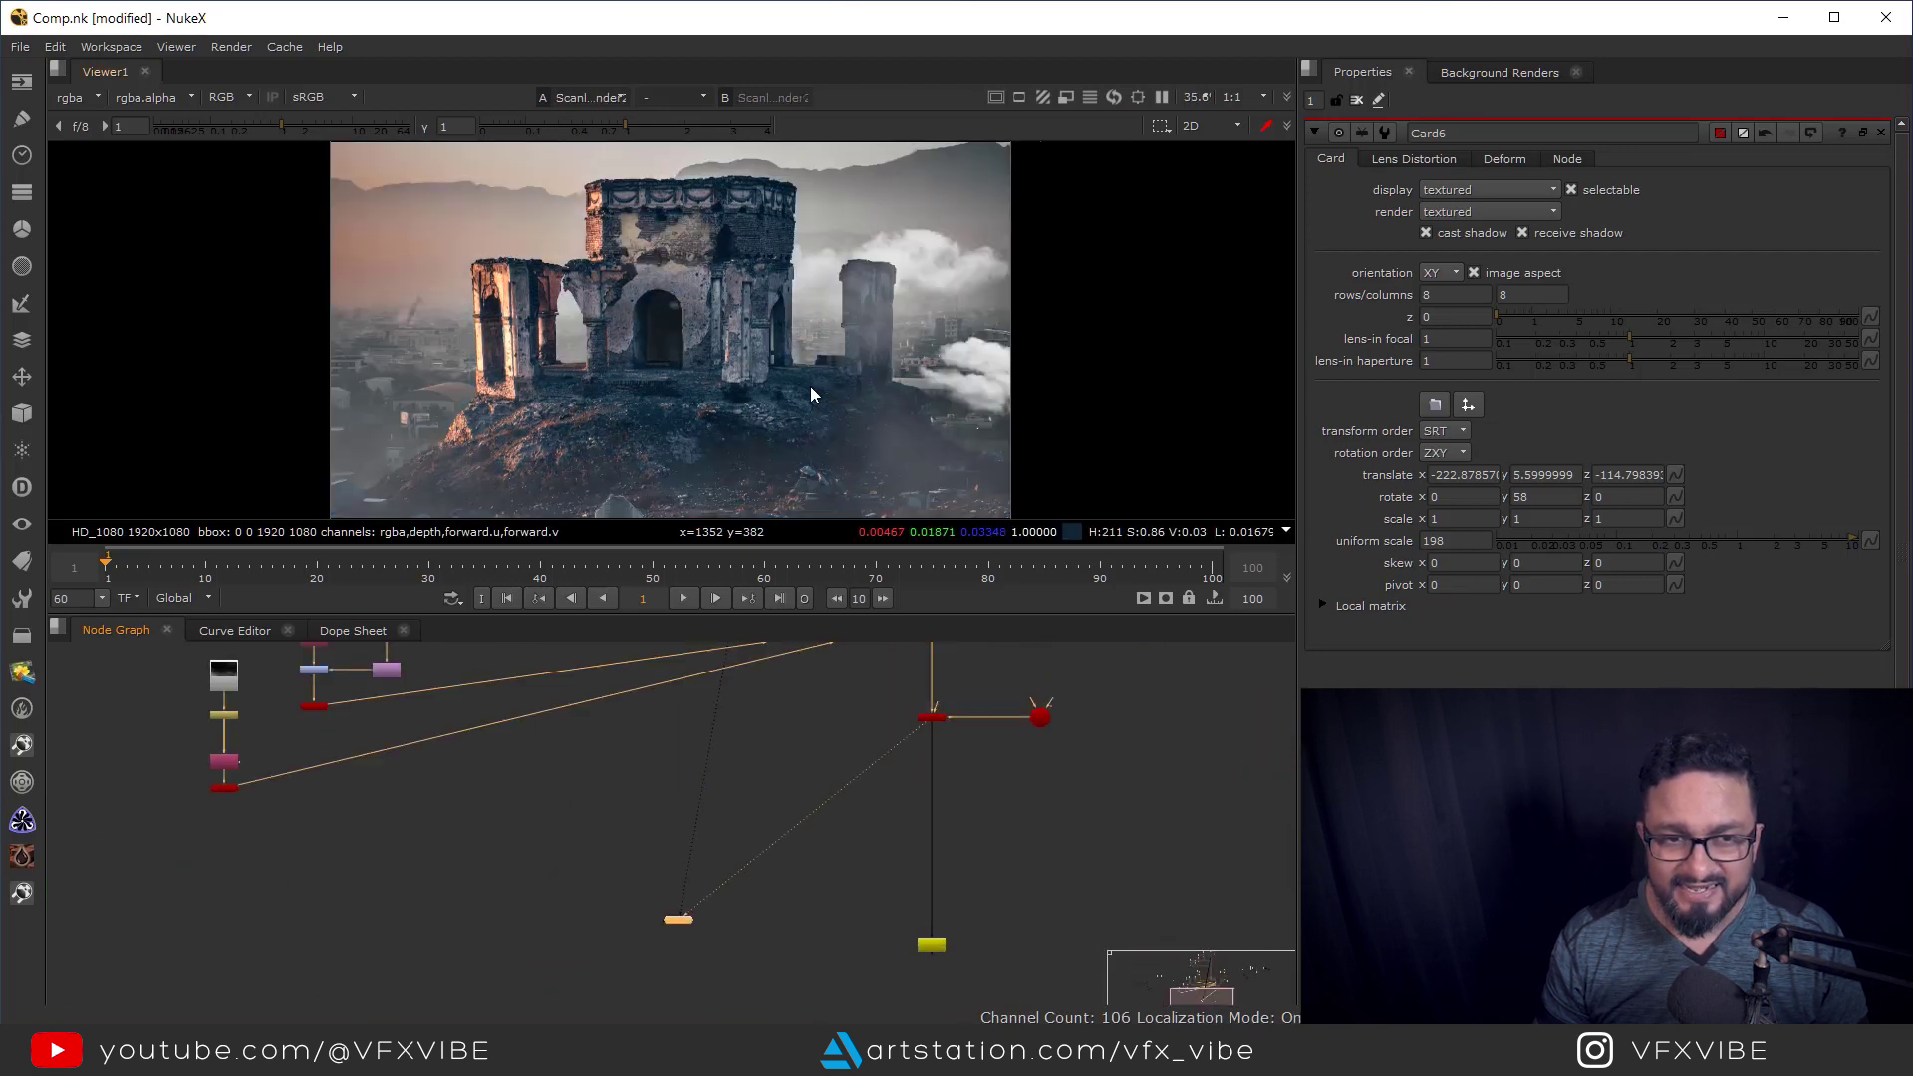
key(space)
scroll(986, 666, up, 2)
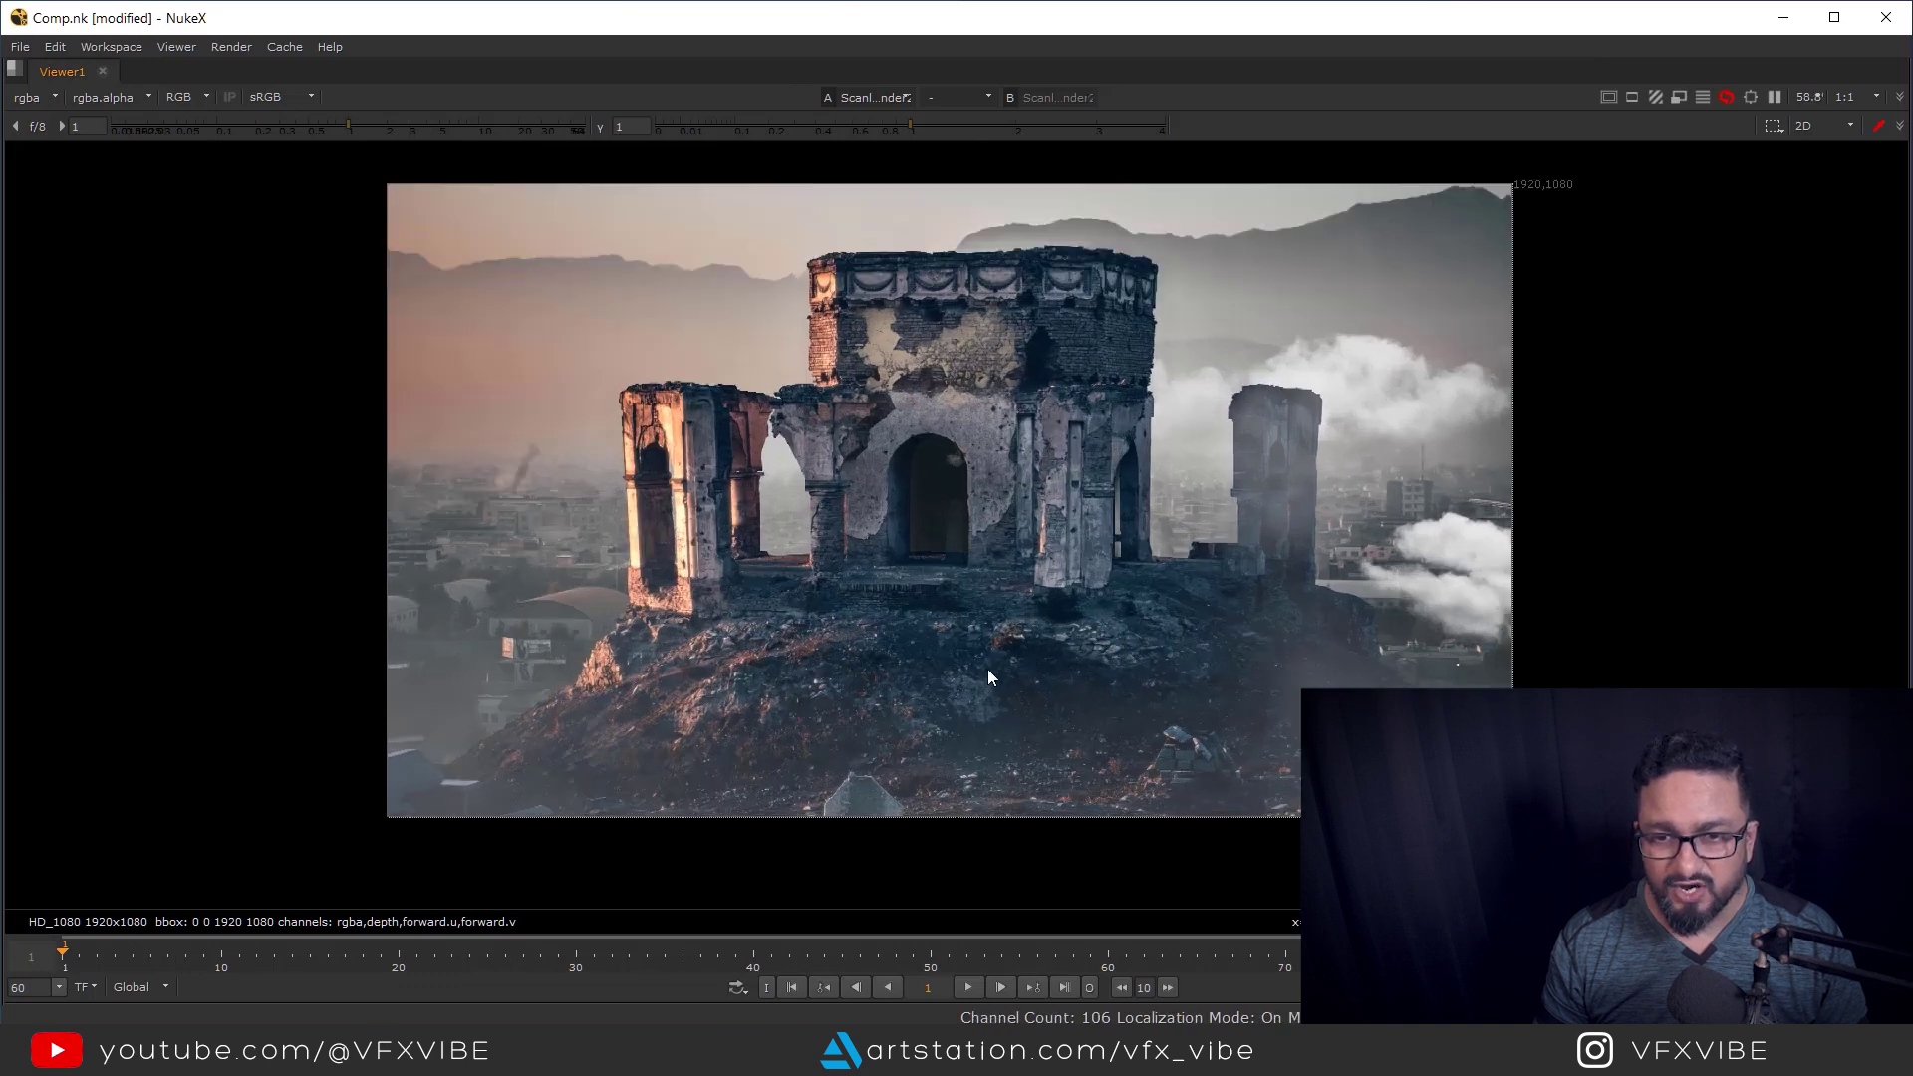